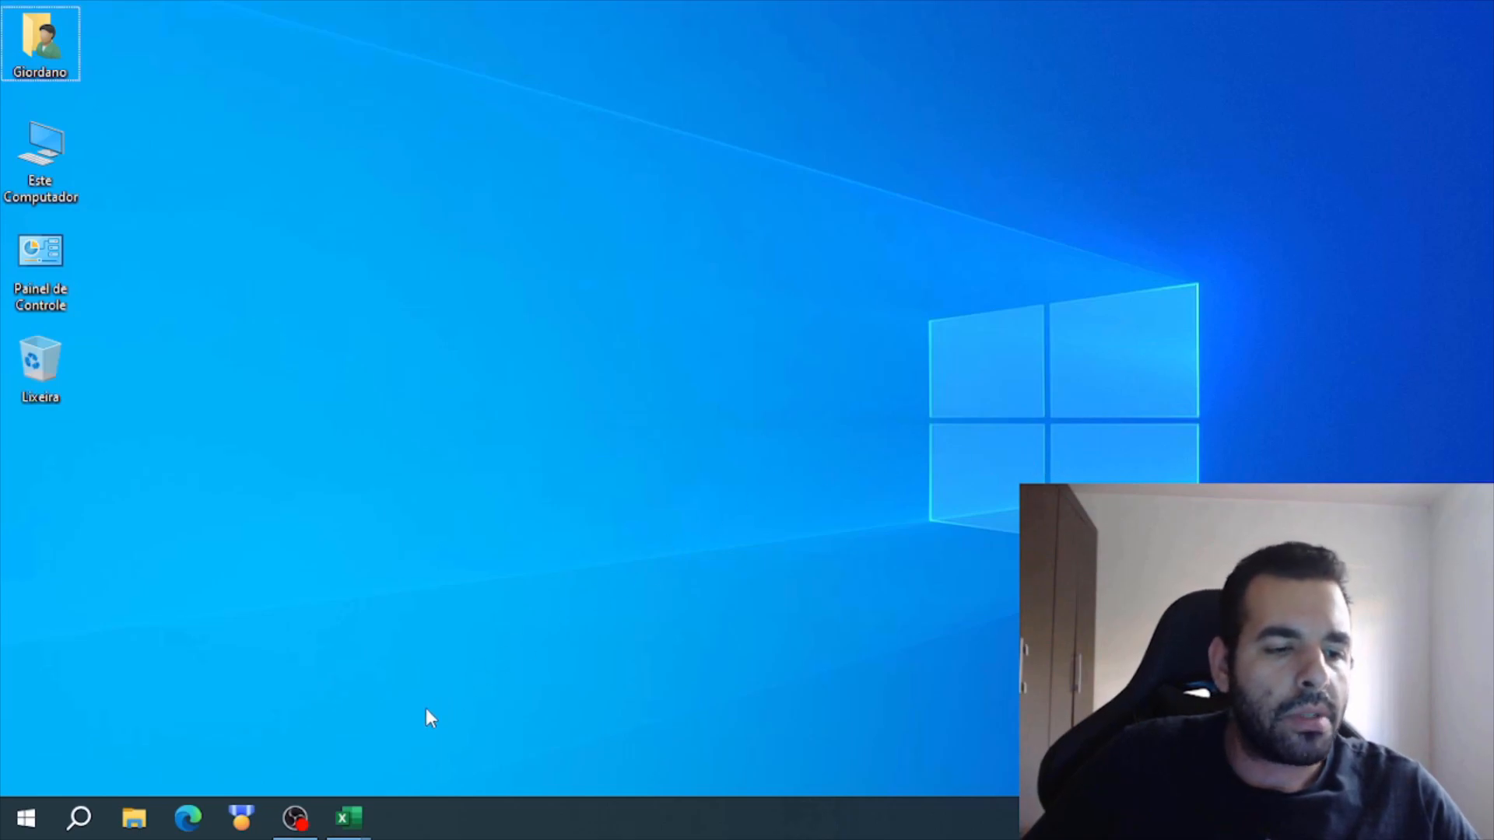
- Open the Atividade Excel Planilhas workbook and review the finished book table and totals on the Atividade-9 sheet
left_click(349, 817)
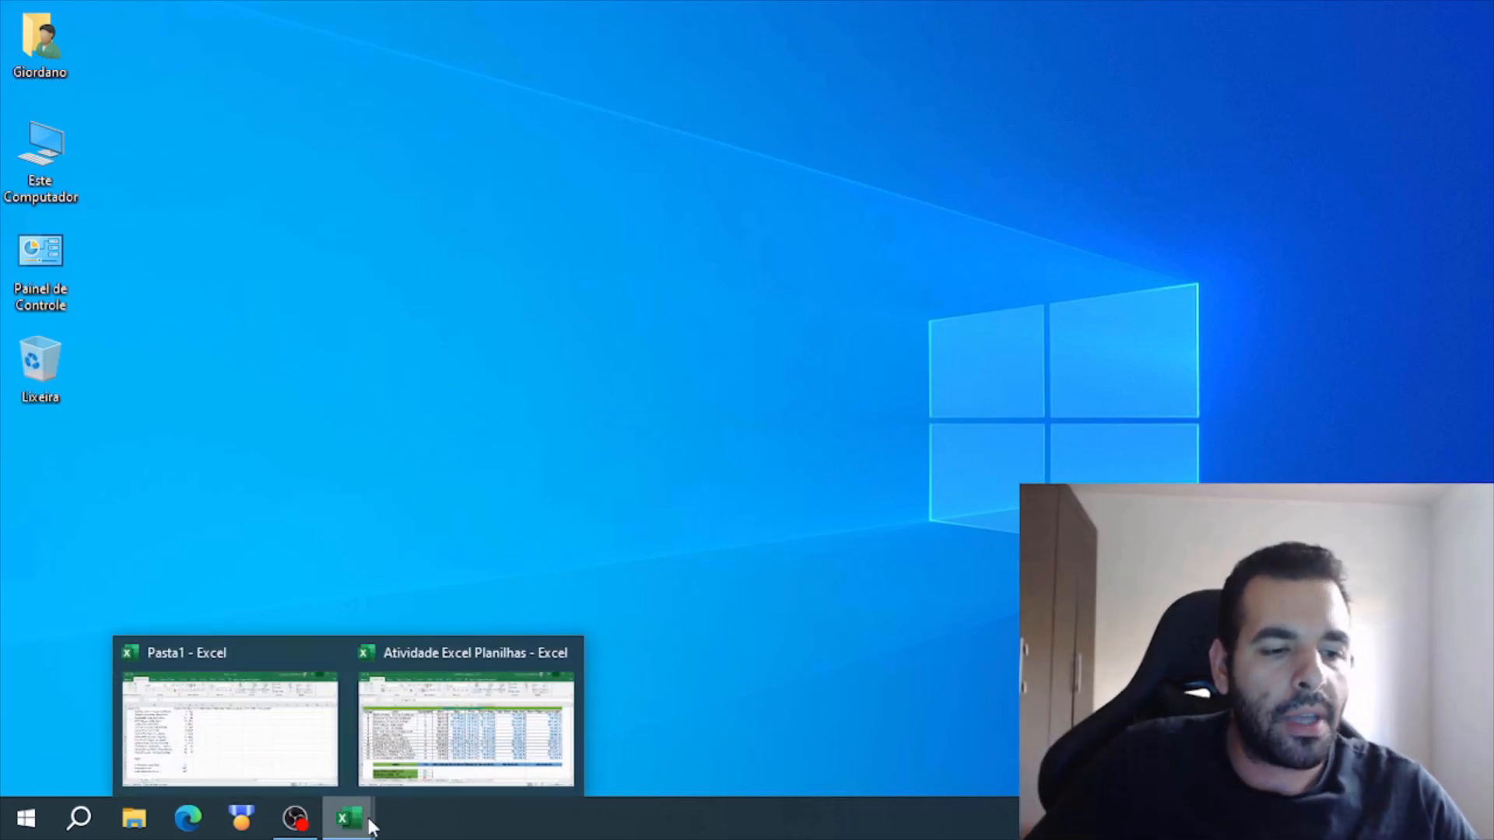
left_click(502, 718)
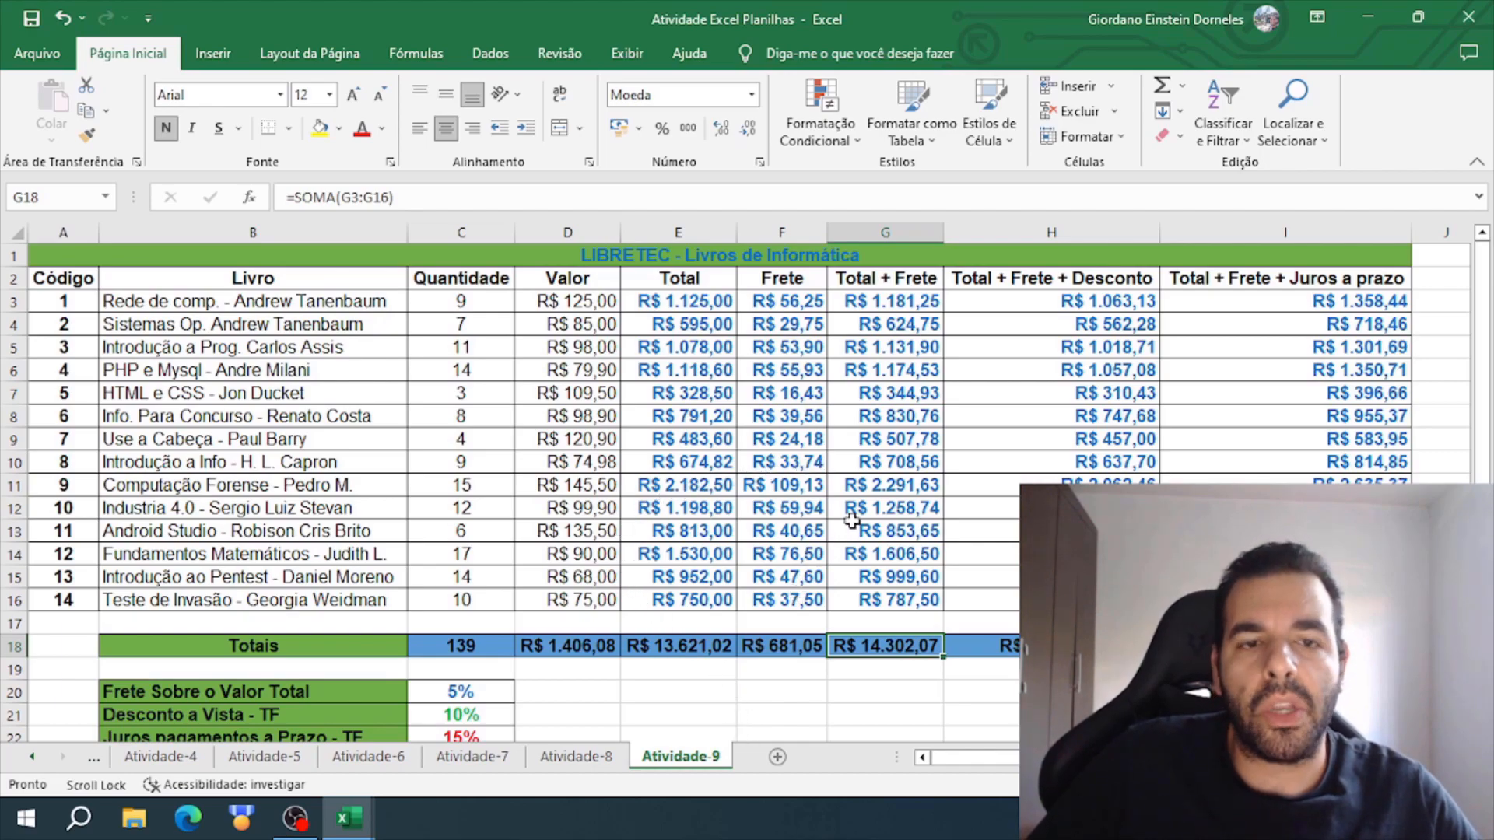
scroll(853, 521, "down", 3)
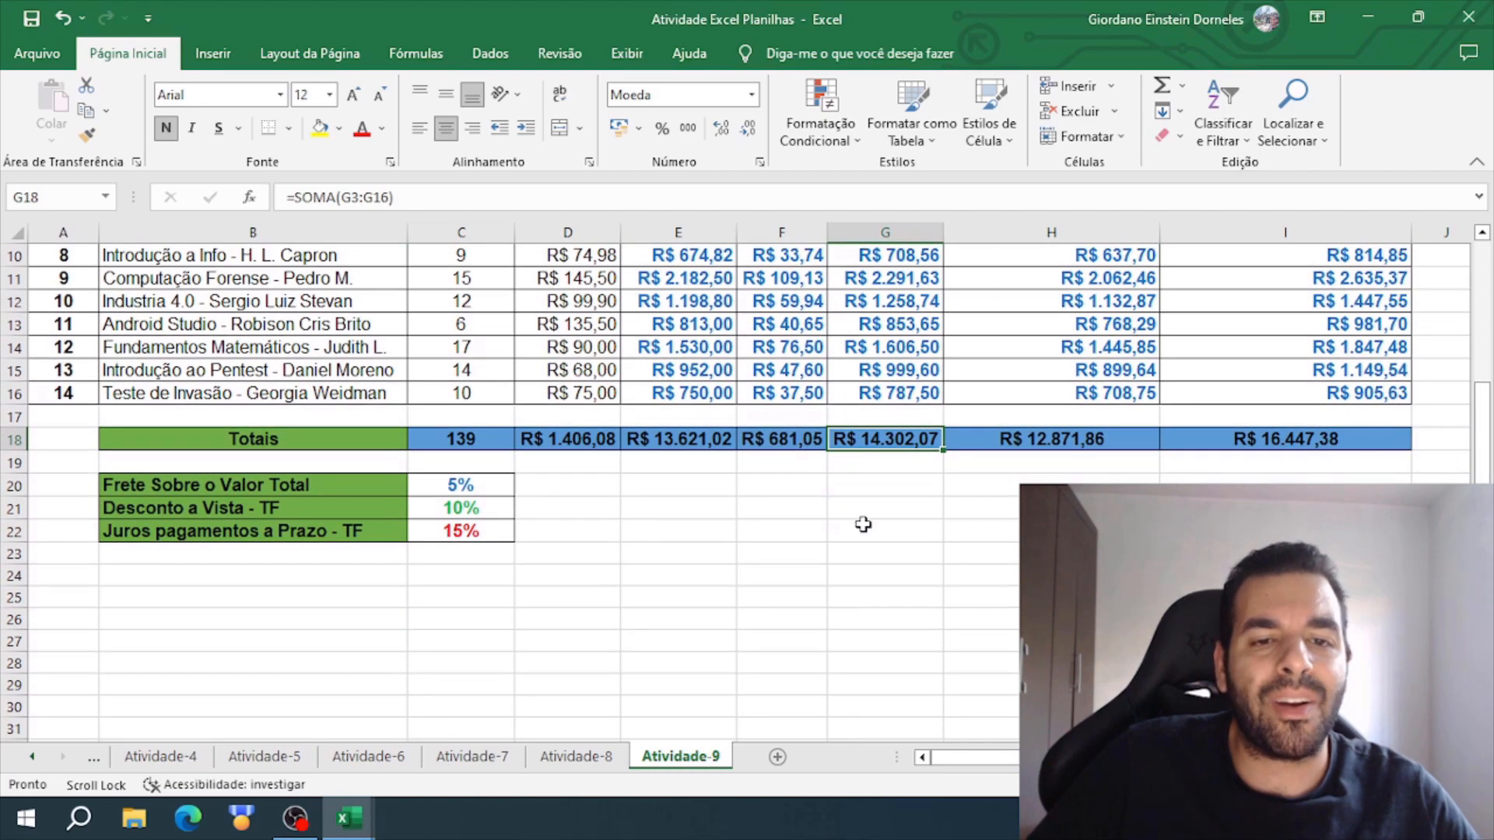
scroll(862, 524, "up", 3)
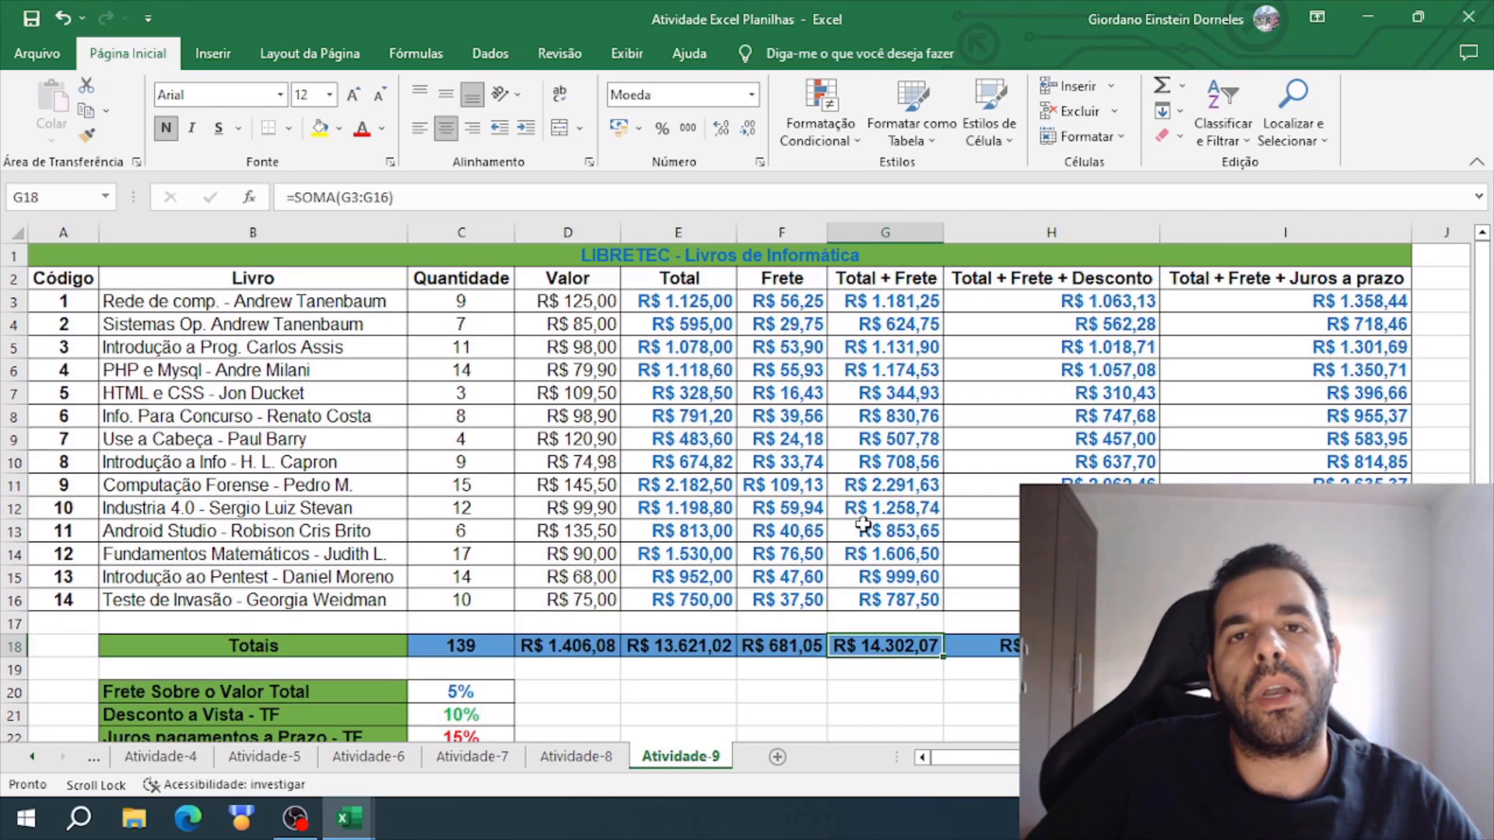
left_click(1367, 17)
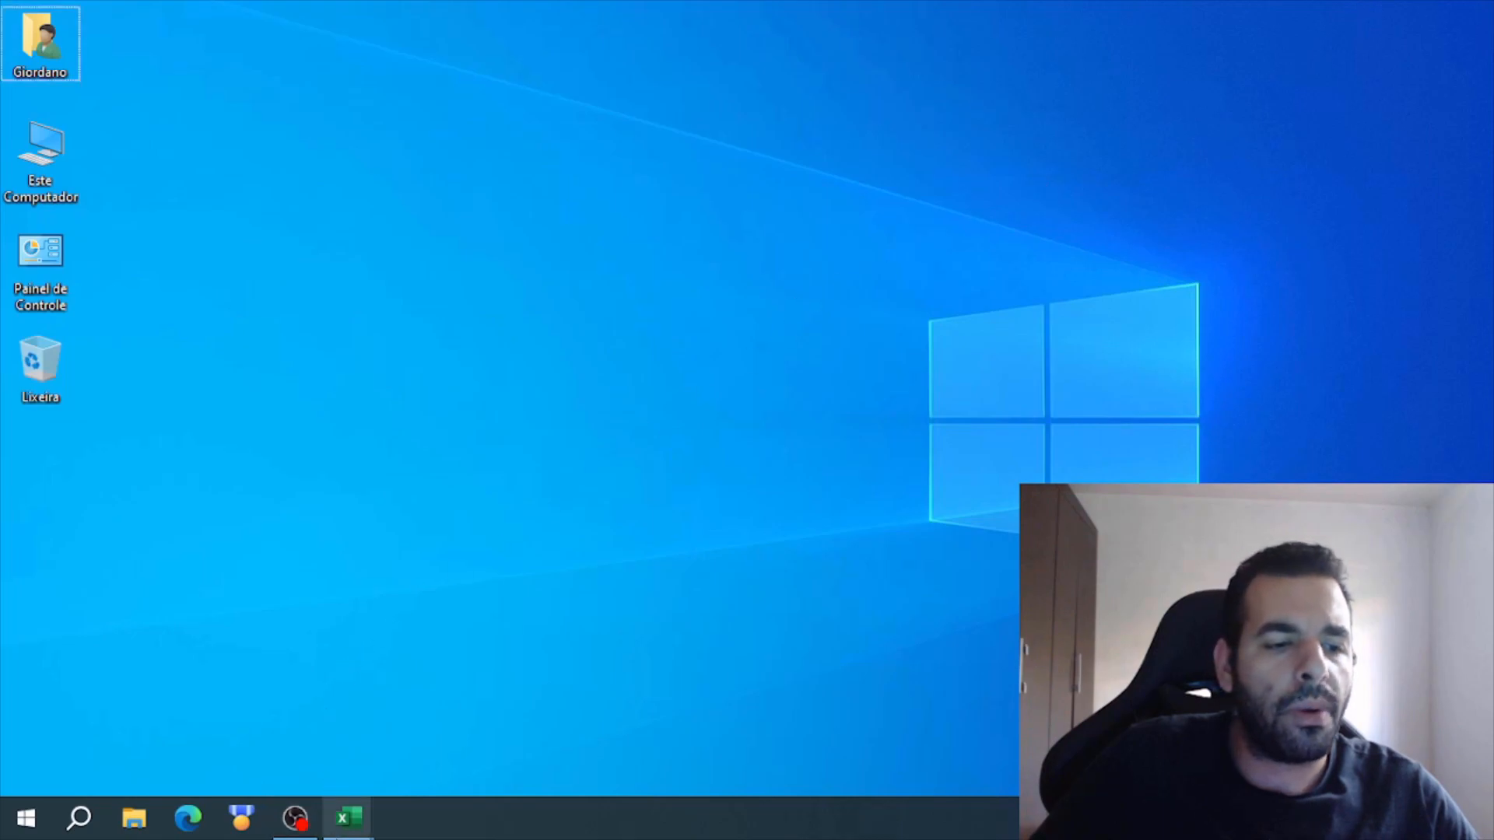
- Switch to the Pasta1 workbook and examine its unformatted book list, quantities and percentage rows
mouse_move(362, 823)
left_click(346, 688)
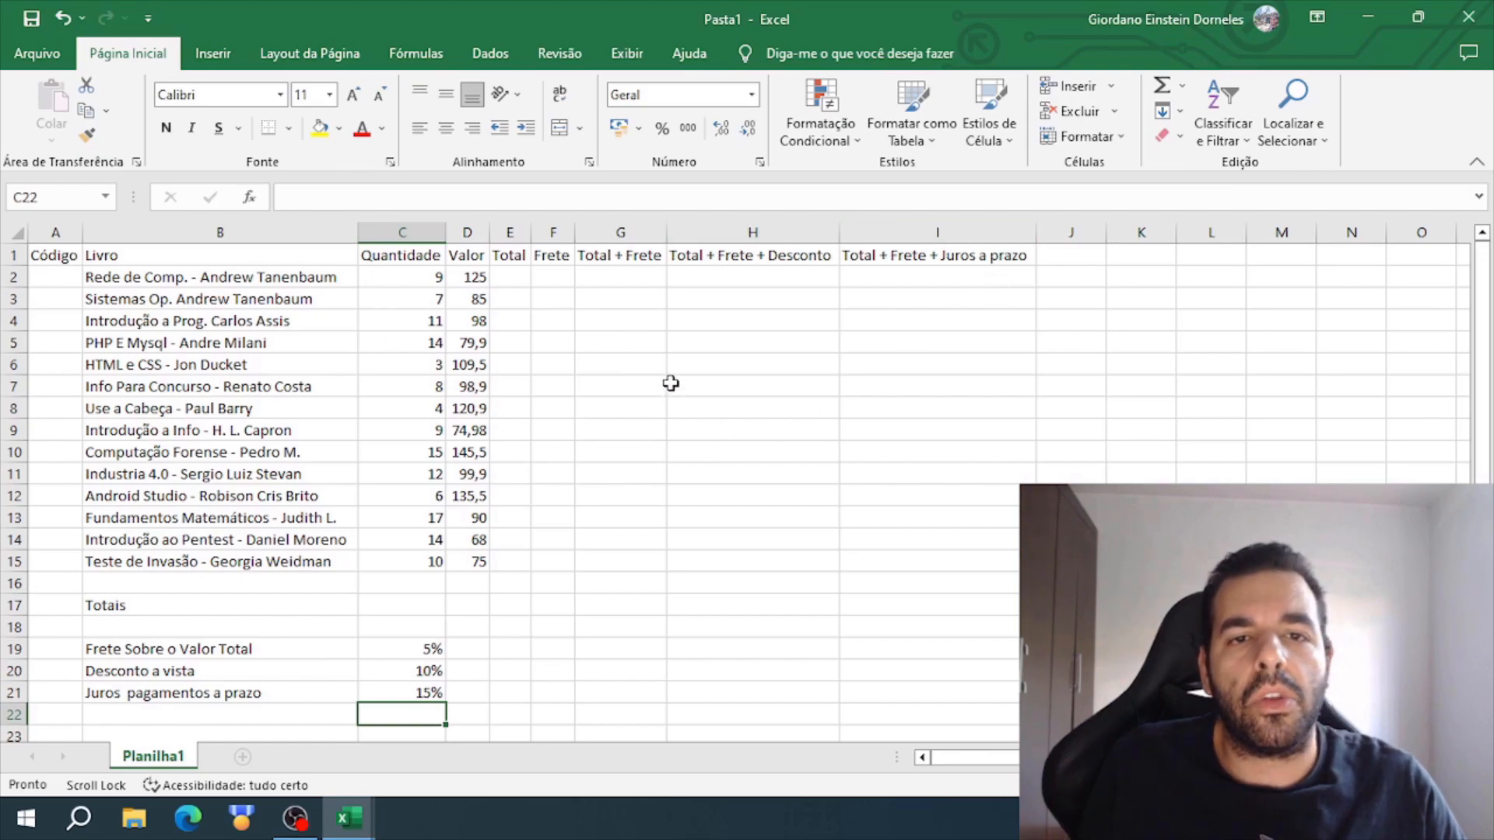
left_click_drag(259, 277, 266, 694)
left_click_drag(463, 712, 399, 233)
left_click(593, 428)
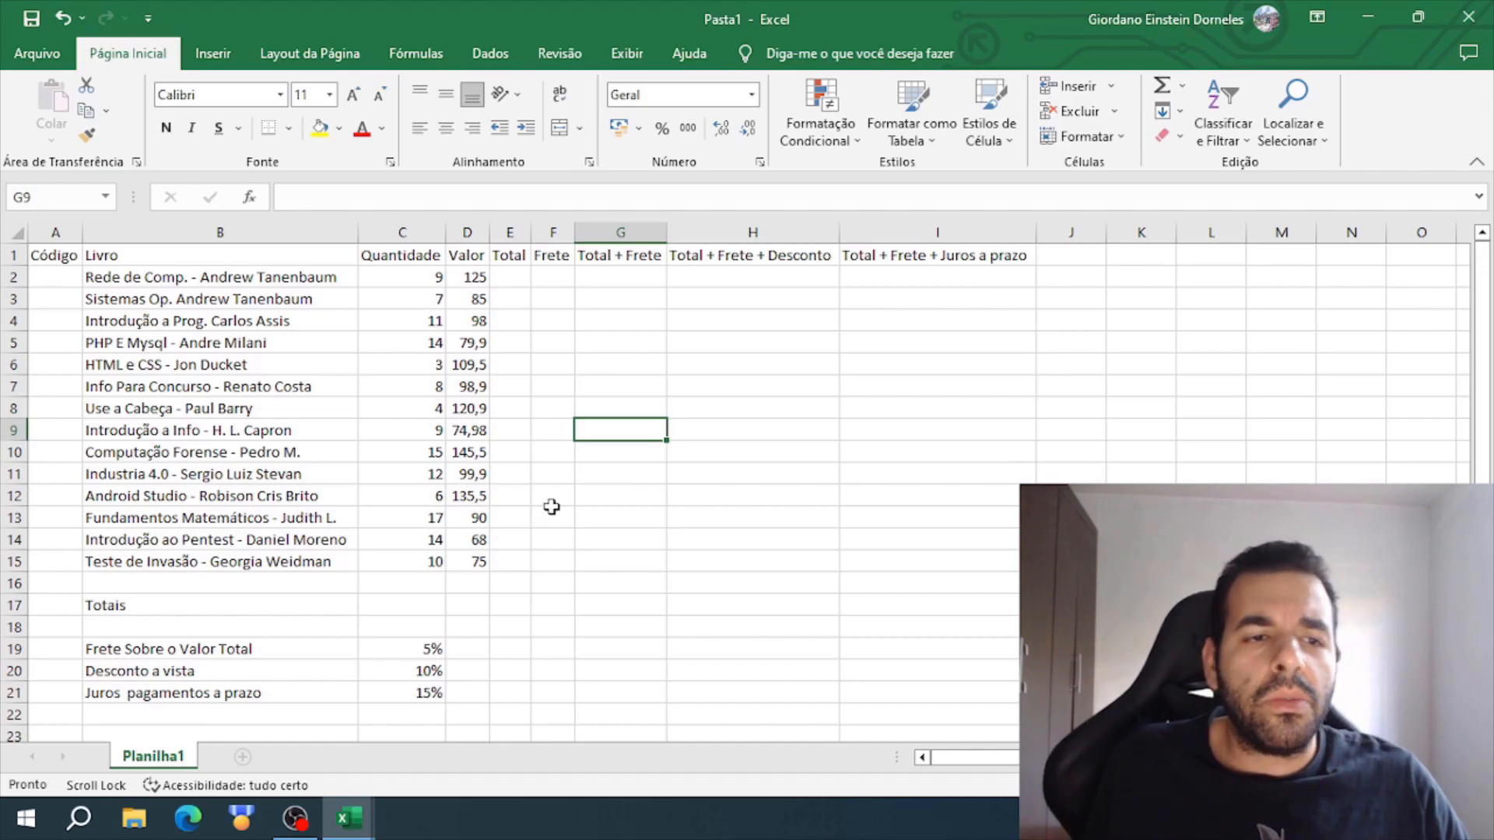
left_click(552, 515)
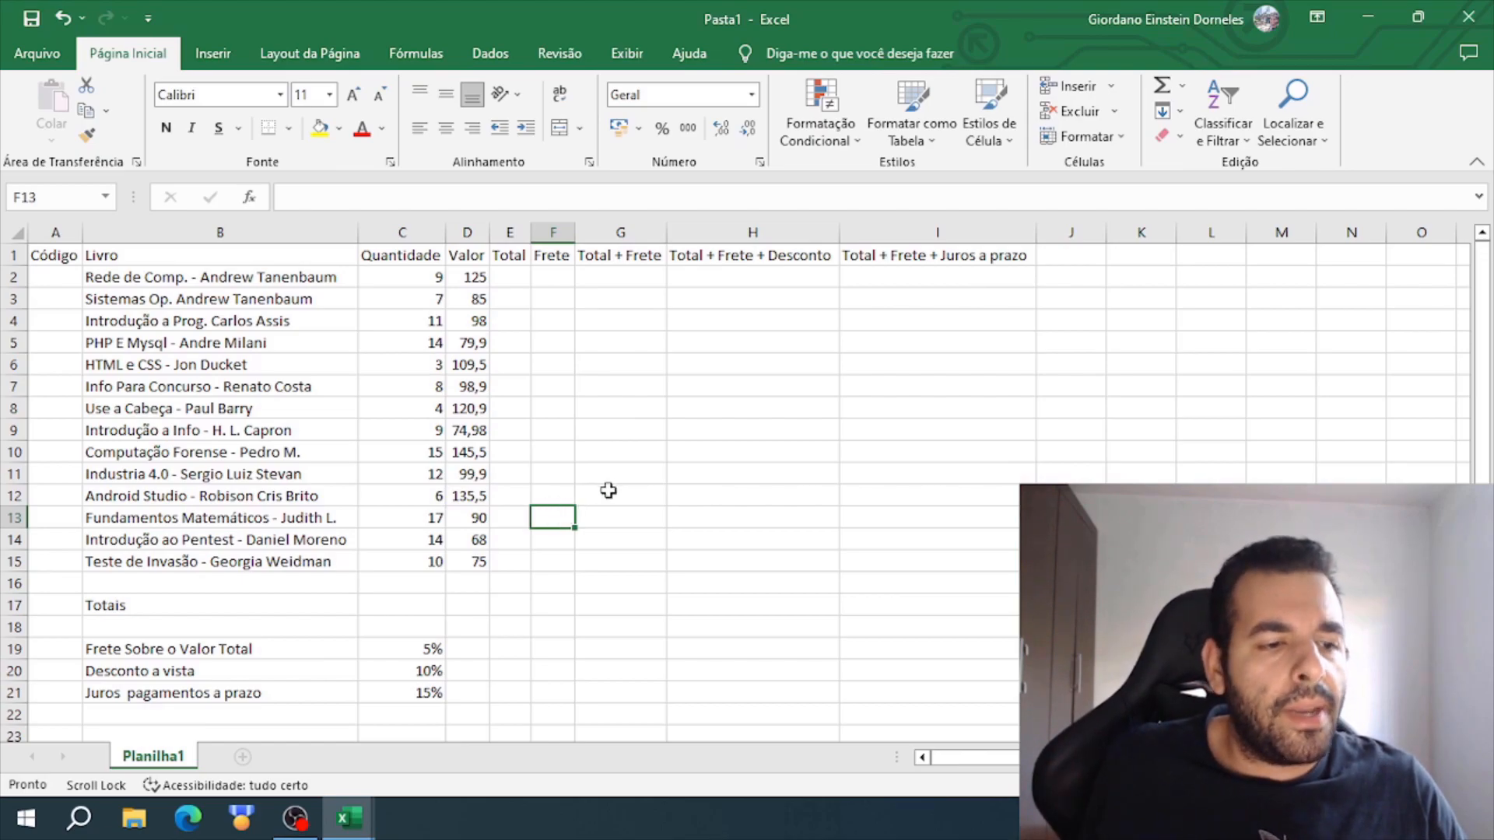
- Add a blank sheet after Planilha1, compare the two sheets, and delete the added Planilha2
left_click(242, 758)
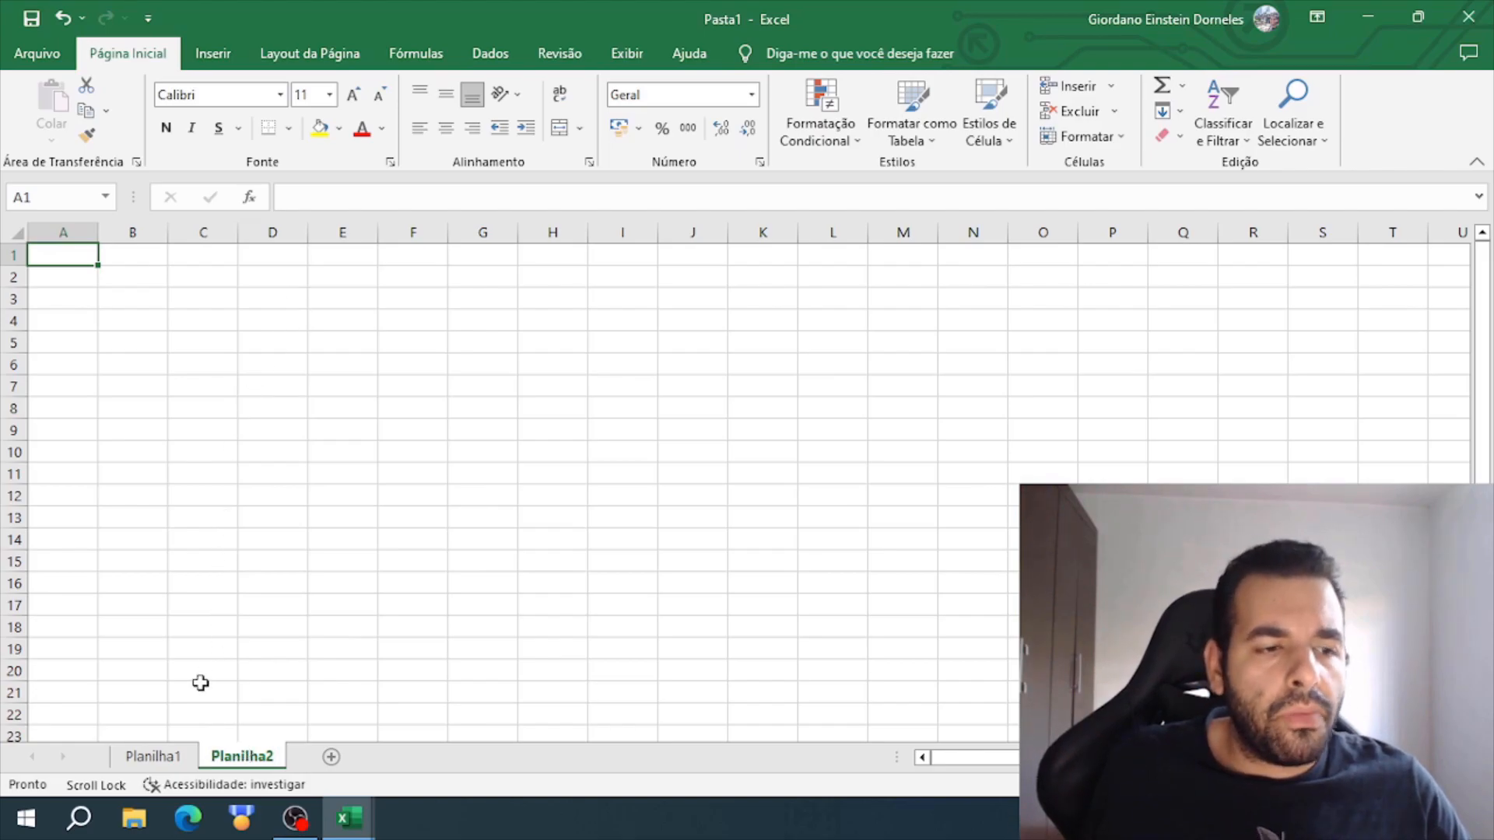
left_click(156, 756)
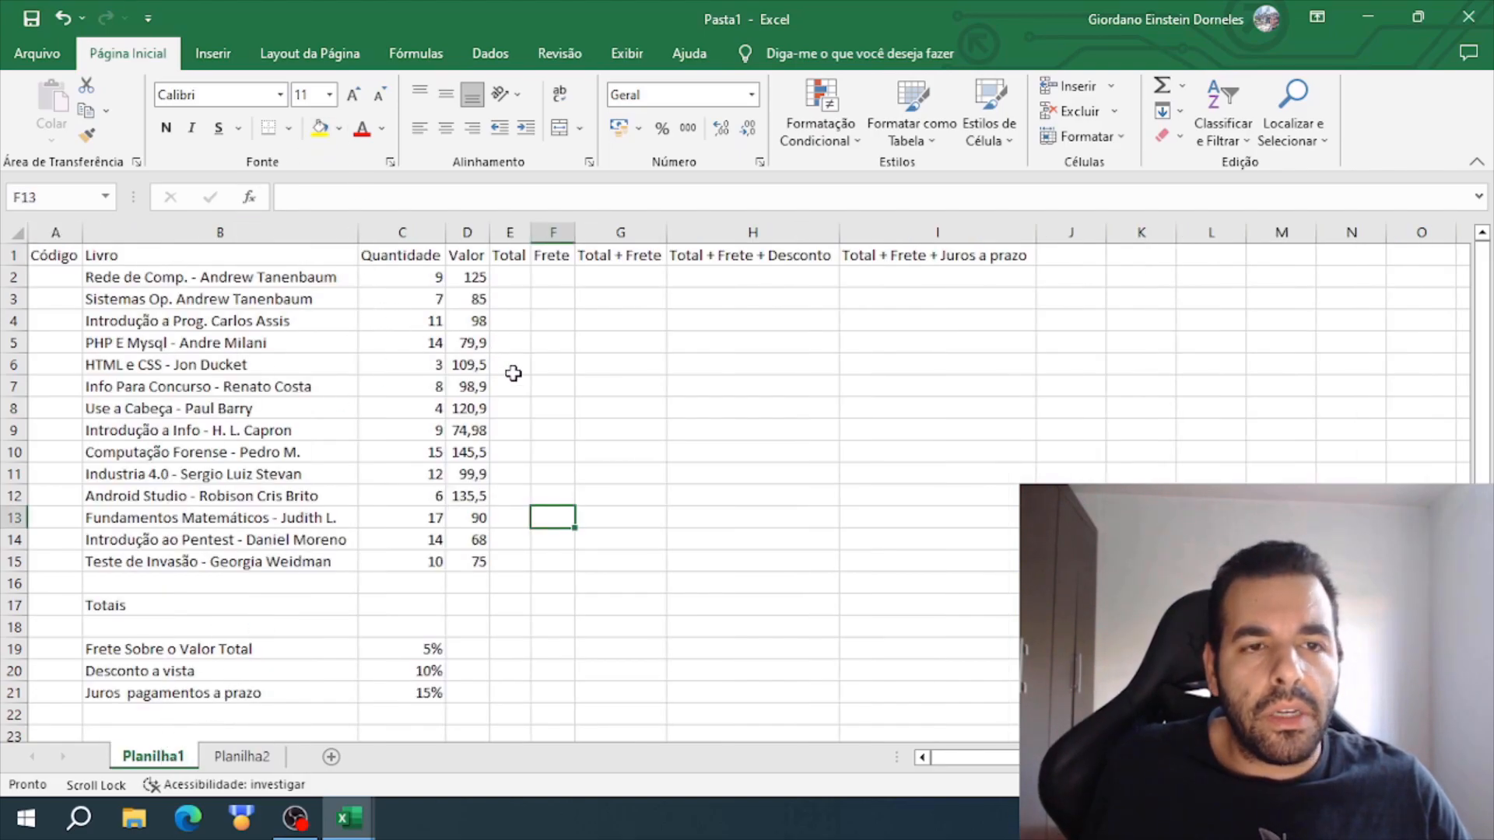
left_click(241, 756)
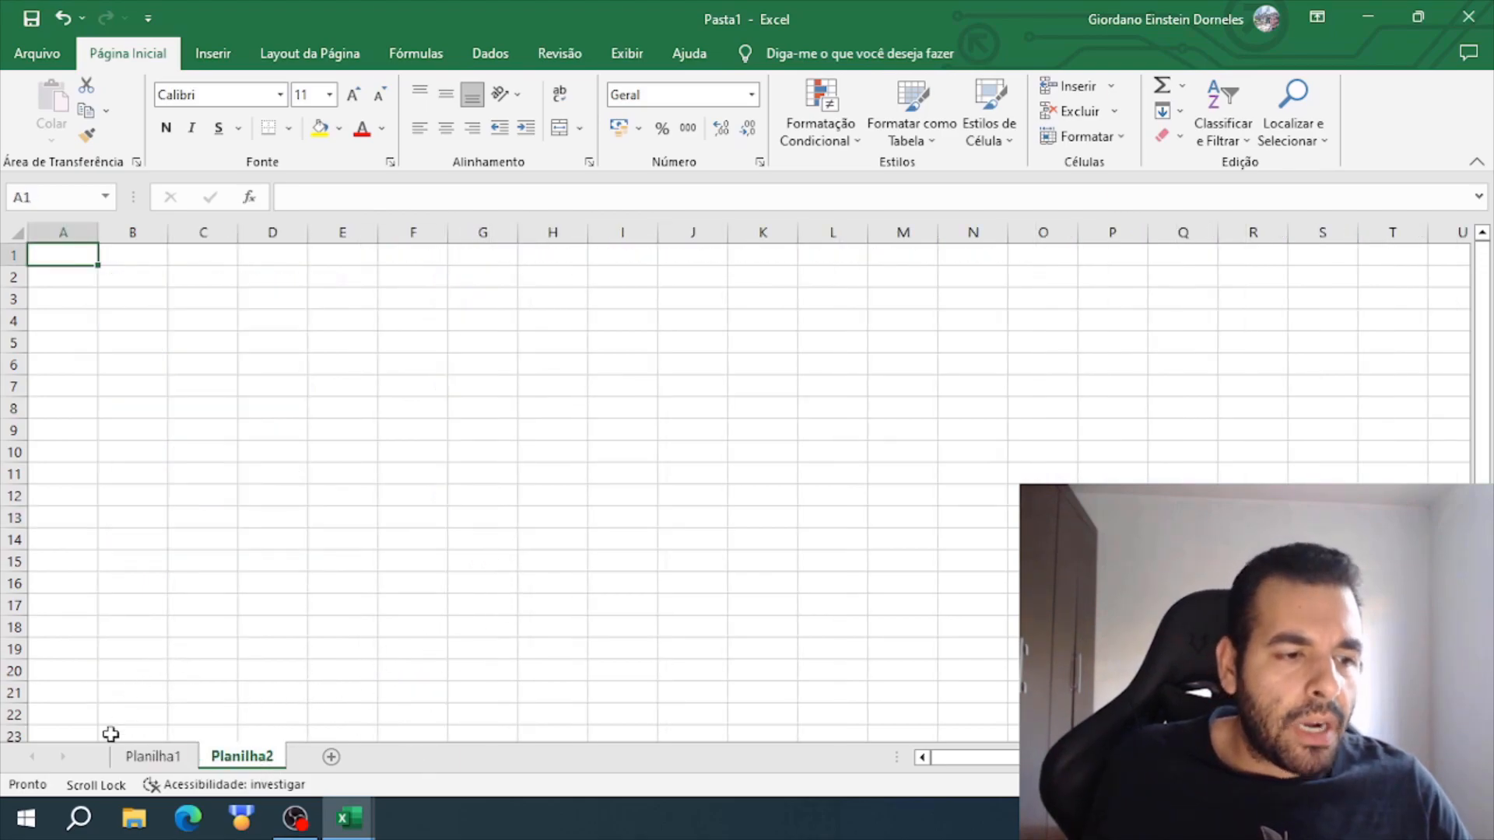
left_click(168, 769)
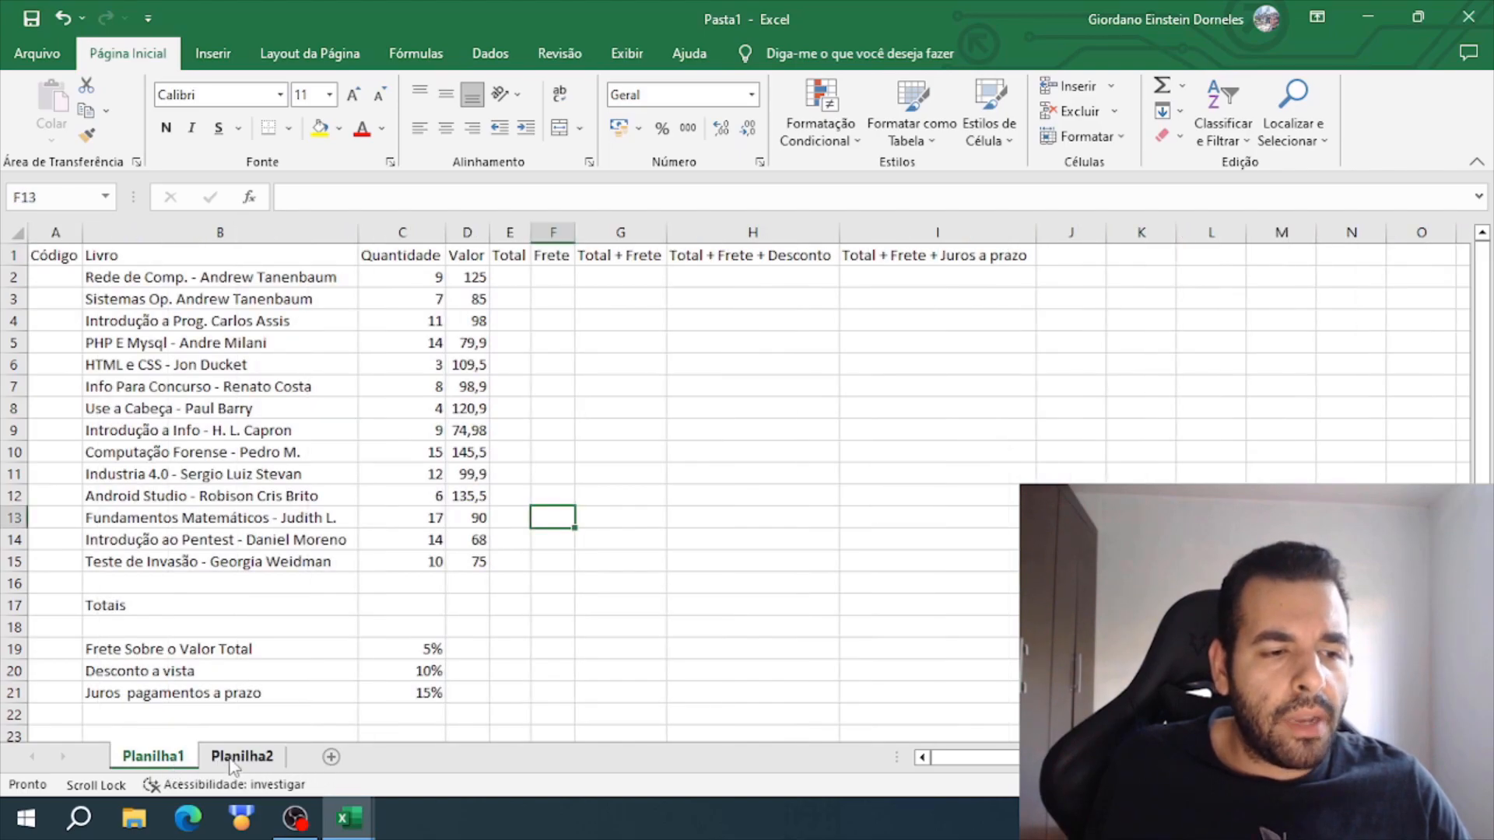
right_click(258, 761)
left_click(300, 529)
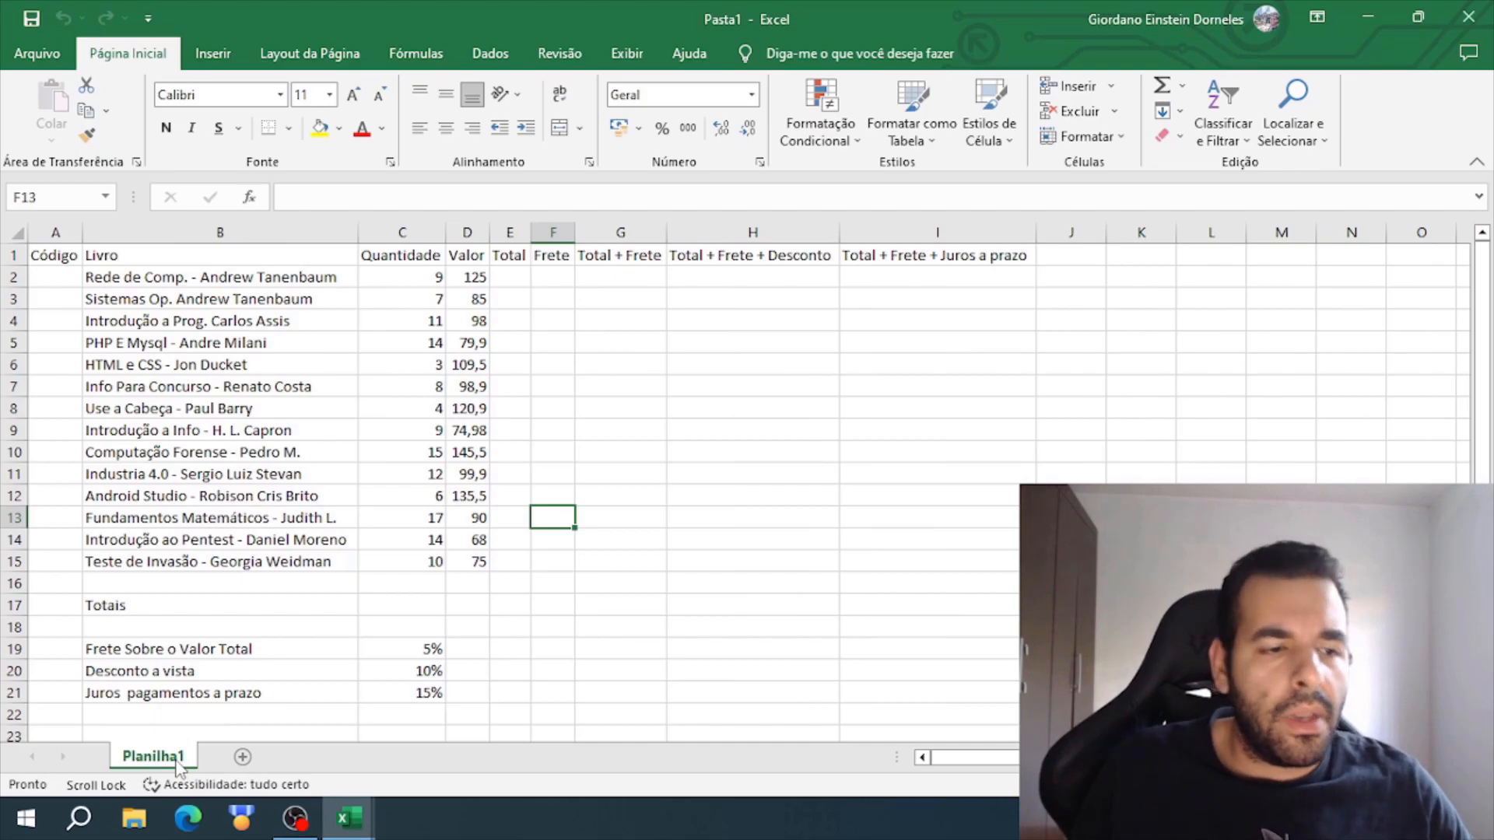
- Add a new blank sheet and rename the Planilha1 sheet as "Planilha exemplo"
left_click(243, 757)
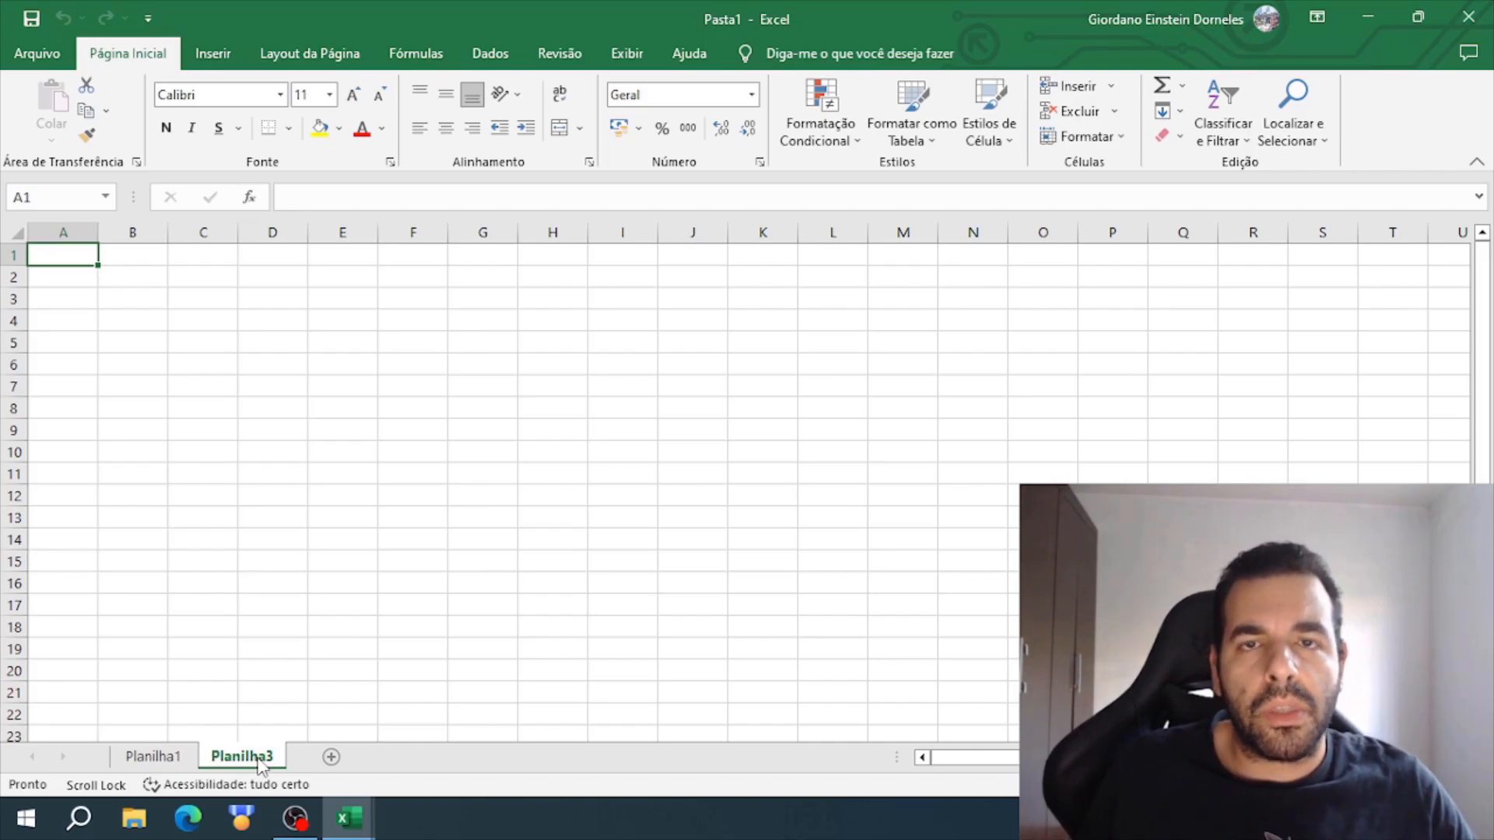
left_click(291, 707)
left_click(153, 756)
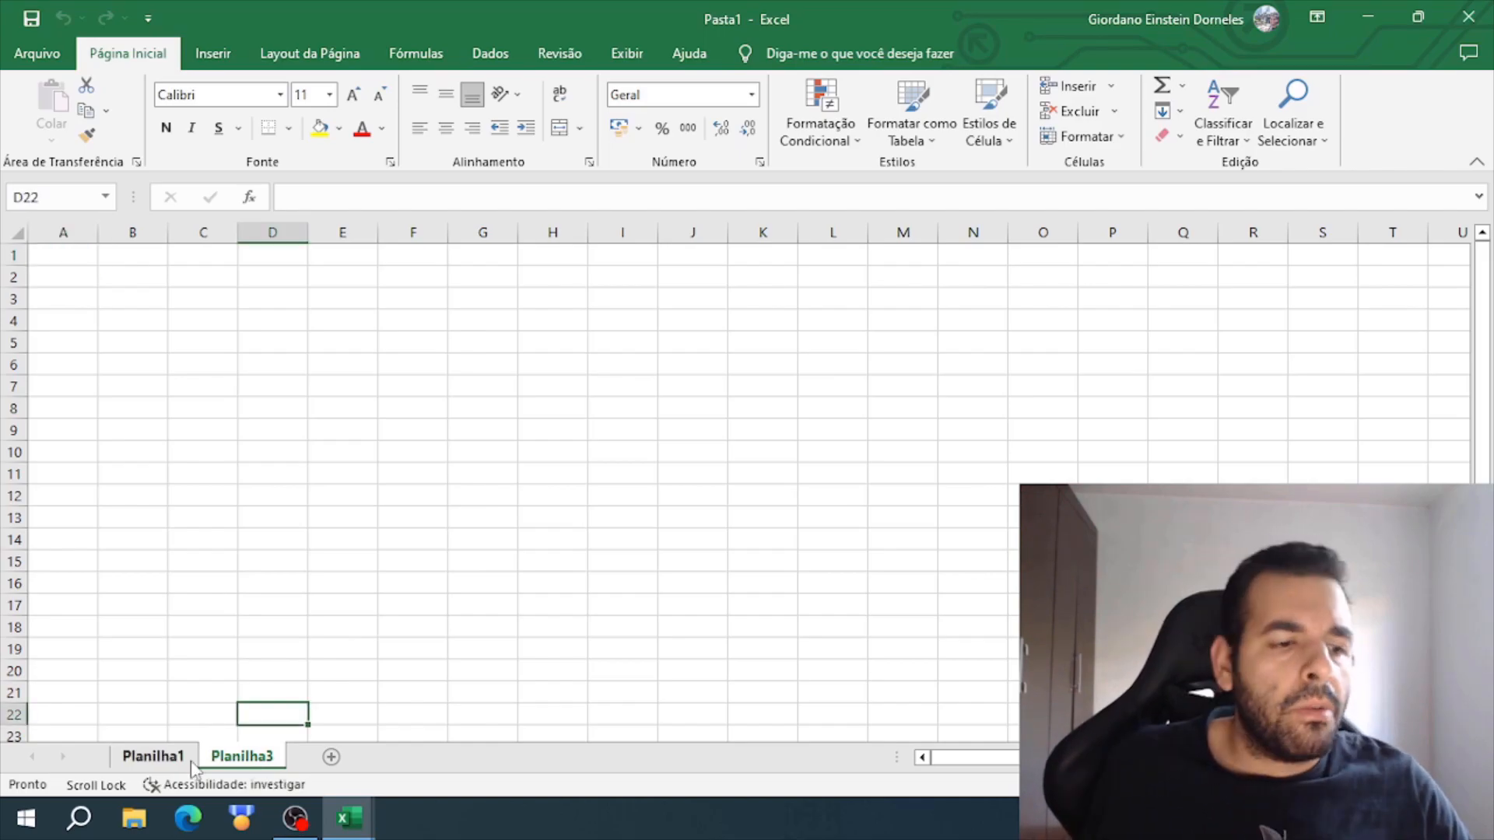
left_click(280, 758, "ctrl")
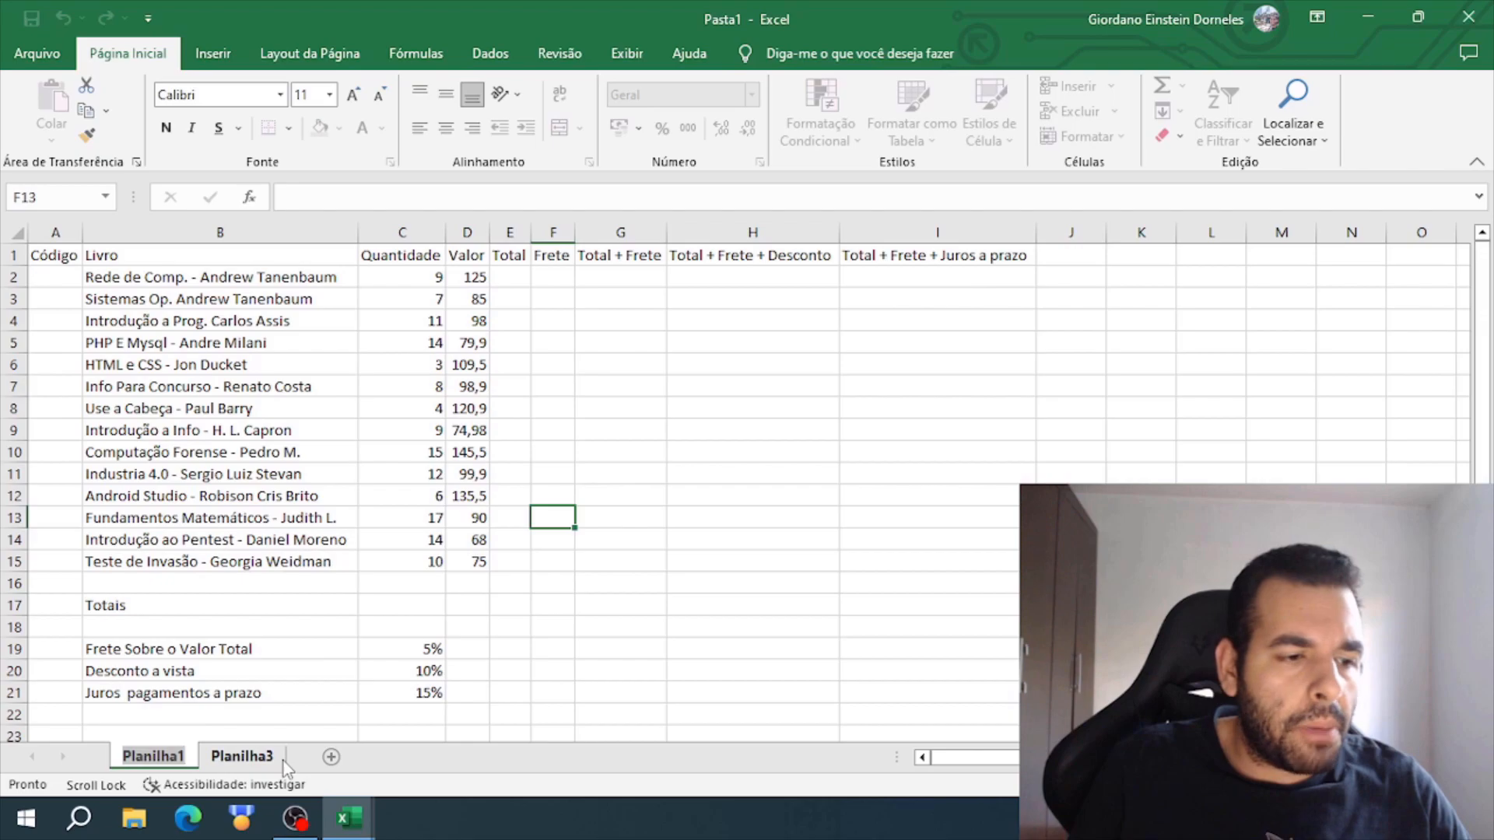
key("BackSpace")
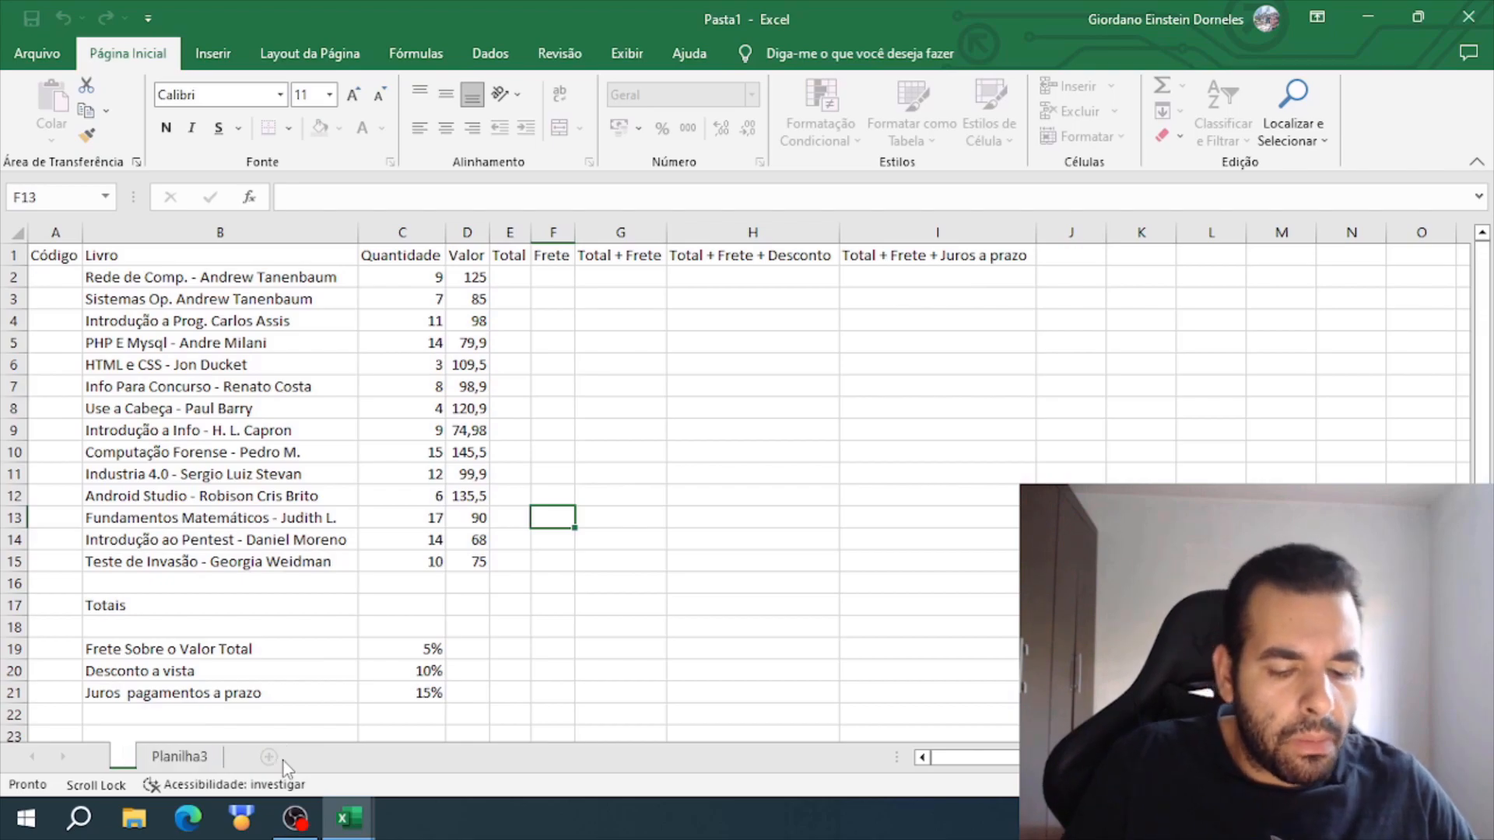
type("Planilha exemplo")
- Rename the new blank sheet Planilha3 as "planilha"
left_click(304, 759)
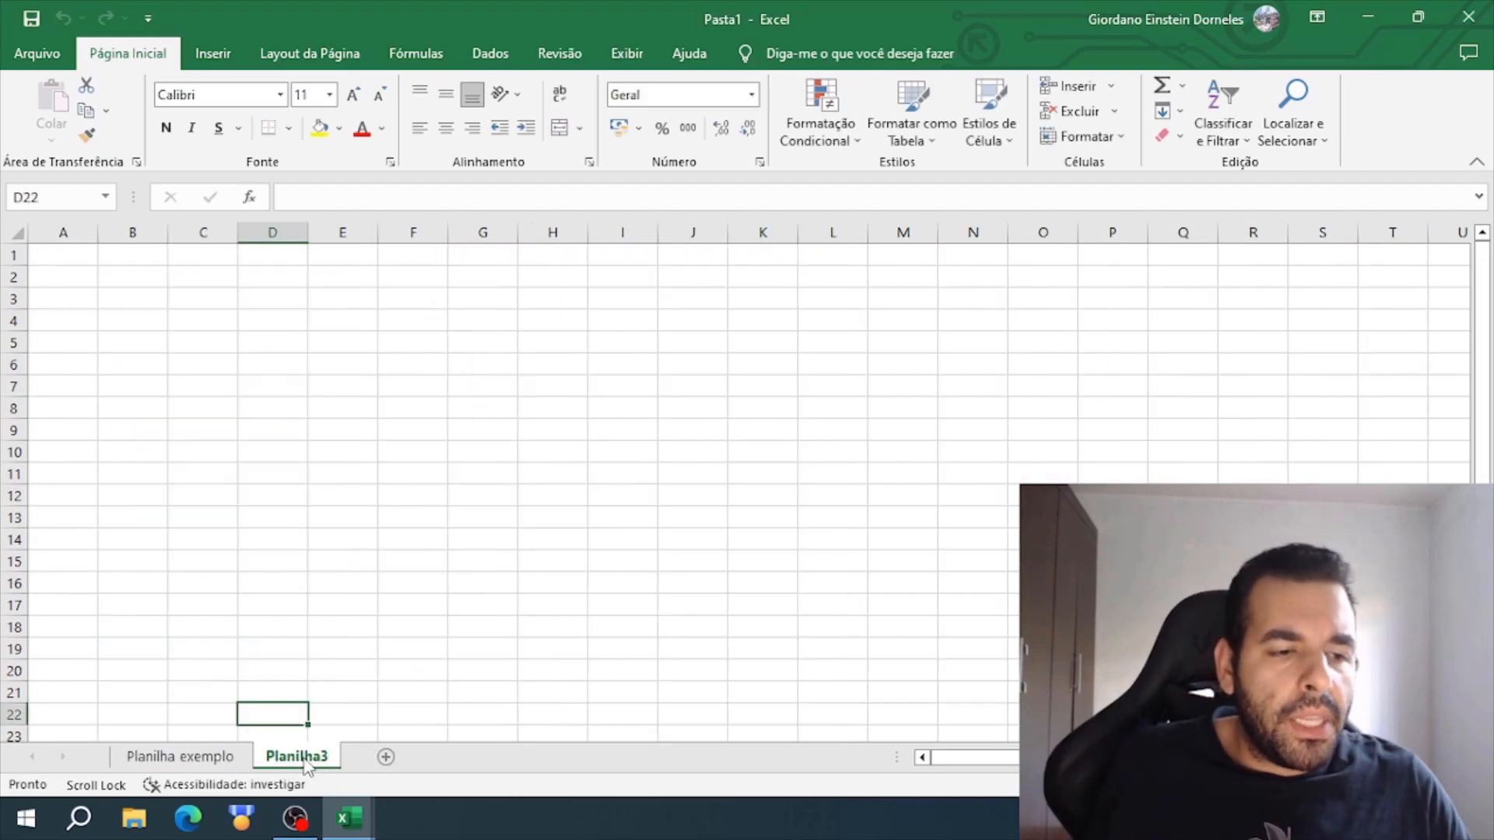
double_click(302, 759)
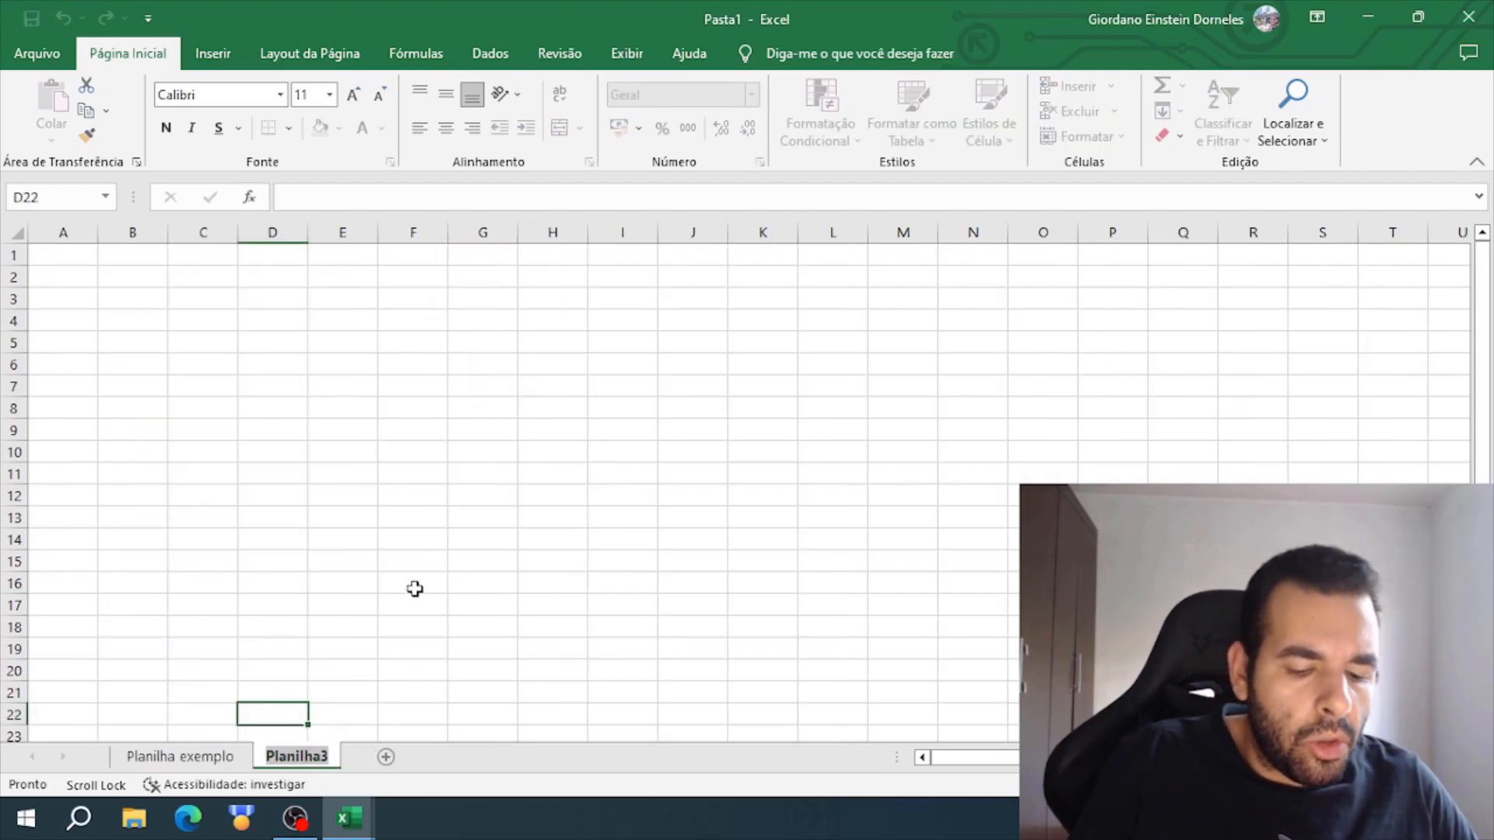
type("planilha")
key("Return")
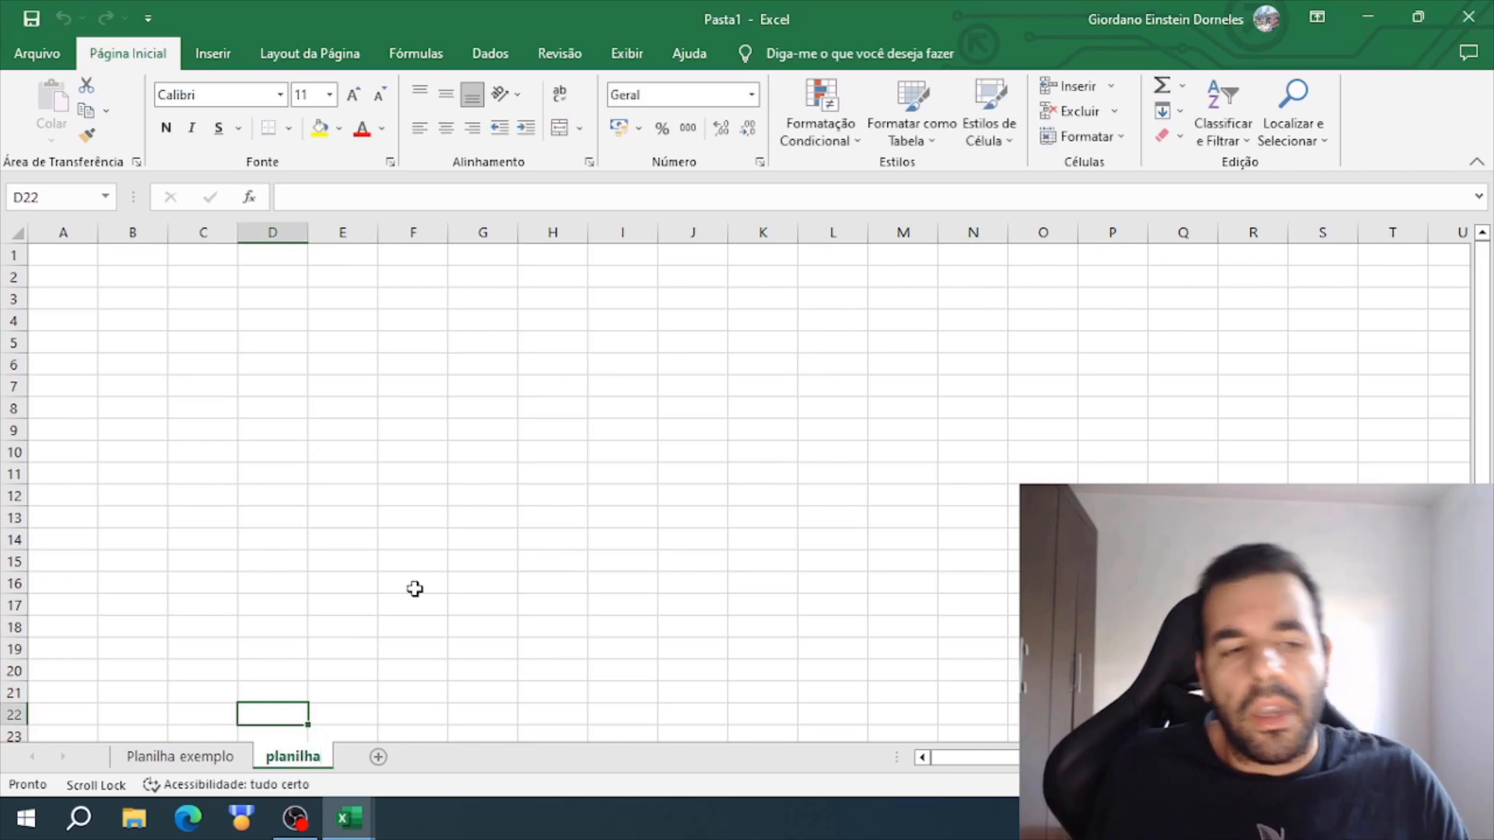
left_click(173, 557)
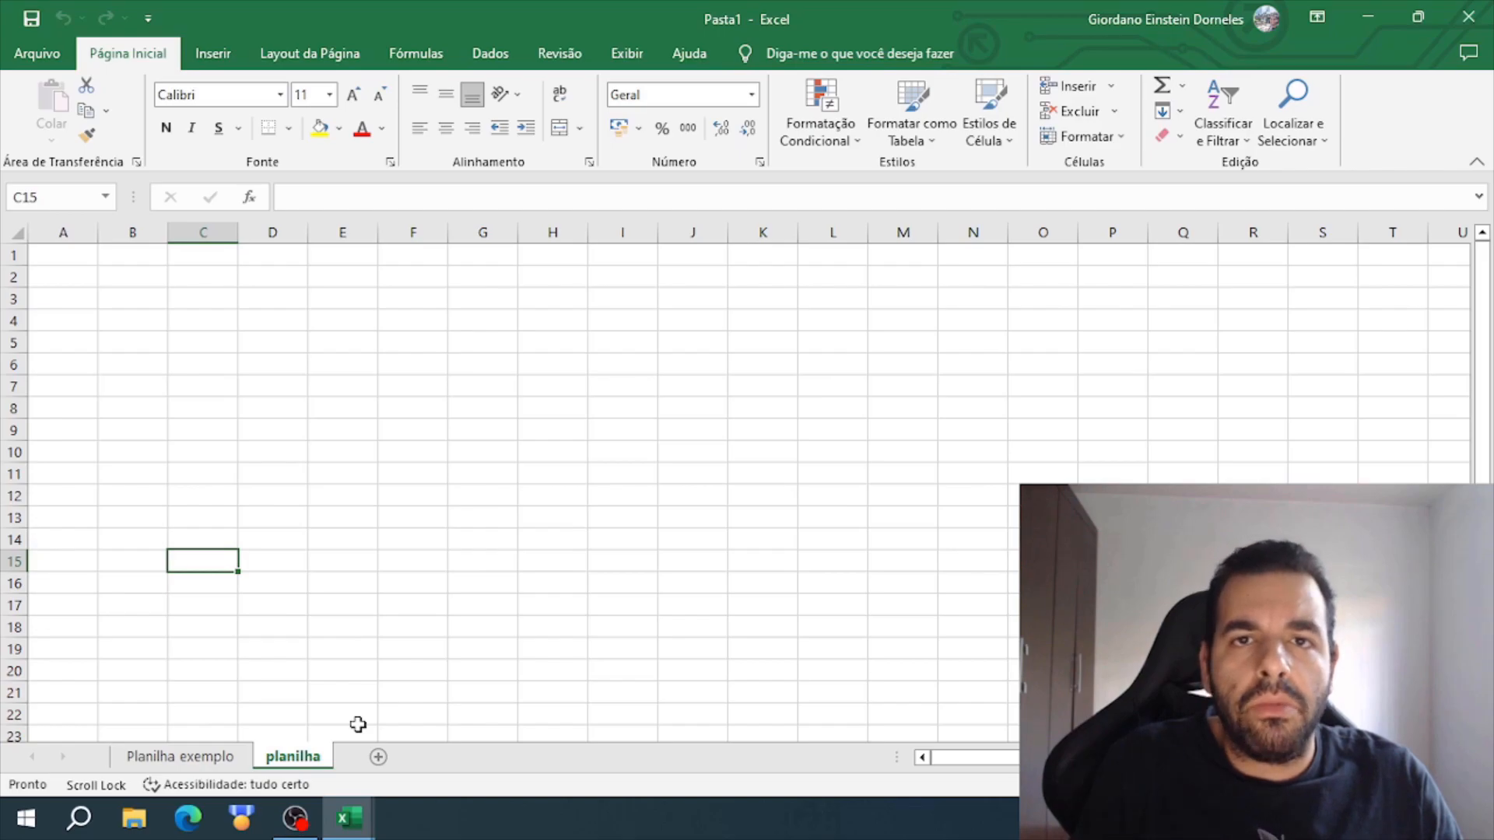
left_click(381, 678)
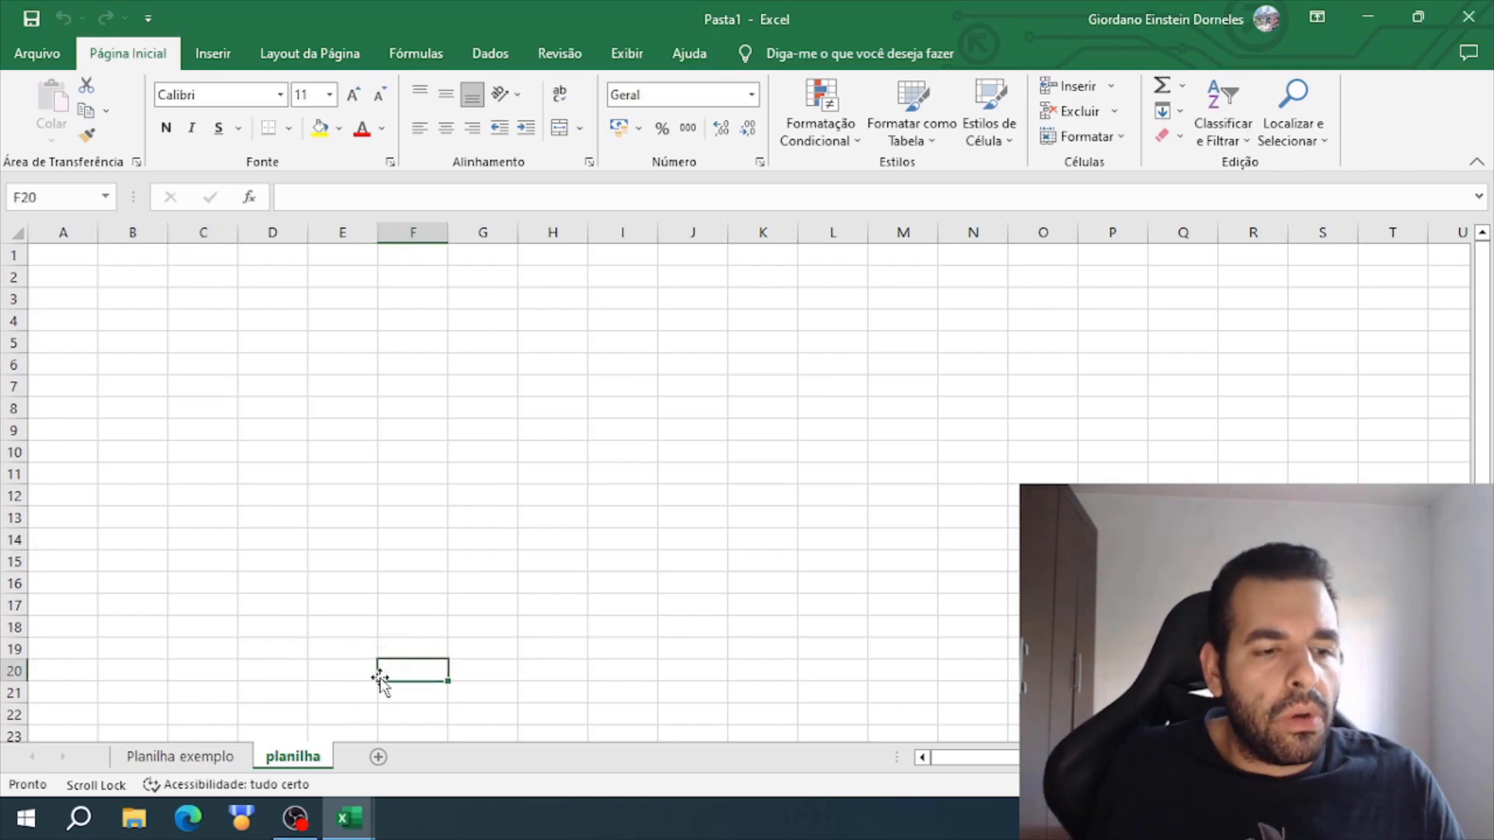
left_click(273, 449)
left_click(224, 451)
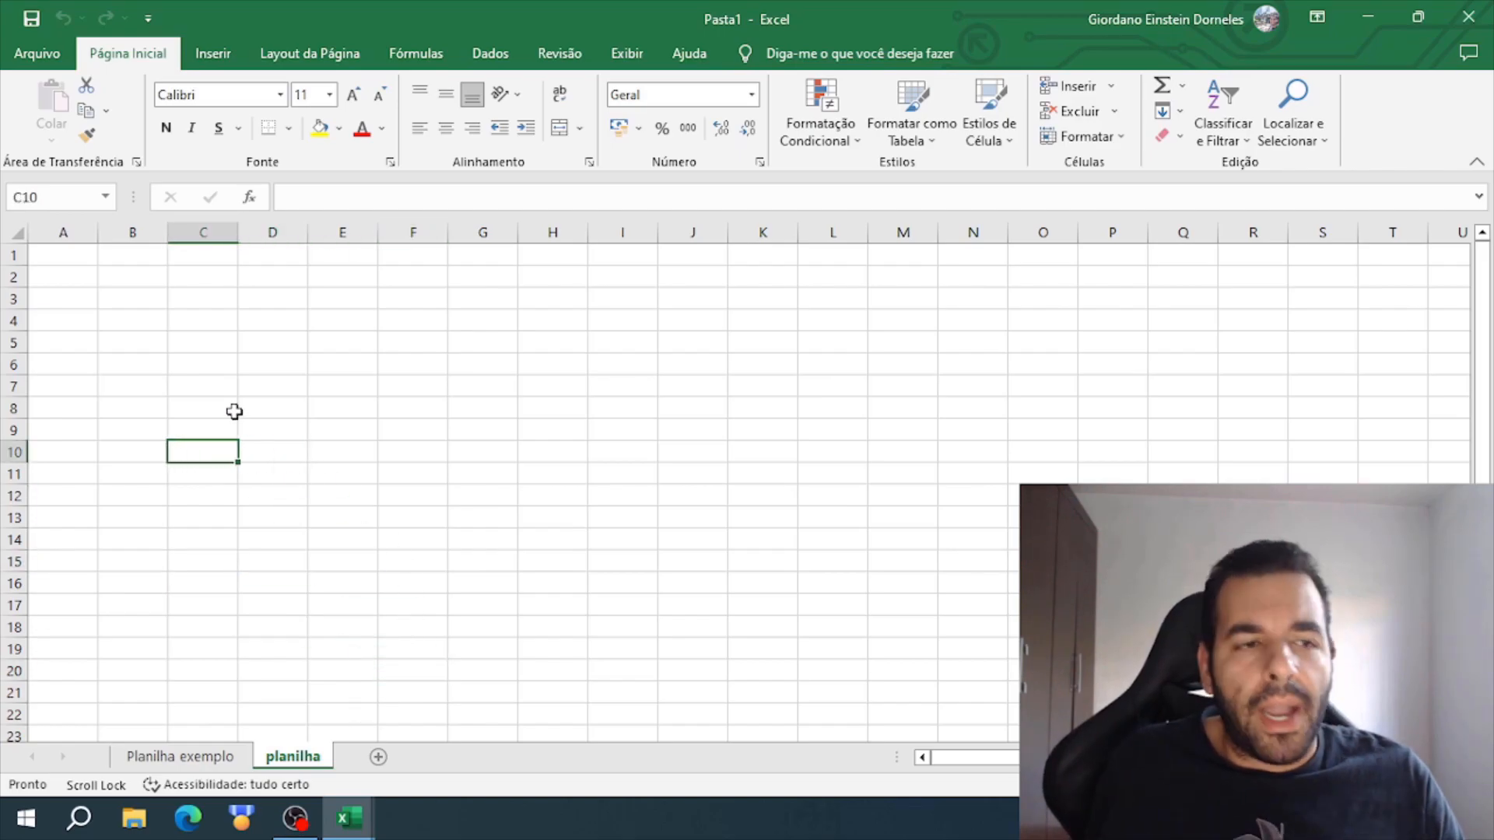
left_click(82, 261)
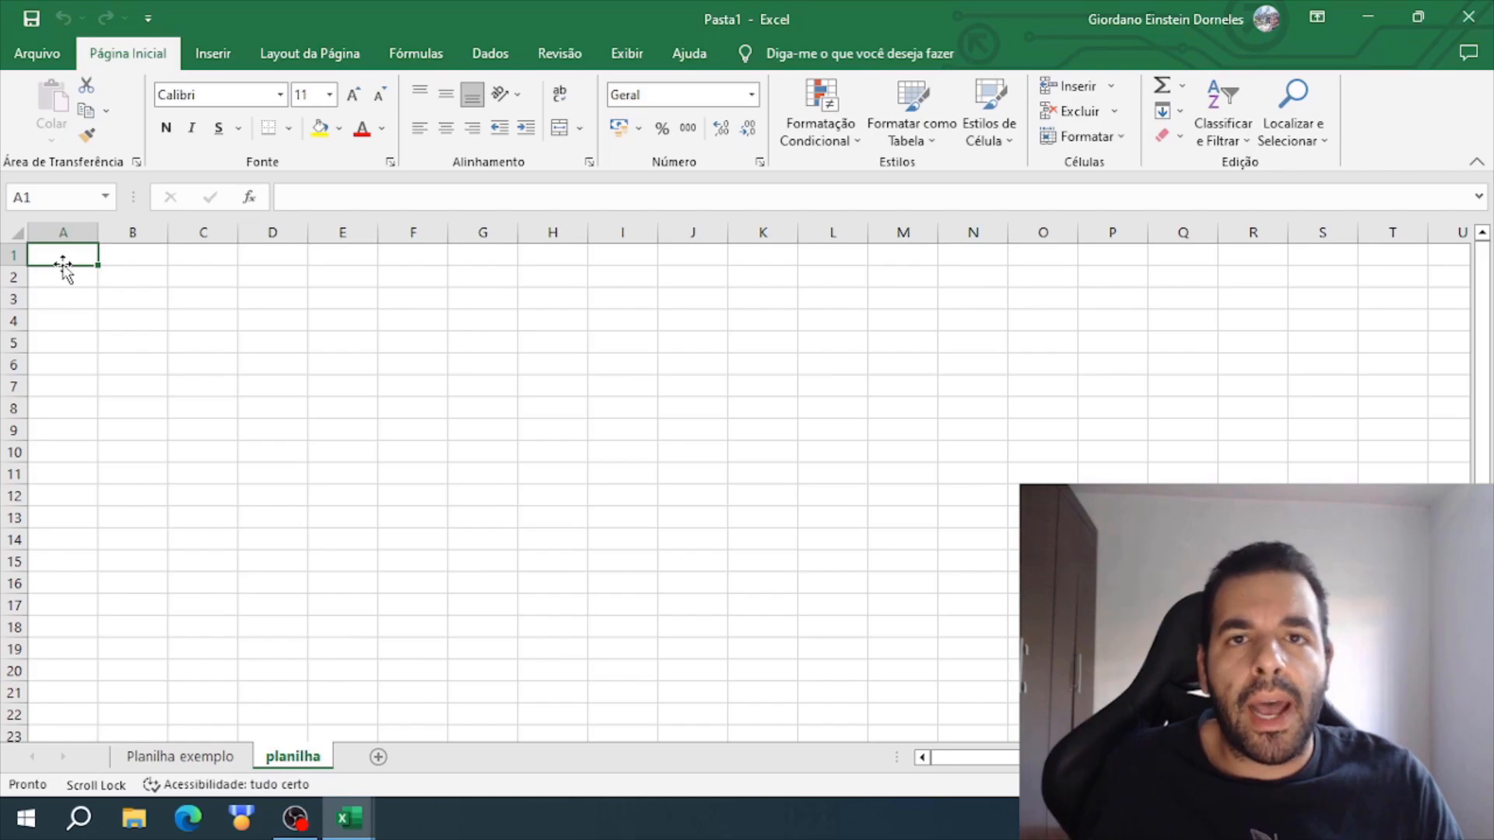
left_click(67, 300)
left_click(76, 255)
left_click(137, 257)
left_click(350, 281)
left_click(514, 294)
left_click(702, 289)
left_click(843, 268)
left_click(972, 255)
left_click(1114, 256)
left_click(1181, 277)
left_click(1152, 320)
left_click(1044, 366)
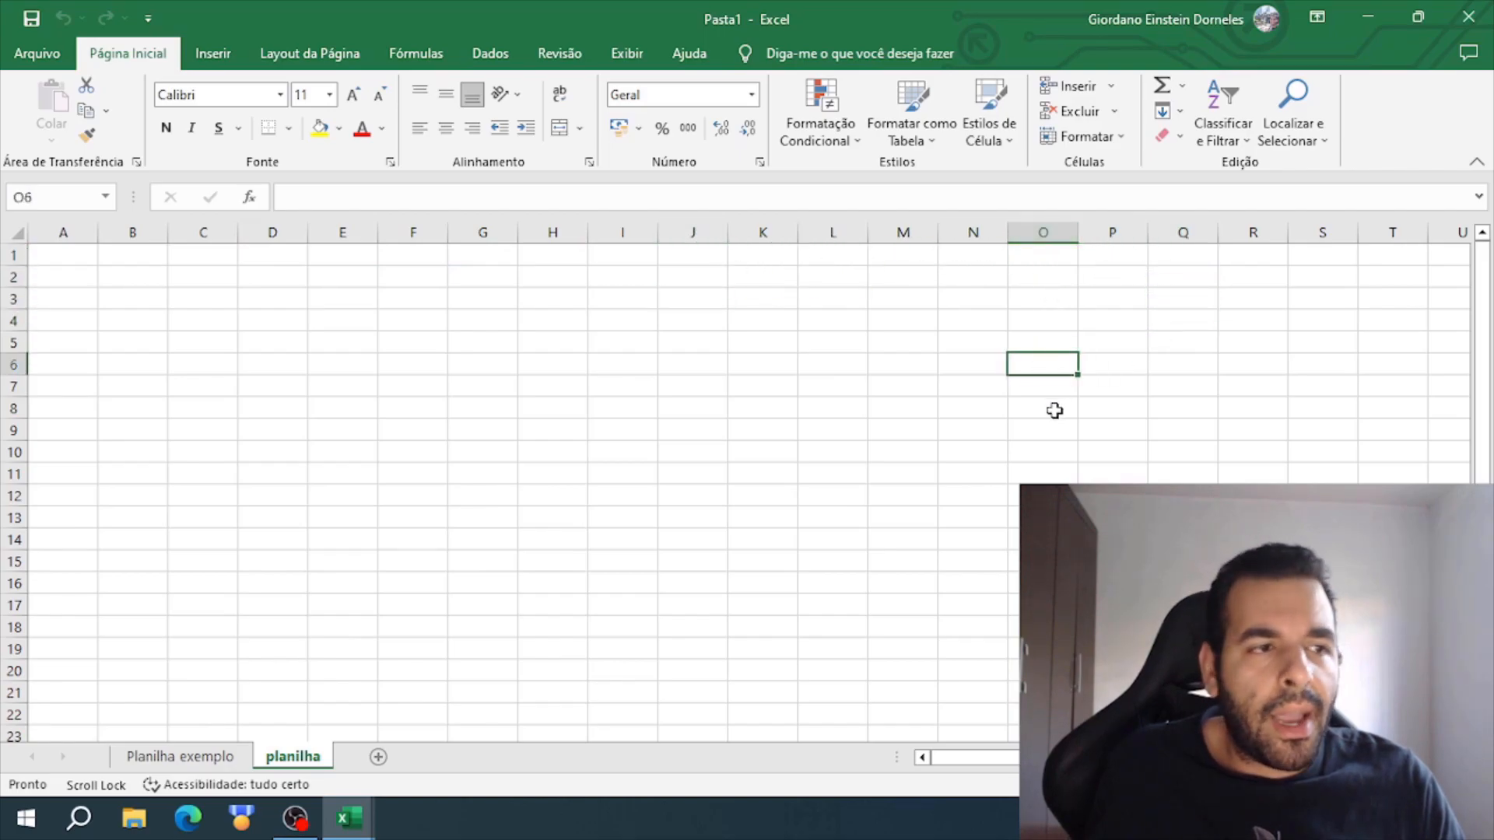
- Select sample cell ranges on the blank sheet, including D2:R20 and A1:L20, to examine its grid of rows and columns
left_click_drag(53, 364, 1118, 351)
left_click_drag(273, 277, 1252, 670)
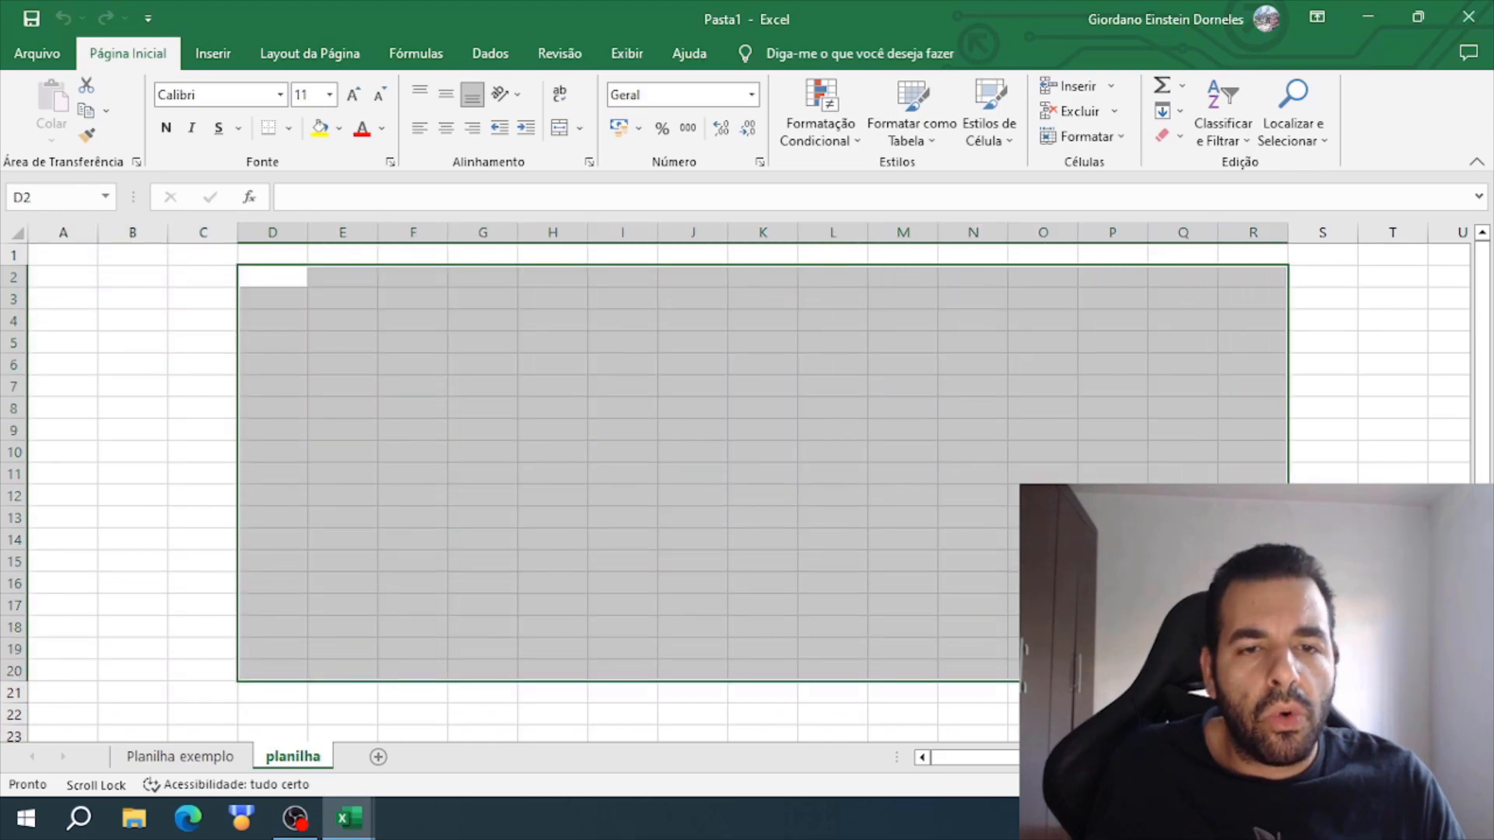
left_click(448, 474)
left_click_drag(50, 250, 811, 672)
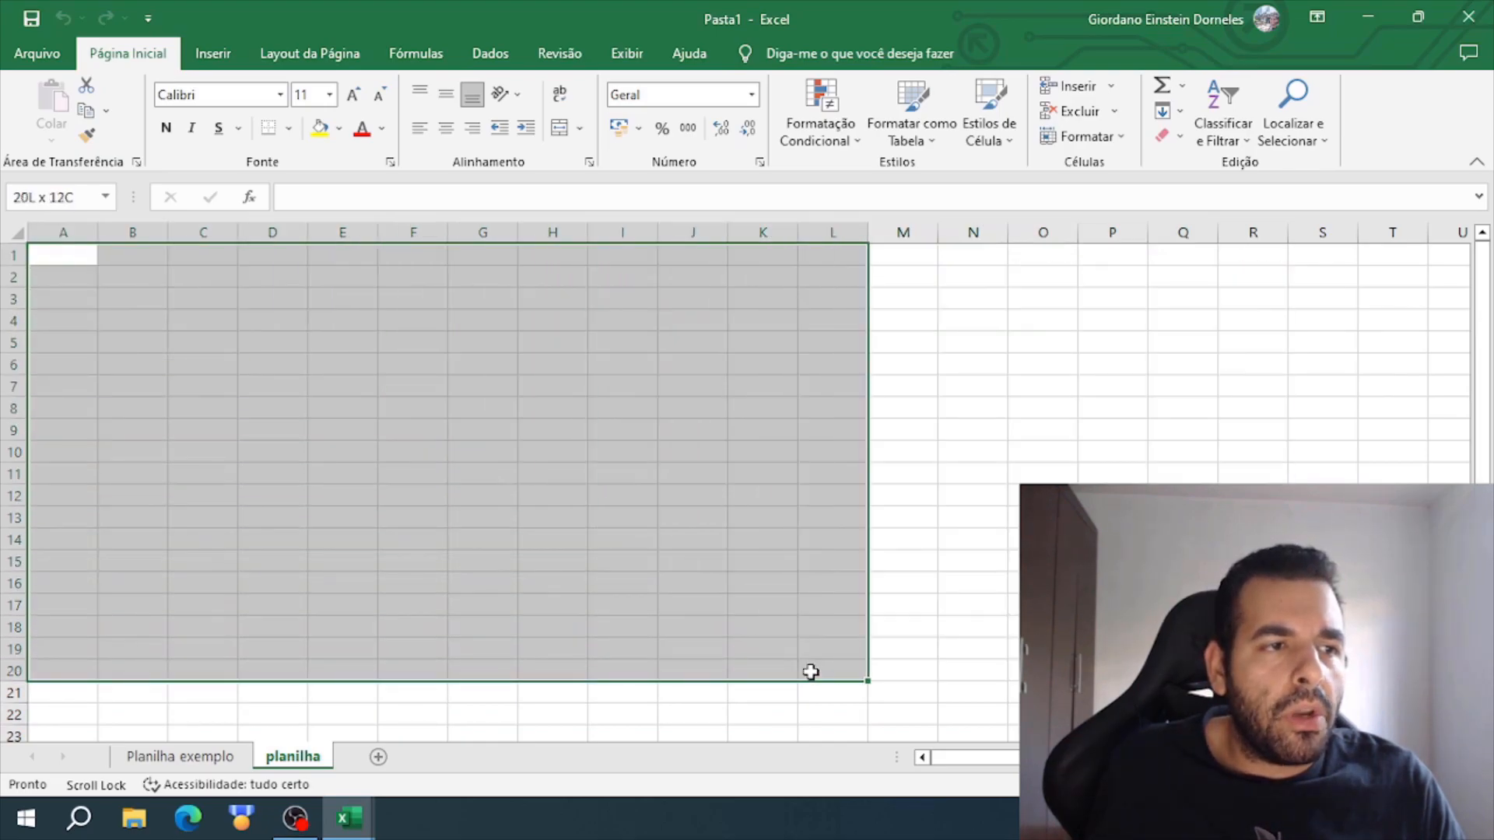
left_click(271, 355)
left_click_drag(221, 282, 846, 577)
left_click(420, 358)
left_click(177, 326)
left_click(65, 272)
left_click(363, 300)
left_click(580, 301)
left_click(272, 409)
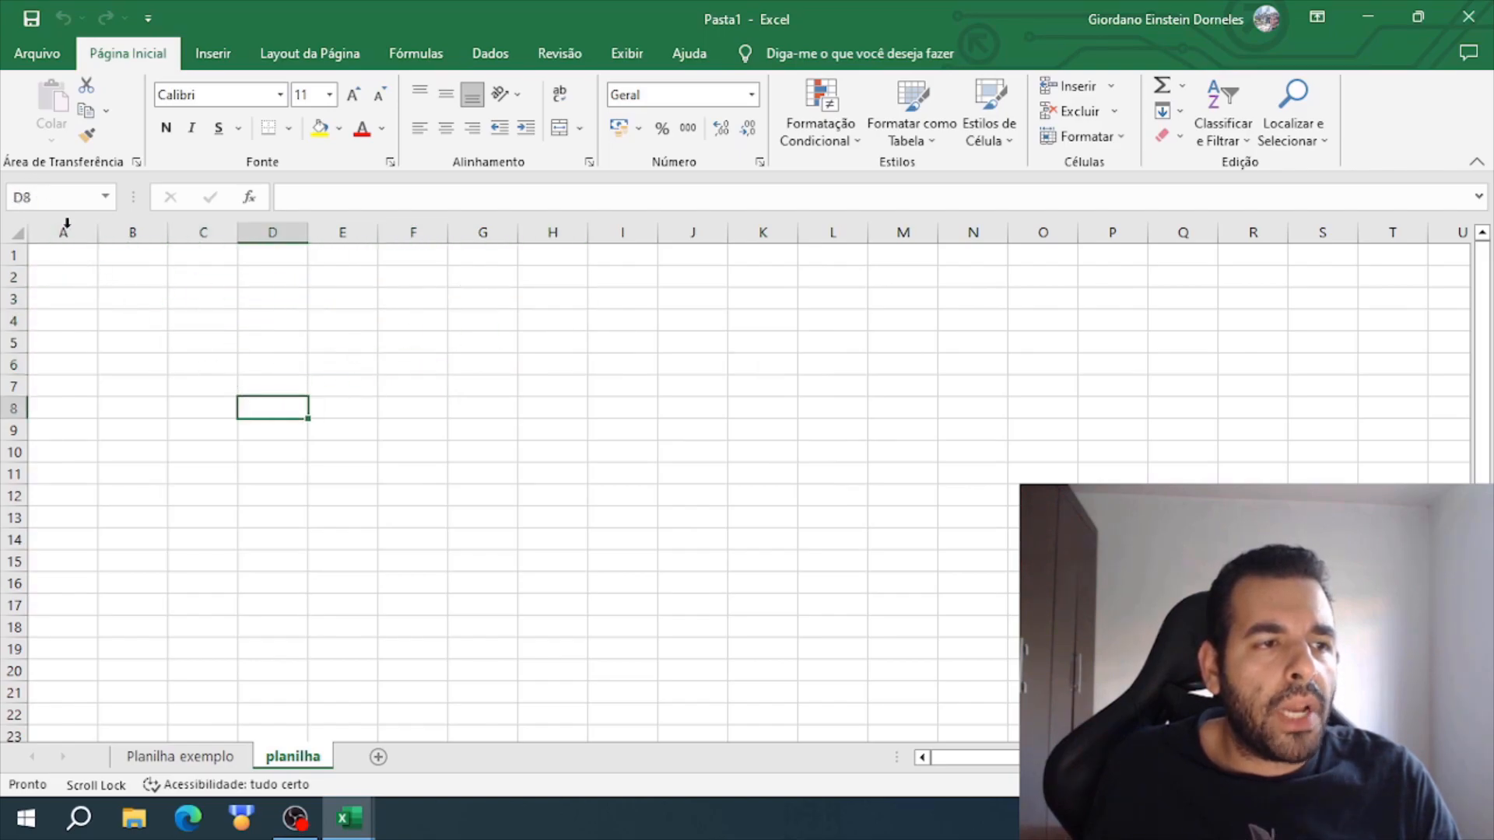
left_click(124, 327)
left_click(221, 298)
left_click(439, 298)
left_click(432, 366)
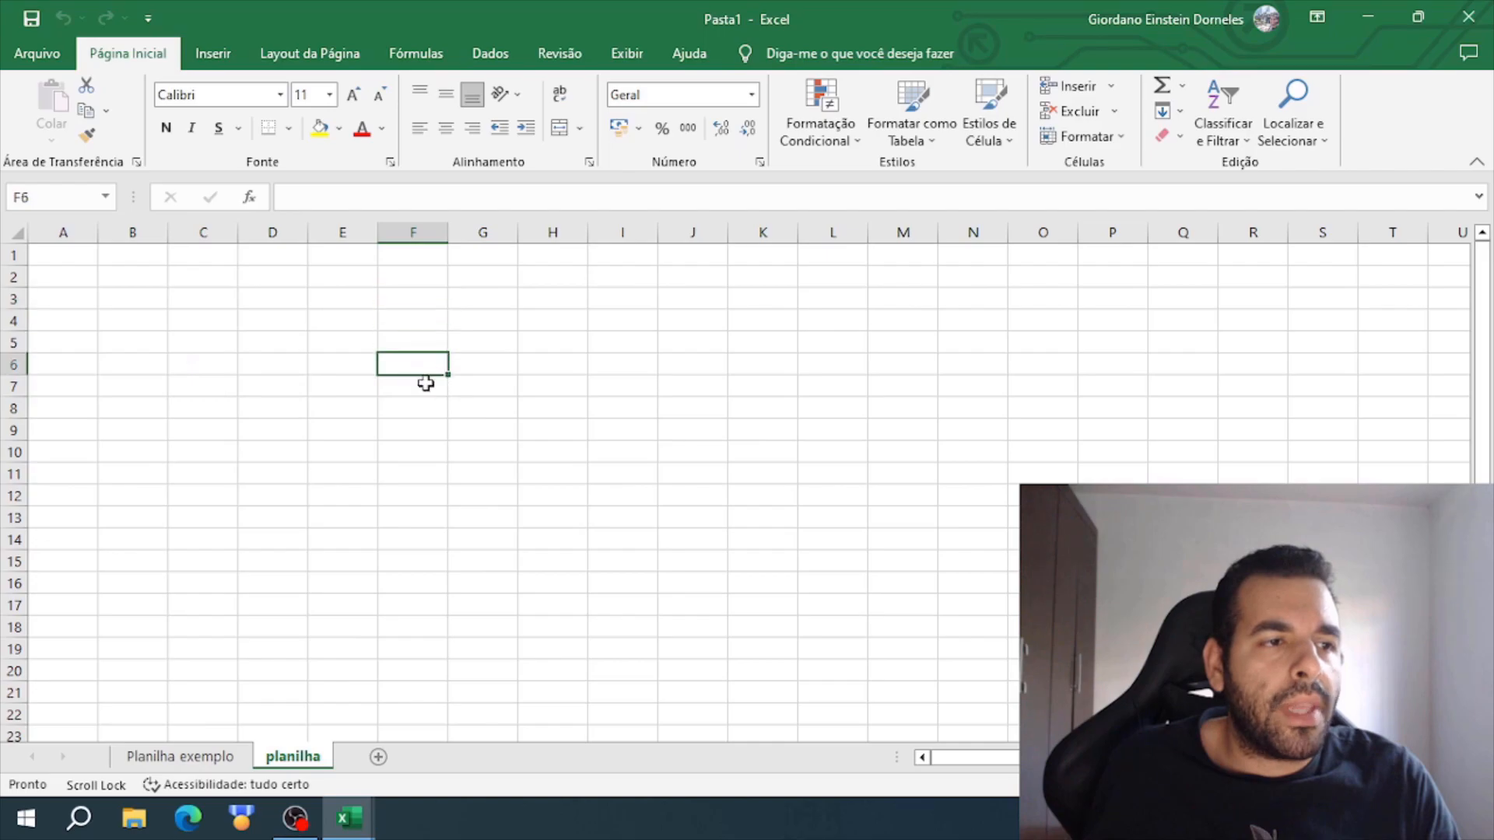
left_click(134, 343)
left_click(340, 340)
left_click(272, 387)
left_click(110, 302)
left_click(125, 364)
left_click(264, 315)
left_click(172, 260)
left_click(54, 289)
key("ctrl+Home")
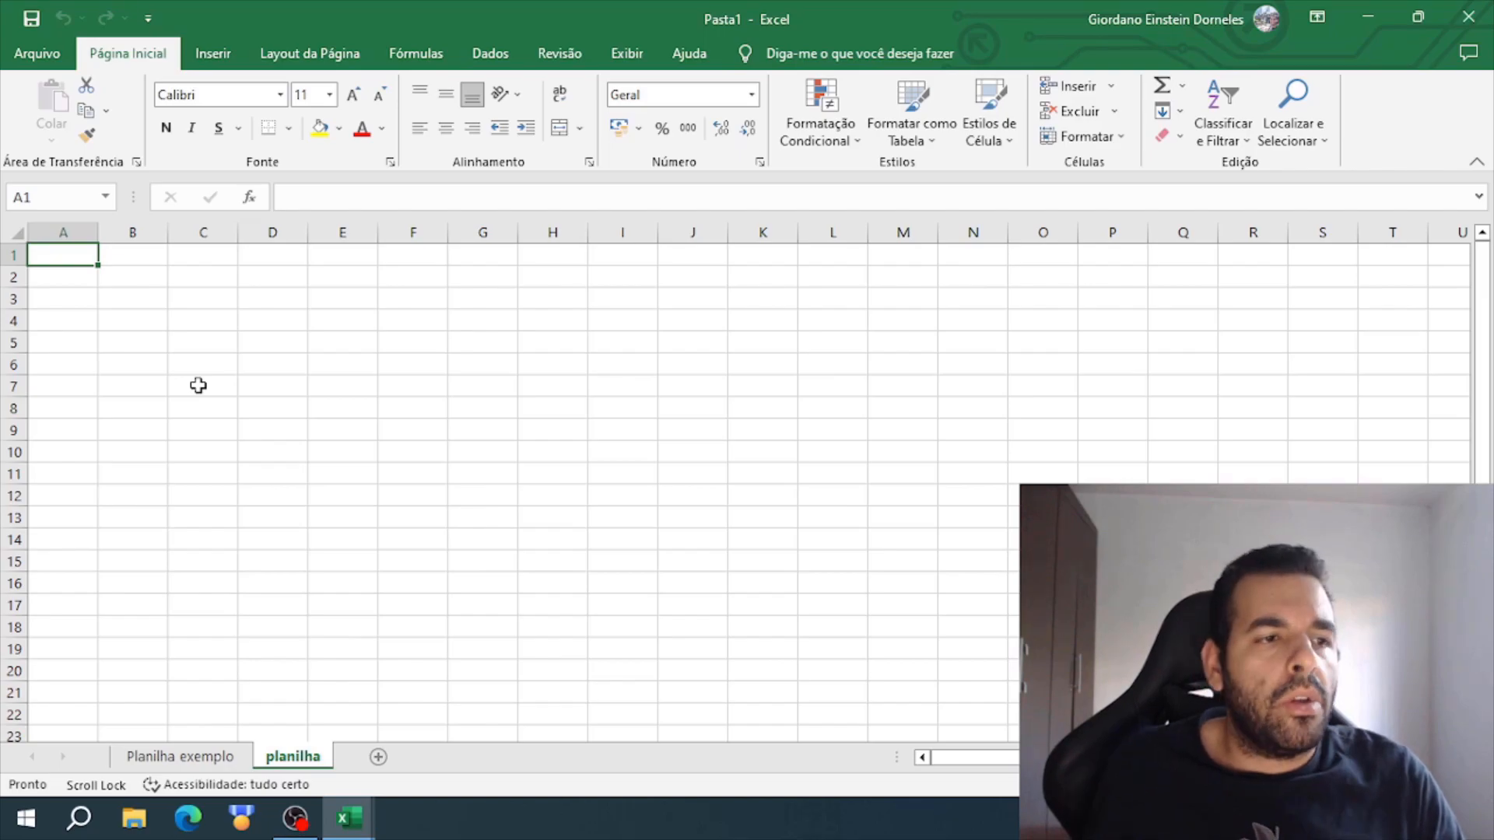
left_click(77, 273)
left_click(77, 255)
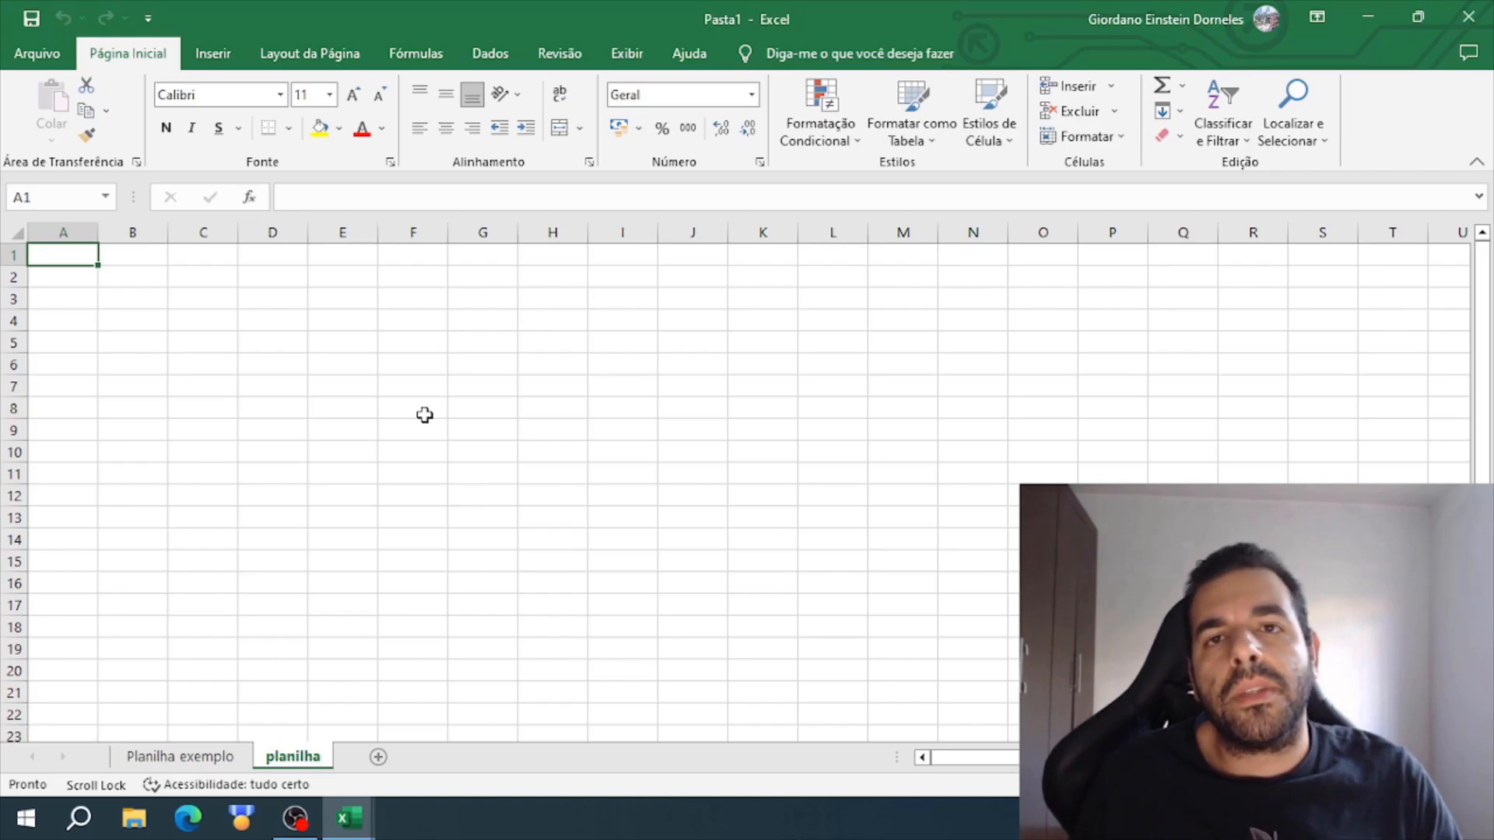
left_click(424, 414)
left_click(78, 260)
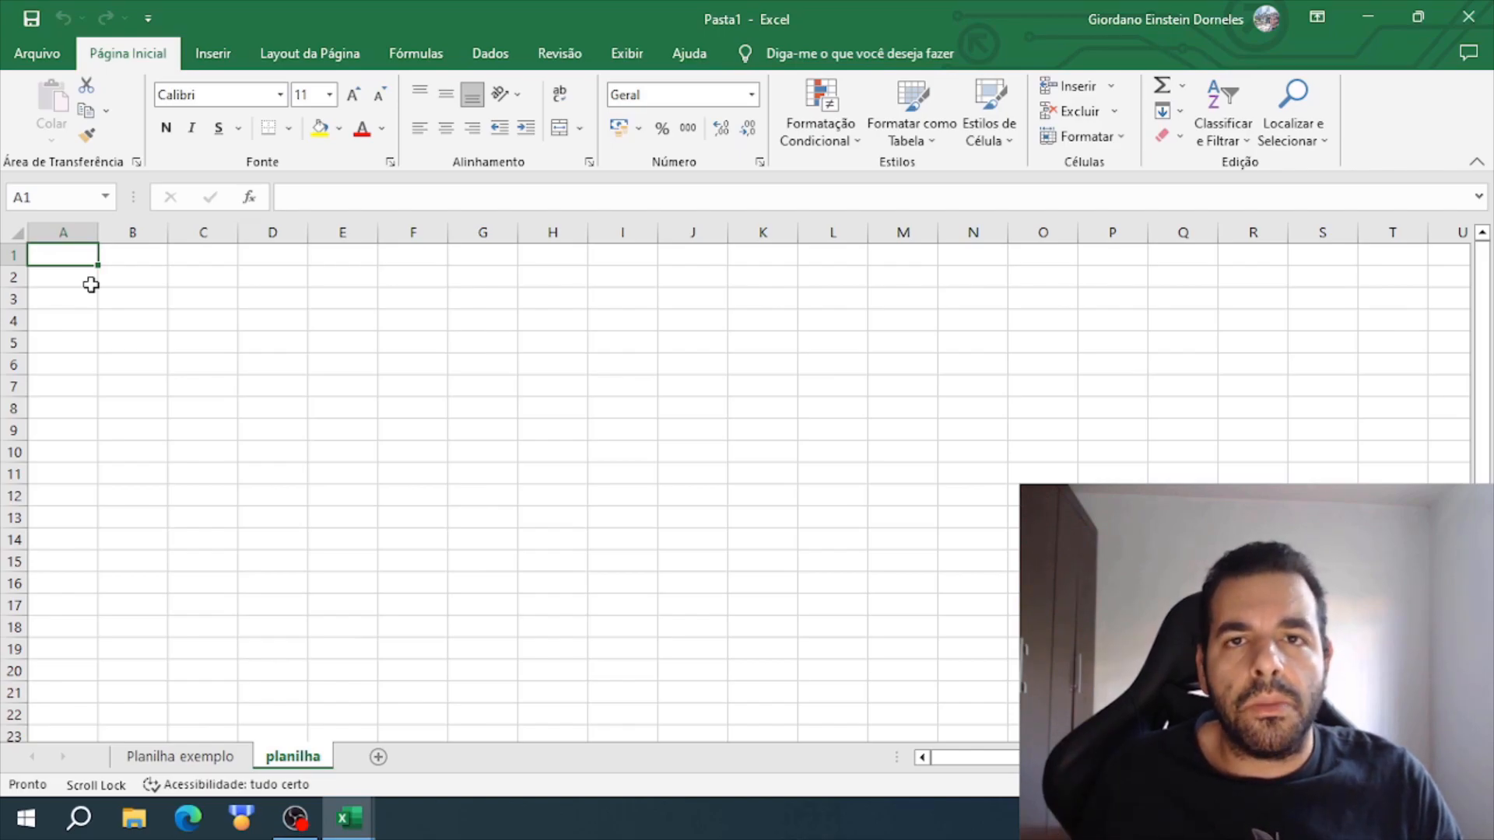
- Move along row 1 from V1 to AJ1 to examine how the columns are lettered past Z
left_click_drag(982, 766, 997, 766)
left_click(1443, 257)
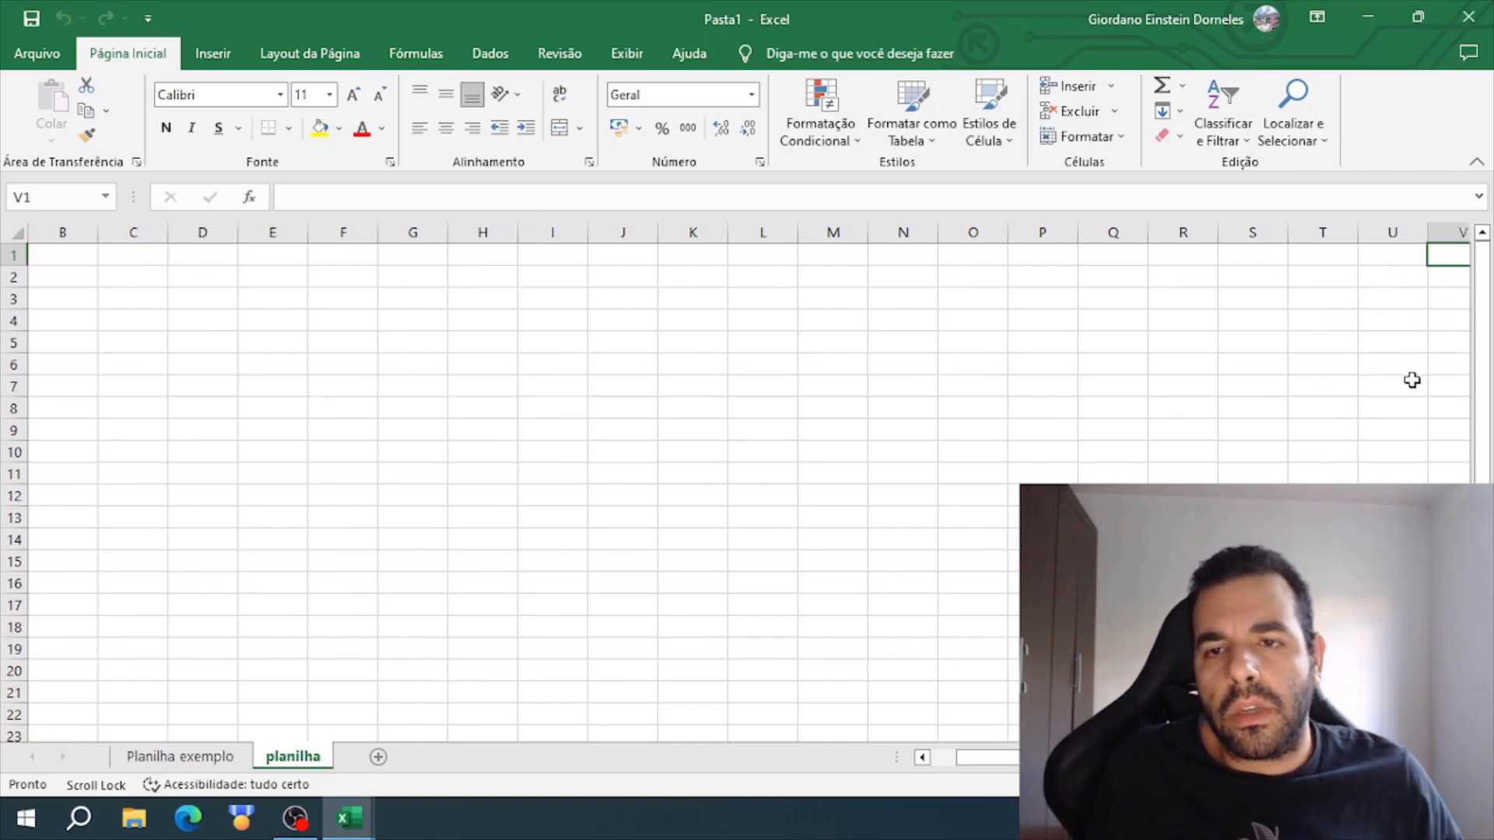
key("Tab")
key("Tab")
key("Tab")
key("Tab")
key("Tab")
key("Tab")
key("Tab")
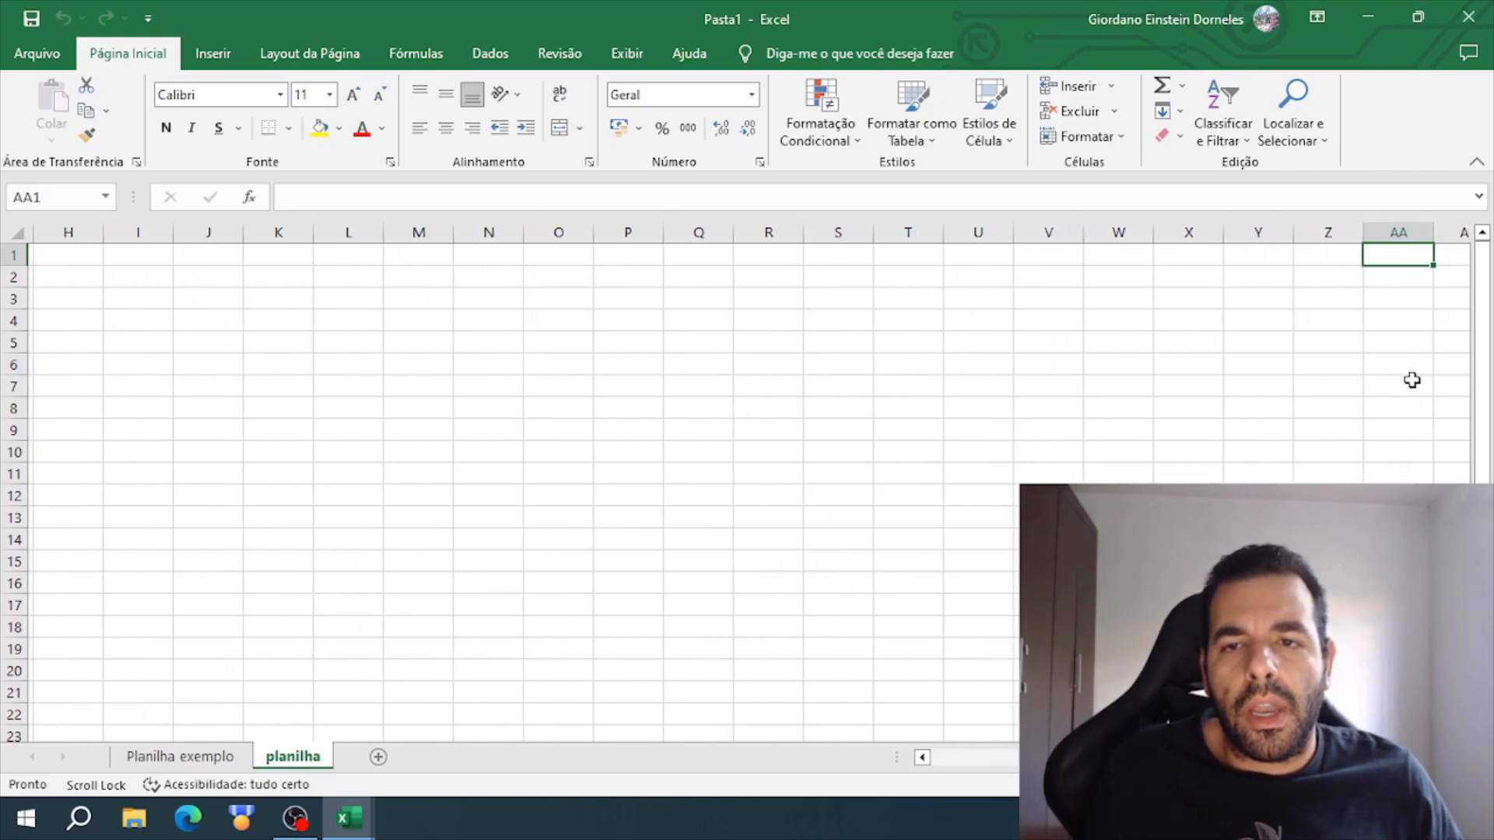
key("Tab")
key("Tab")
key("Tab")
key("Tab")
key("Tab")
key("Tab")
key("Tab")
key("Tab")
key("Tab")
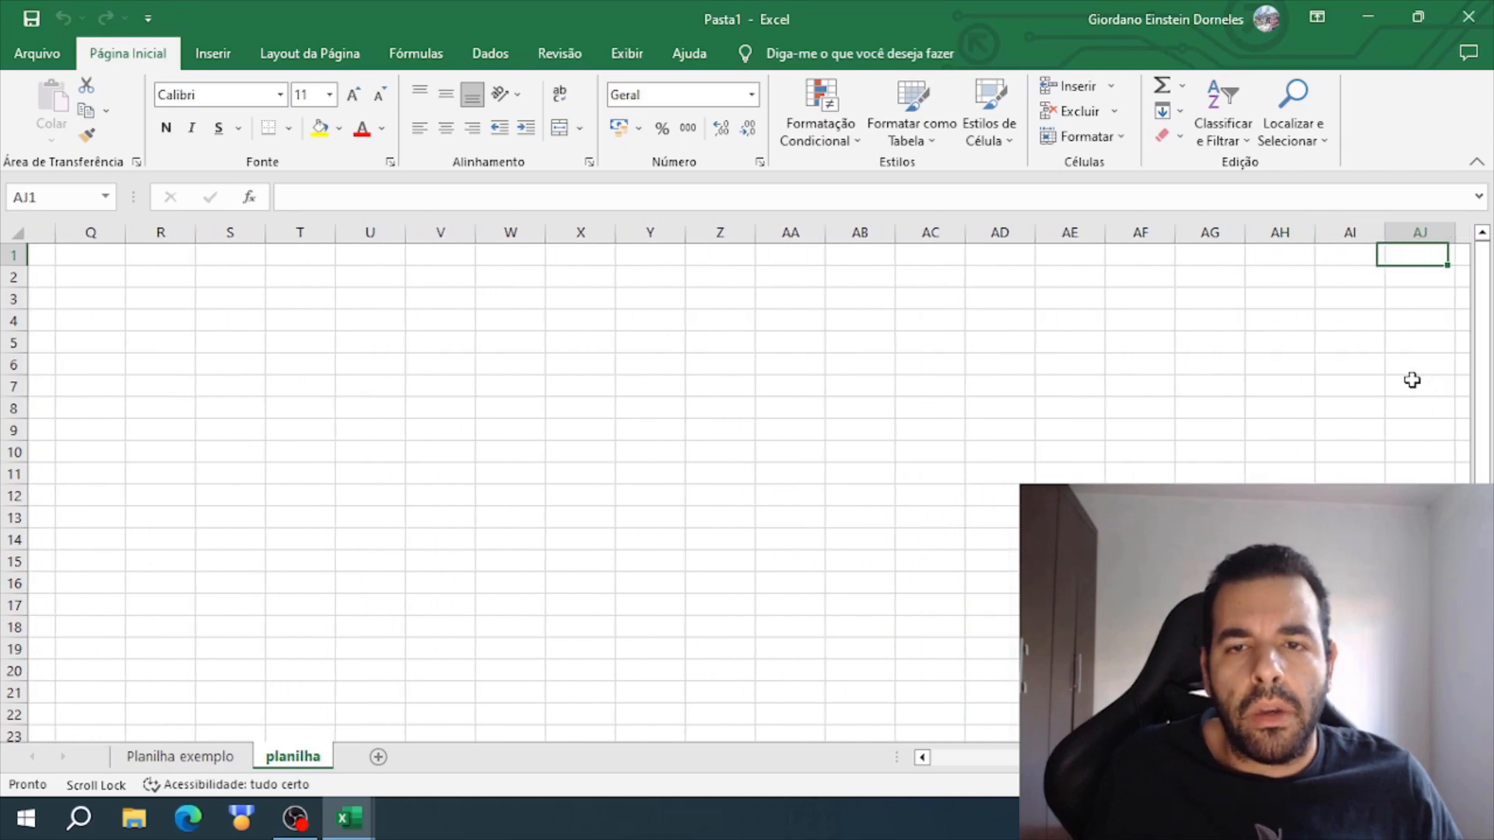
- Step through the cells of row 1 from Z1 to AK1 to examine the two-letter column names beginning with A
key("Tab")
key("Tab")
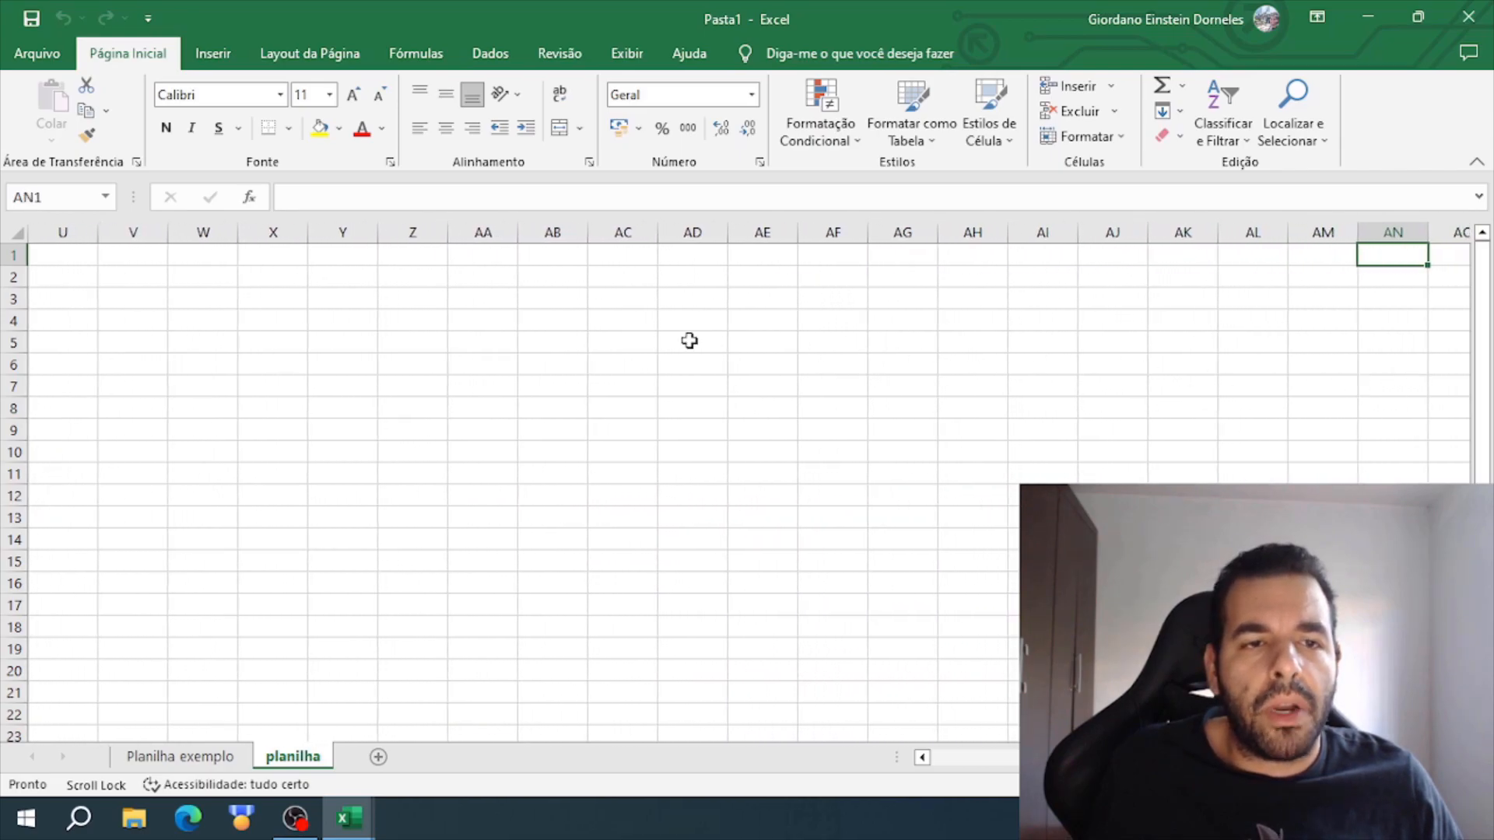
left_click(420, 257)
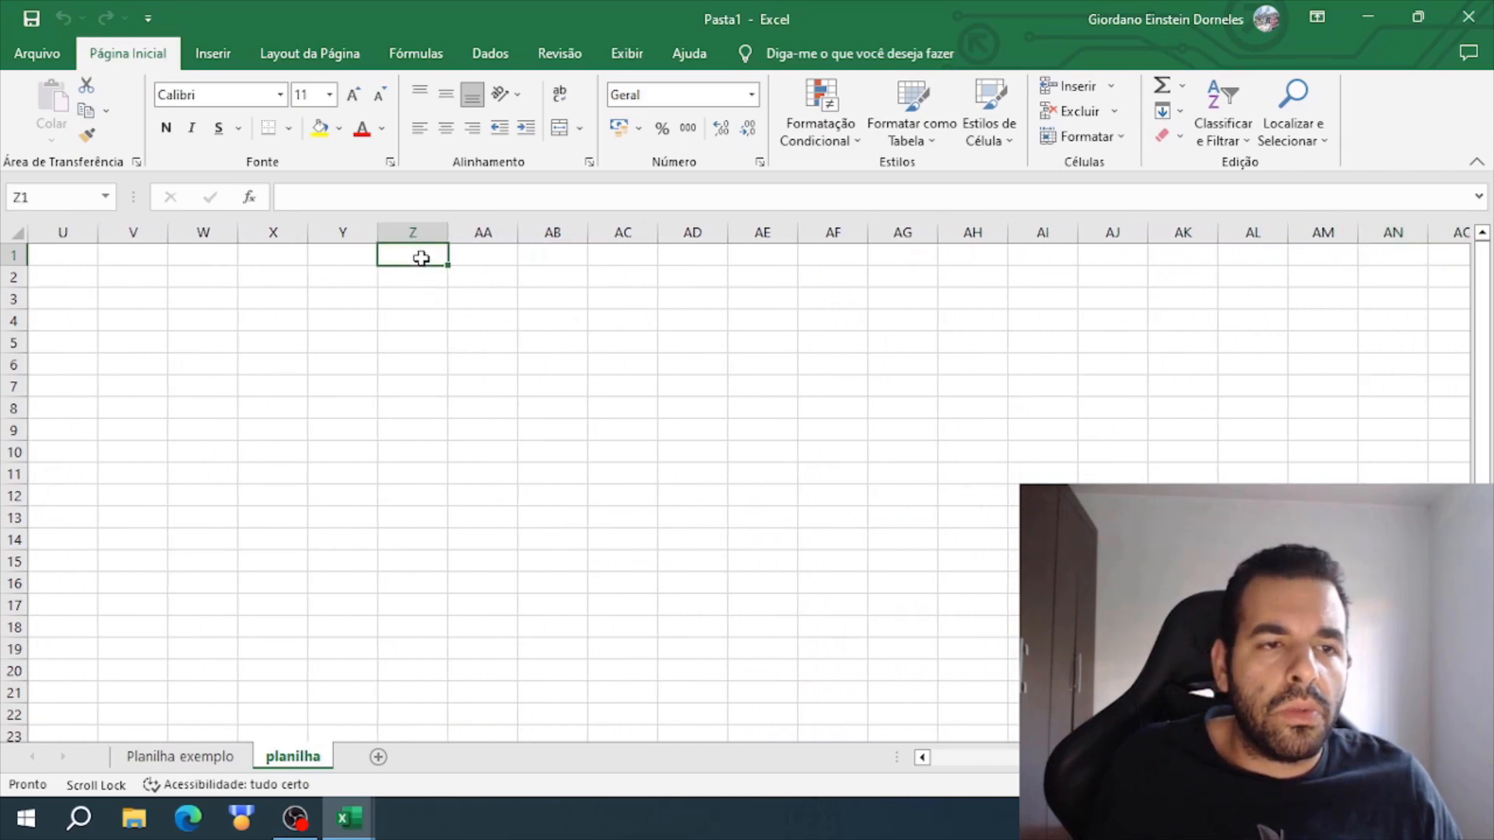
left_click(478, 257)
left_click(550, 260)
left_click(620, 255)
left_click(693, 257)
left_click(759, 257)
left_click(832, 257)
left_click(1064, 260)
key("Tab")
key("Tab")
key("Tab")
key("Tab")
key("Tab")
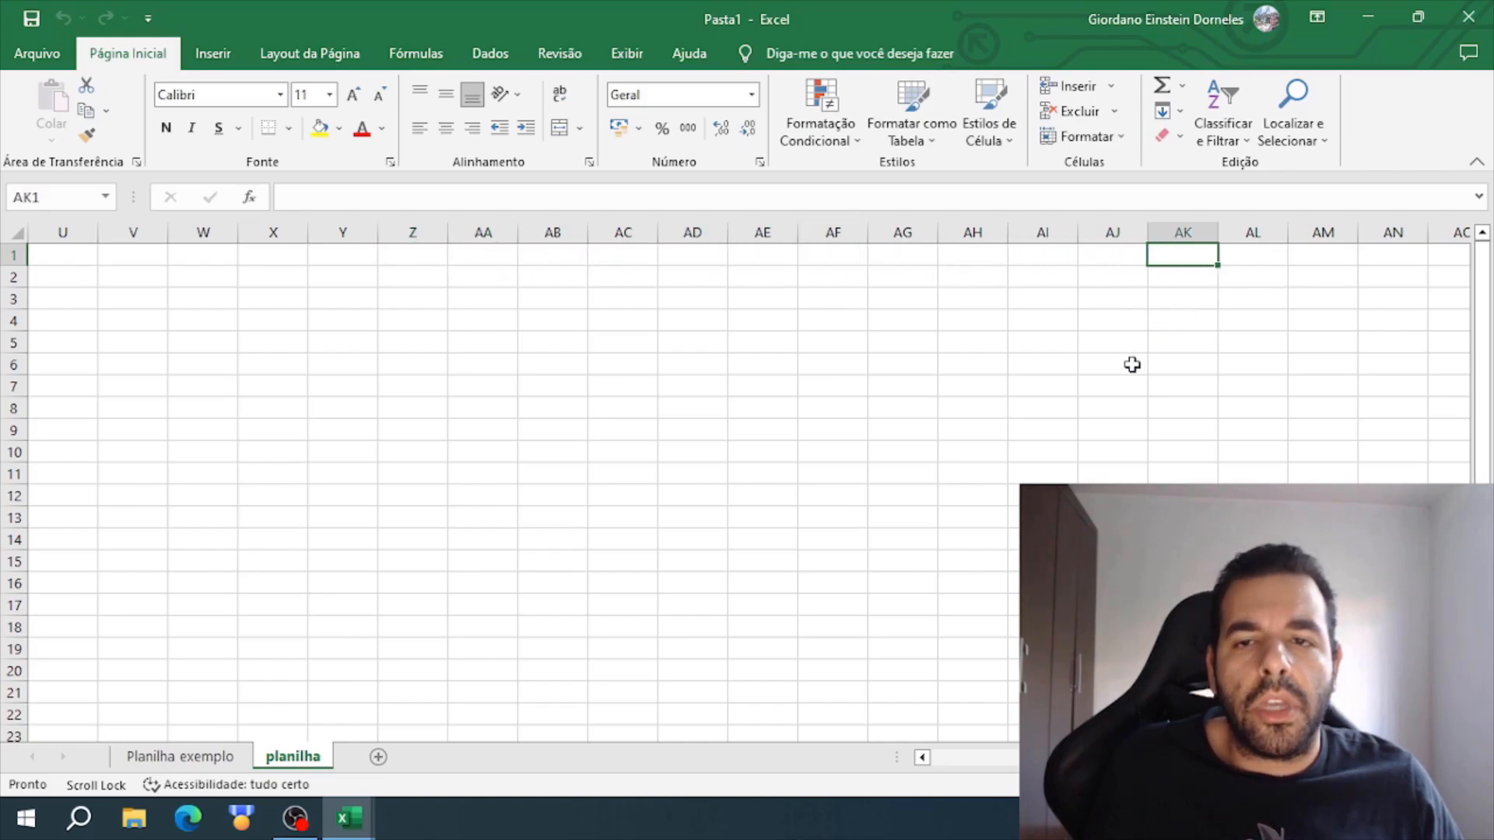
- Continue along row 1 to BC1 to examine how the column lettering passes from AZ to BA
key("Tab")
key("Tab")
key("Tab")
key("Tab")
key("Tab")
key("Tab")
key("Tab")
key("Tab")
key("Tab")
key("Tab")
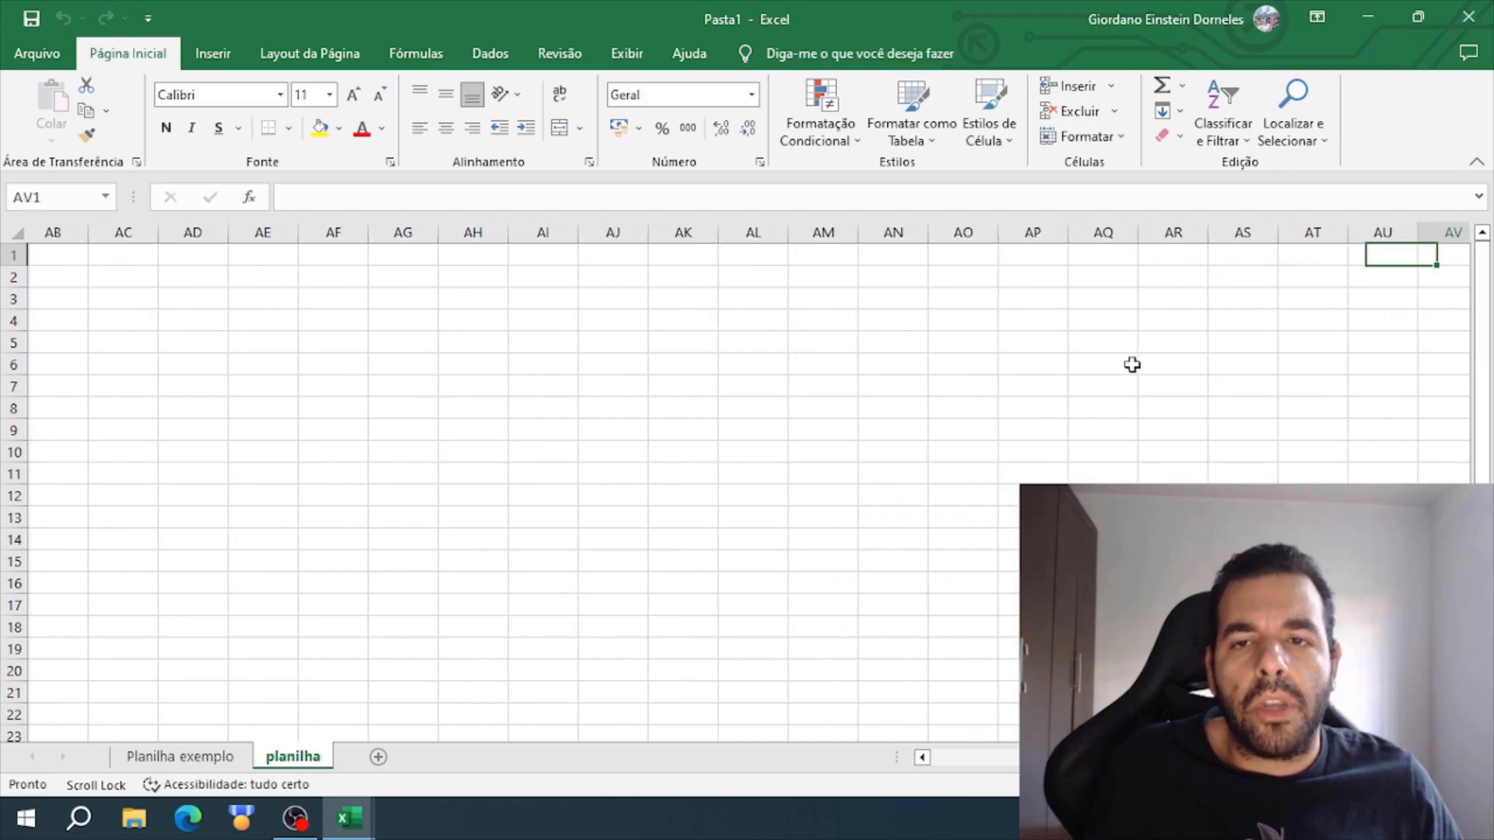
key("Tab")
key("Tab")
key("Tab")
key("Tab")
key("Tab")
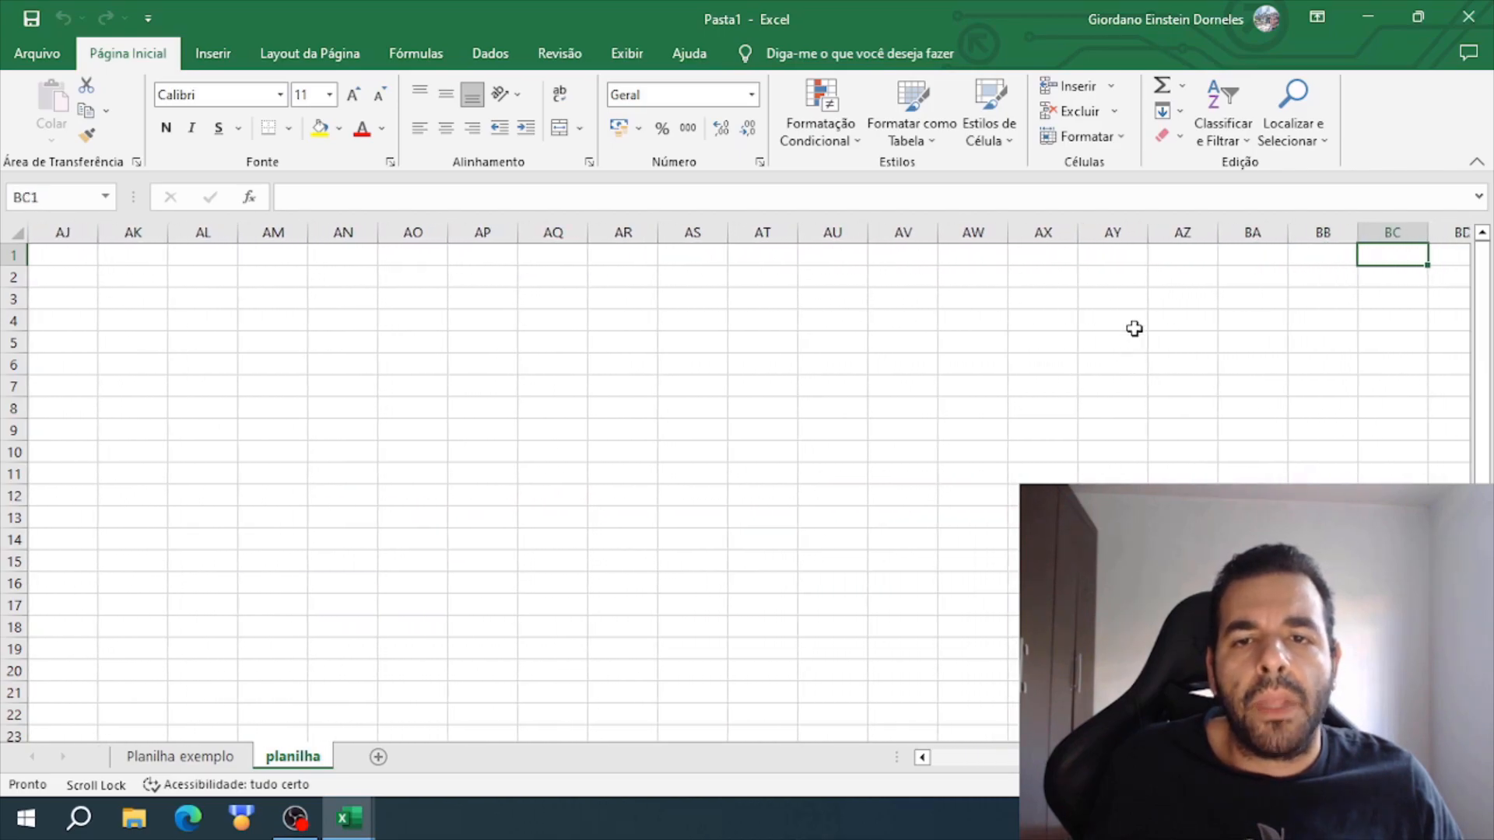
left_click(1182, 258)
left_click(1257, 257)
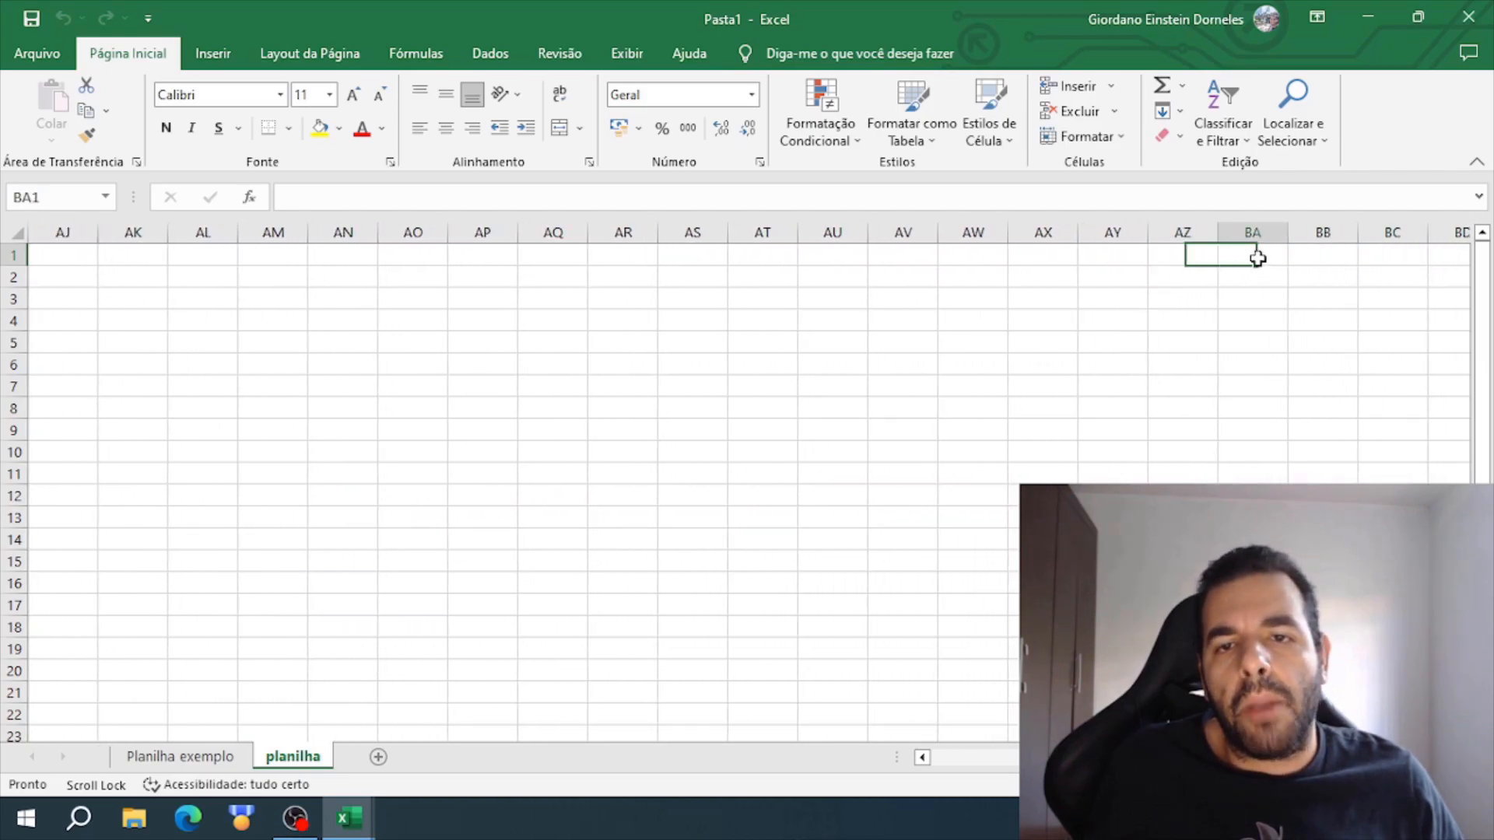
left_click(1319, 252)
left_click(1391, 253)
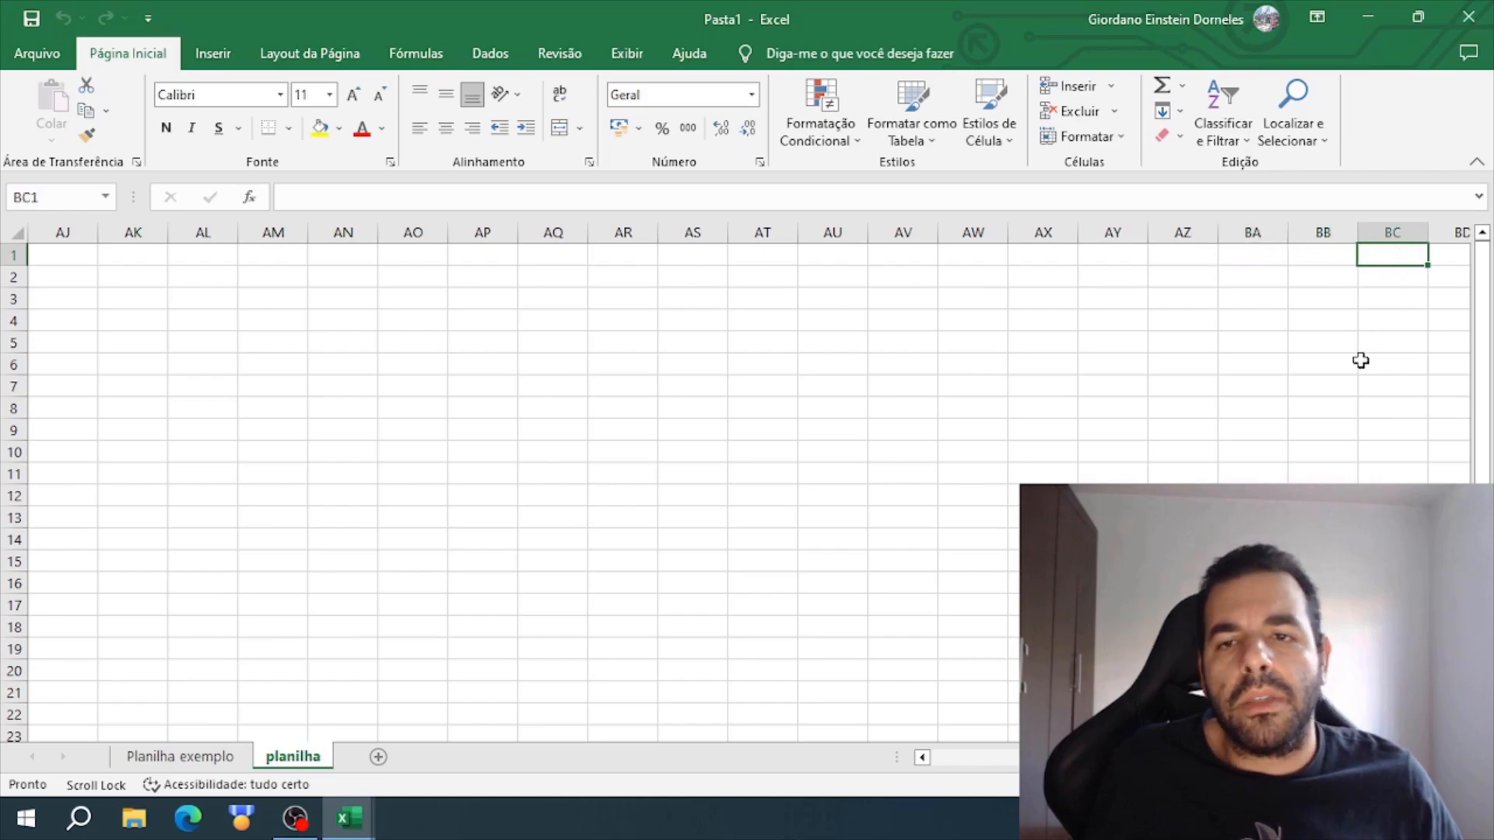
- Return to cell A1 and view the available number formats for it
left_click_drag(1342, 757, 1039, 757)
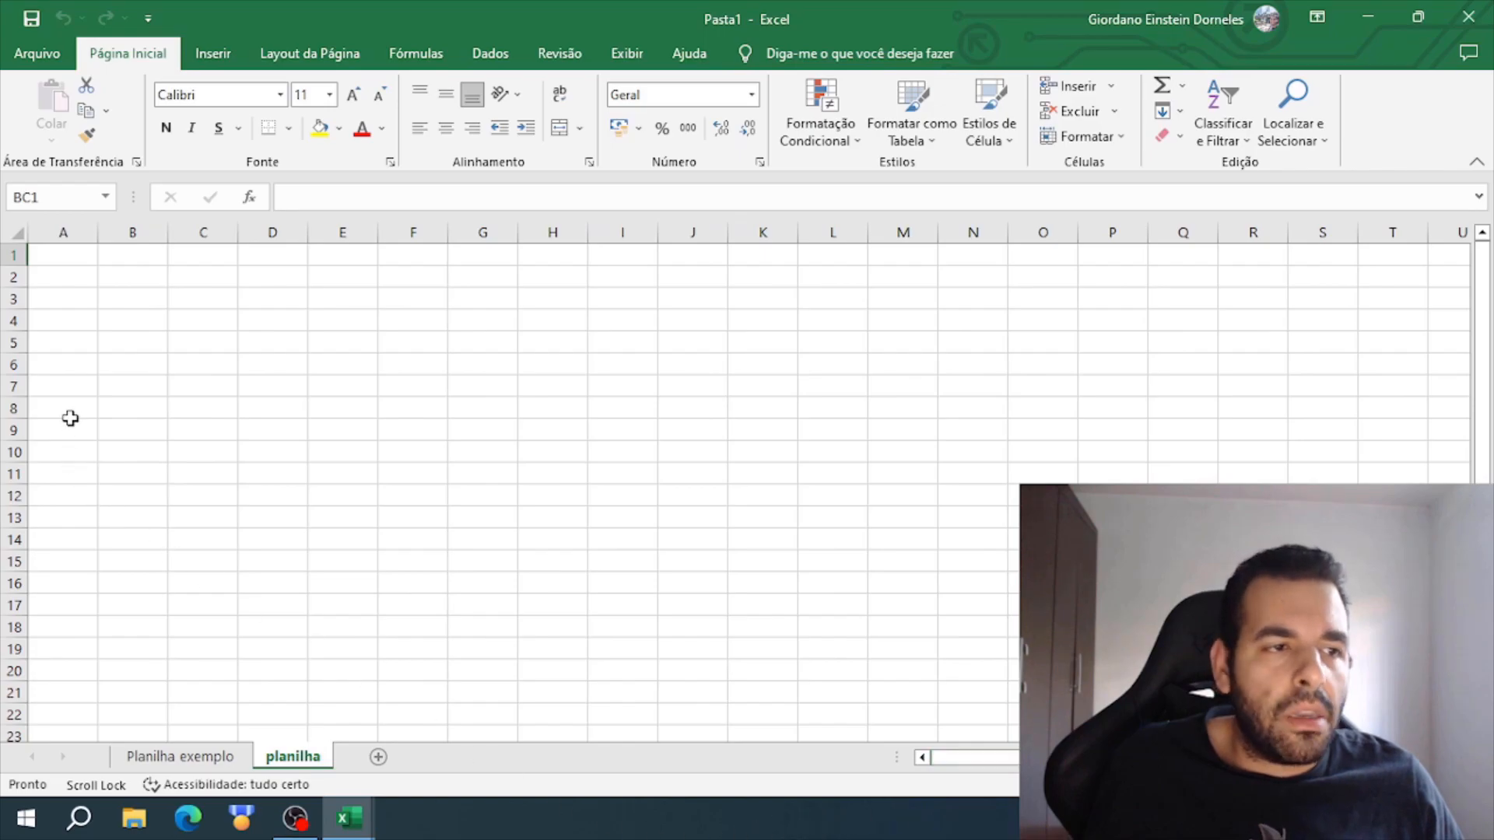
left_click(62, 256)
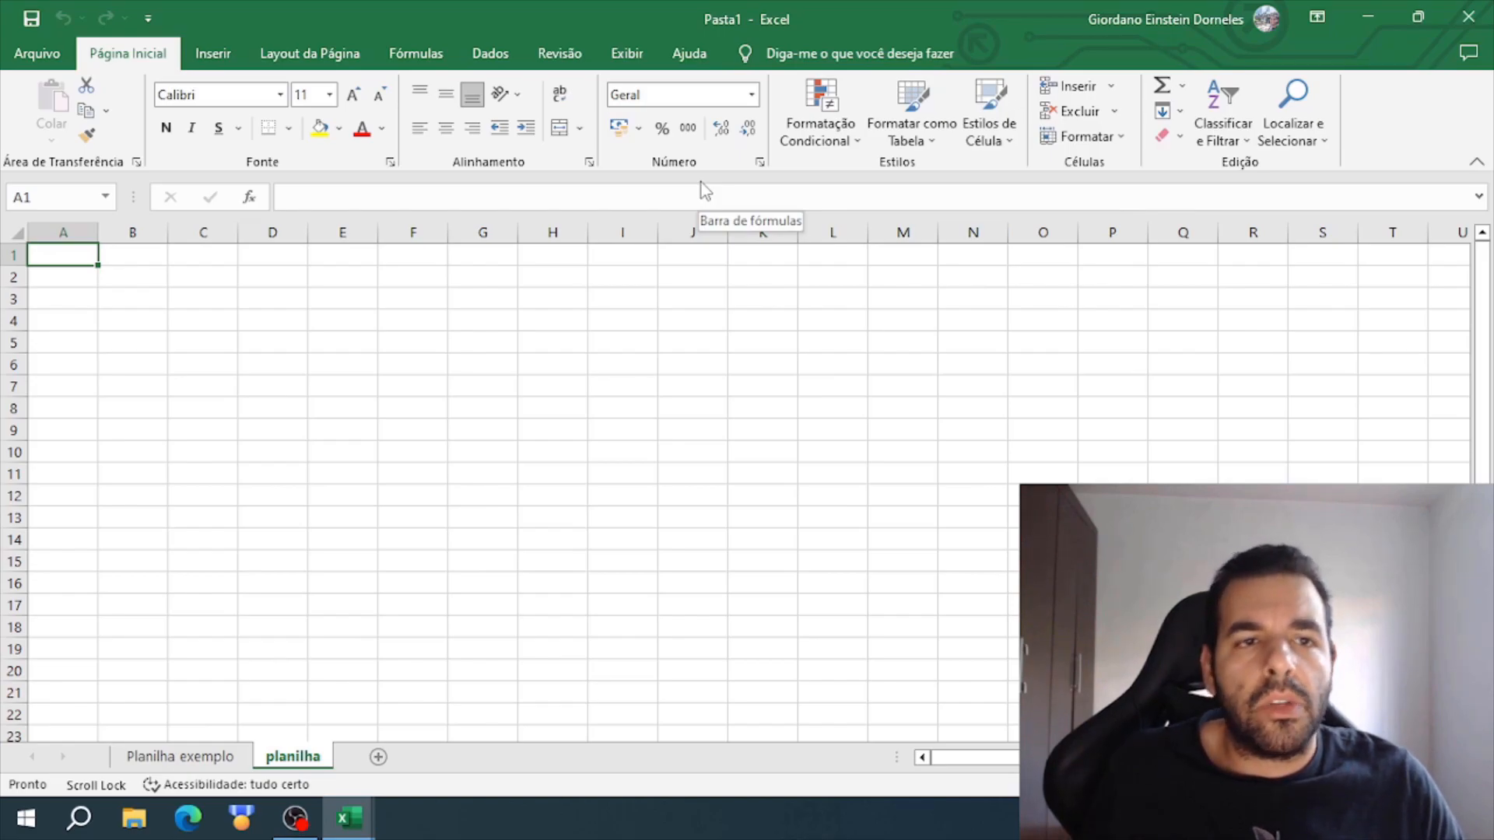
left_click(752, 95)
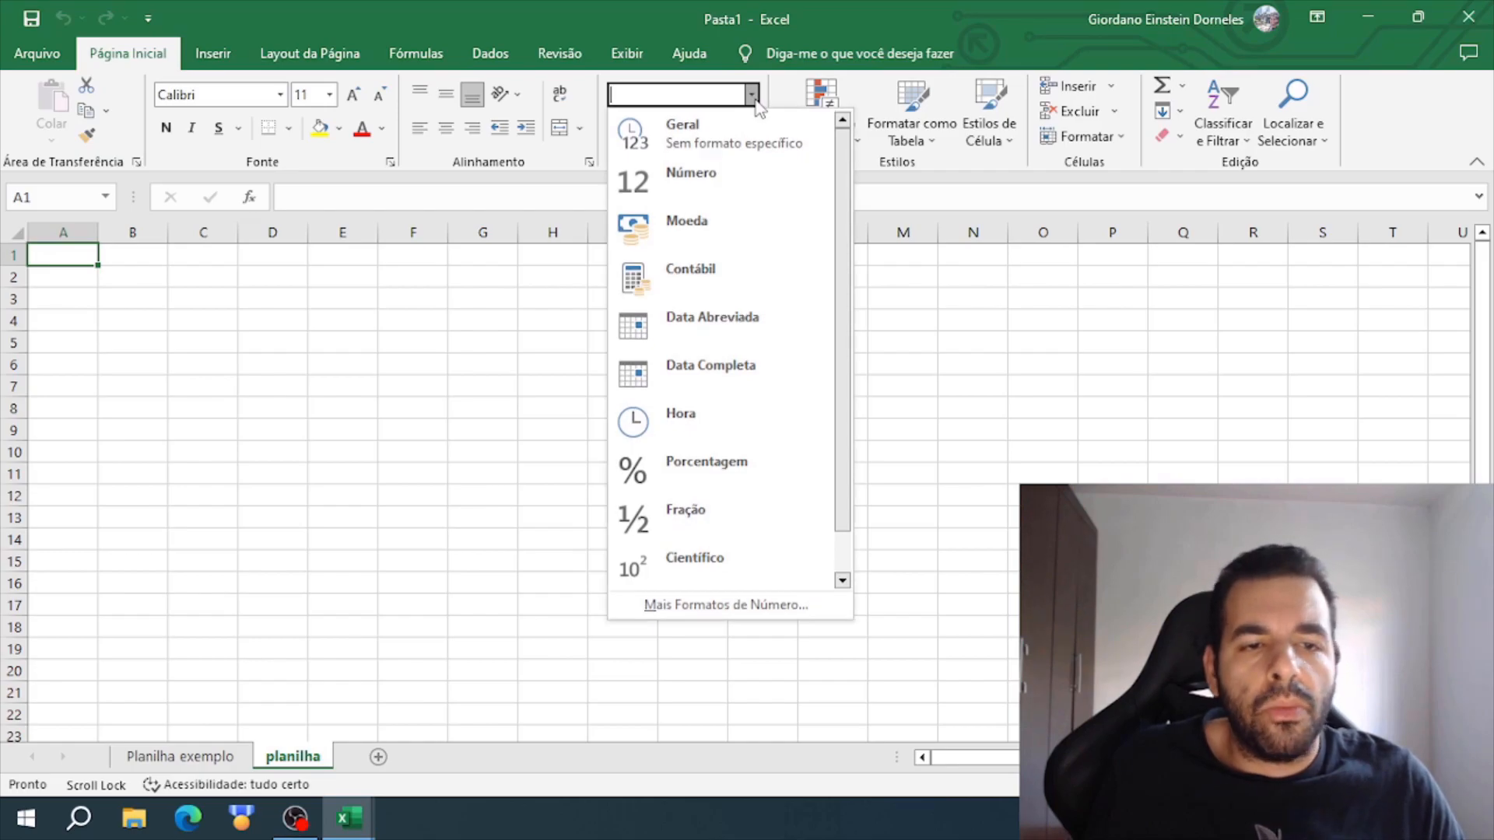
left_click(755, 106)
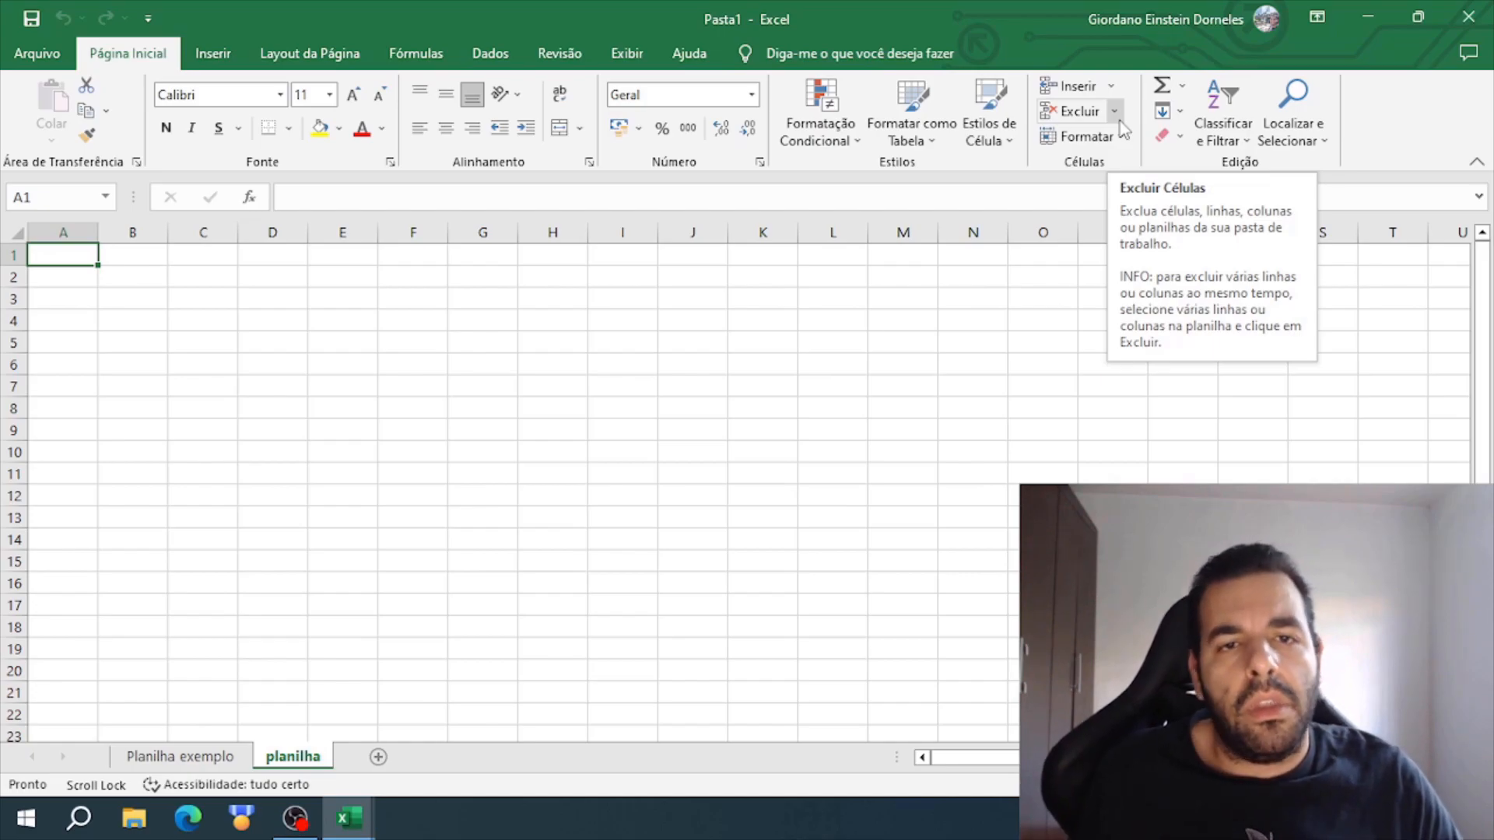
left_click(494, 333)
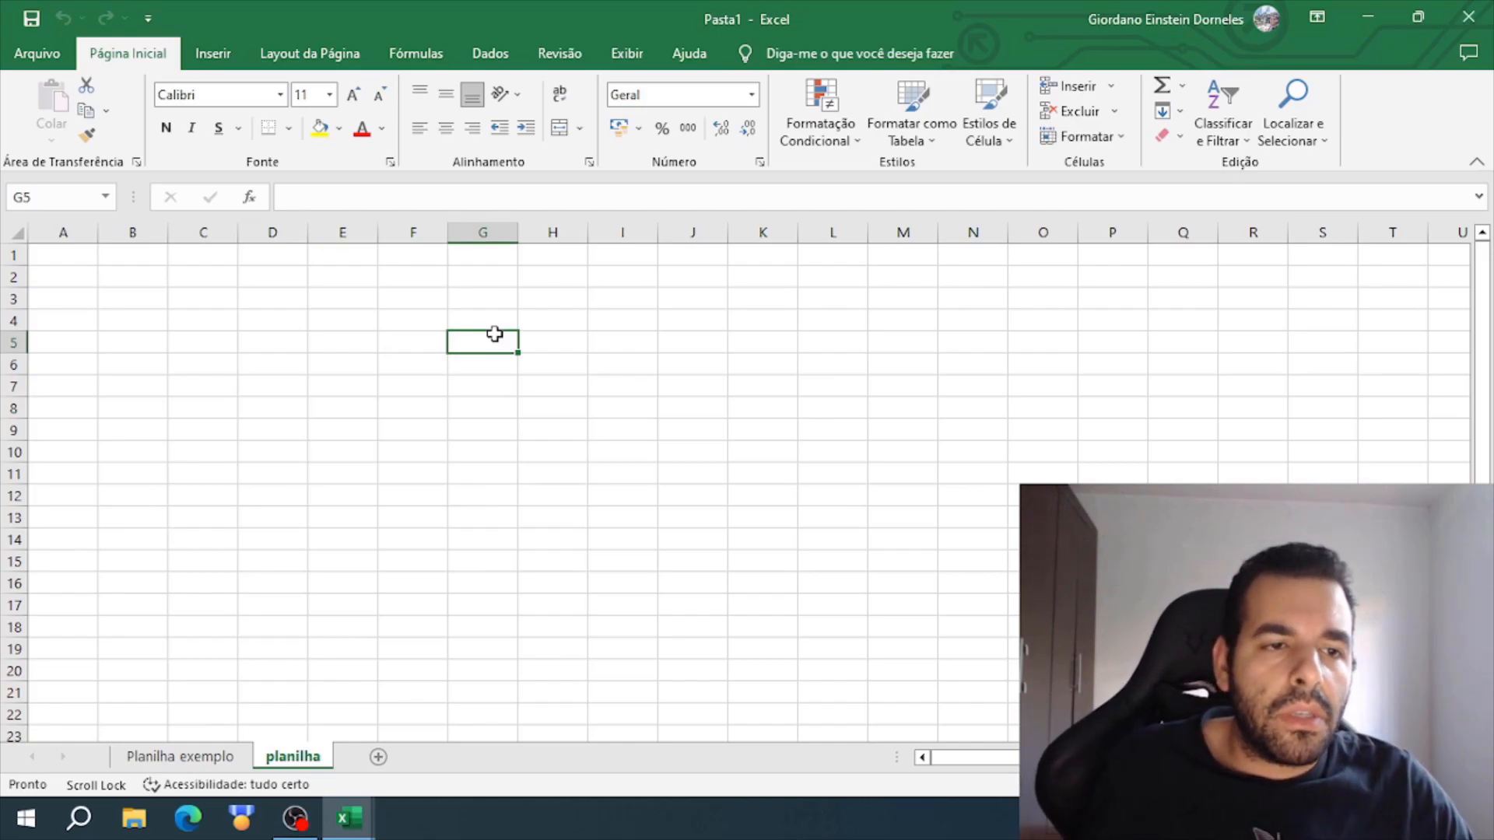
left_click(198, 362)
left_click(59, 257)
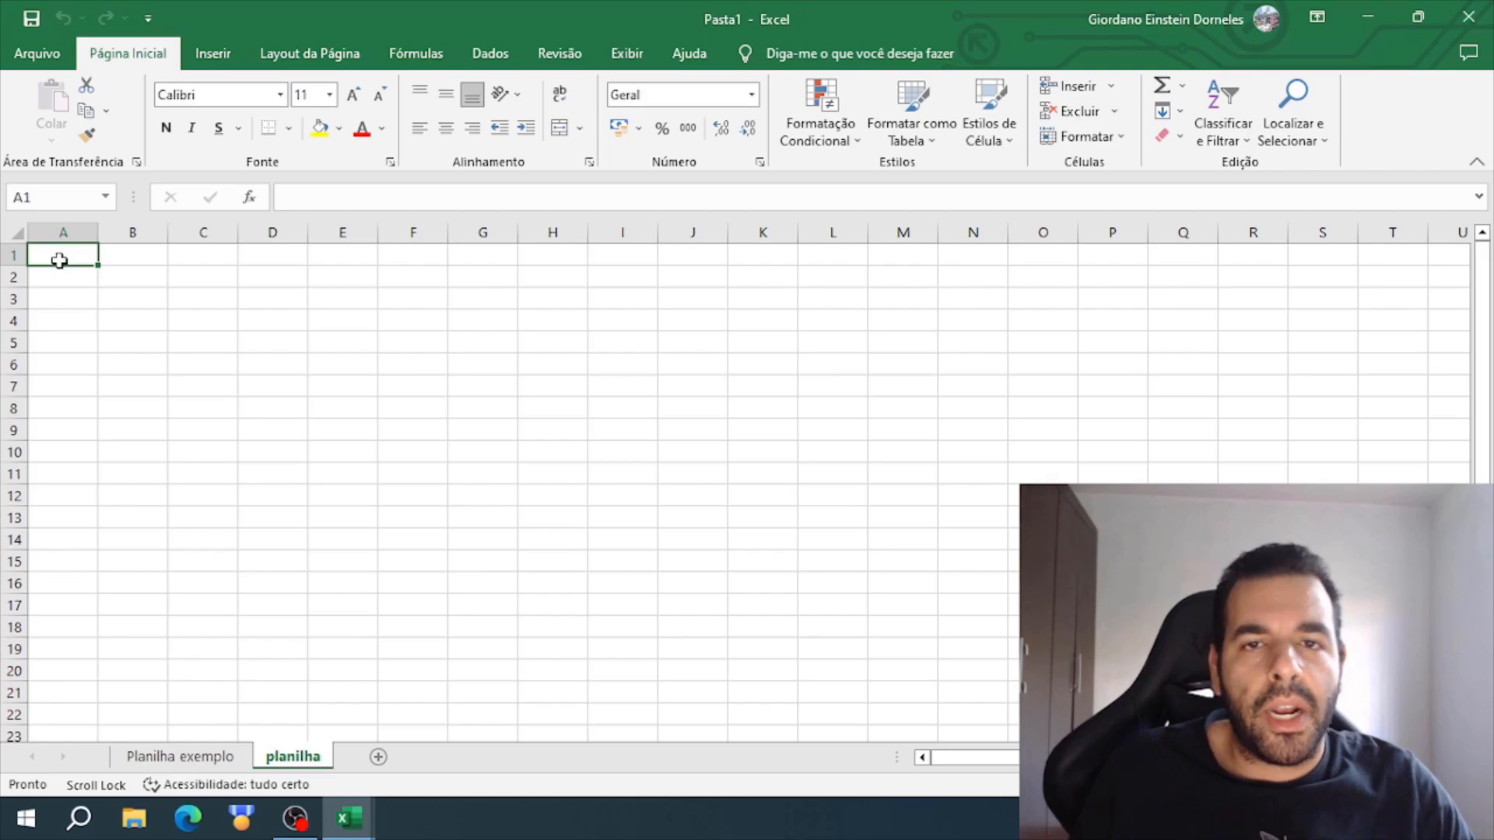
- Switch to the "Planilha exemplo" sheet and examine the header cells in row 1, from Código to Total + Frete + Juros a prazo
left_click(199, 758)
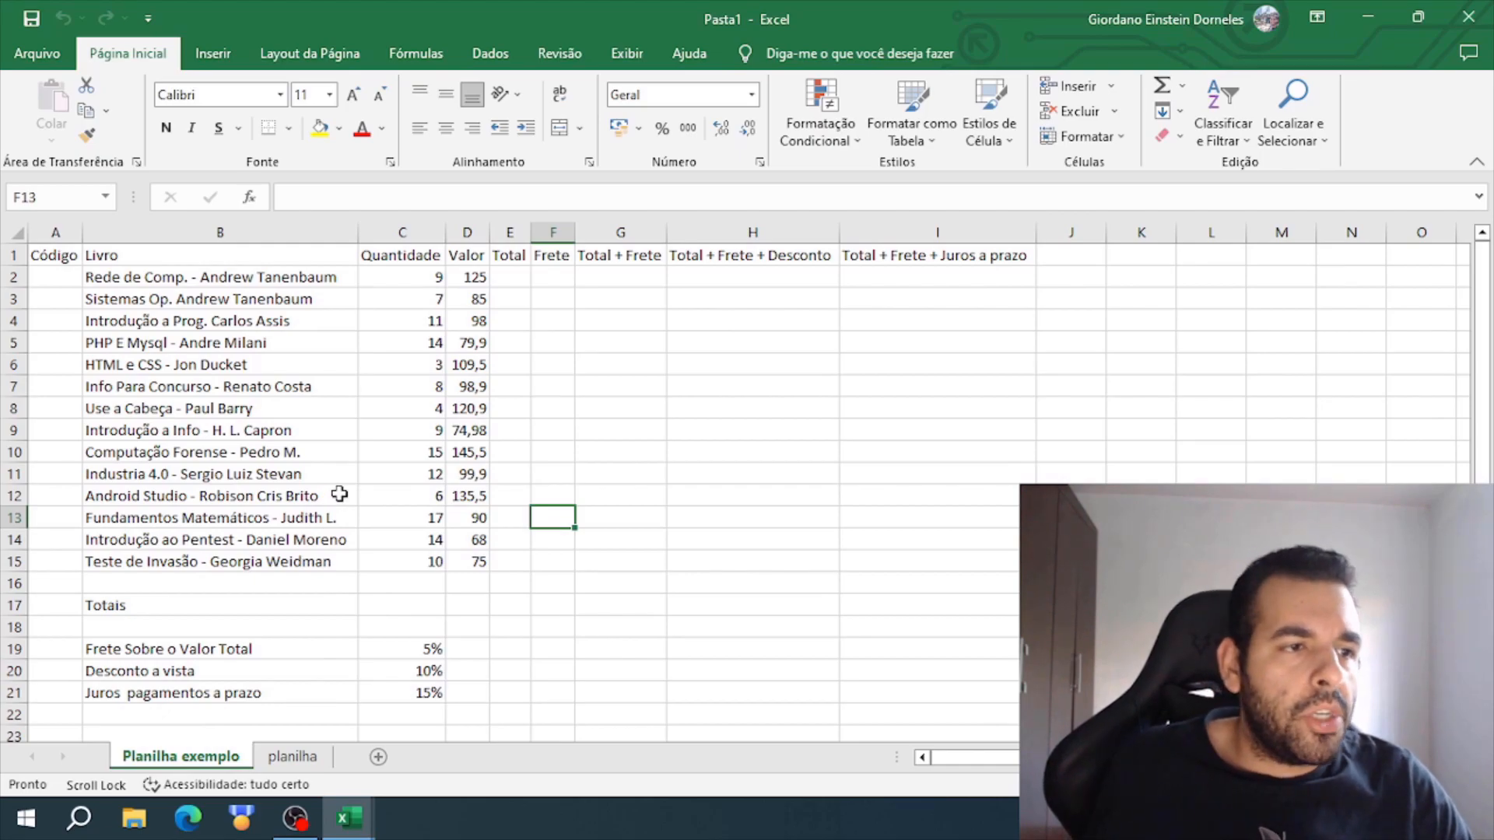
left_click(68, 256)
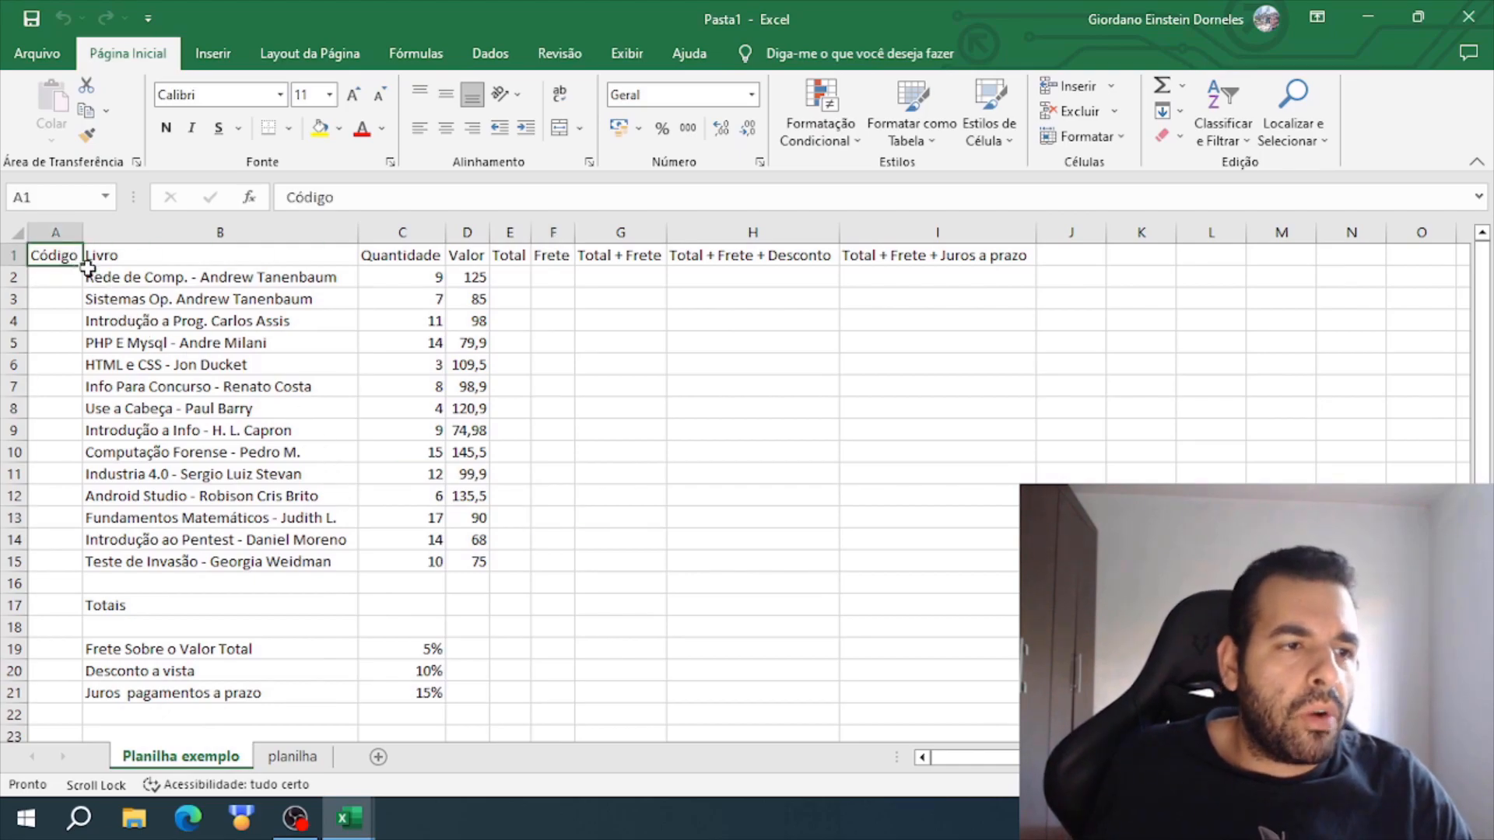
left_click(133, 261)
left_click(425, 273)
left_click(871, 257)
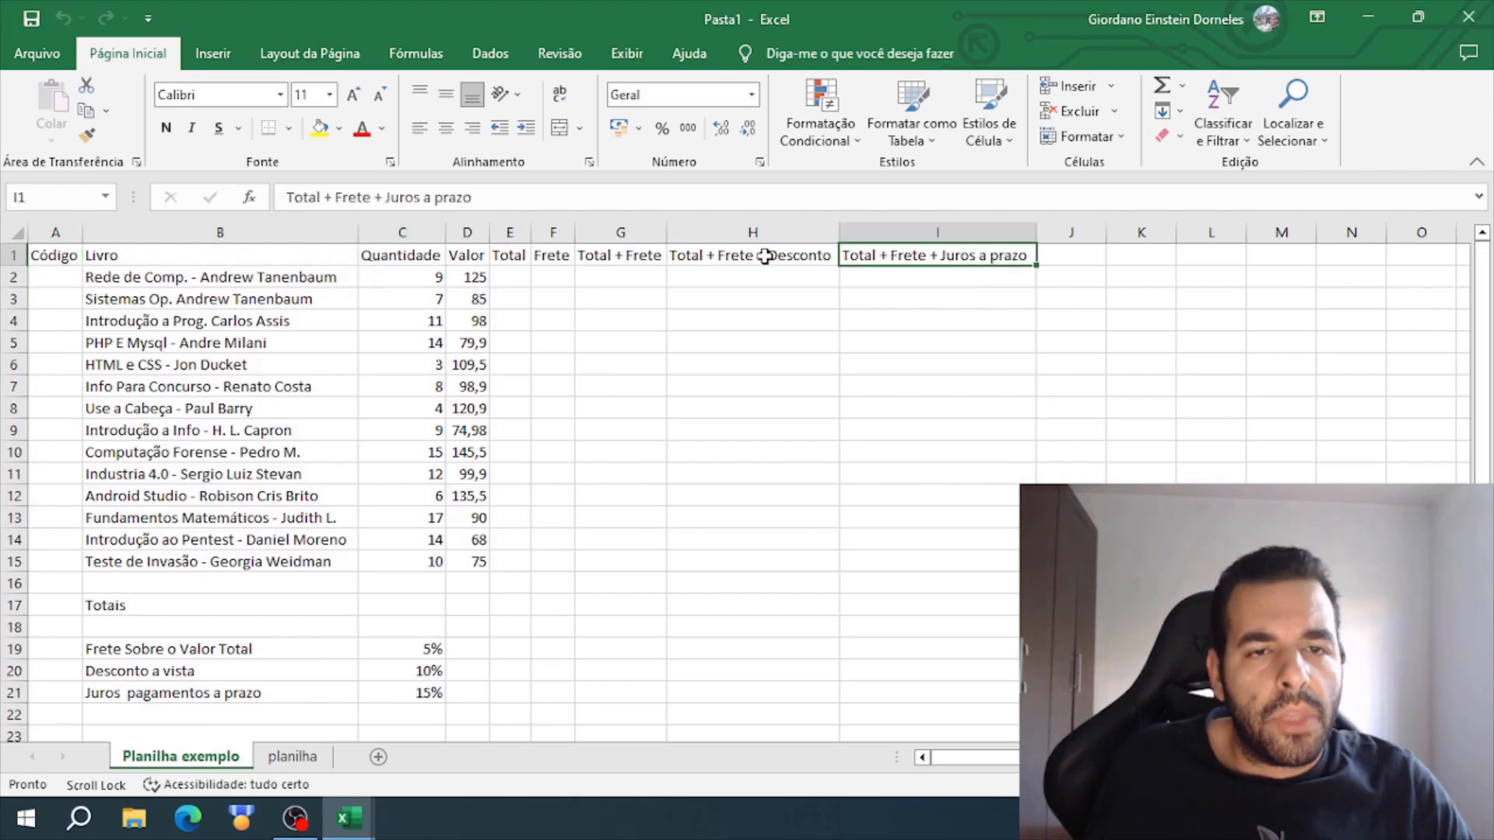
- Select the Livro, Quantidade and Valor data in rows 2 to 15 one column at a time to review the book entries
left_click(205, 274)
left_click_drag(205, 274, 242, 561)
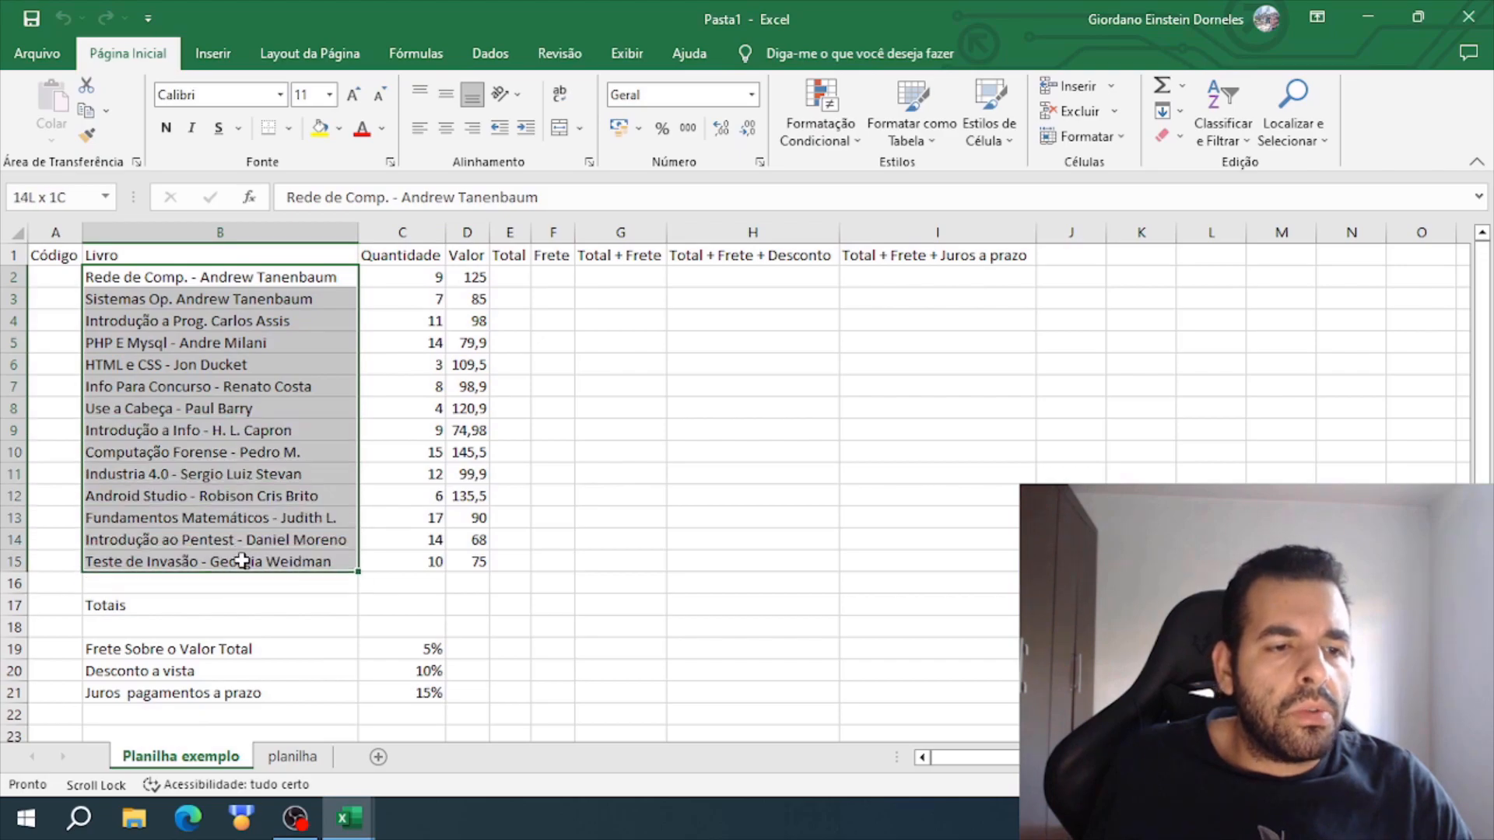
left_click_drag(431, 277, 424, 564)
left_click(549, 430)
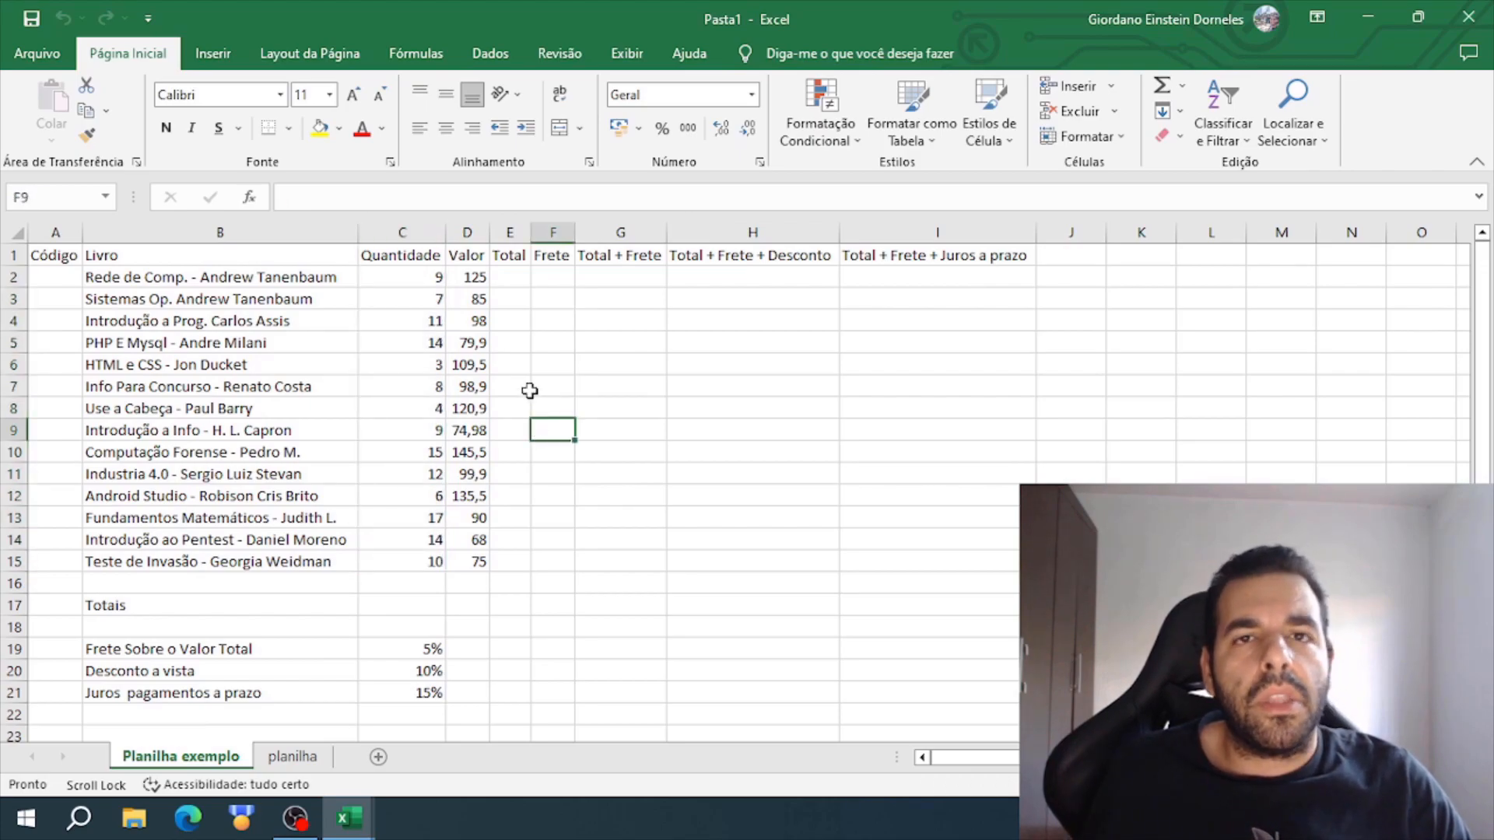
left_click_drag(476, 277, 488, 569)
left_click(646, 559)
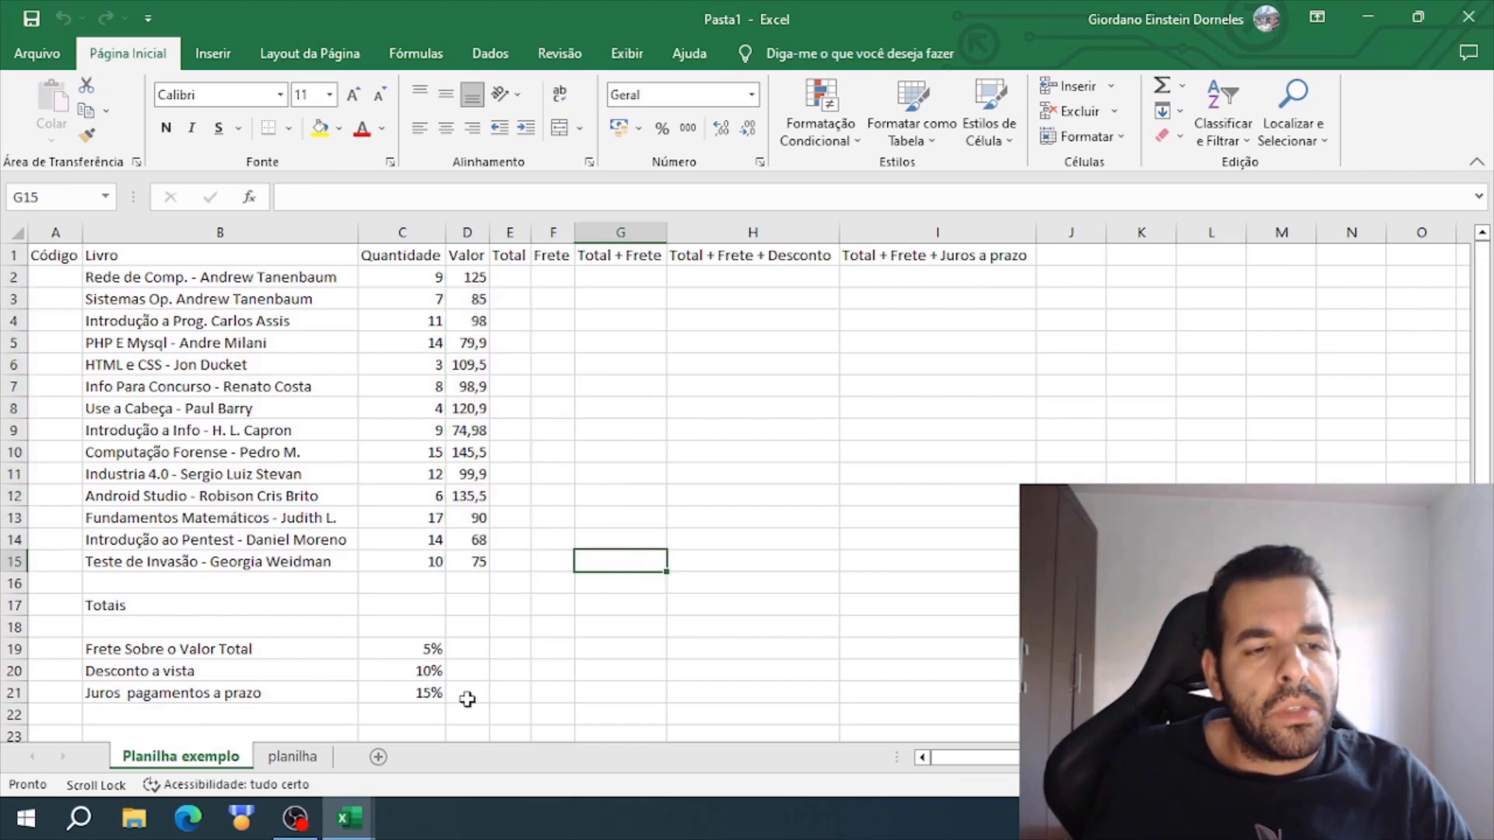
- Switch to the finished "Atividade Excel Planilhas" workbook and select A3:A16 and D3:I16 to examine its codes and currency values
mouse_move(350, 818)
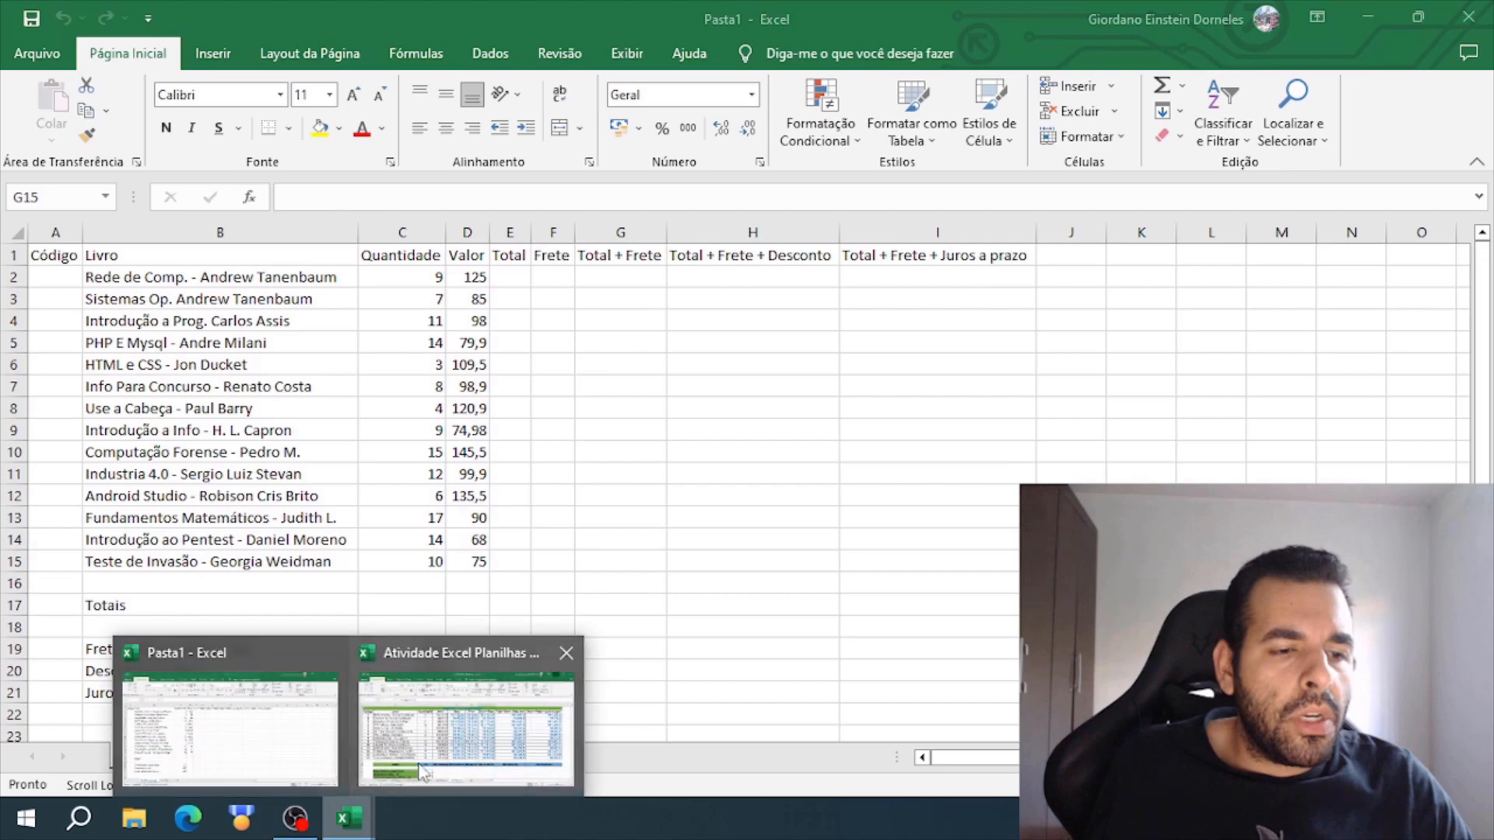
left_click(443, 735)
left_click_drag(83, 303, 79, 596)
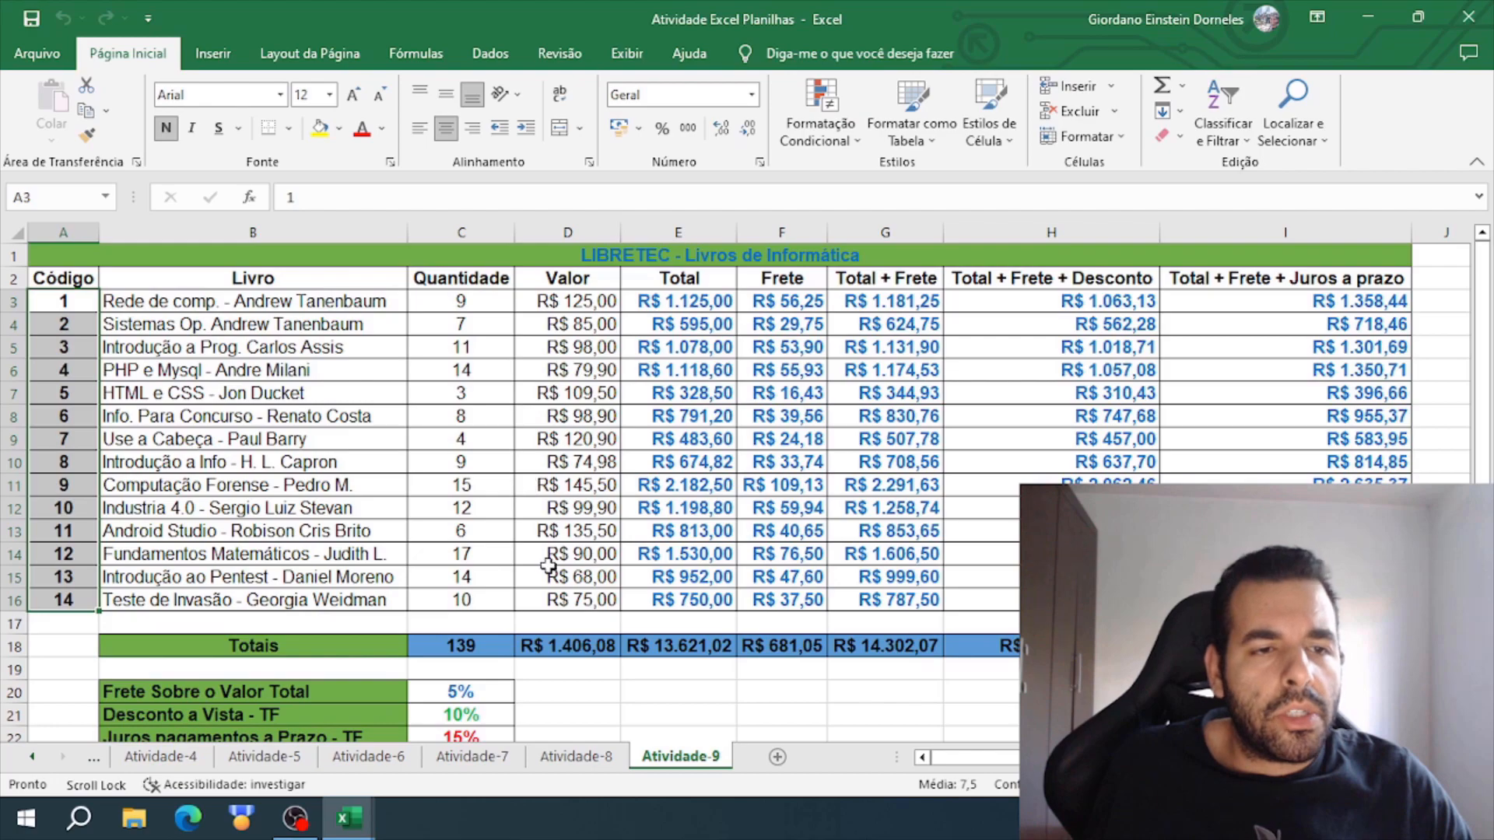
left_click_drag(592, 302, 1270, 599)
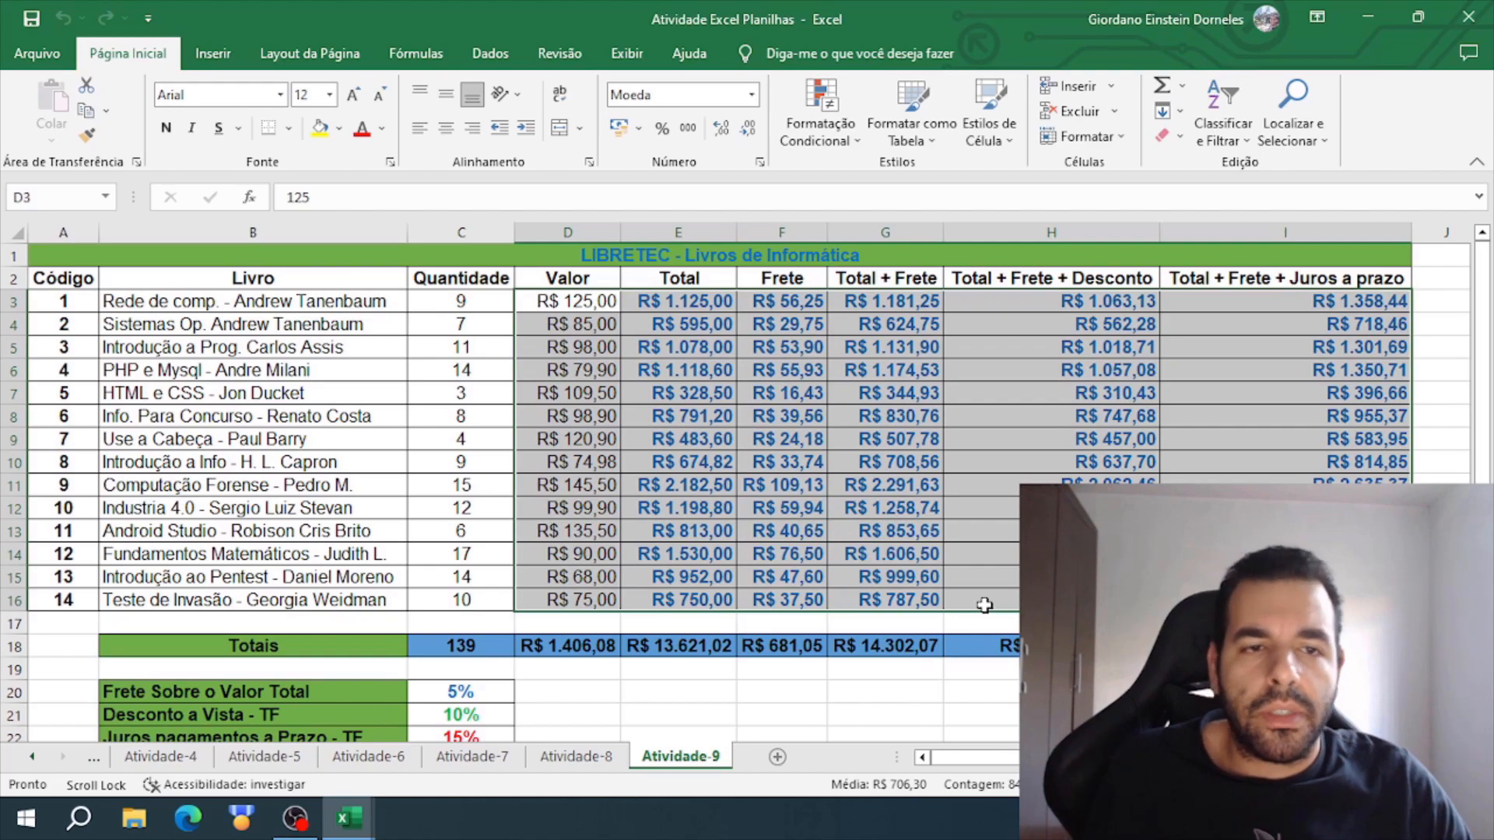
left_click(684, 623)
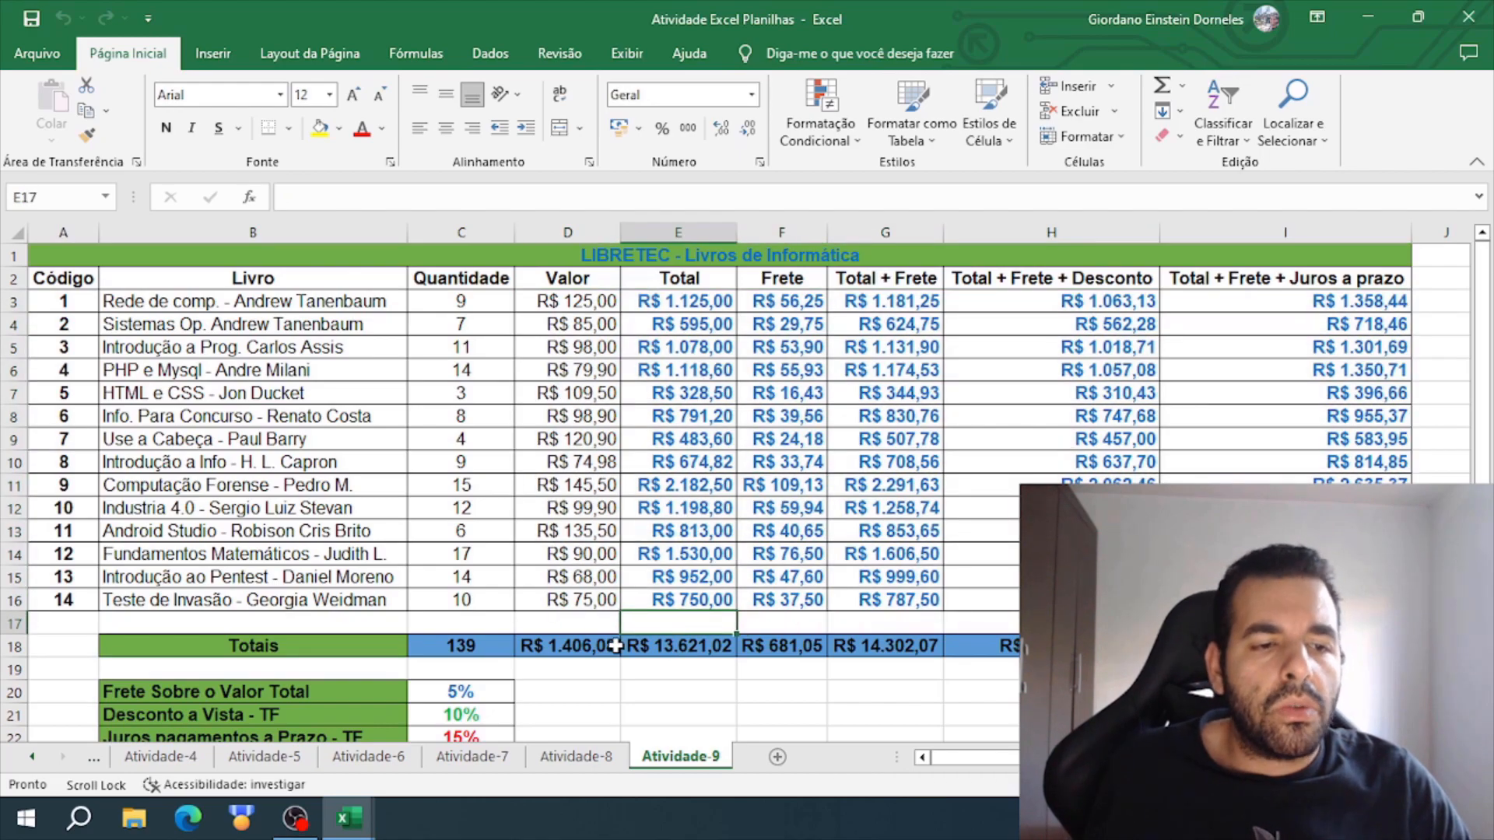
- Select the Totais row B18:I18 and the freight, discount and interest rates in B20:C22 to review them
left_click_drag(362, 652, 1276, 648)
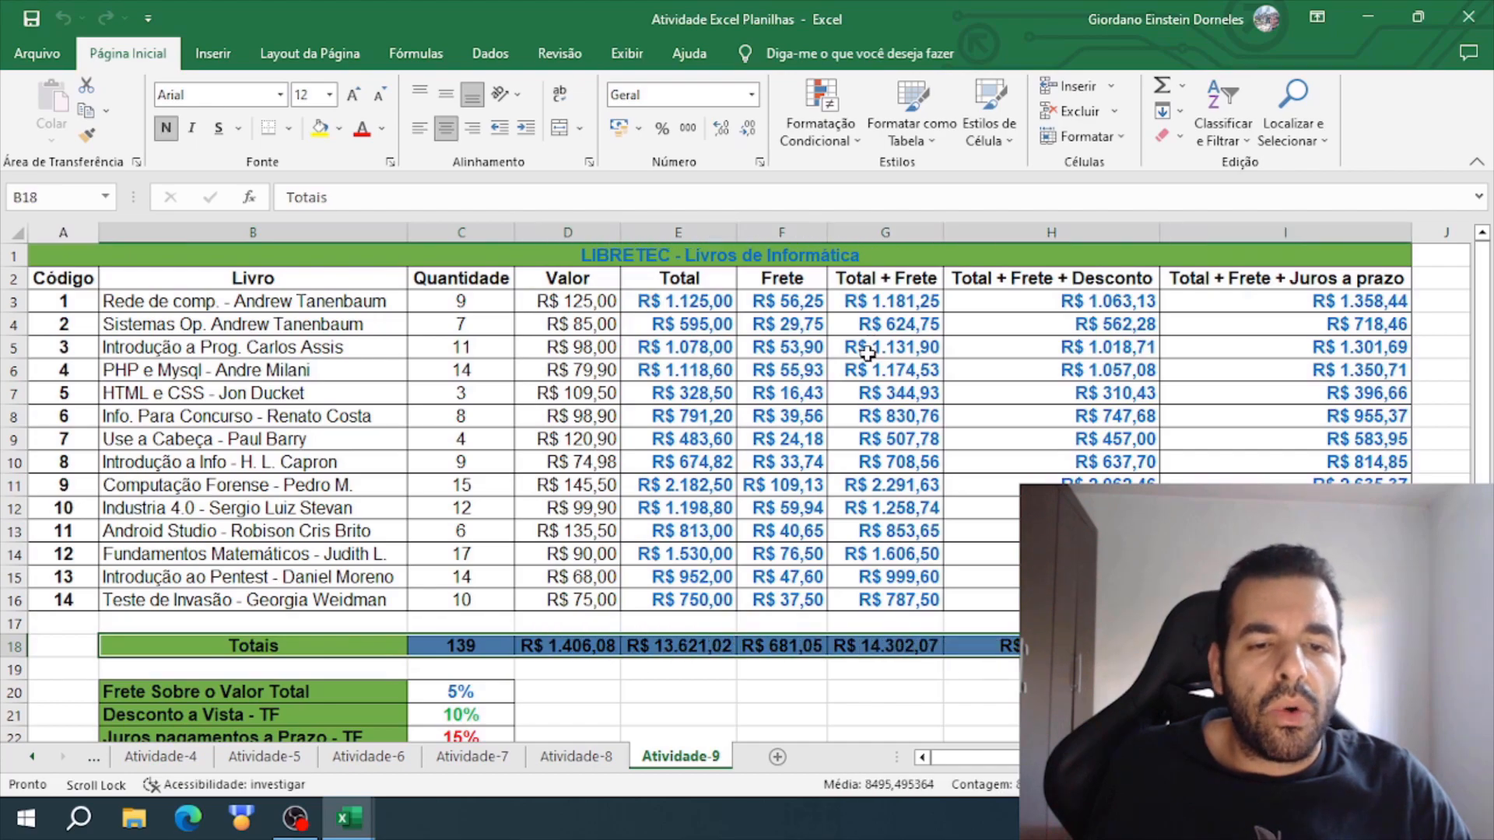
left_click(781, 611)
scroll(522, 637, "down", 2)
left_click_drag(339, 551, 476, 599)
left_click(547, 530)
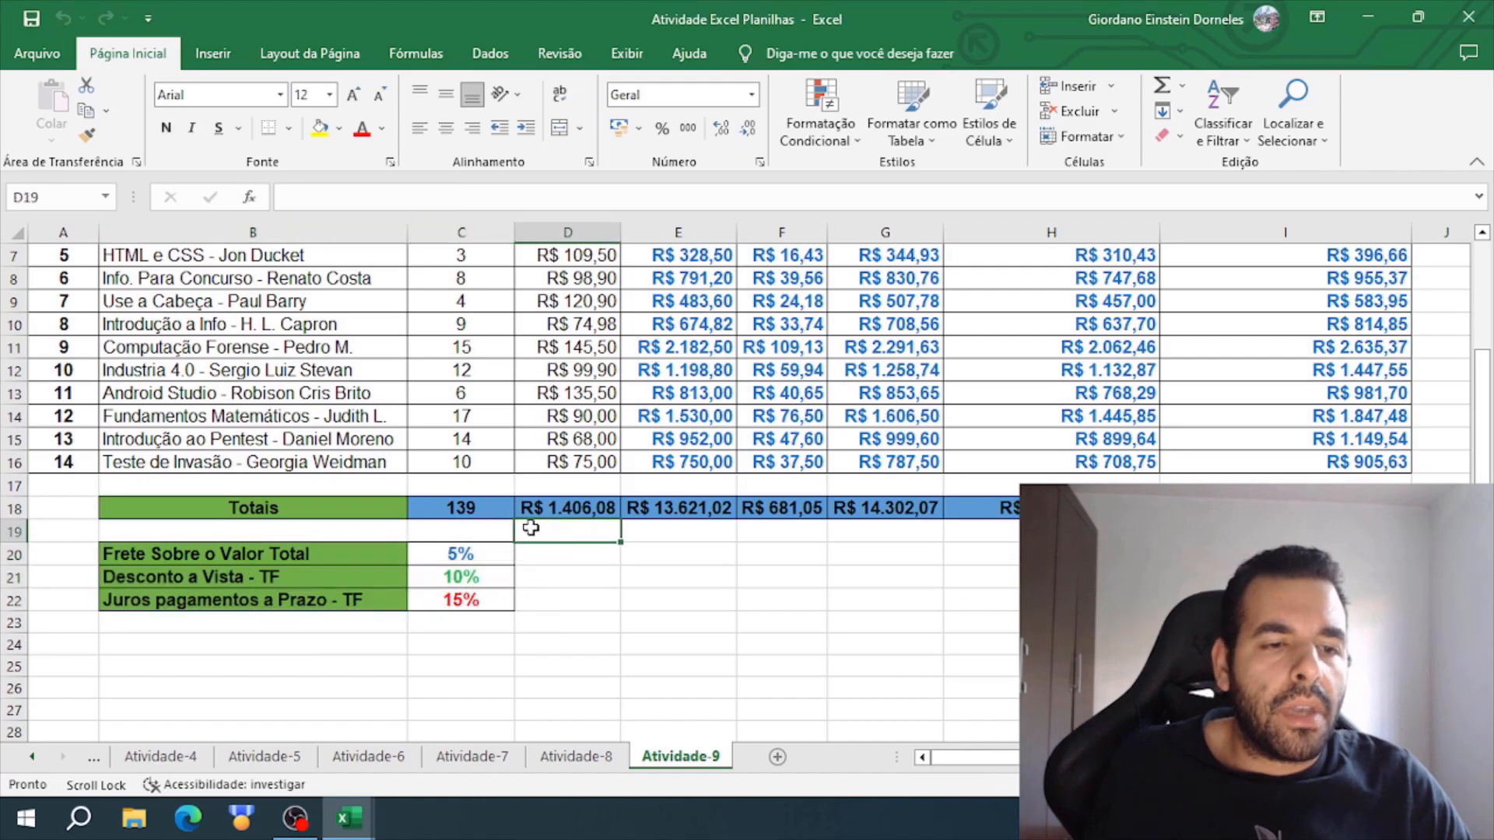
scroll(547, 530, "up", 2)
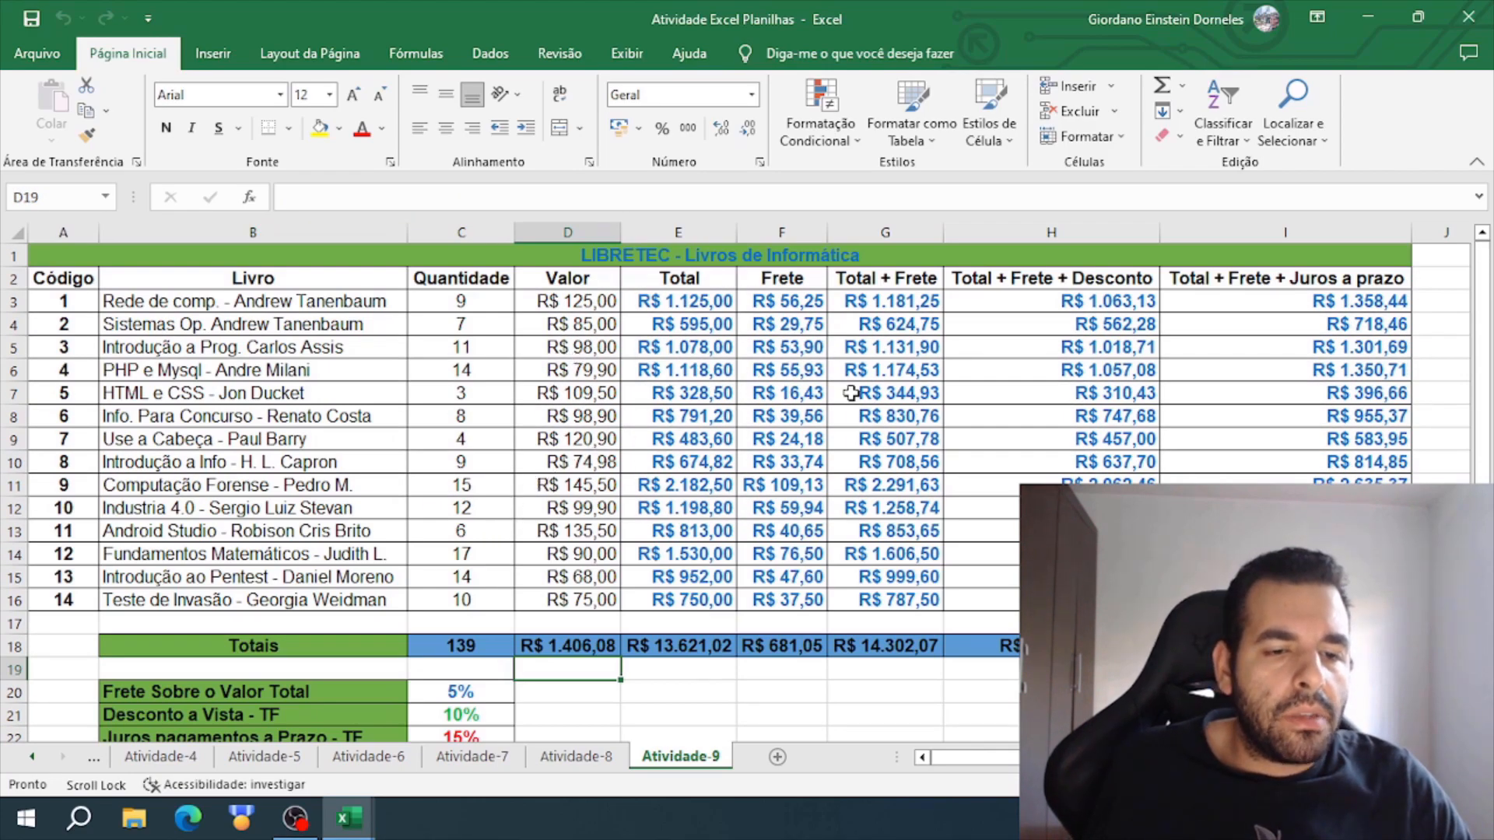
- Return to the Pasta1 workbook and select the book titles B2:B15 beside the empty Código column
left_click(1368, 17)
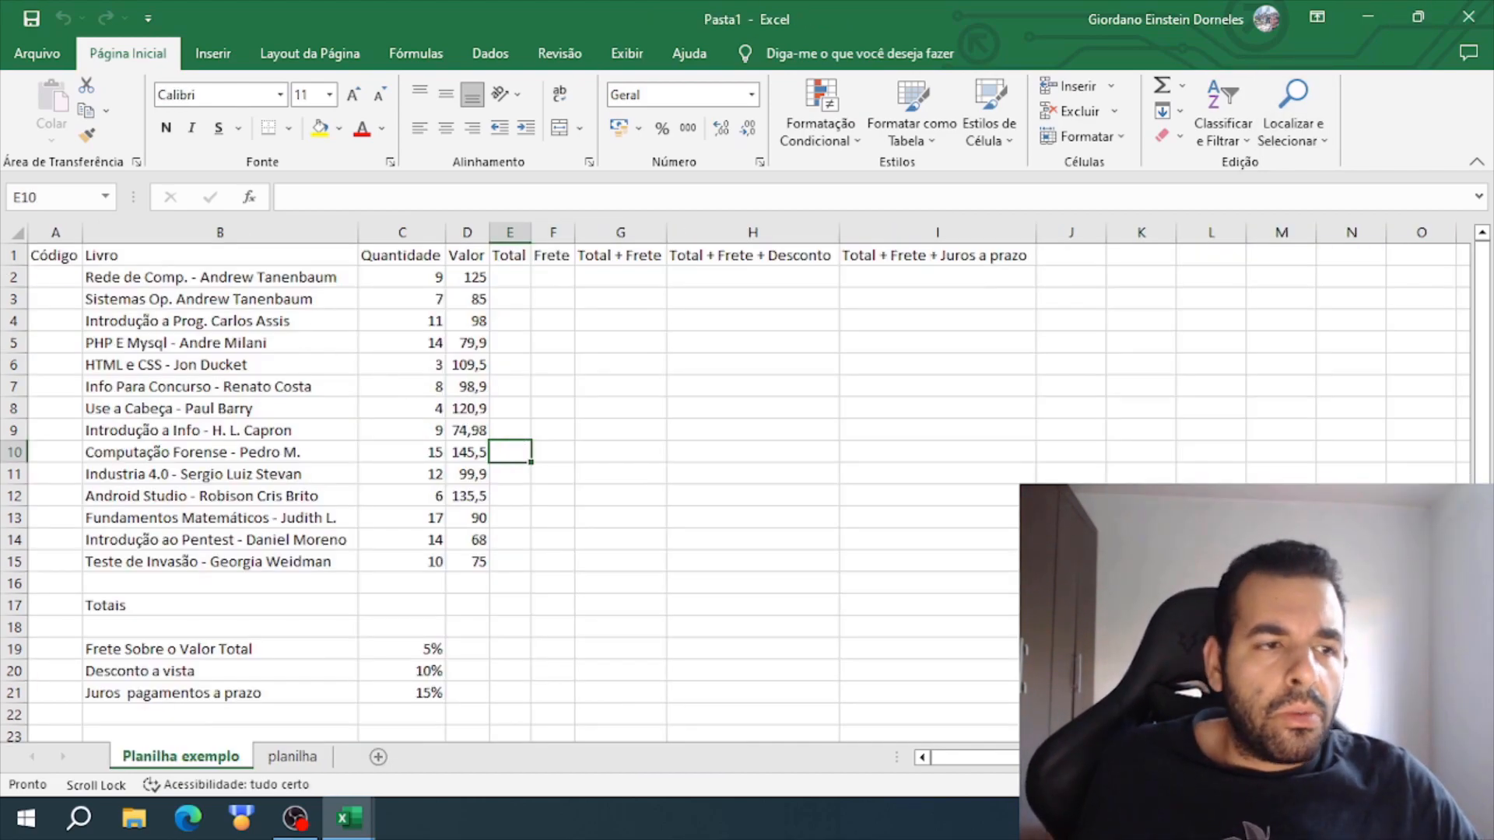
left_click(56, 285)
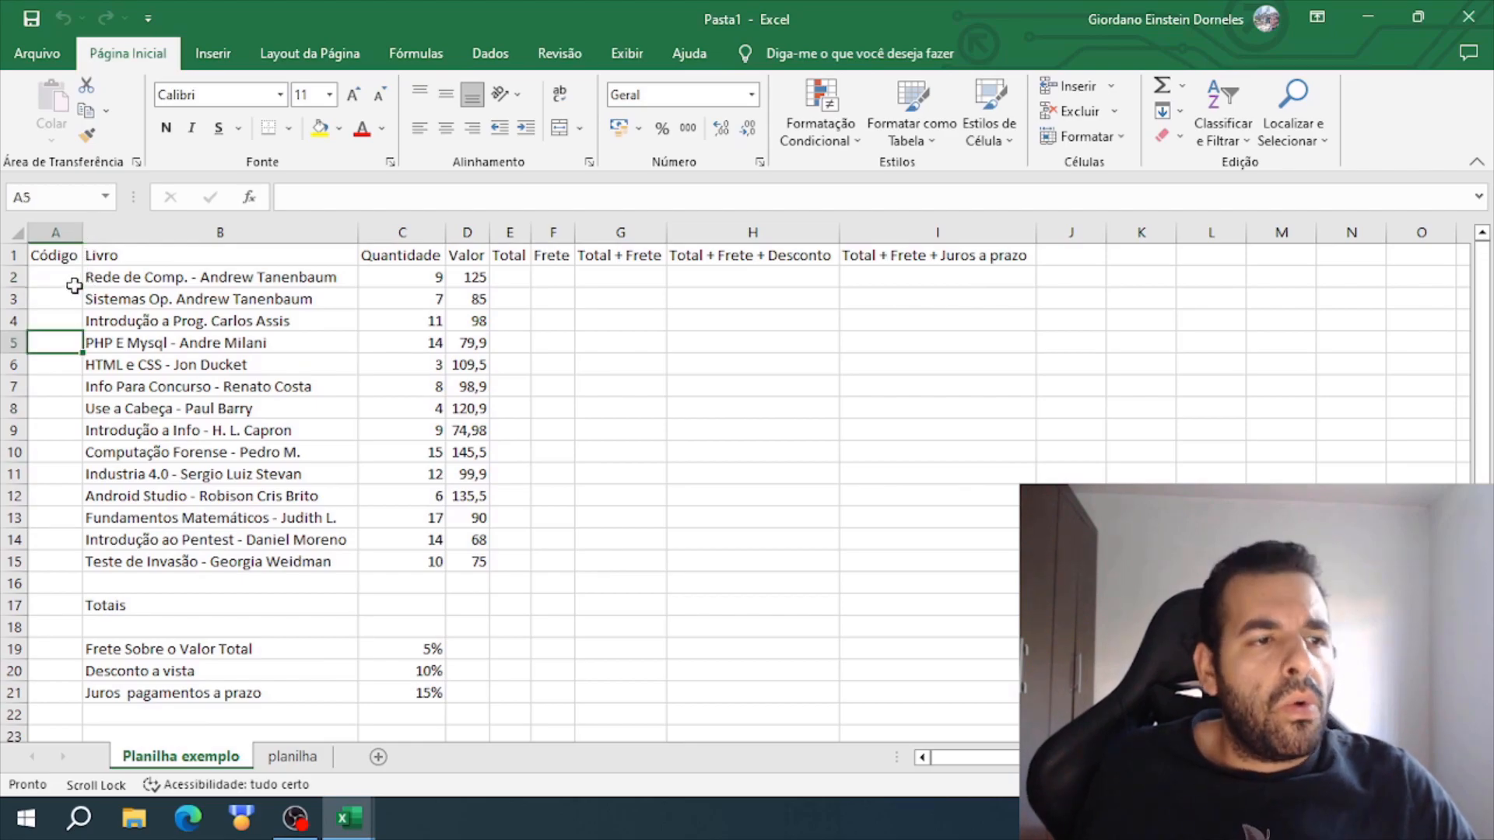
left_click(204, 277)
left_click_drag(204, 277, 212, 558)
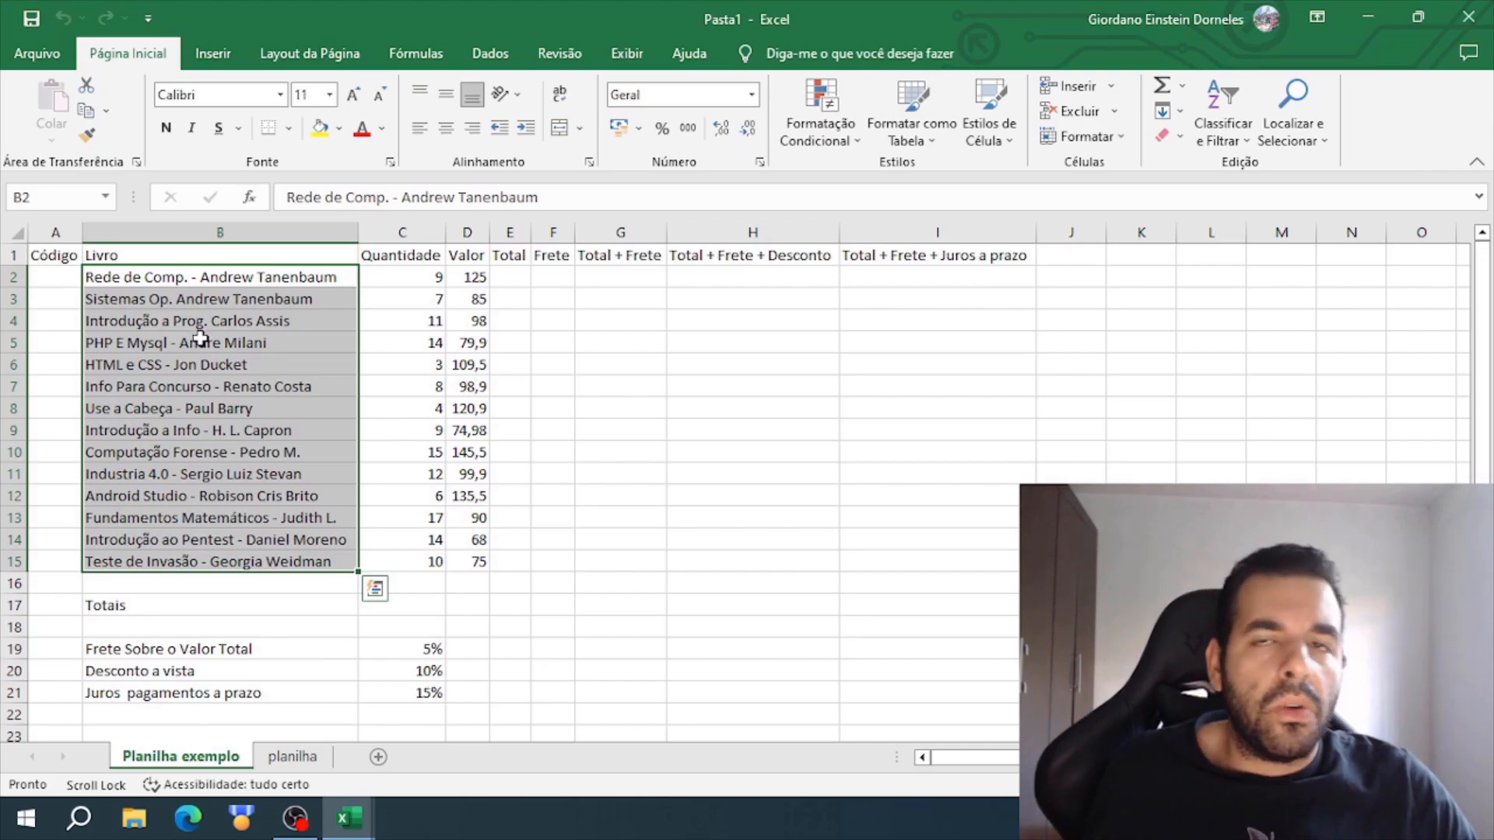
- Enter the codes 1, 2 and 3 in cells A2 to A4 of the Código column
left_click(57, 277)
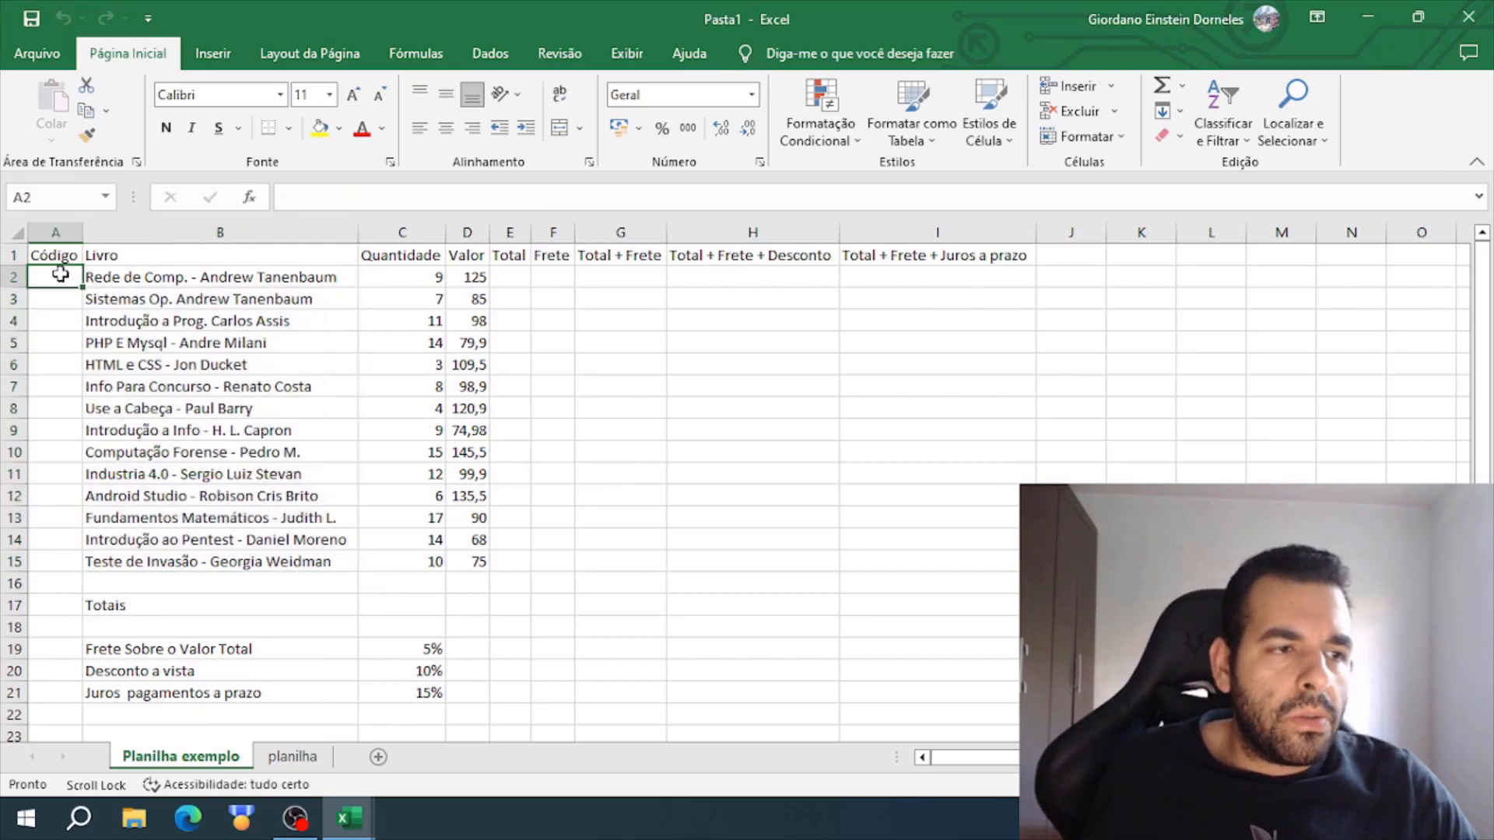
type("1")
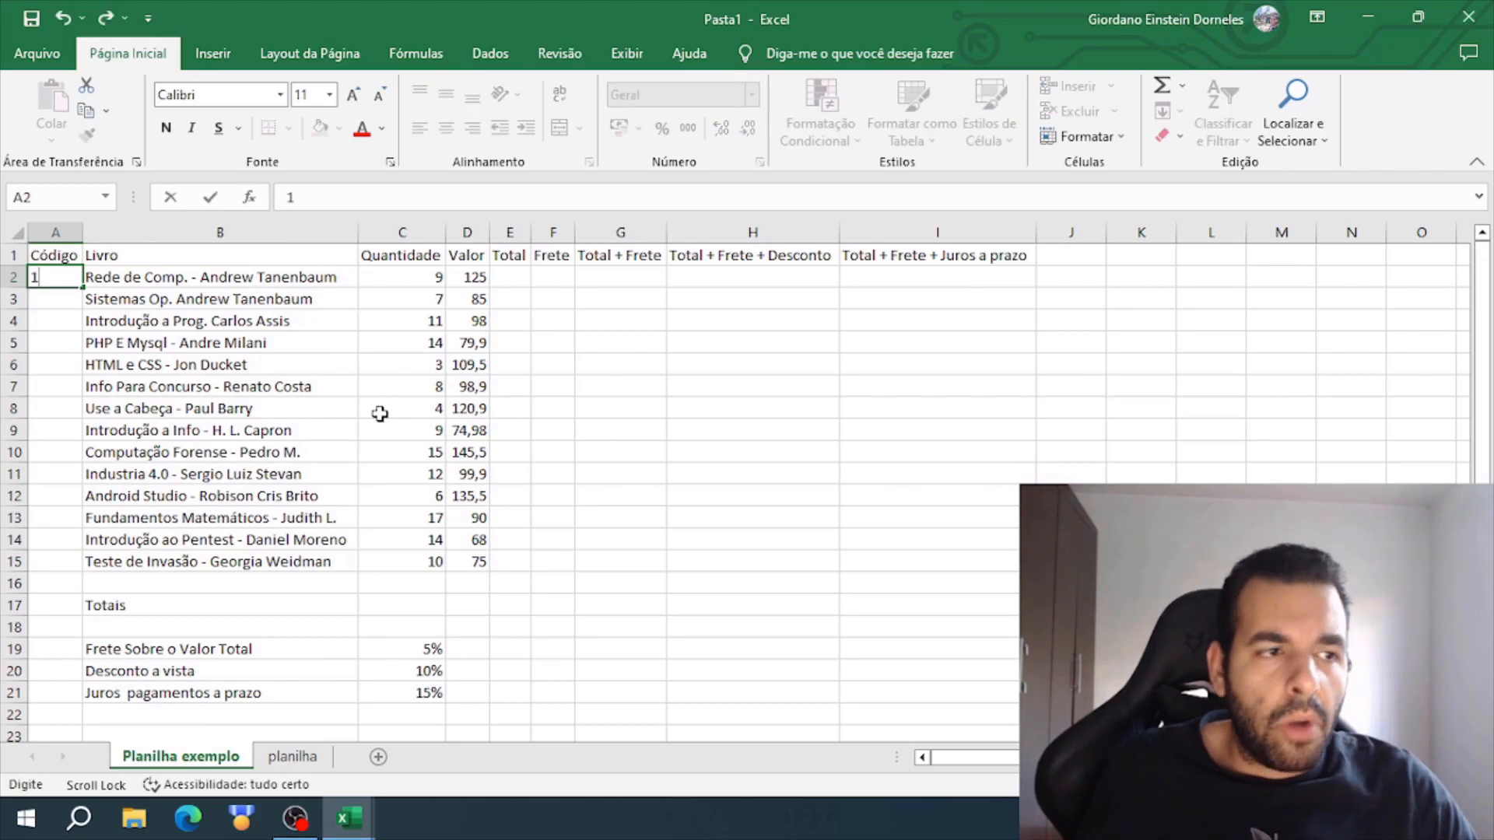
key("Return")
type("2")
key("Return")
type("3")
key("Return")
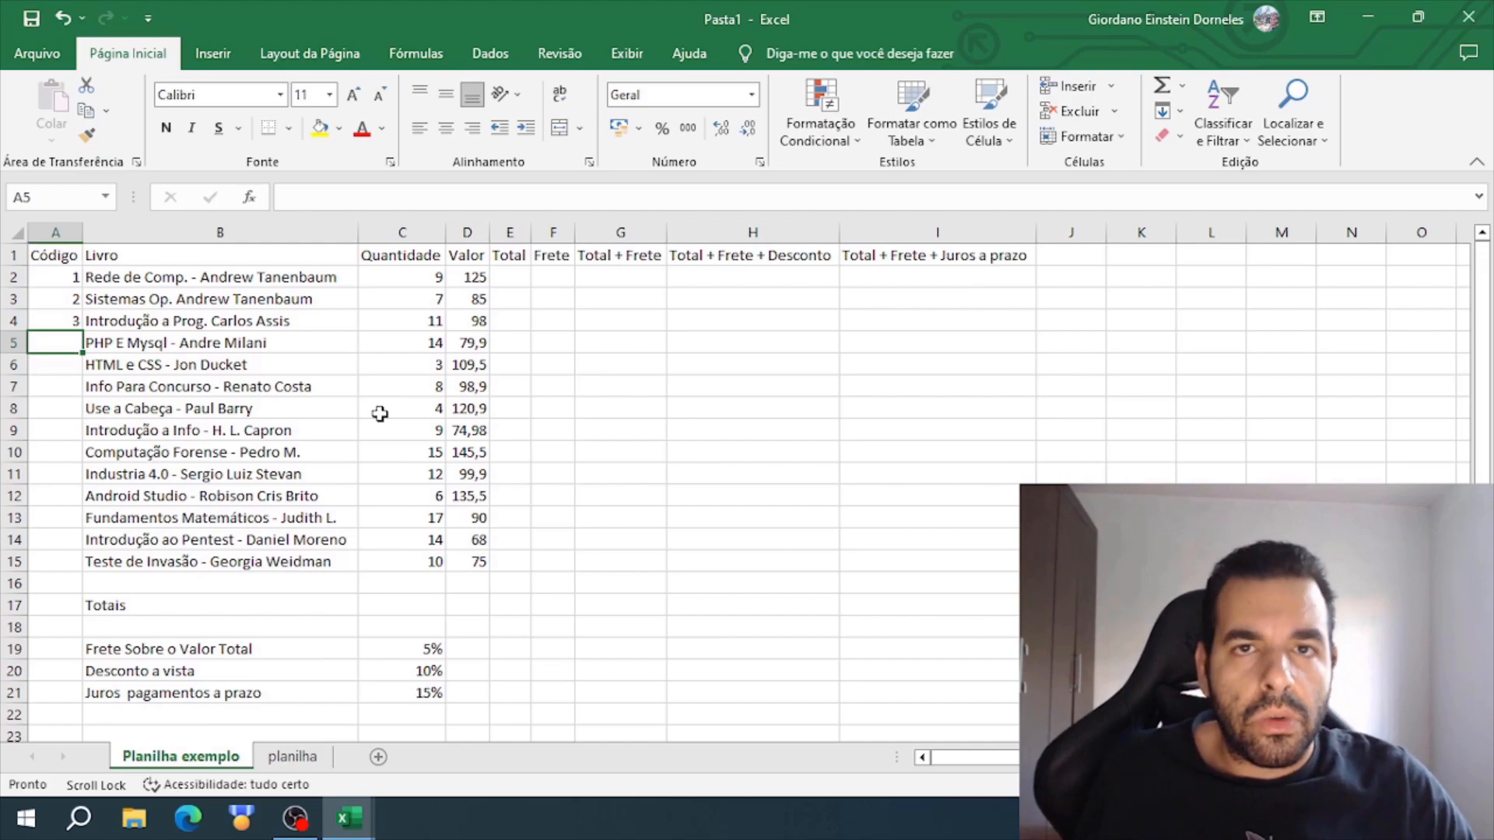
- Clear the codes from A2:A5 and select cell A2
left_click_drag(55, 277, 57, 334)
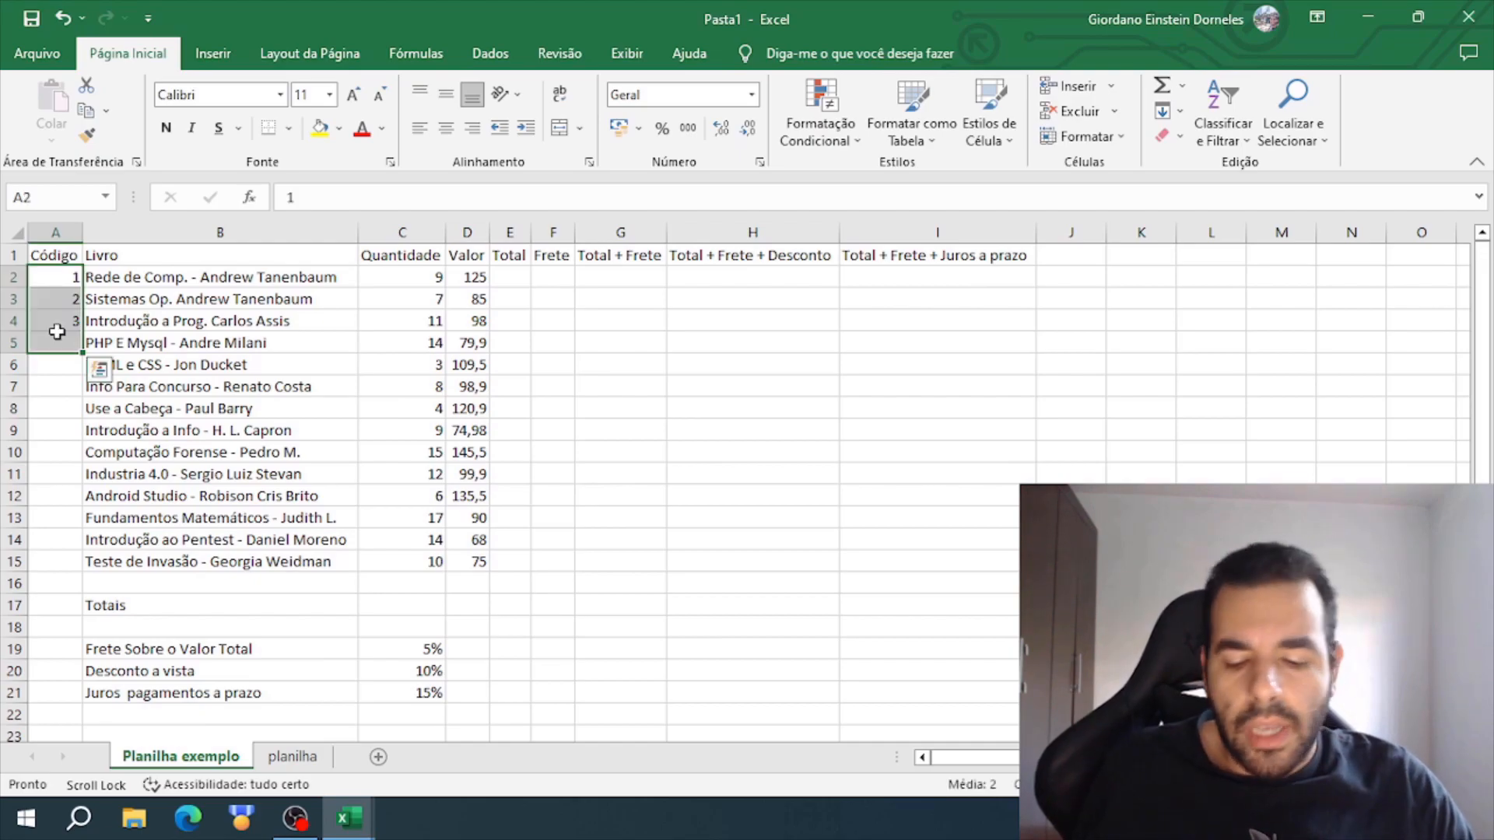
key("Delete")
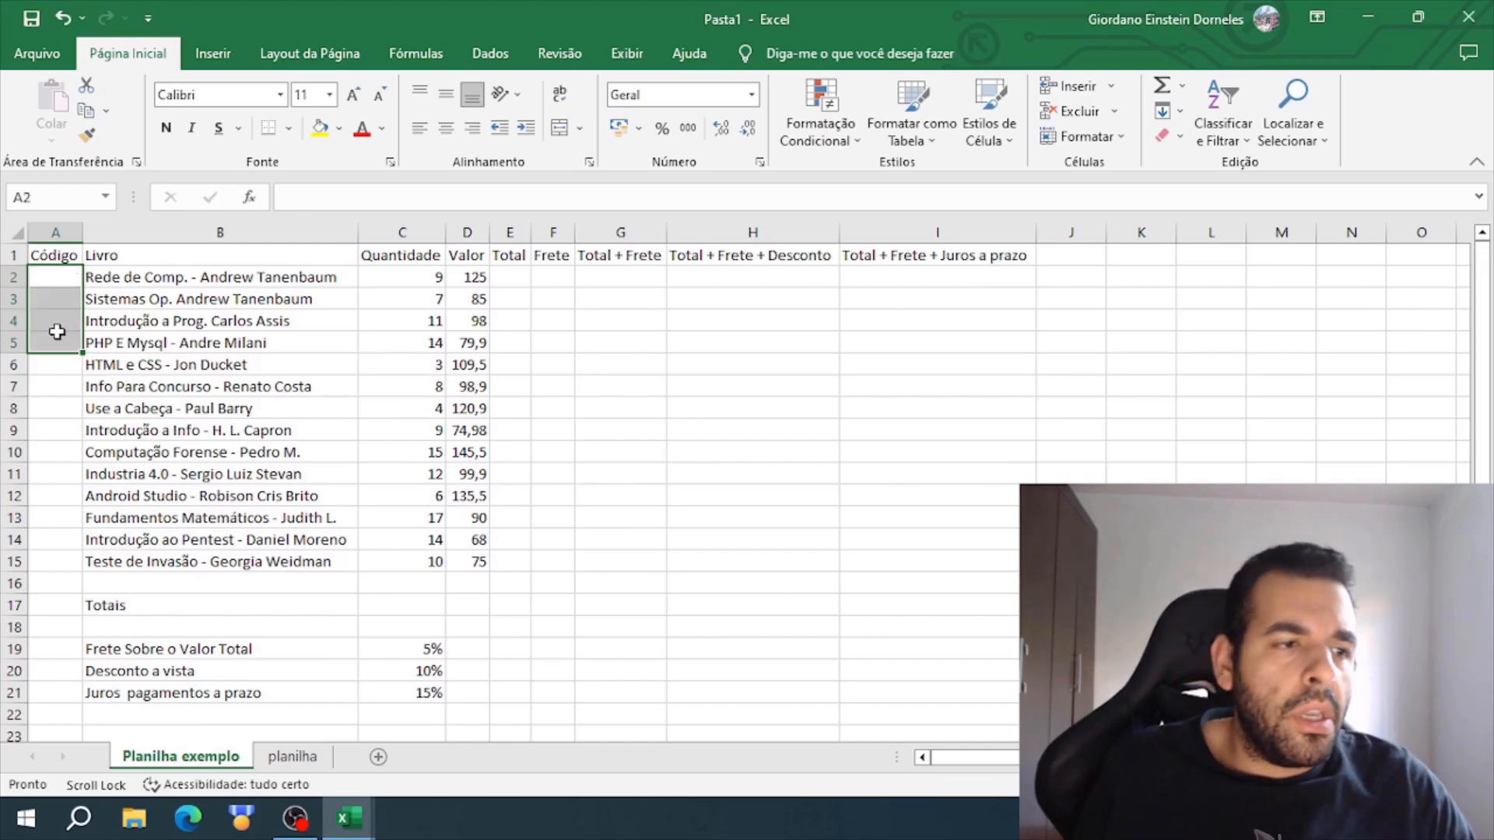
left_click(48, 407)
left_click(71, 274)
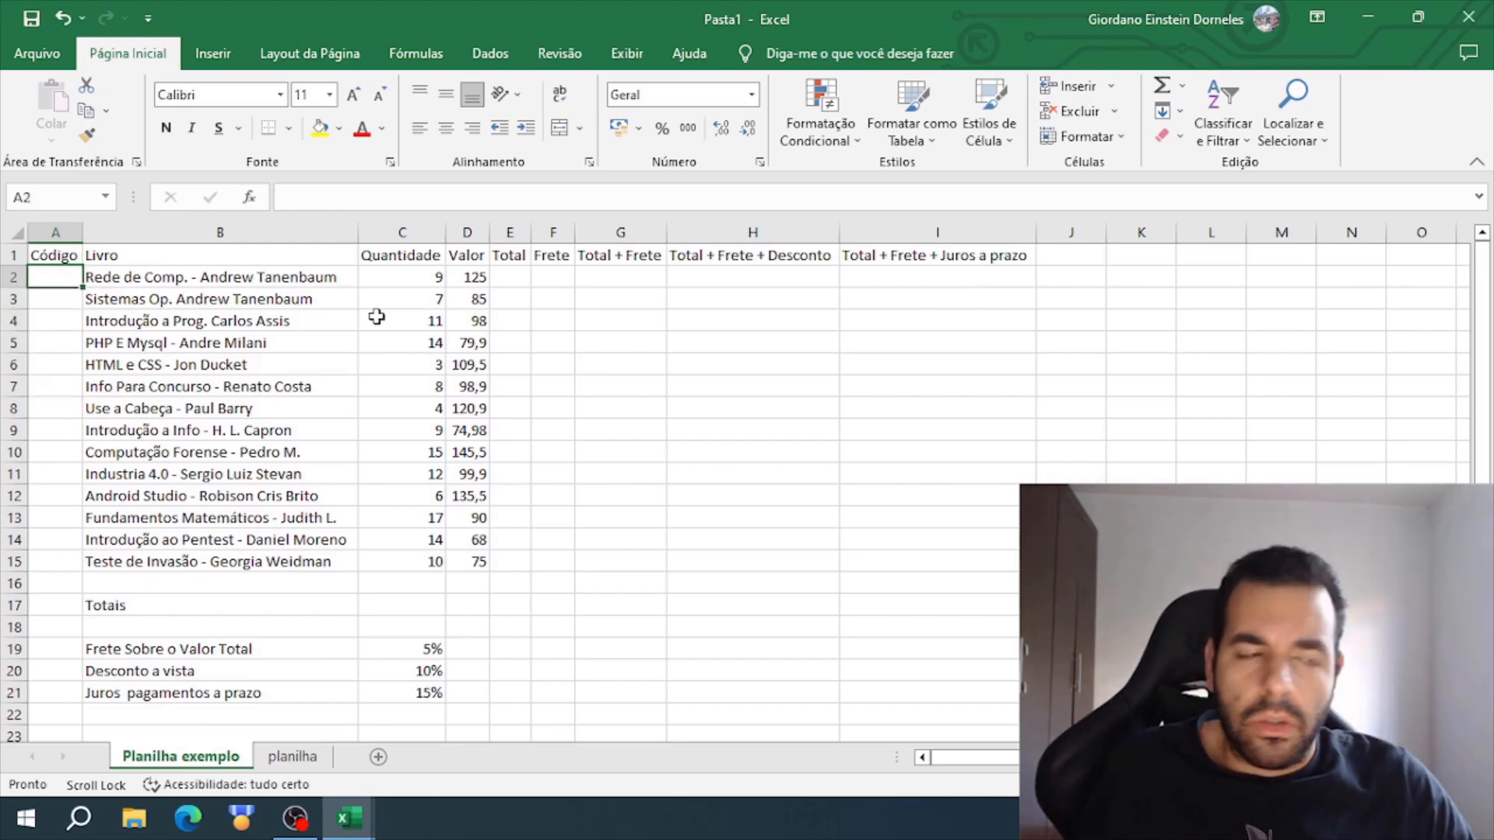
- Enter code 1 in A2 and fill it down the Código column to A15
type("1")
key("Return")
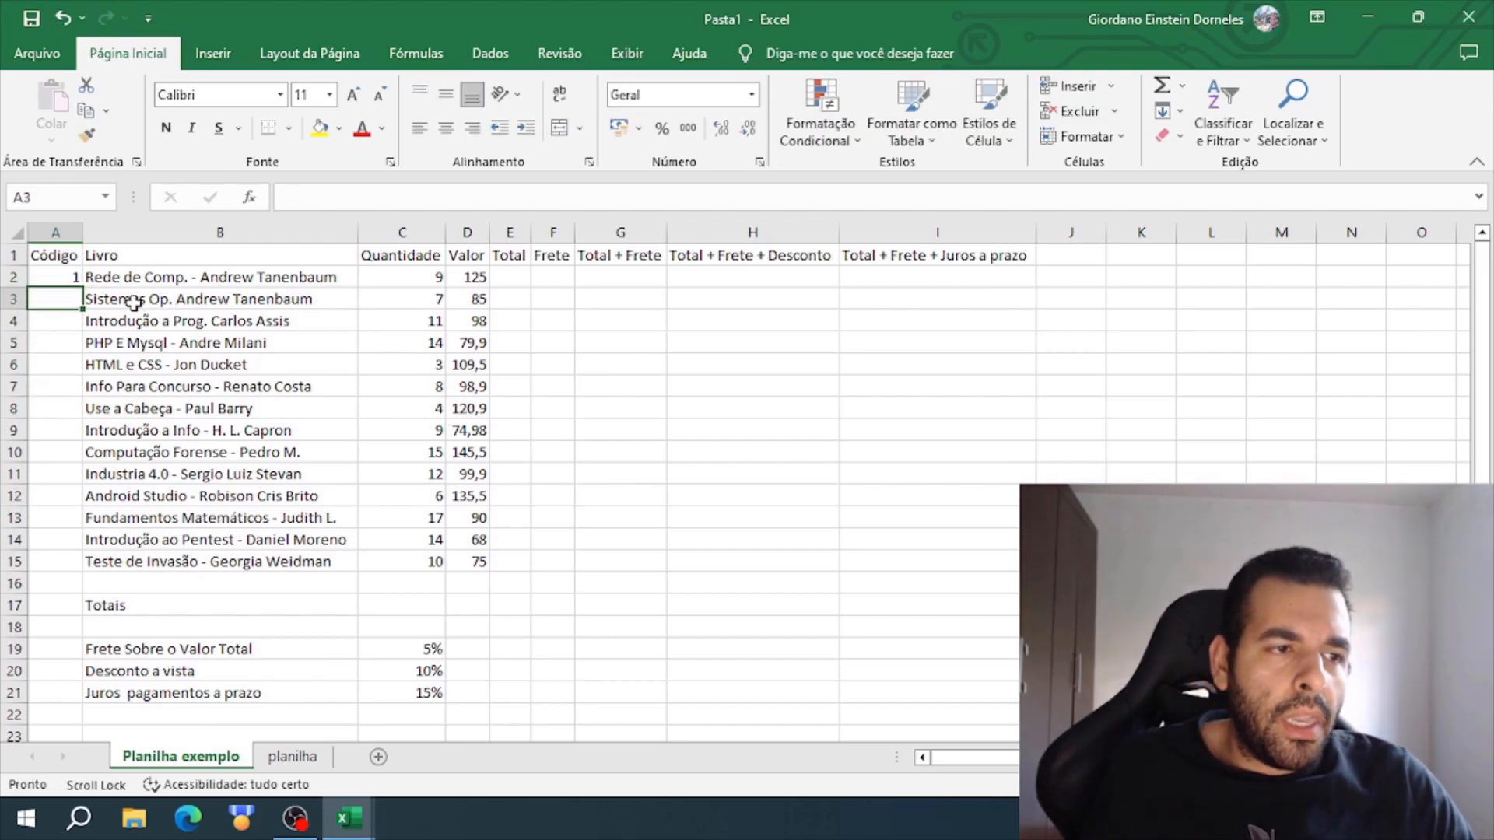
left_click(75, 283)
left_click_drag(84, 285, 74, 281)
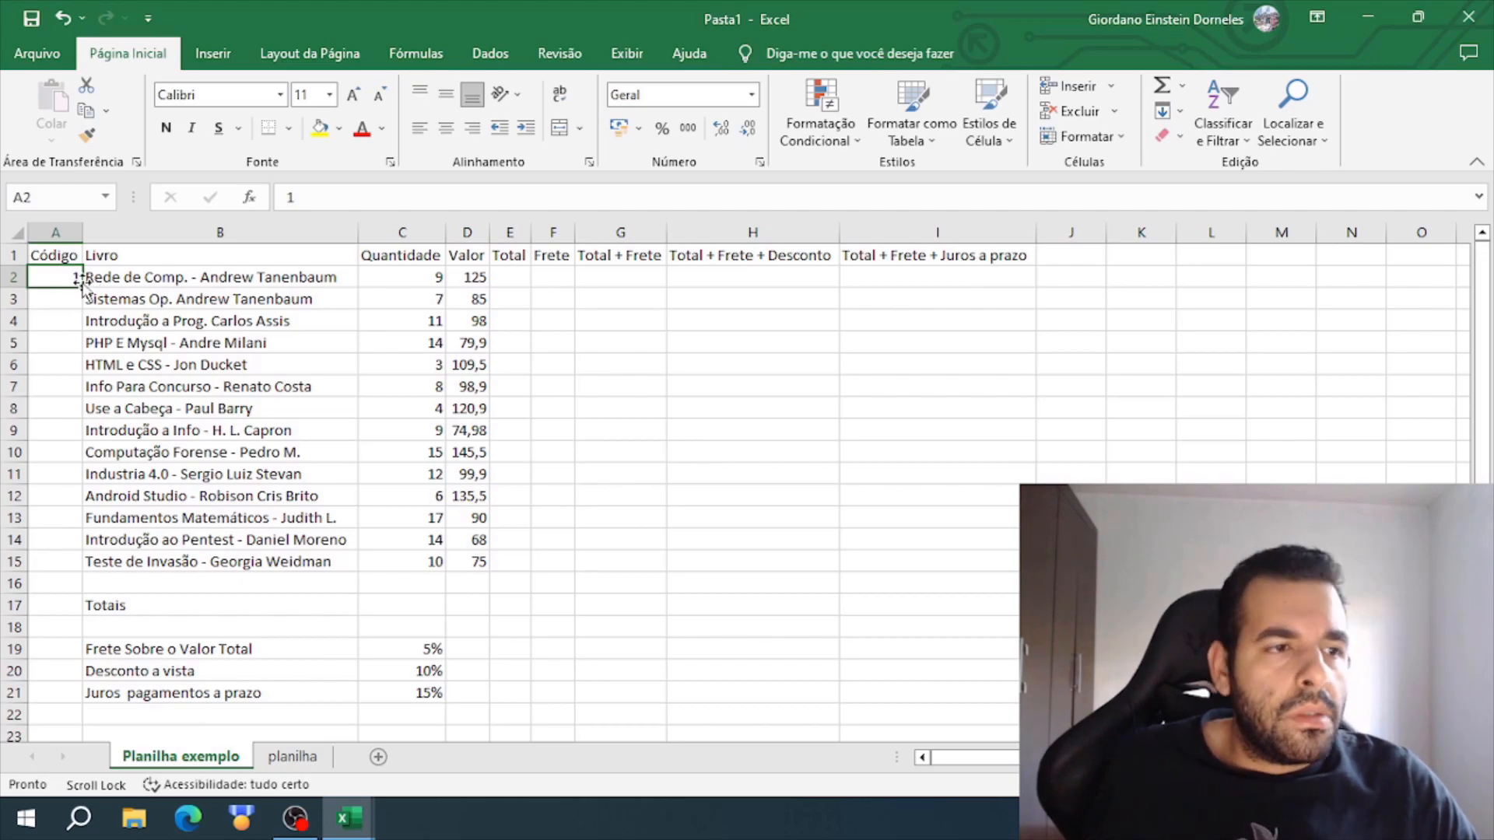
double_click(82, 287)
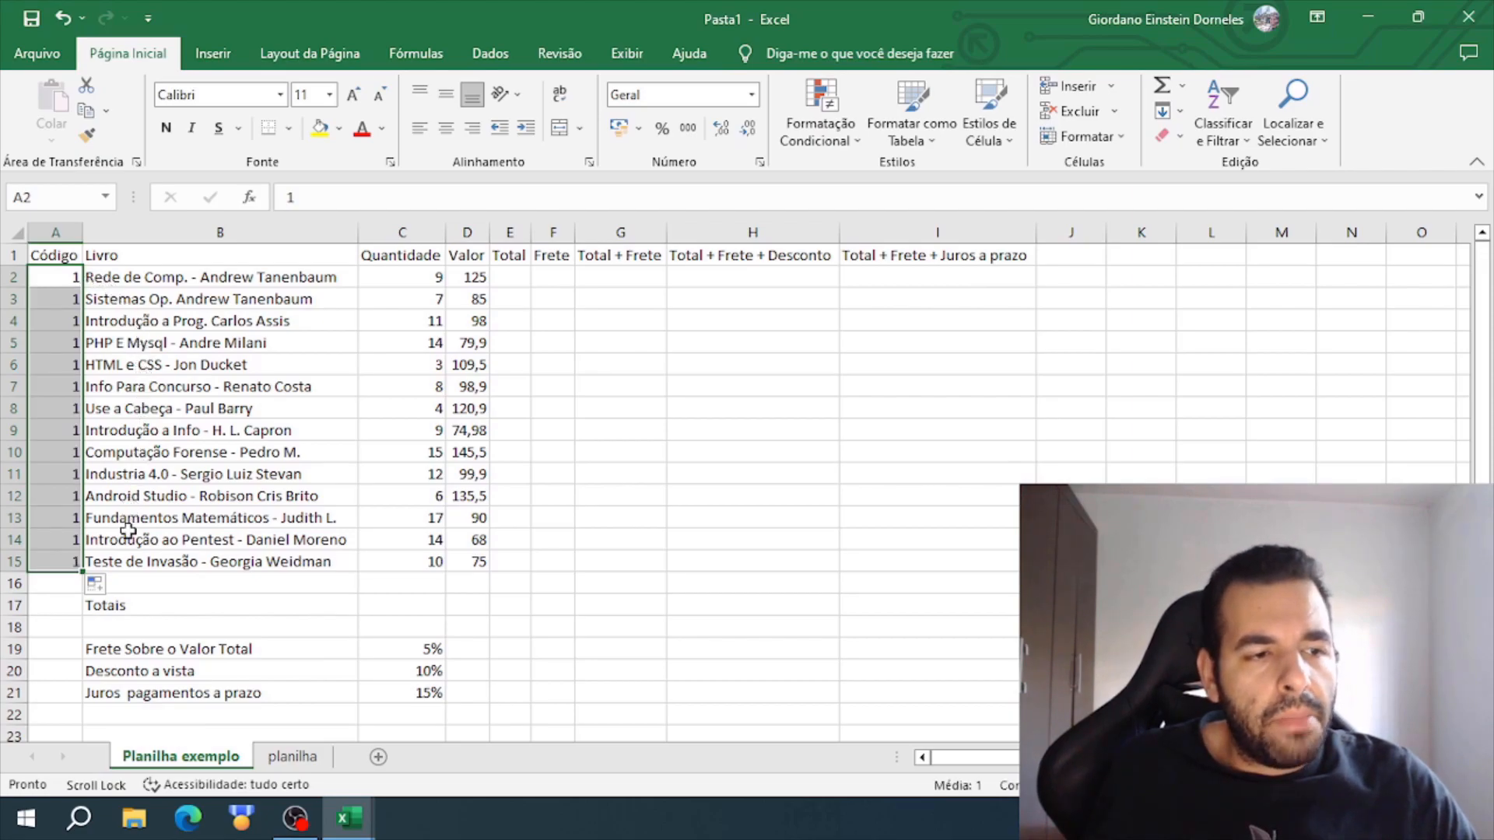
left_click(109, 565)
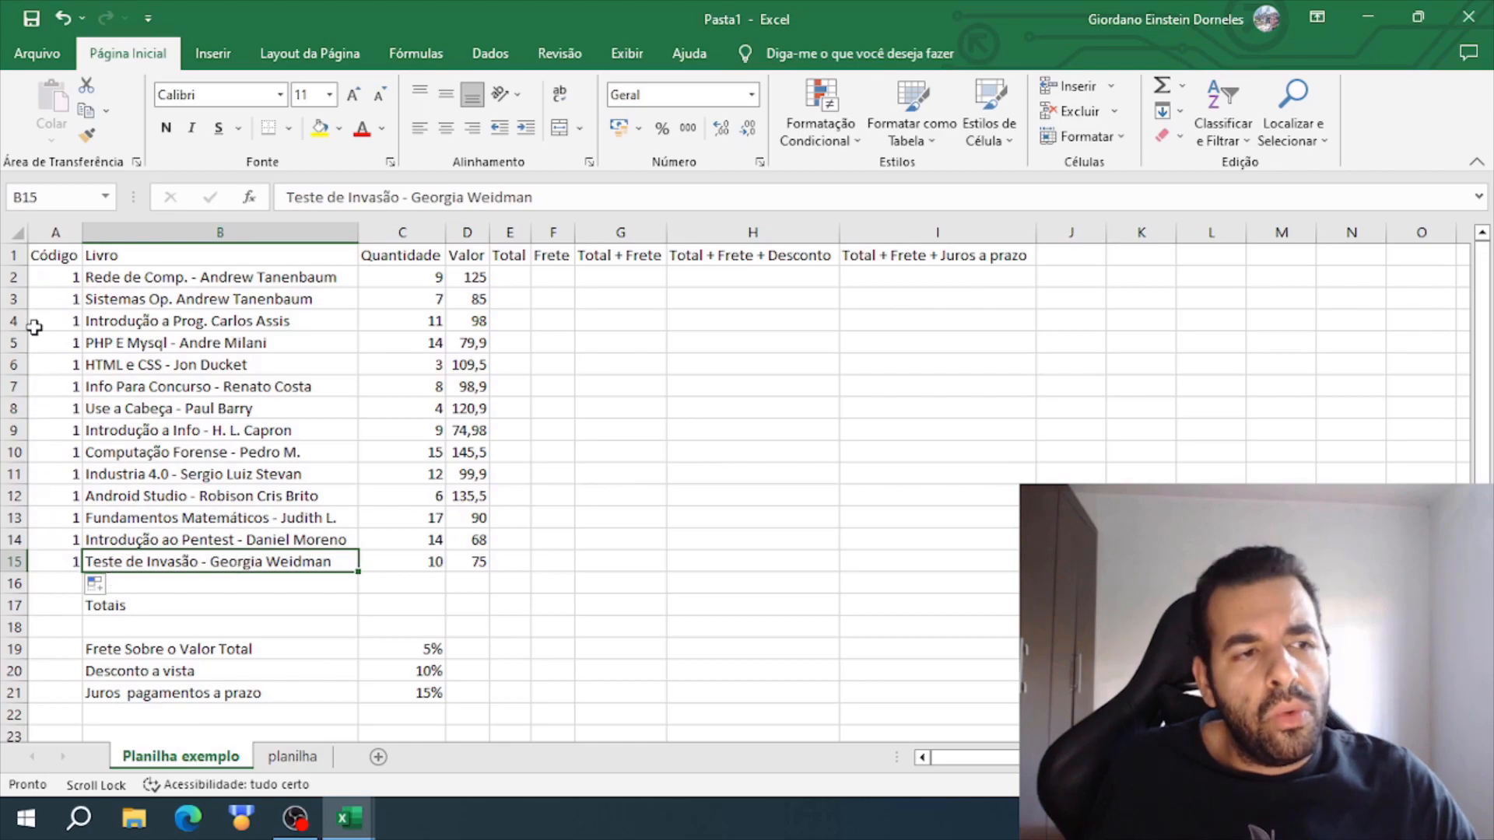
- Change the filled codes in A2:A15 to a sequential series with the Preencher Série option
left_click(38, 278)
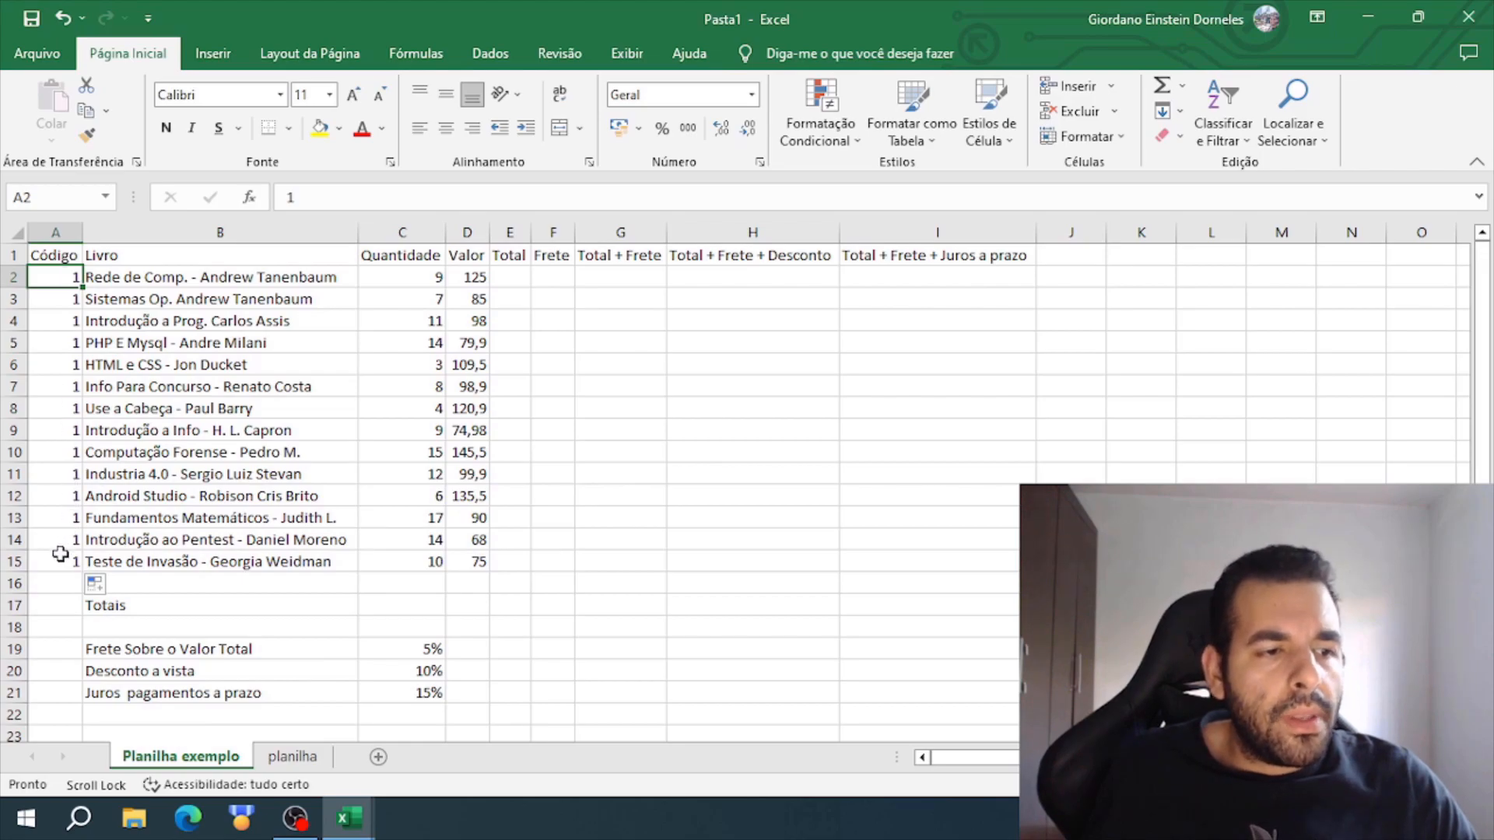
left_click(115, 585)
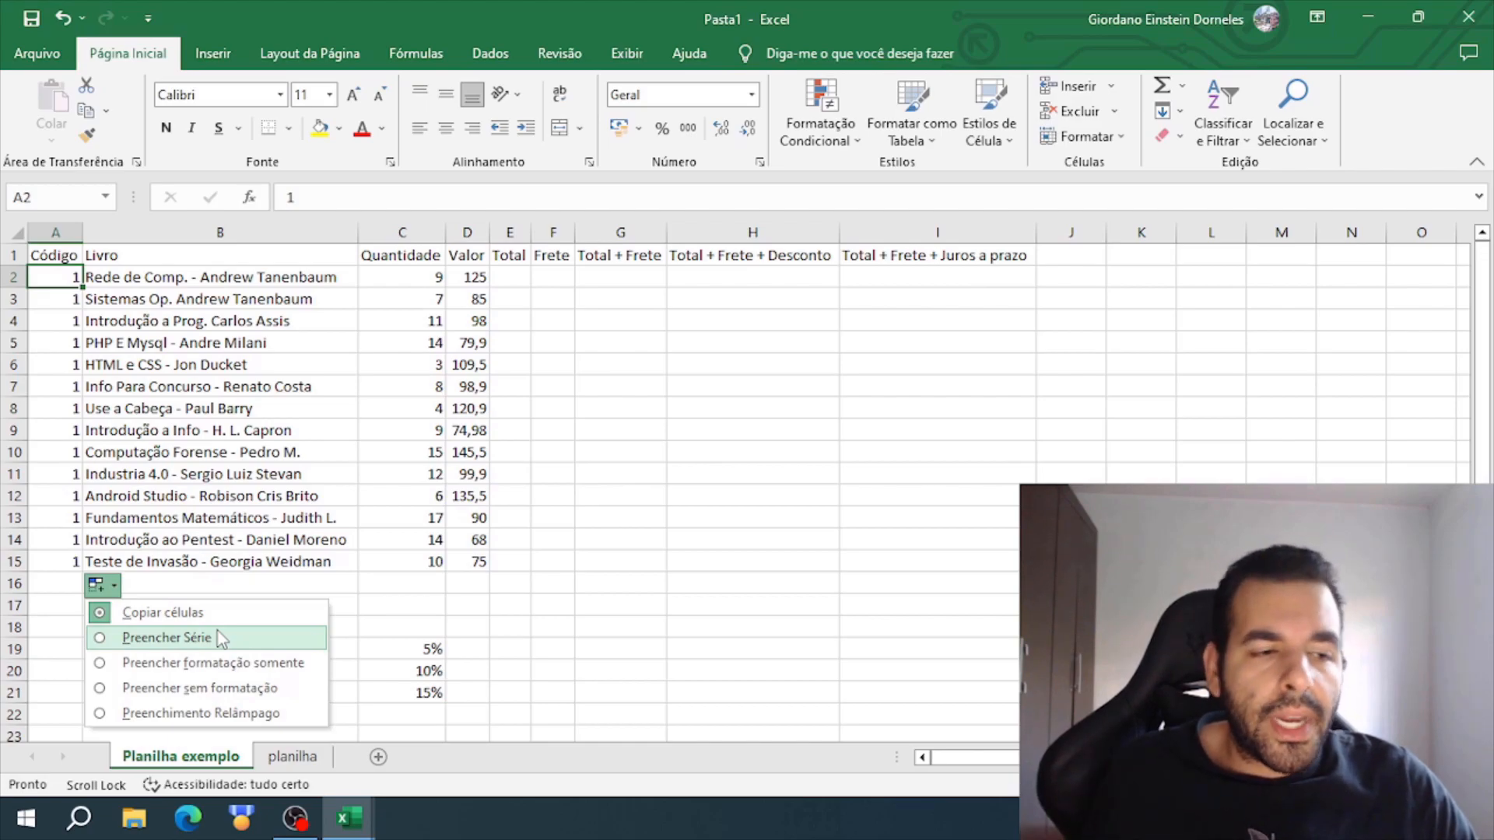
left_click(180, 642)
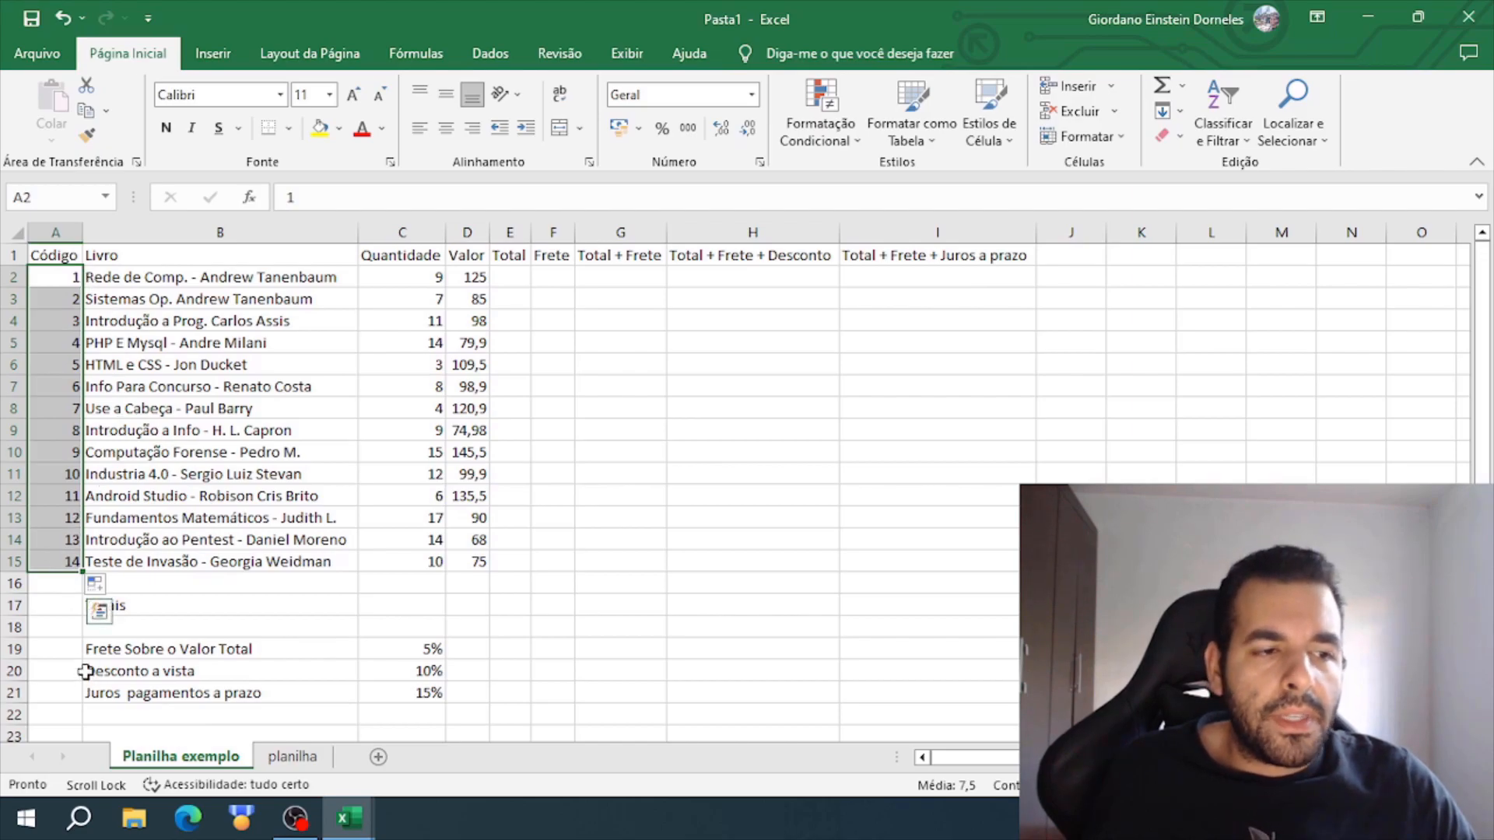
left_click(124, 491)
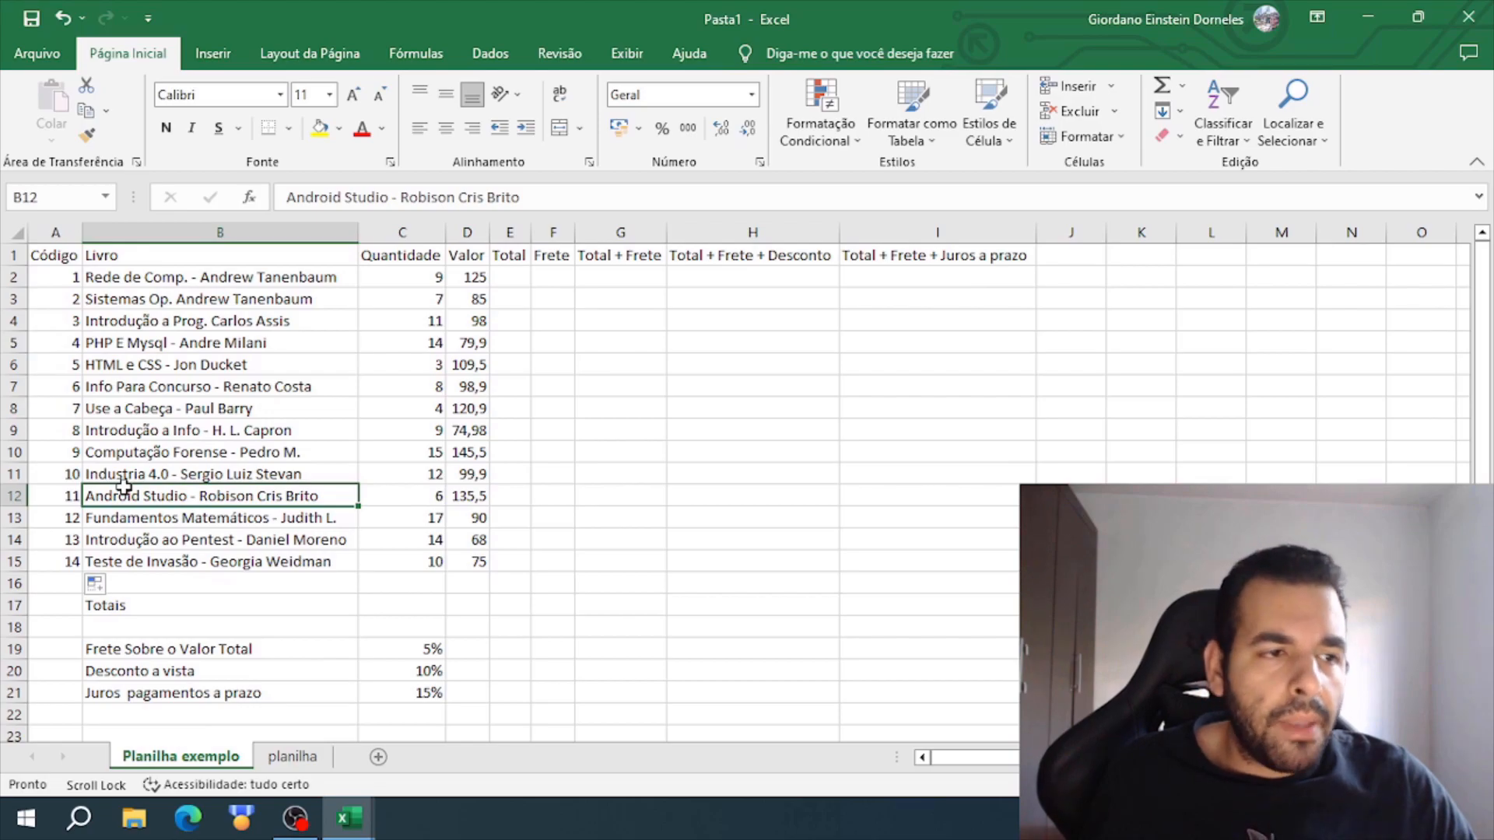
- Clear the codes from A2:A15 and select cell A2
left_click_drag(57, 280, 56, 566)
key("Delete")
left_click(56, 284)
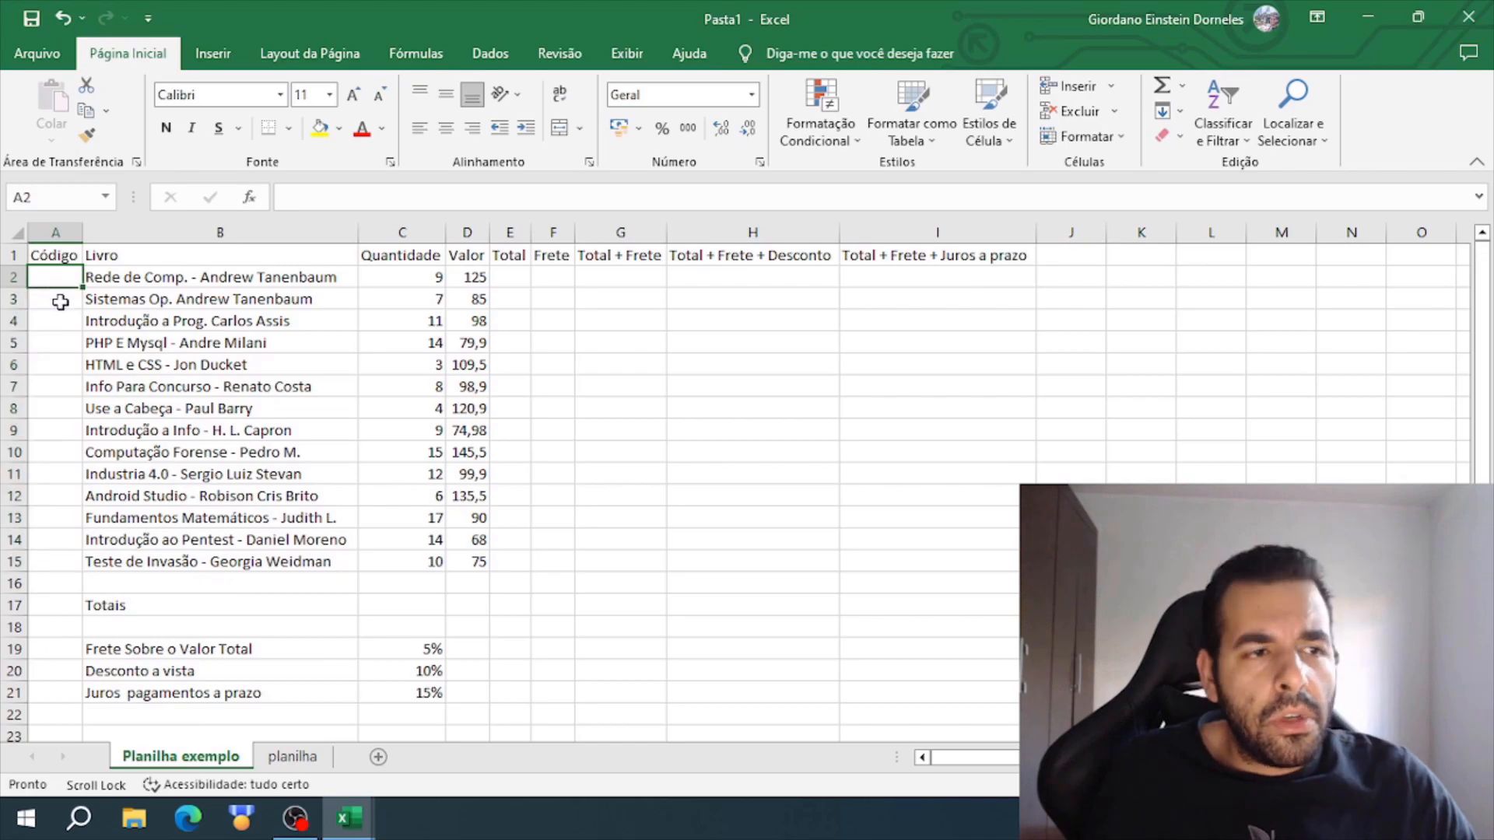
- Enter codes 1 and 2 in A2 and A3 and fill the sequence down to A15 from both cells
type("1")
key("Return")
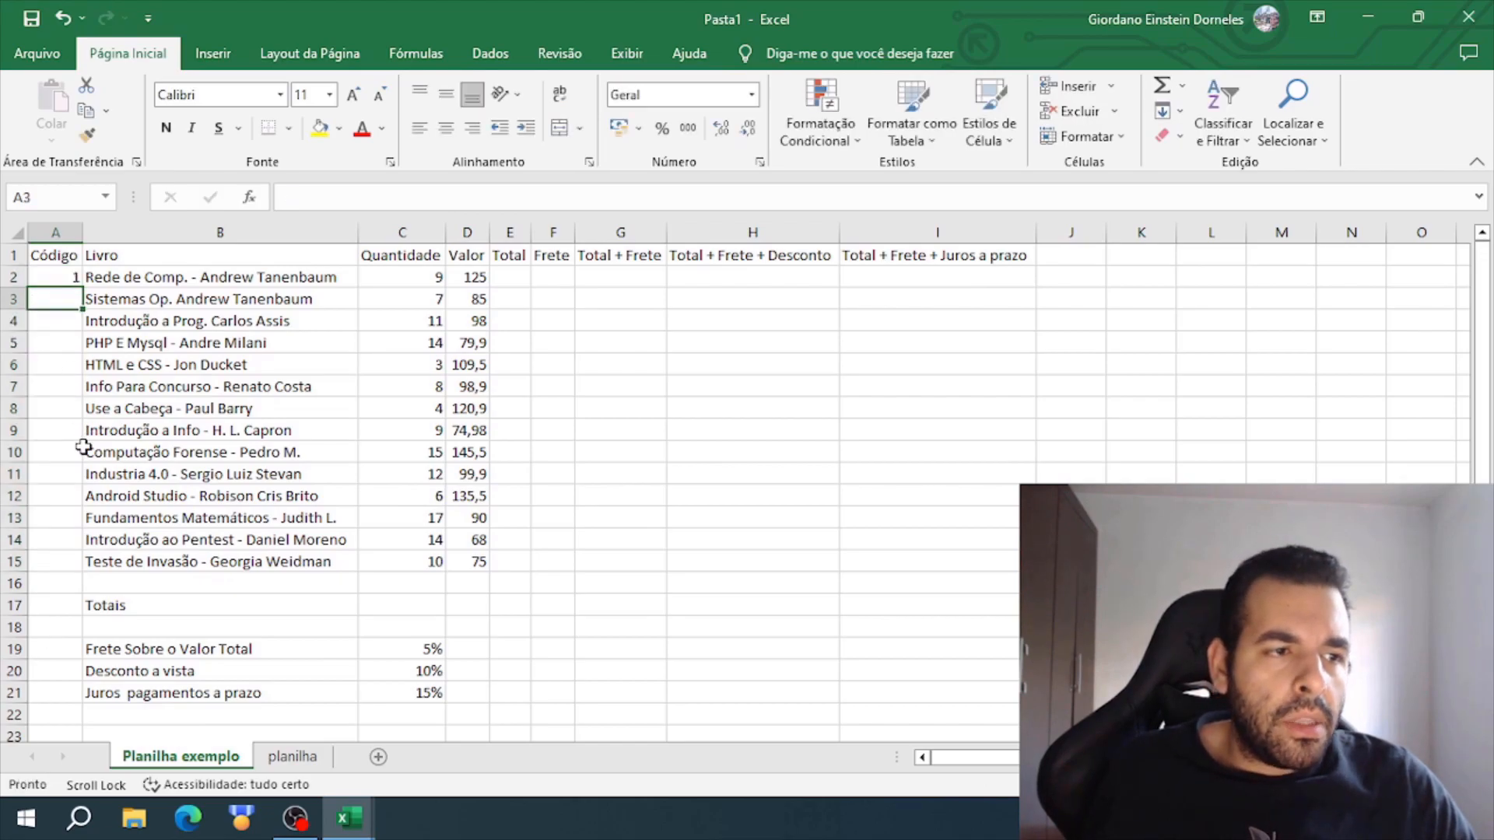
type("2")
key("Return")
left_click(60, 284)
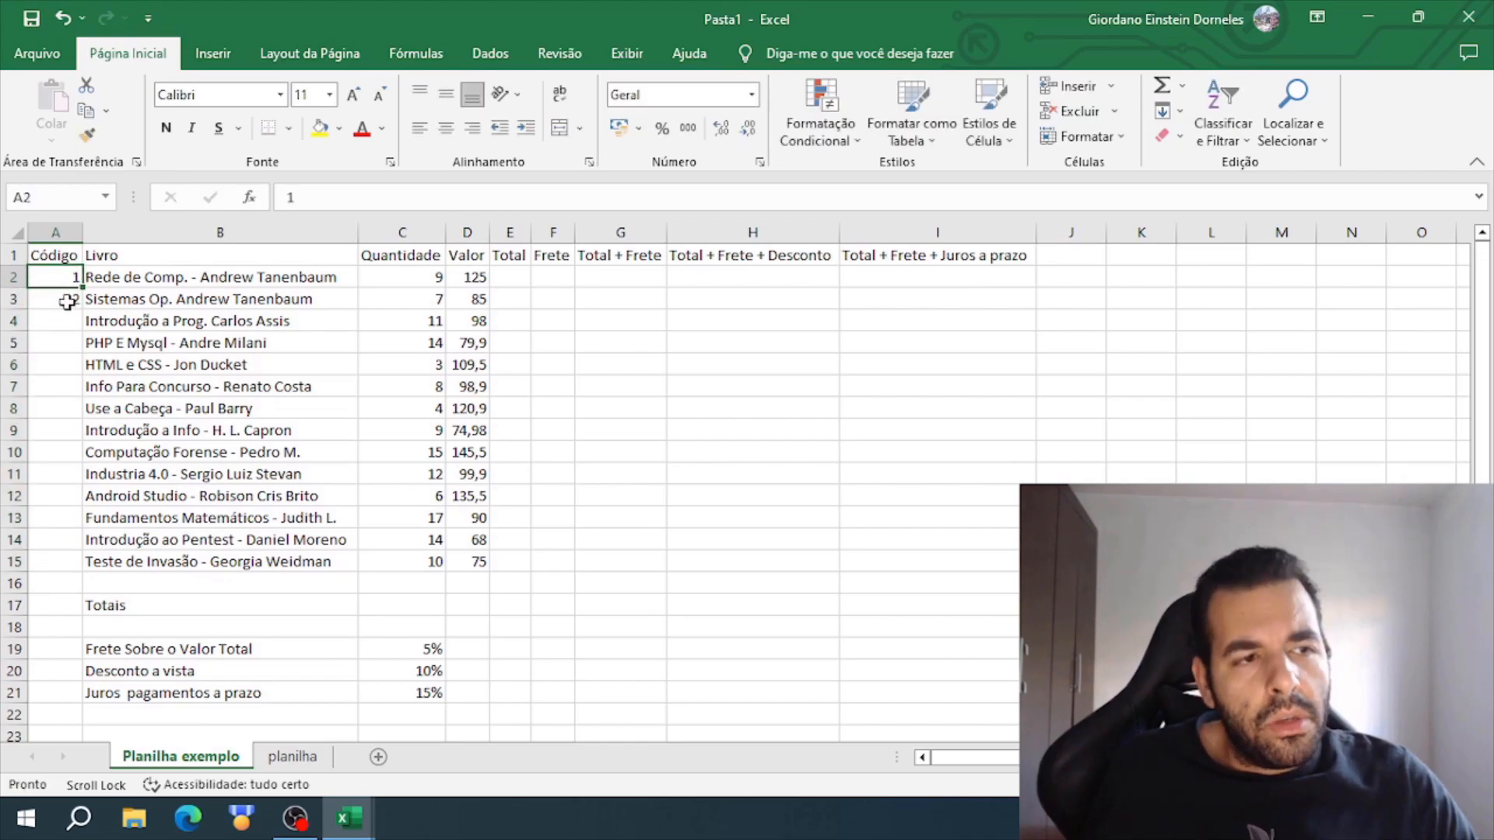
left_click_drag(58, 285, 60, 298)
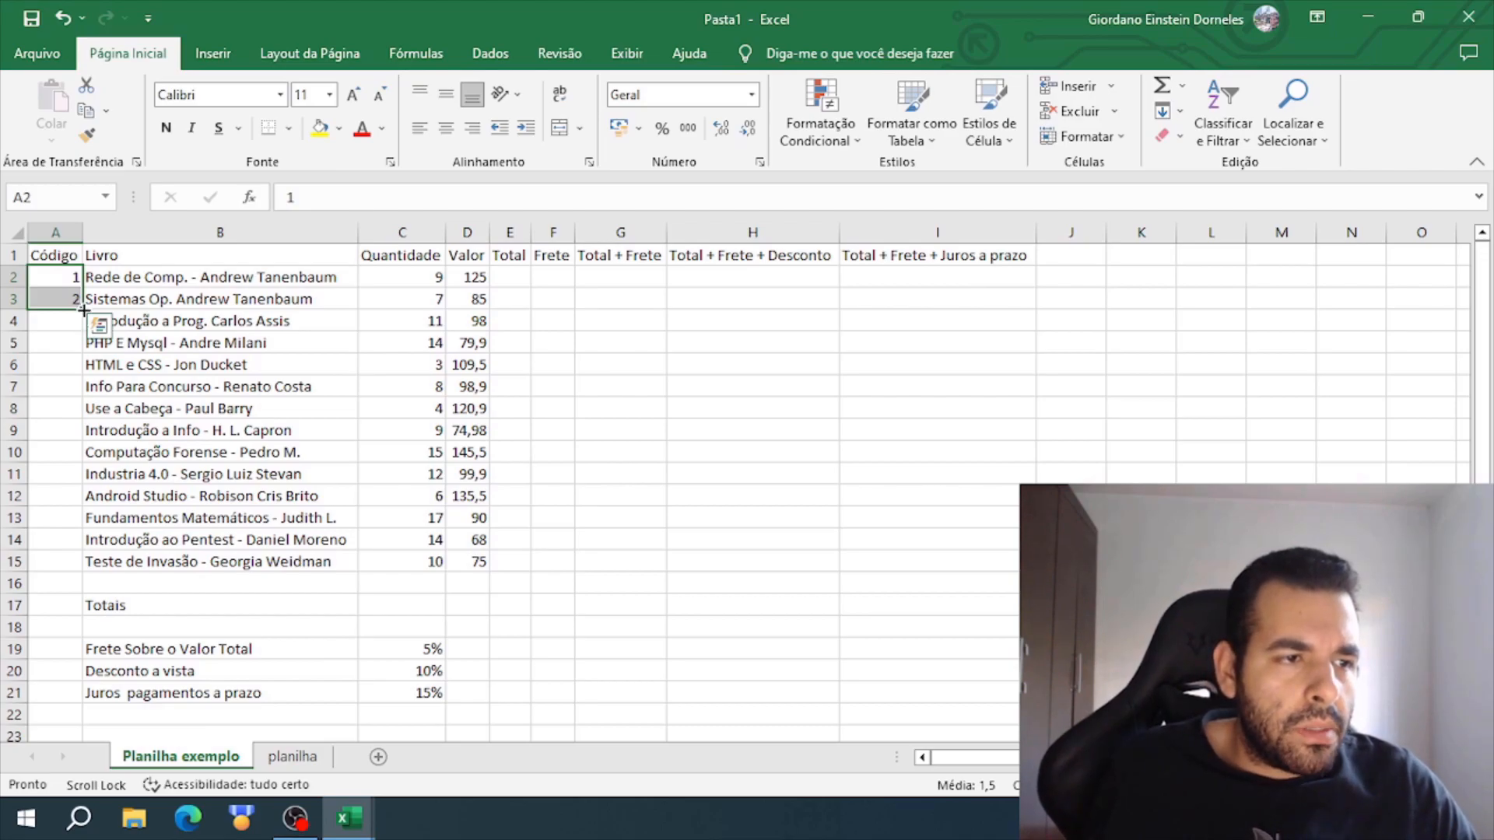
double_click(83, 310)
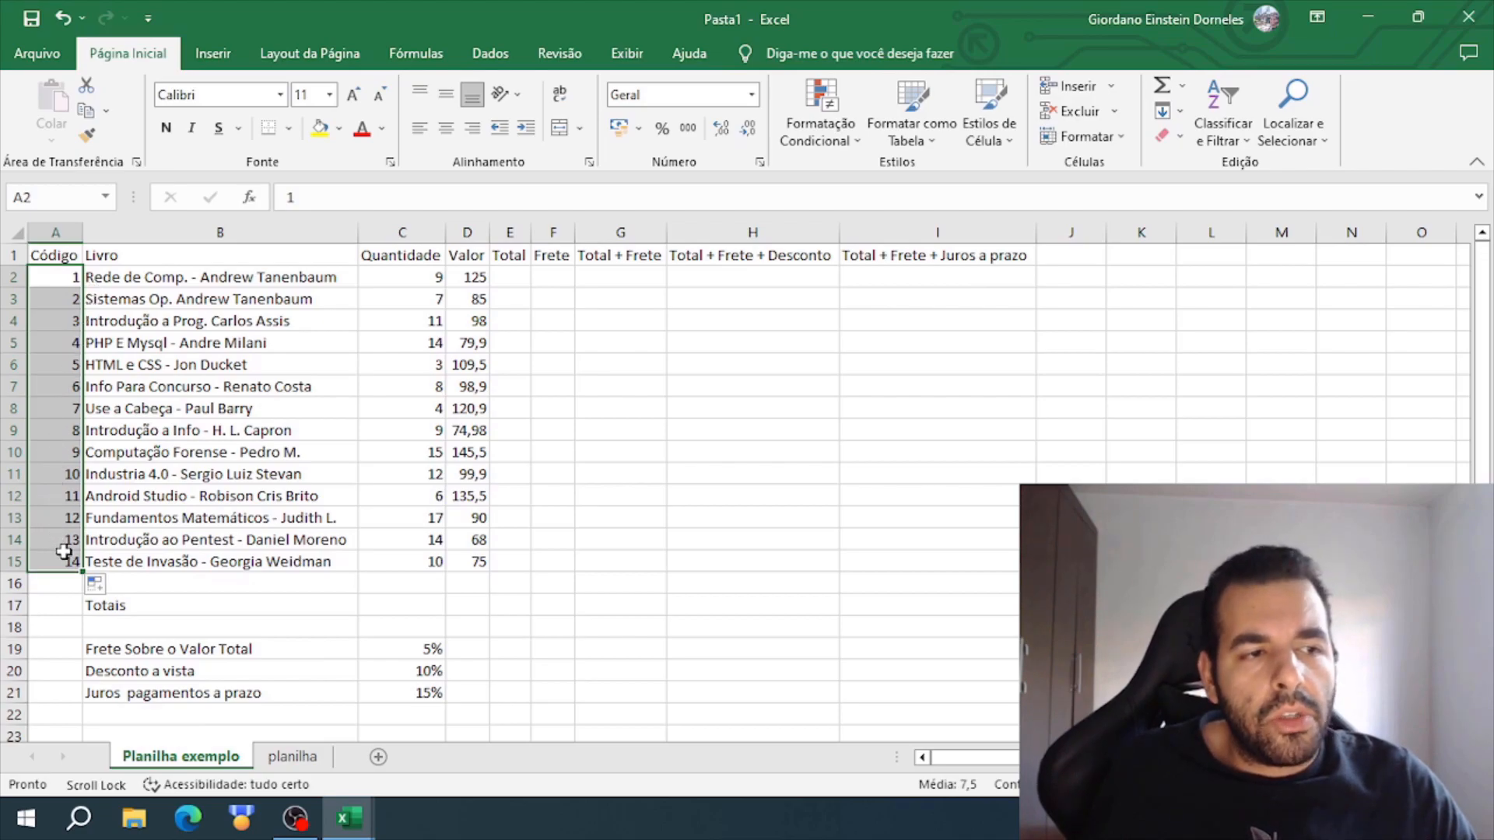
left_click(48, 639)
left_click(56, 278)
left_click(61, 300)
mouse_move(74, 276)
left_mouse_down()
mouse_move(74, 321)
mouse_move(78, 294)
left_mouse_up()
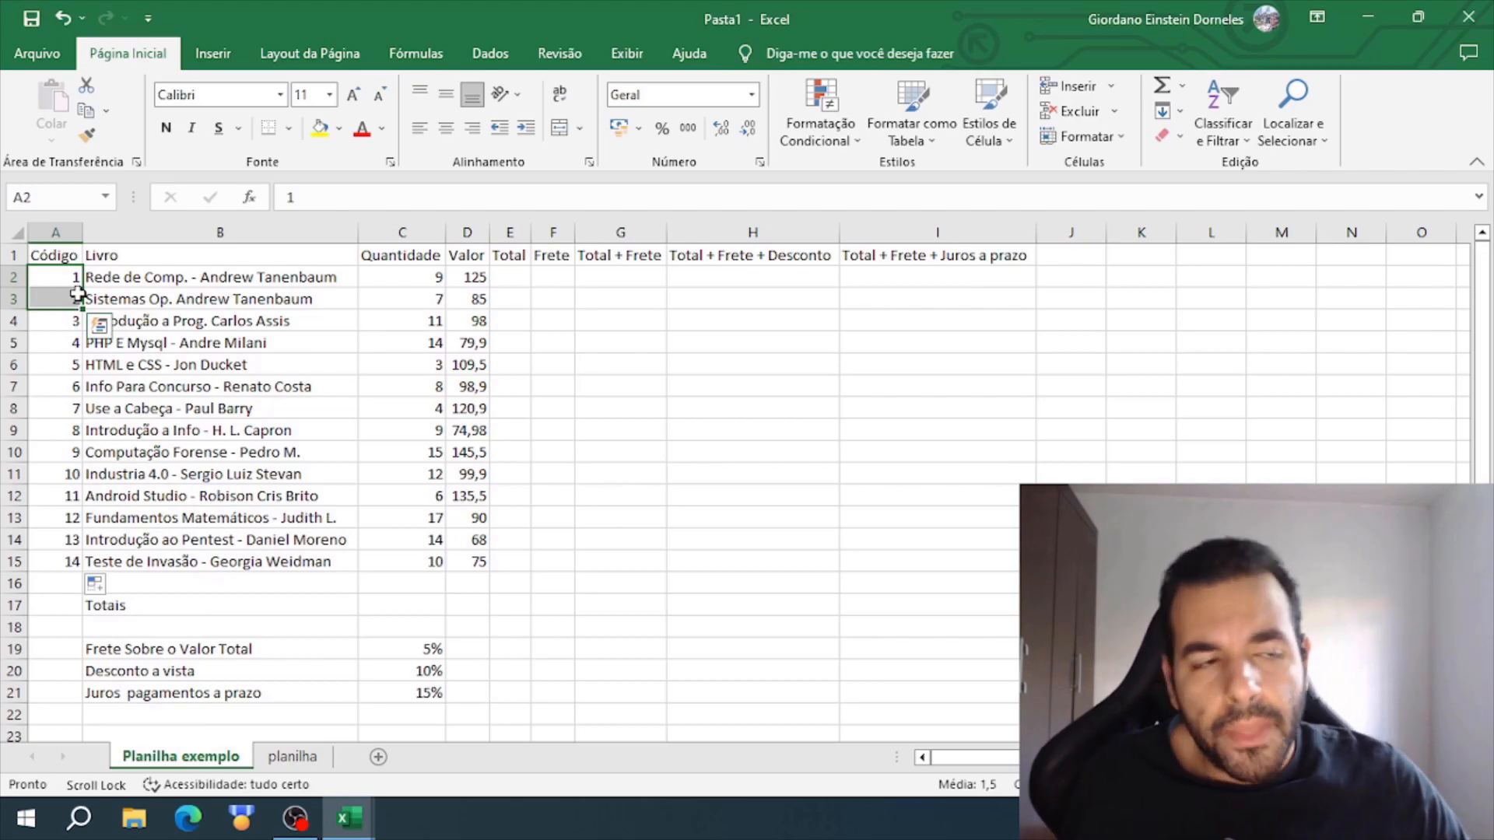
left_click(49, 369)
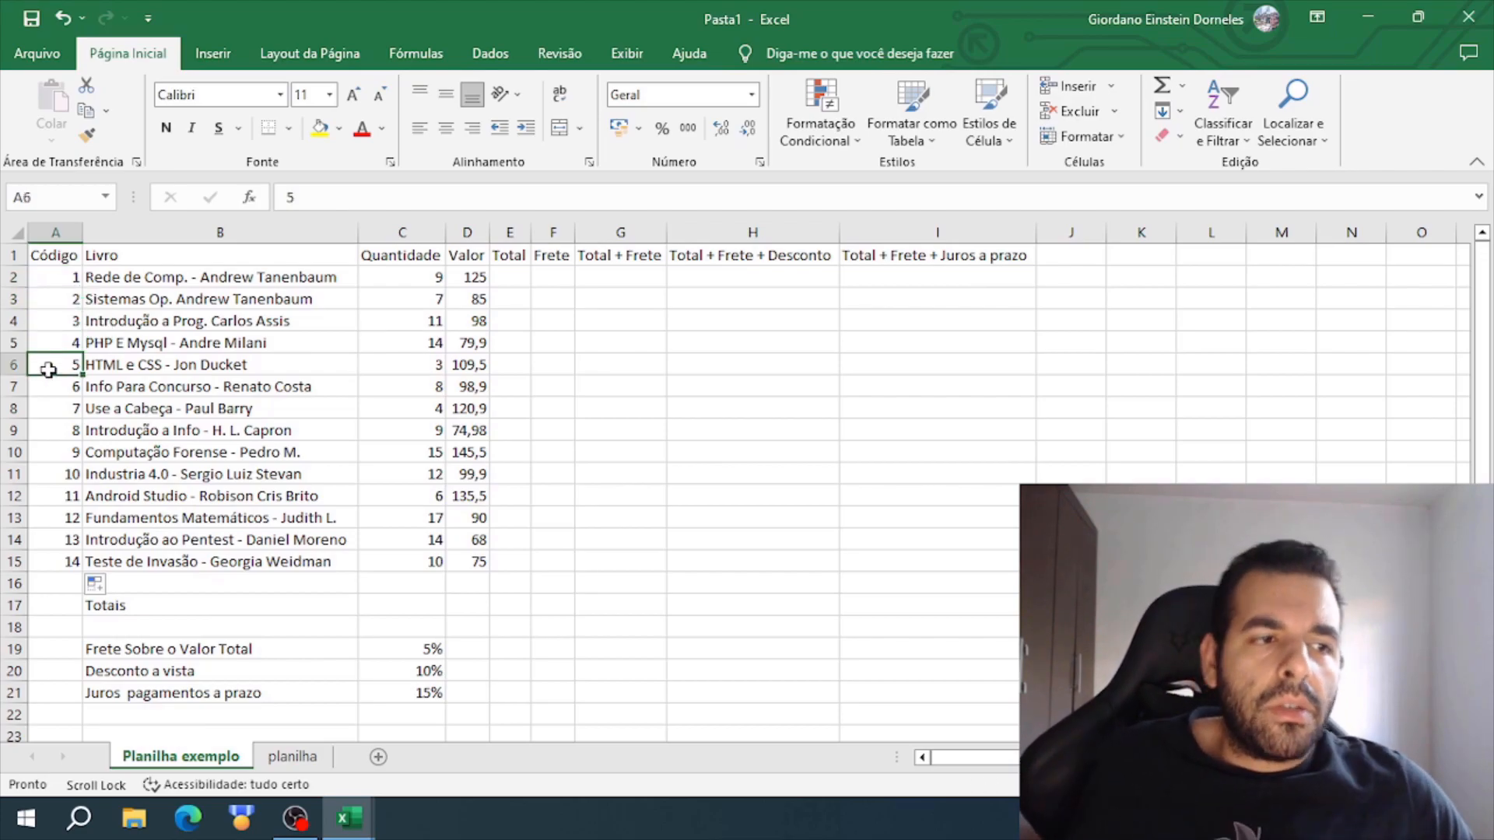
left_click(65, 282)
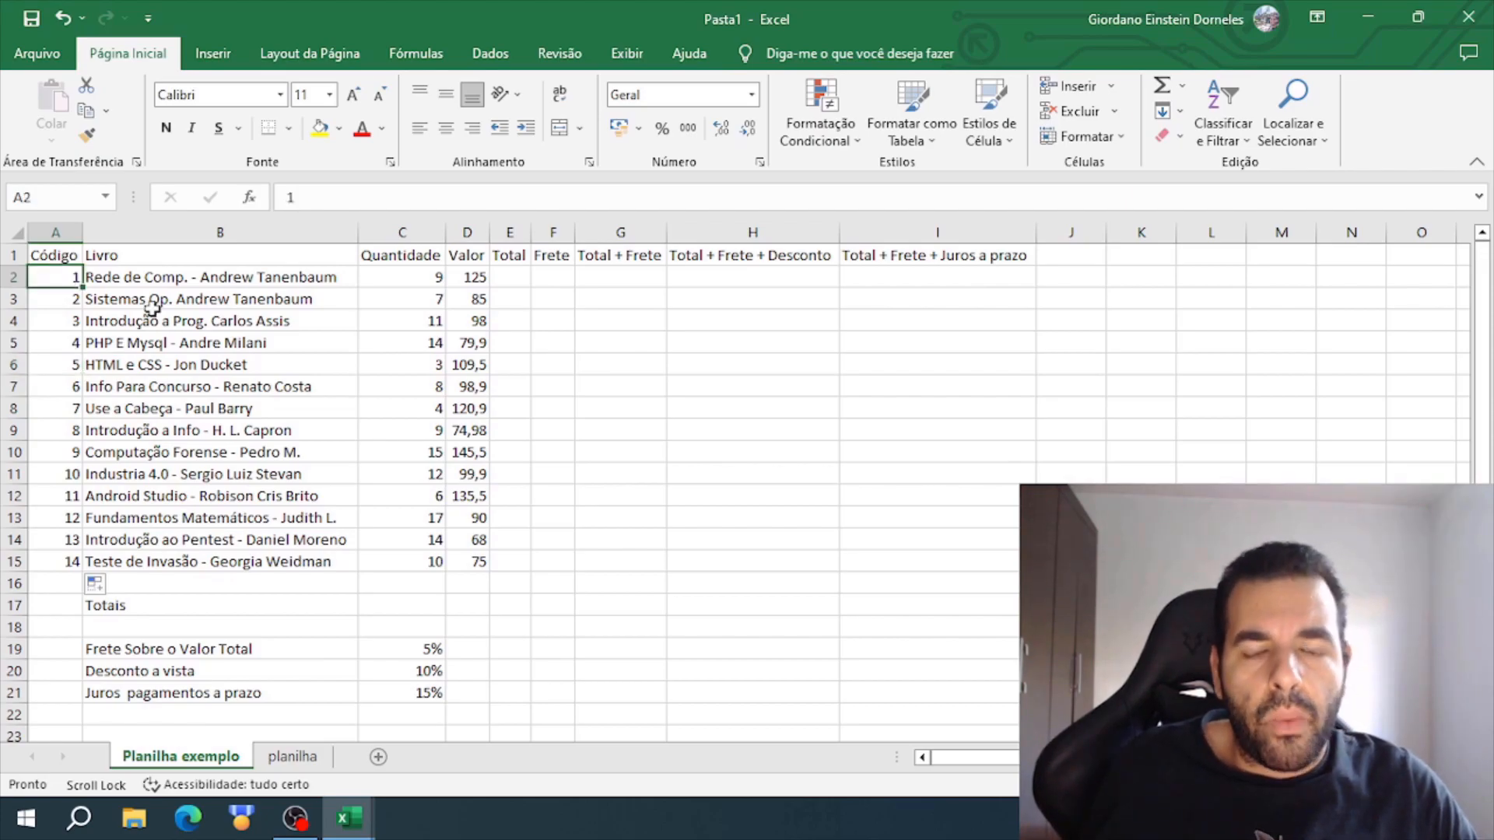
left_click(635, 277)
left_click_drag(635, 276, 581, 281)
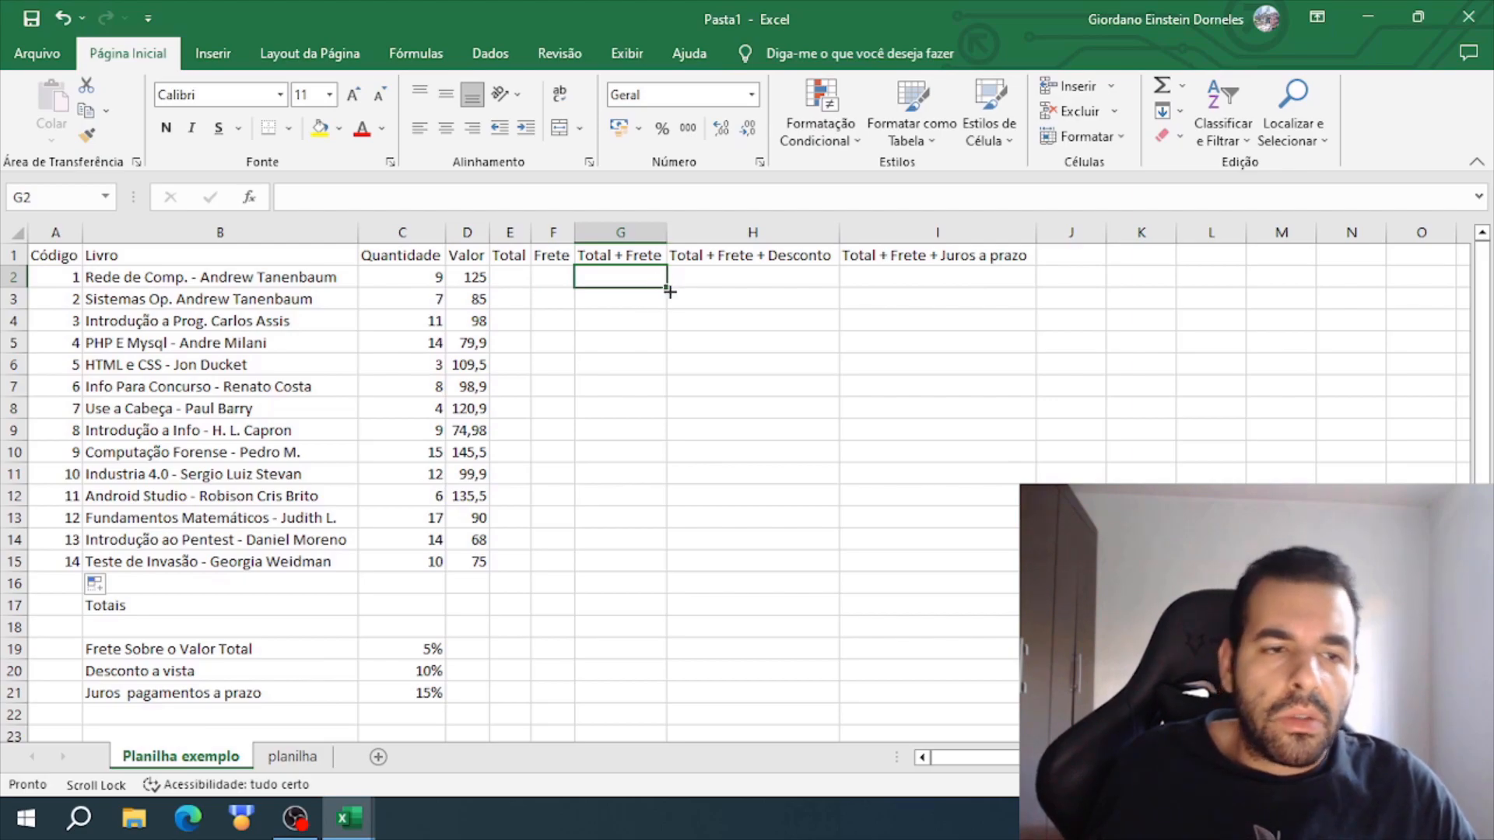
left_click_drag(426, 296, 623, 560)
left_click(750, 469)
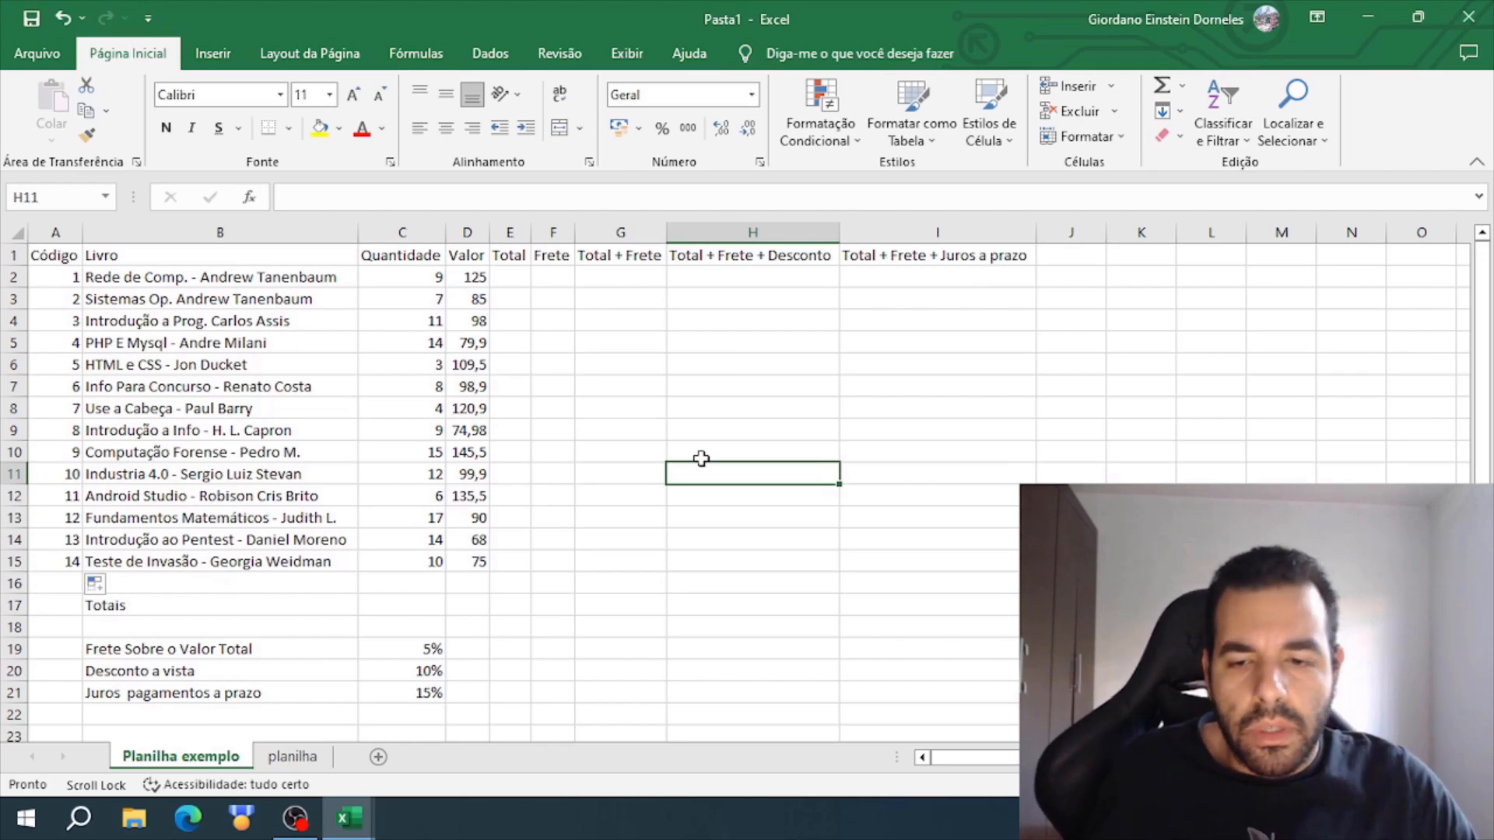
left_click(46, 277)
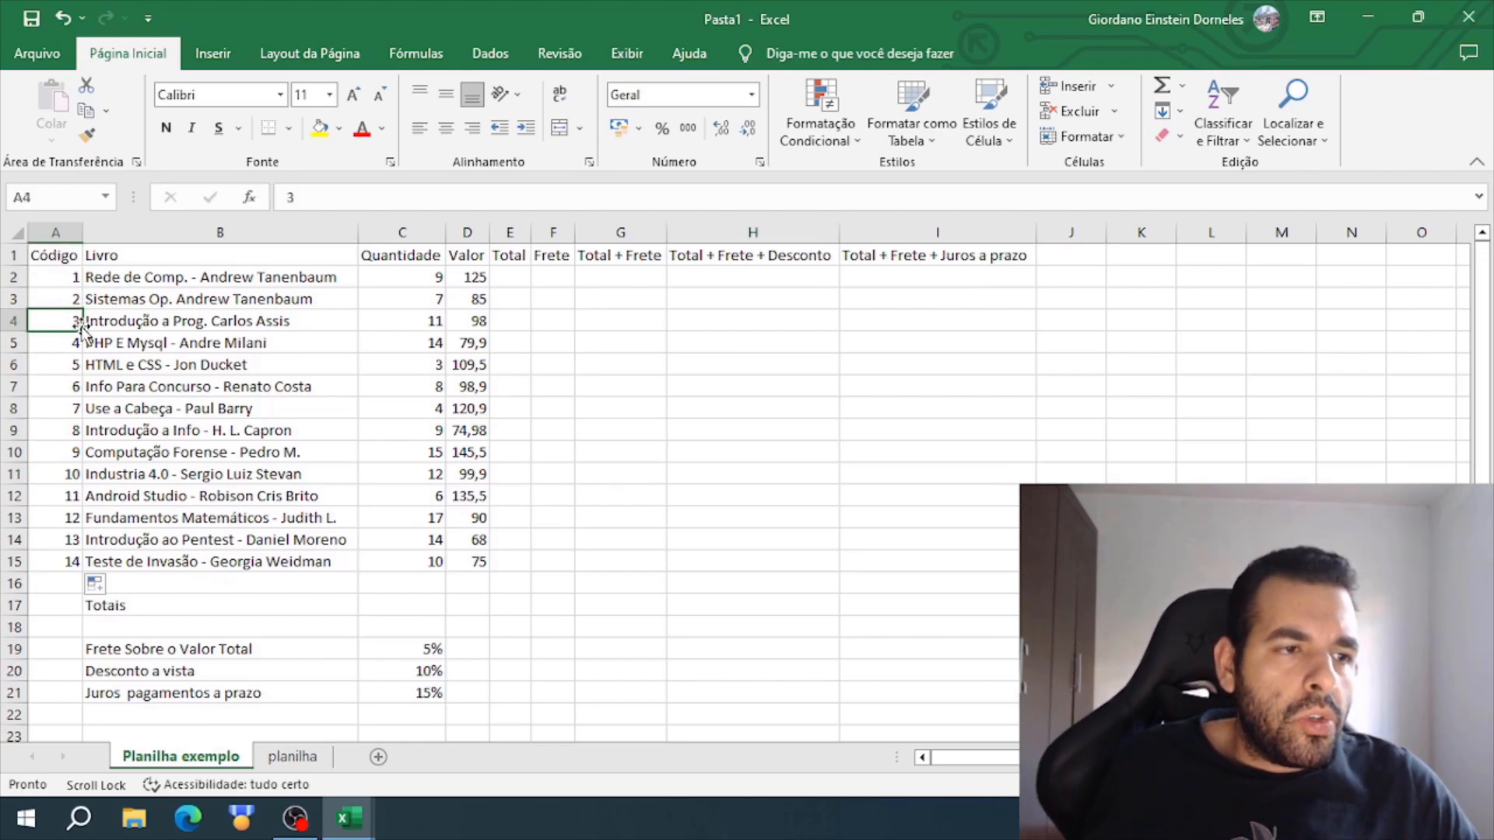
left_click(856, 411)
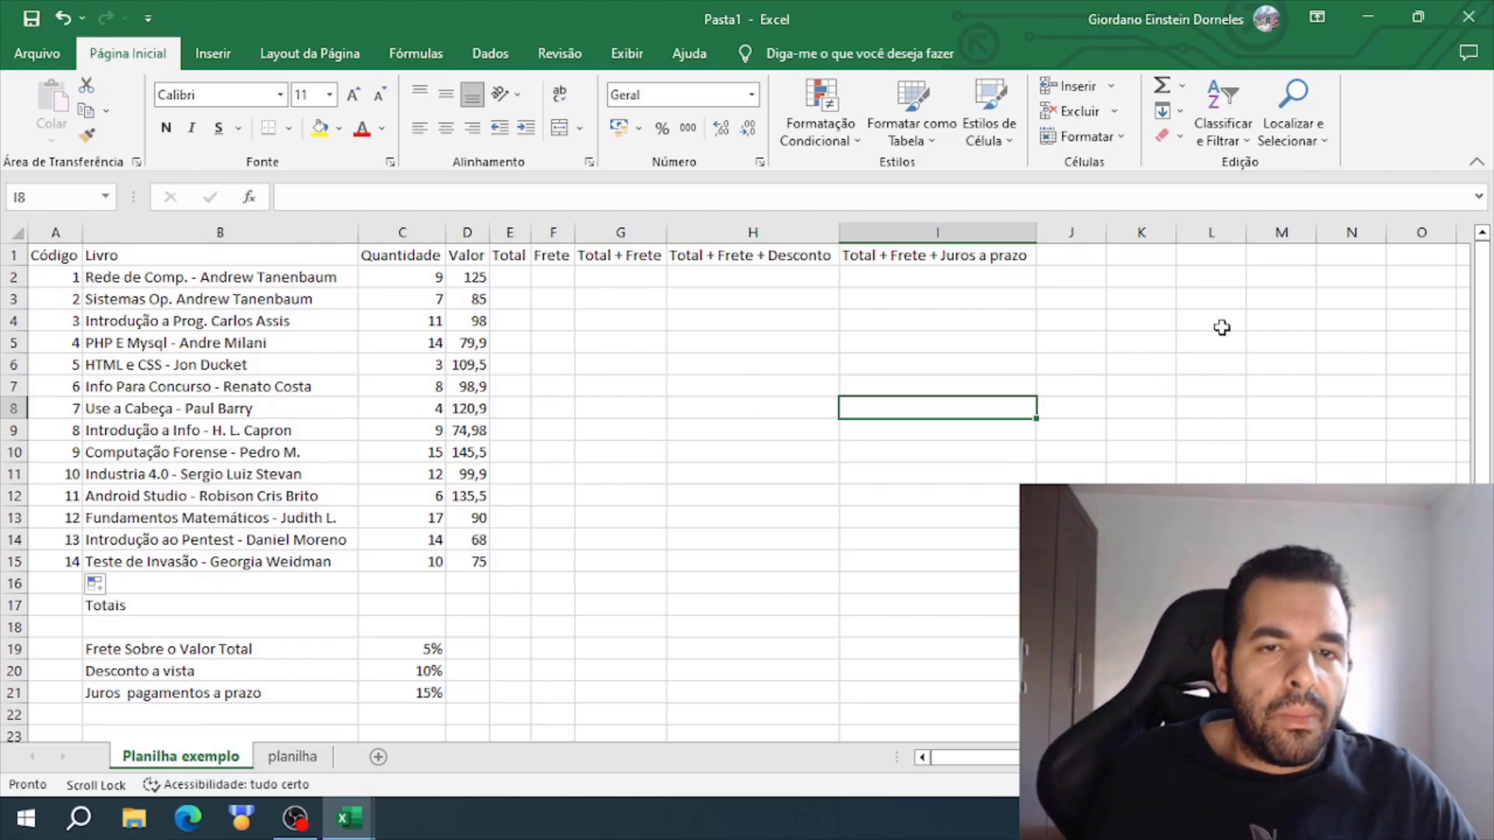
- Format the whole table range A1:I21 in Arial with font size 12
left_click(948, 255)
left_click_drag(947, 256, 38, 698)
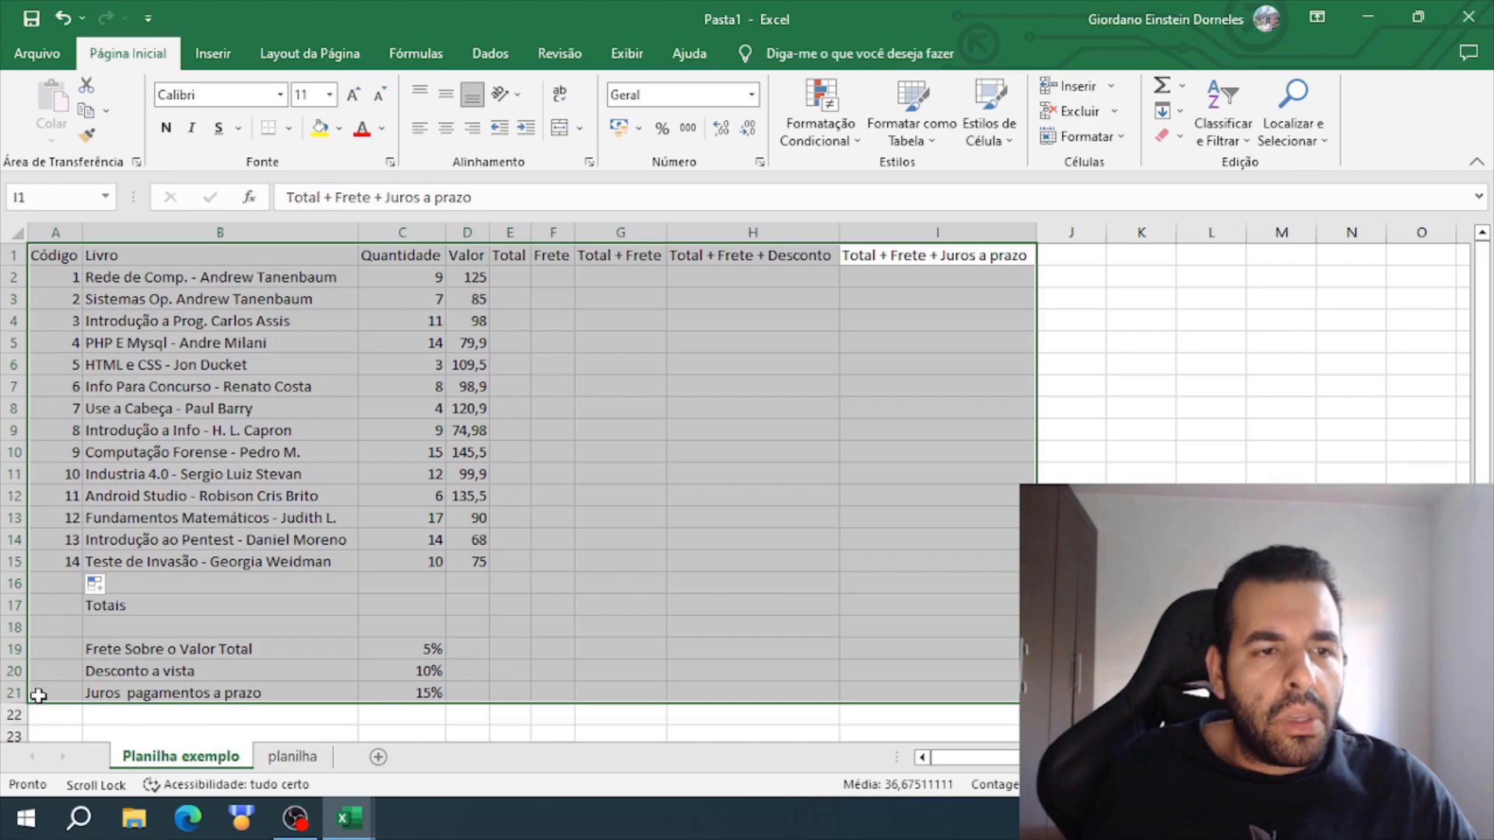
double_click(945, 255)
left_click(969, 311)
left_click_drag(987, 253, 7, 695)
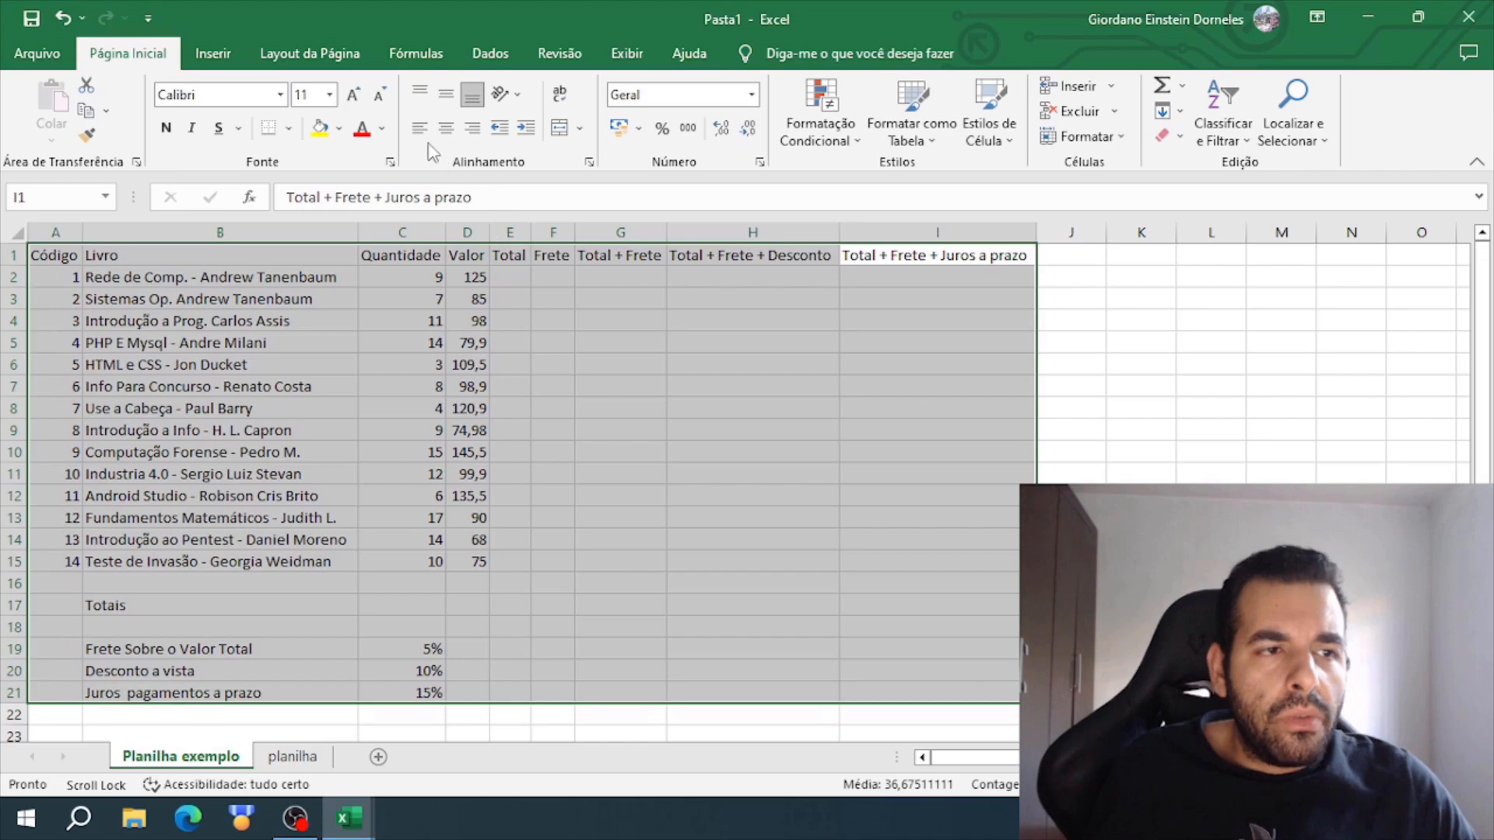
left_click(281, 95)
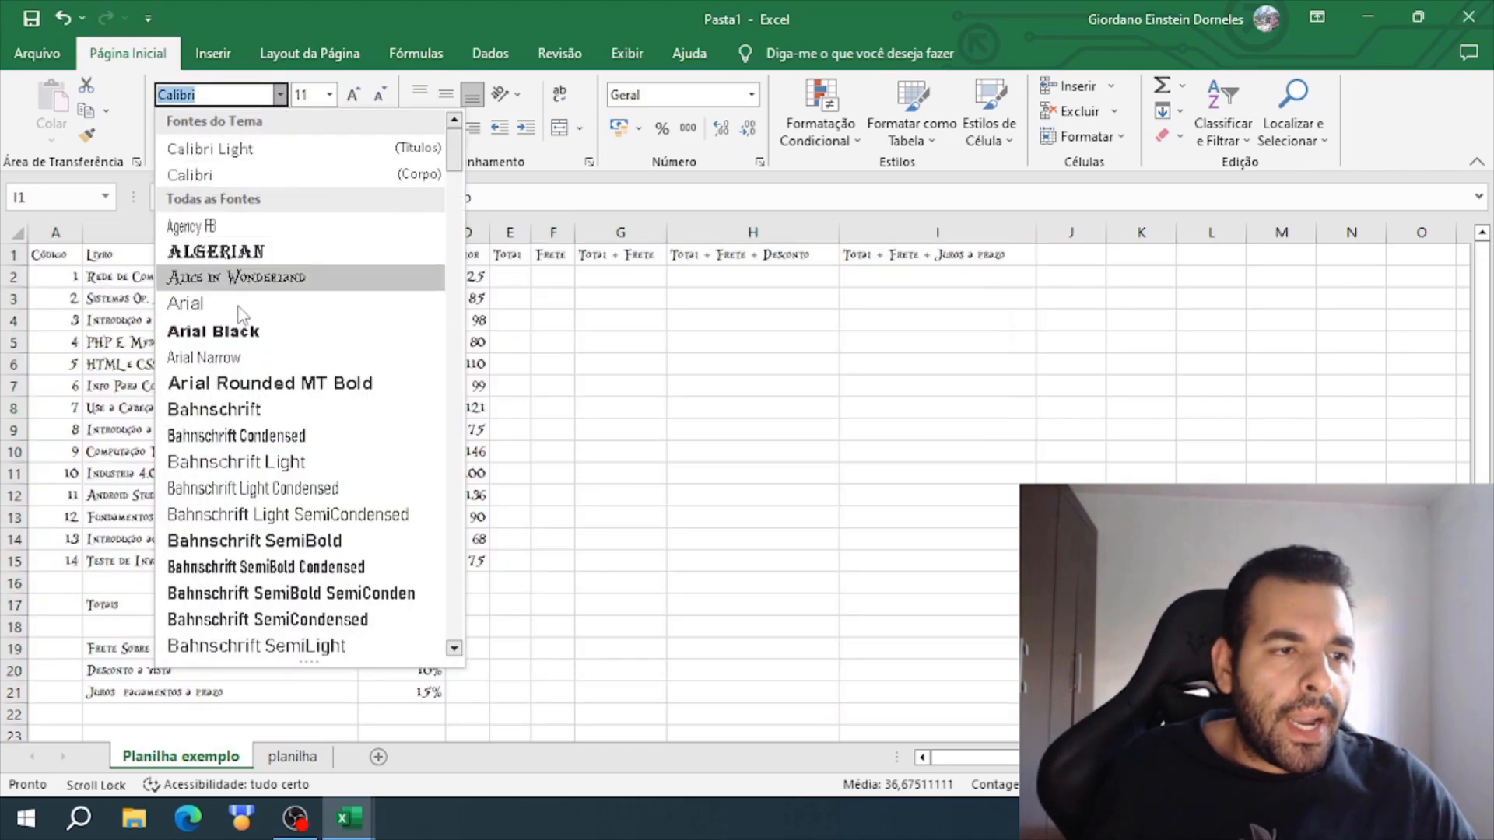
left_click(185, 298)
left_click(354, 97)
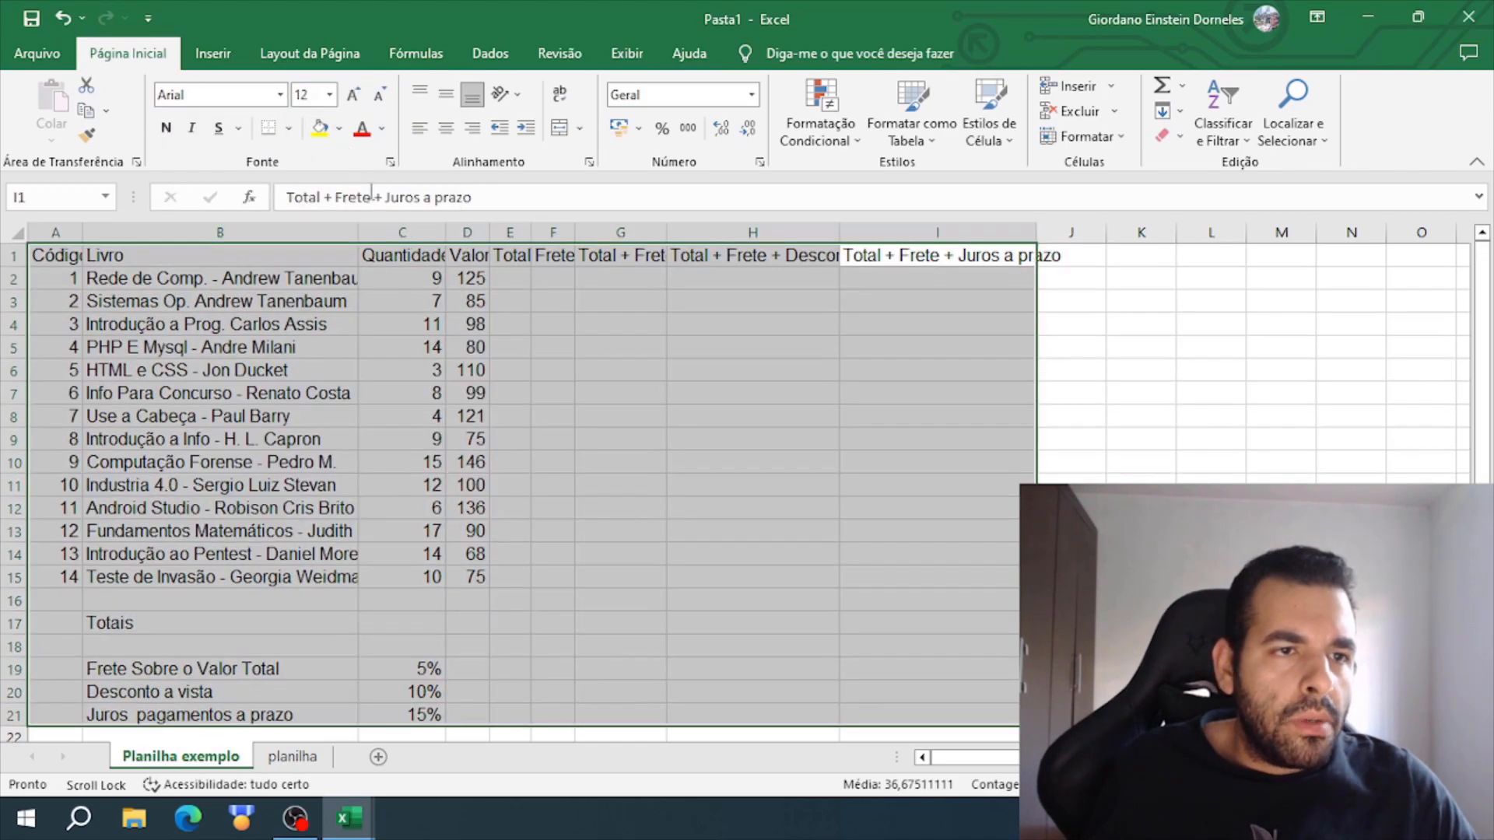
left_click(610, 410)
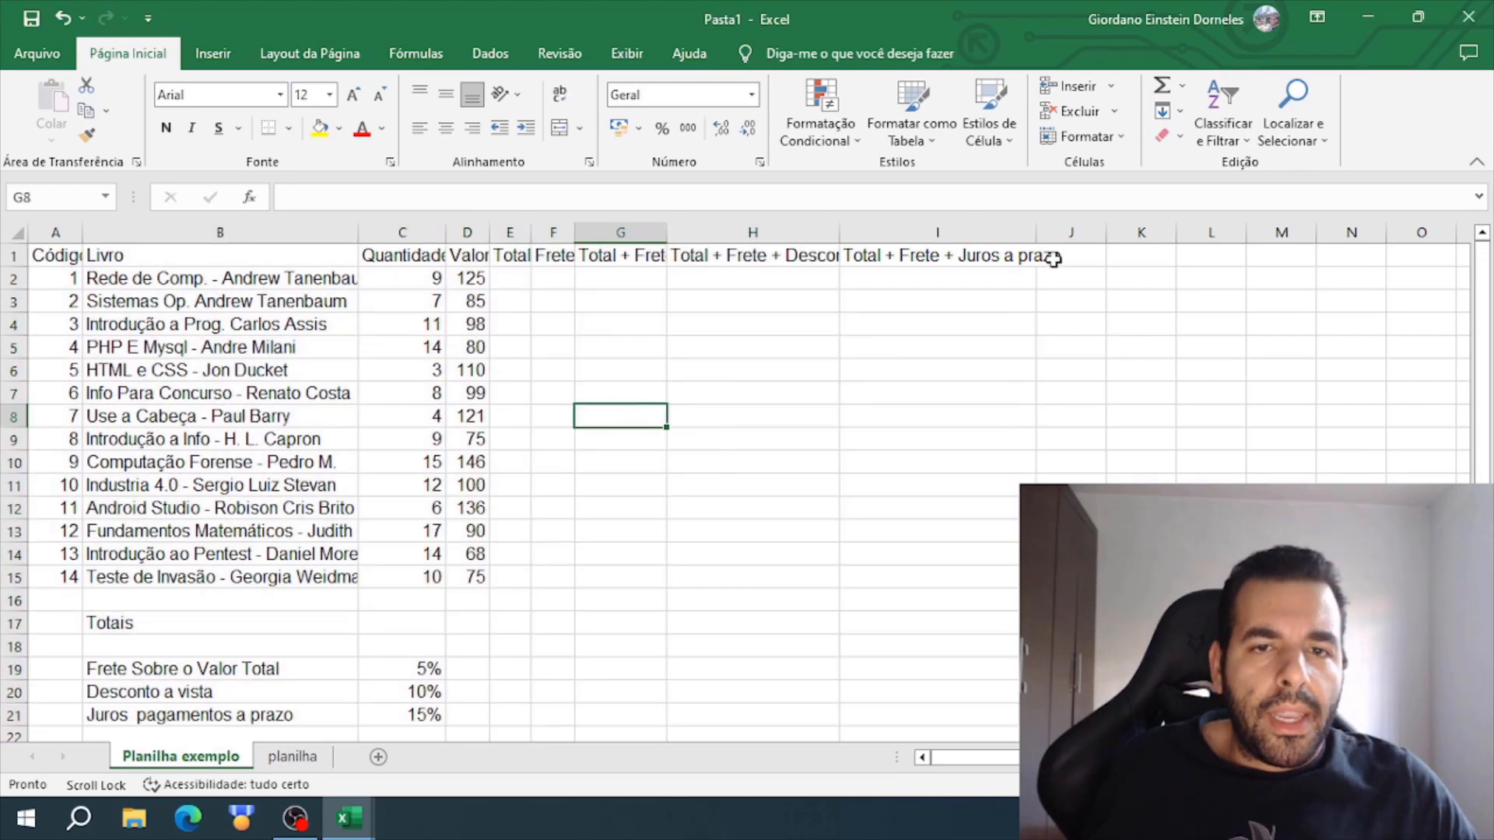
- AutoFit column I to its heading, and center and bold the header row A1:I1
double_click(1035, 232)
left_click(923, 259)
left_click_drag(923, 259, 35, 254)
left_click(956, 295)
left_click_drag(895, 258, 30, 253)
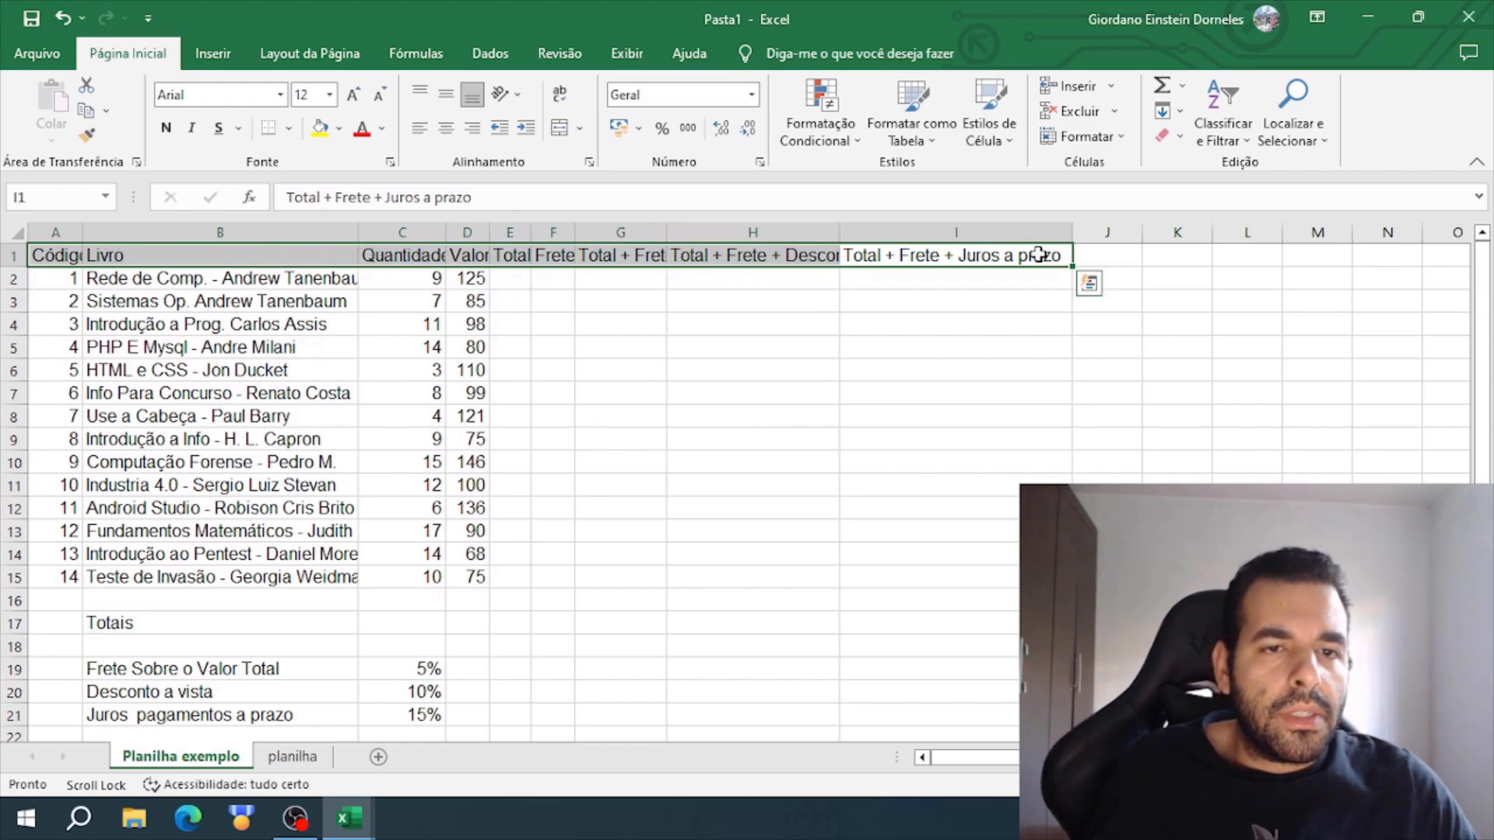
left_click(447, 131)
left_click(168, 130)
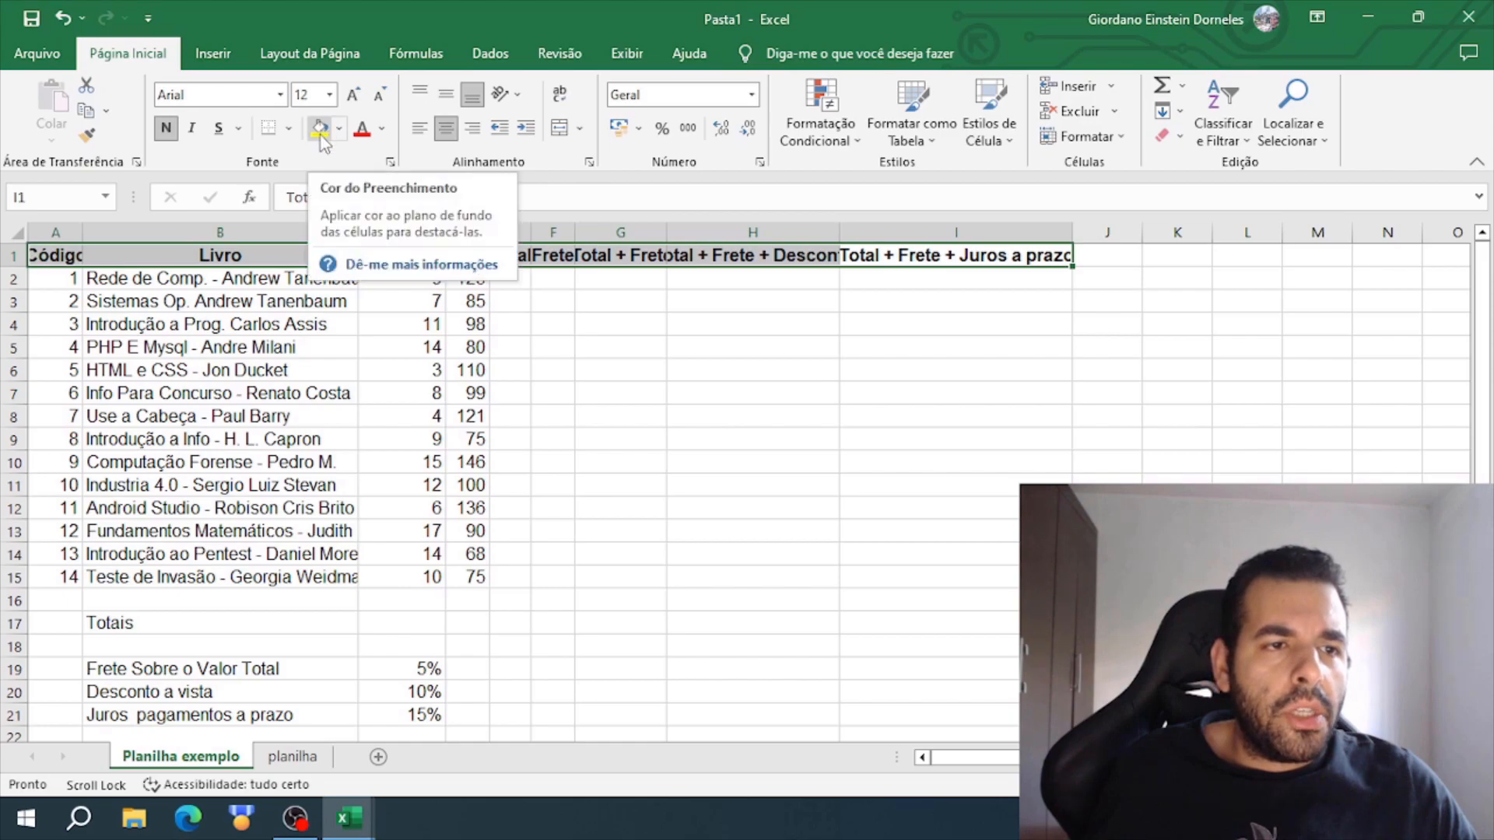
- Fill the header row A1:I1 with a lighter blue theme color
left_click(339, 128)
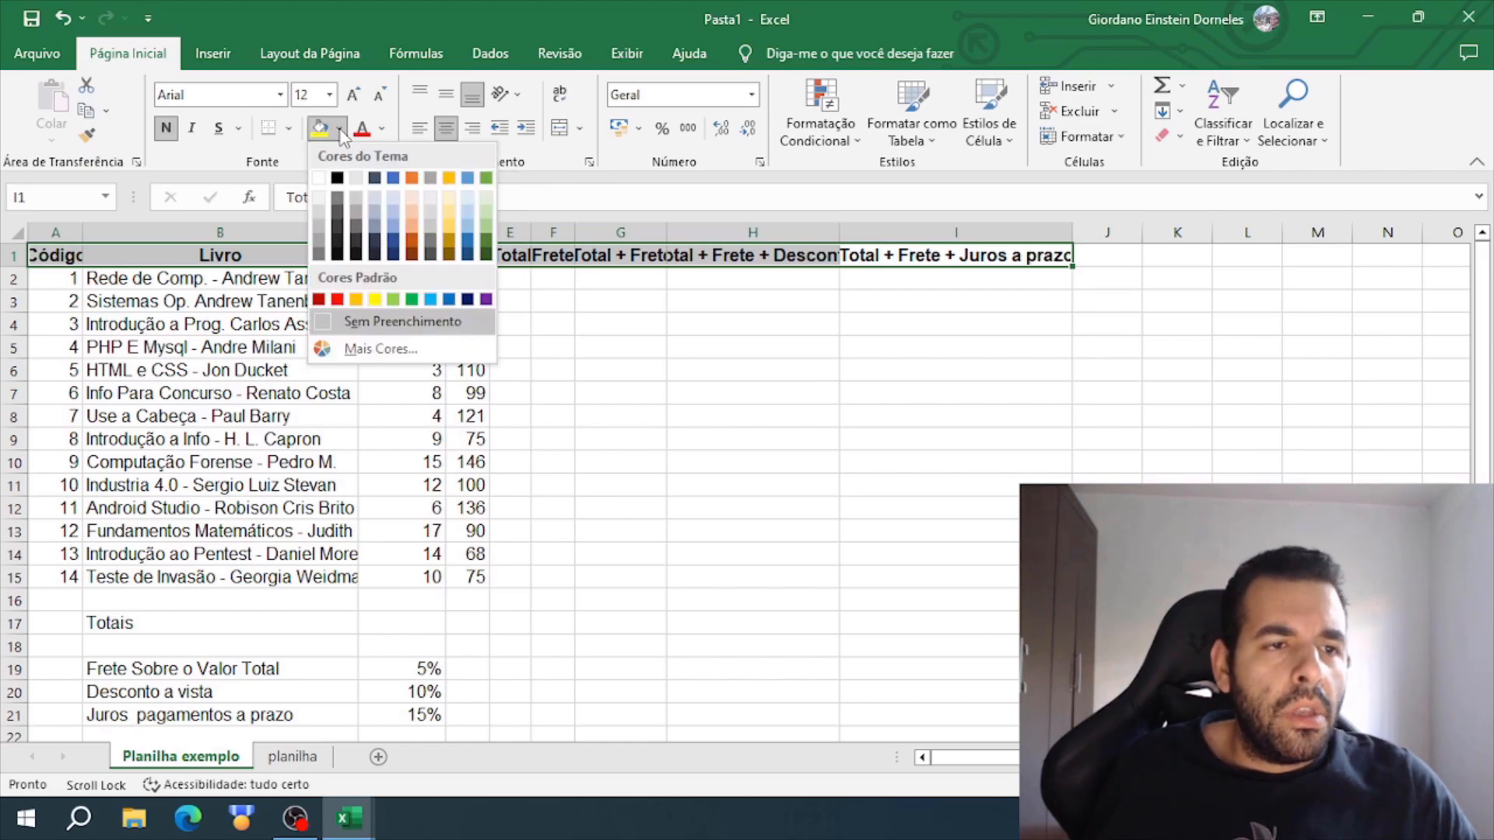
left_click(399, 224)
left_click(825, 346)
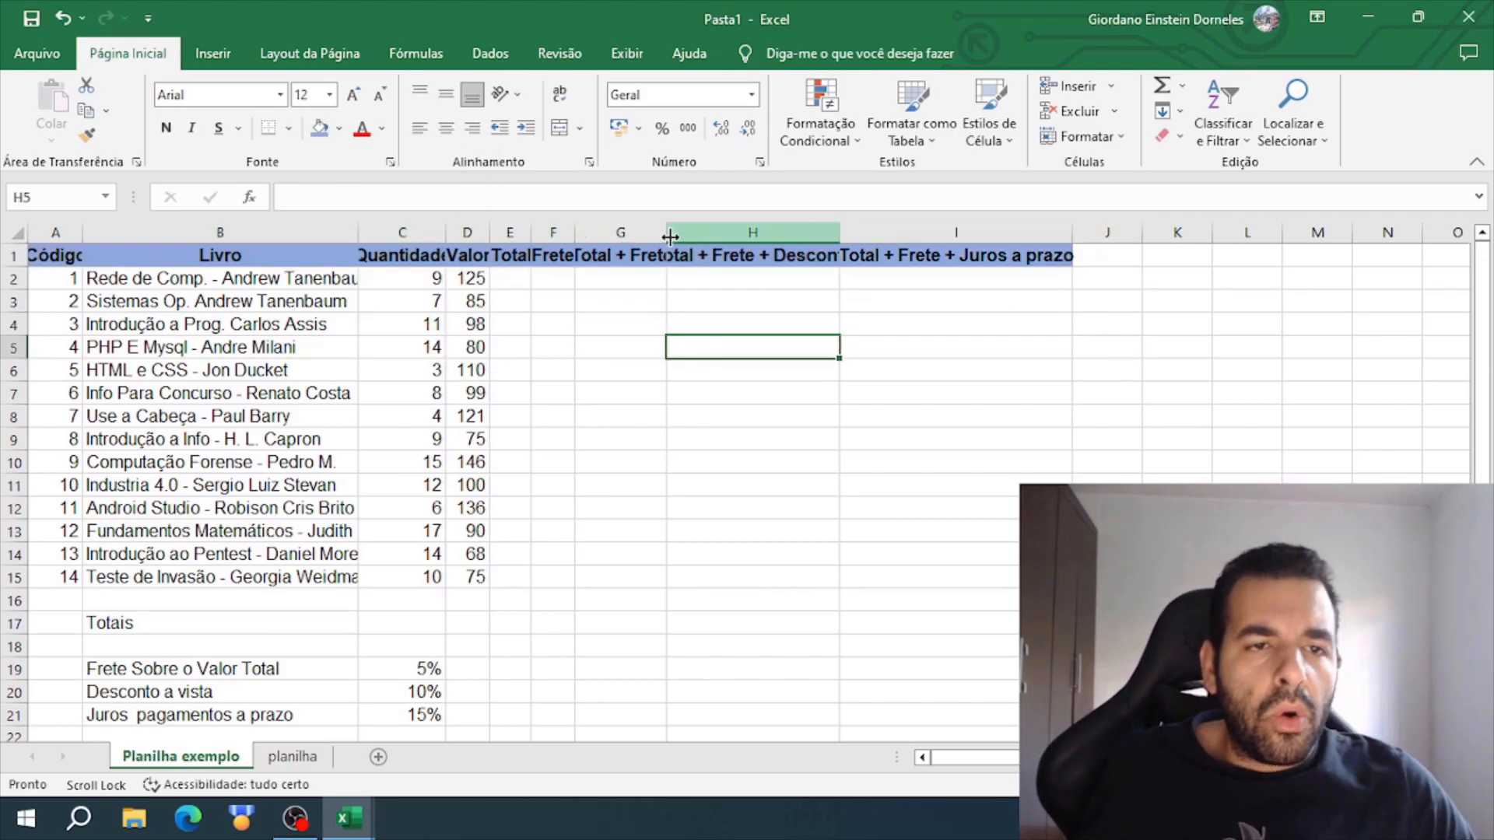
- AutoFit the widths of columns B through I to their contents
double_click(574, 231)
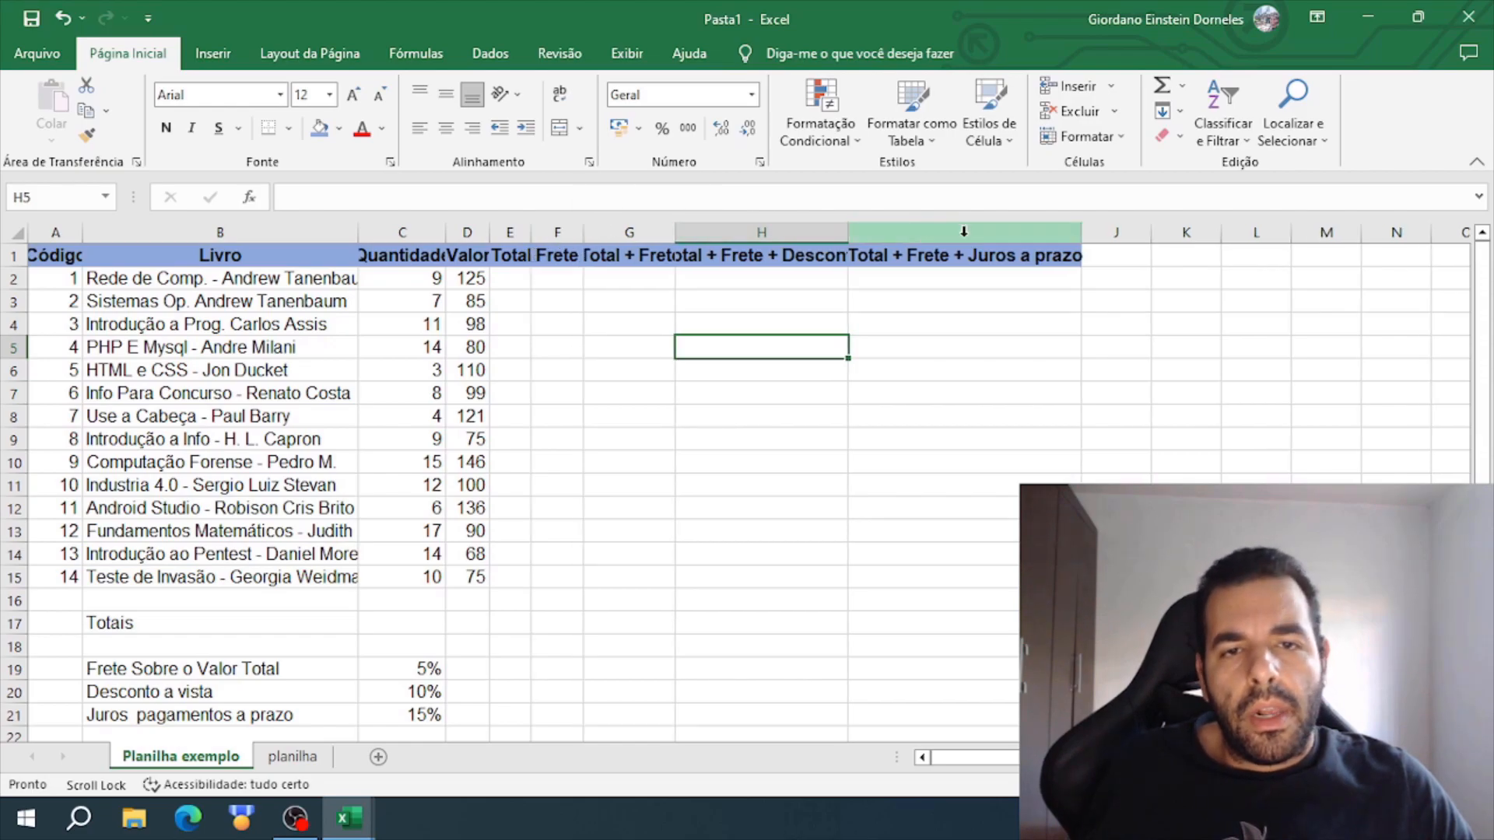
double_click(1075, 236)
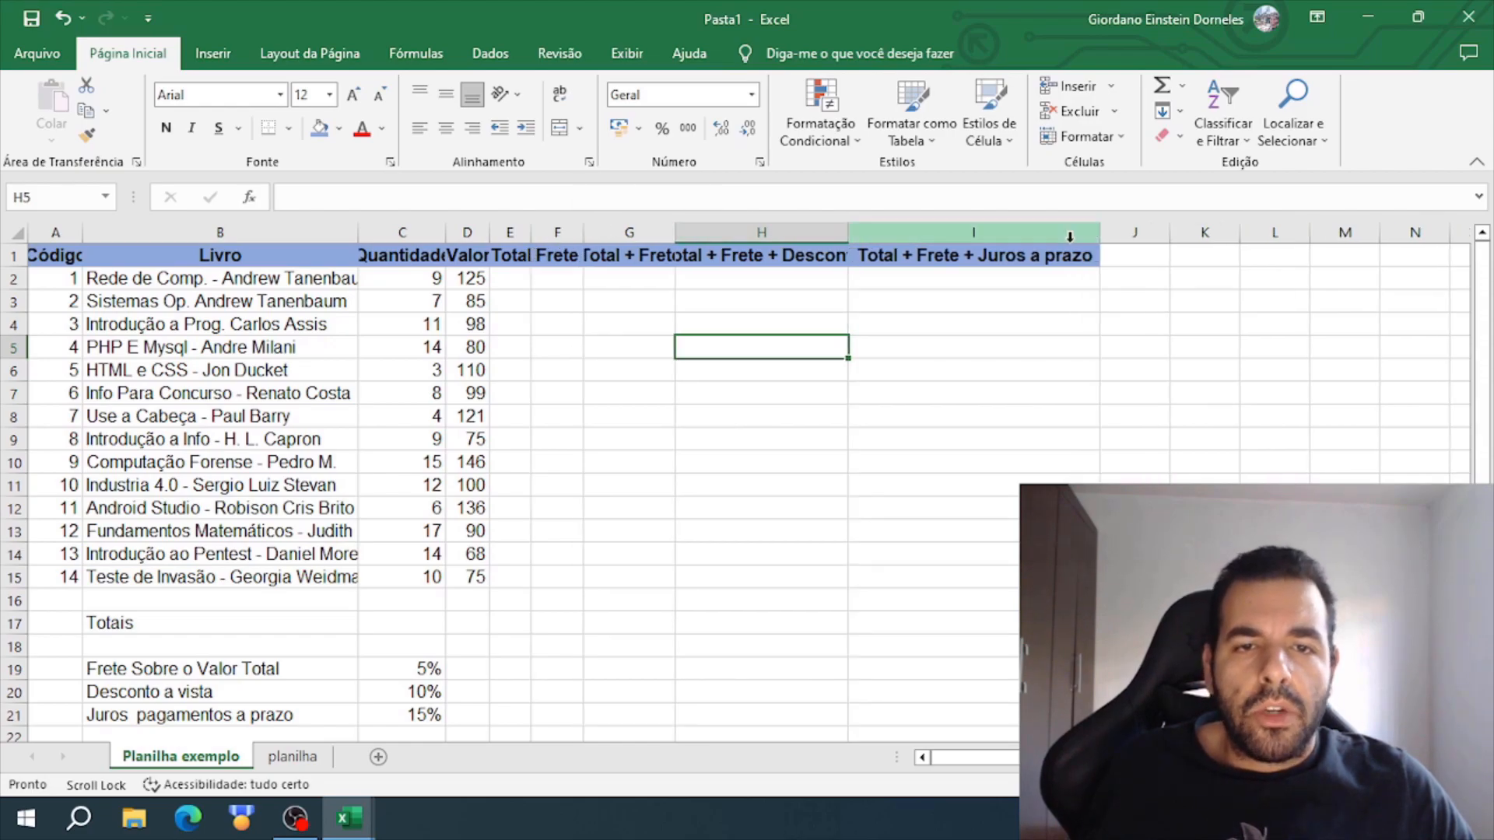
double_click(848, 233)
double_click(675, 233)
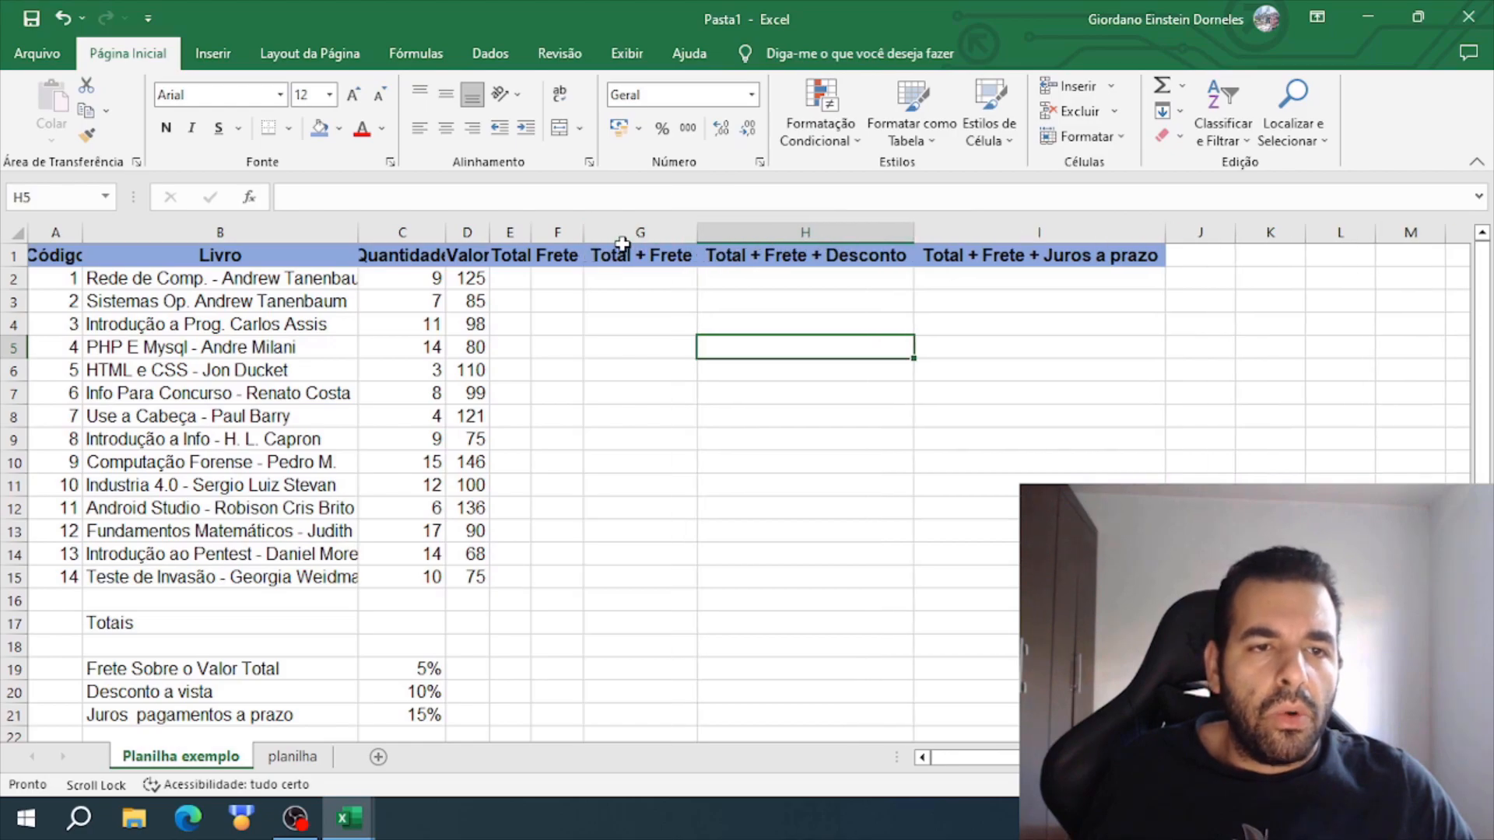
double_click(531, 232)
double_click(489, 231)
double_click(446, 232)
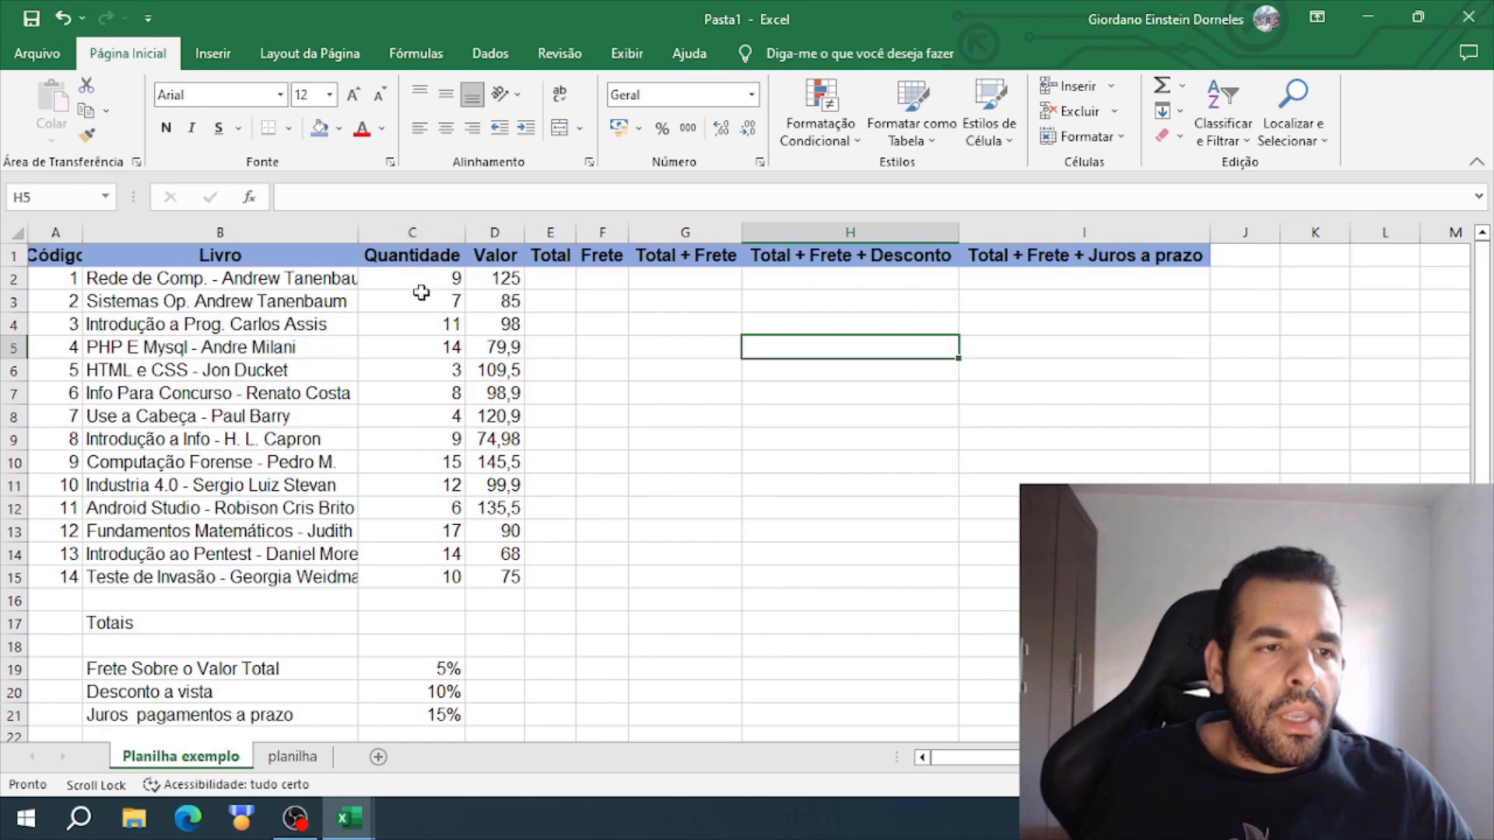
left_click_drag(365, 236, 235, 237)
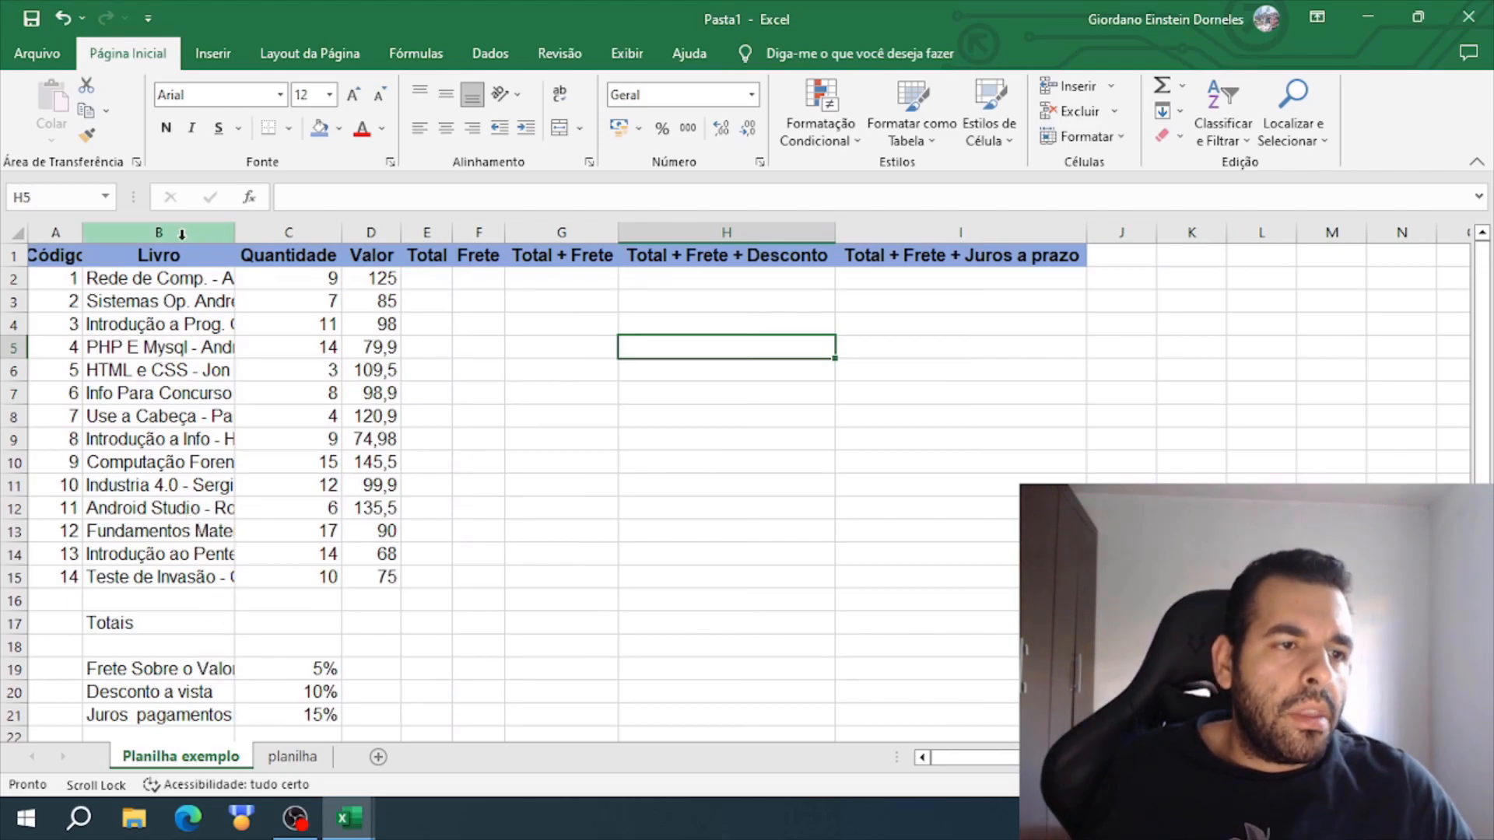
double_click(234, 235)
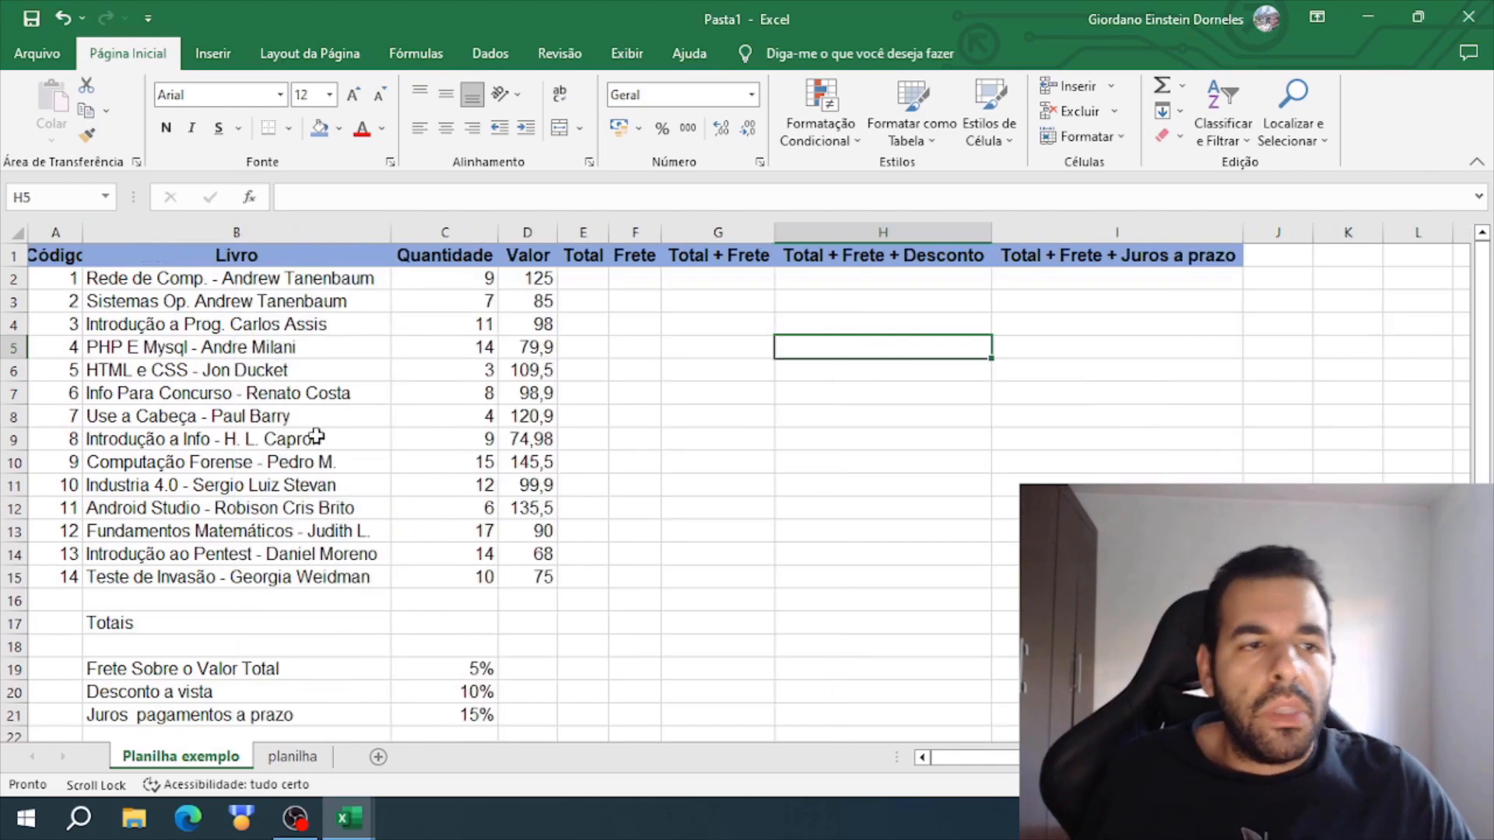
- AutoFit column A to its heading, then center and bold the codes in A2:A15
double_click(83, 233)
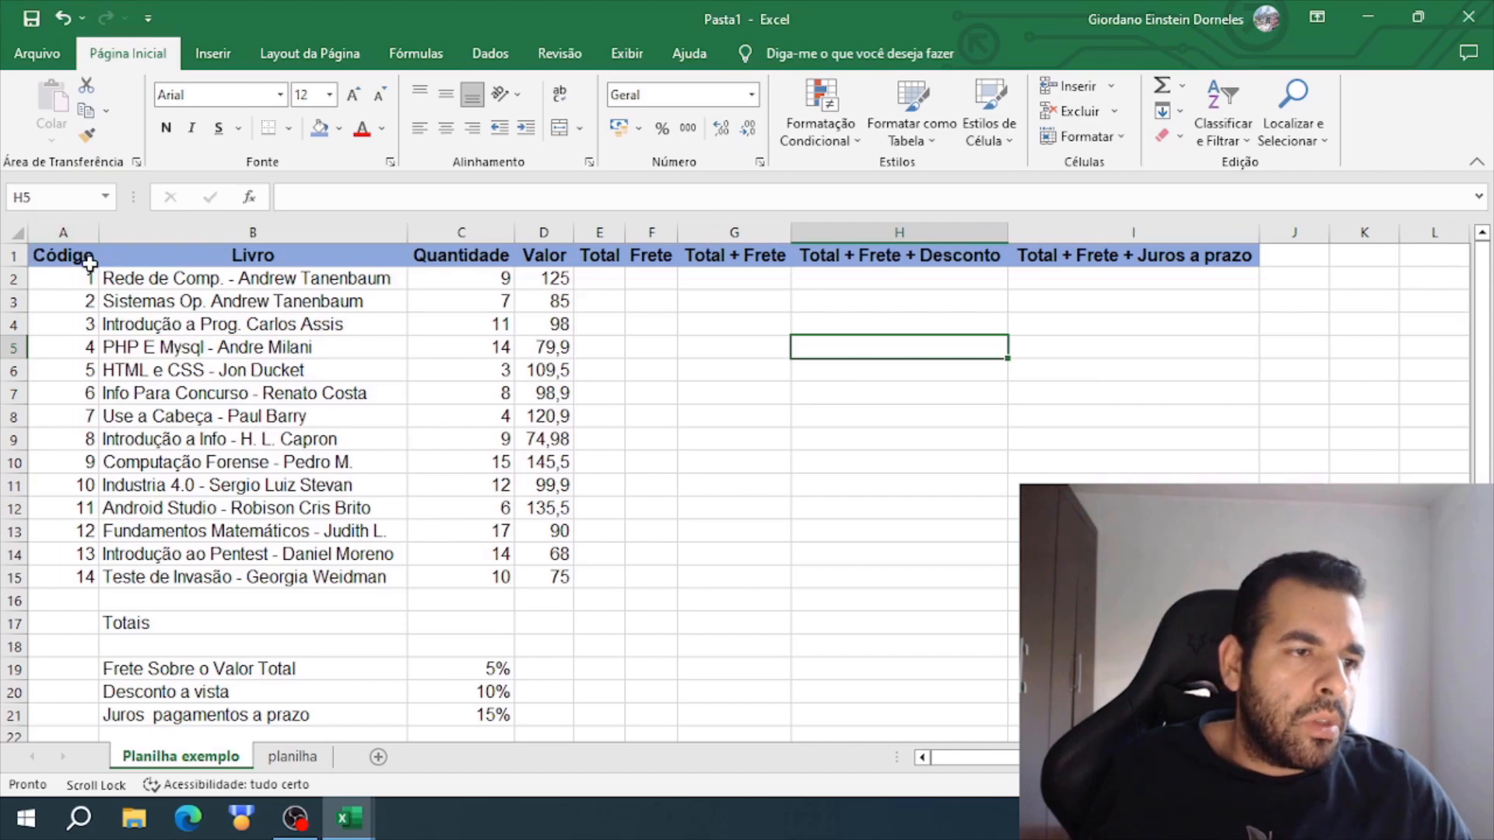
mouse_move(86, 584)
left_mouse_down()
mouse_move(83, 279)
mouse_move(54, 270)
mouse_move(80, 580)
left_mouse_up()
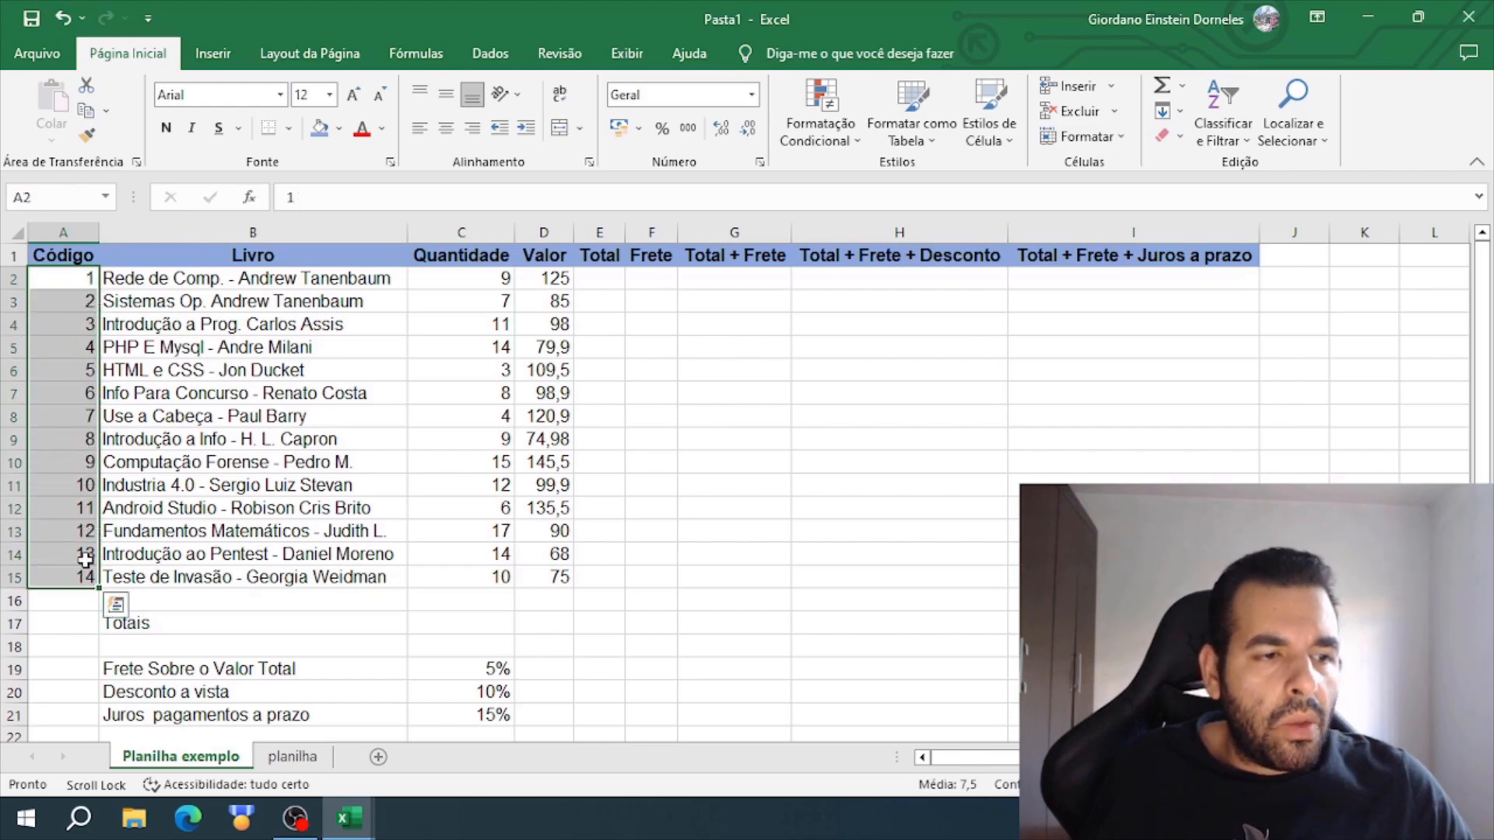
left_click(447, 129)
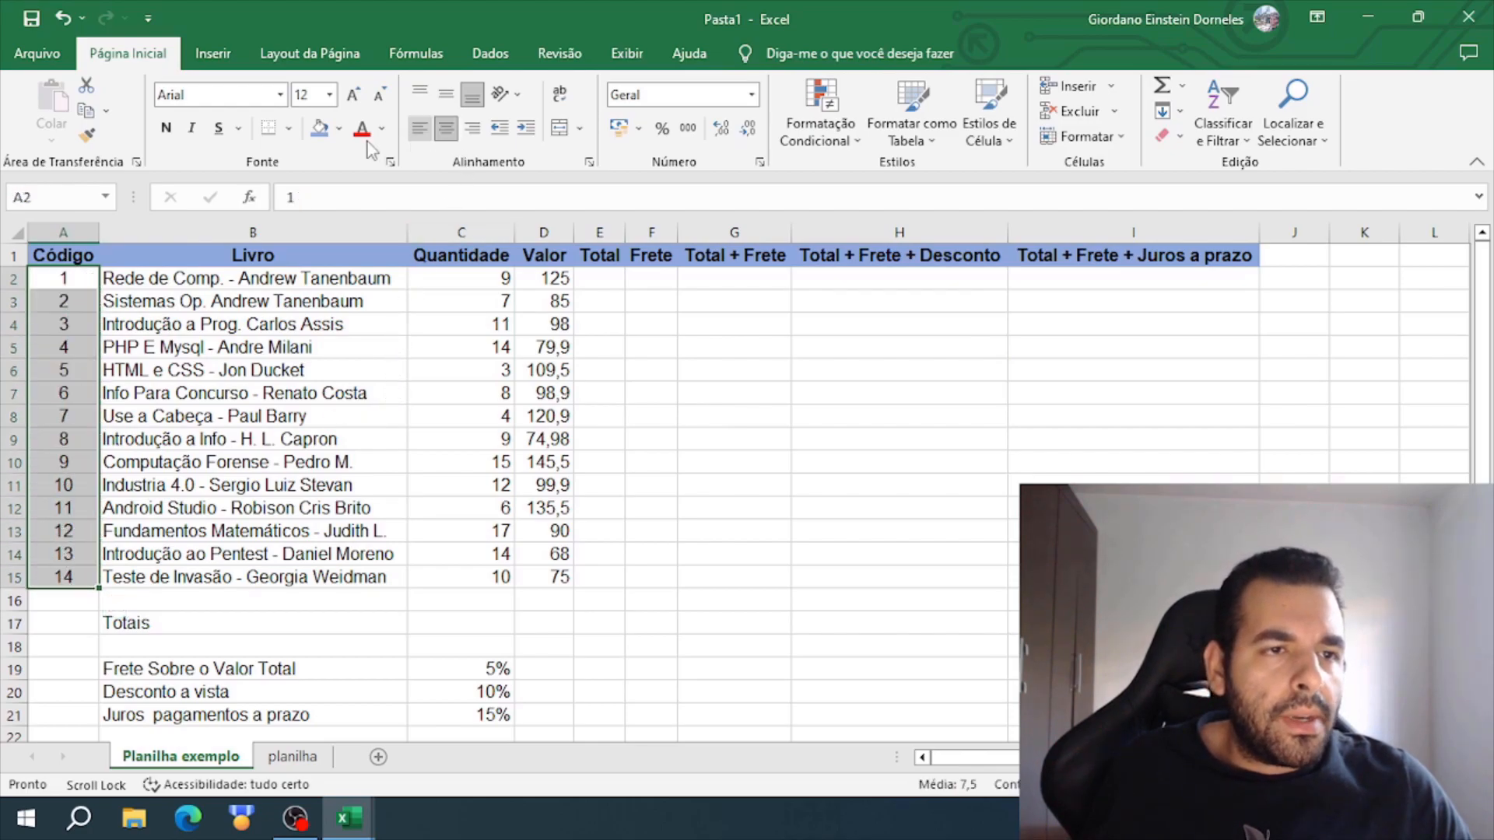
left_click(166, 129)
left_click(829, 575)
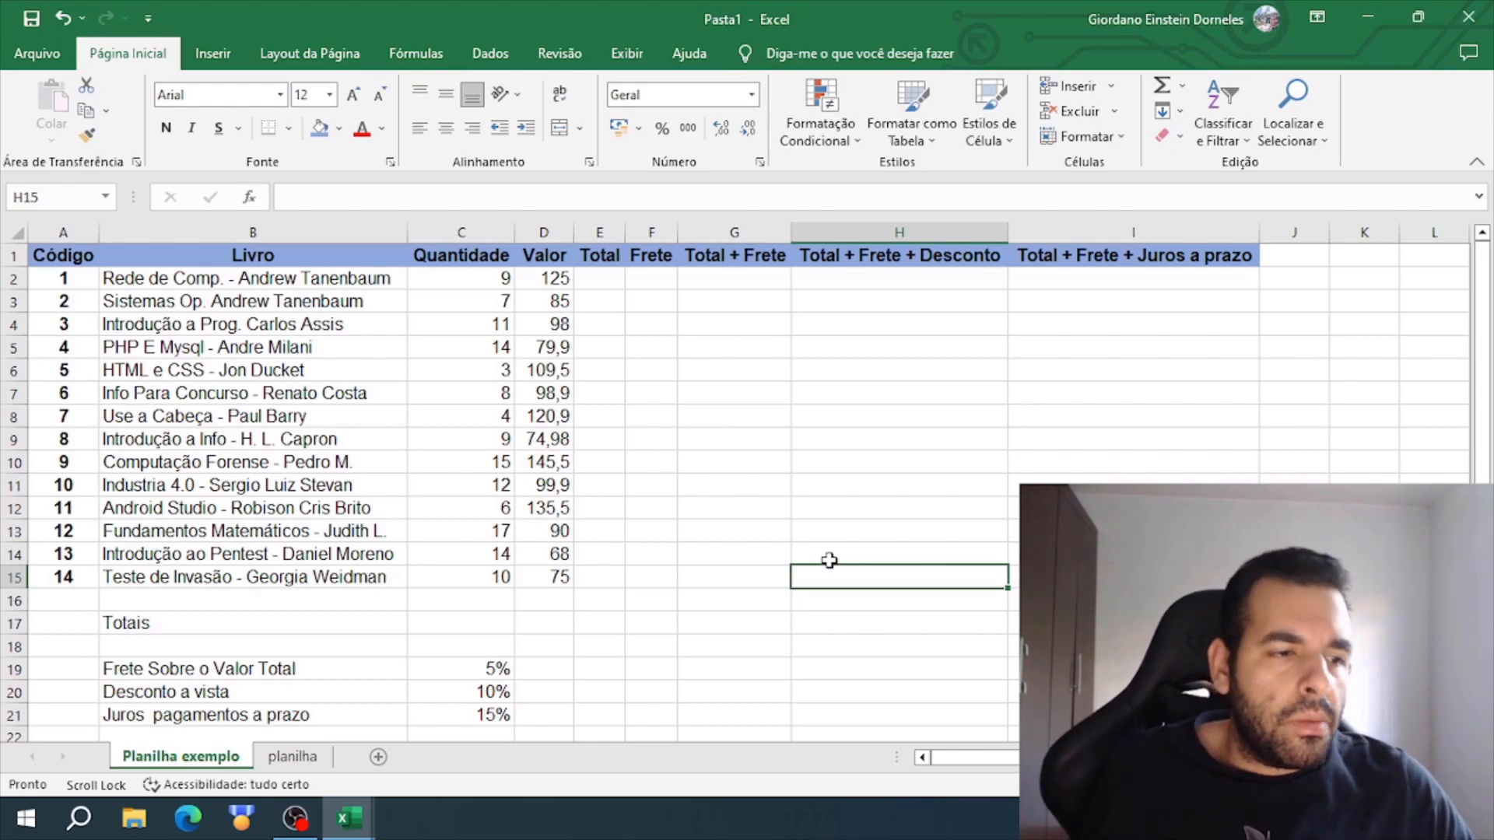
left_click_drag(56, 268, 70, 584)
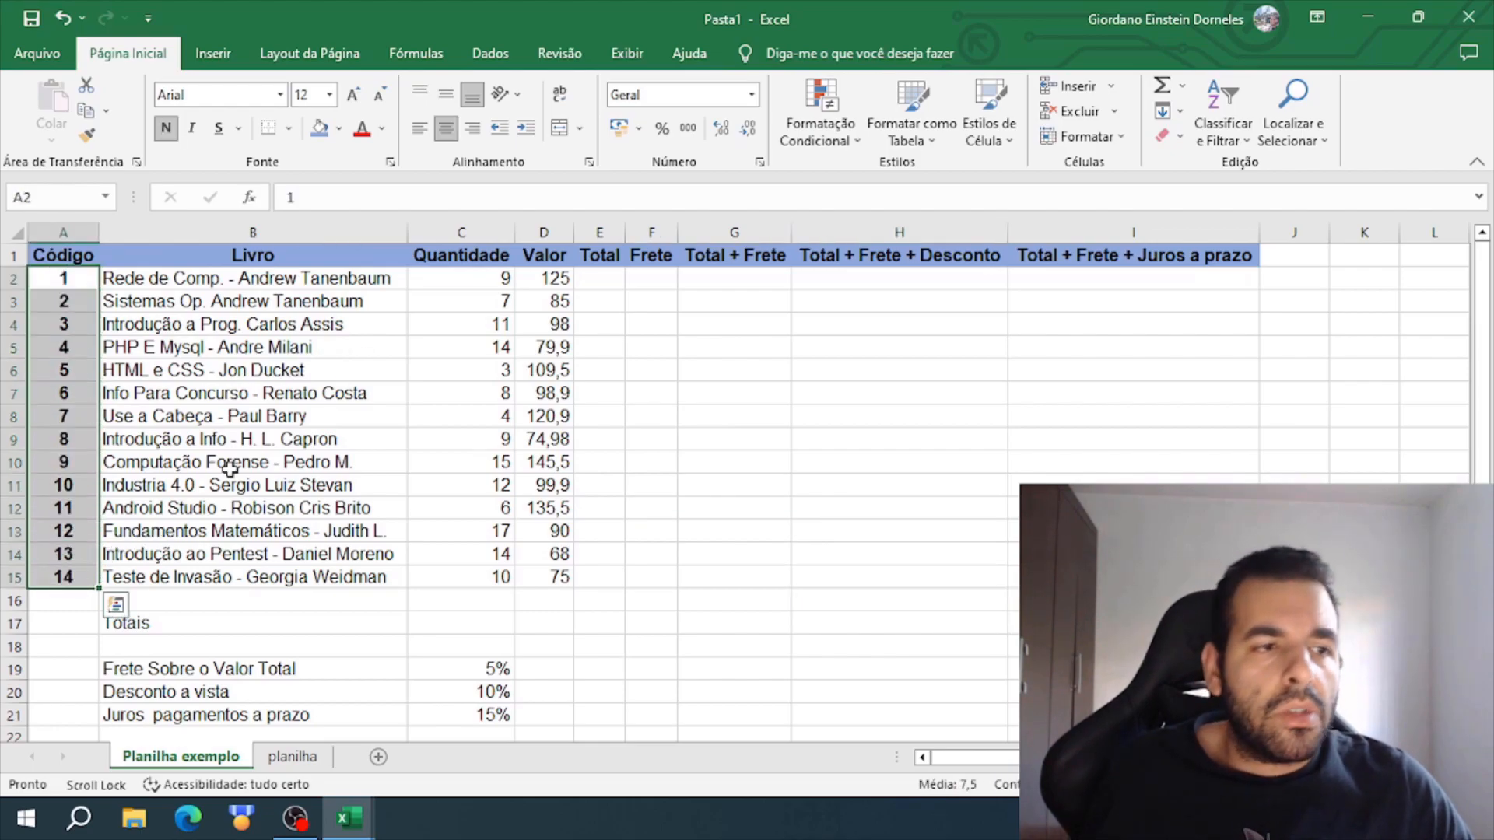
left_click(733, 346)
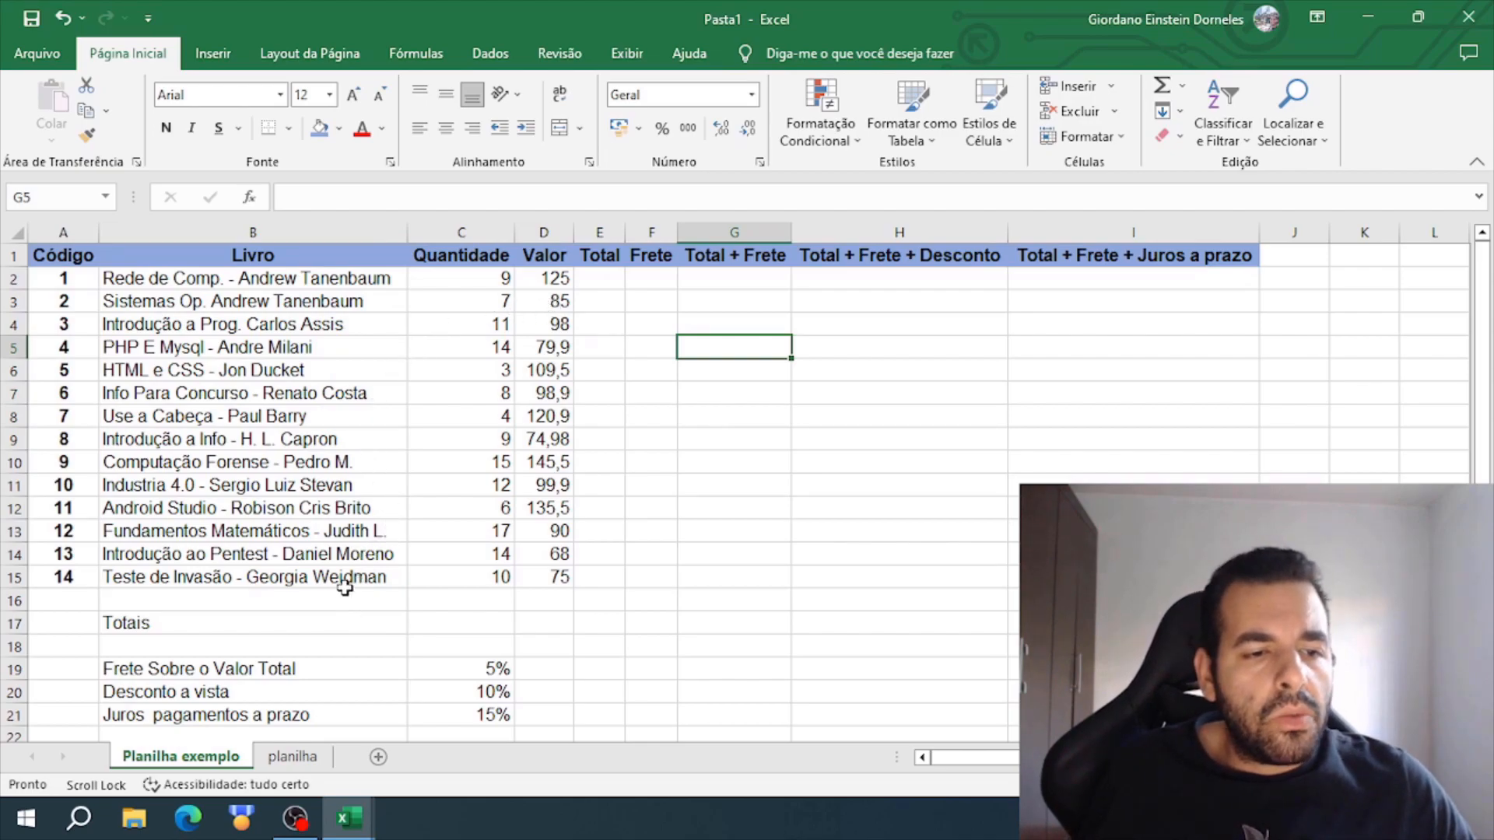
- Center and bold the quantities in C2:C15
left_click_drag(237, 279, 556, 464)
left_click(533, 580)
left_click_drag(488, 580, 493, 279)
left_click(446, 127)
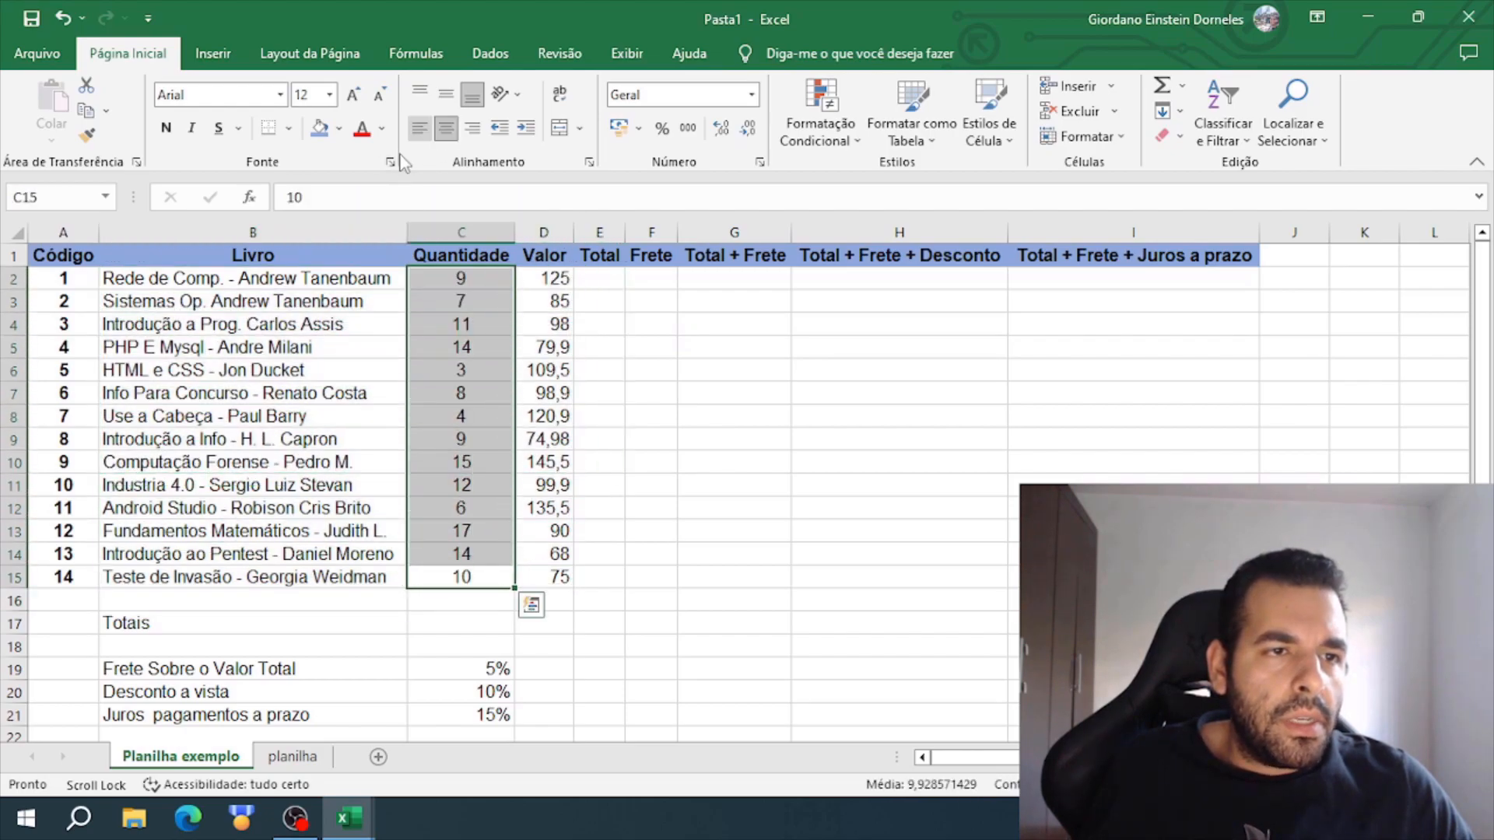
left_click(166, 127)
left_click(722, 484)
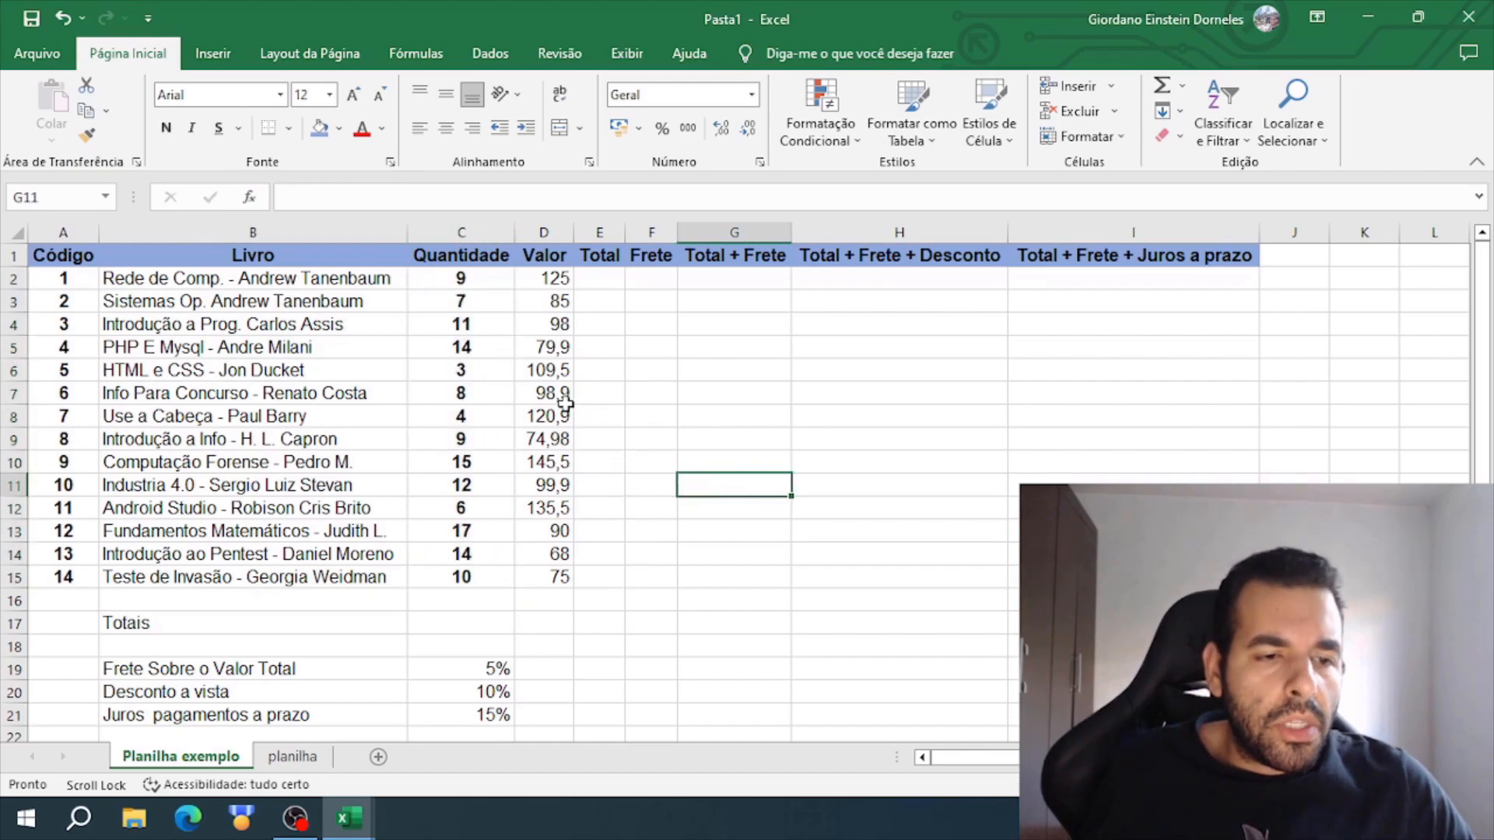
- Consult the finished example in the Atividade Excel Planilhas workbook and format the book prices D2:D15 as Currency (Moeda)
left_click(476, 623)
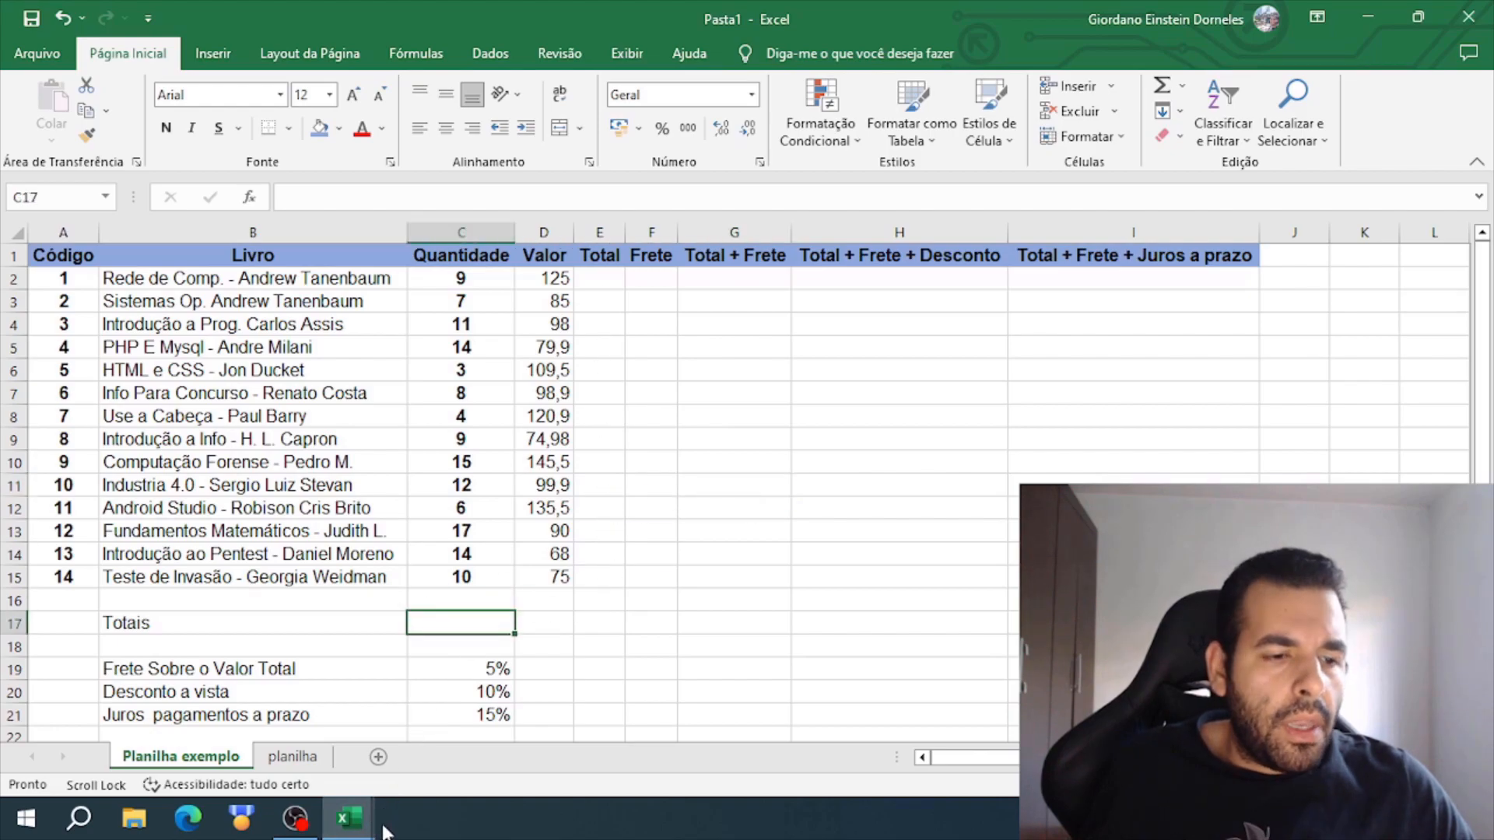
mouse_move(366, 821)
left_click(420, 782)
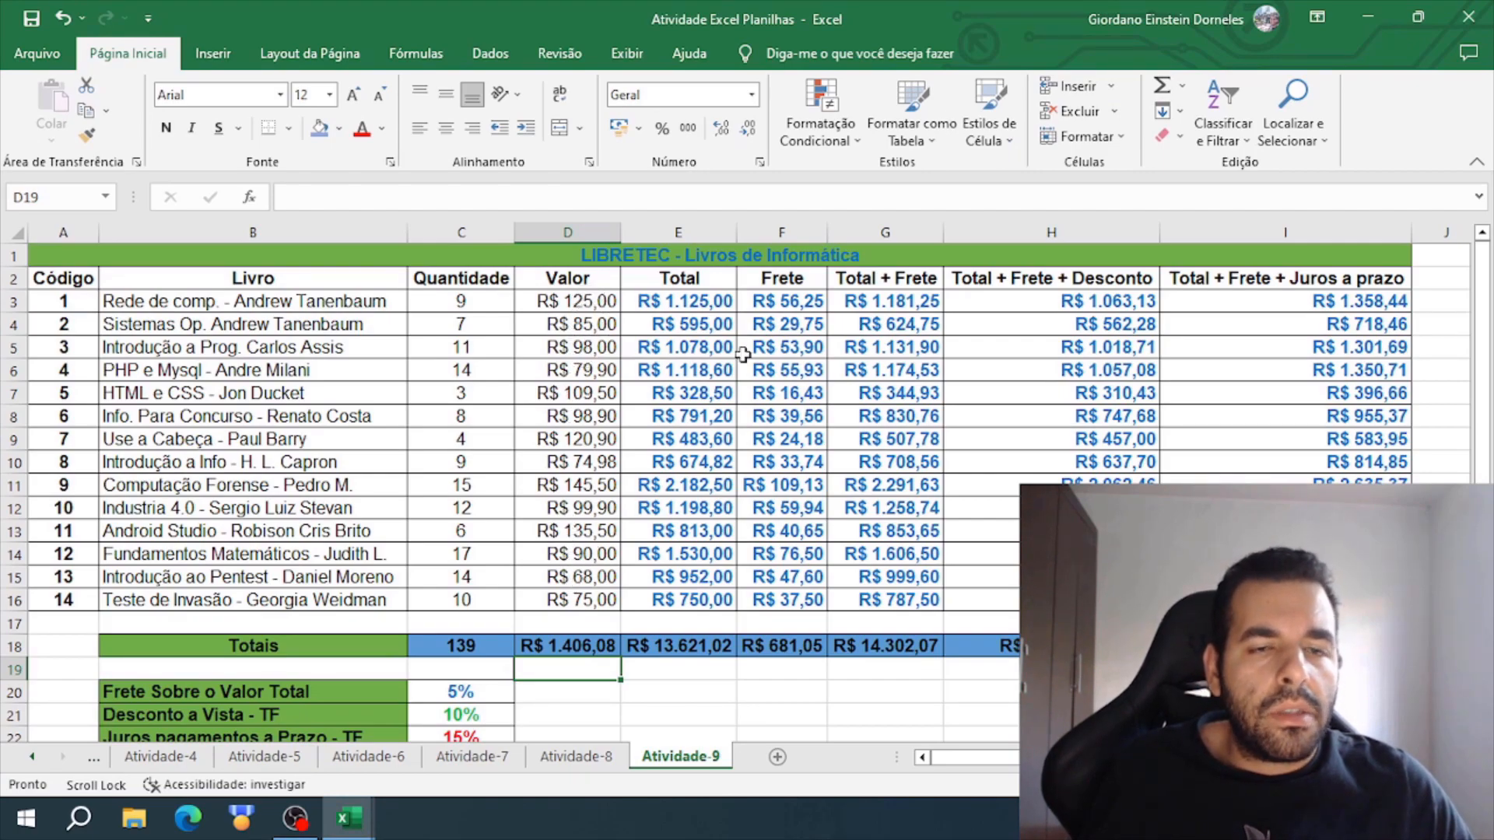
left_click(1368, 17)
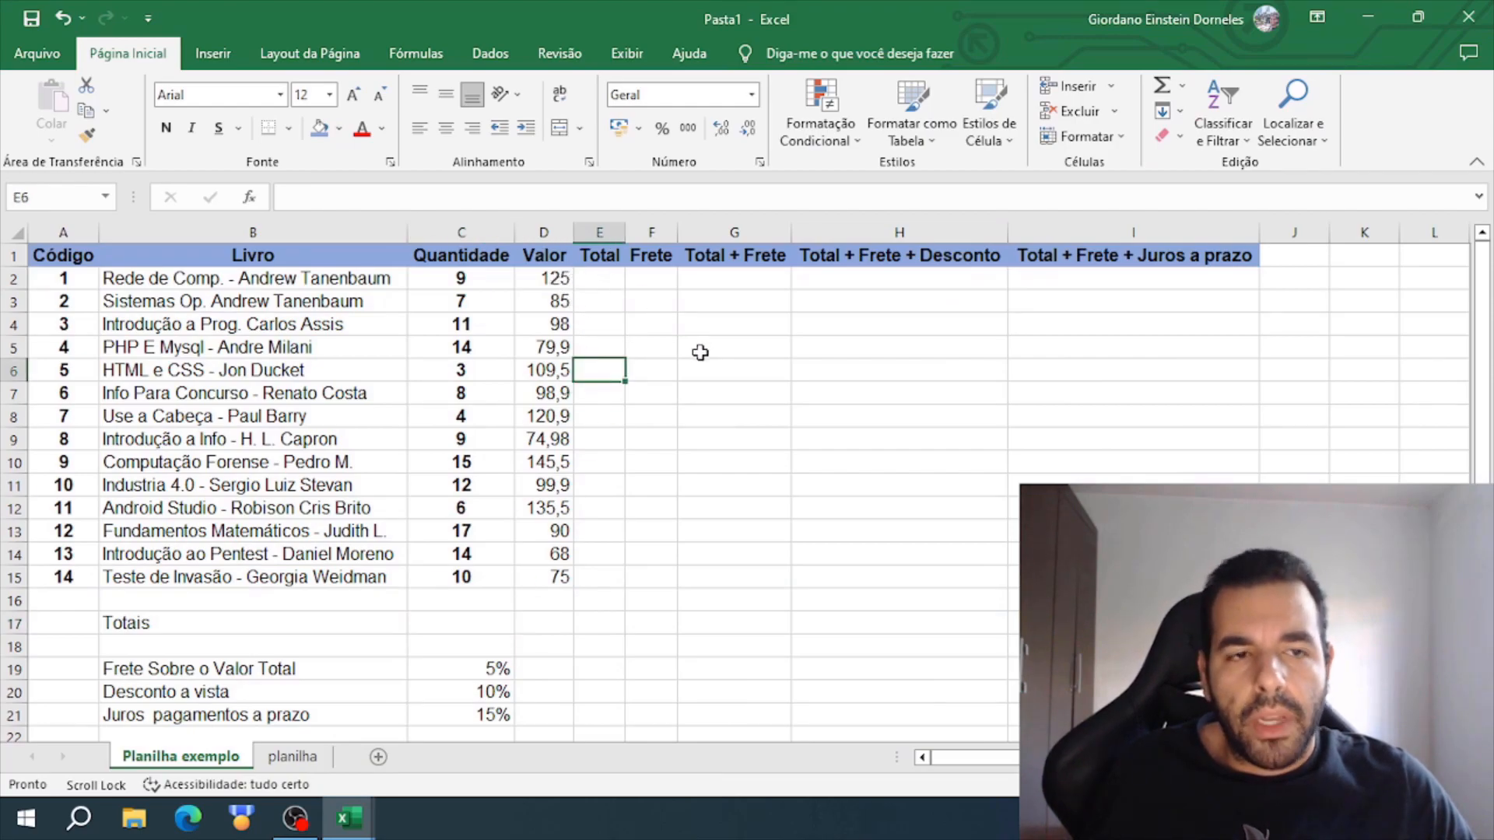
left_click_drag(554, 278, 554, 567)
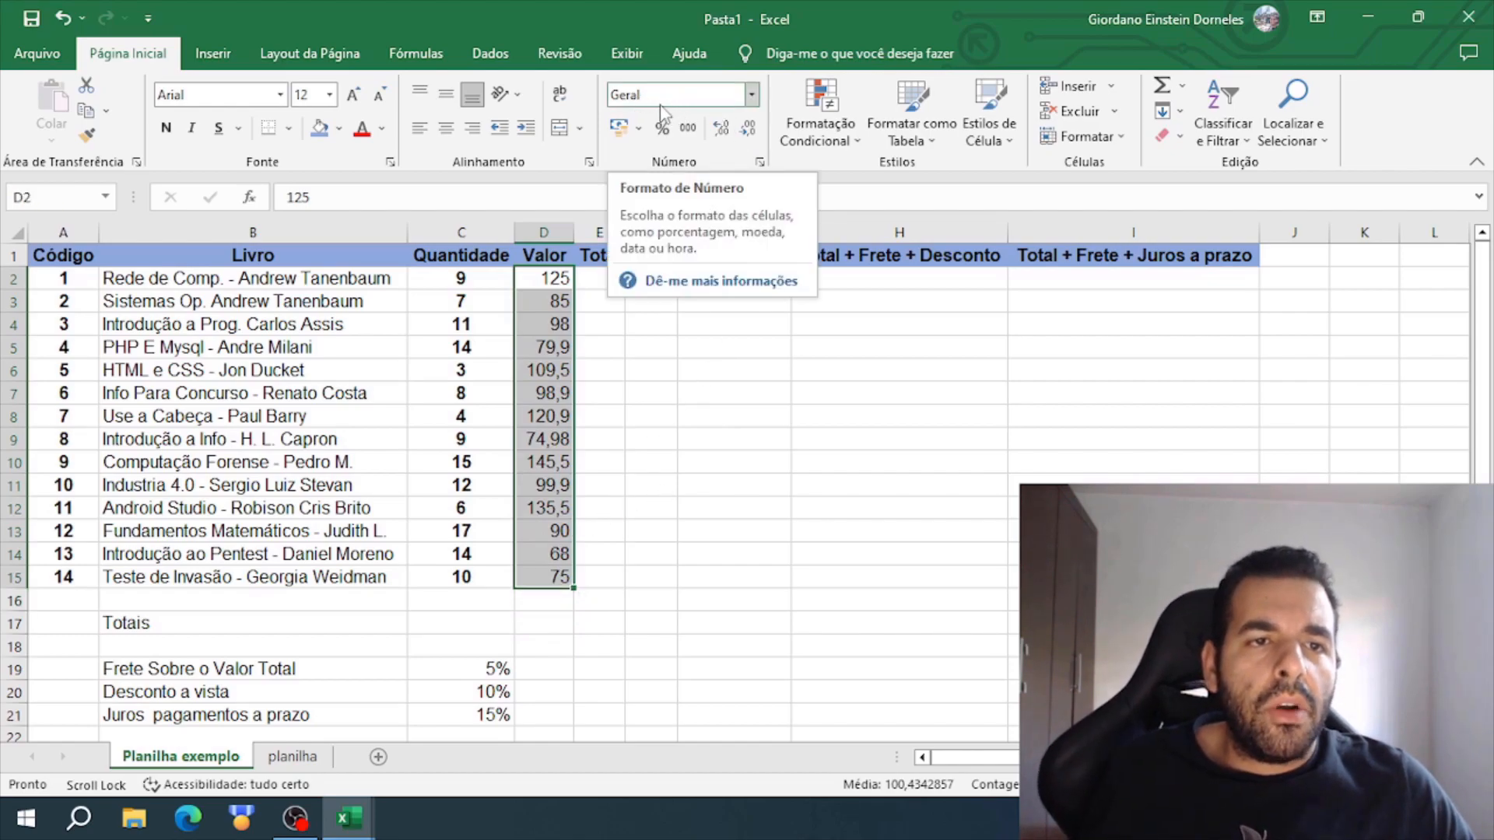
left_click(751, 96)
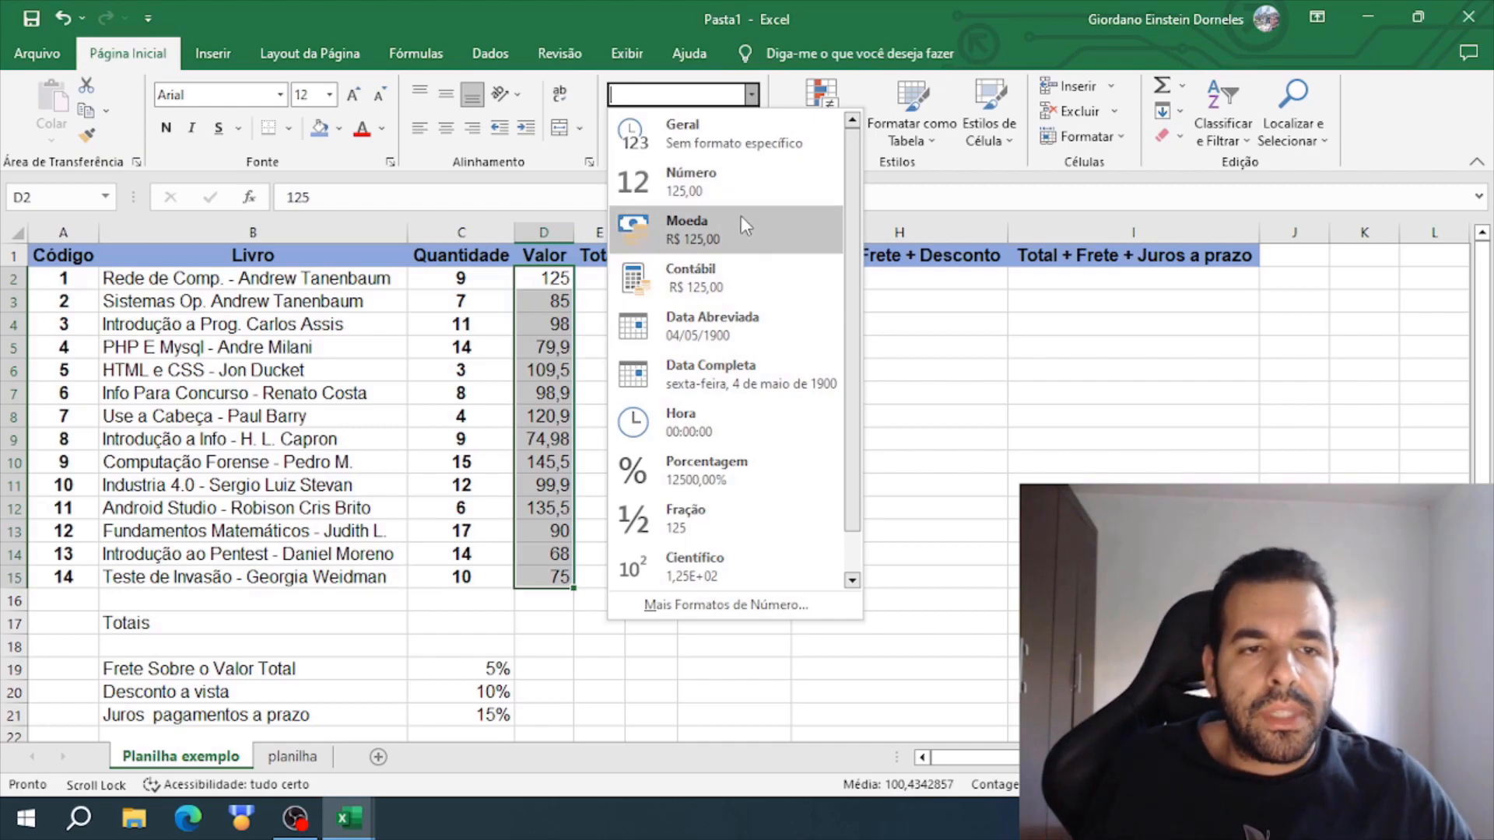
left_click(739, 246)
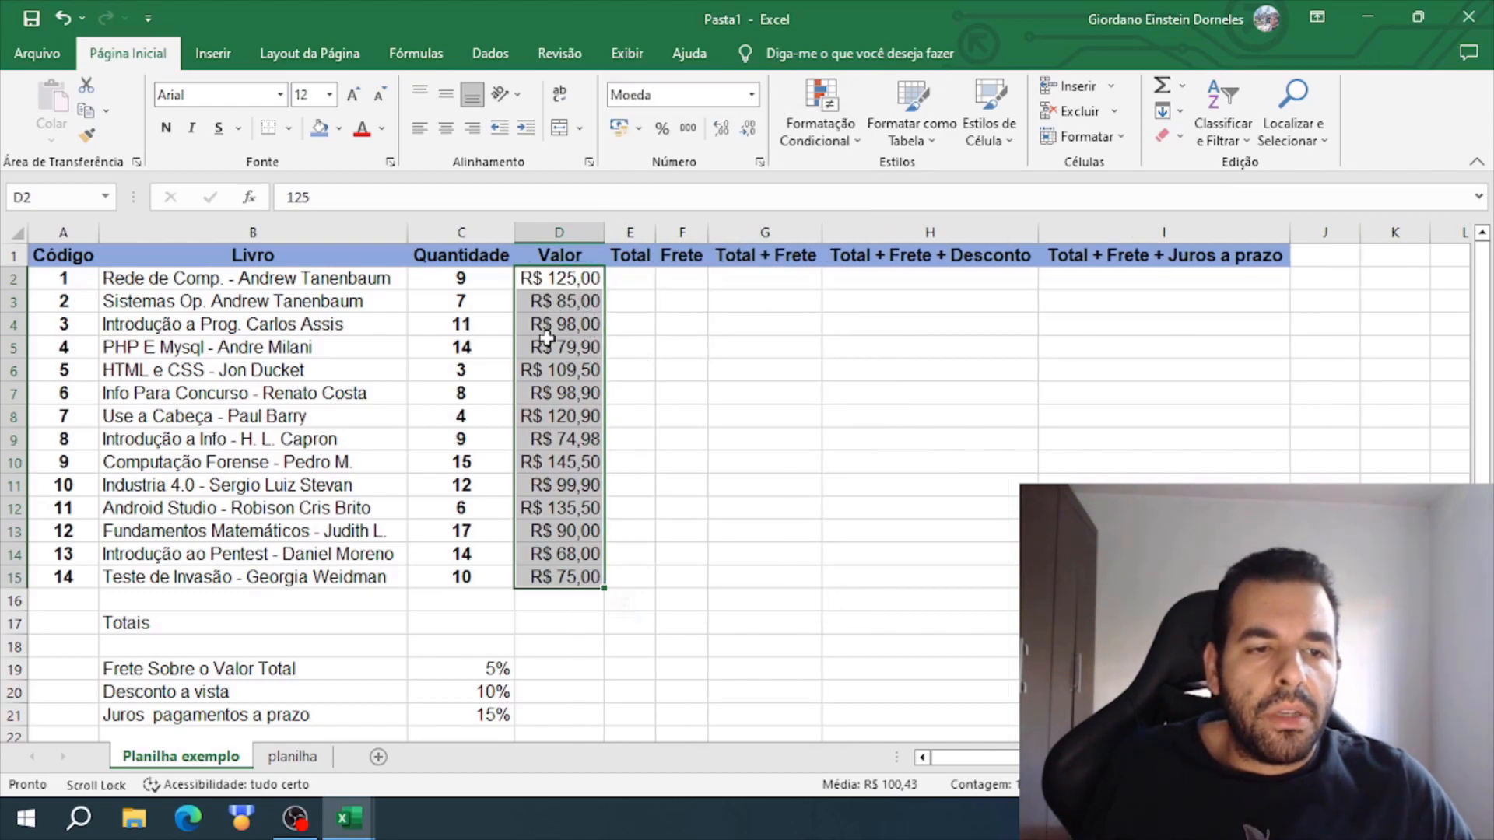
left_click(681, 347)
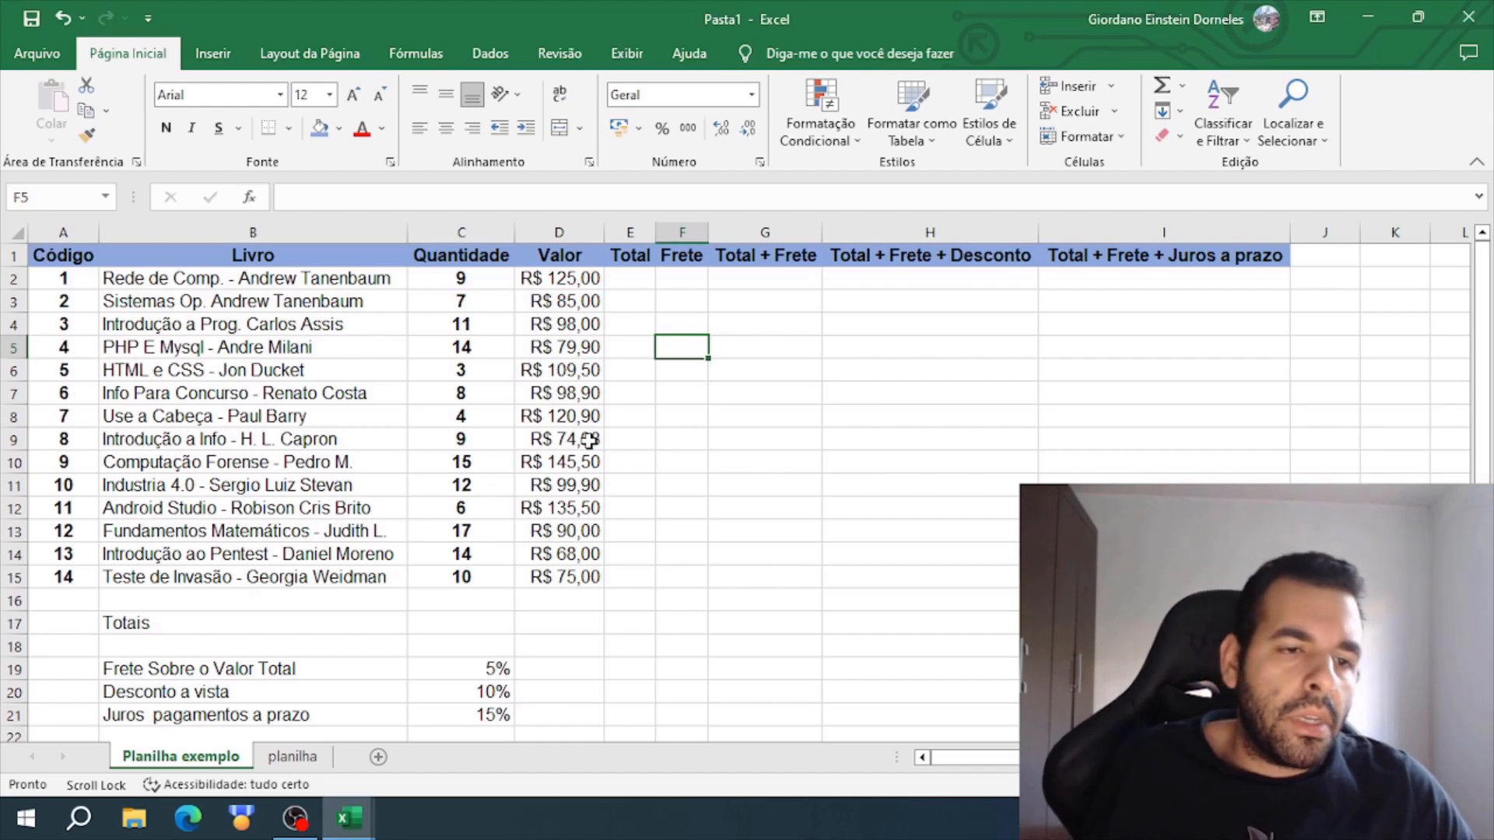
- Apply the Accounting (Contábil) number format to the book prices in D2:D15
left_click_drag(560, 277, 562, 576)
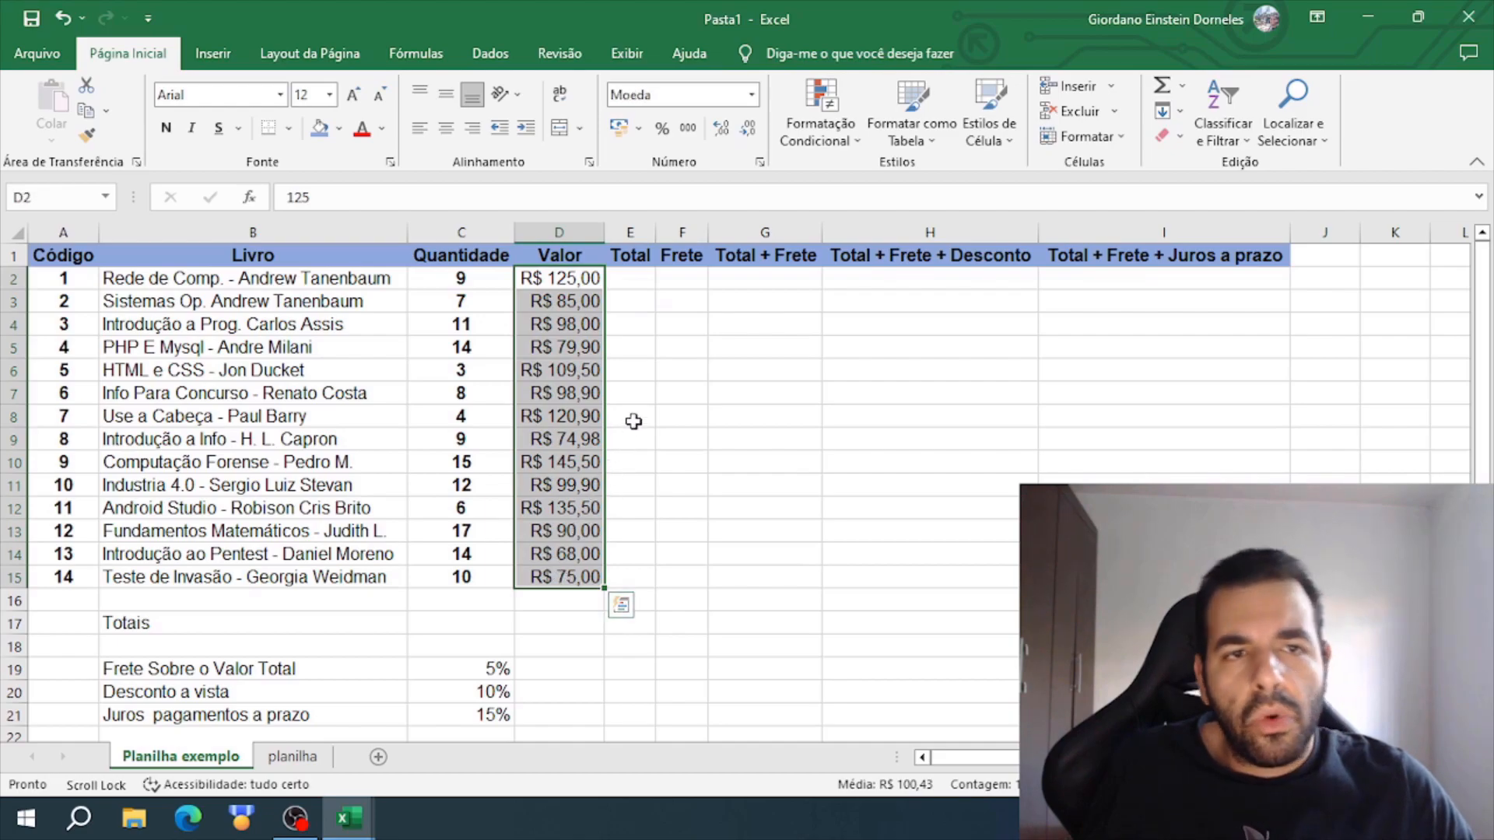
left_click(752, 94)
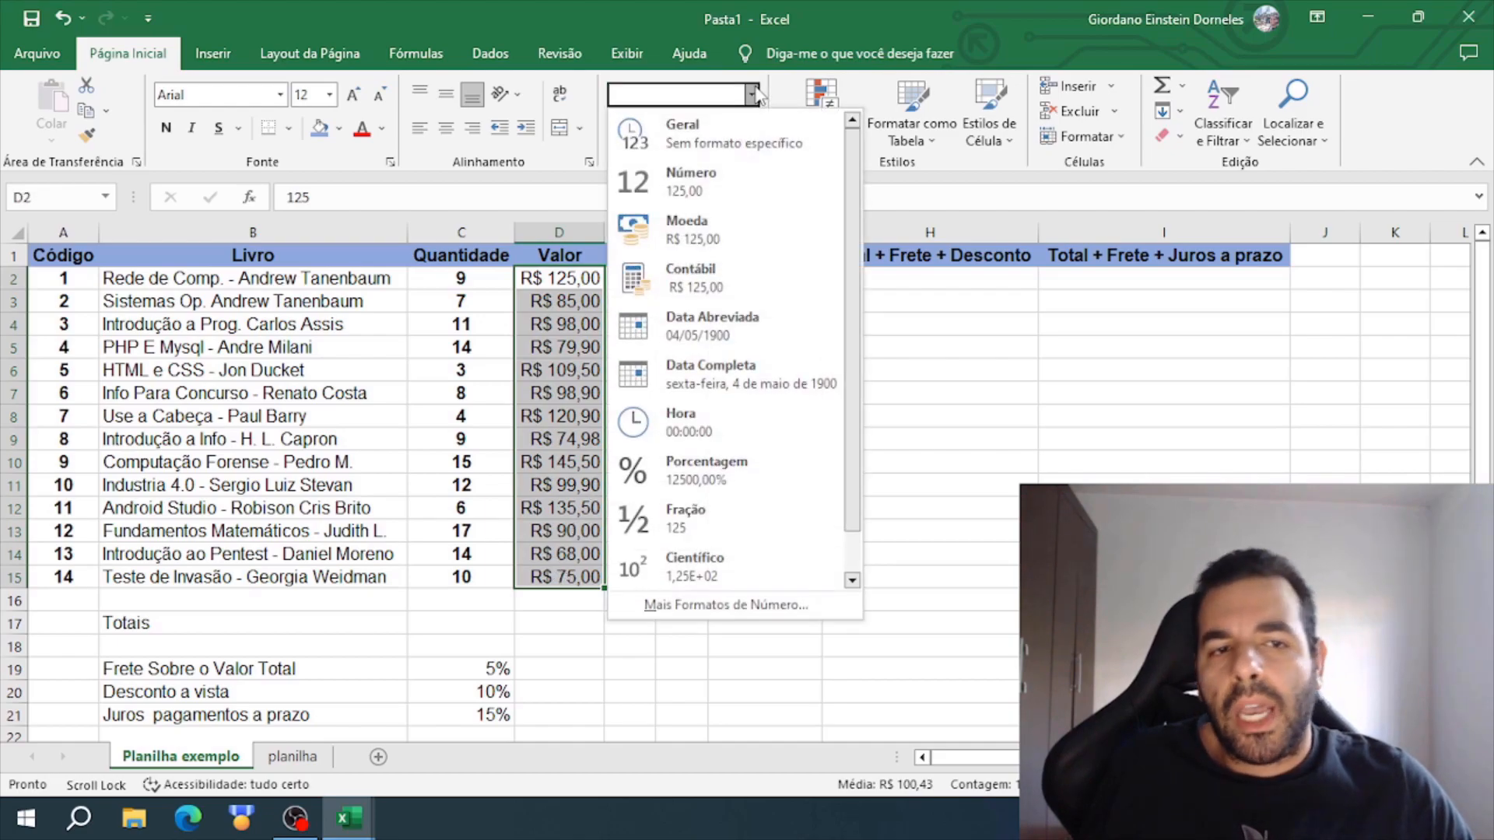
left_click(690, 278)
left_click(692, 346)
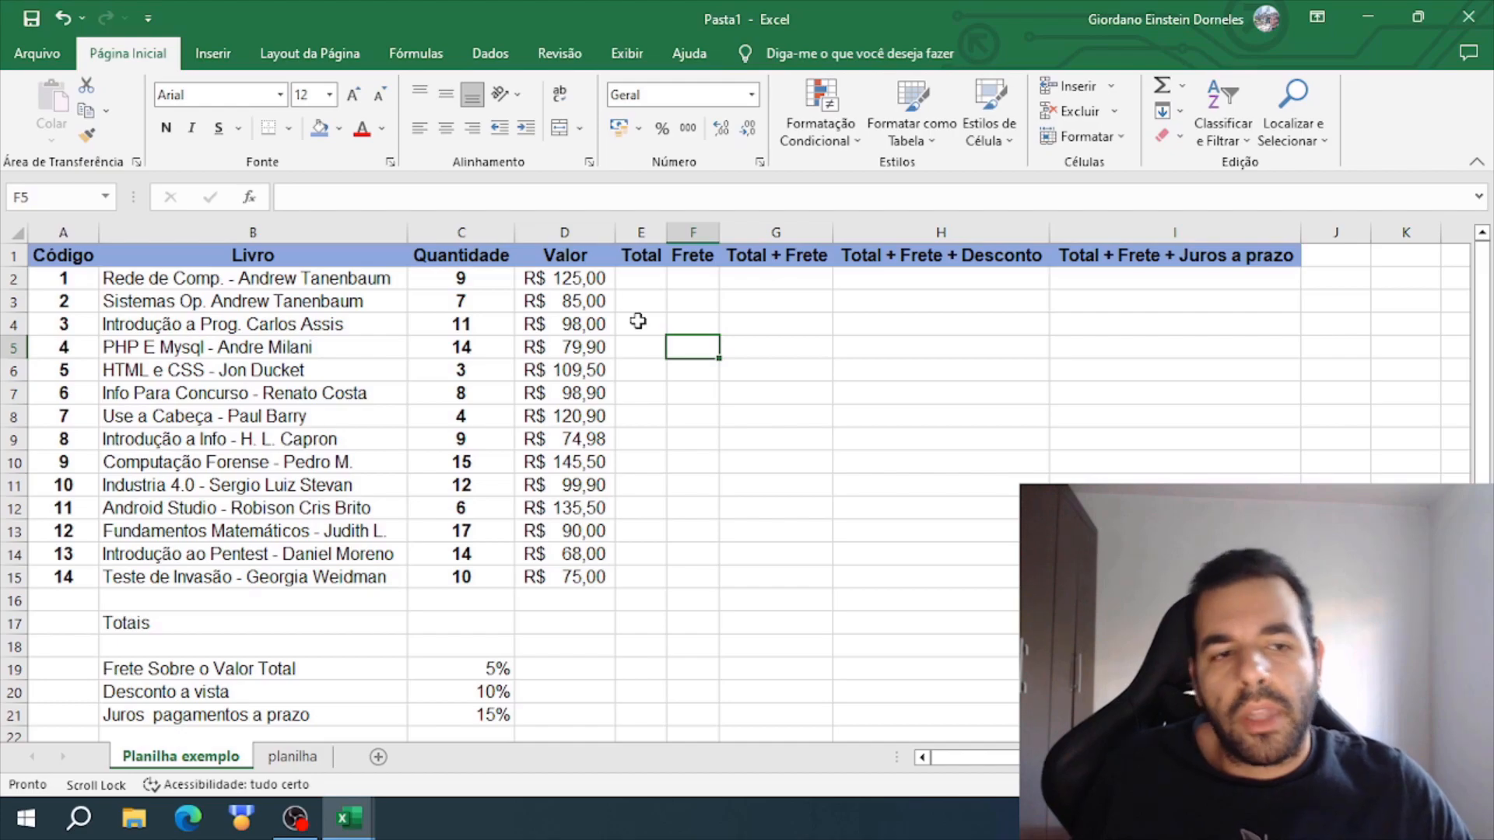
left_click_drag(603, 280, 596, 578)
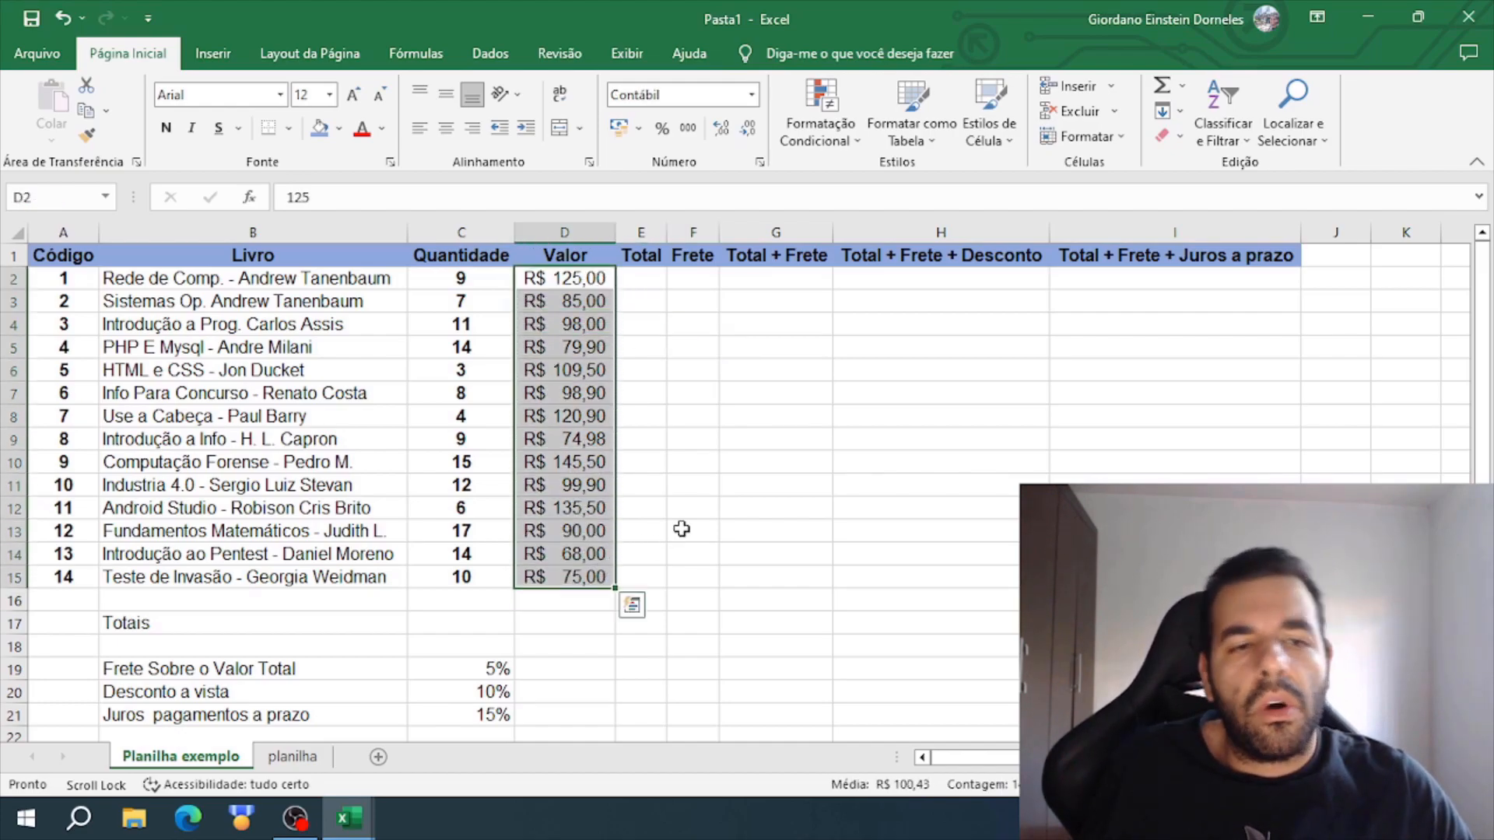
left_click(775, 507)
- Center and bold the Totais label in B17 and fill it with the header row's lighter blue theme color
scroll(198, 476, "down", 2)
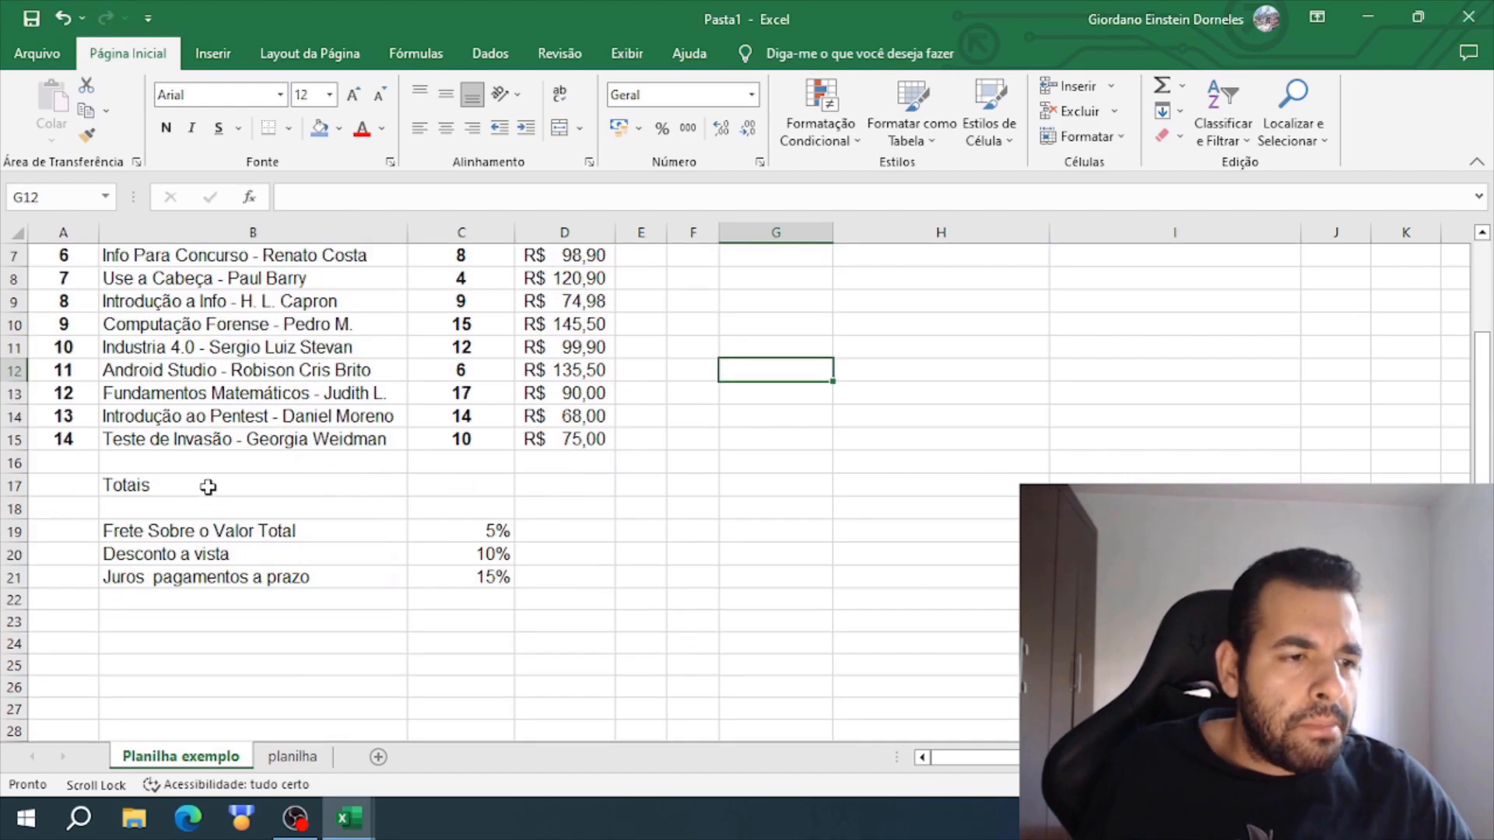
left_click(197, 487)
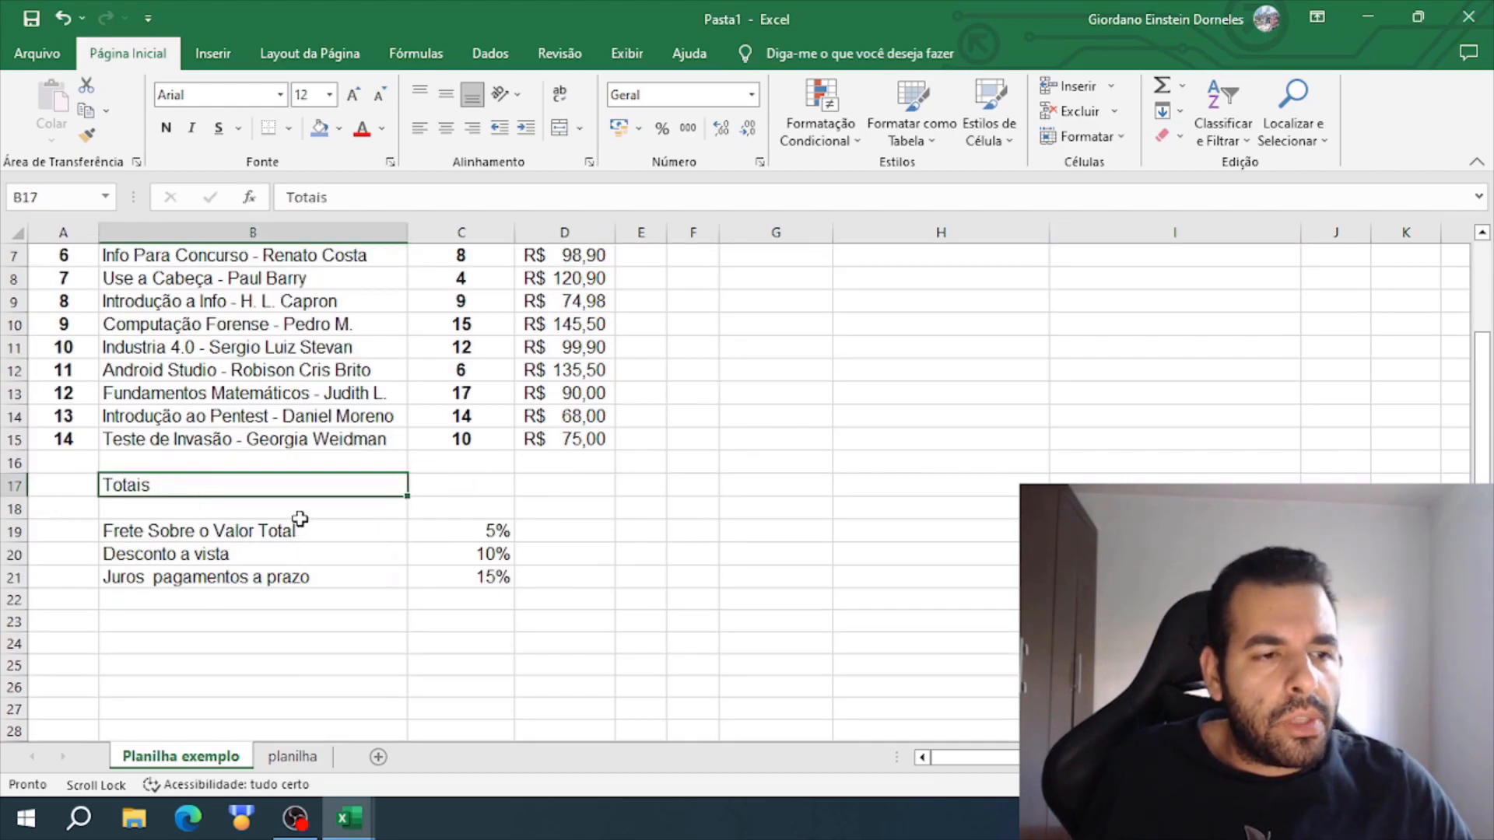
left_click_drag(250, 516, 267, 589)
left_click(319, 485)
mouse_move(300, 473)
left_mouse_down()
mouse_move(296, 671)
mouse_move(311, 488)
left_mouse_up()
left_click(342, 618)
left_click(240, 481)
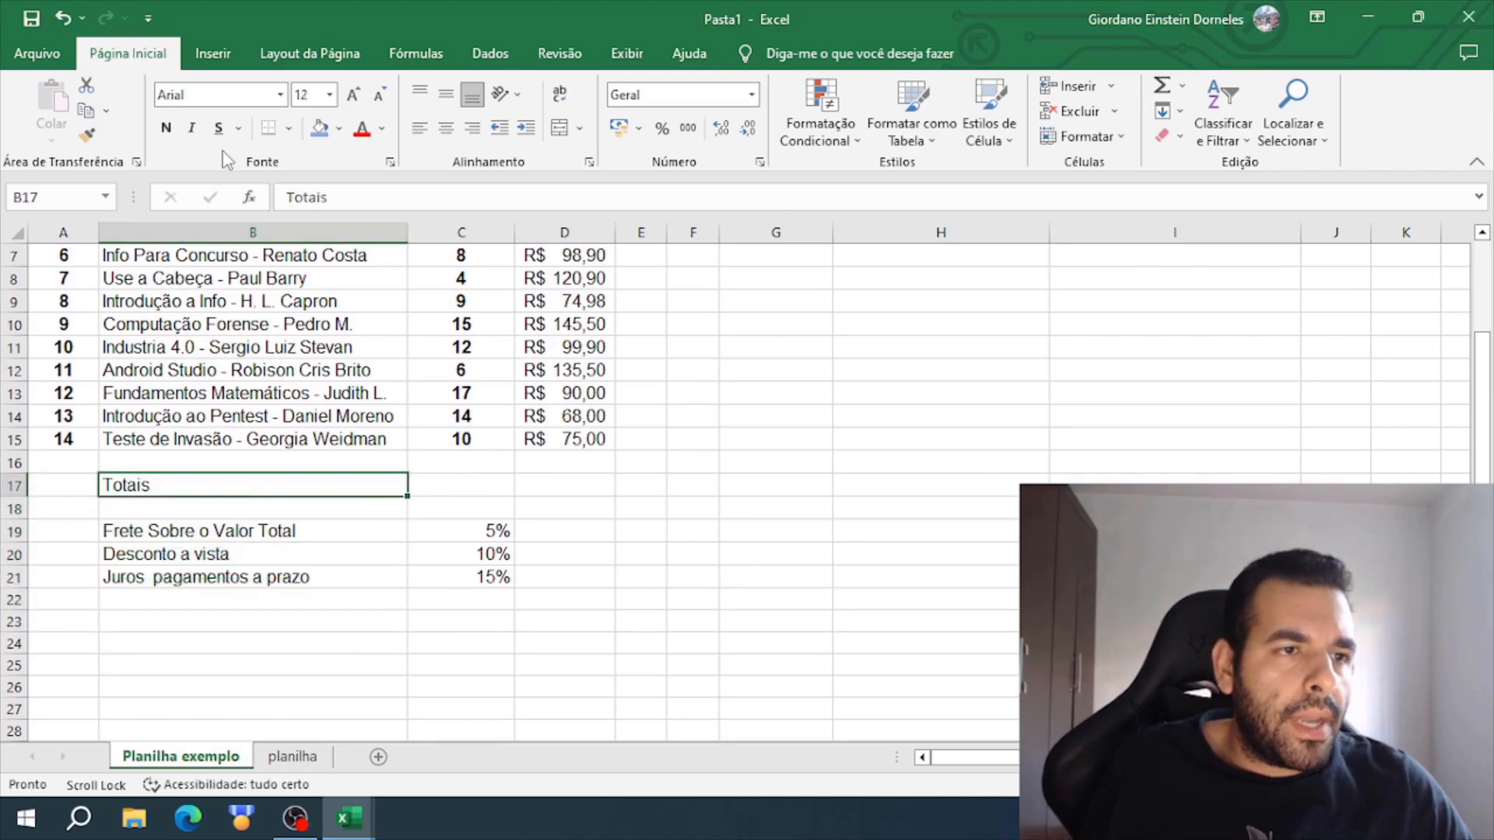
left_click(446, 128)
left_click(165, 127)
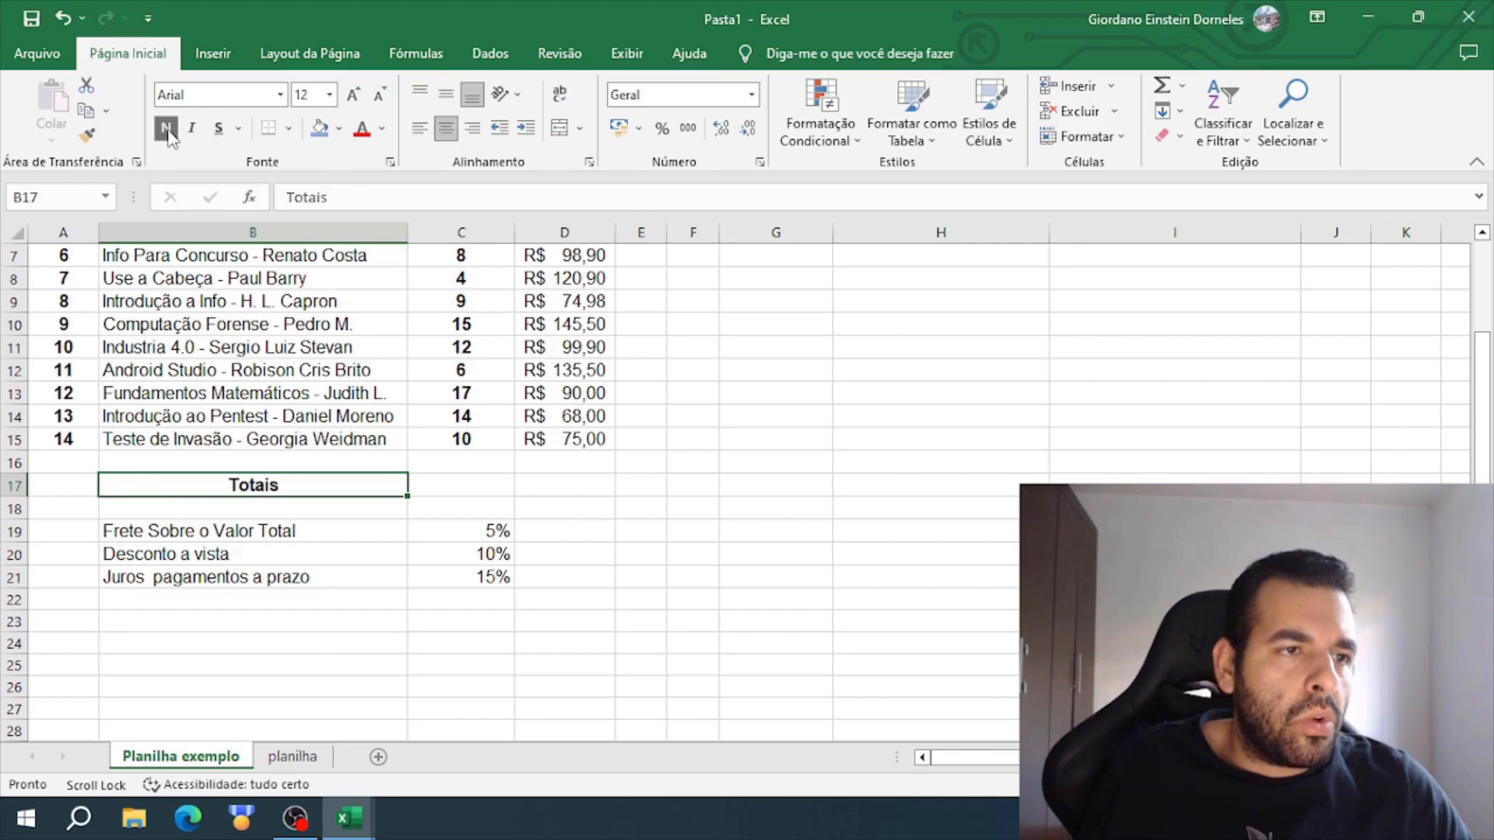
left_click(339, 128)
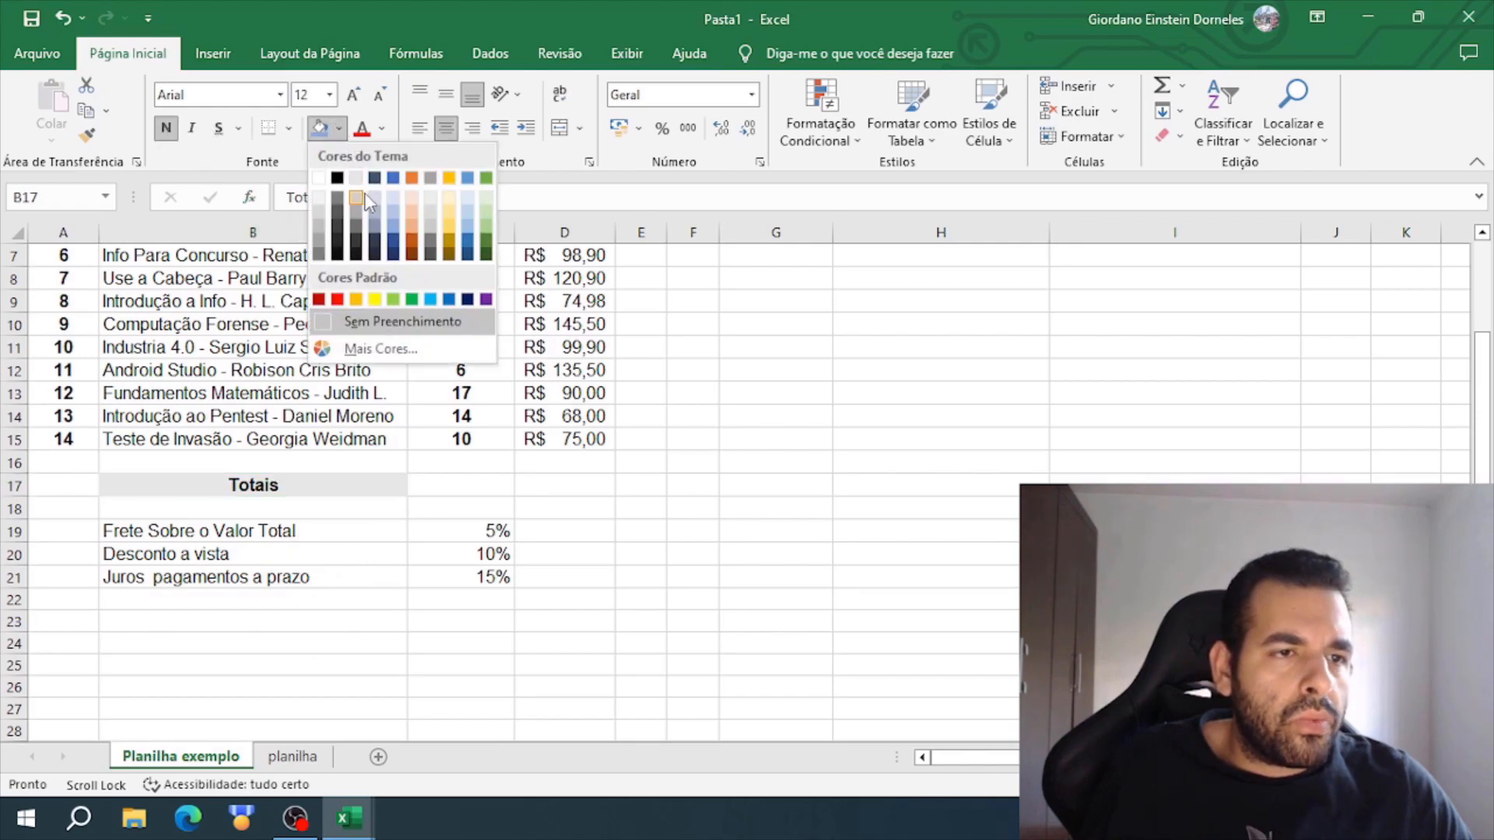
left_click(396, 228)
- Bold and center the freight, discount and interest labels in B19:B21 and fill them with the same lighter blue
left_click_drag(283, 531, 282, 599)
left_click_drag(284, 582, 285, 584)
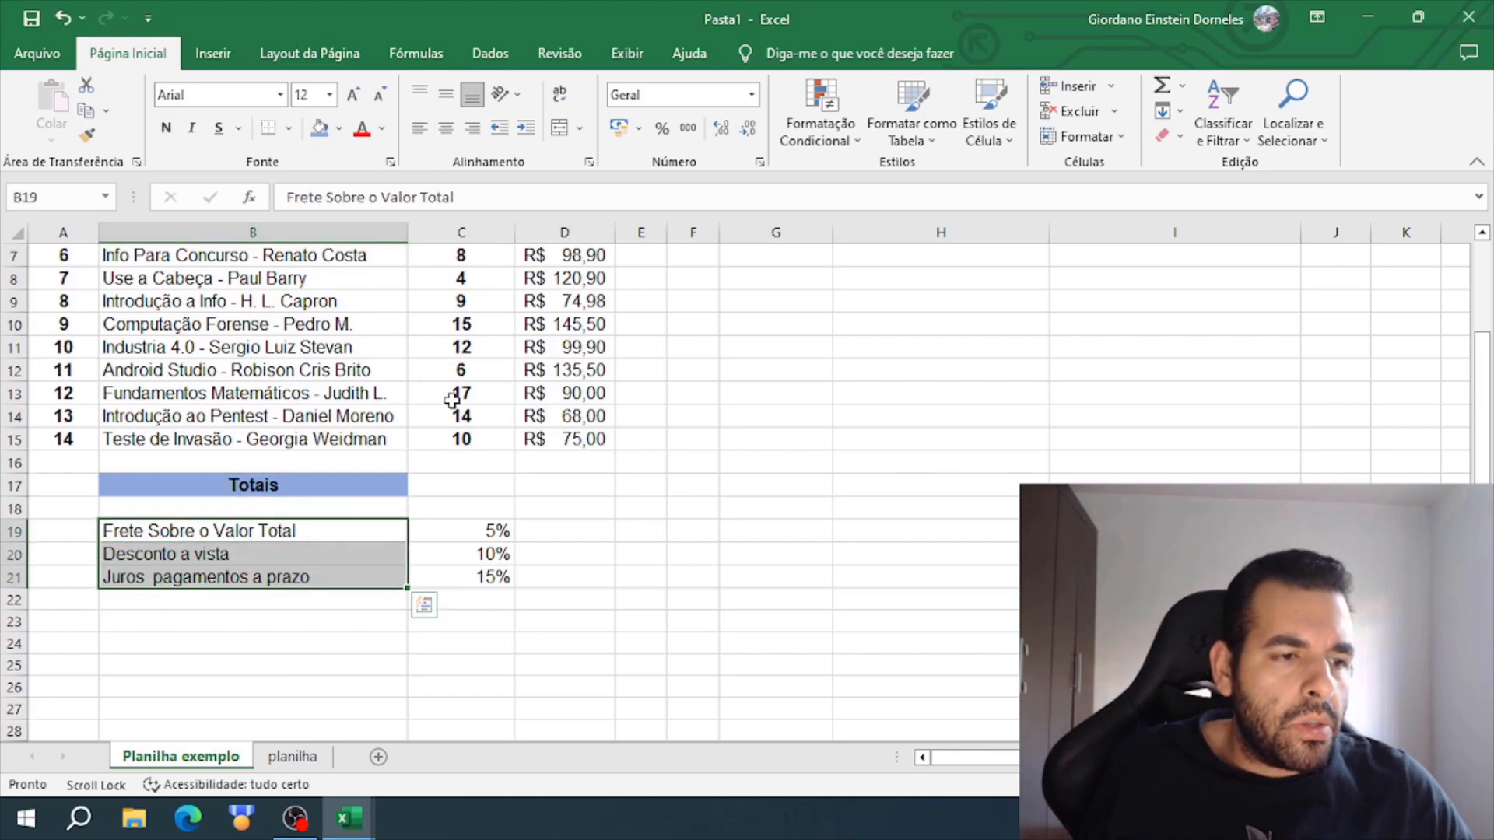
left_click(166, 128)
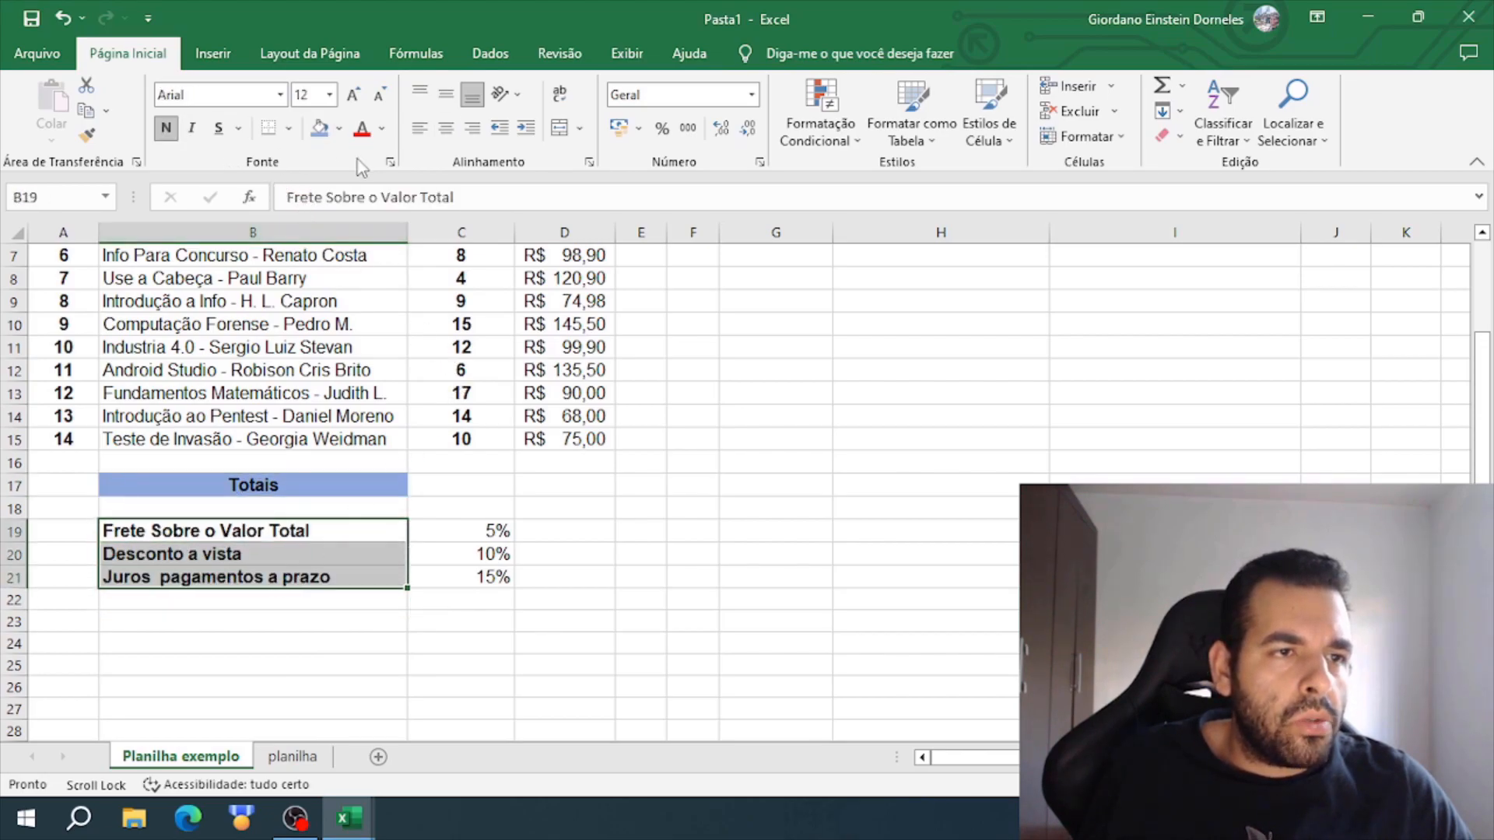
left_click(446, 129)
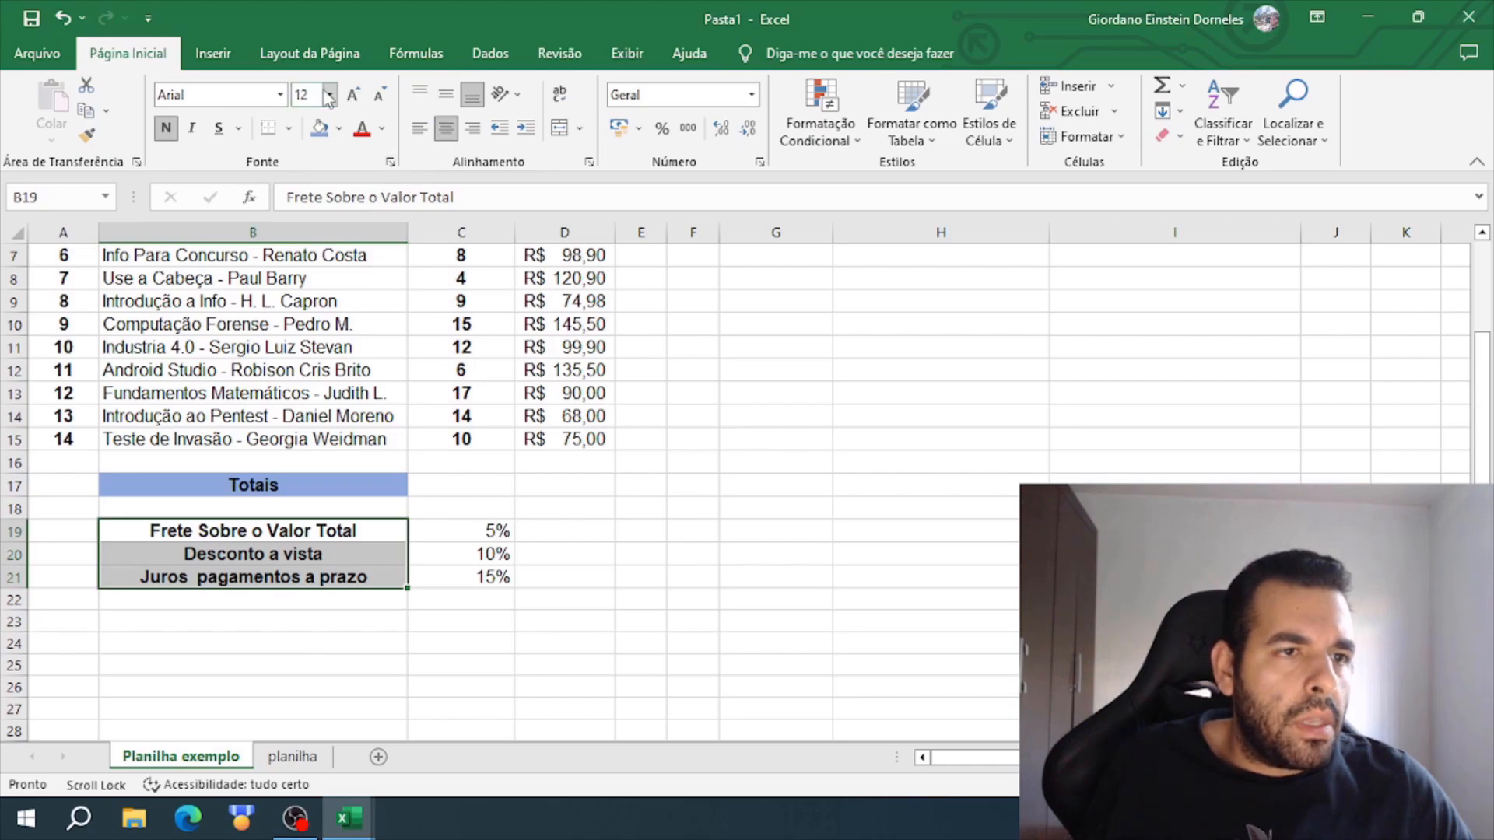
left_click(339, 129)
left_click(393, 225)
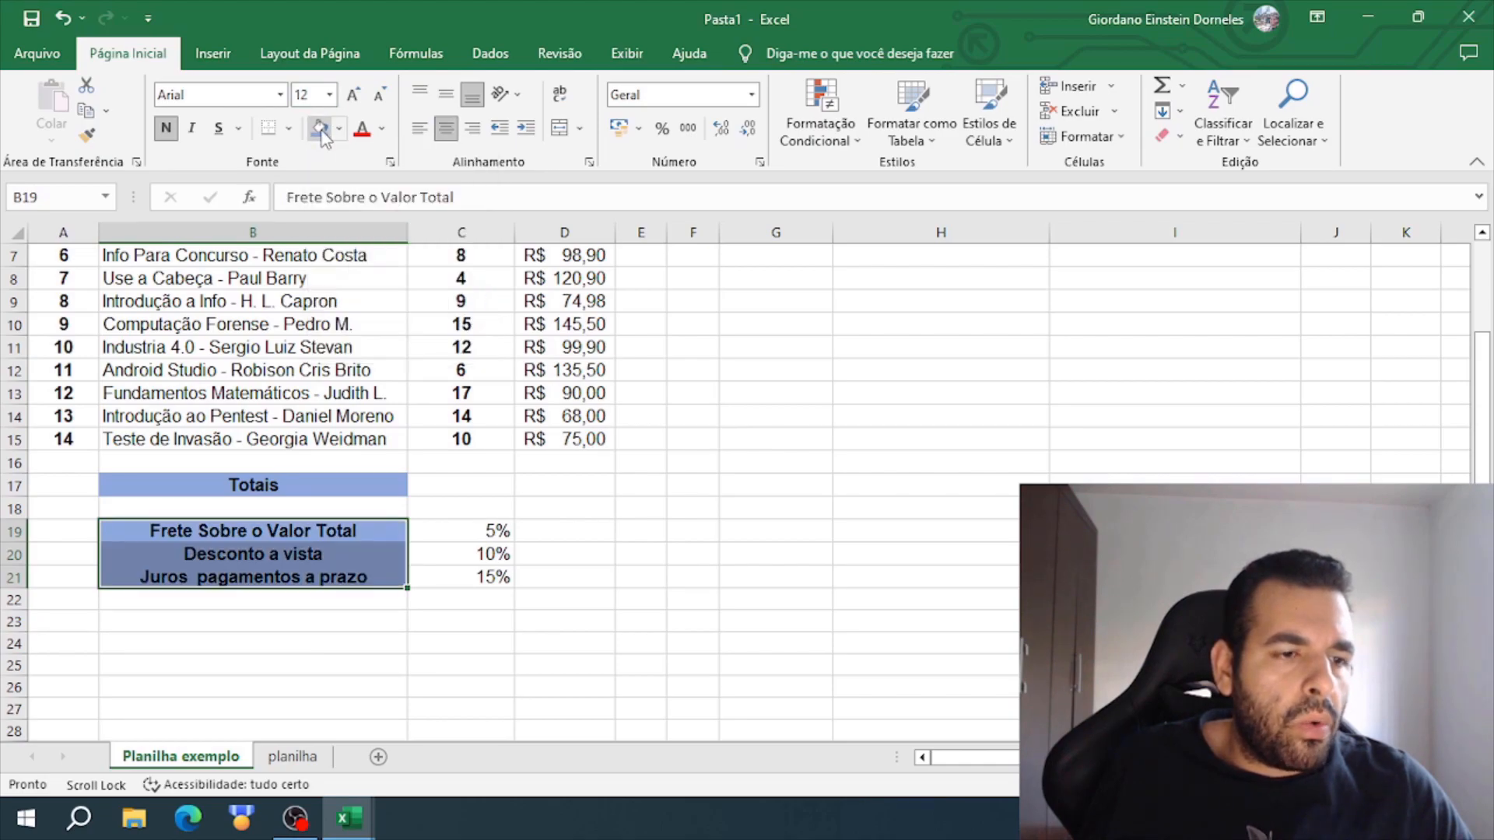
left_click(646, 549)
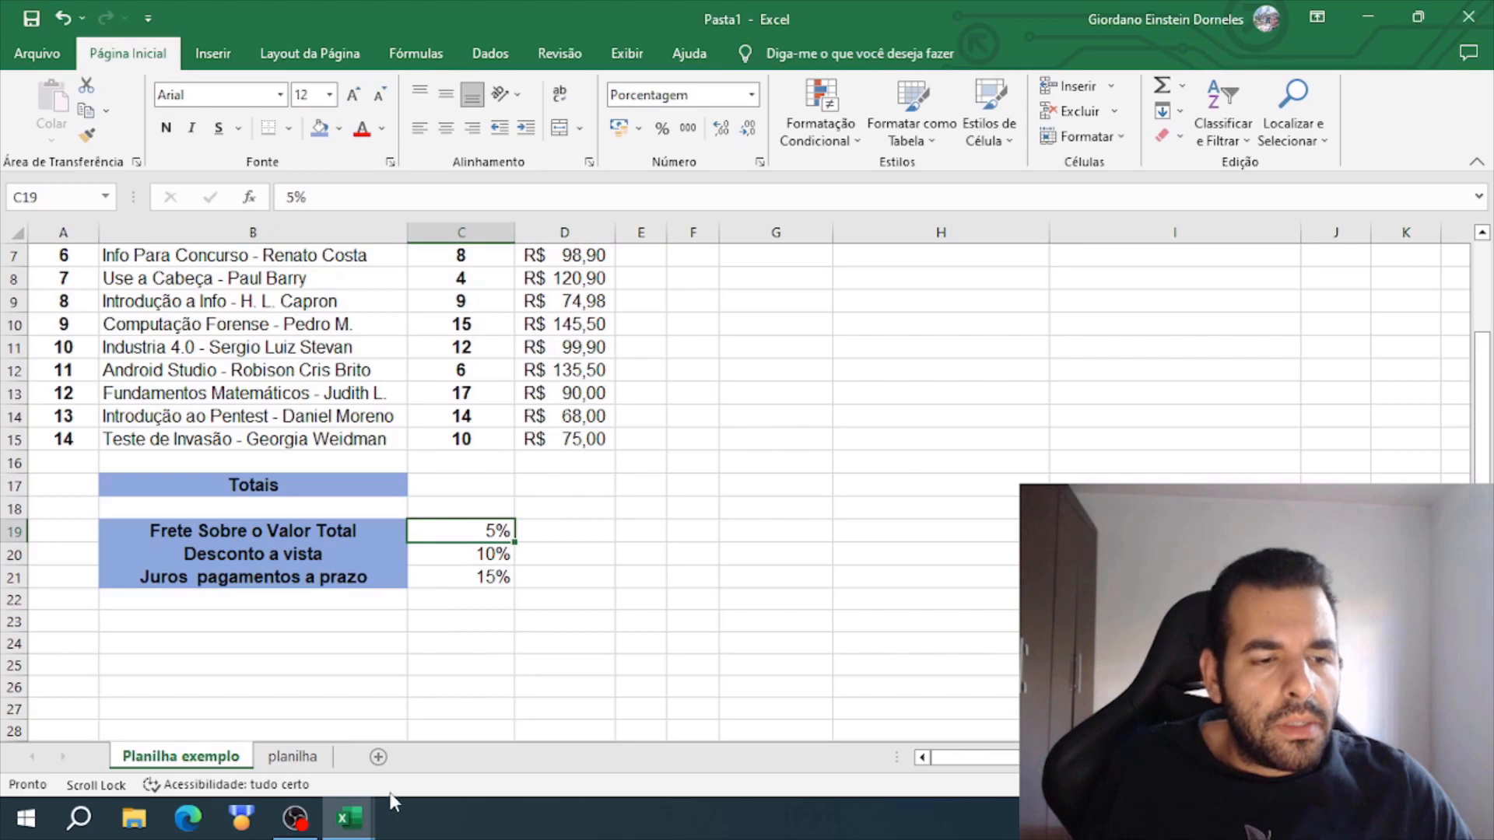
- Check the percentage colors in the finished example and set the font of the freight rate in C19 to standard blue
mouse_move(350, 817)
left_click(461, 735)
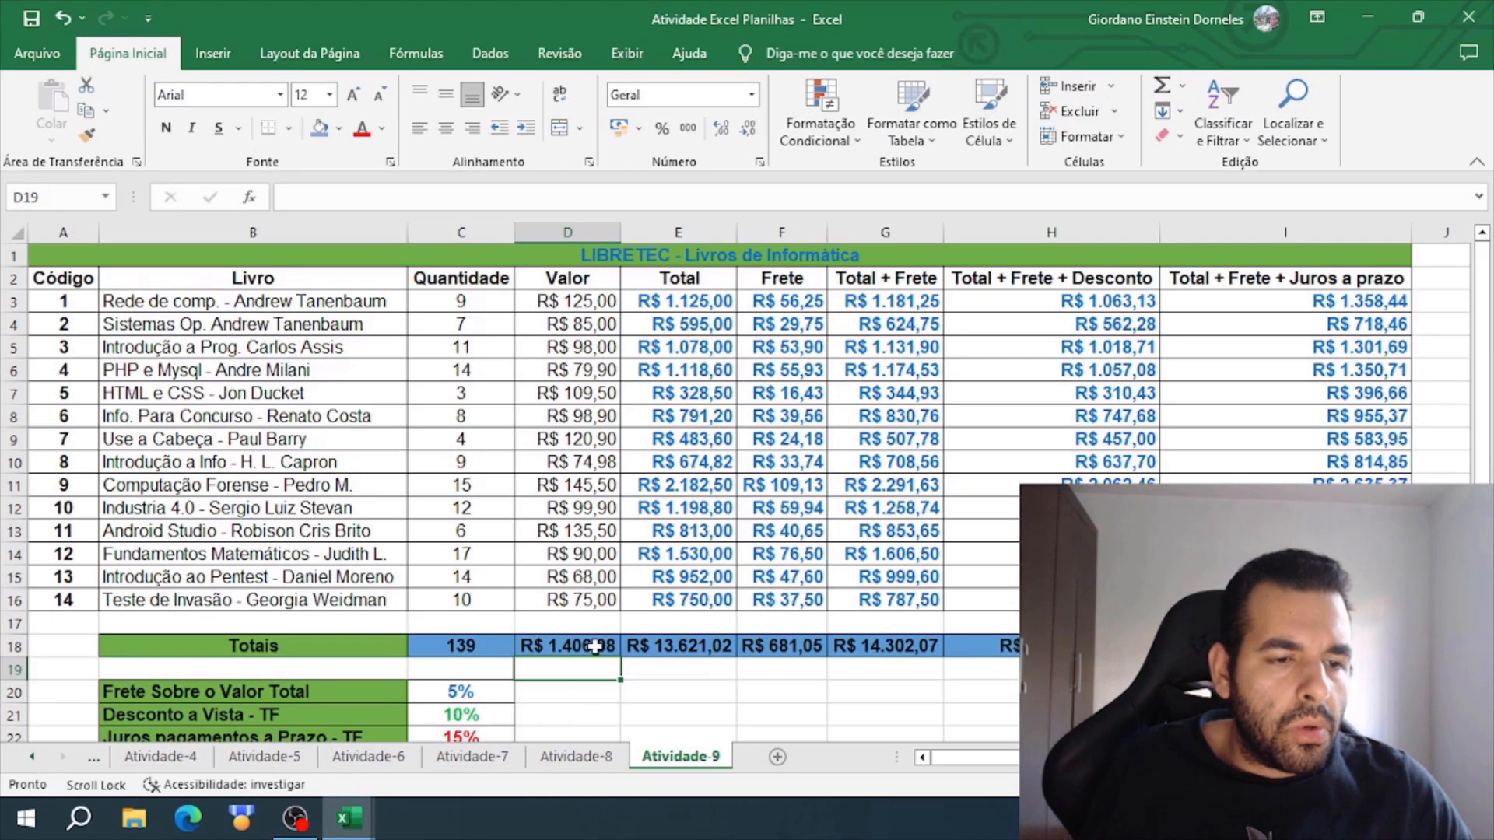
scroll(592, 647, "down", 2)
left_click(537, 559)
left_click(487, 554)
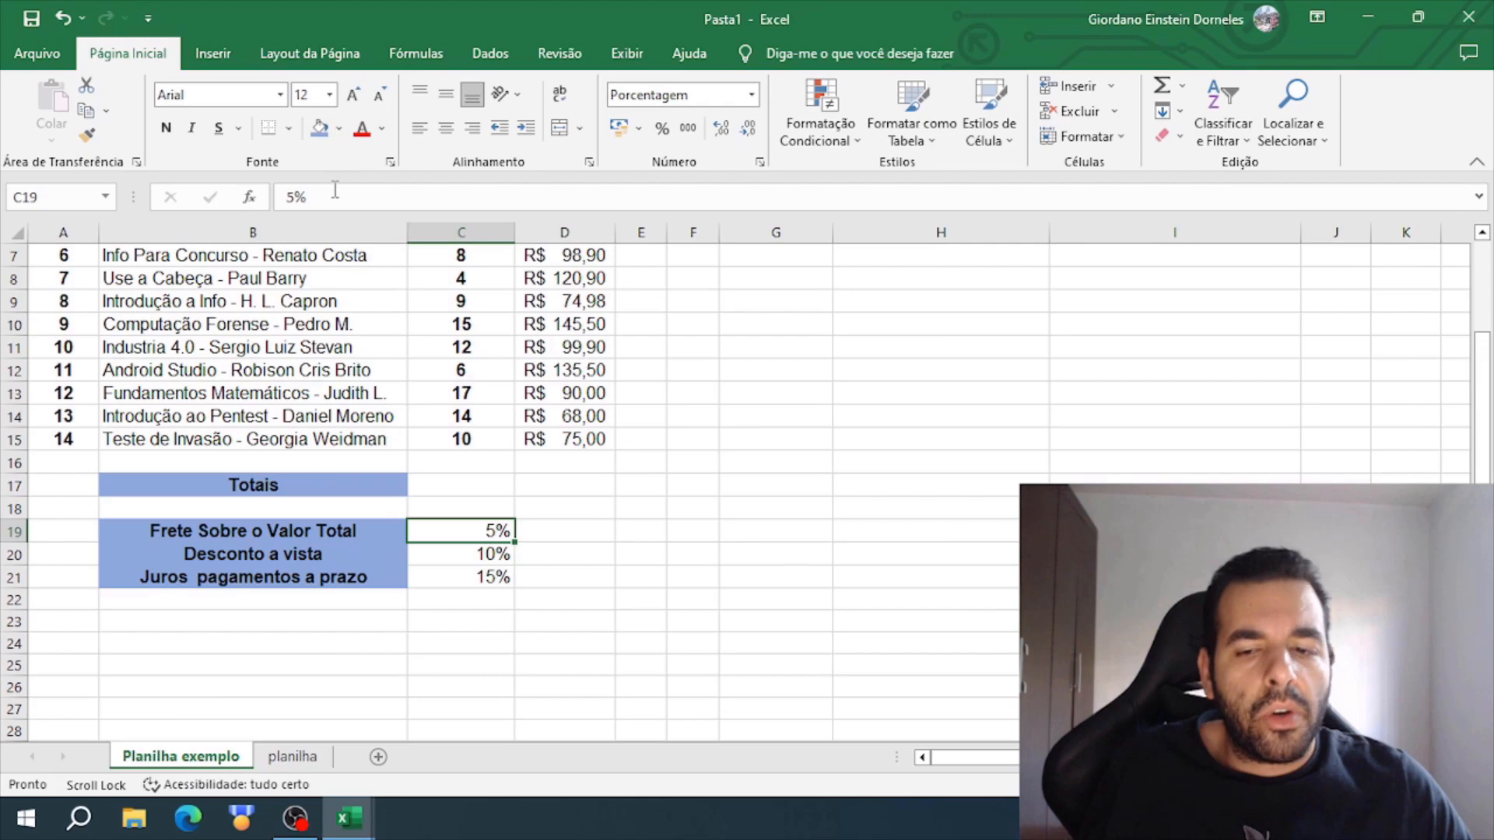
left_click(382, 129)
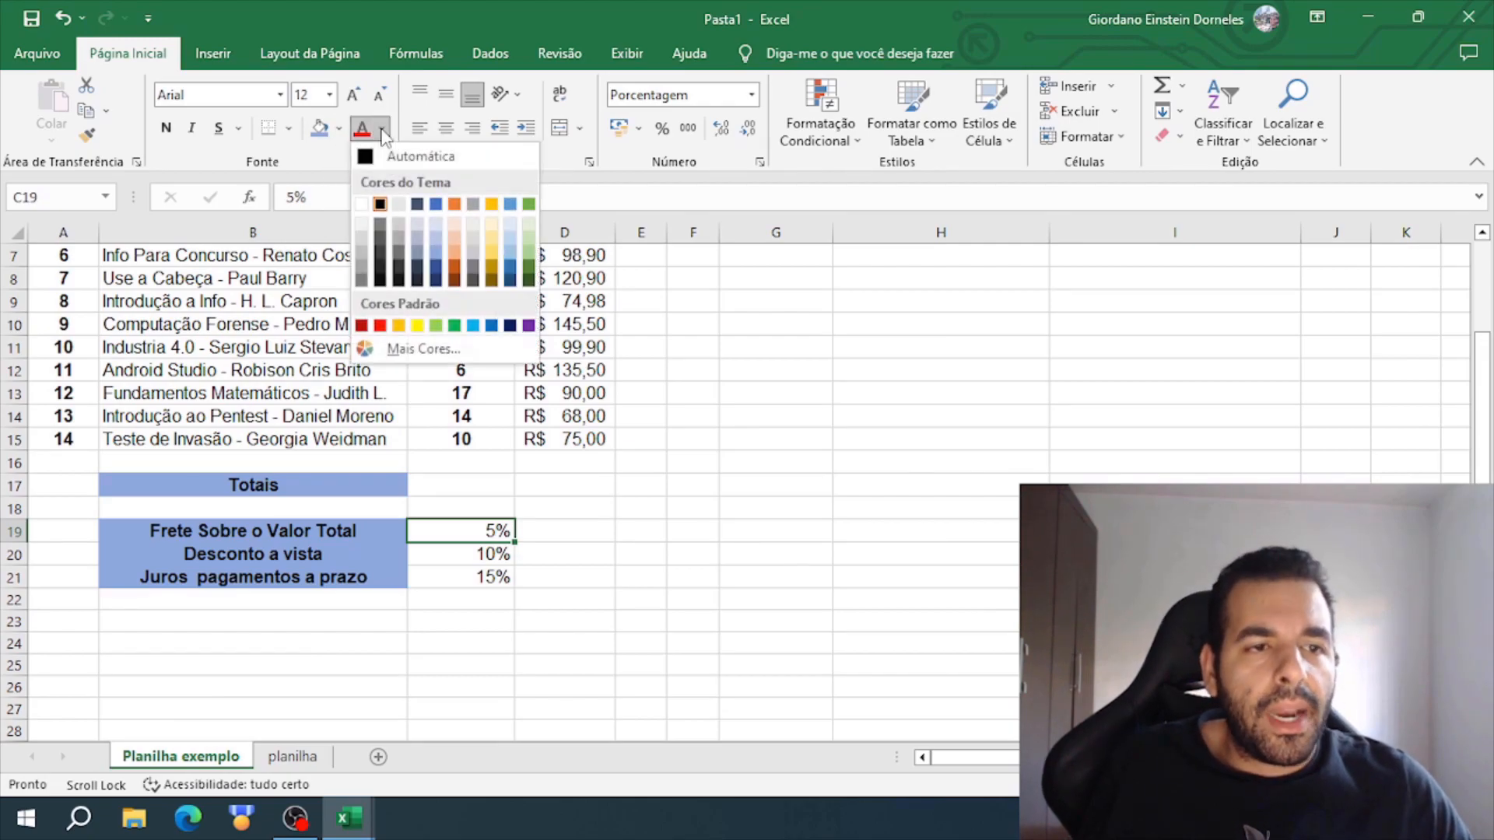
left_click(382, 129)
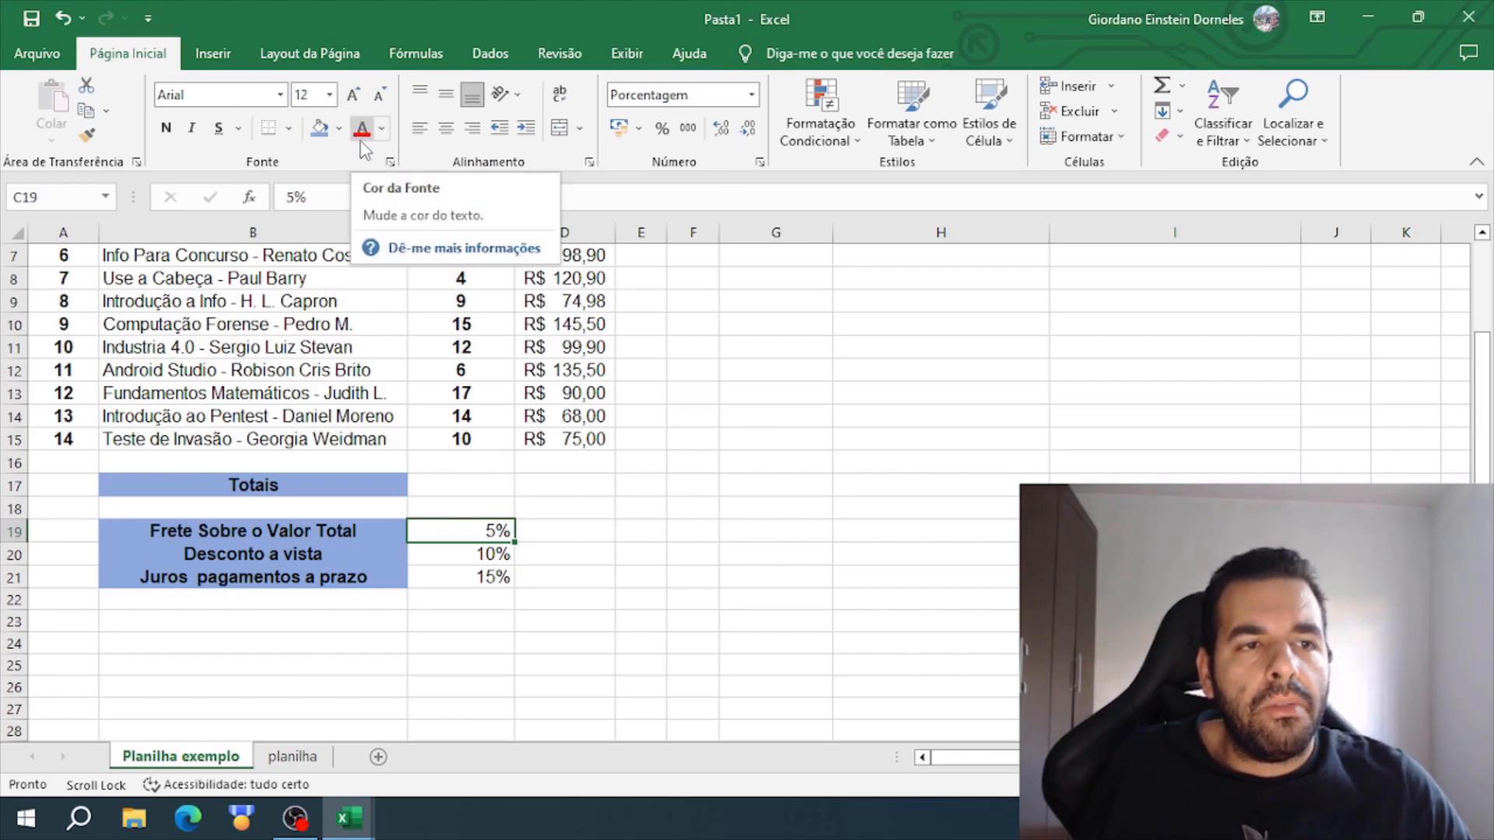
left_click(382, 130)
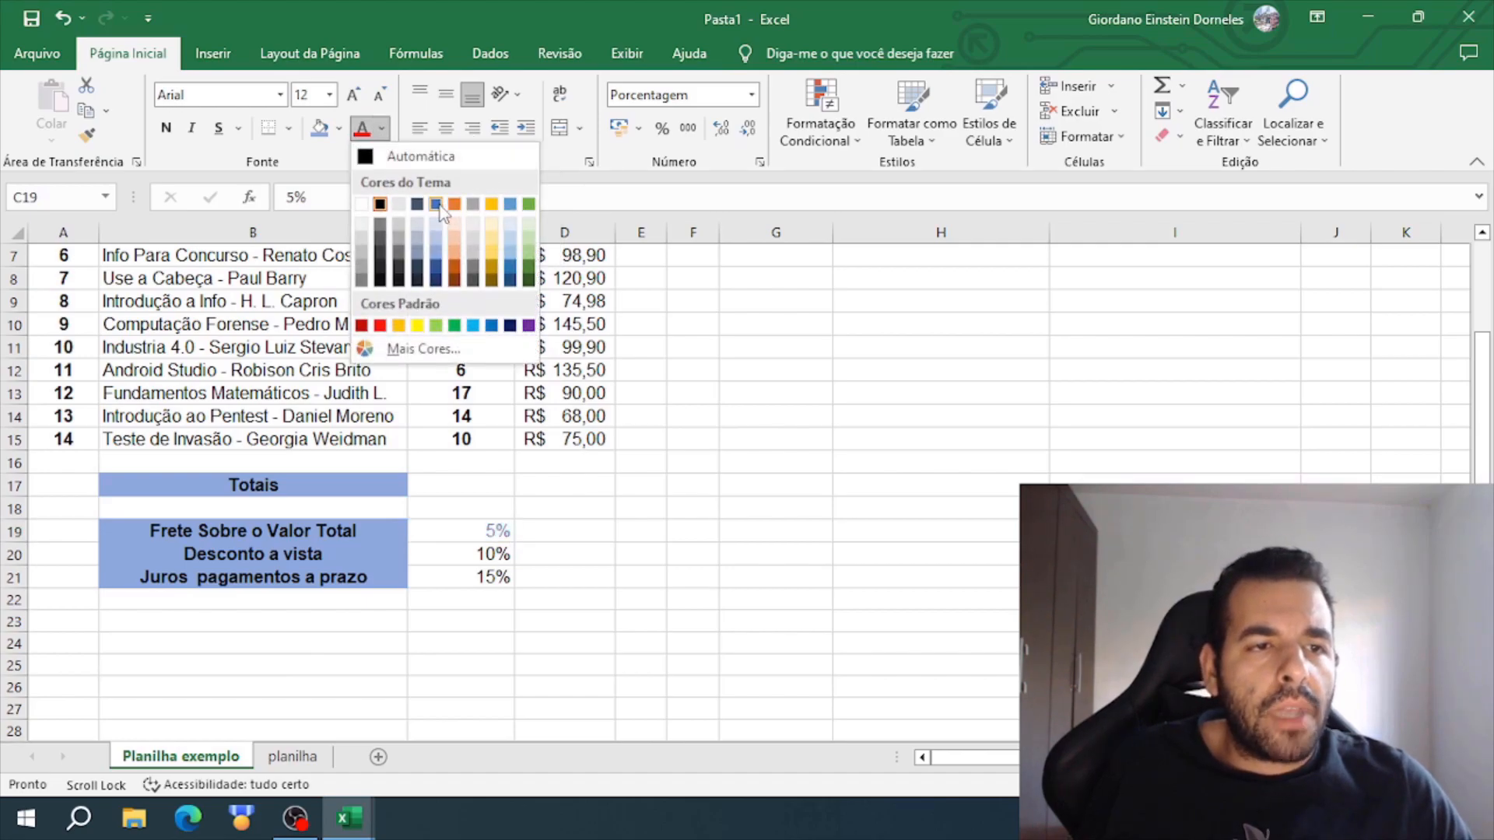
left_click(491, 326)
key("Return")
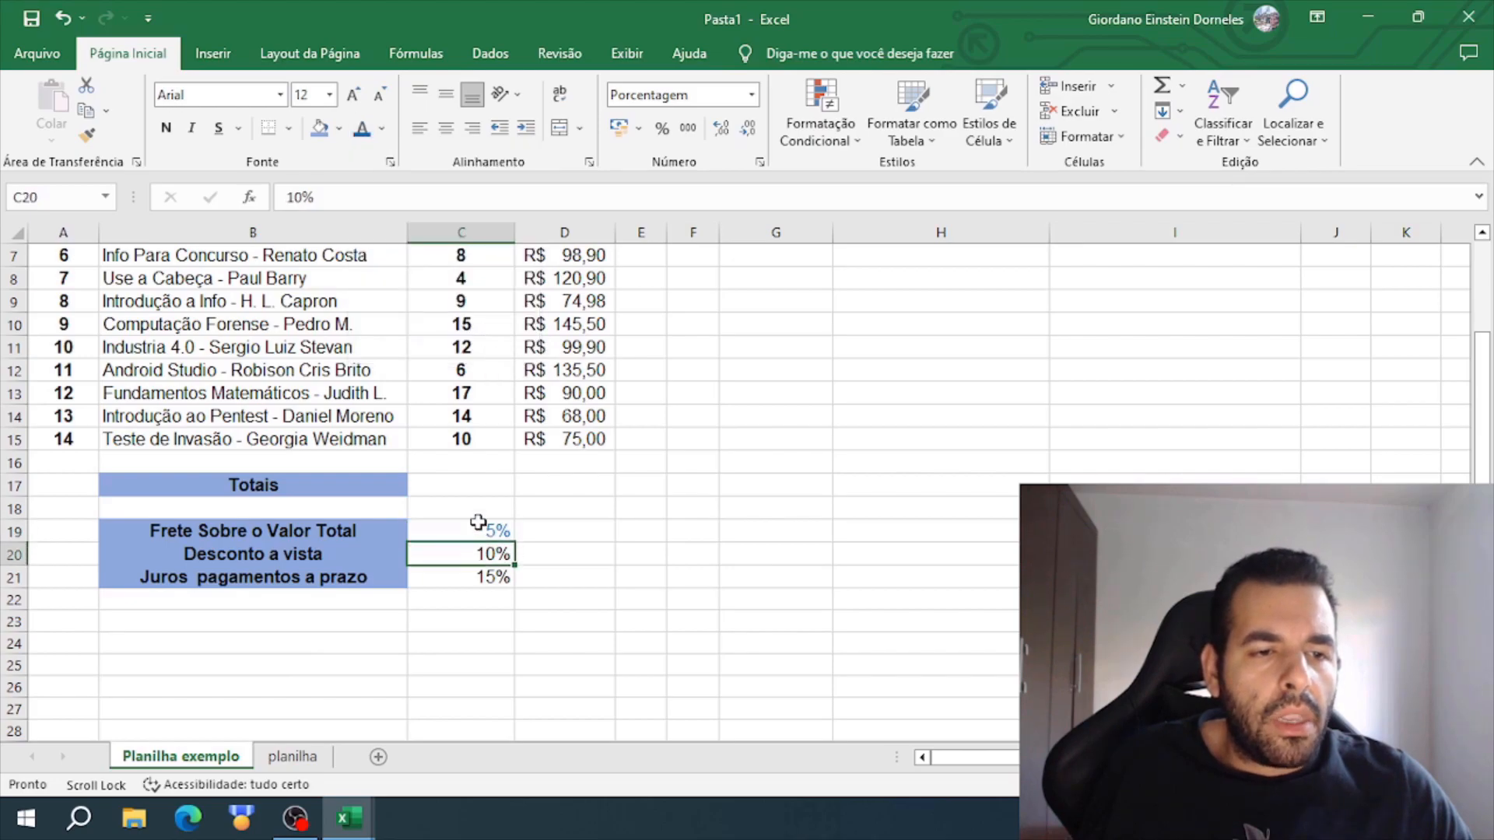
- Set the font color of the discount rate in C20 to green and the interest rate in C21 to red
left_click(381, 129)
left_click(458, 326)
key("Return")
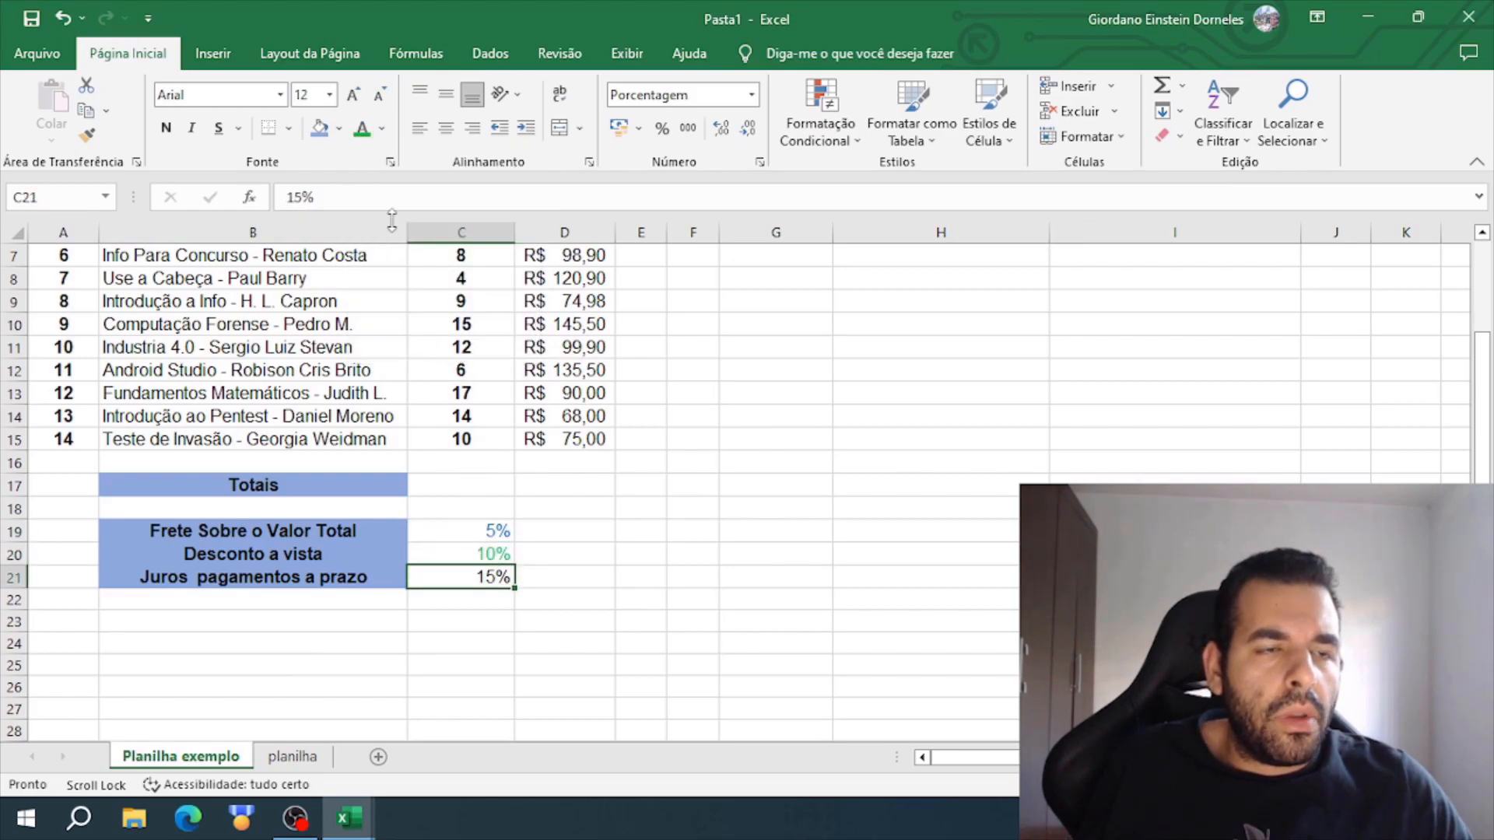
left_click(381, 128)
left_click(380, 326)
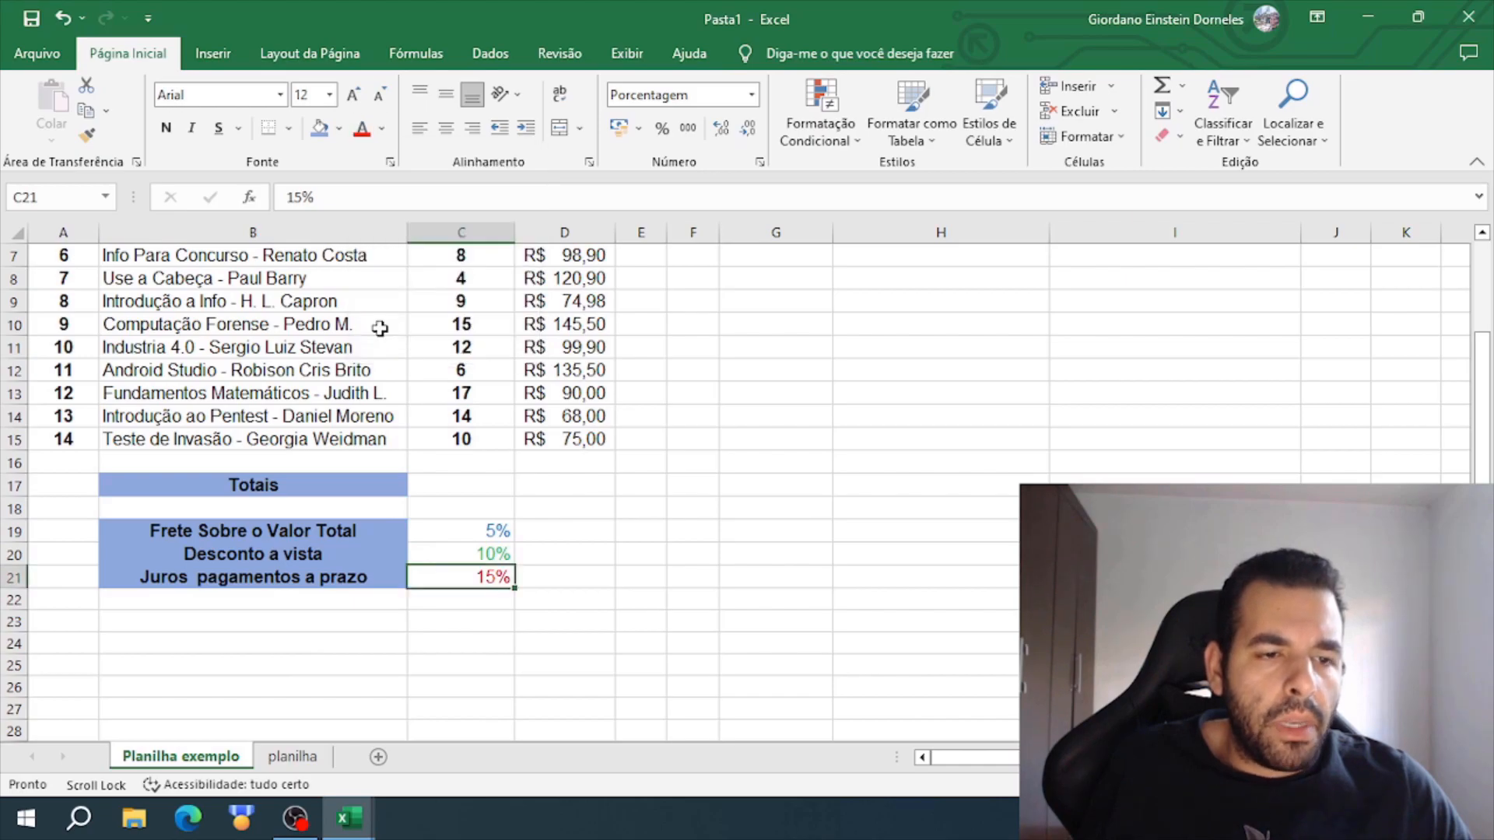
- Bold and center the freight, discount and interest percentages in C19:C21
left_click(498, 532)
left_click_drag(501, 526, 508, 573)
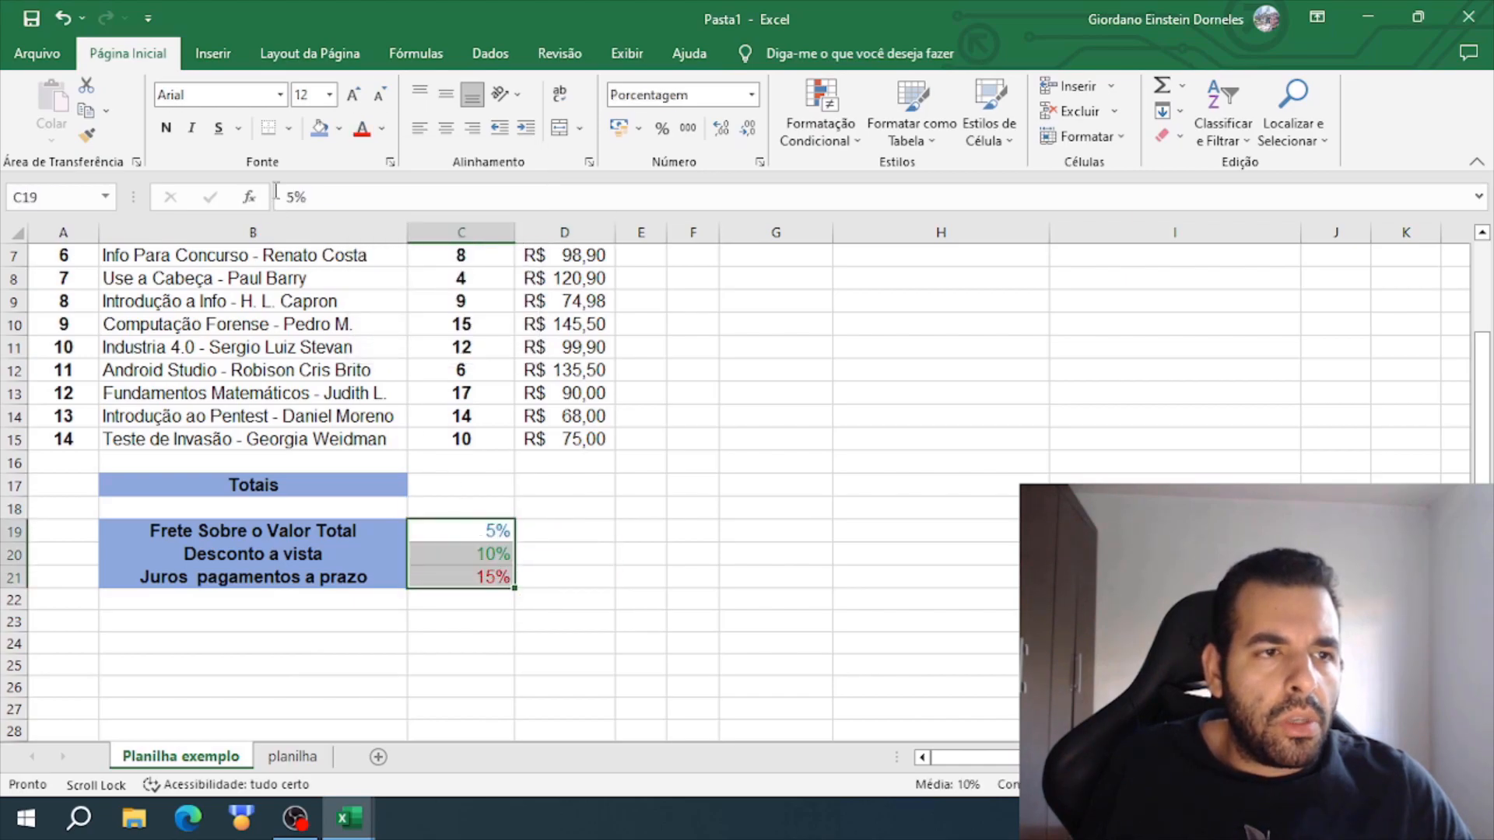
left_click(166, 128)
left_click(446, 128)
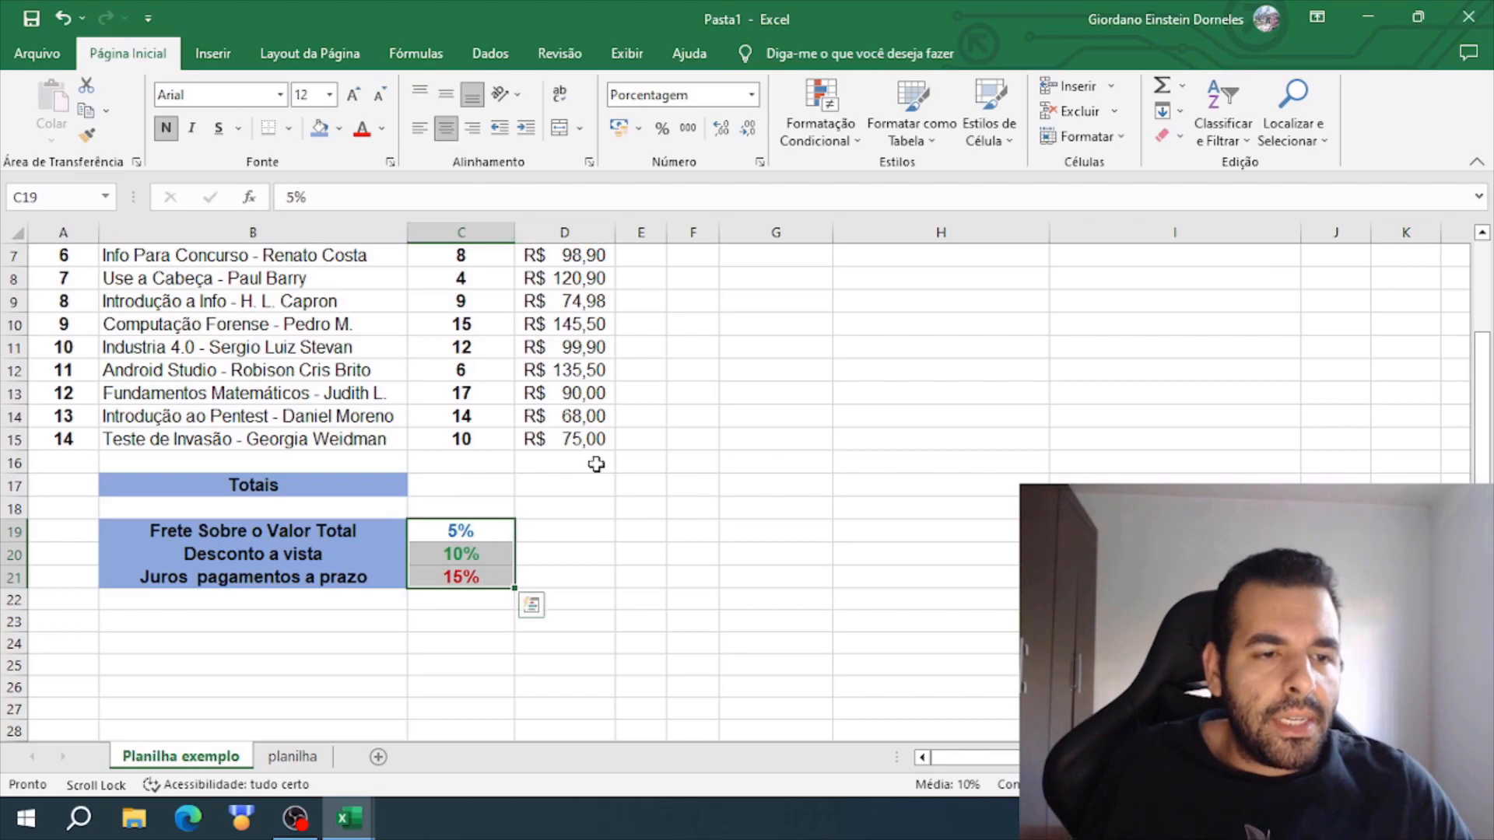
left_click(639, 530)
- Compare the formatted book sheet with the finished example on the Atividade-9 sheet of the Atividade Excel Planilhas workbook
scroll(704, 530, "up", 1)
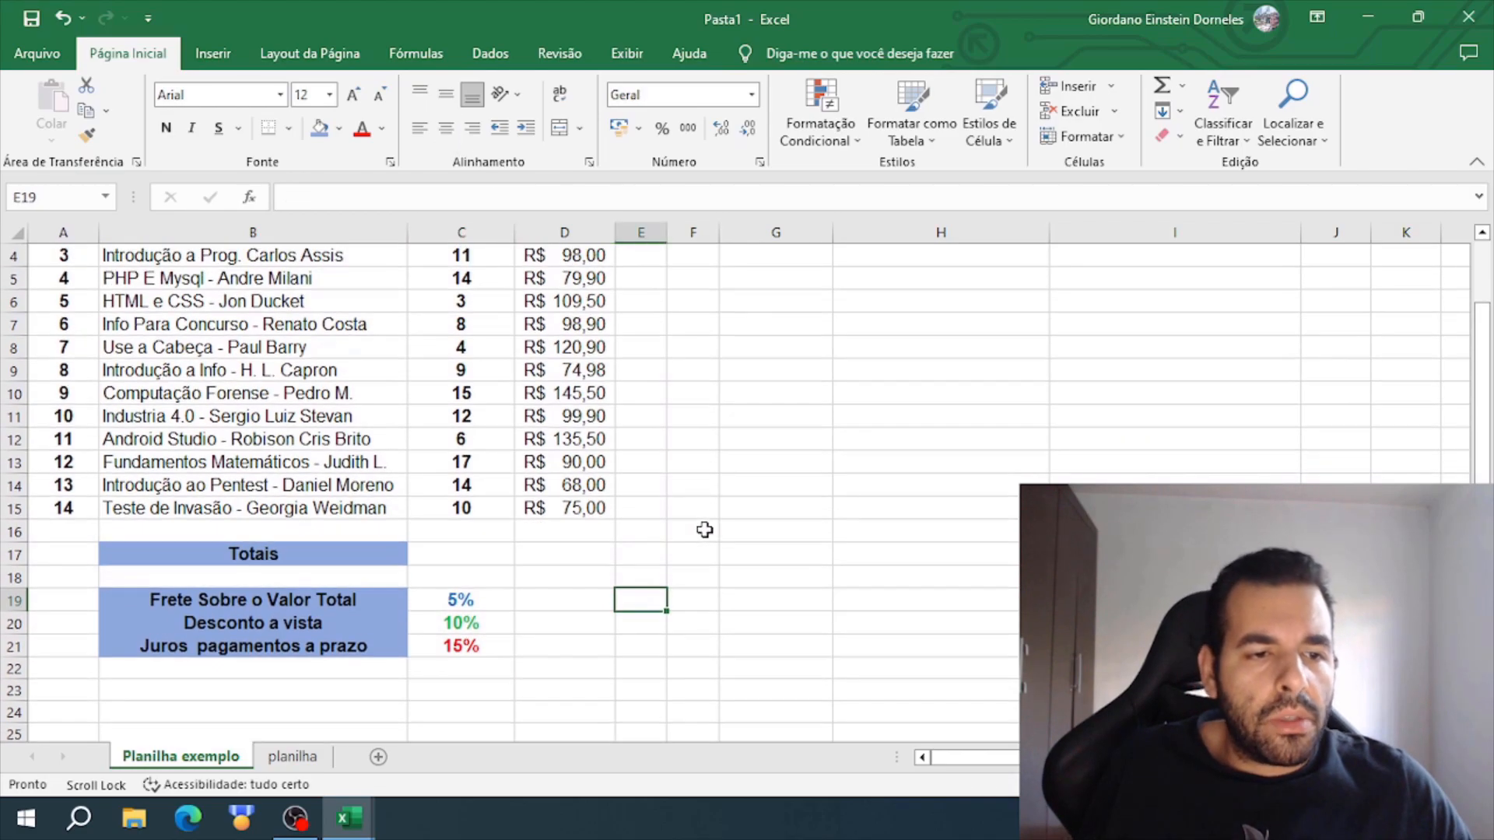
scroll(705, 529, "up", 1)
scroll(694, 534, "down", 1)
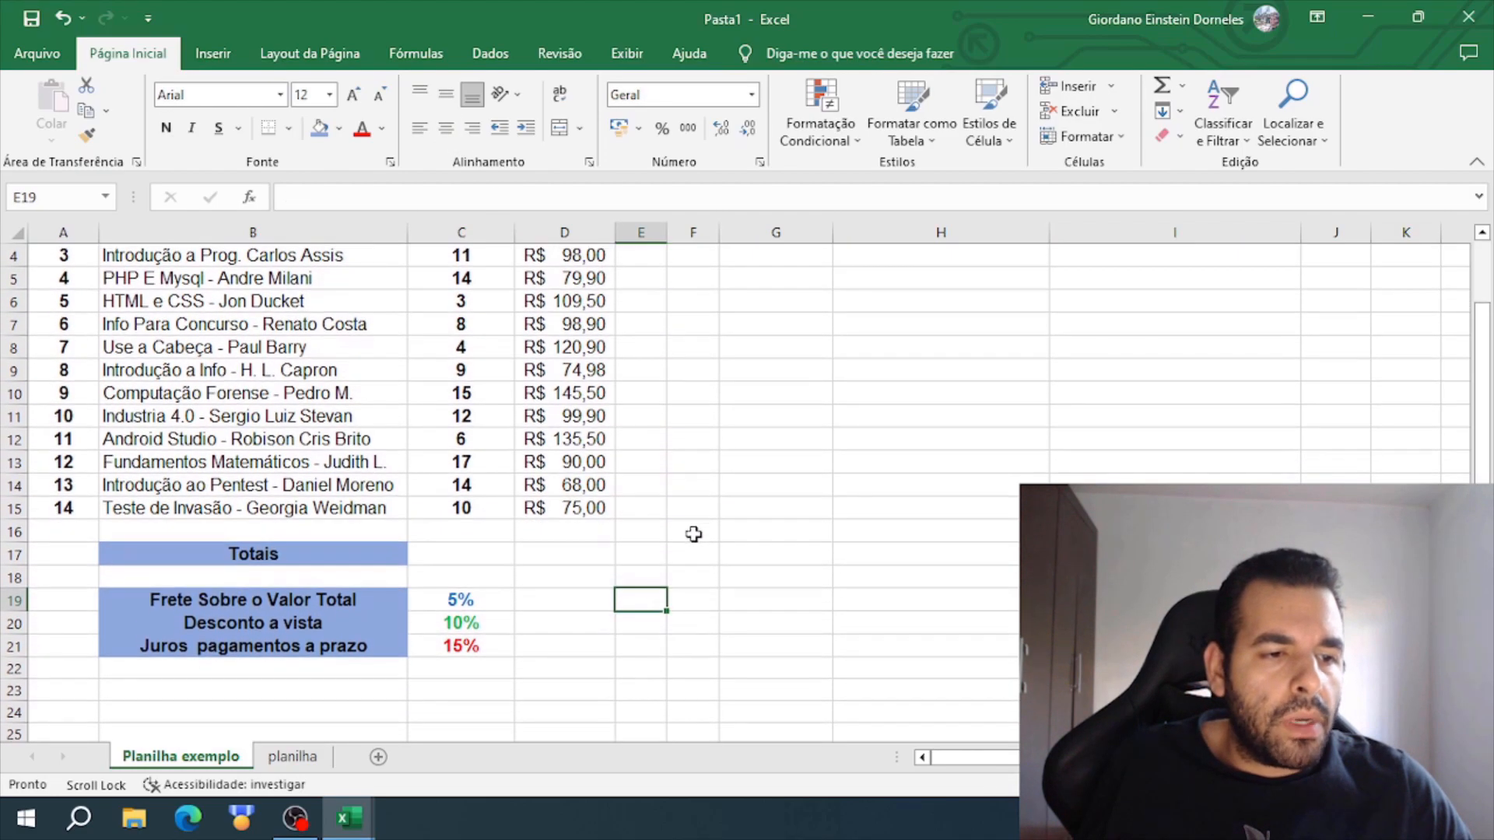
scroll(664, 556, "up", 1)
mouse_move(347, 813)
left_click(490, 720)
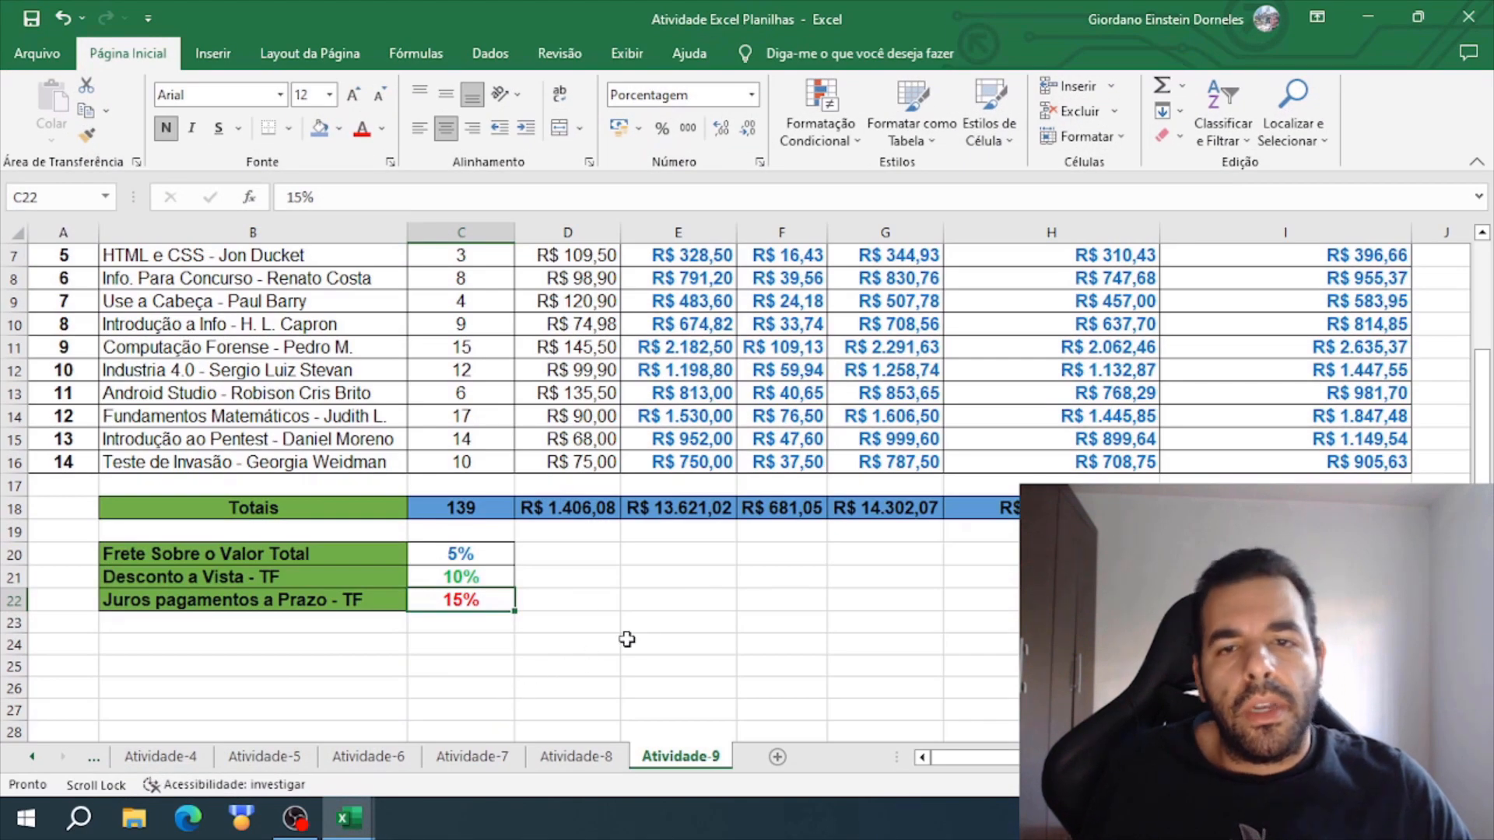
scroll(627, 639, "up", 2)
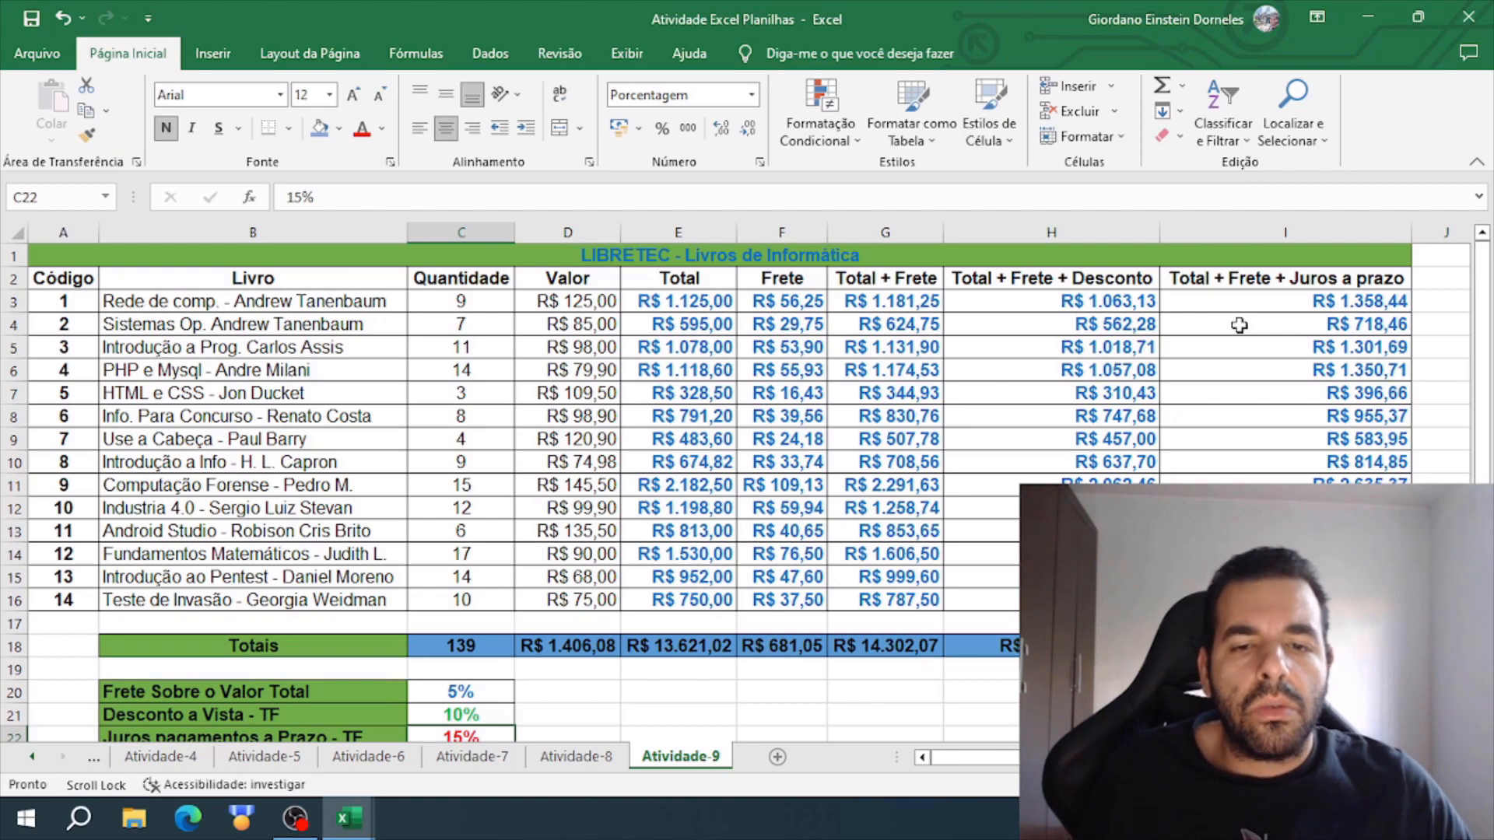
left_click(1363, 16)
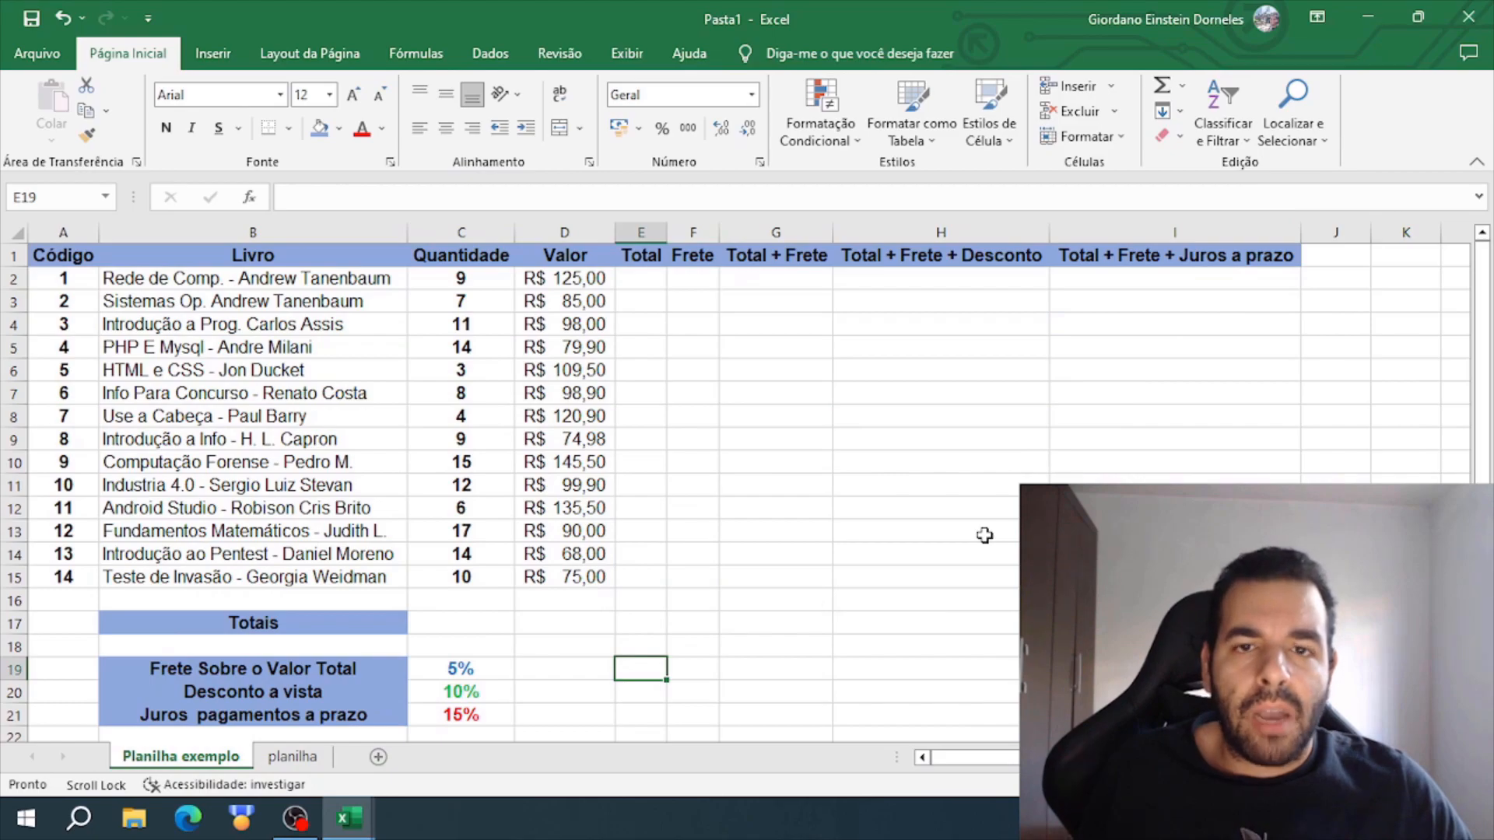
- Apply all borders (Todas as Bordas) to the book table in A1:I15
left_click_drag(70, 254, 1120, 577)
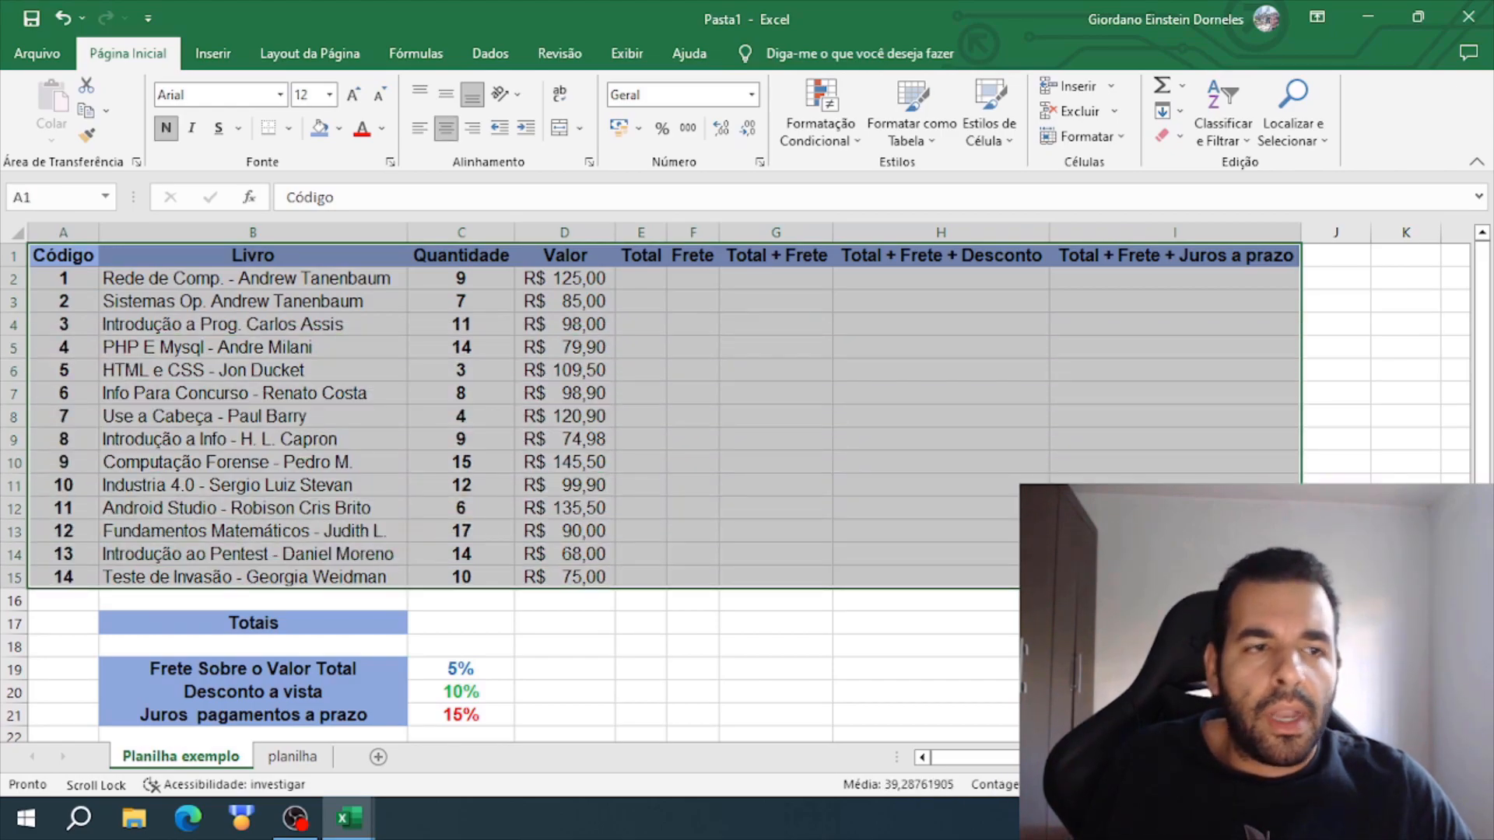
left_click(291, 129)
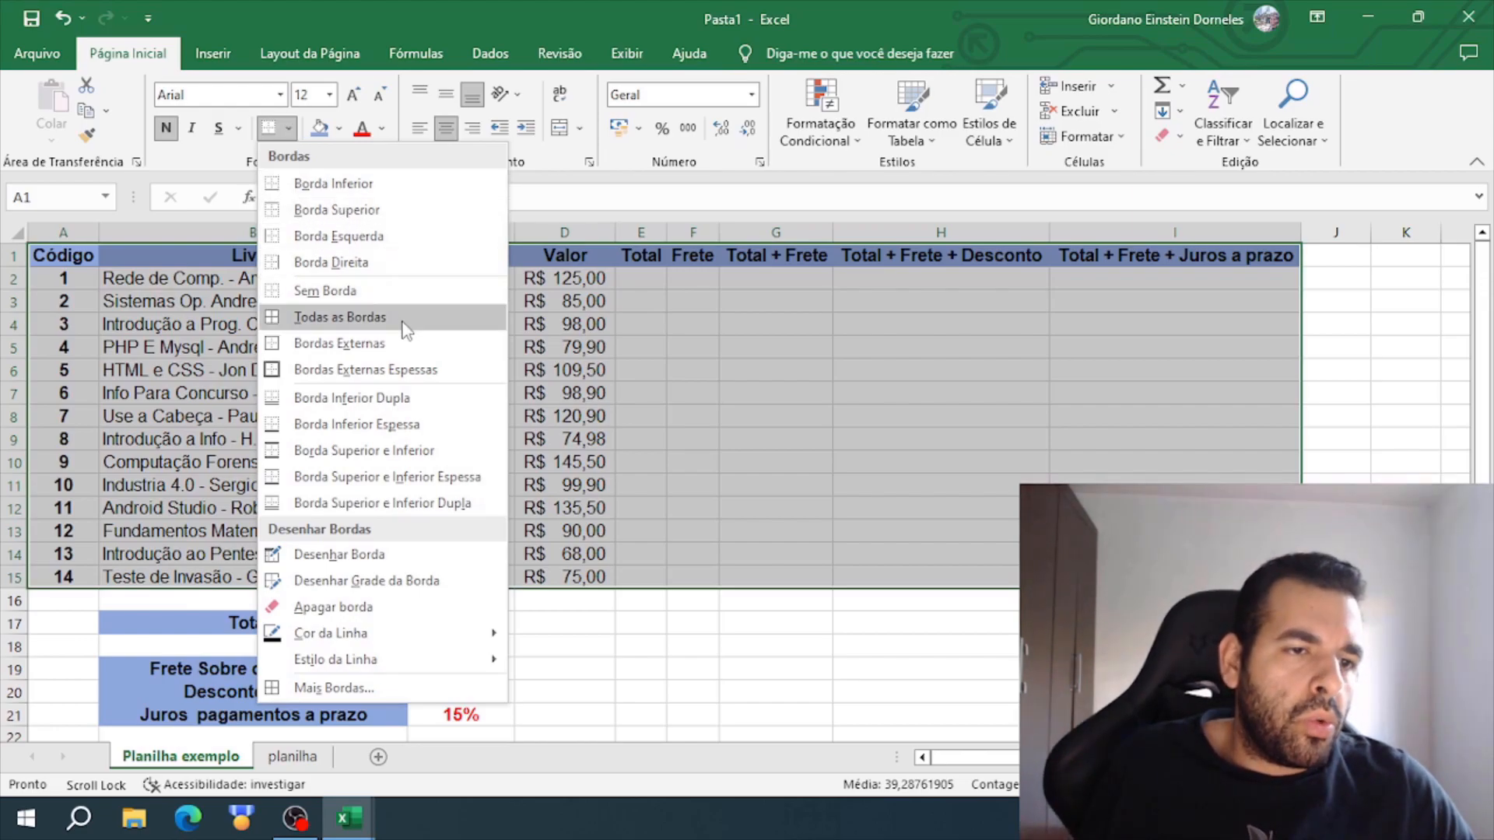
left_click(342, 316)
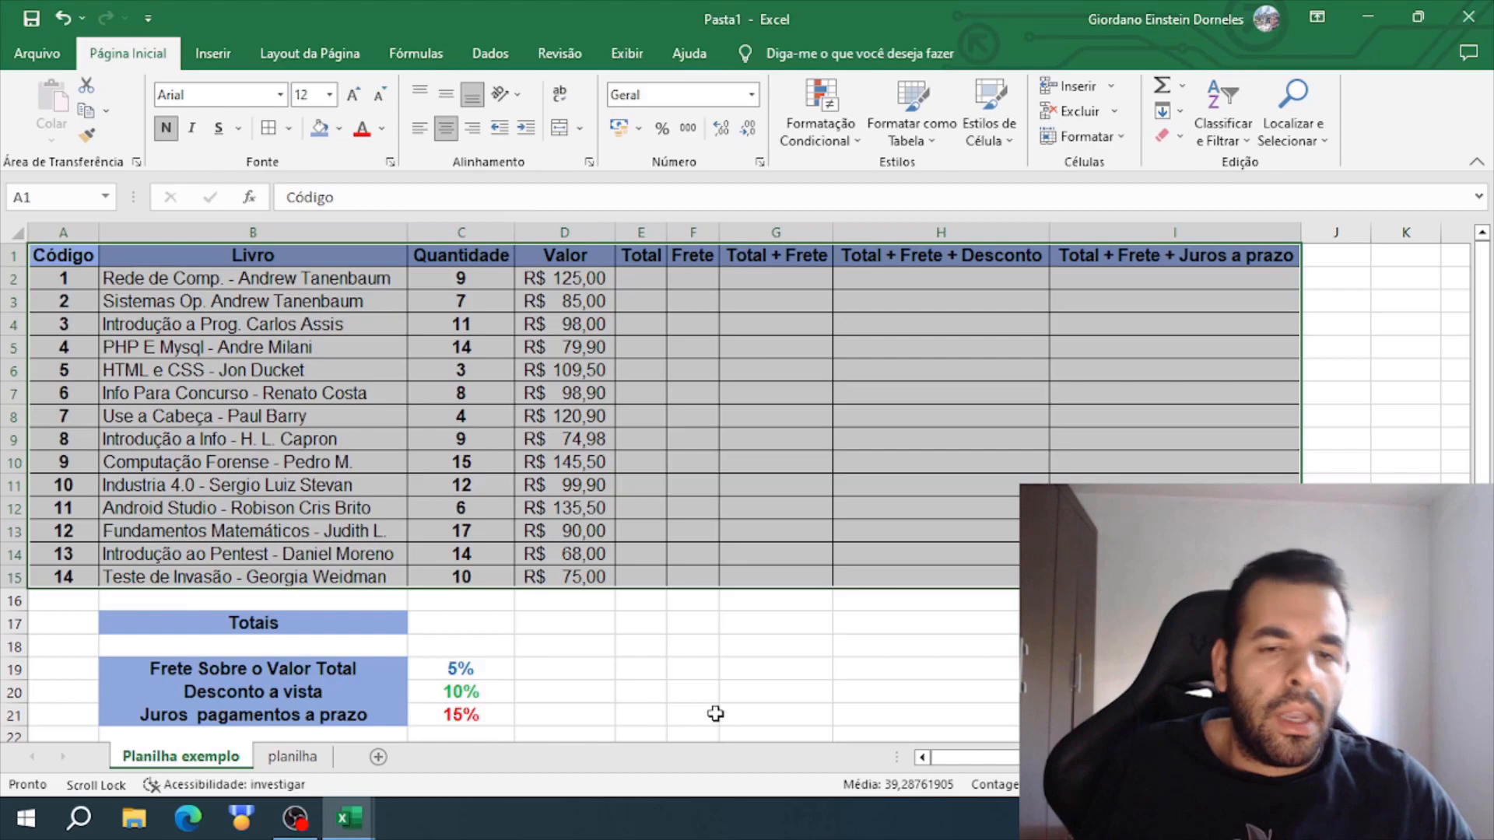
left_click(772, 631)
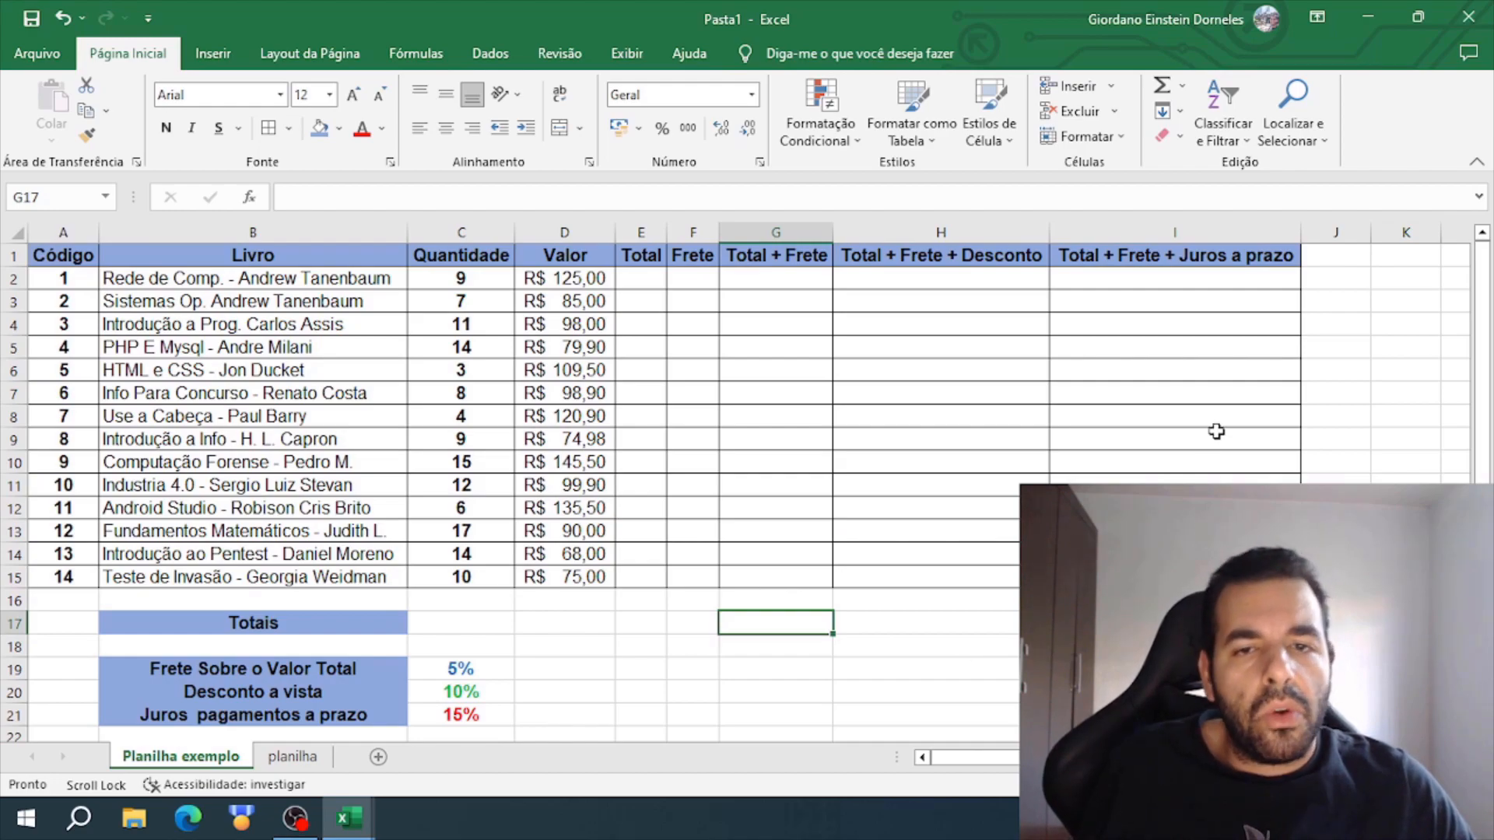
left_click_drag(1207, 280, 1175, 576)
left_click(976, 693)
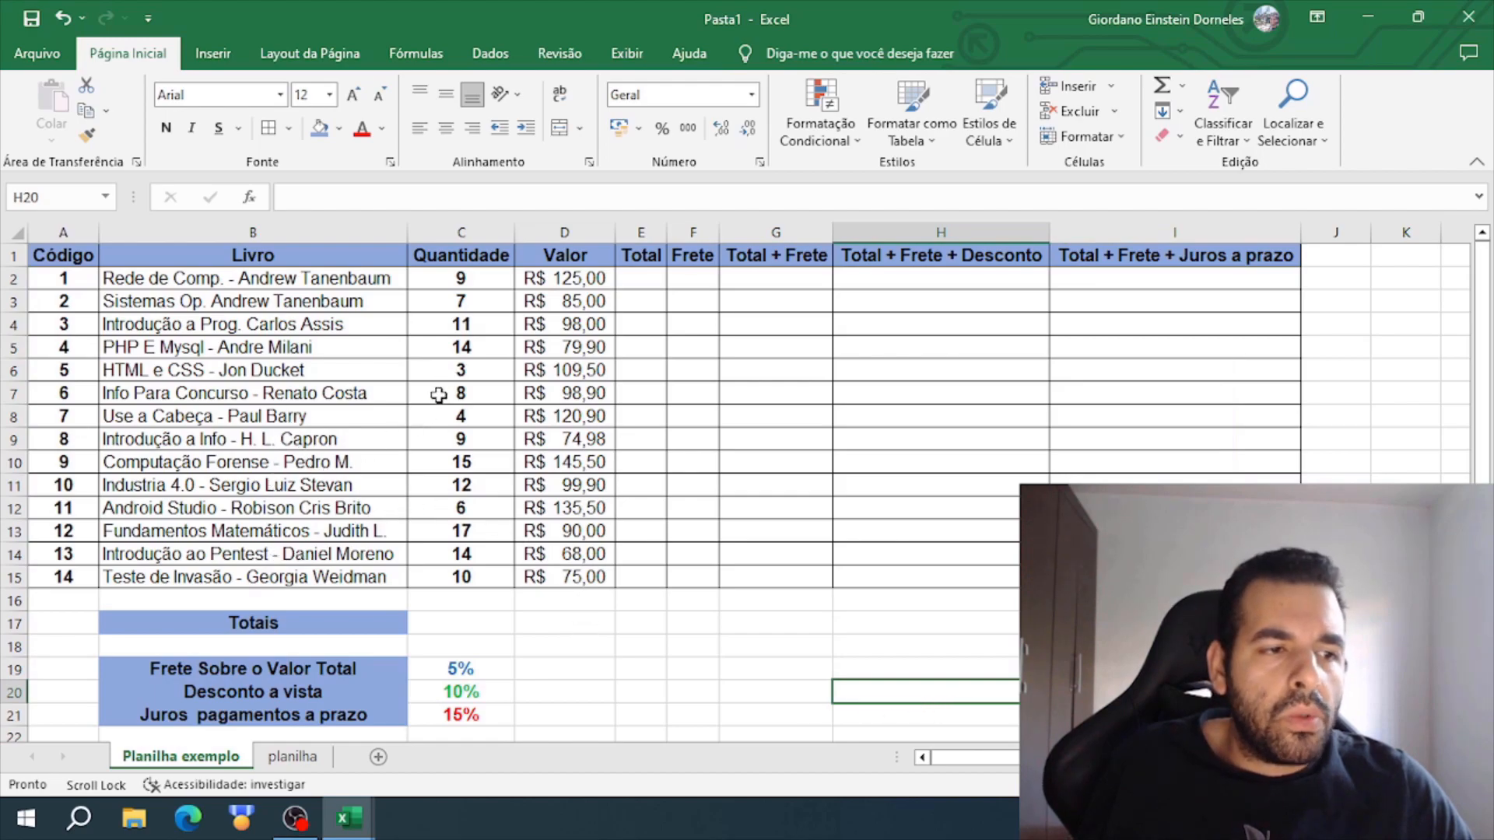
- Apply all borders to the Totais row in B17:I17 and to the percentage block in B19:C21
scroll(708, 354, "down", 2)
left_click(108, 487)
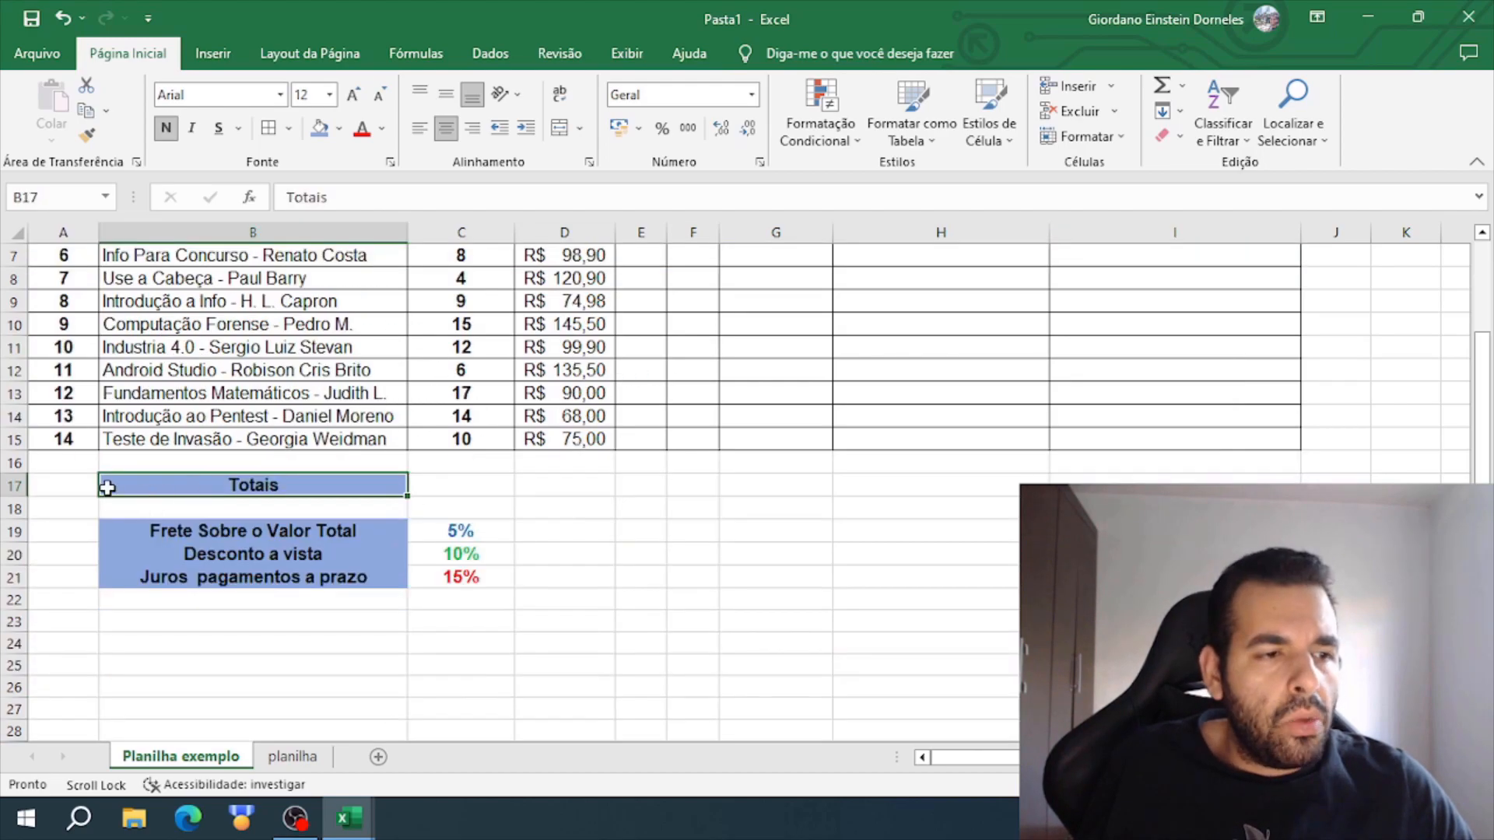
left_click_drag(341, 483, 1257, 482)
left_click_drag(350, 532, 491, 576)
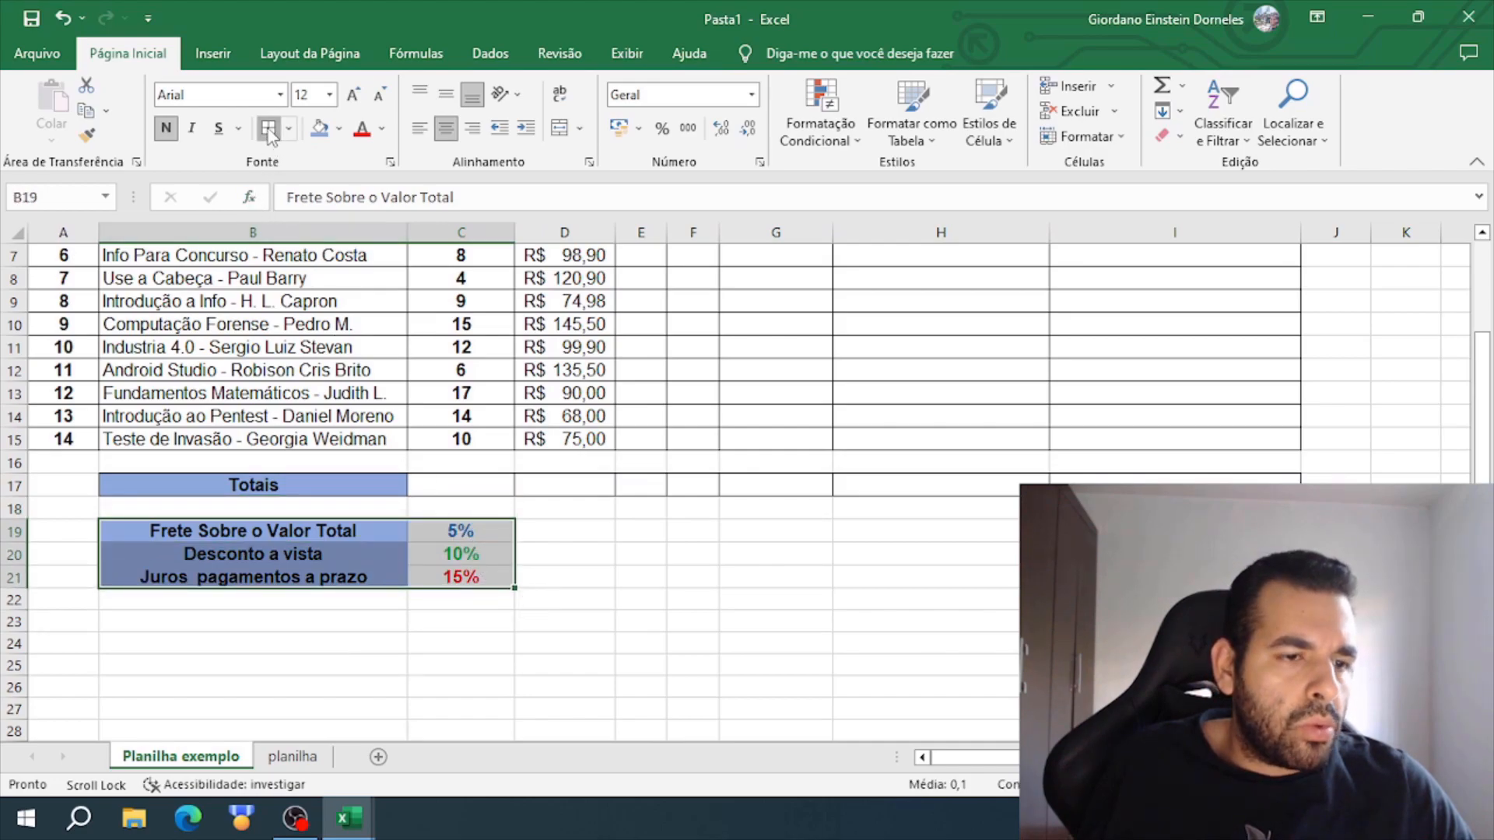
left_click(560, 550)
left_click(856, 575)
scroll(855, 575, "up", 2)
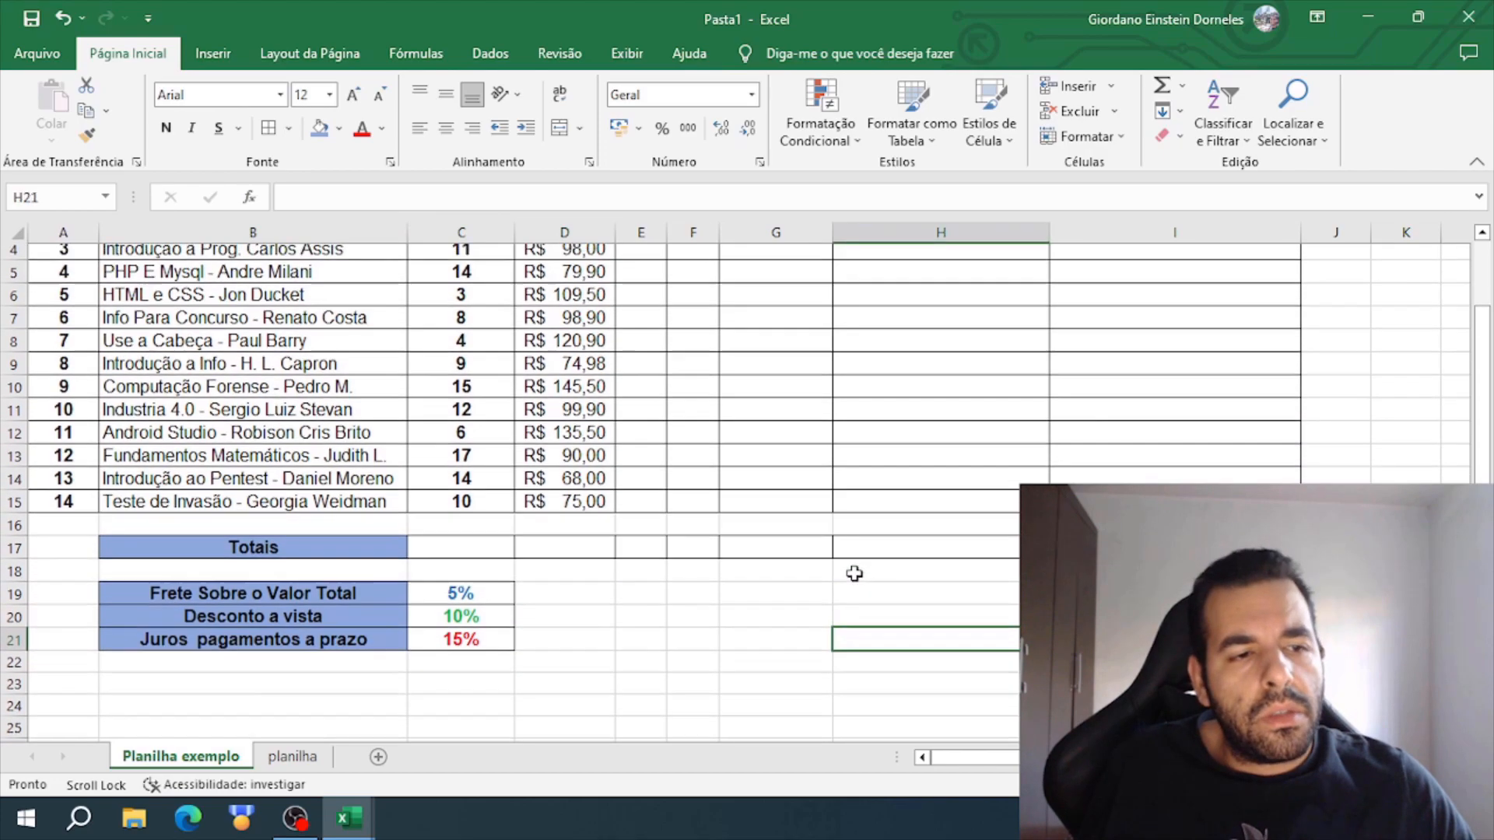
scroll(856, 575, "down", 1)
scroll(855, 575, "up", 1)
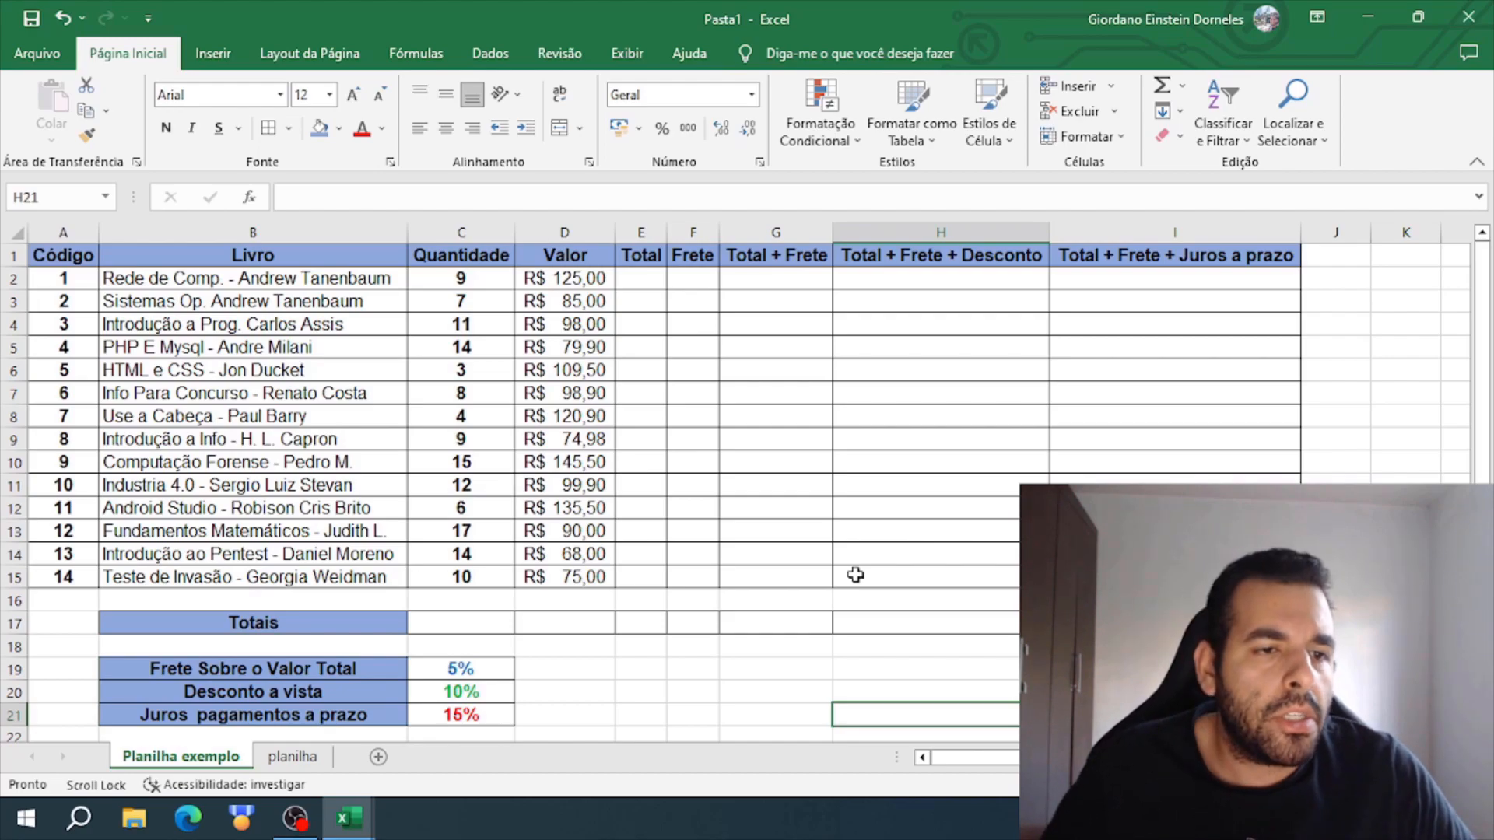
- Review which columns the Totais row in C17:I17 sums and the freight, discount and interest rates in C19:C21
left_click(358, 622)
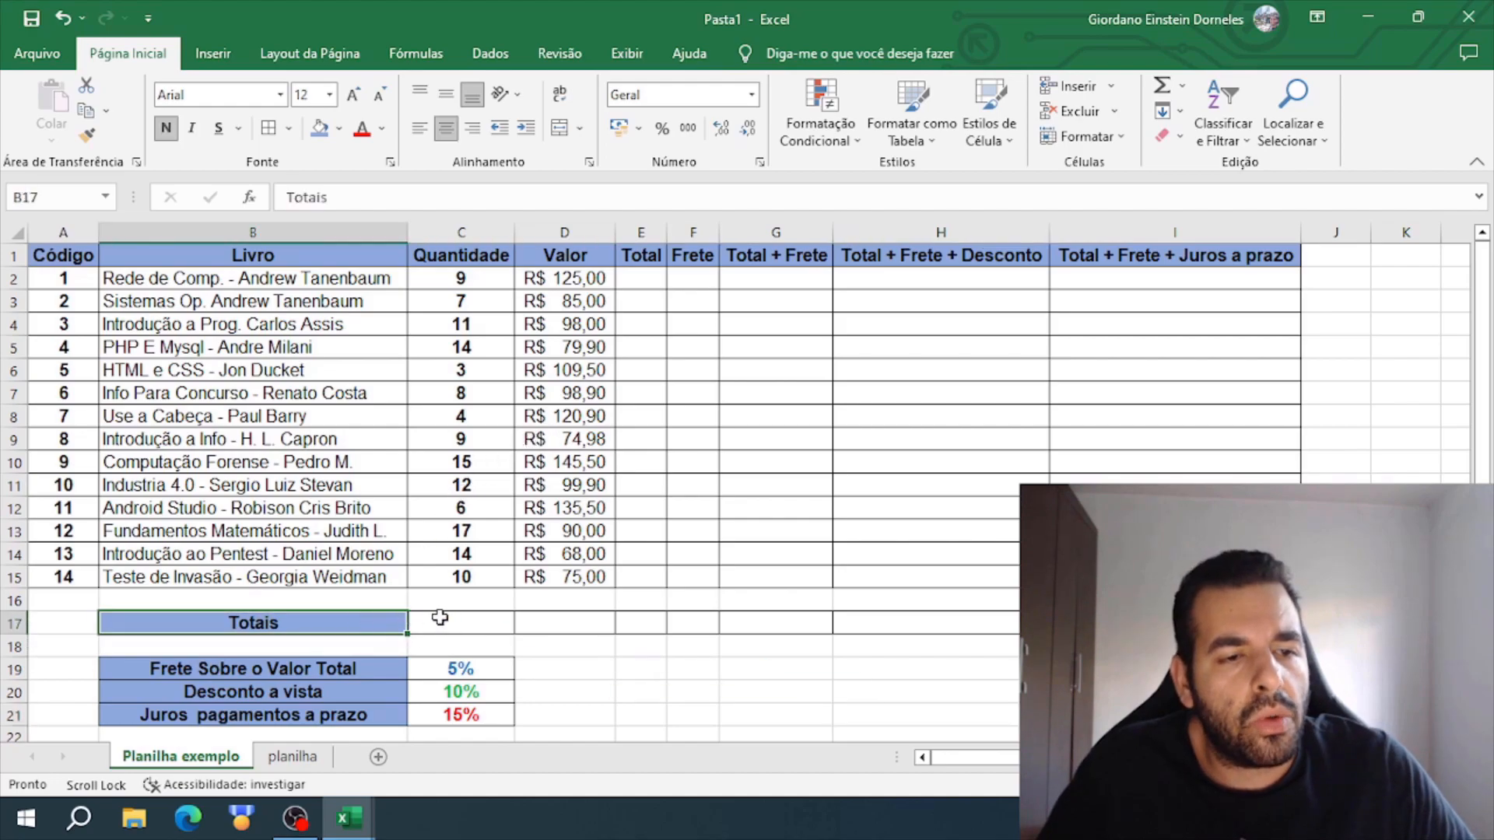
left_click(466, 620)
left_click_drag(489, 259, 493, 617)
left_click_drag(564, 257, 574, 656)
left_click_drag(640, 256, 650, 643)
left_click_drag(693, 257, 697, 634)
left_click_drag(775, 257, 787, 646)
left_click_drag(954, 257, 964, 632)
left_click_drag(1174, 256, 1175, 623)
left_click(918, 709)
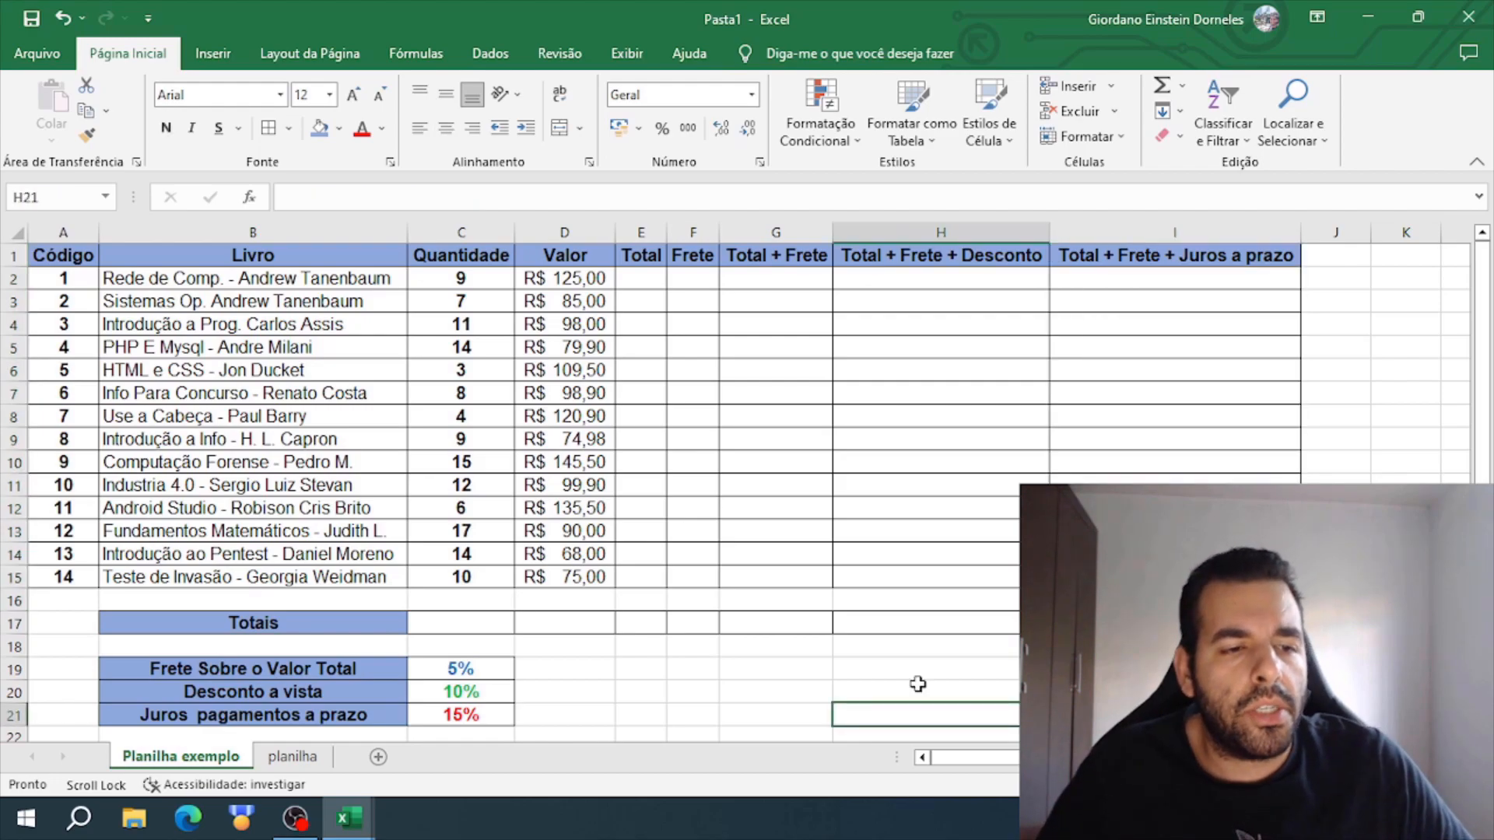
left_click(502, 672)
left_click(493, 697)
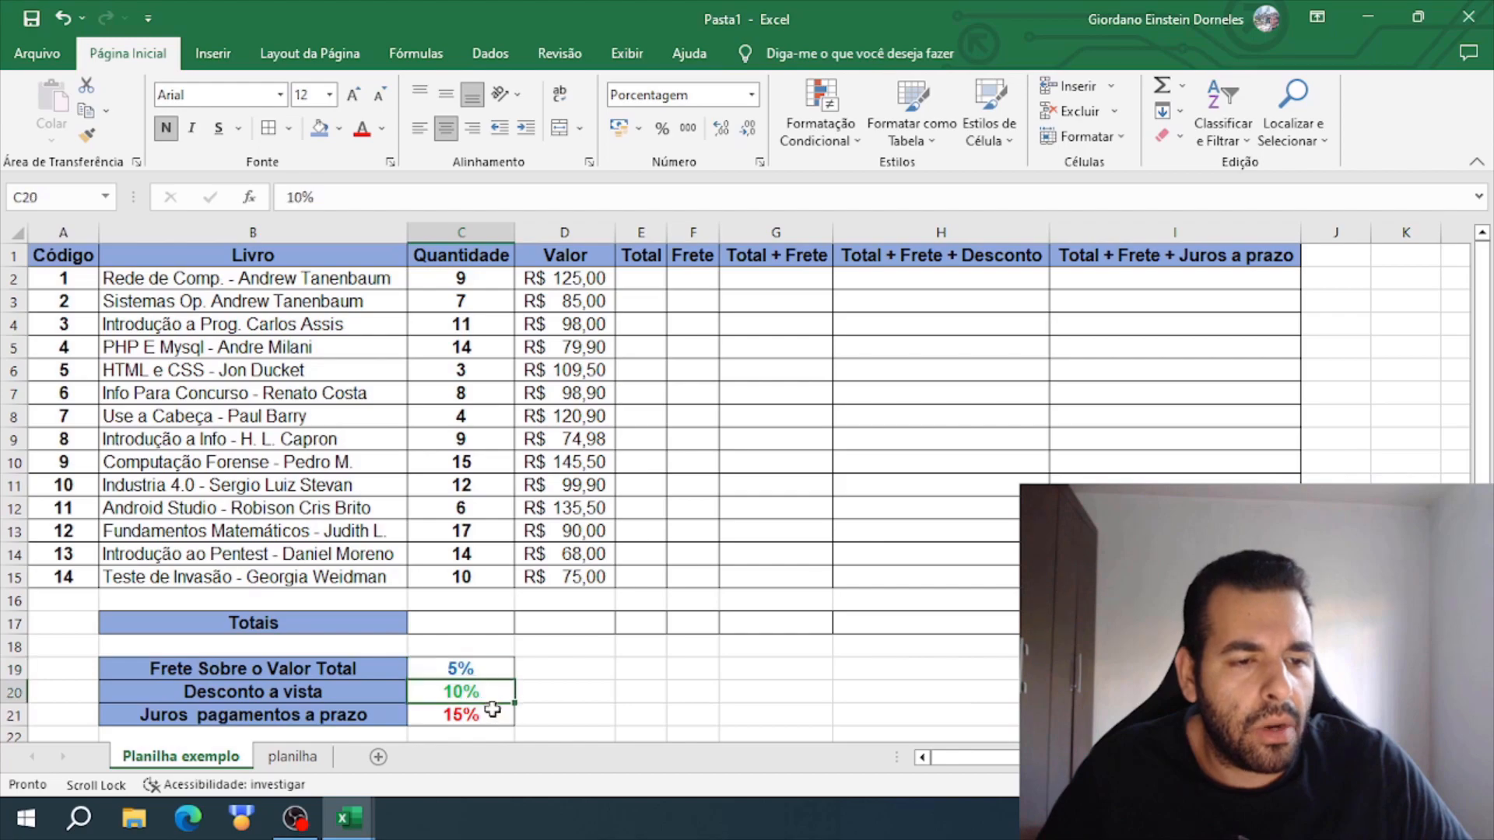
left_click(493, 714)
left_click(640, 669)
- Examine the Total column and the first book's quantity and price cells that its total depends on
left_click(637, 254)
left_click_drag(637, 254, 659, 577)
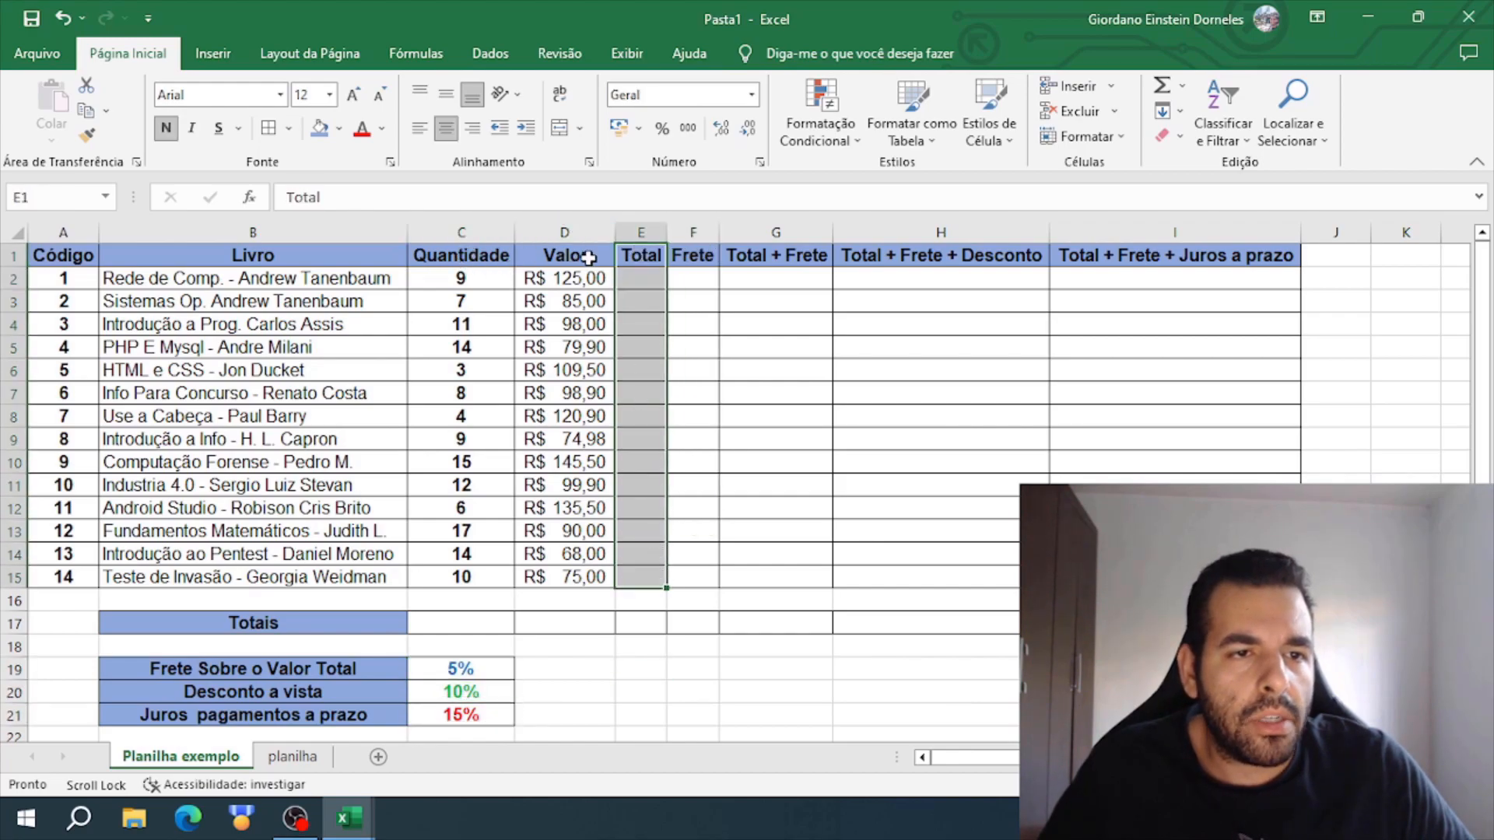
left_click(636, 278)
left_click(498, 280)
left_click(626, 281)
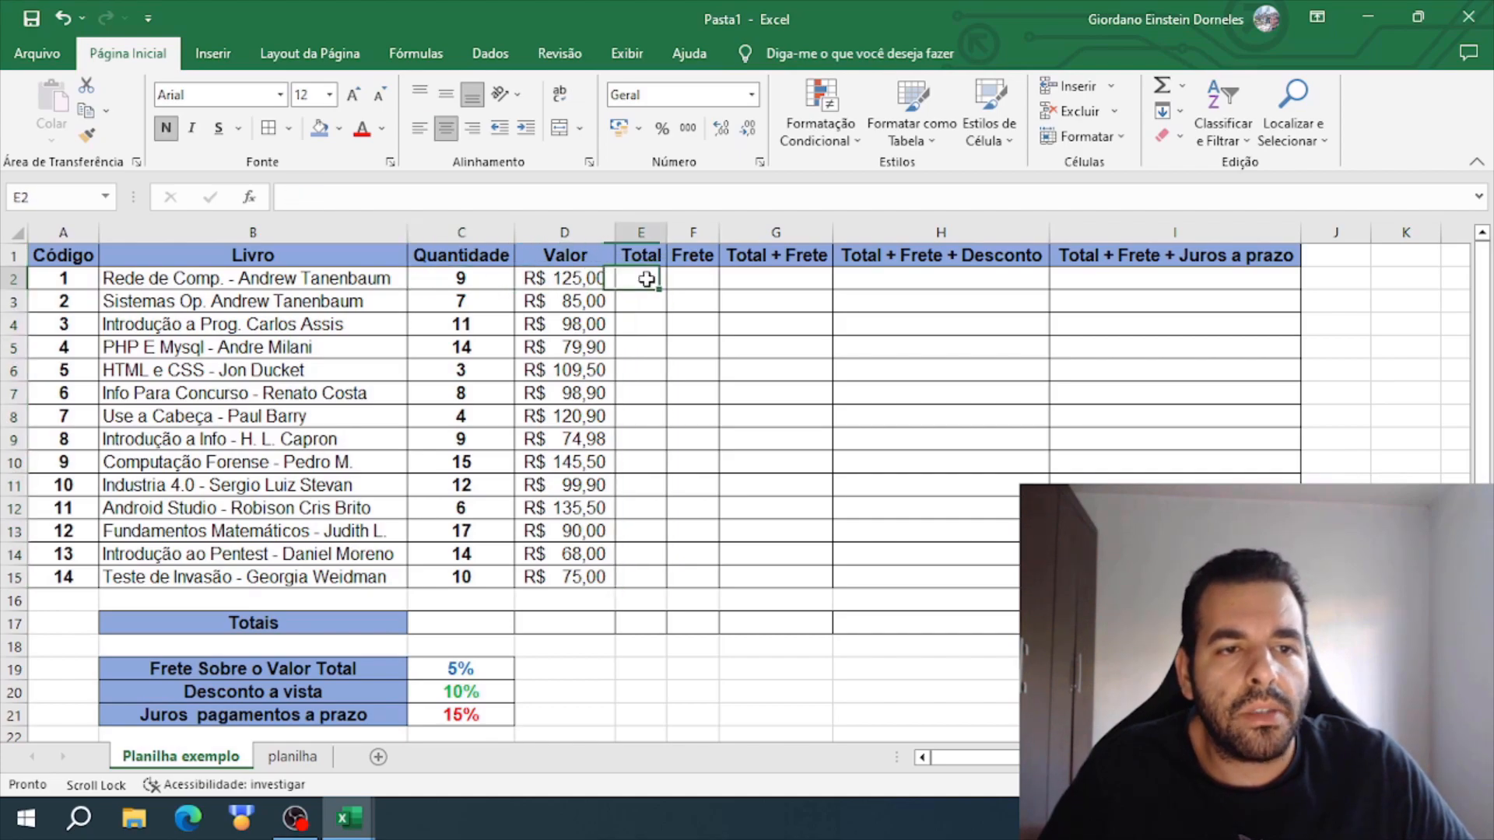
left_click(595, 278)
left_click(471, 280)
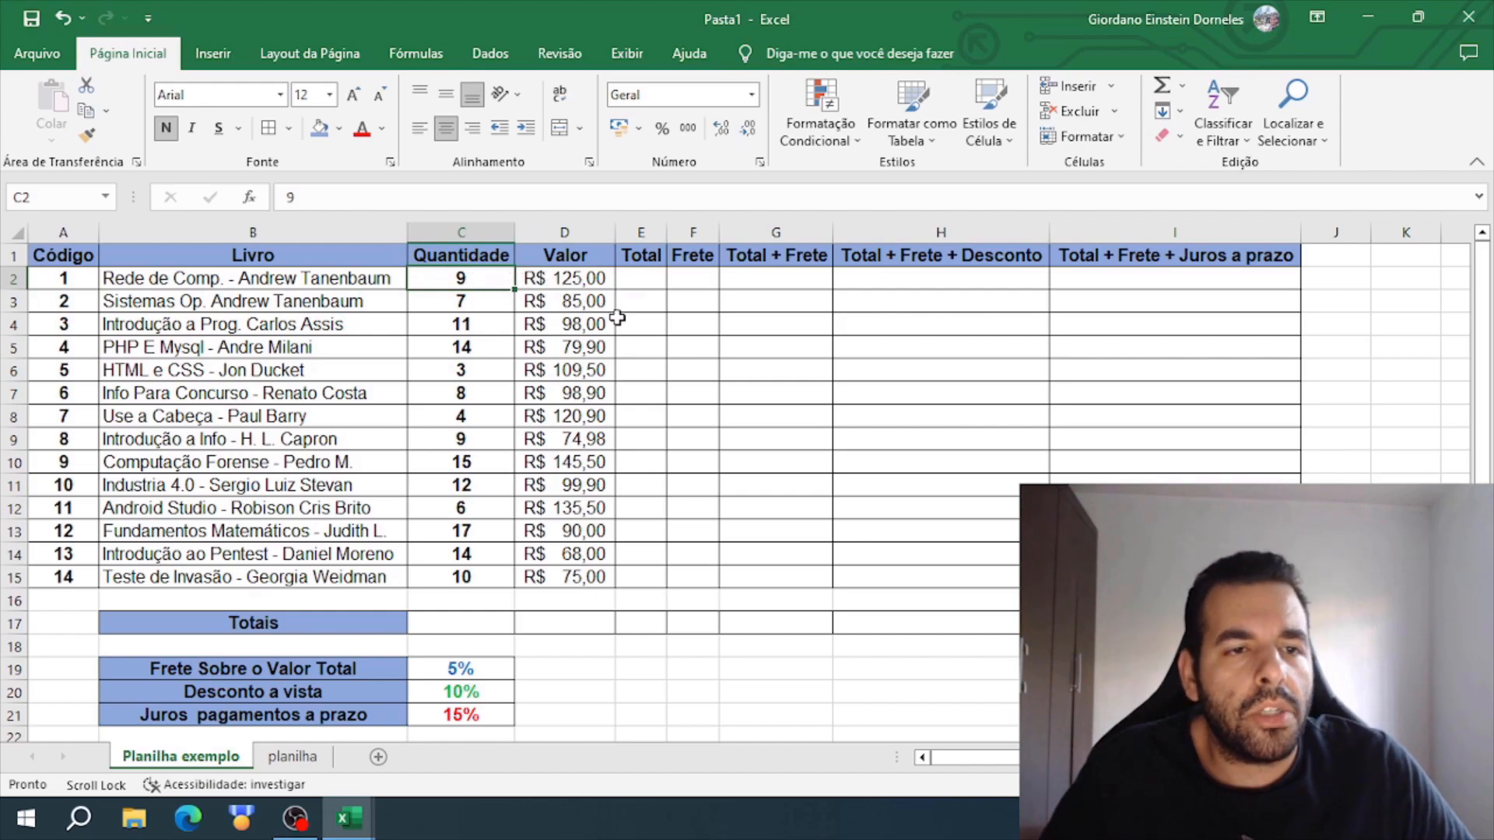
left_click(650, 286)
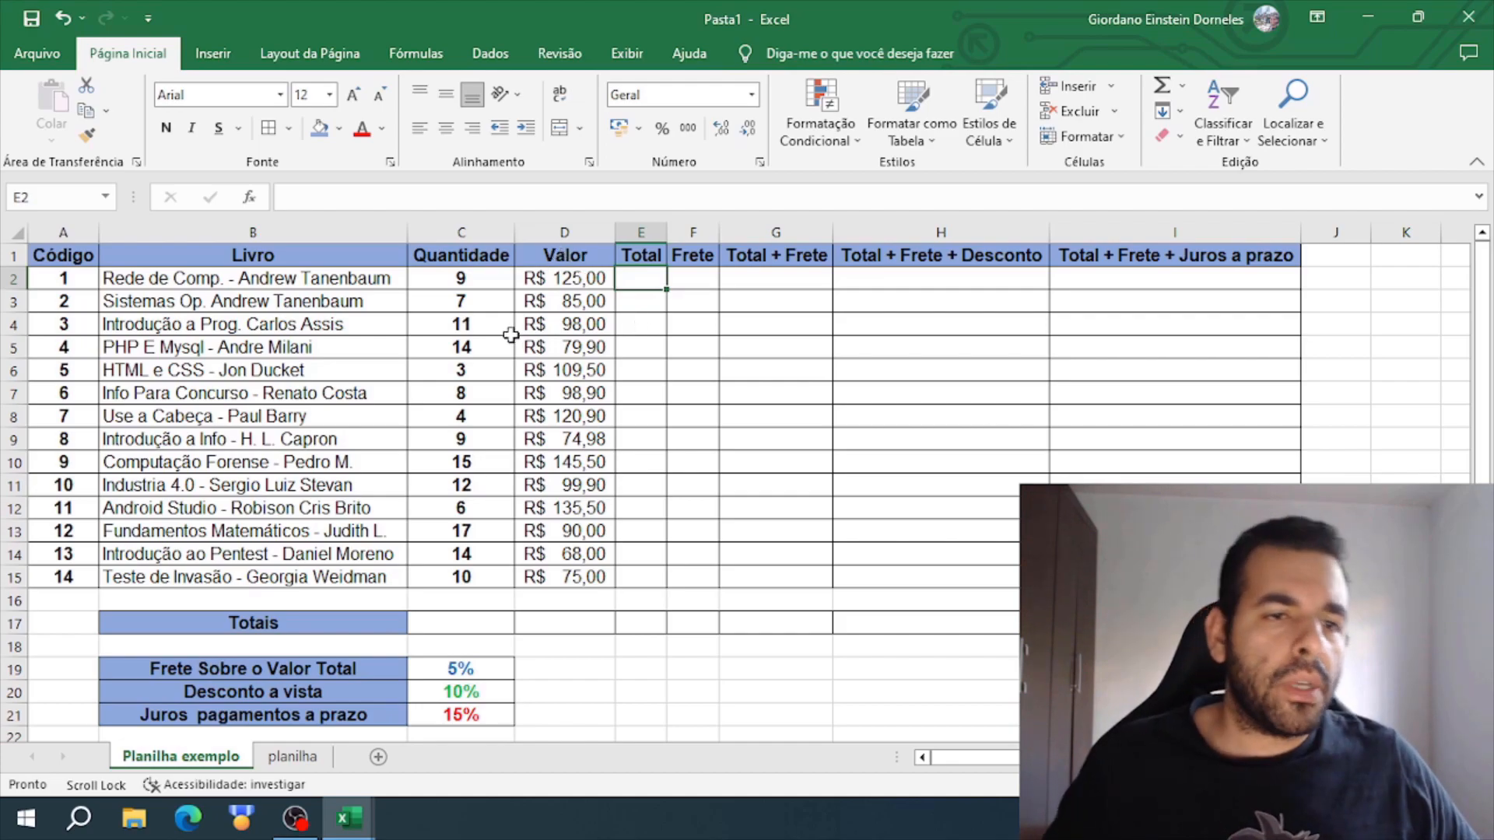
left_click(724, 666)
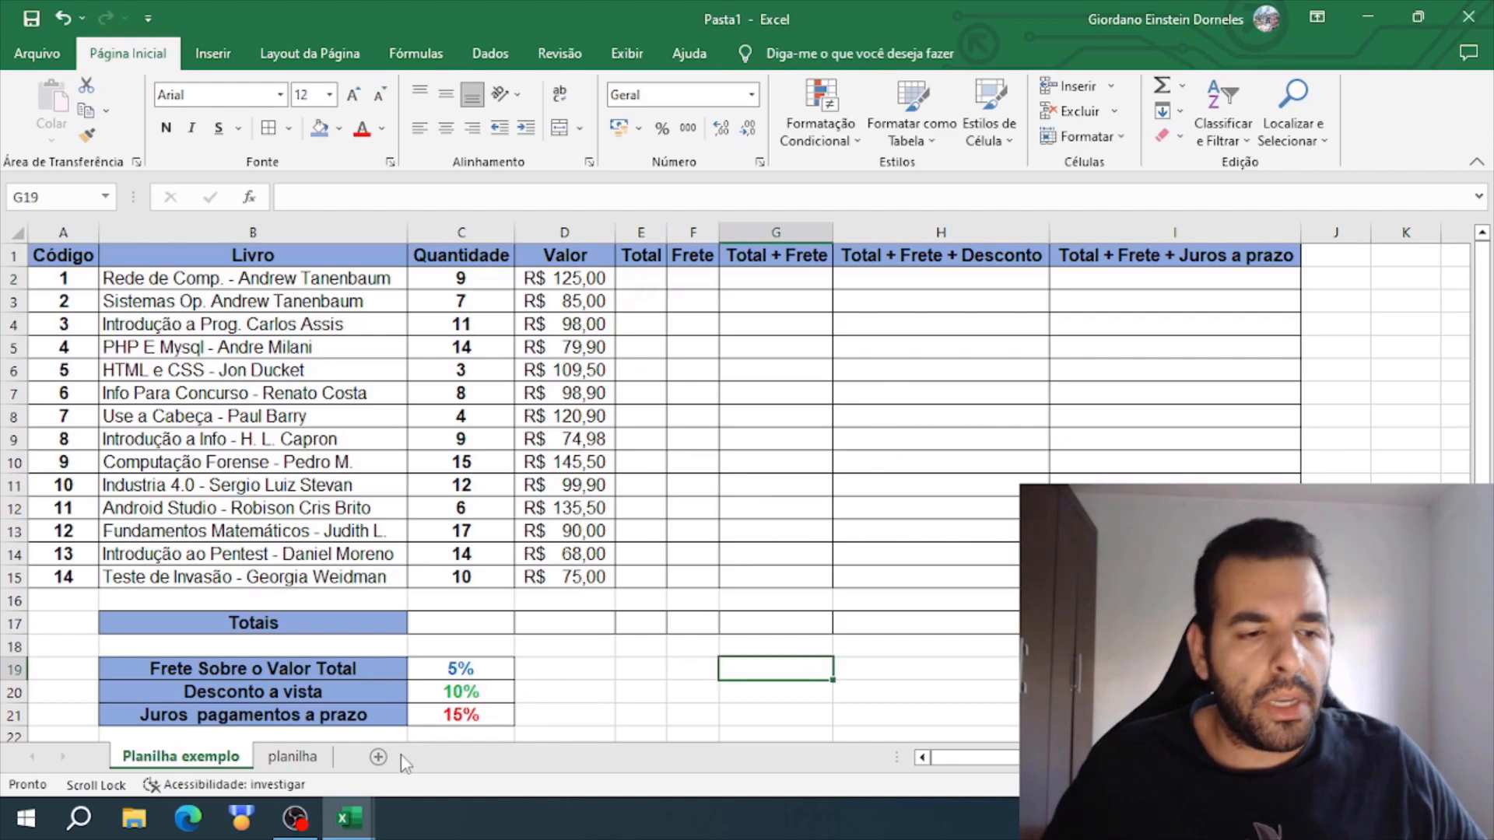
- On the planilha sheet, widen column I and enter the text 50 + 50 without an equals sign in I6
left_click(292, 756)
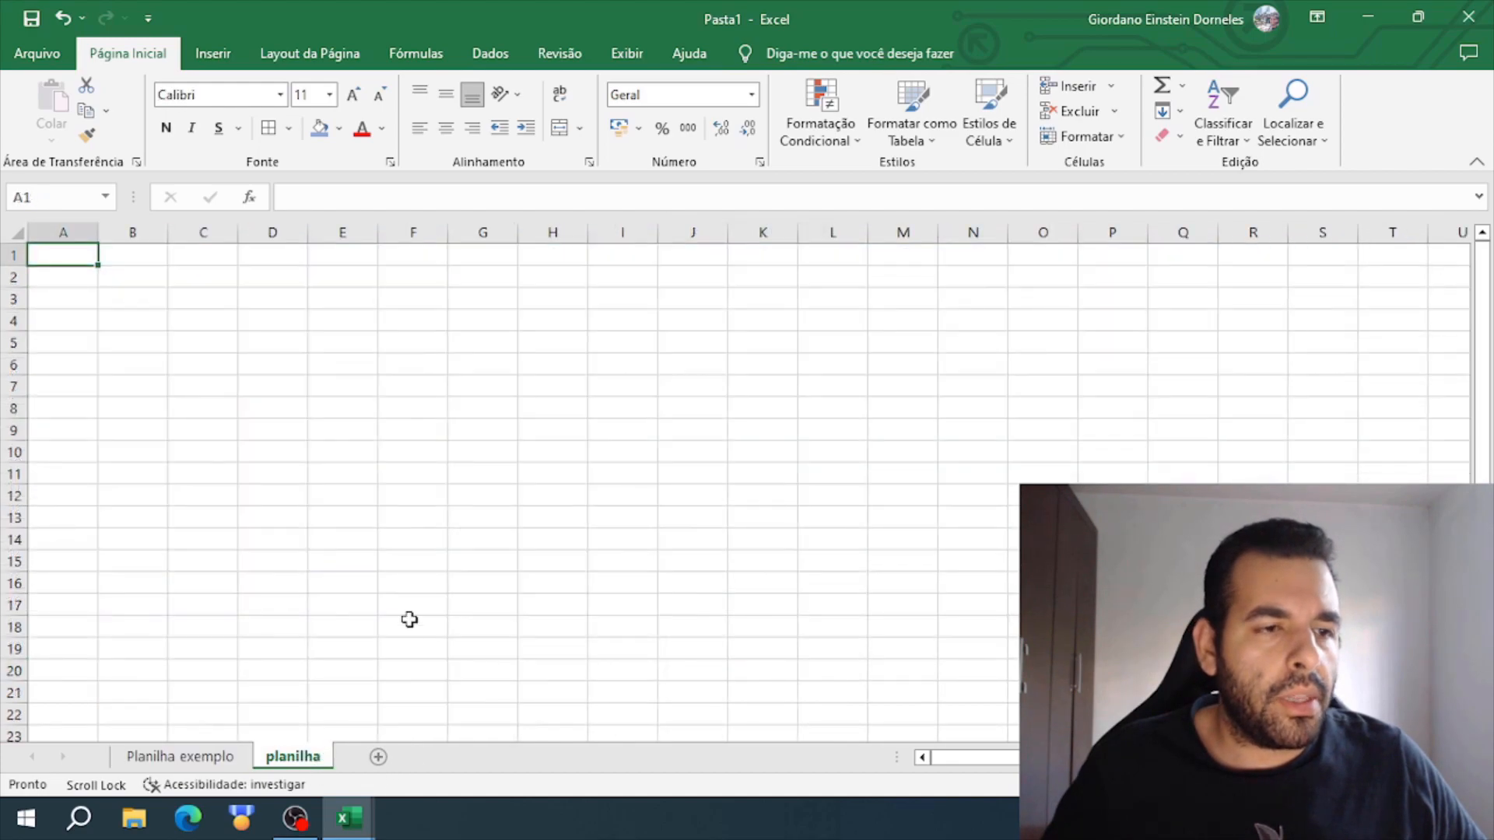
left_click(628, 372)
left_click_drag(658, 232, 860, 232)
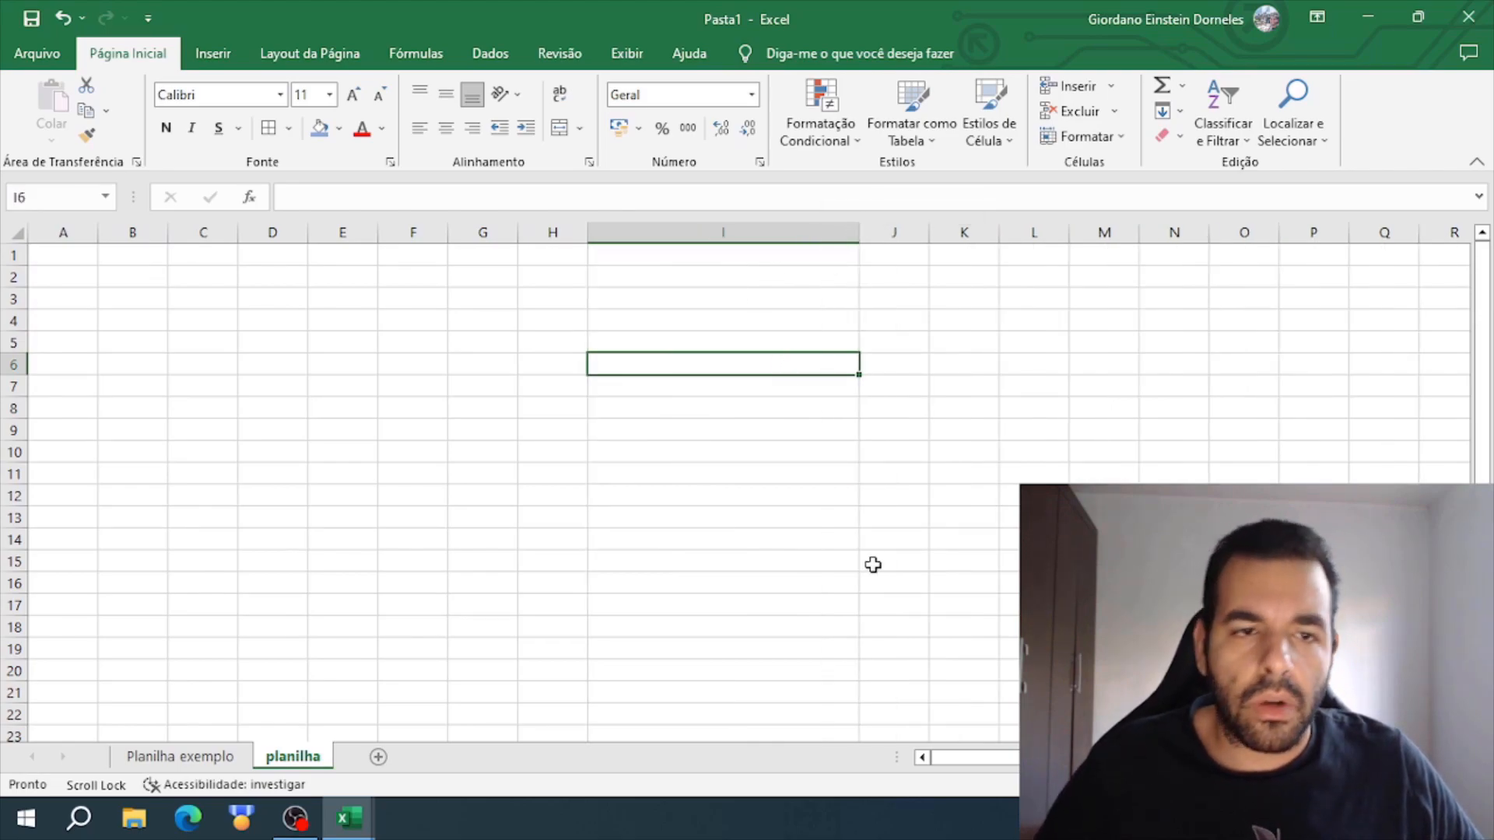
type("50 +50")
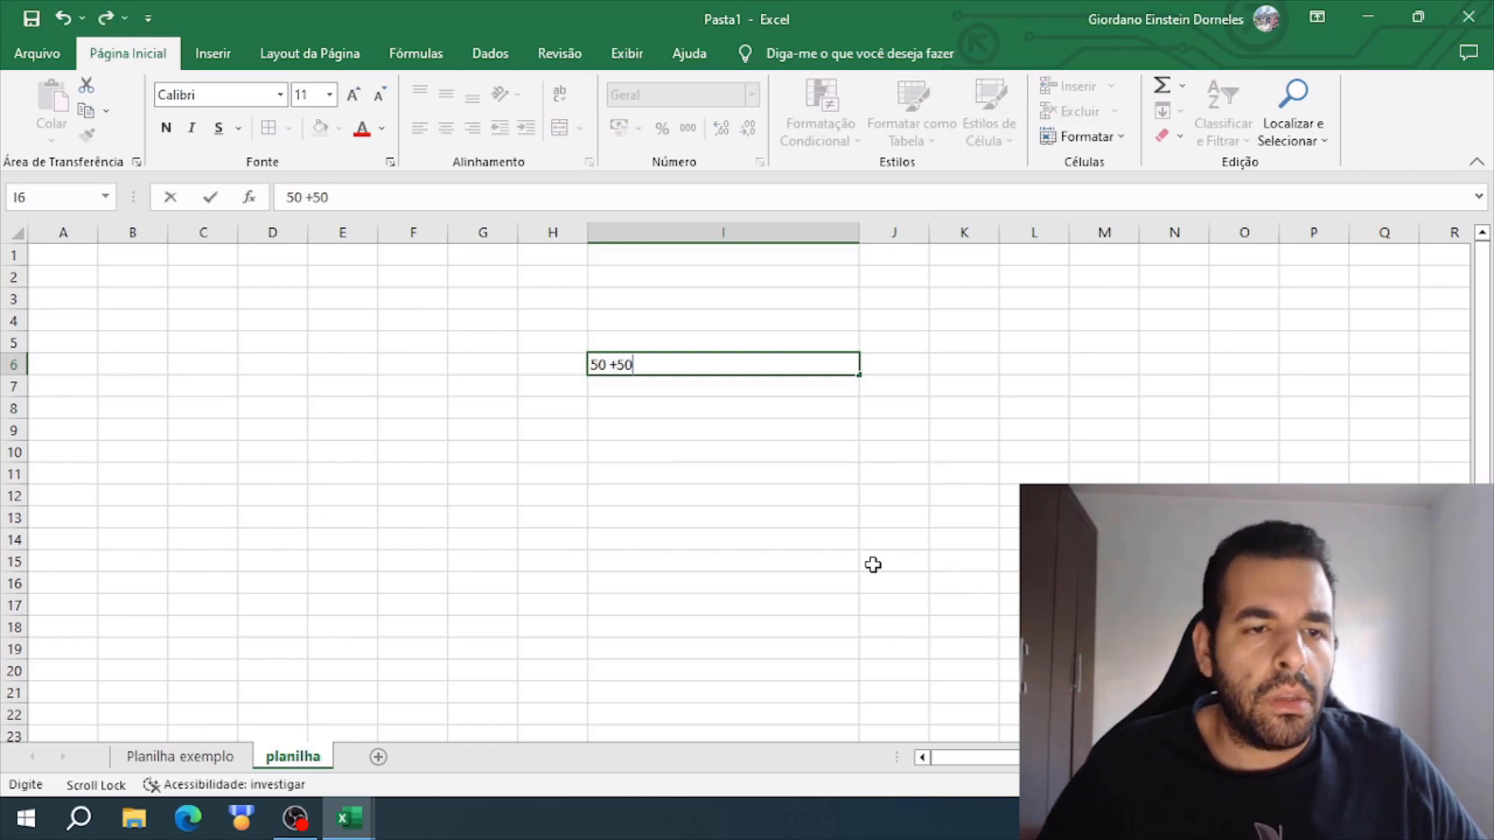
left_click(617, 364)
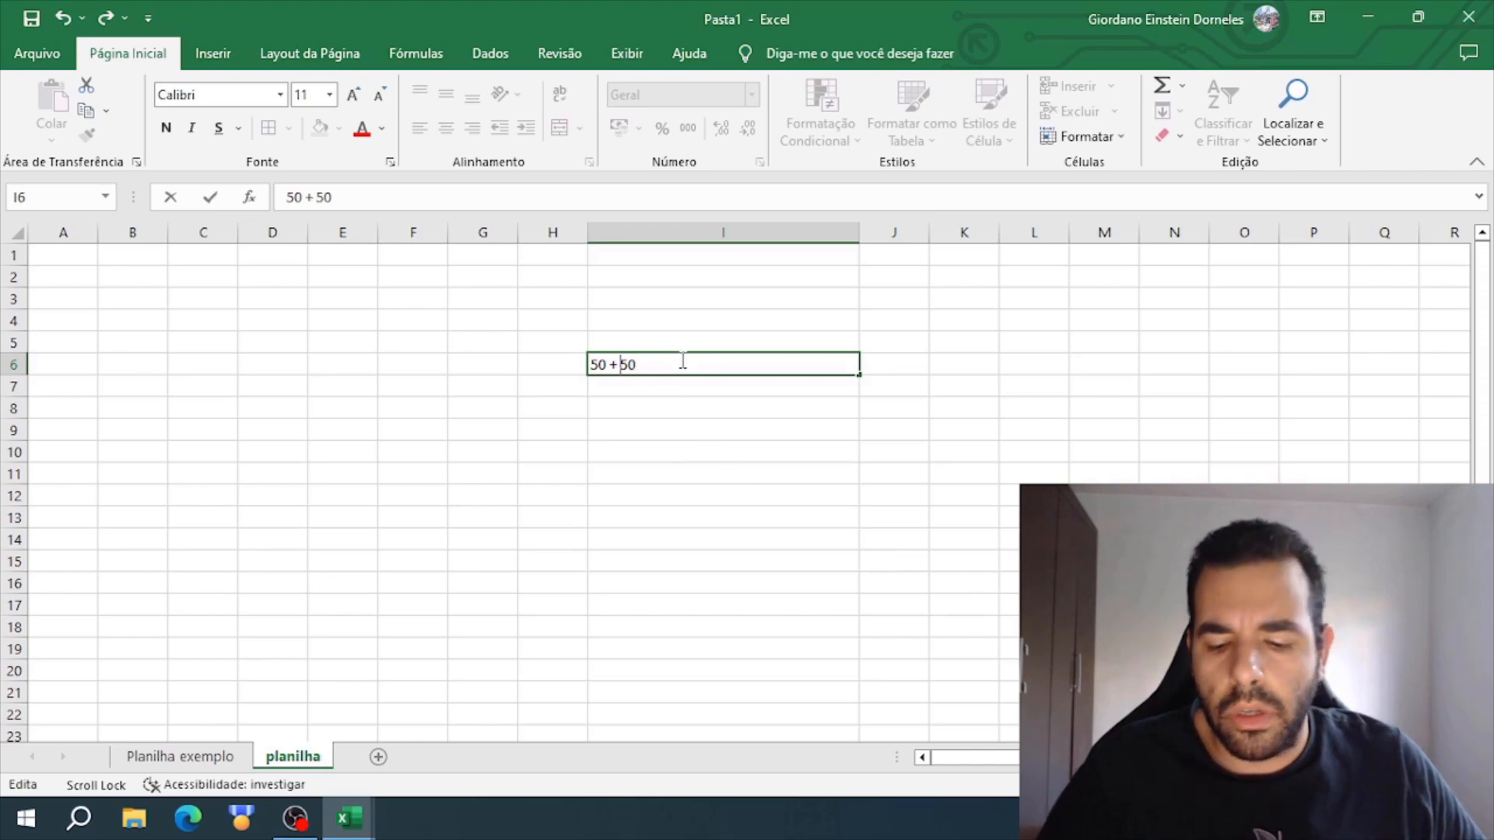
key("Return")
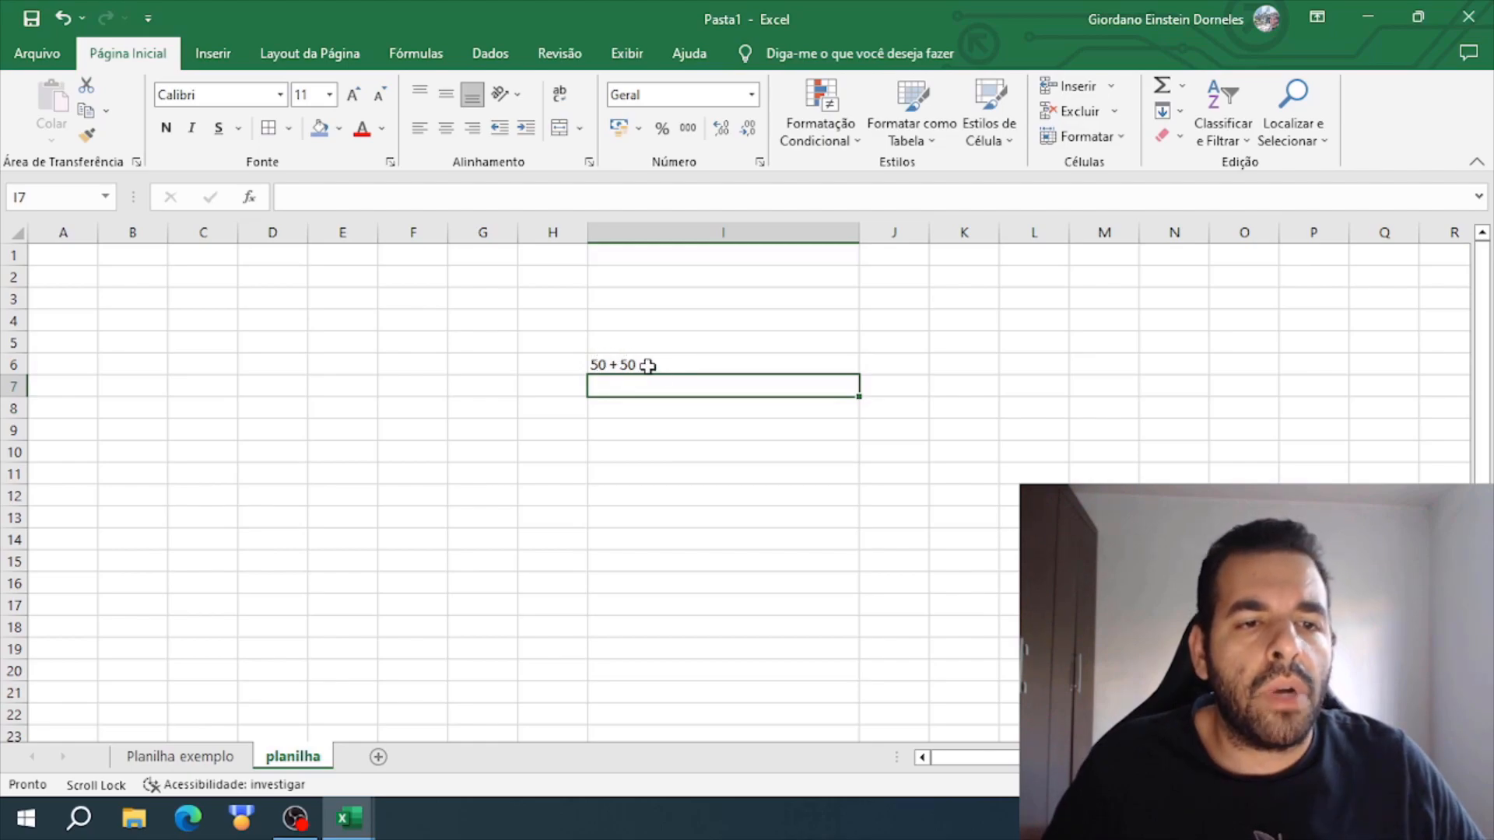
left_click(646, 368)
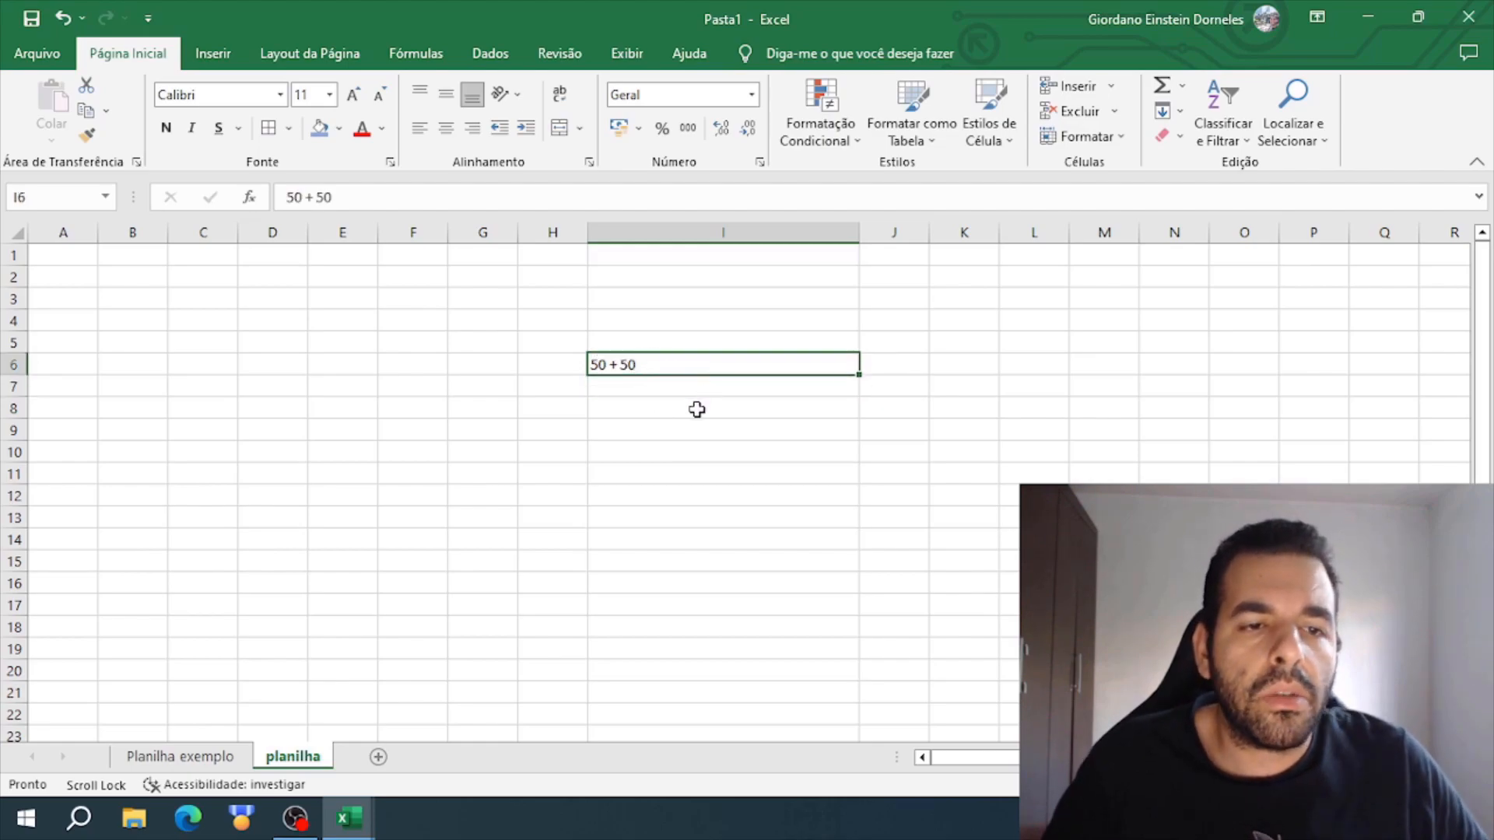
- Enter 50+50 without spaces or an equals sign in I8
scroll(711, 431, "down", 1)
key("Return")
key("Return")
type("5")
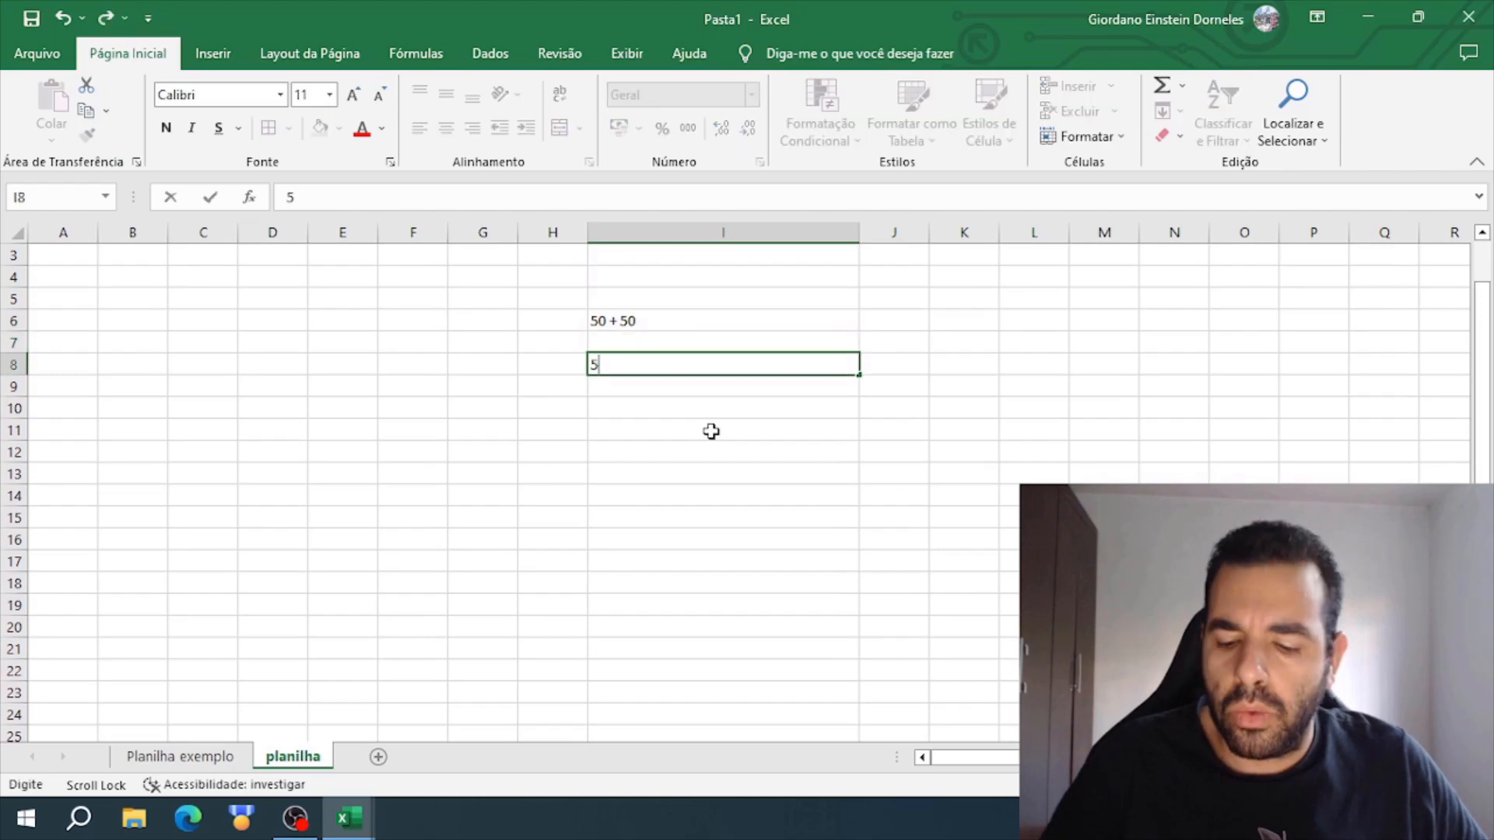
type("0+50")
key("Return")
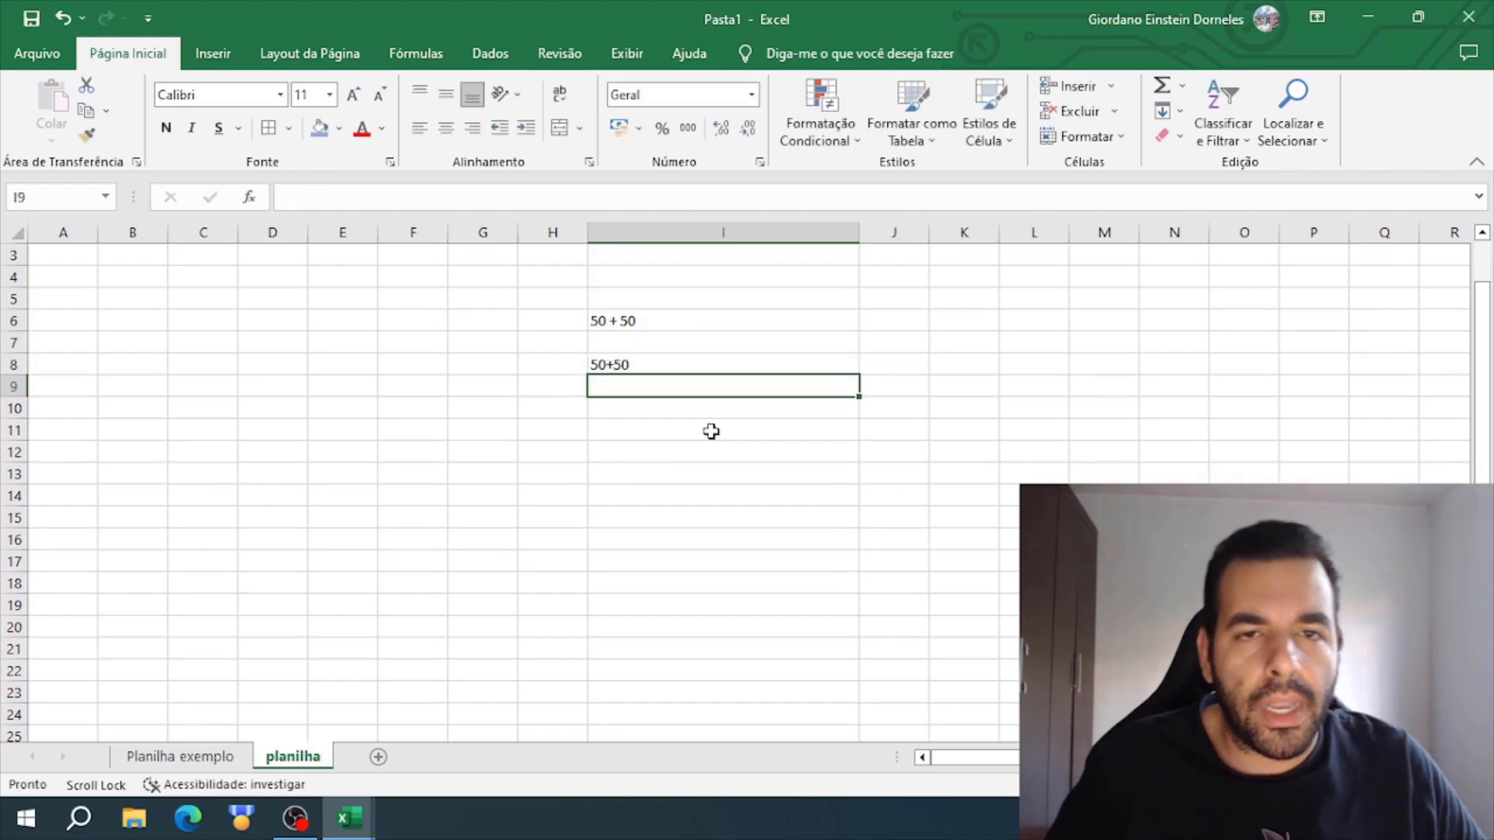
scroll(711, 431, "up", 1)
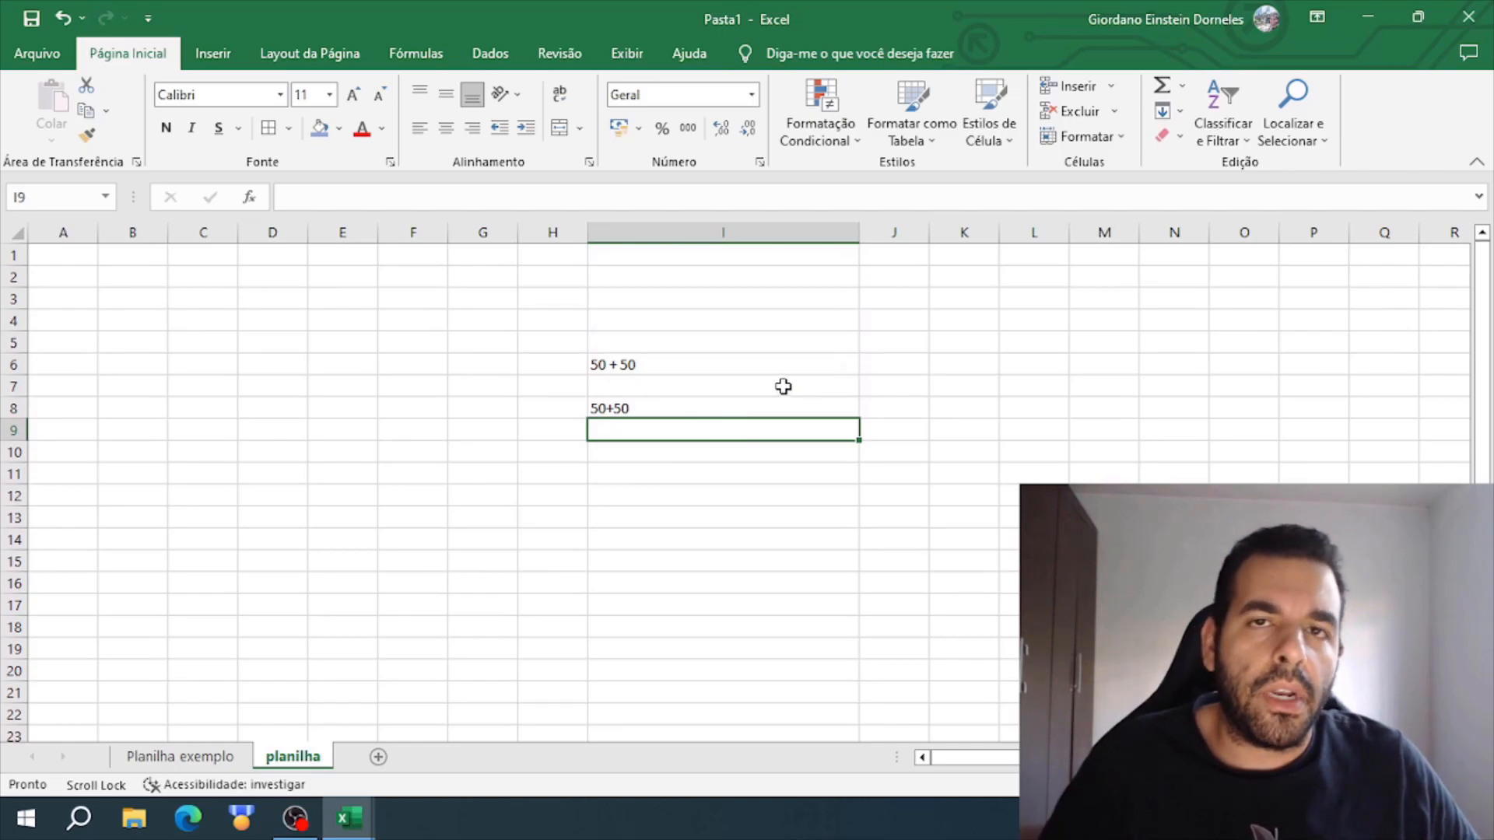
- Enter the addition formula =50+50 in I3, above the text entries, and check it in the formula bar
left_click(615, 363)
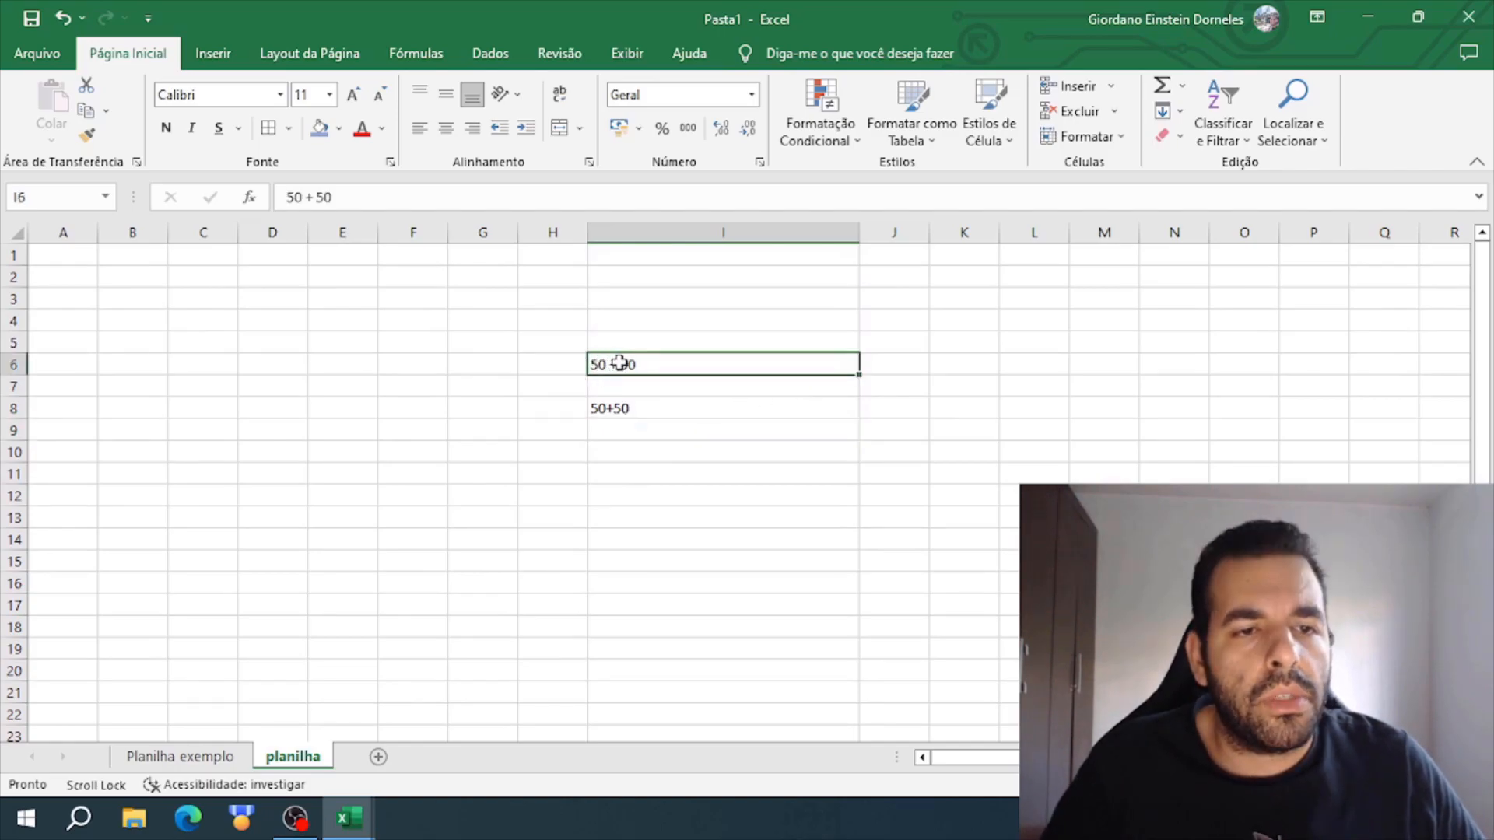
left_click(691, 300)
type("=50+50")
key("Return")
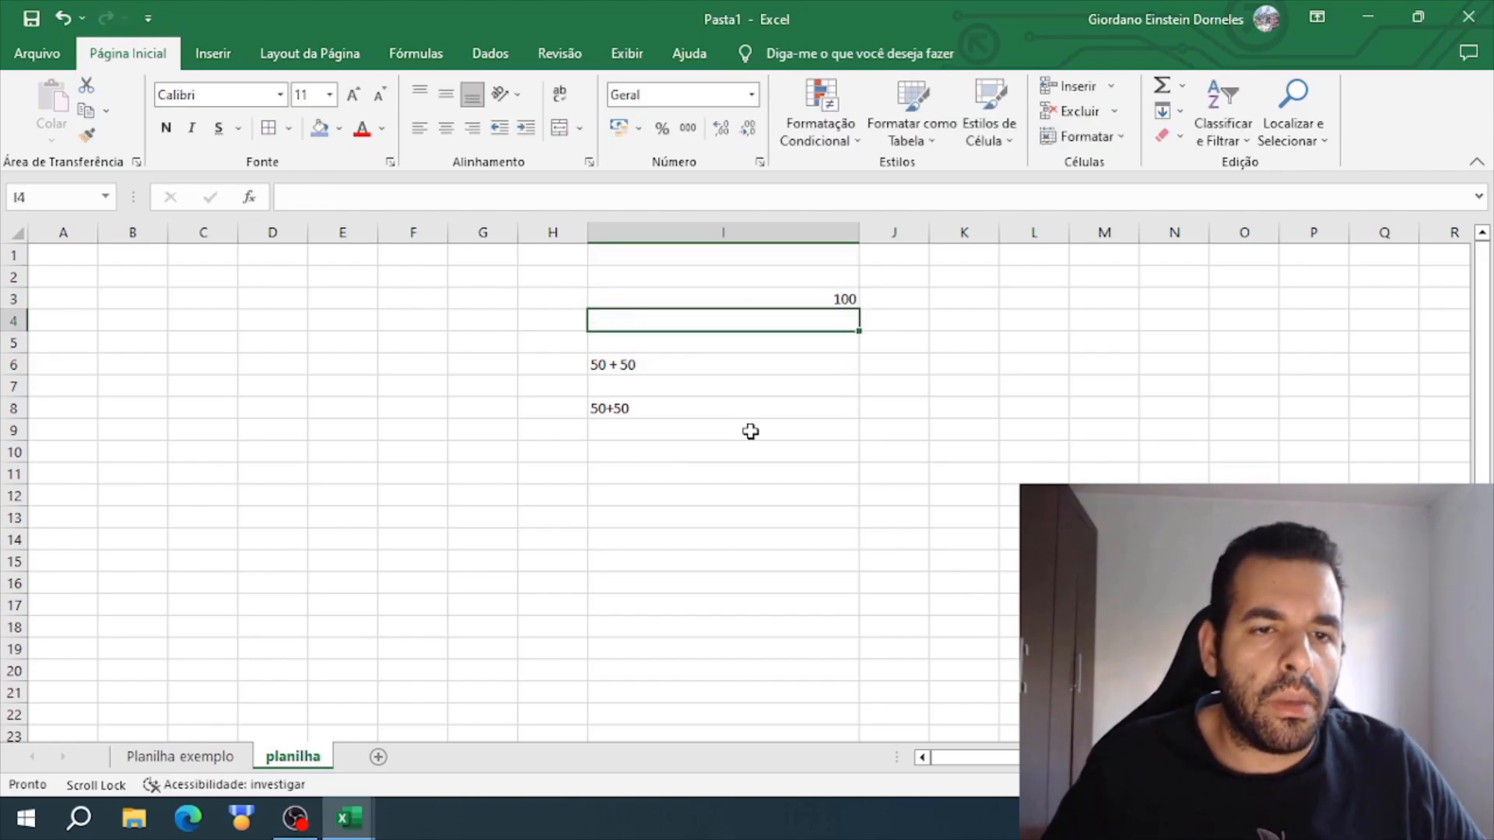
left_click(805, 297)
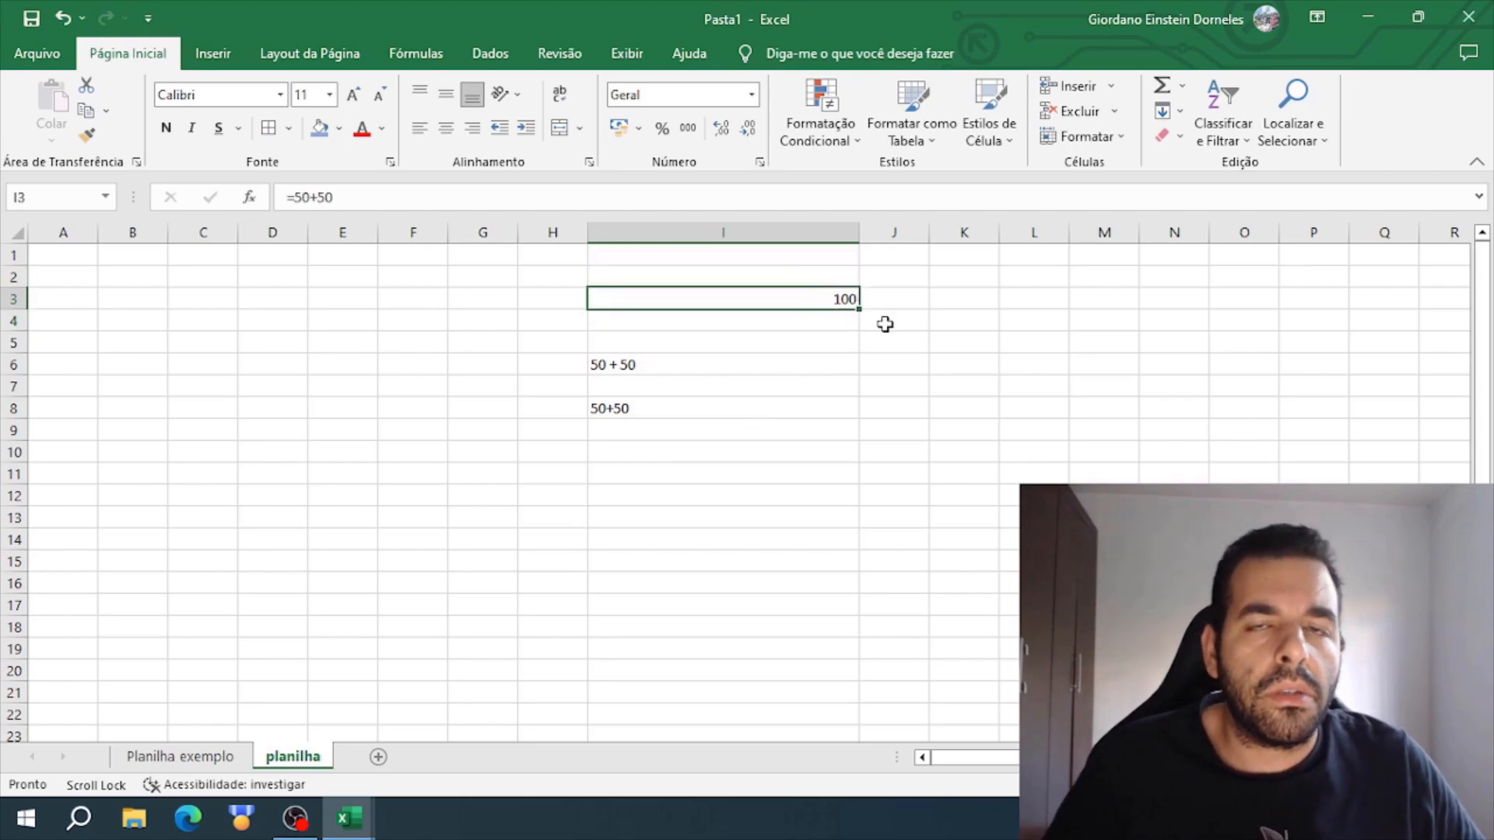
- Enter the subtraction formula =50-50 in I4
left_click(765, 318)
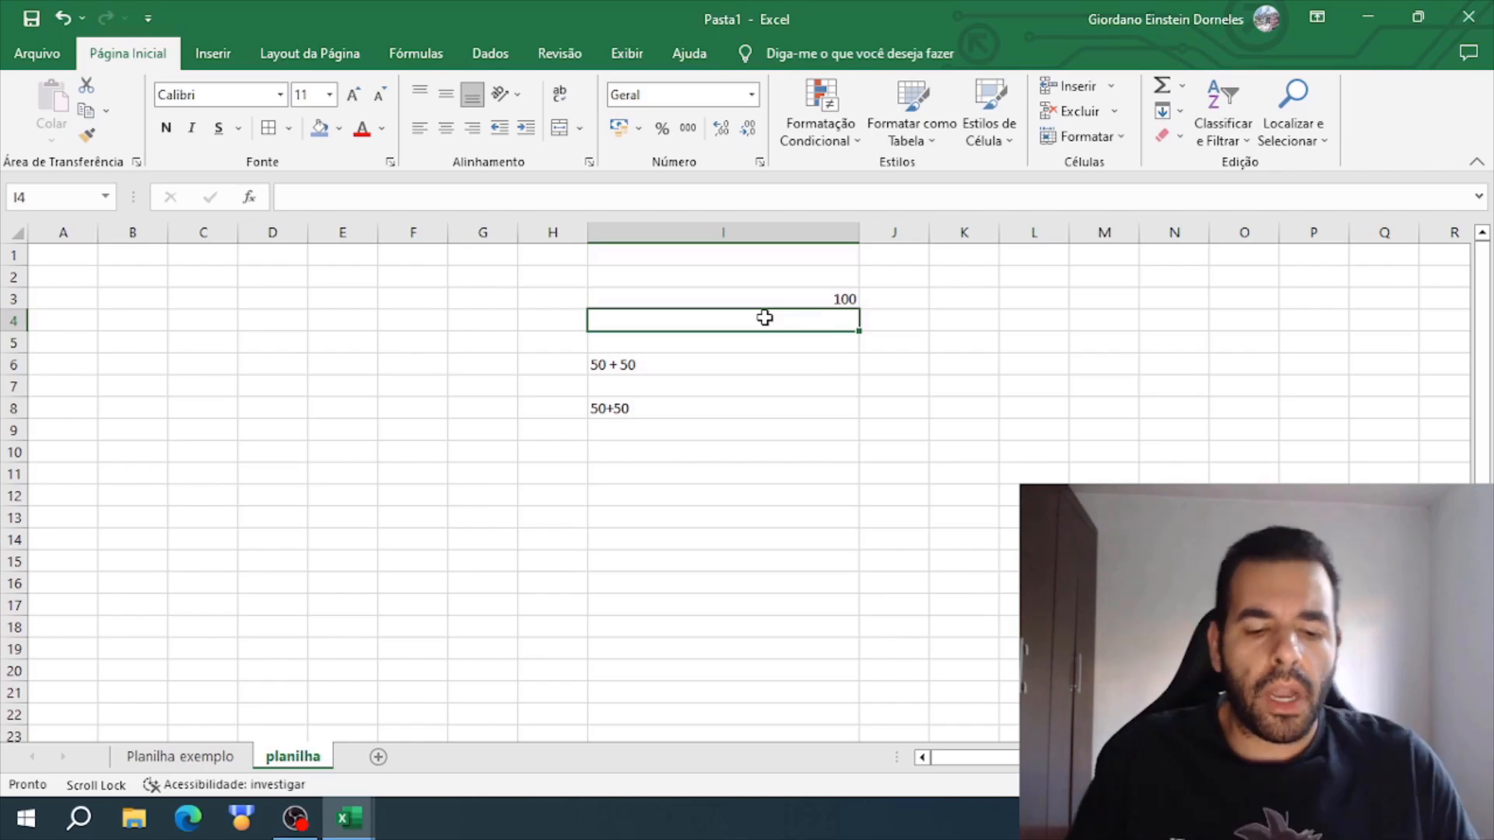
type("=")
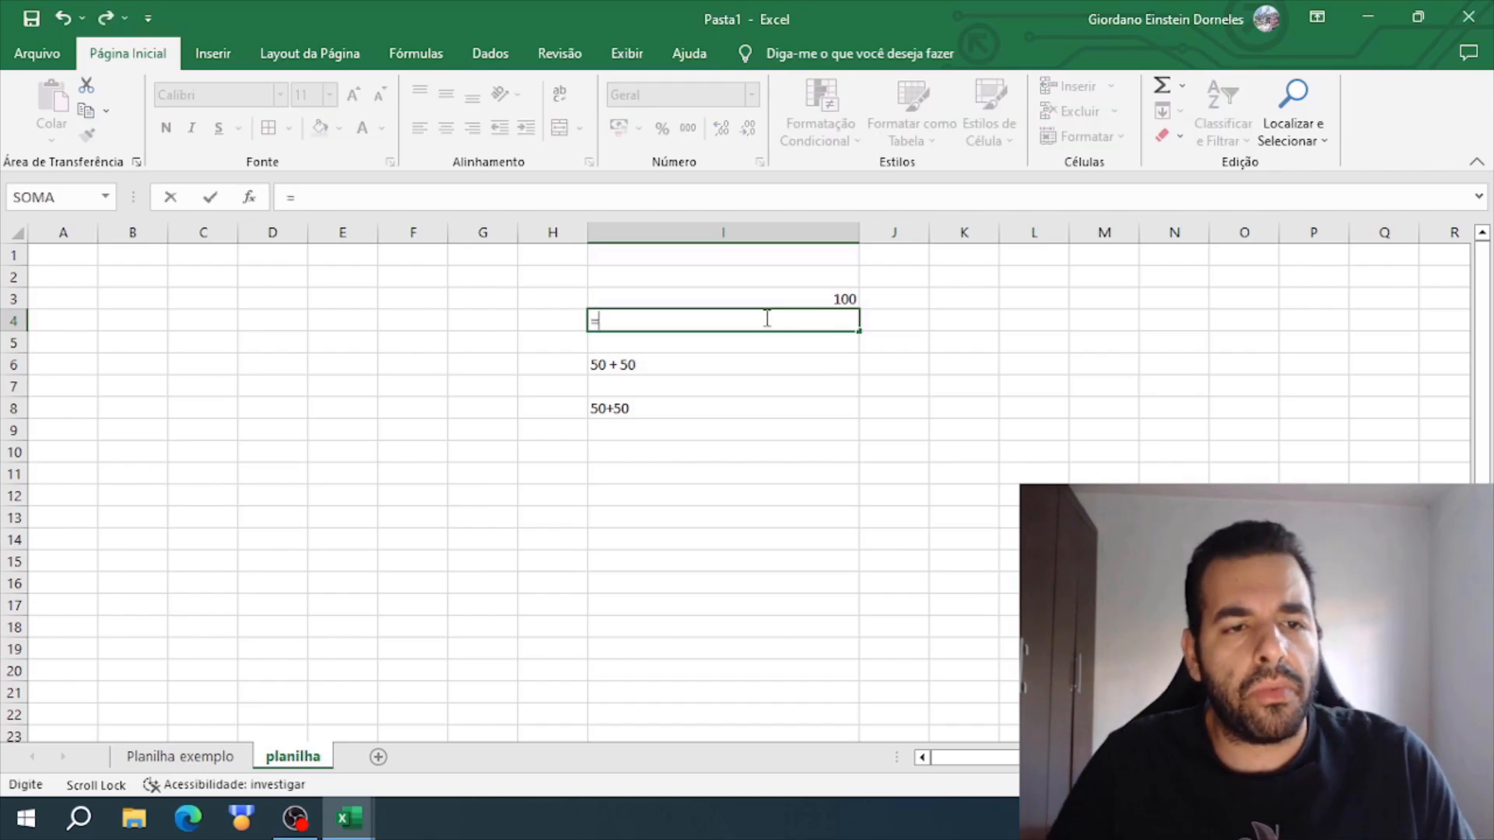
type("50-")
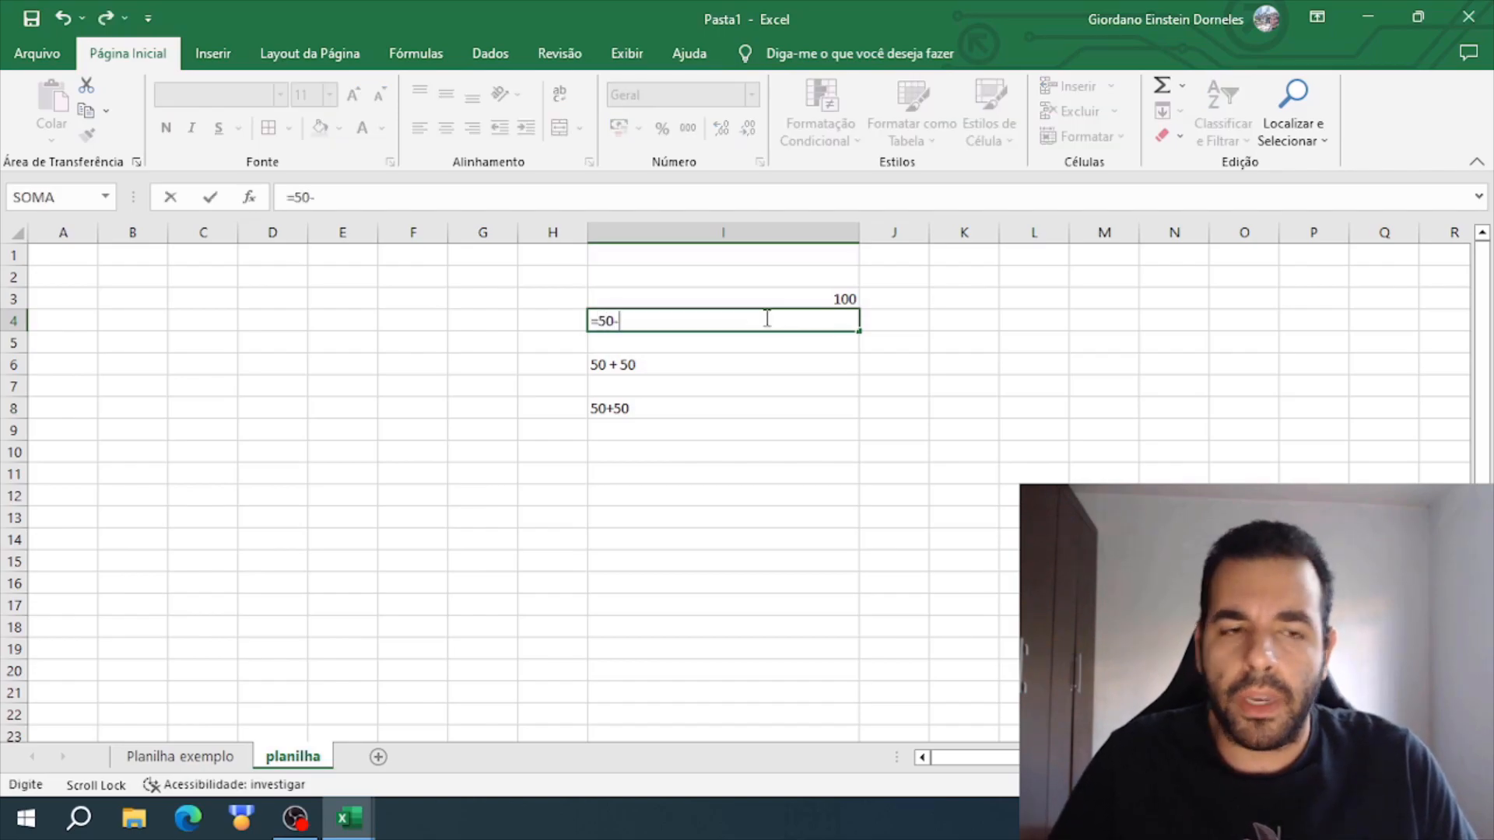
type("50")
key("Return")
- Enter 50/50 in I5 without an equals sign
type("50/0")
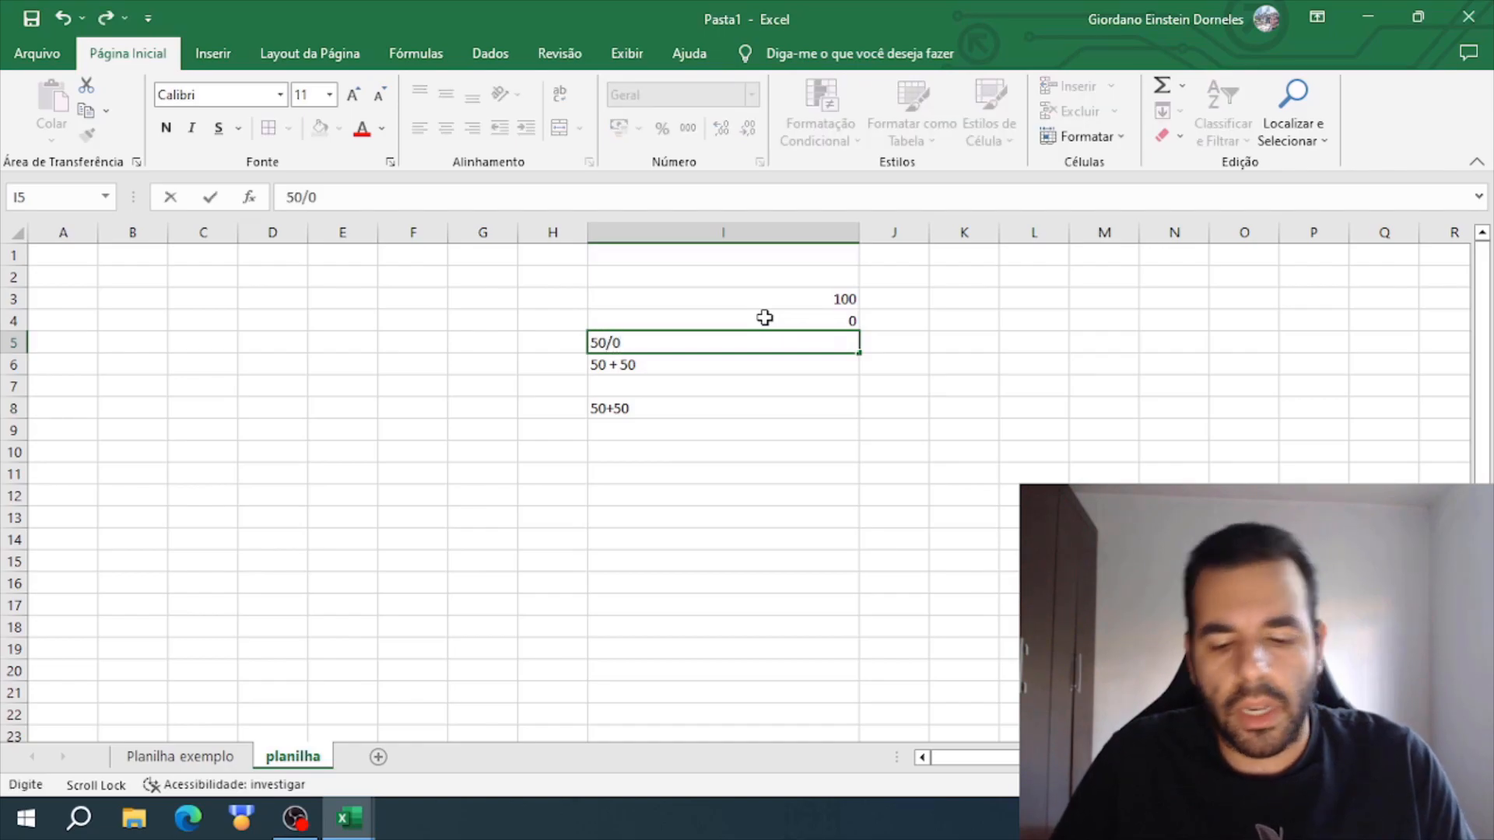
key("BackSpace")
type("50")
key("Return")
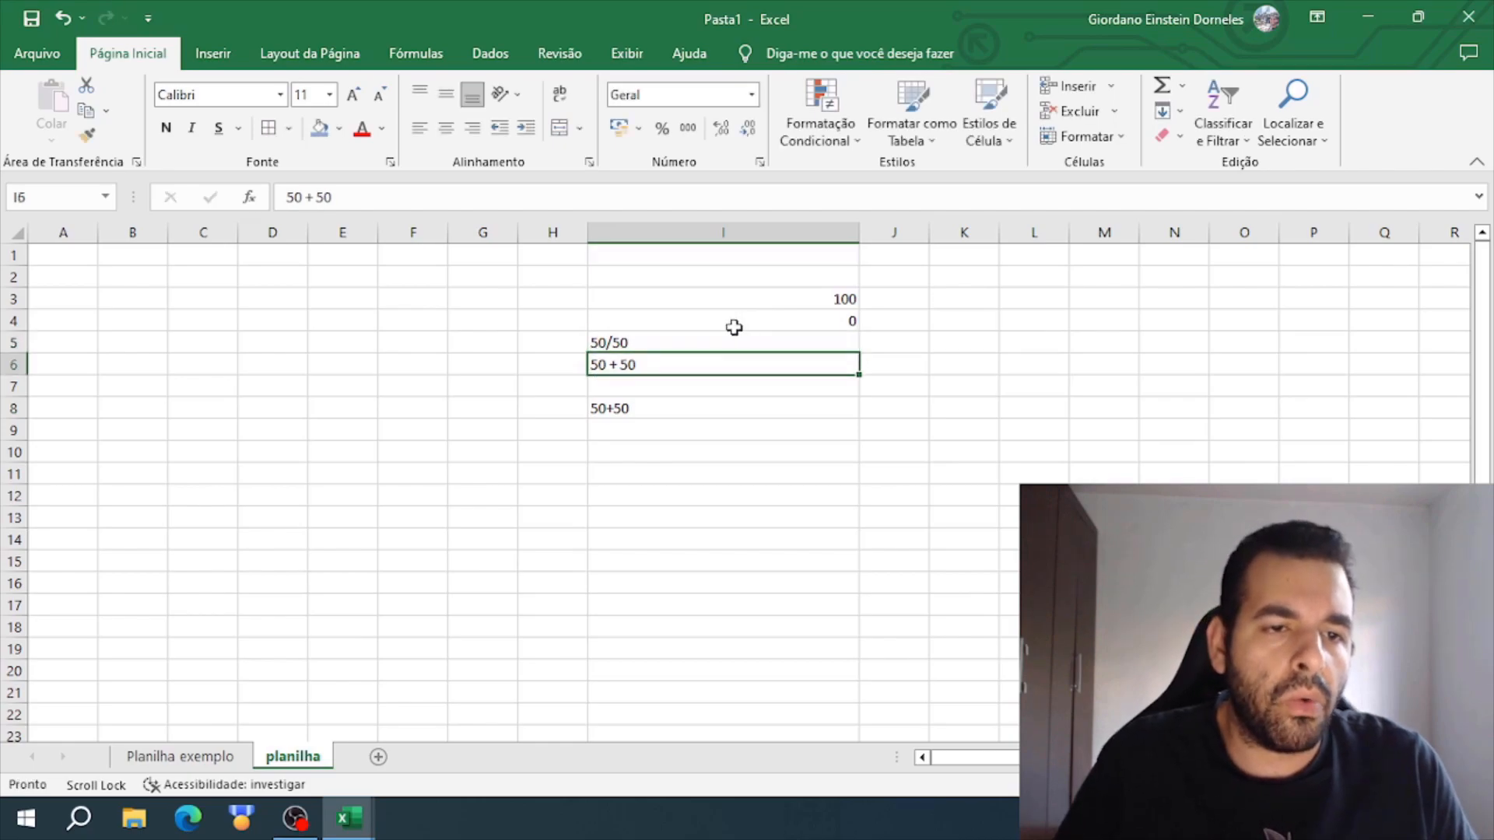
- Add an equals sign in front of the division in I5 so it reads =50/50
left_click(595, 342)
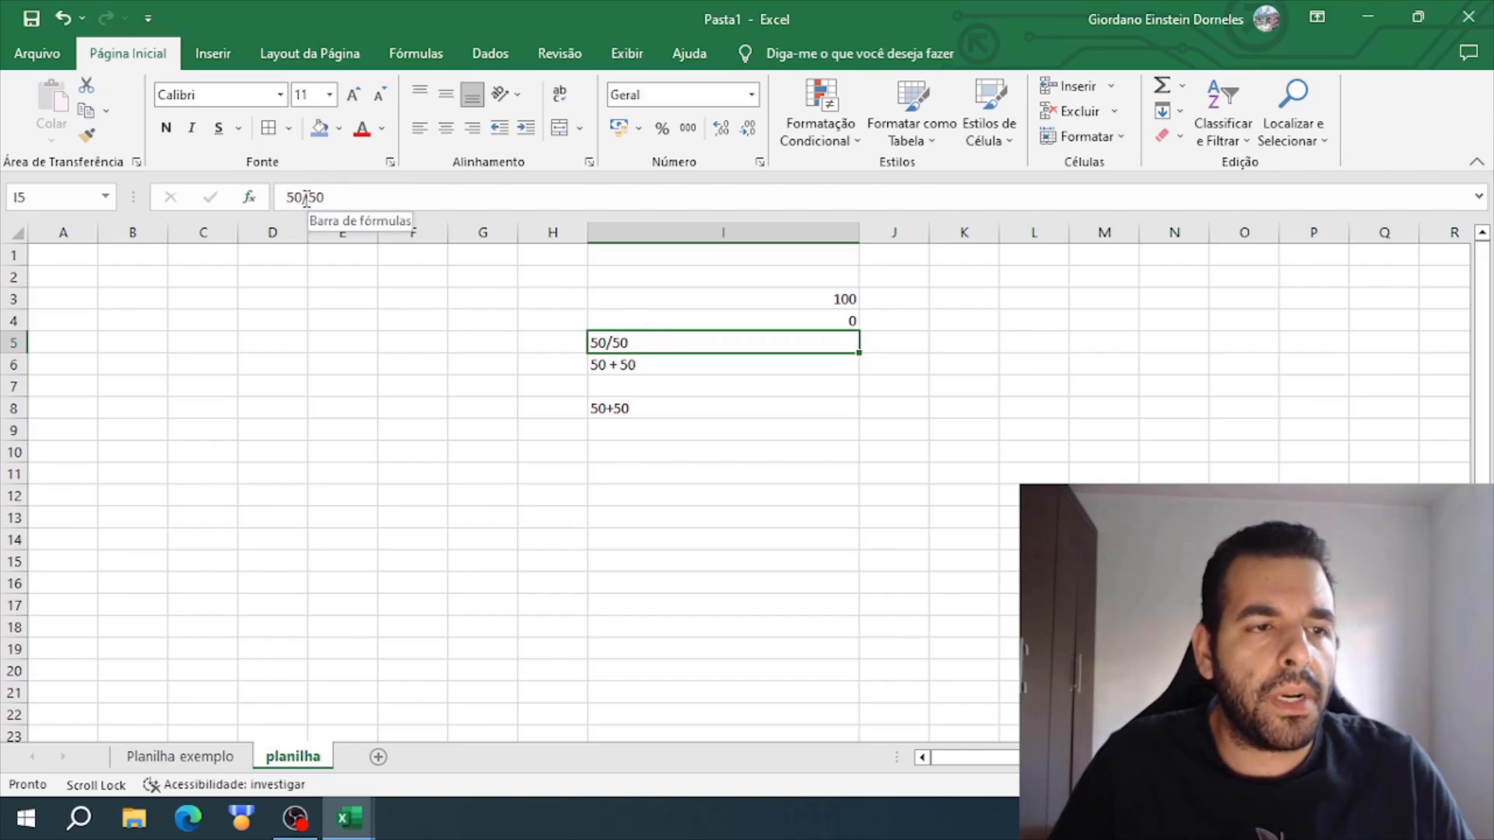
double_click(626, 342)
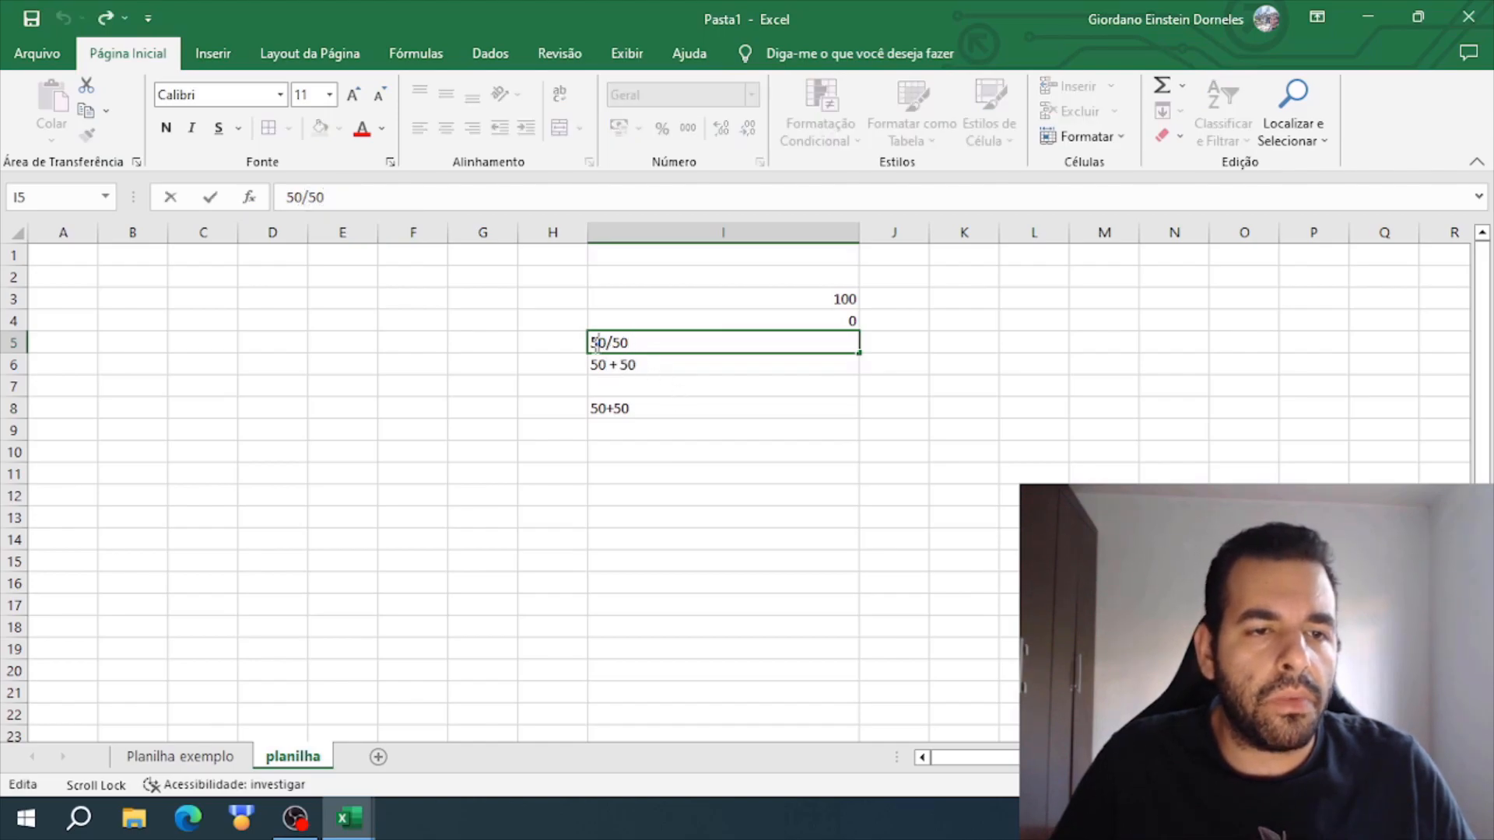
left_click(623, 389)
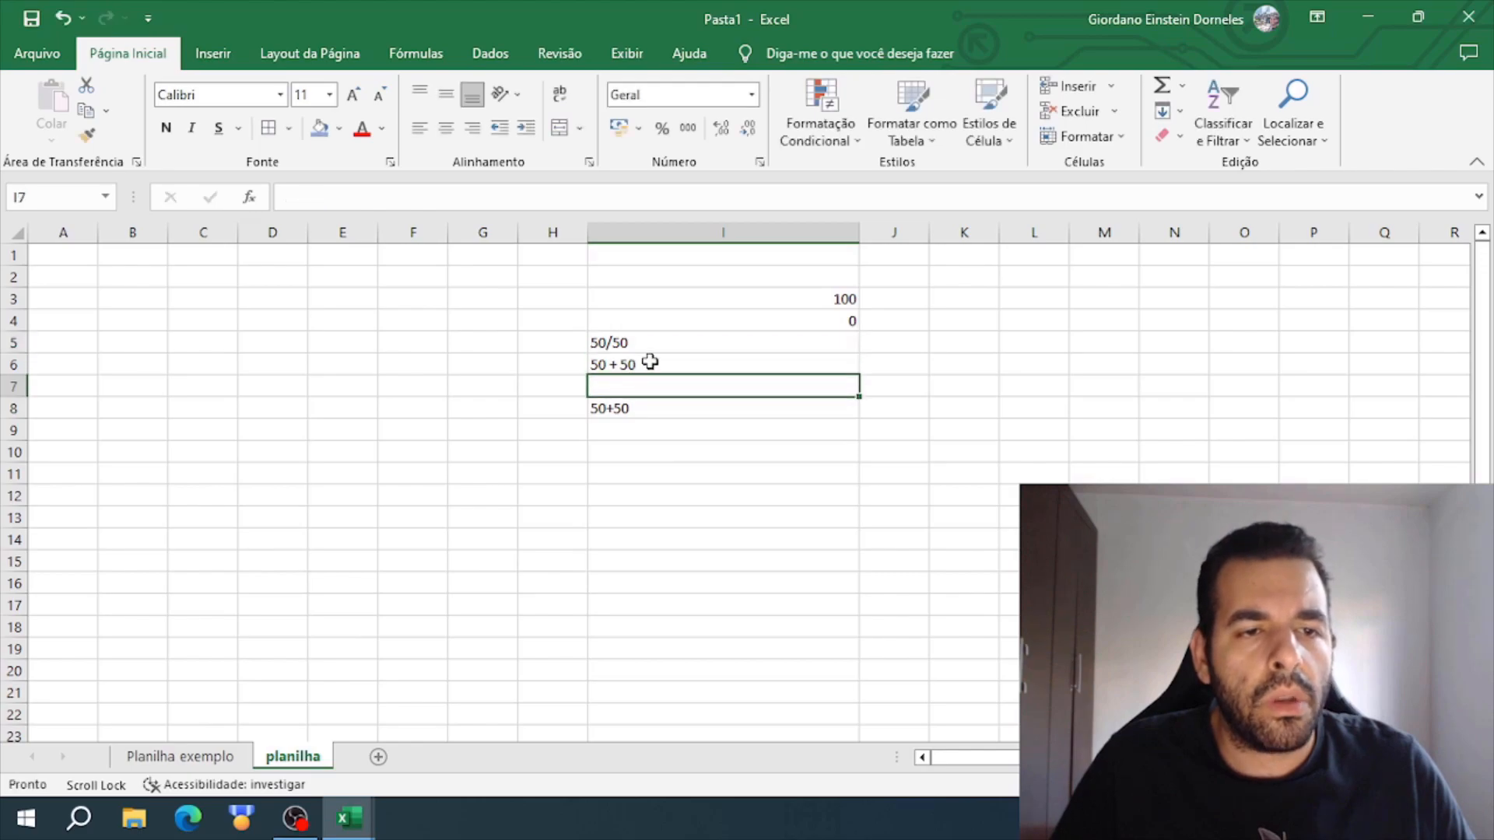
left_click(660, 344)
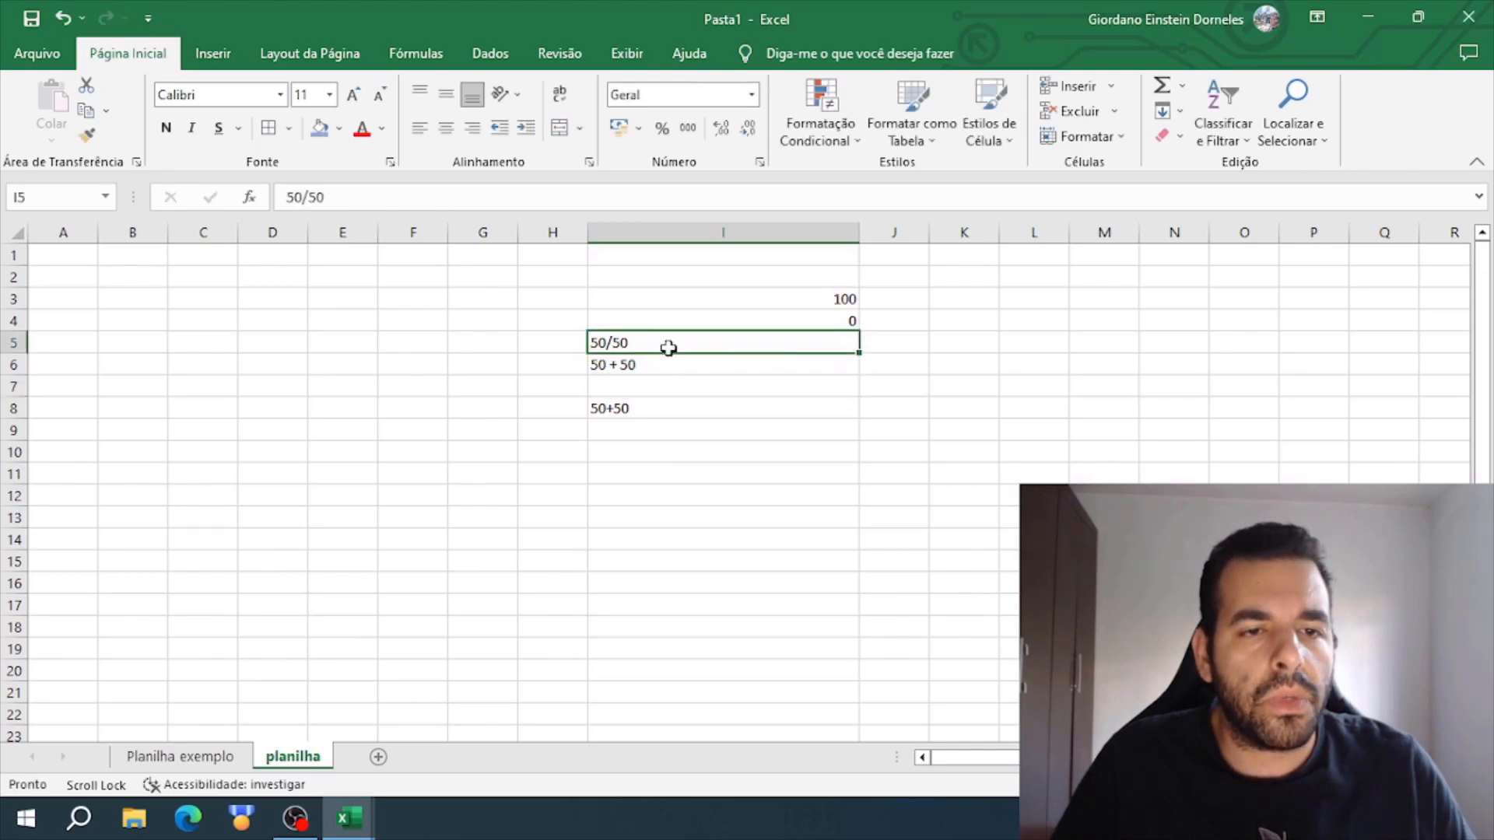
key("F2")
key("Home")
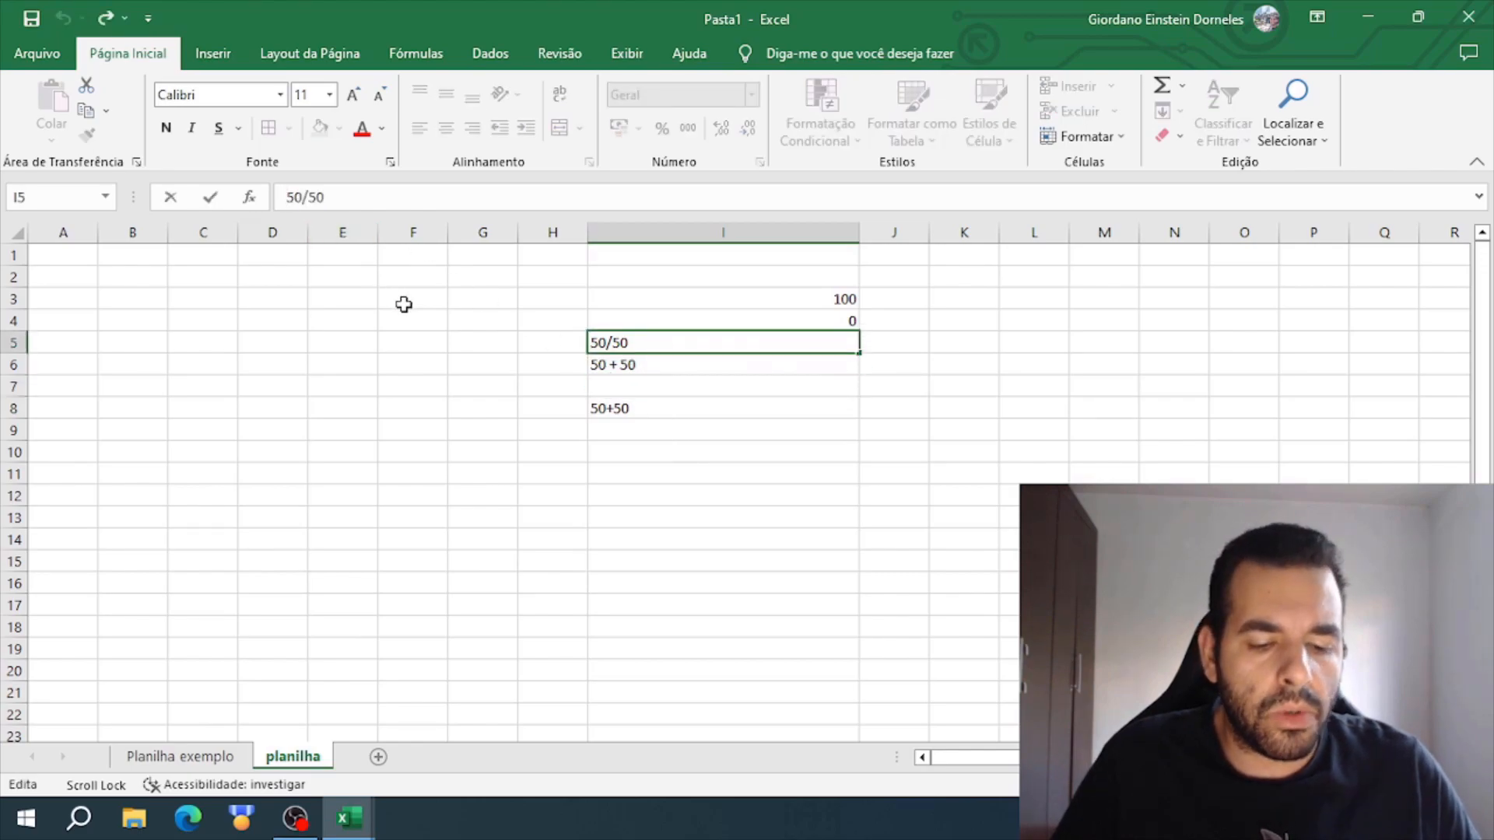
type("=")
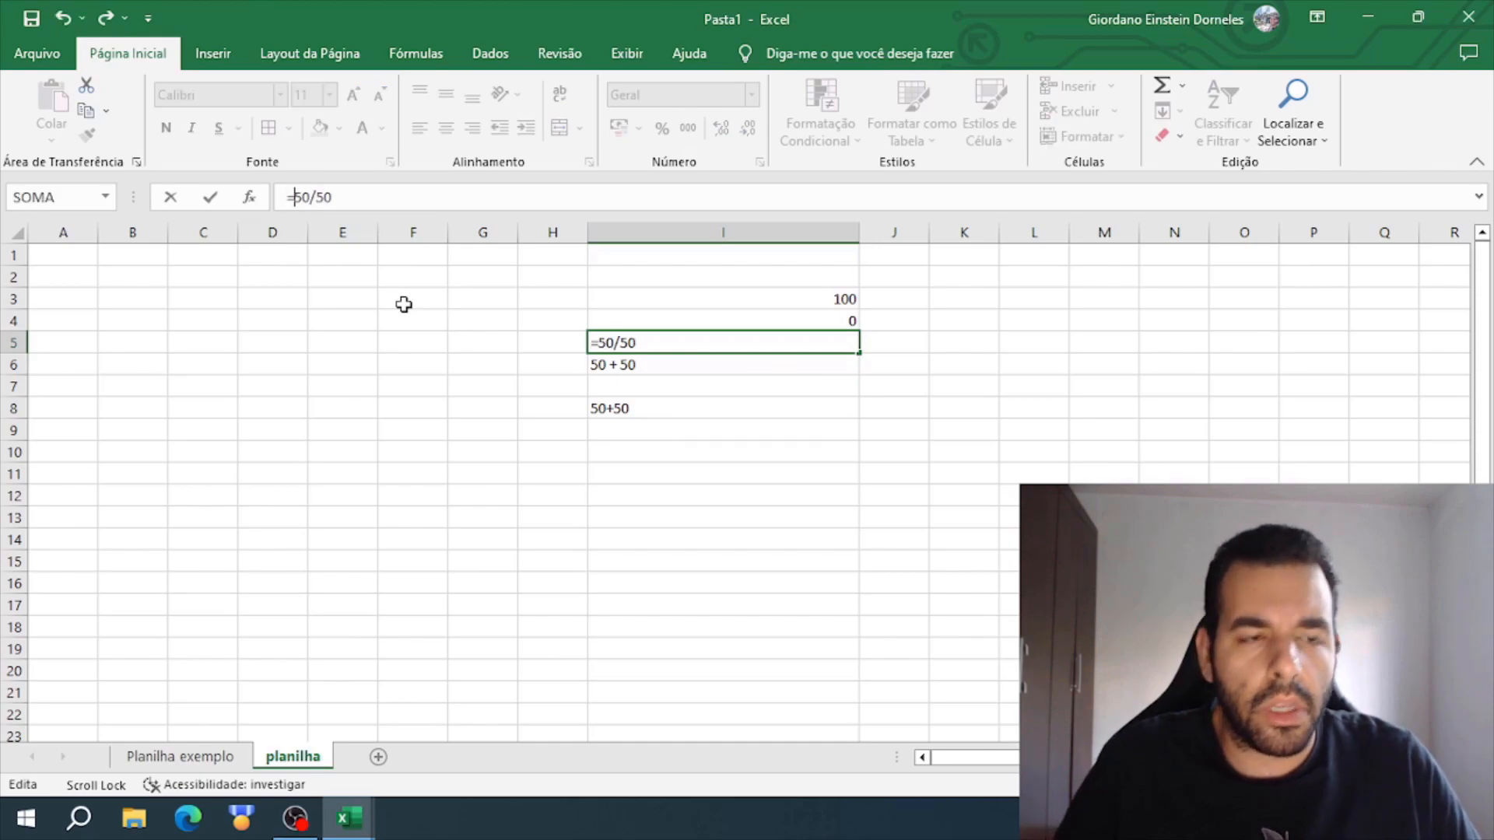
key("Return")
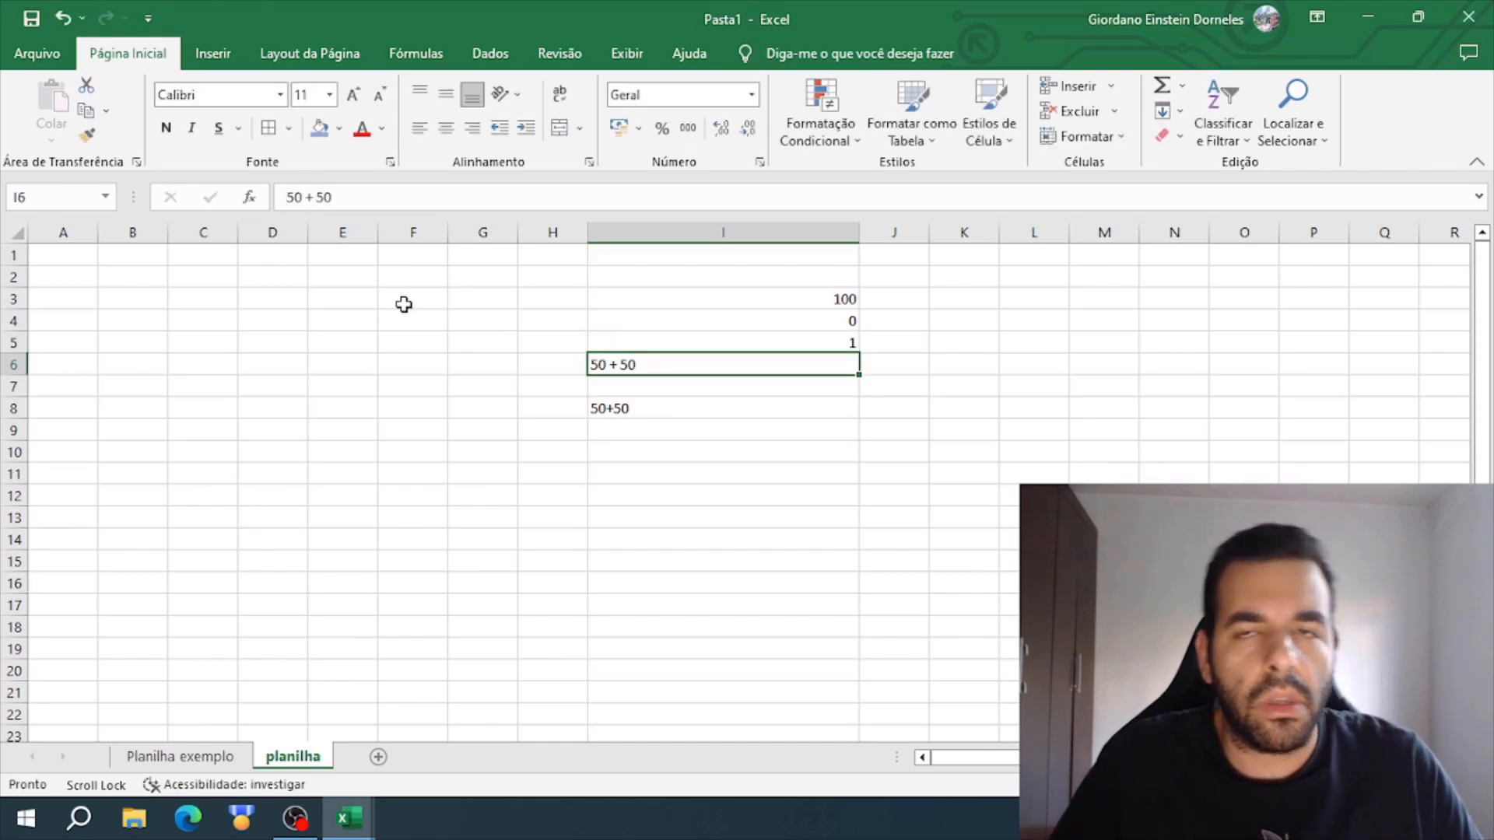
- Clear the text entries 50 + 50 in I6 and 50+50 in I8
key("Delete")
left_click(677, 411)
key("Delete")
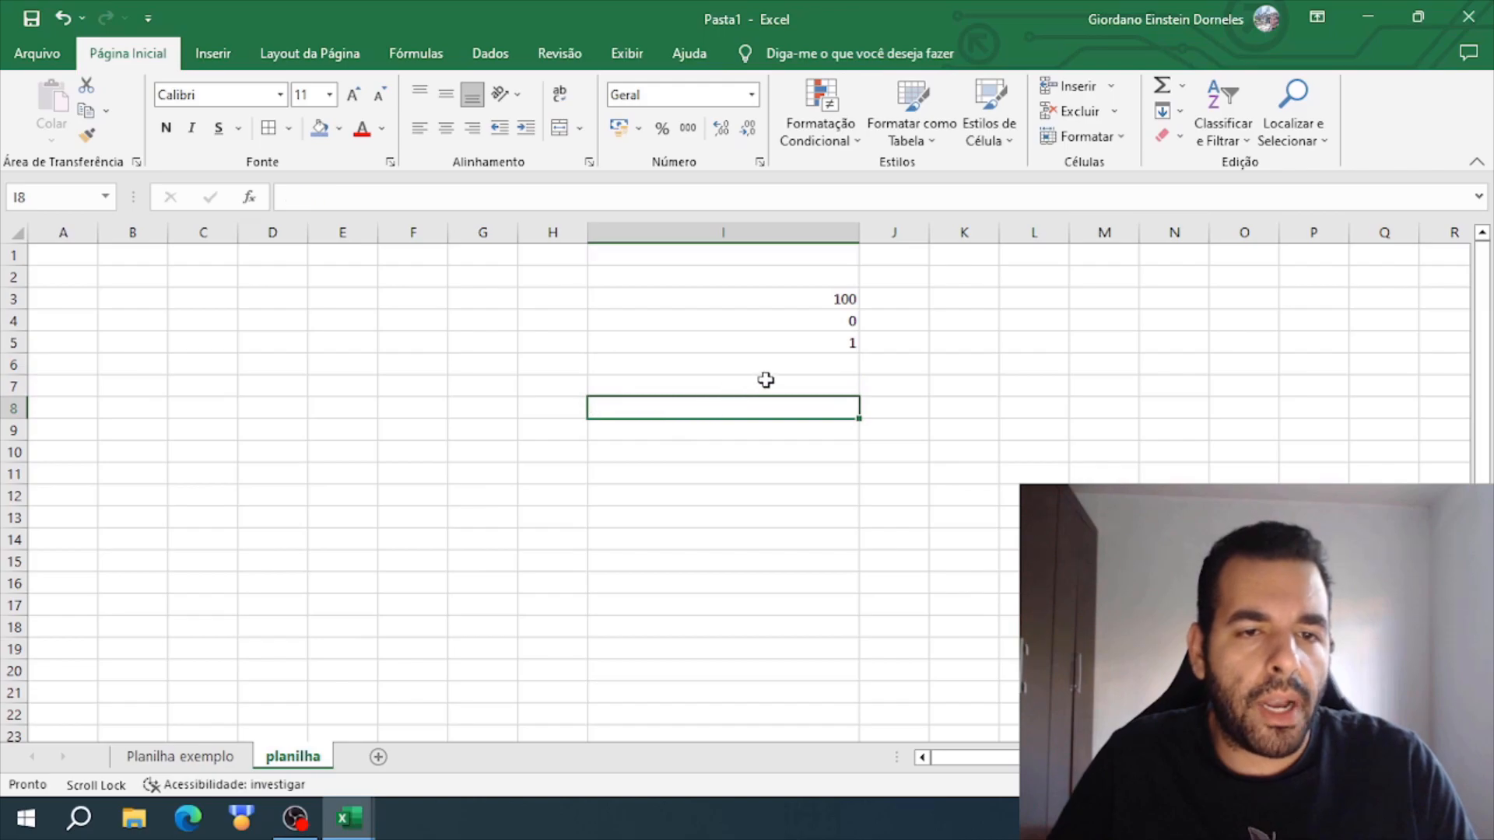
- Enter the multiplication formula =50*50 in I6 and review the four calculations in I3:I6
left_click(780, 361)
type("=50")
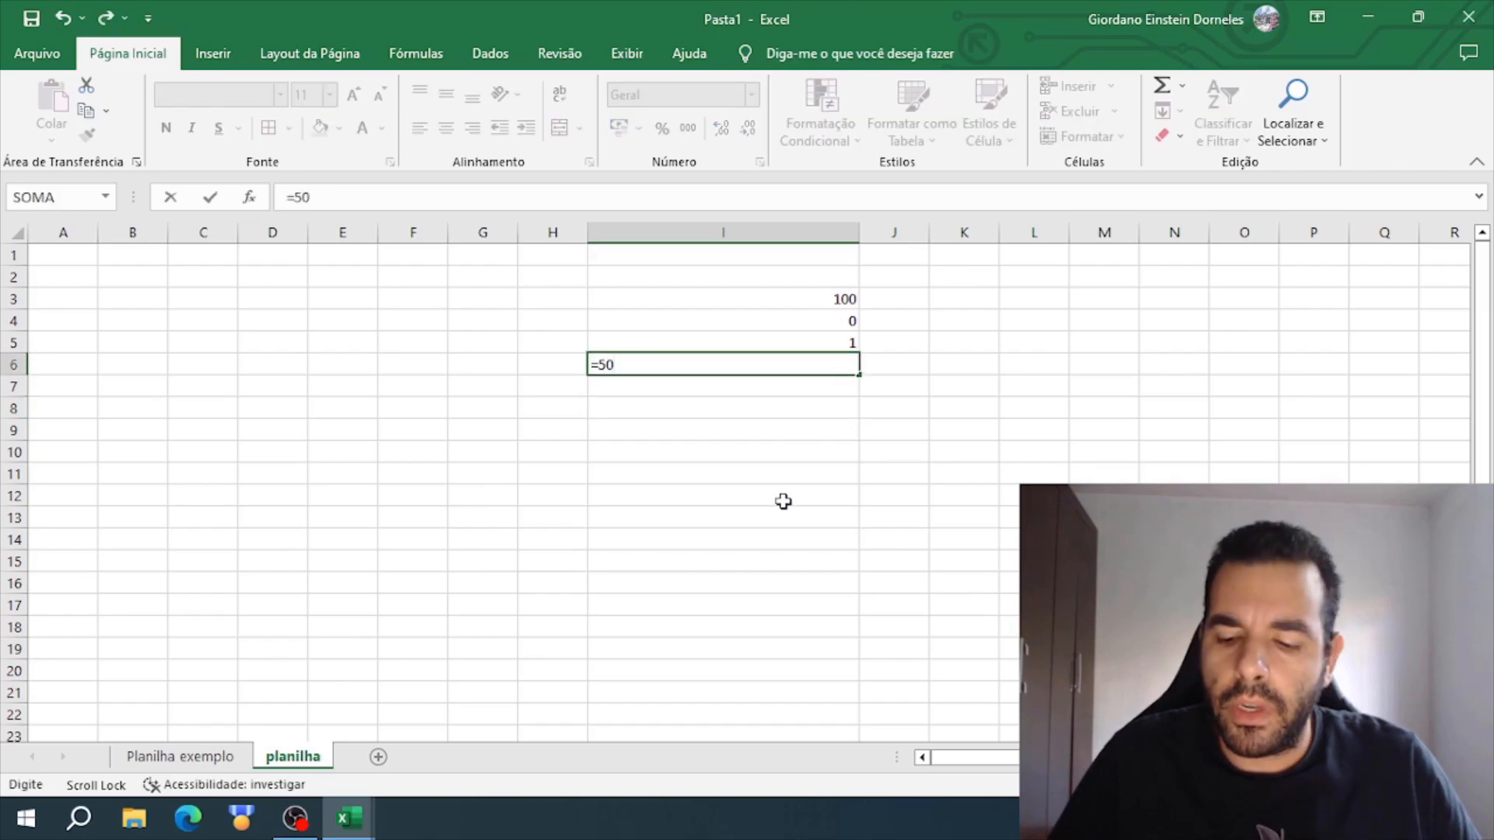
type("*50")
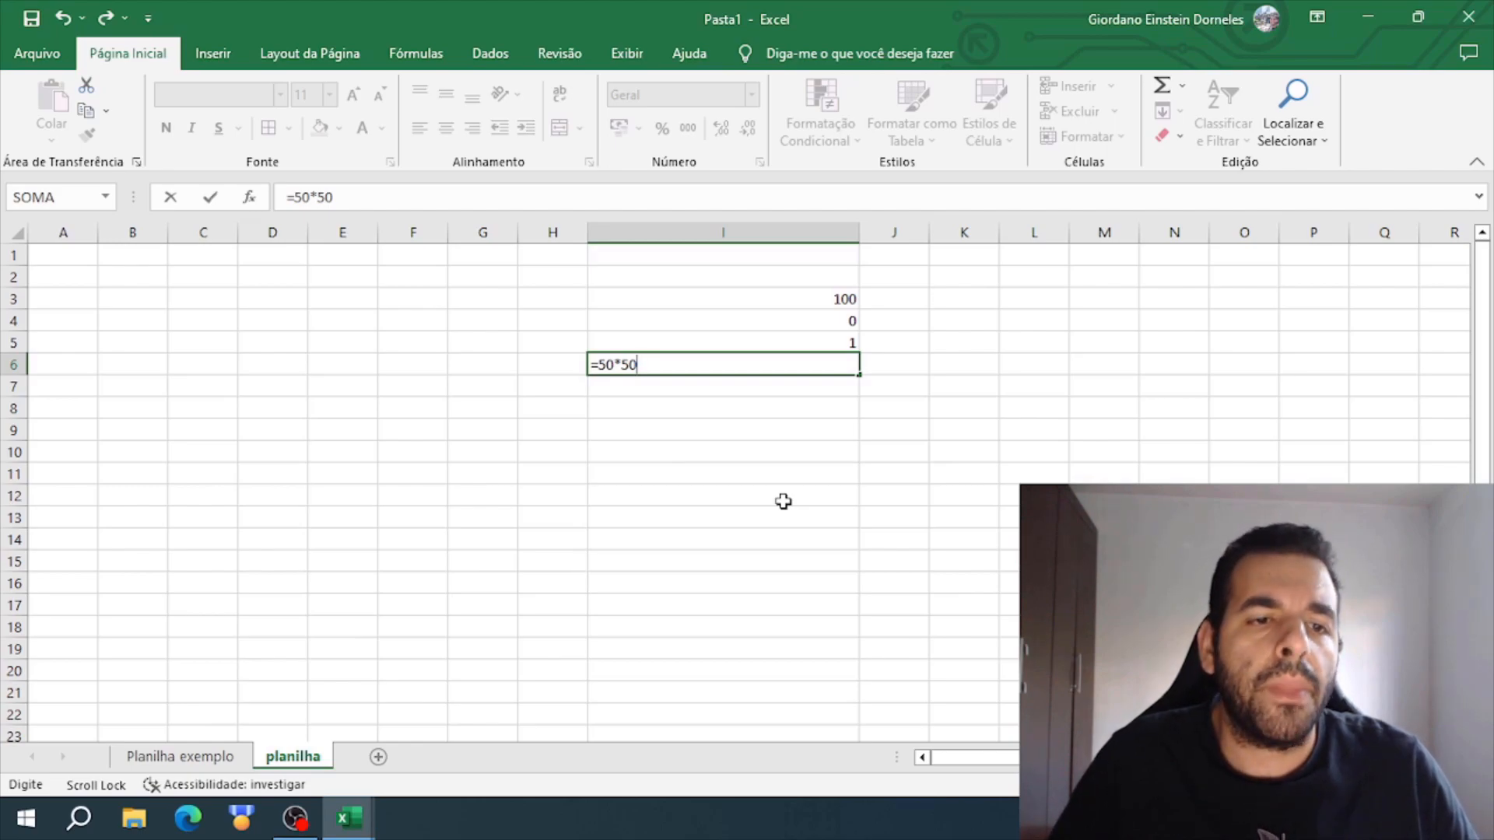
key("Return")
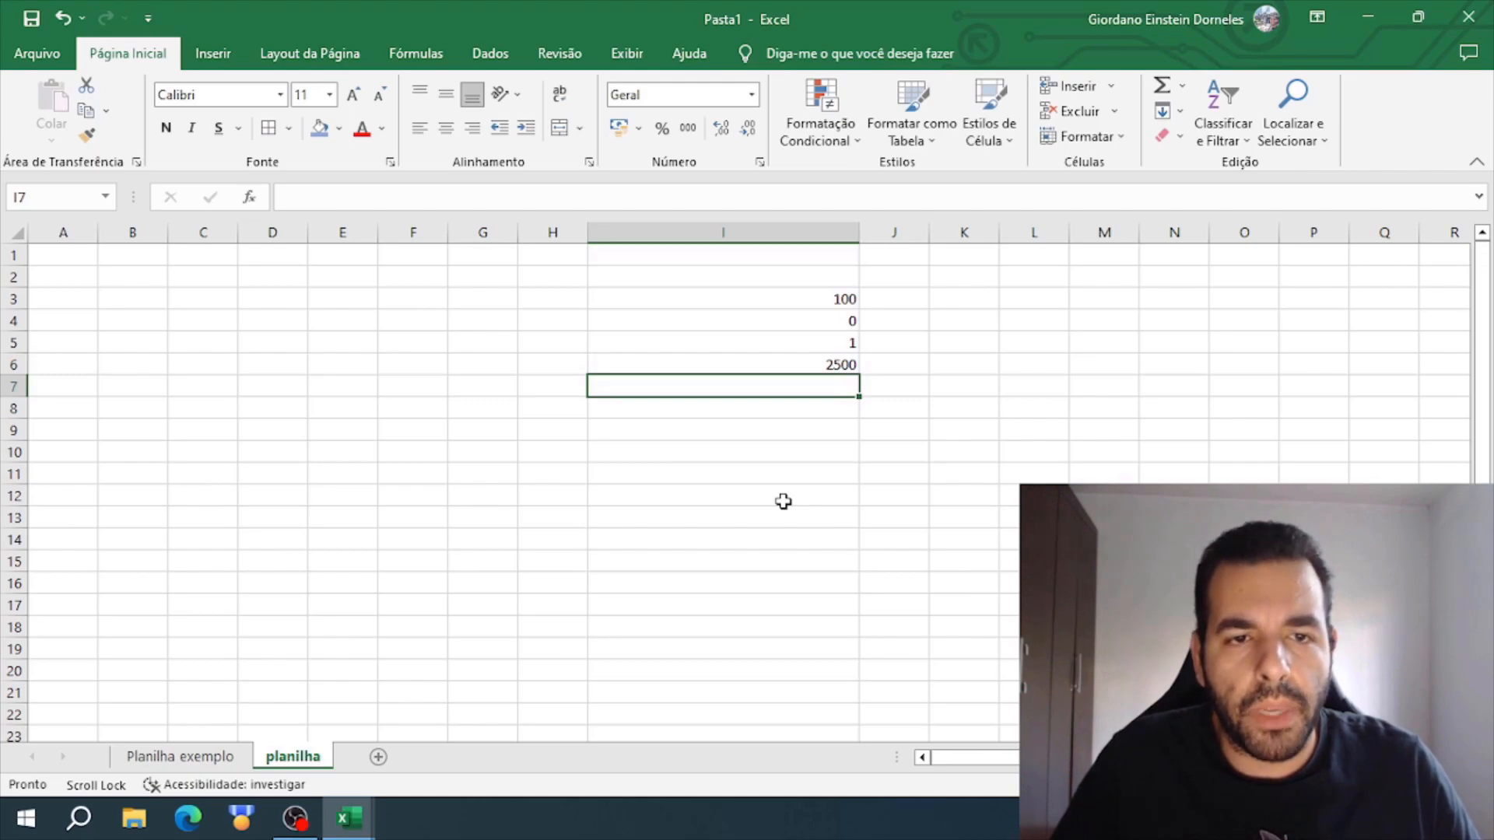
left_click_drag(747, 296, 786, 362)
left_click(778, 479)
- Enter =SOMA(50;50) in I8 using the SOMA function, and autofit the width of column I
left_click(760, 412)
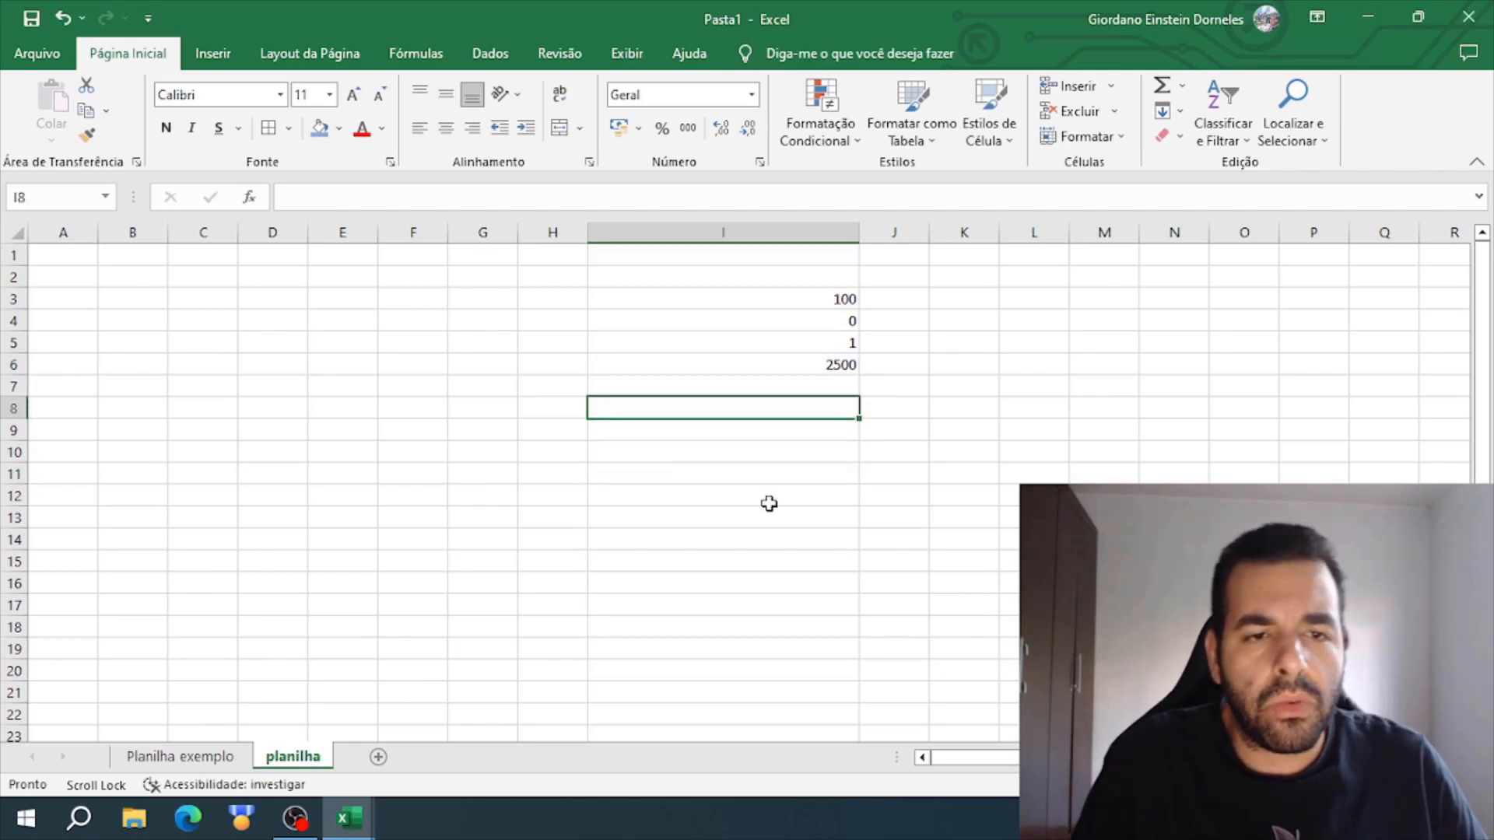
type("=")
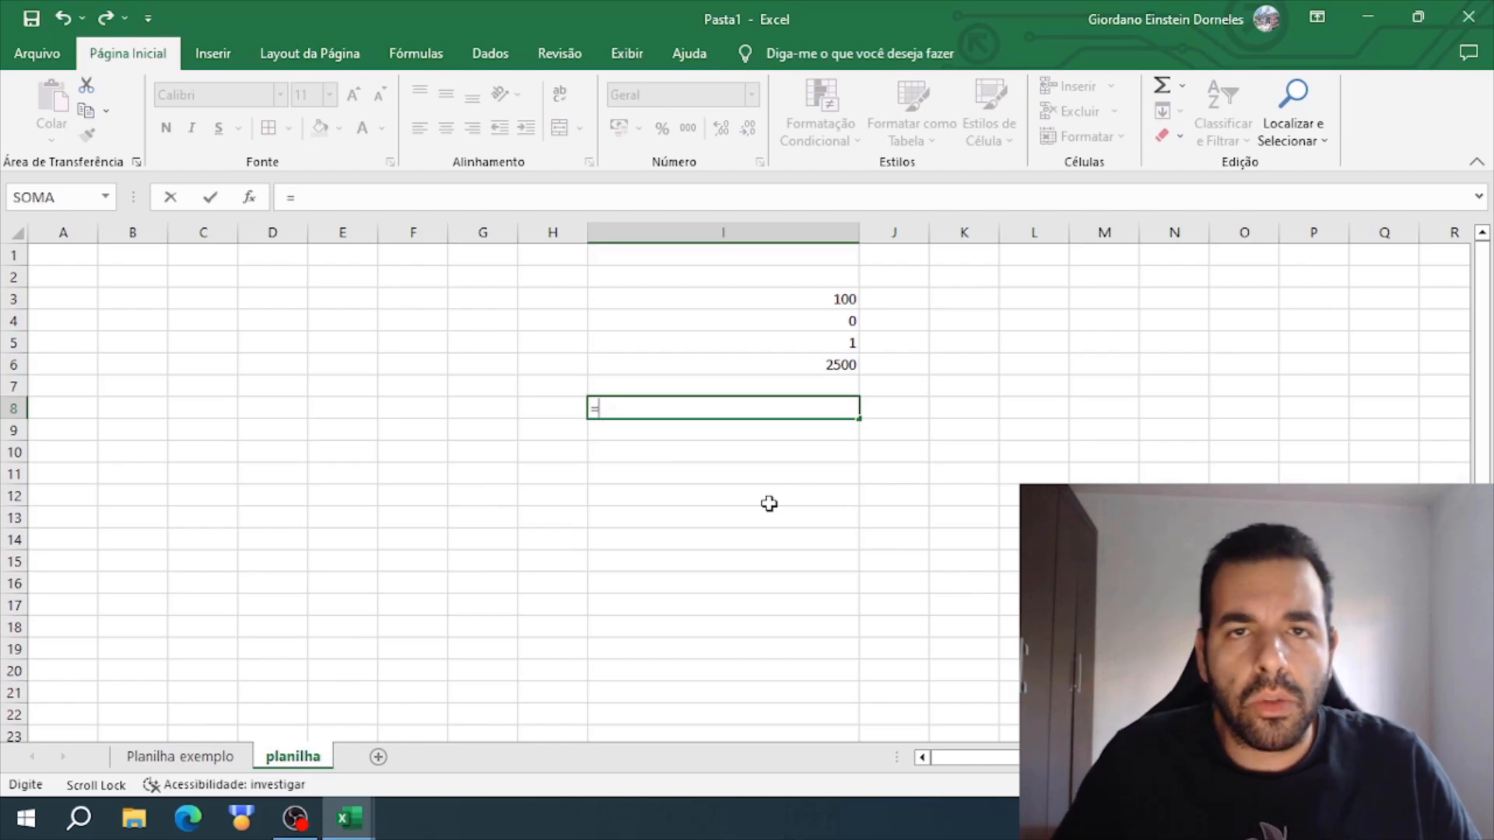
type("soma")
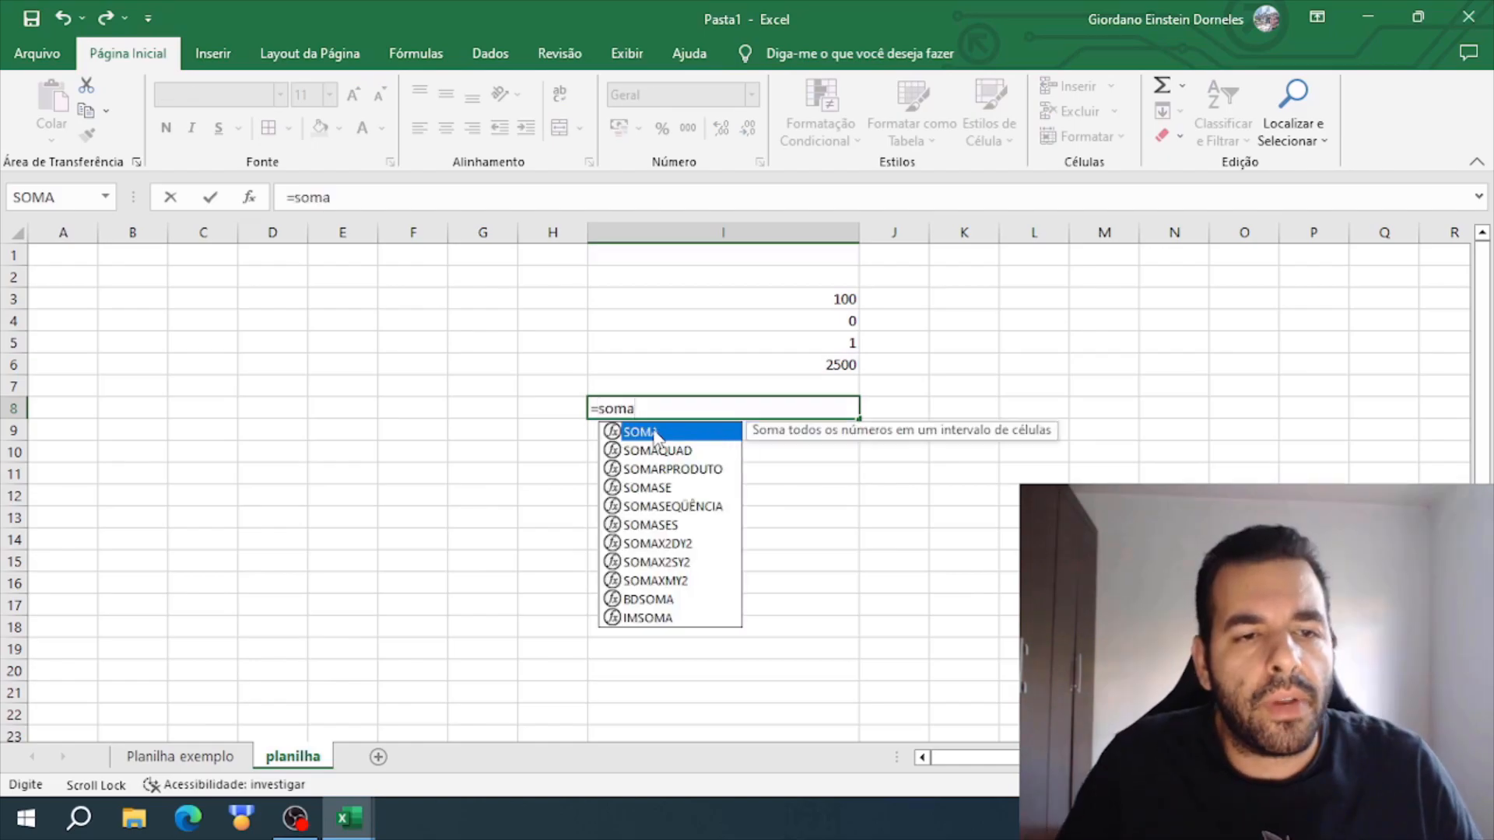
double_click(649, 433)
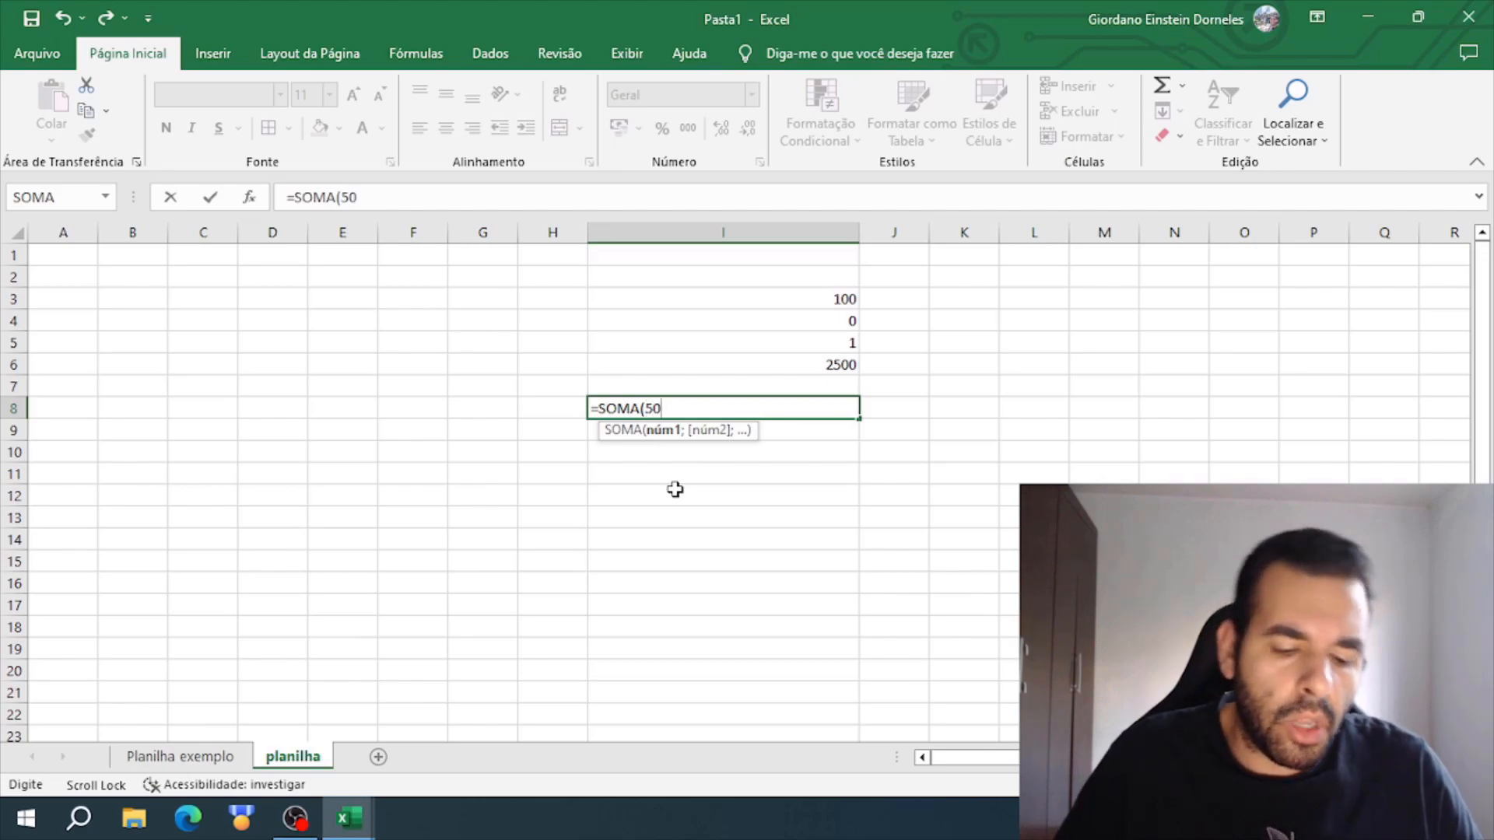
type(";")
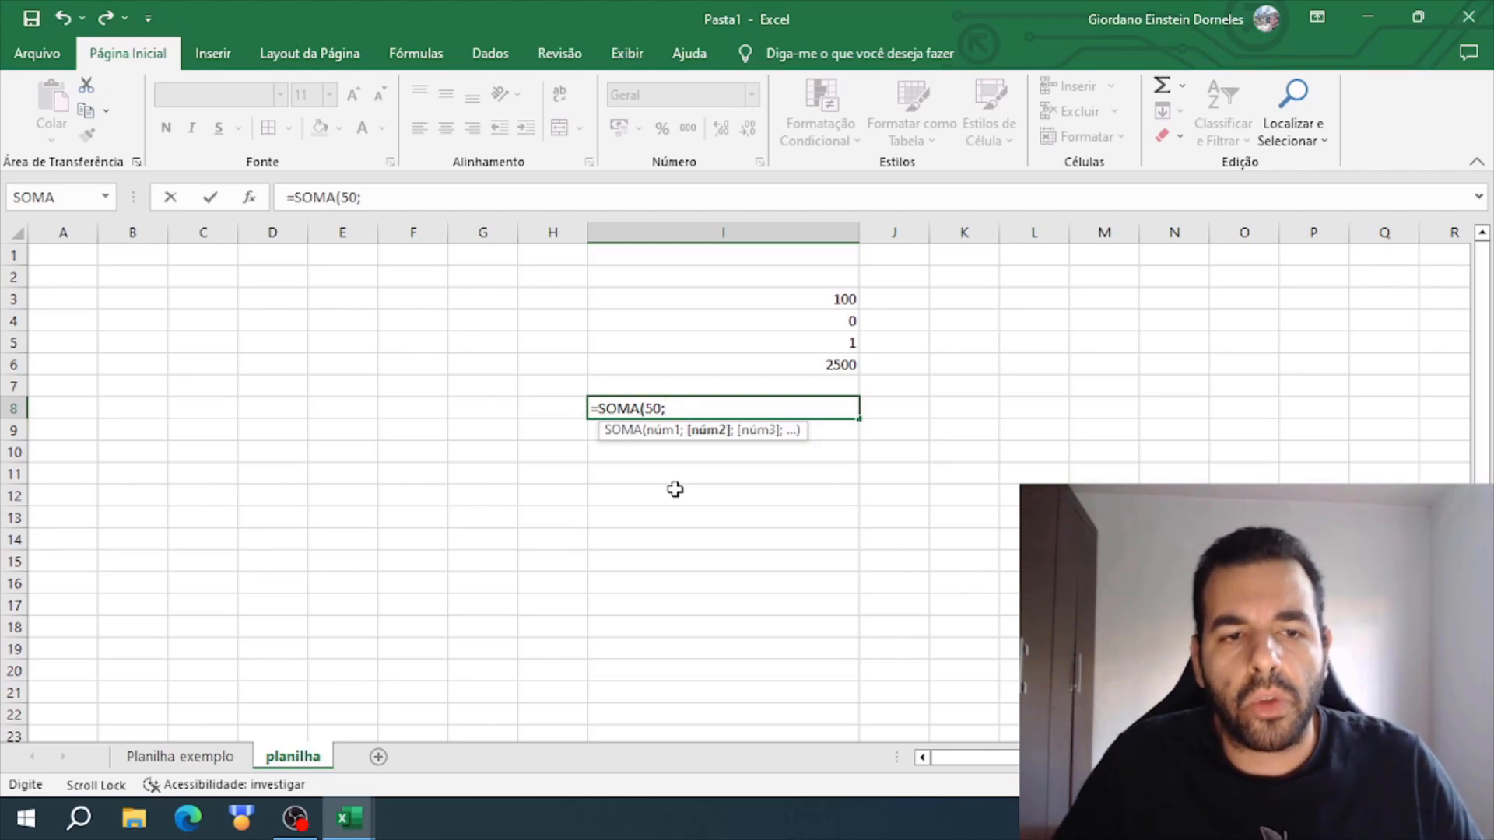
type("50")
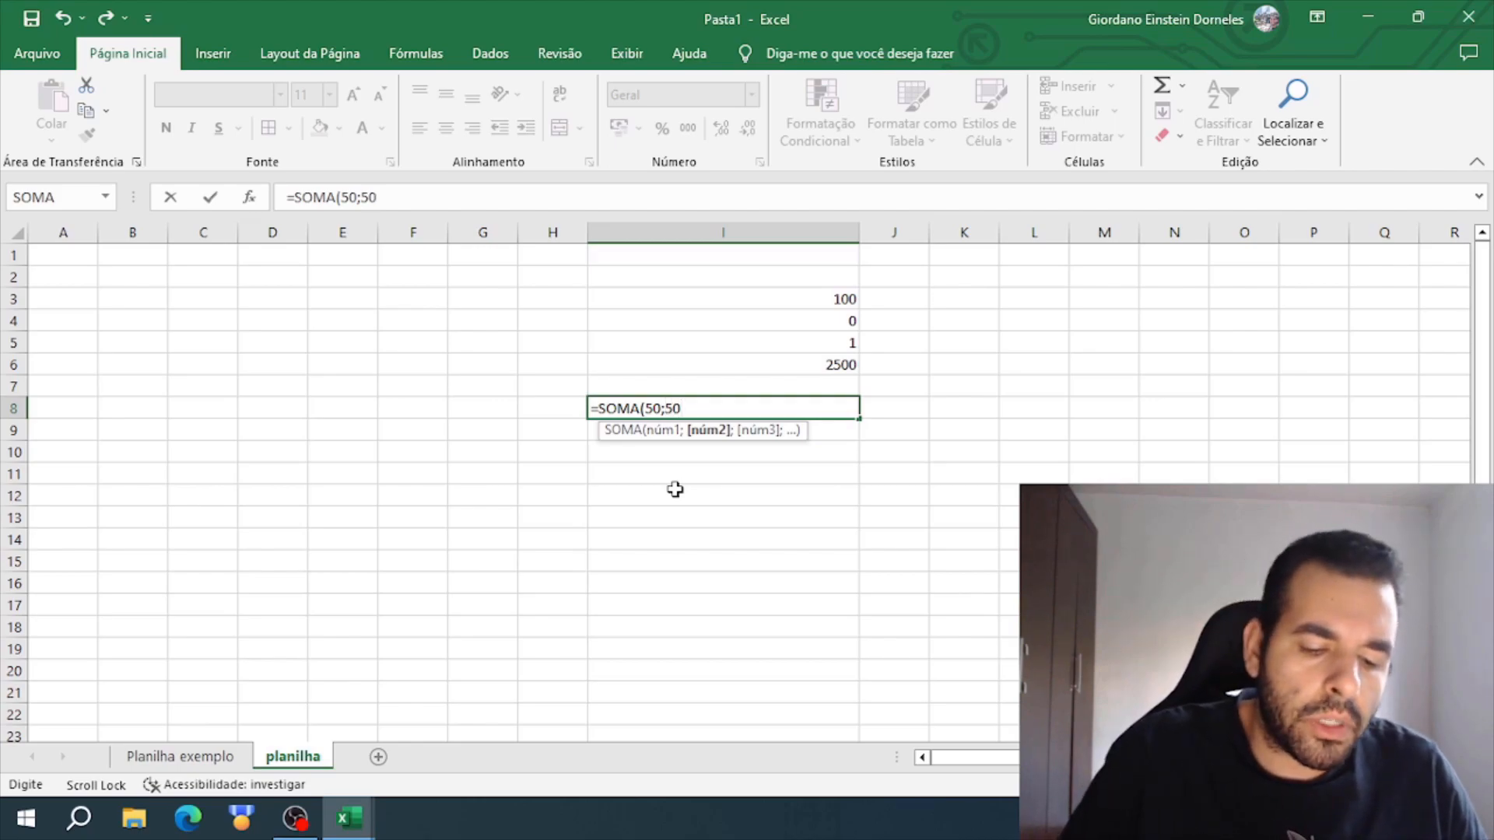
type(")")
key("Return")
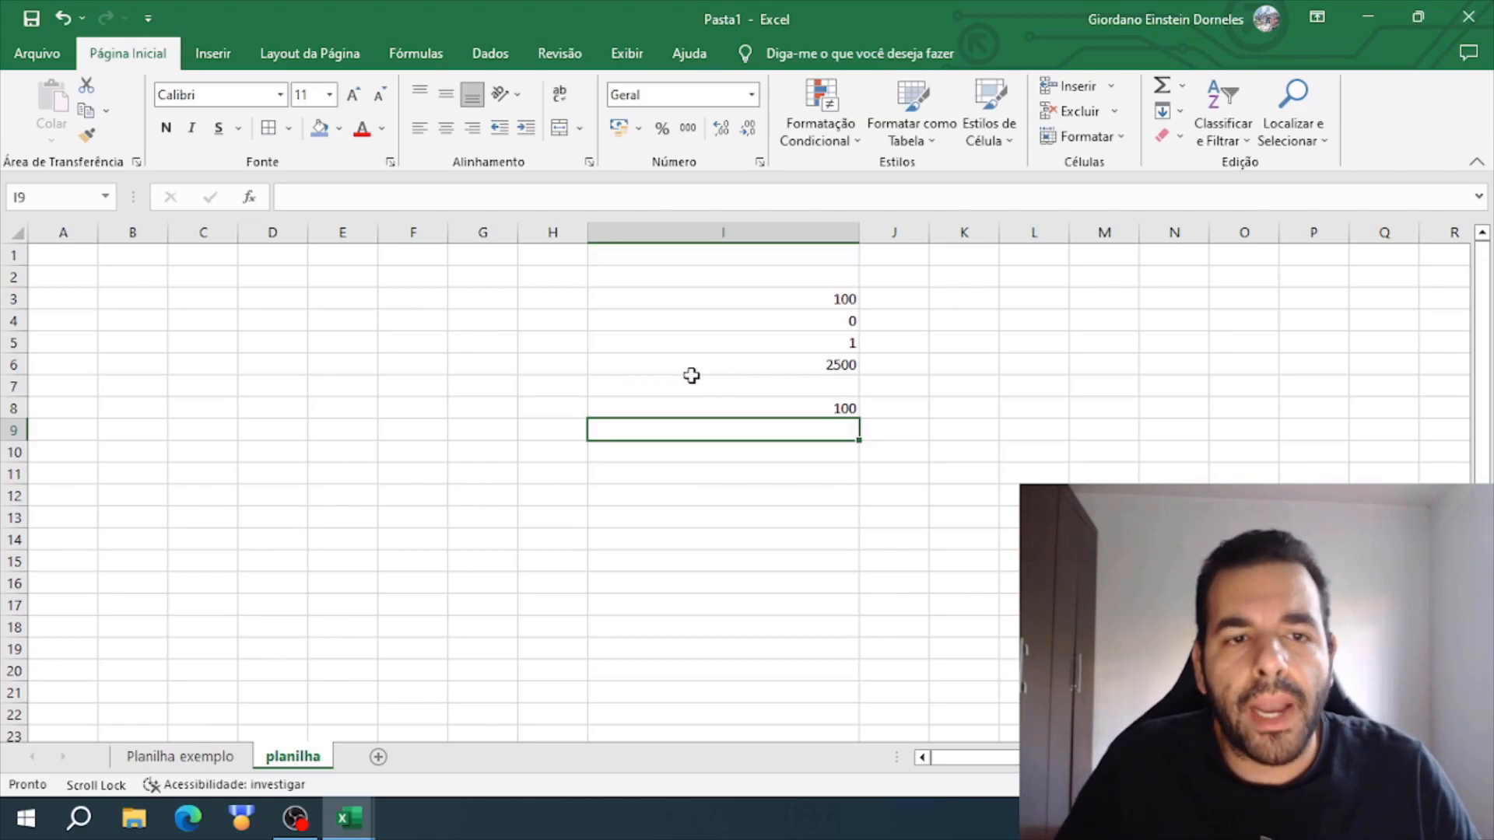
double_click(858, 231)
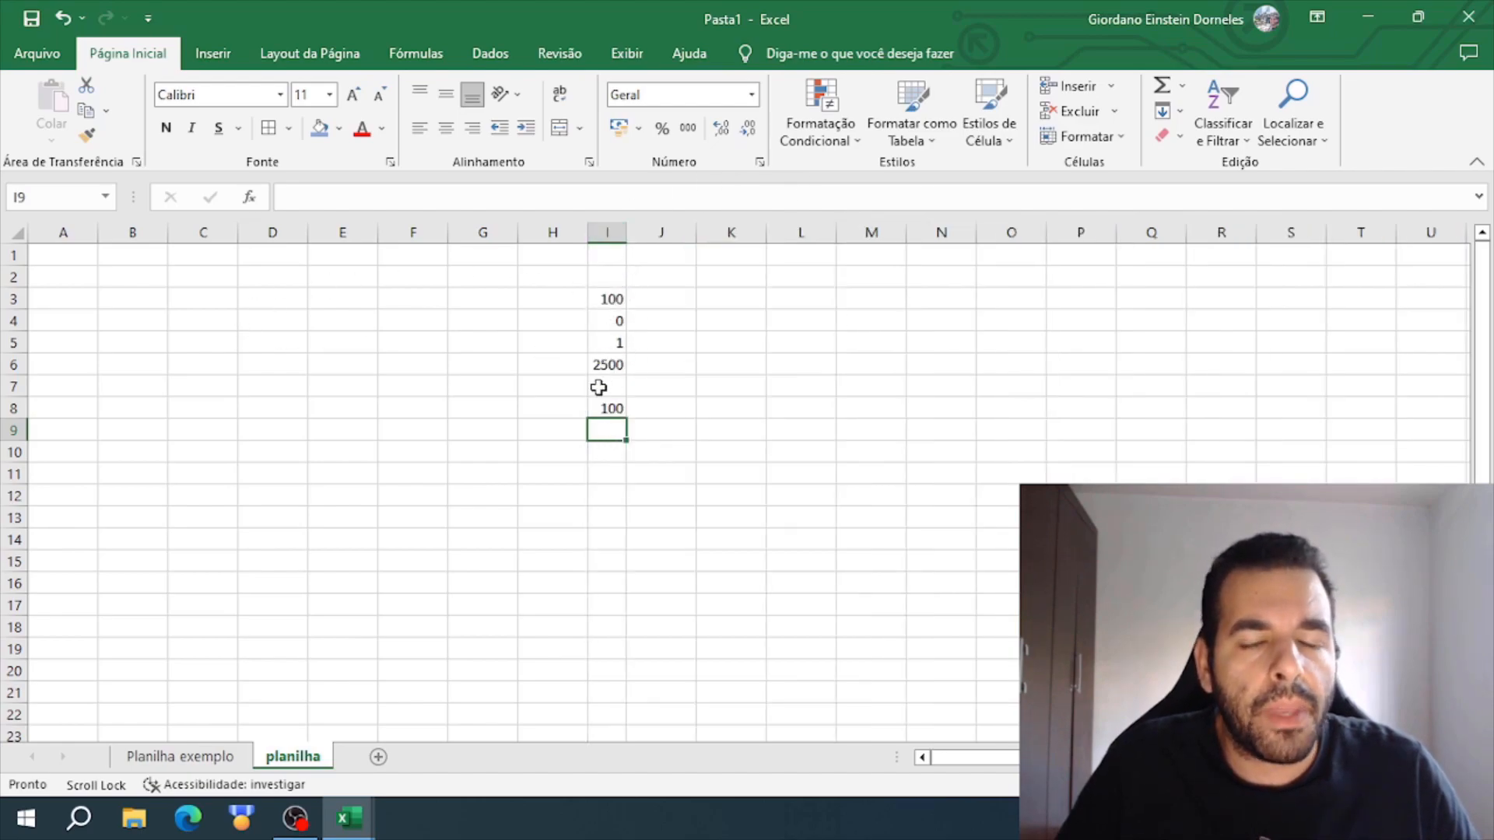
- Enter =SOMA(I3;20;I6) in K3, combining two cell references with a typed number, and check the resulting formula
left_click(735, 302)
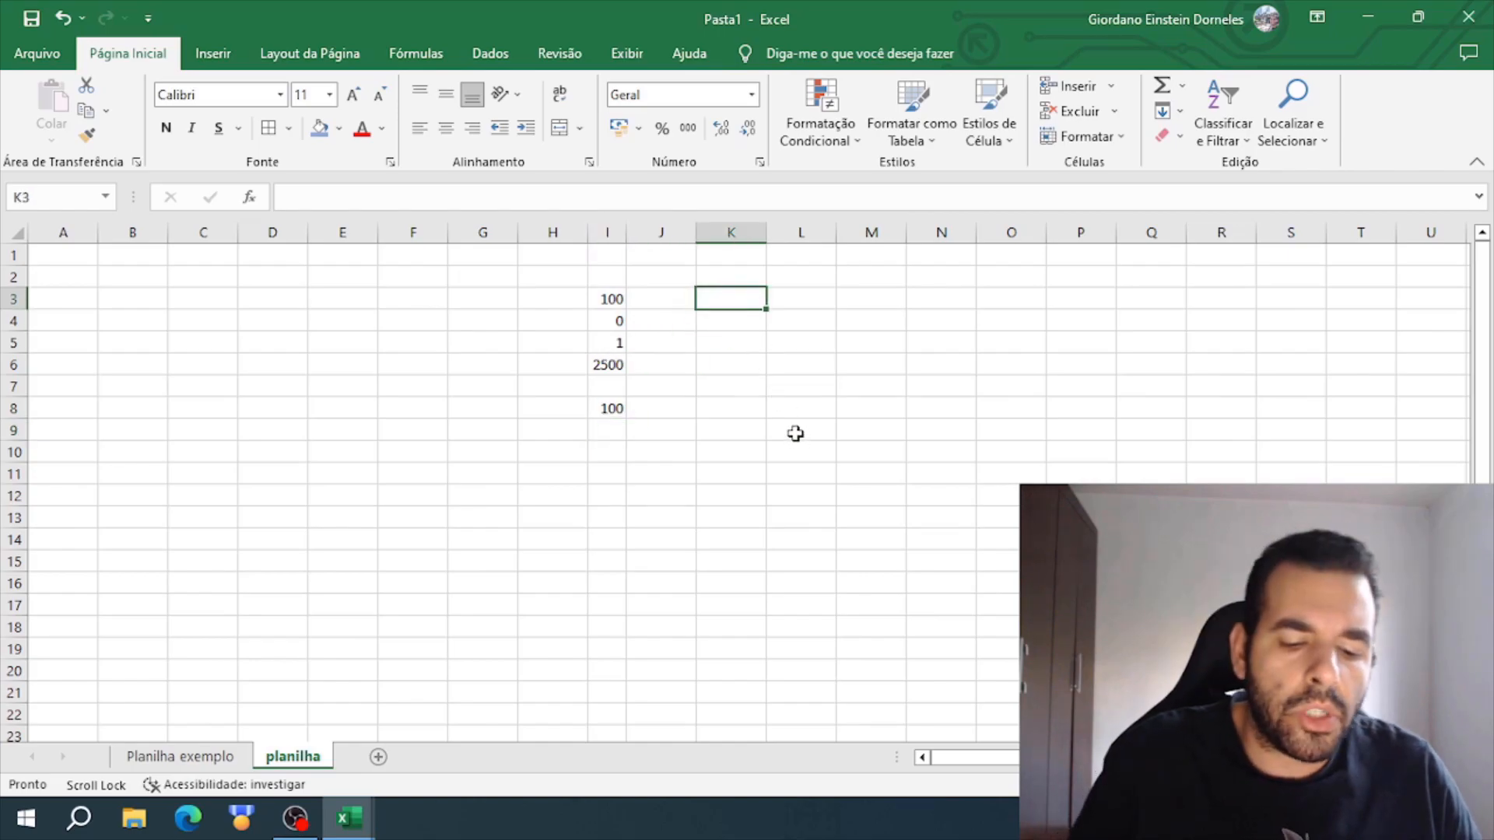
type("=soma")
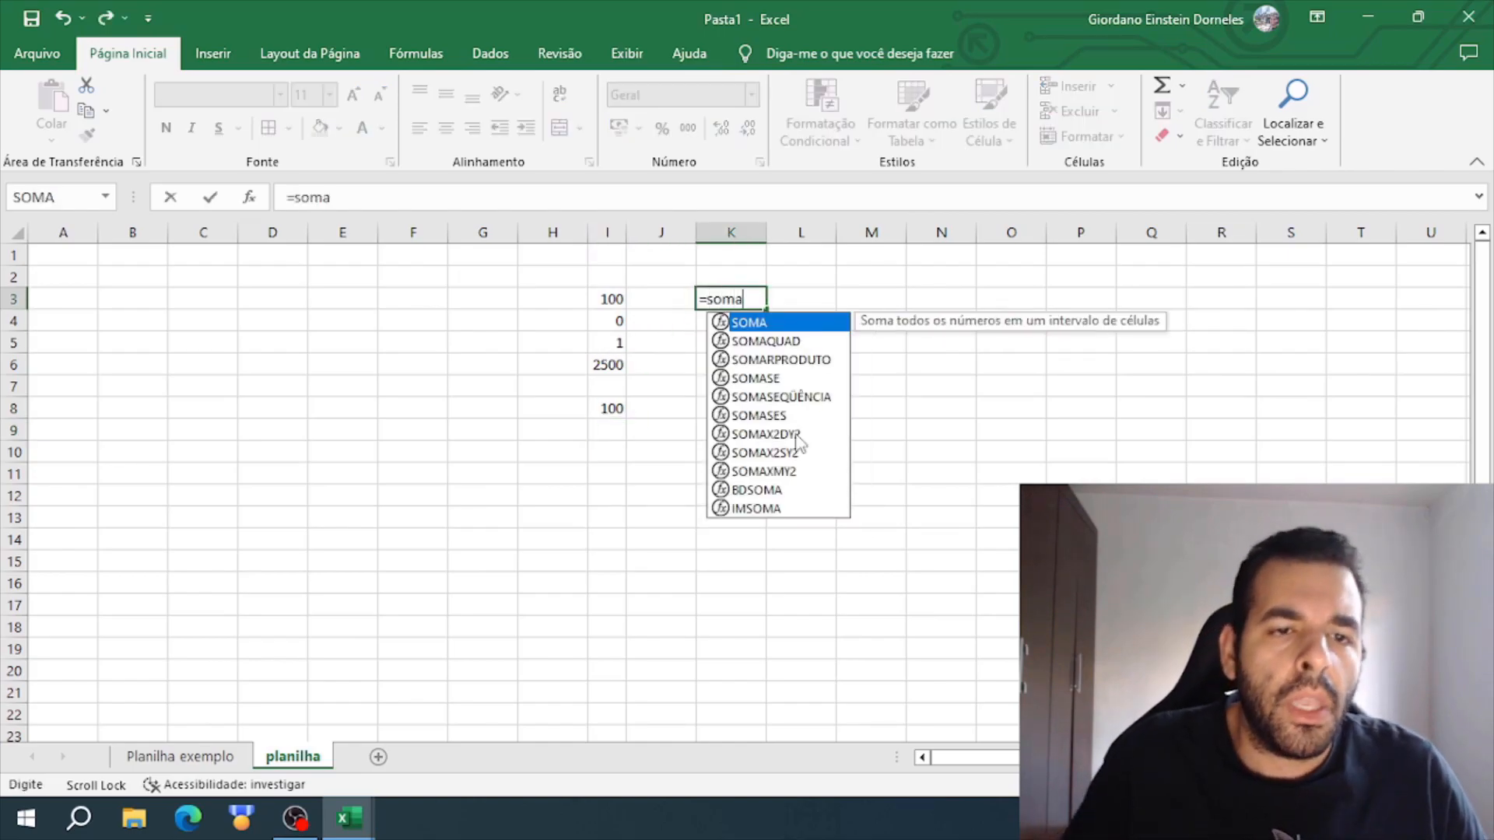
double_click(802, 325)
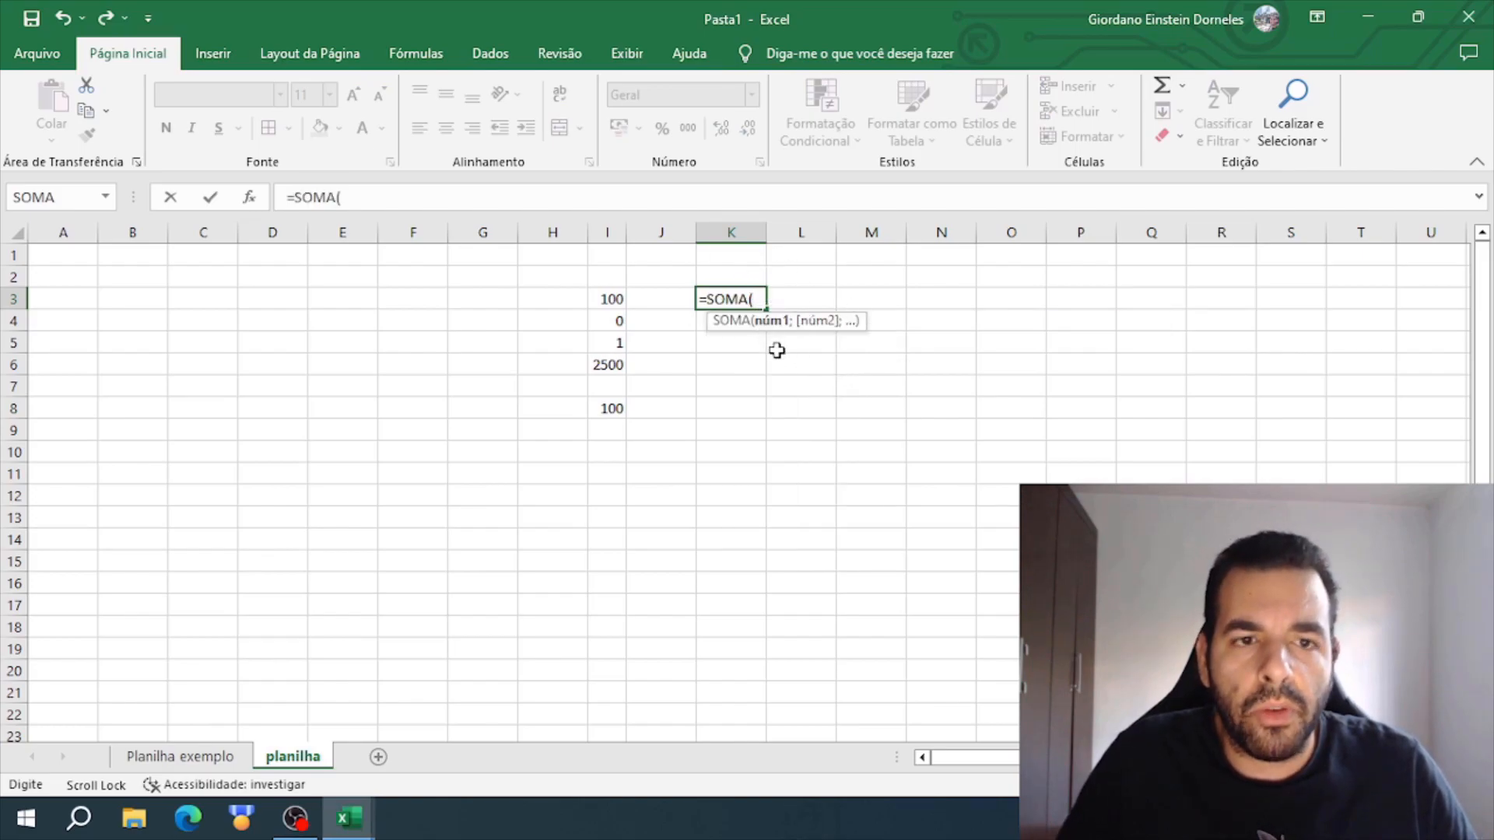
left_click(613, 298)
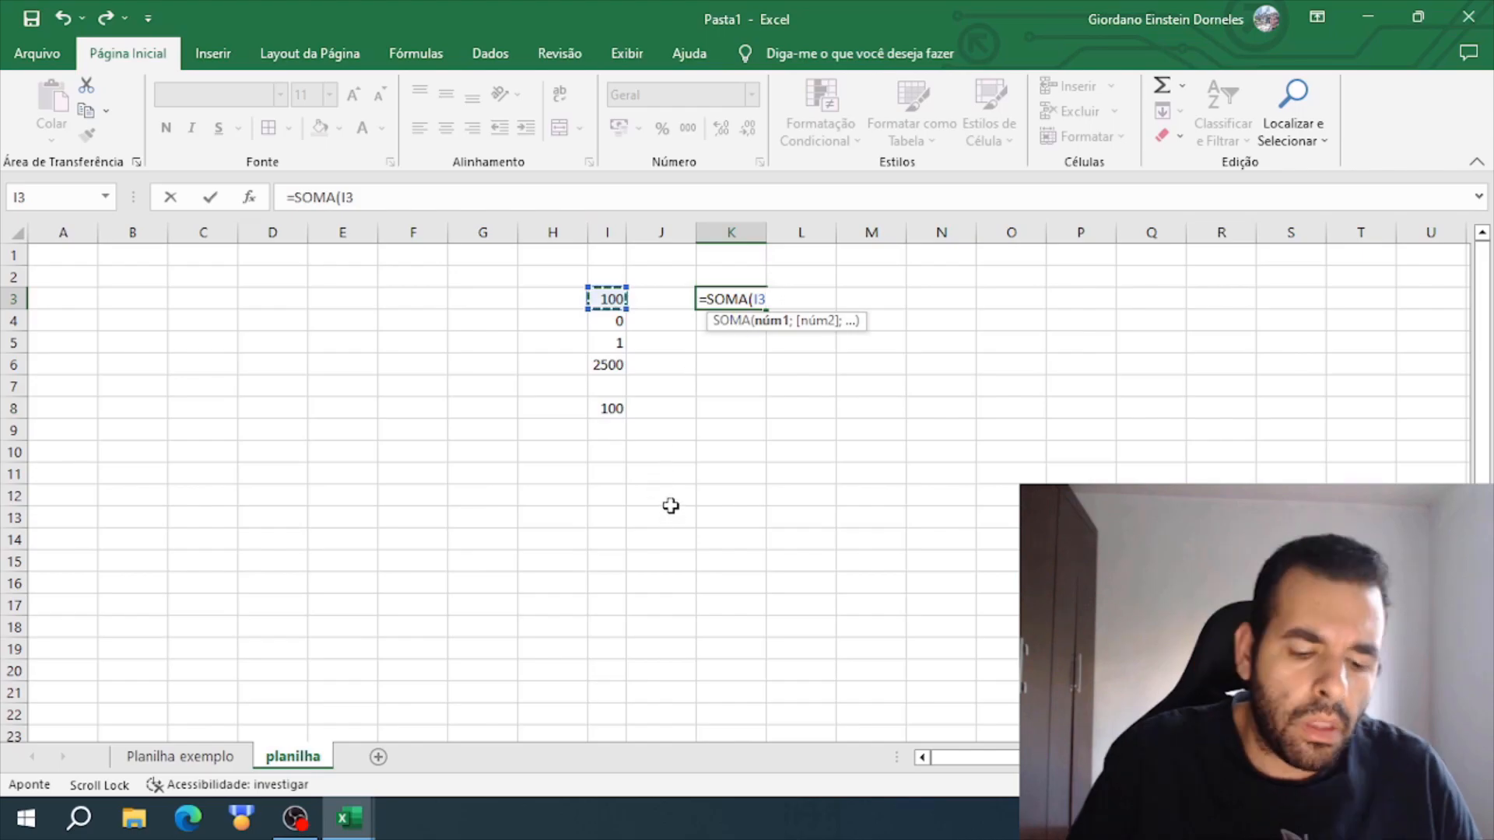
type(";")
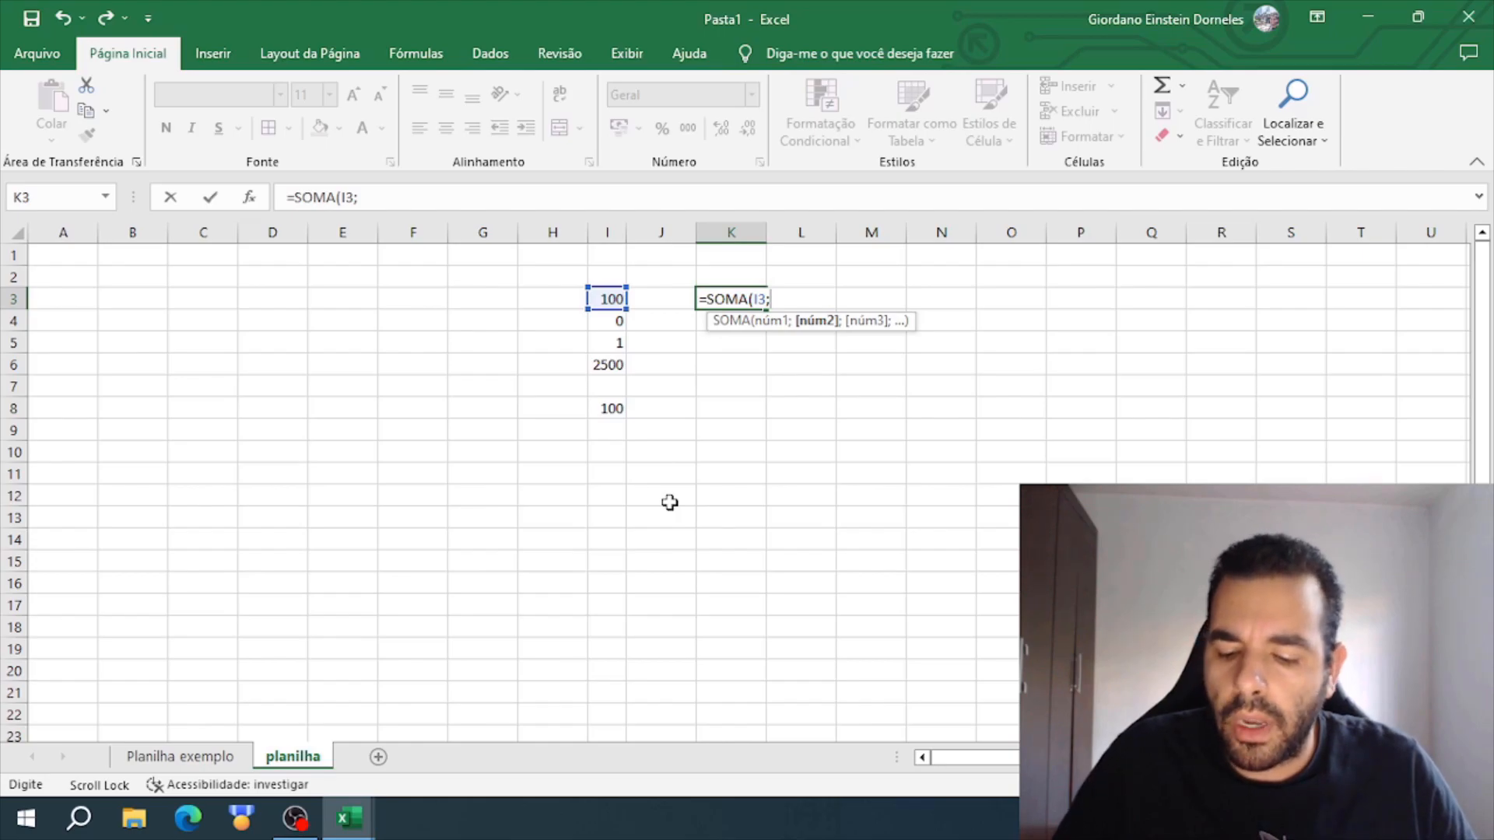
type("20")
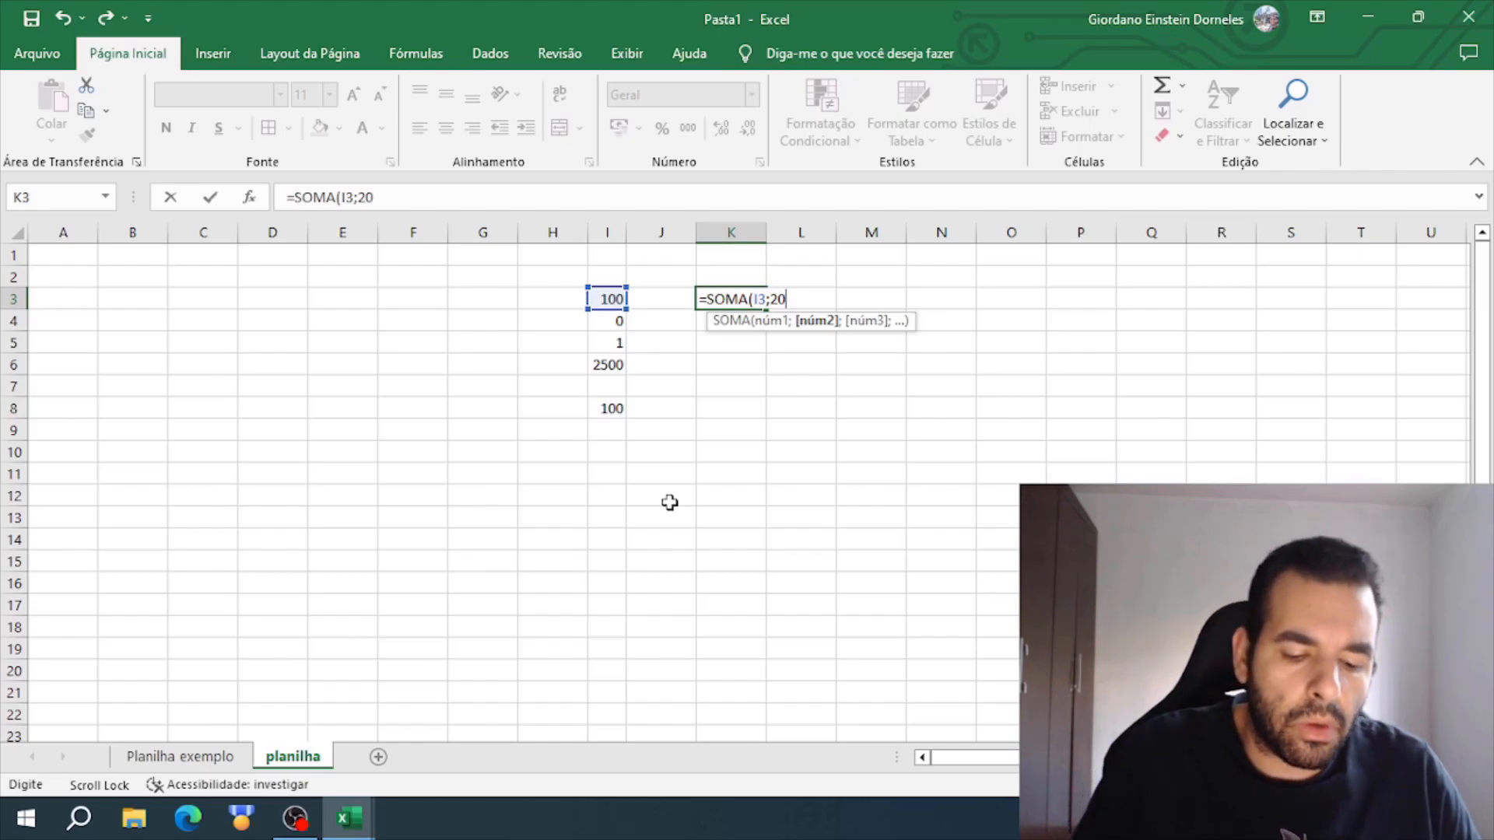
type(";")
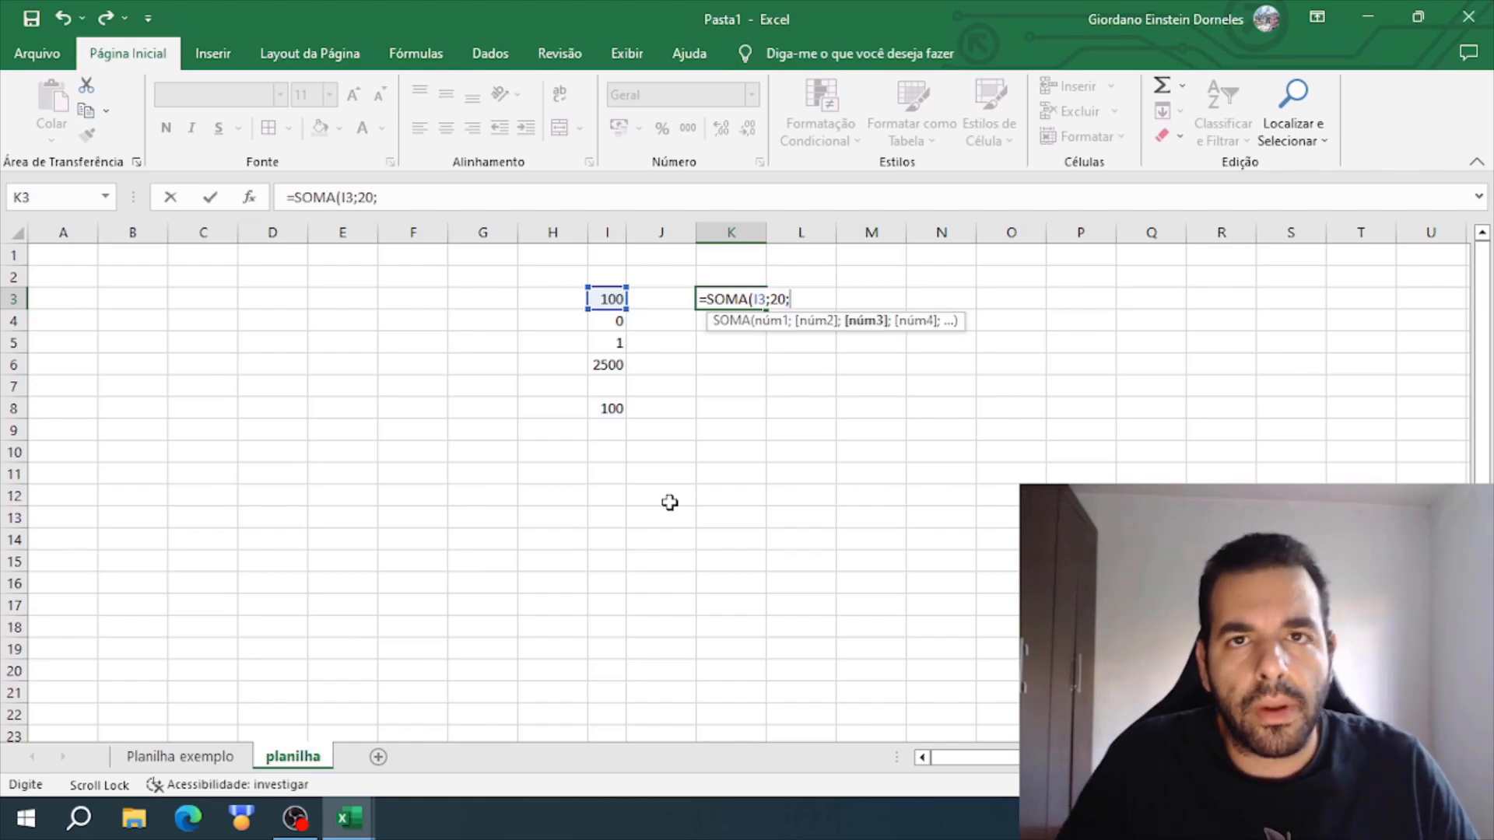
left_click(606, 365)
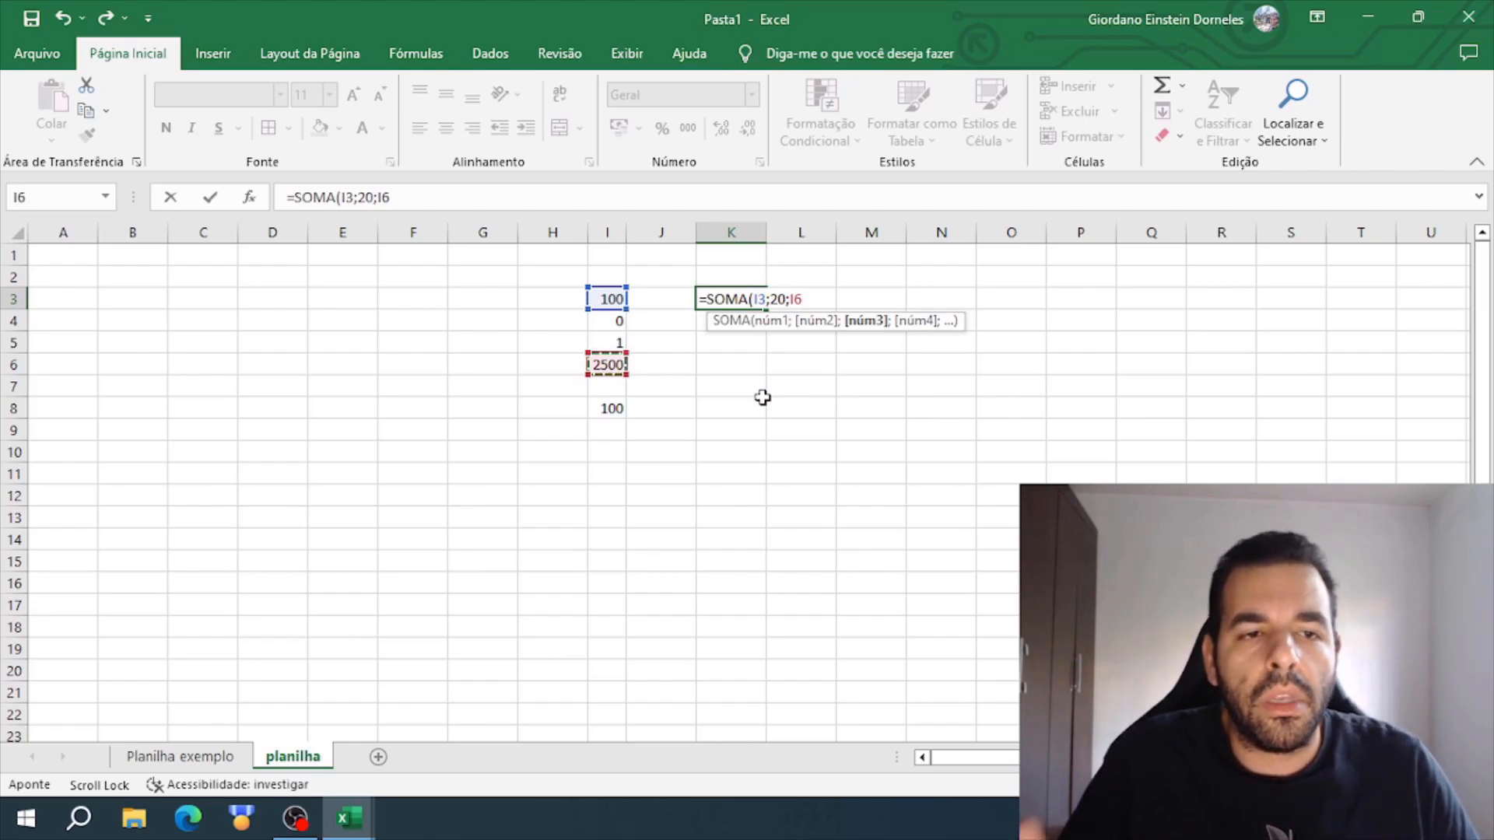
type(")")
key("Return")
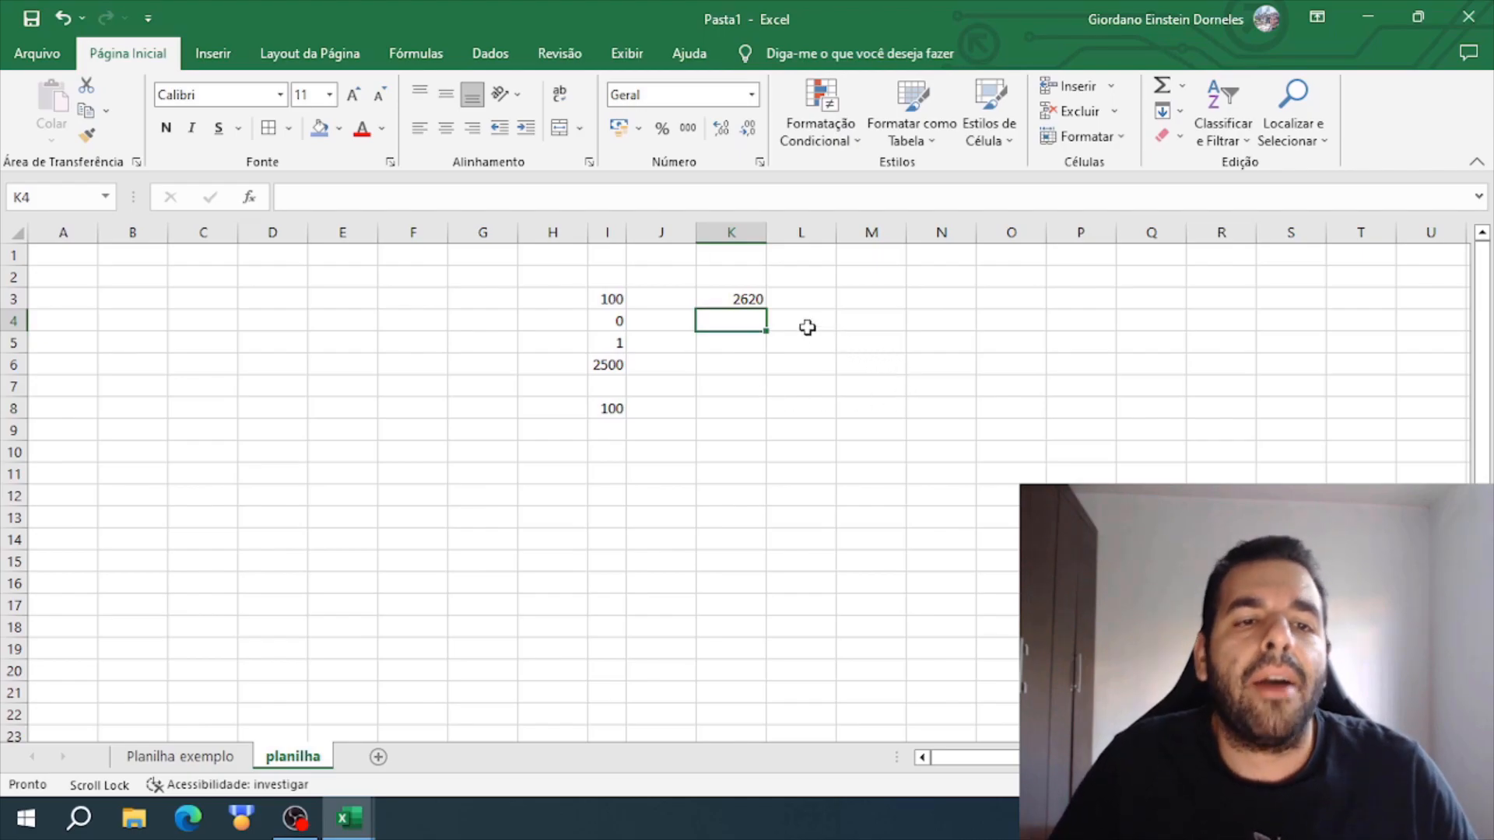
left_click(756, 299)
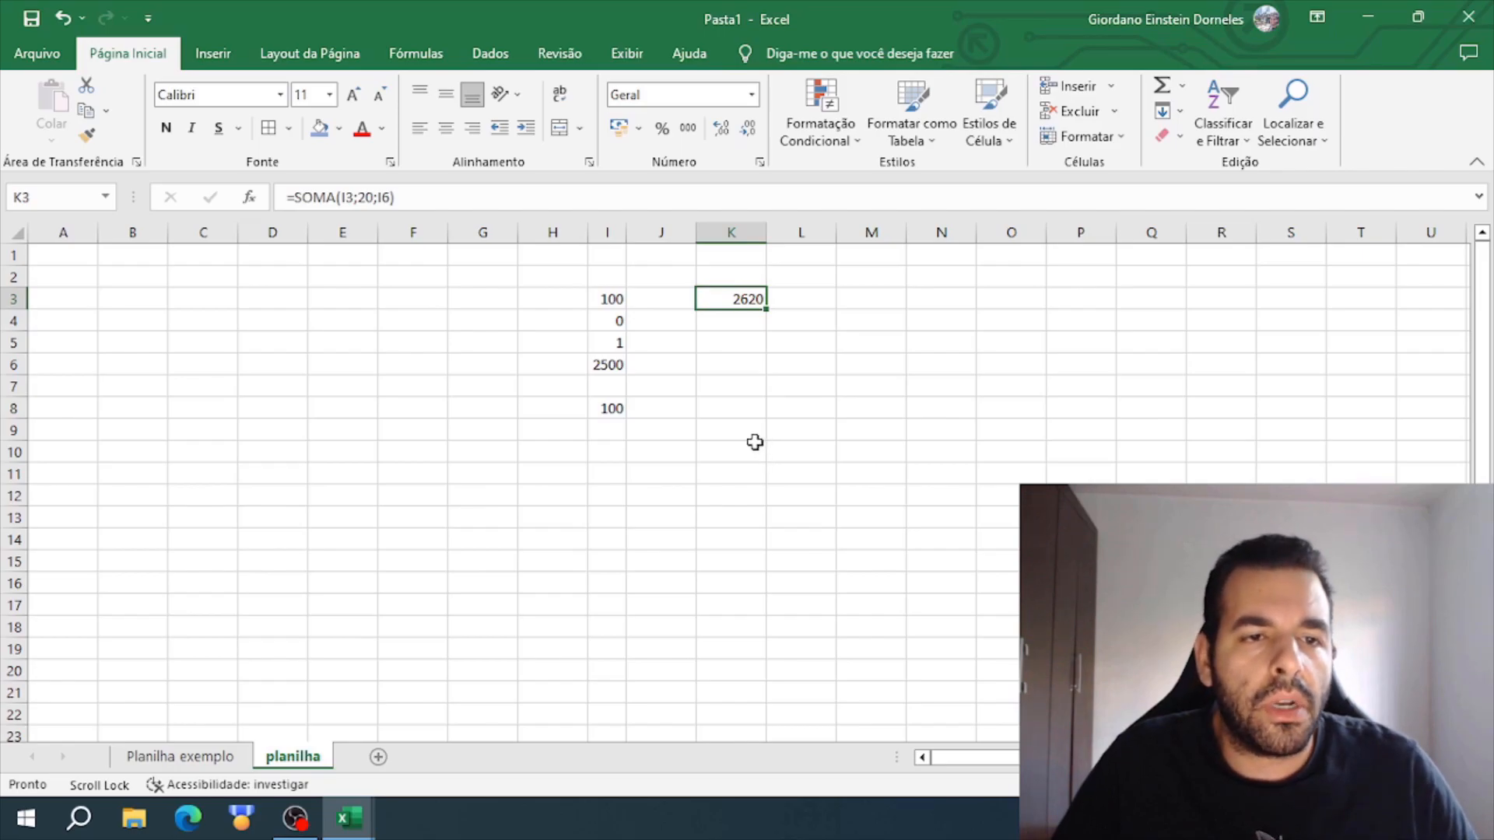
left_click_drag(611, 276, 631, 502)
left_click(790, 490)
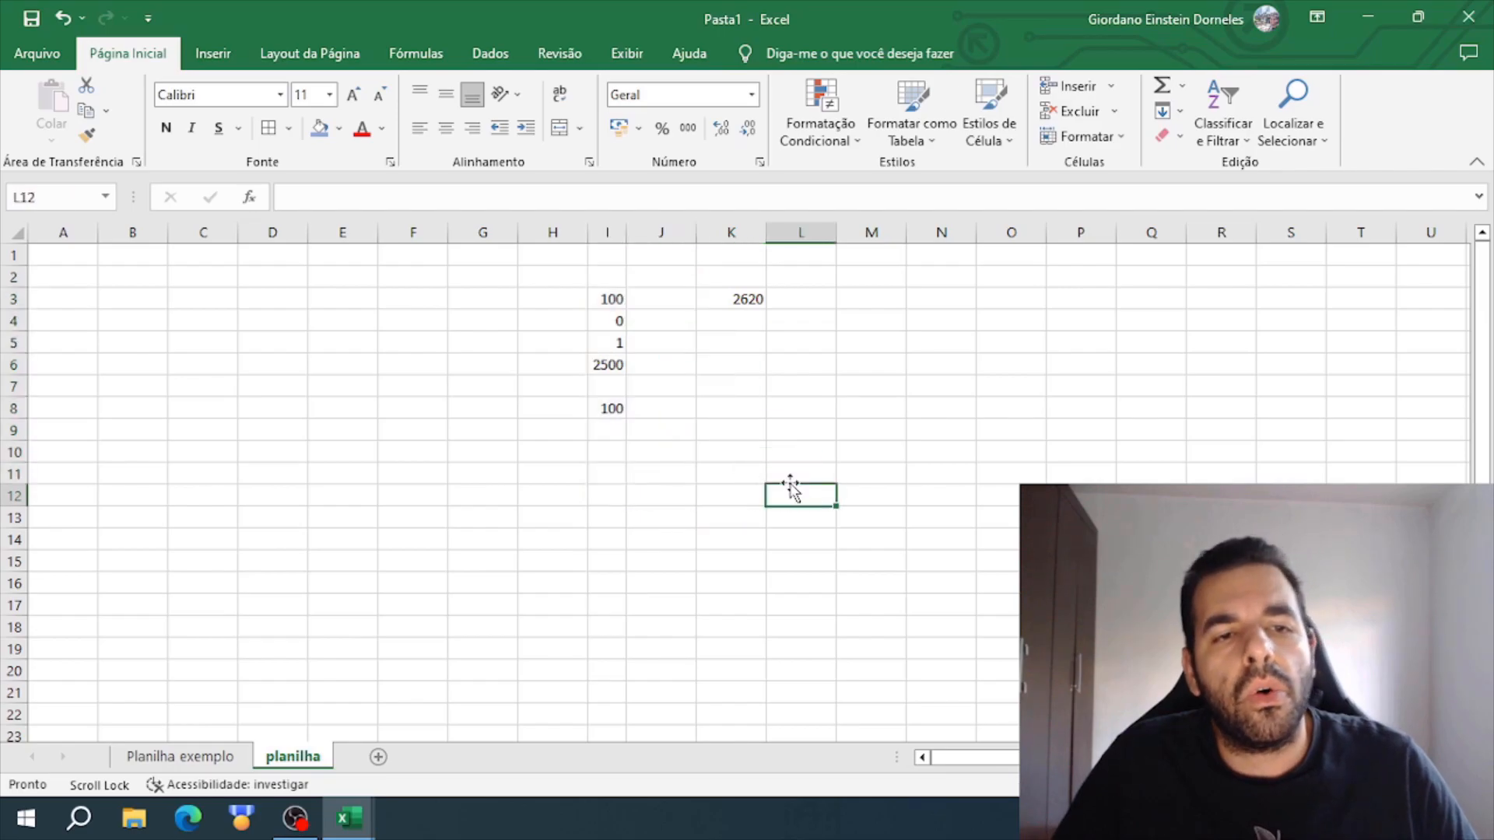
left_click_drag(735, 277, 759, 350)
left_click(864, 331)
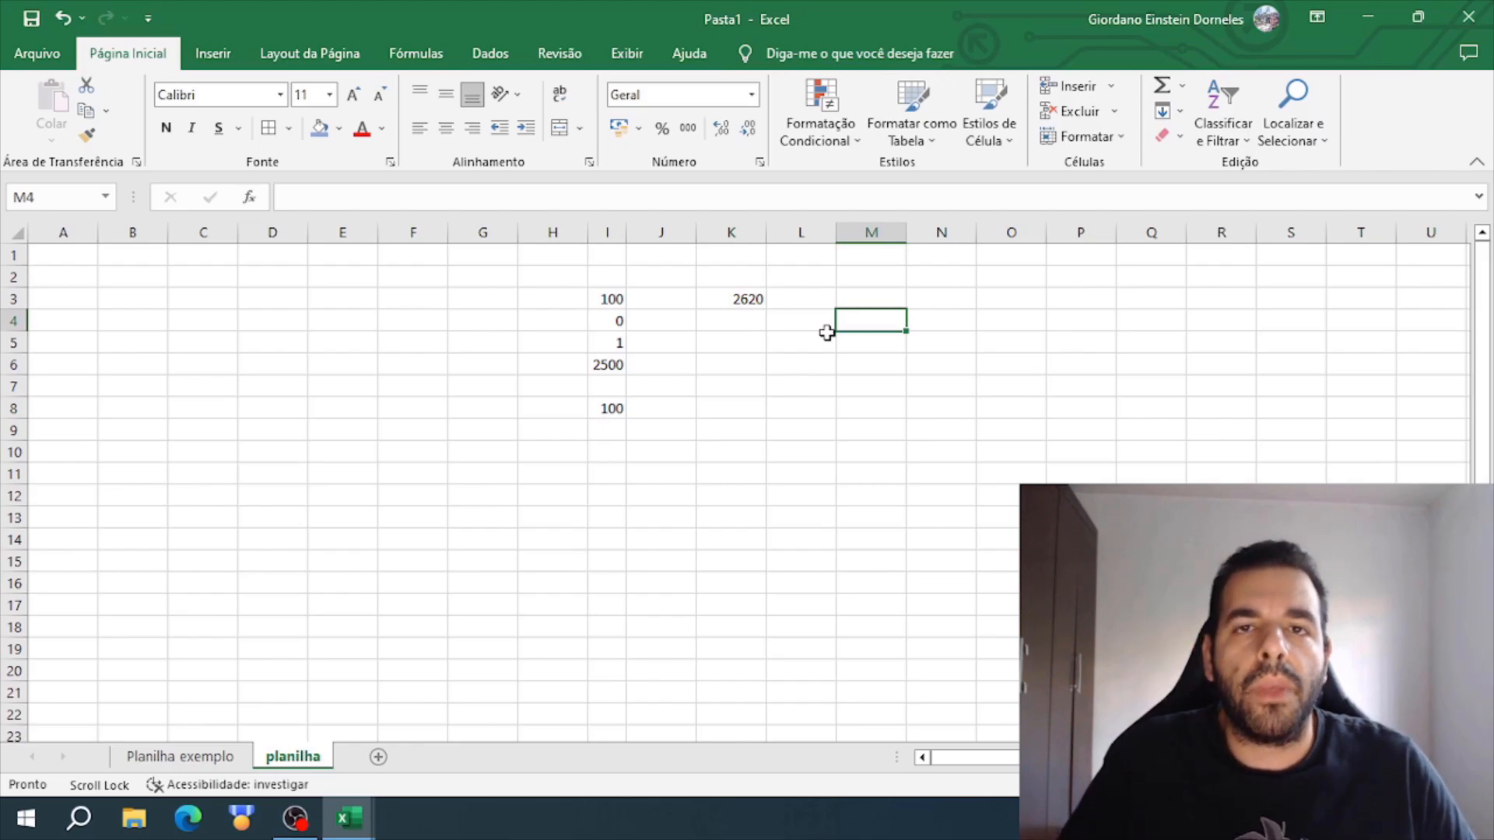
left_click(719, 299)
left_click(743, 319)
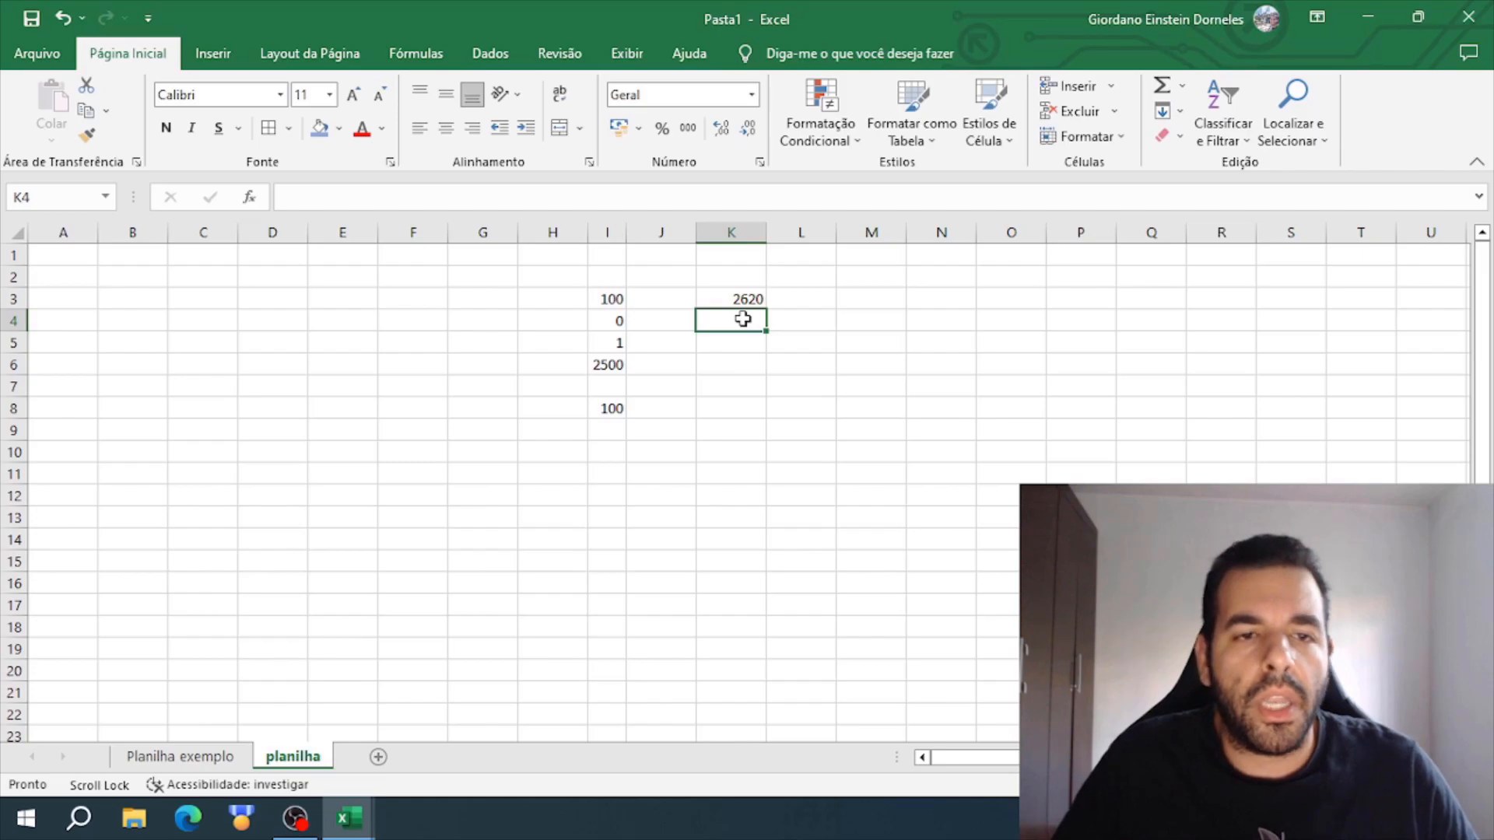
left_click(732, 277)
left_click_drag(657, 279, 801, 534)
left_click(658, 490)
left_click_drag(540, 257, 887, 674)
left_click(708, 344)
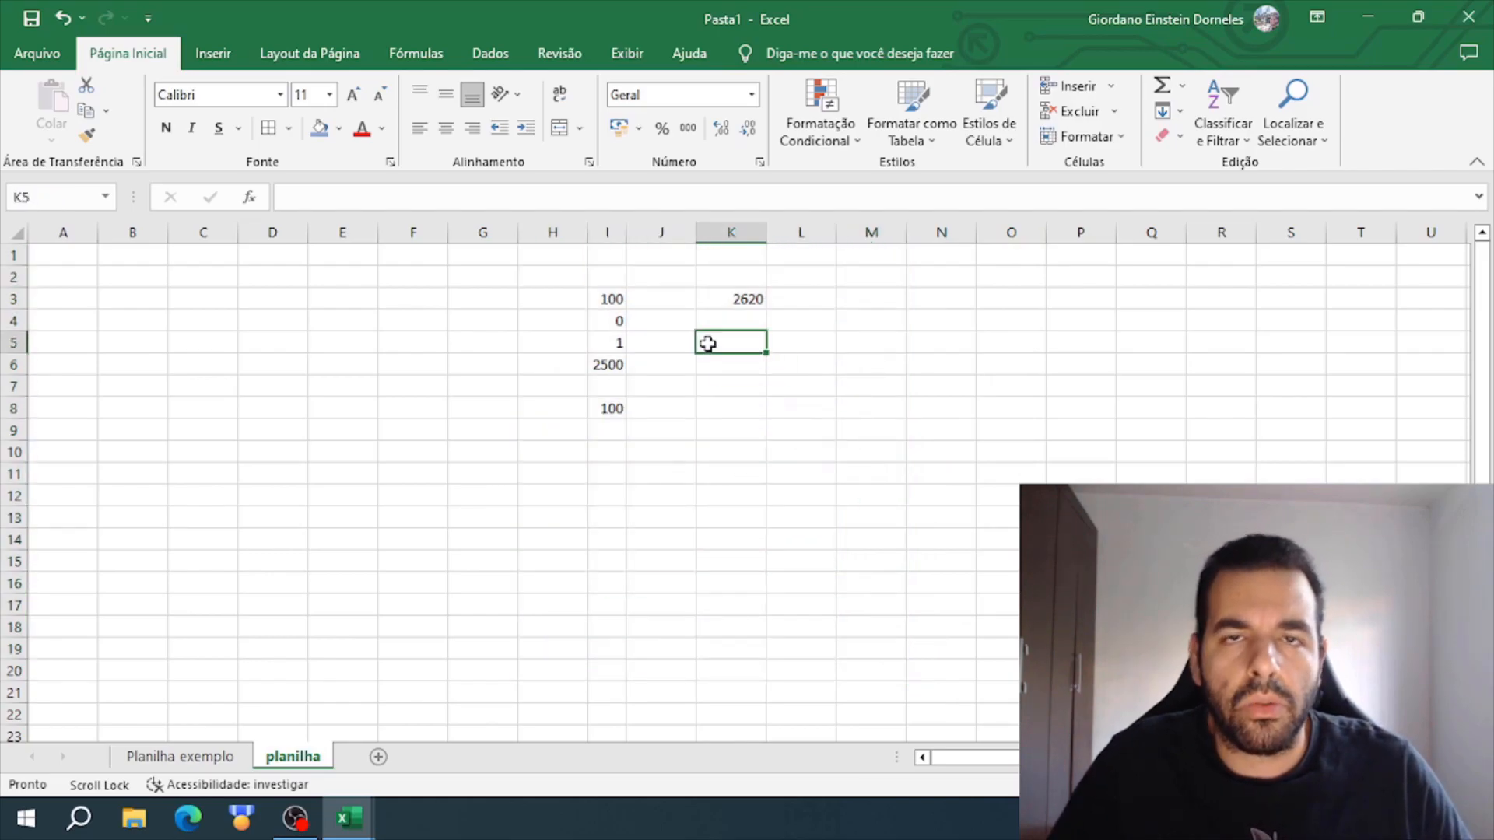
- Switch to the Planilha exemplo sheet and review the calculation headers from Total to Total + Frete + Juros a prazo
left_click(195, 756)
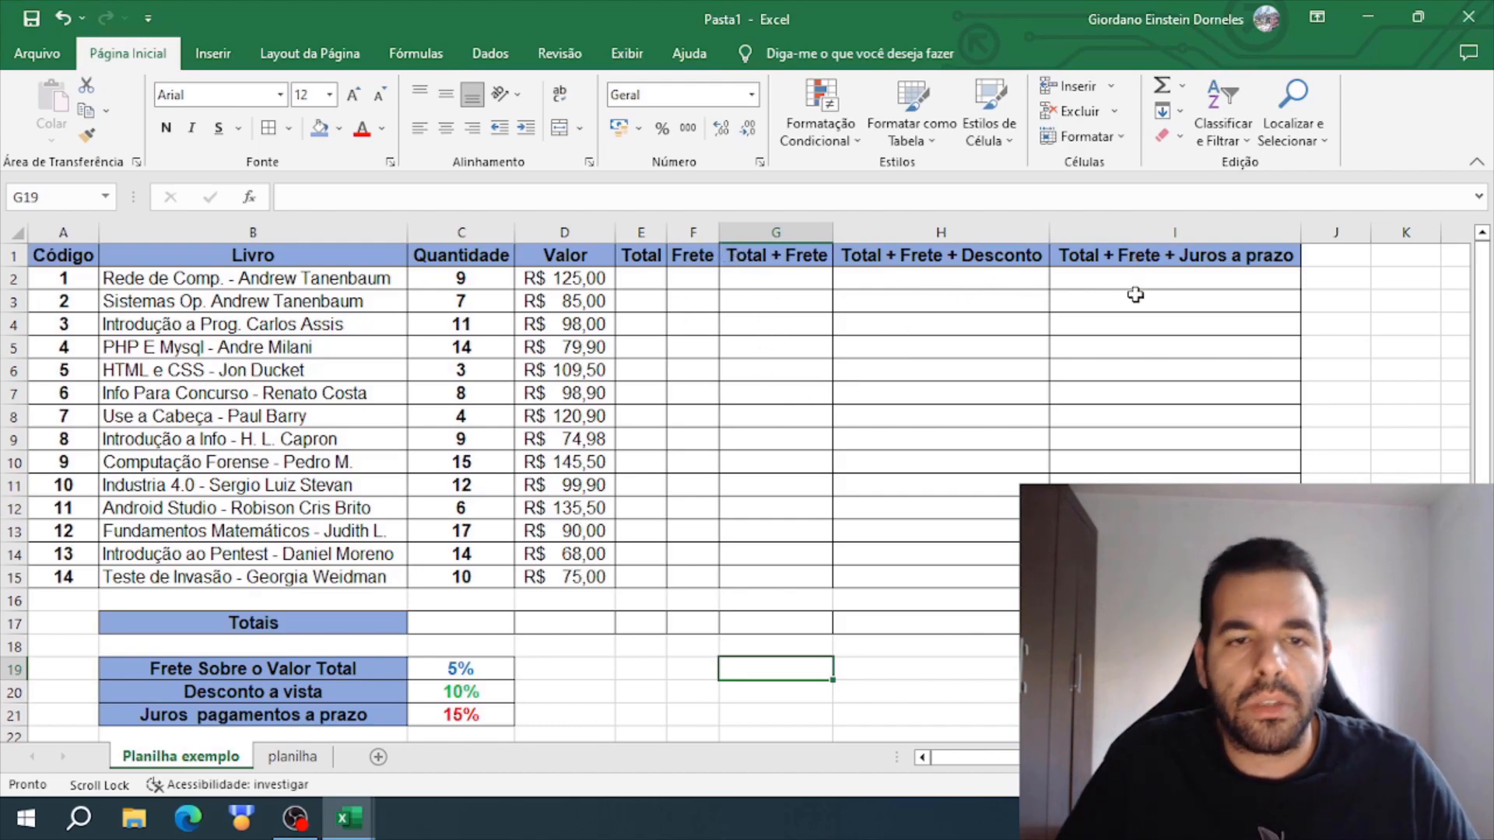
left_click_drag(641, 257, 1227, 258)
left_click(1136, 320)
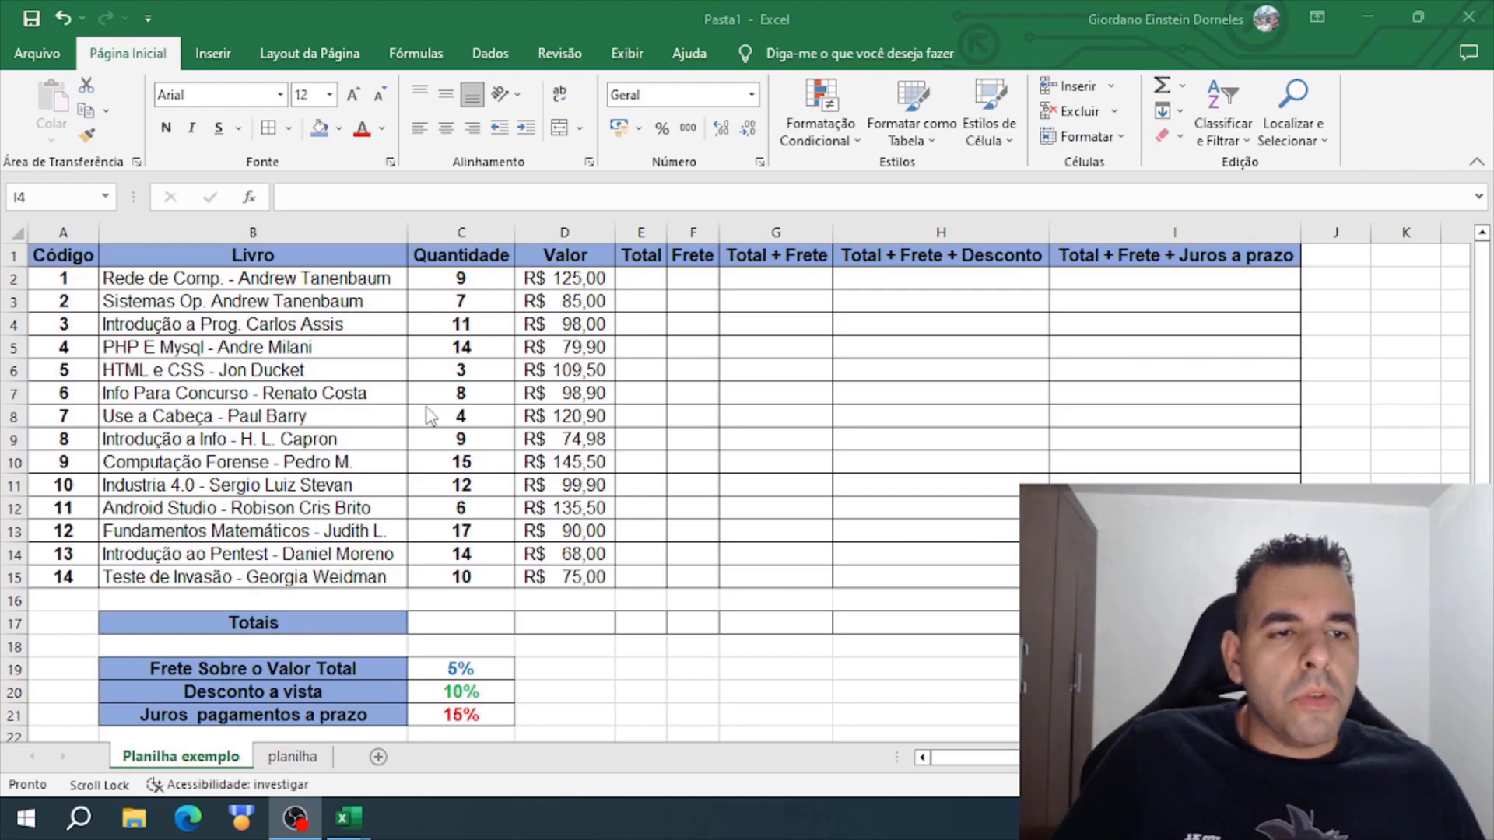
- Examine the Quantidade column and the first book's title, quantity and unit value in row 2
left_click(335, 277)
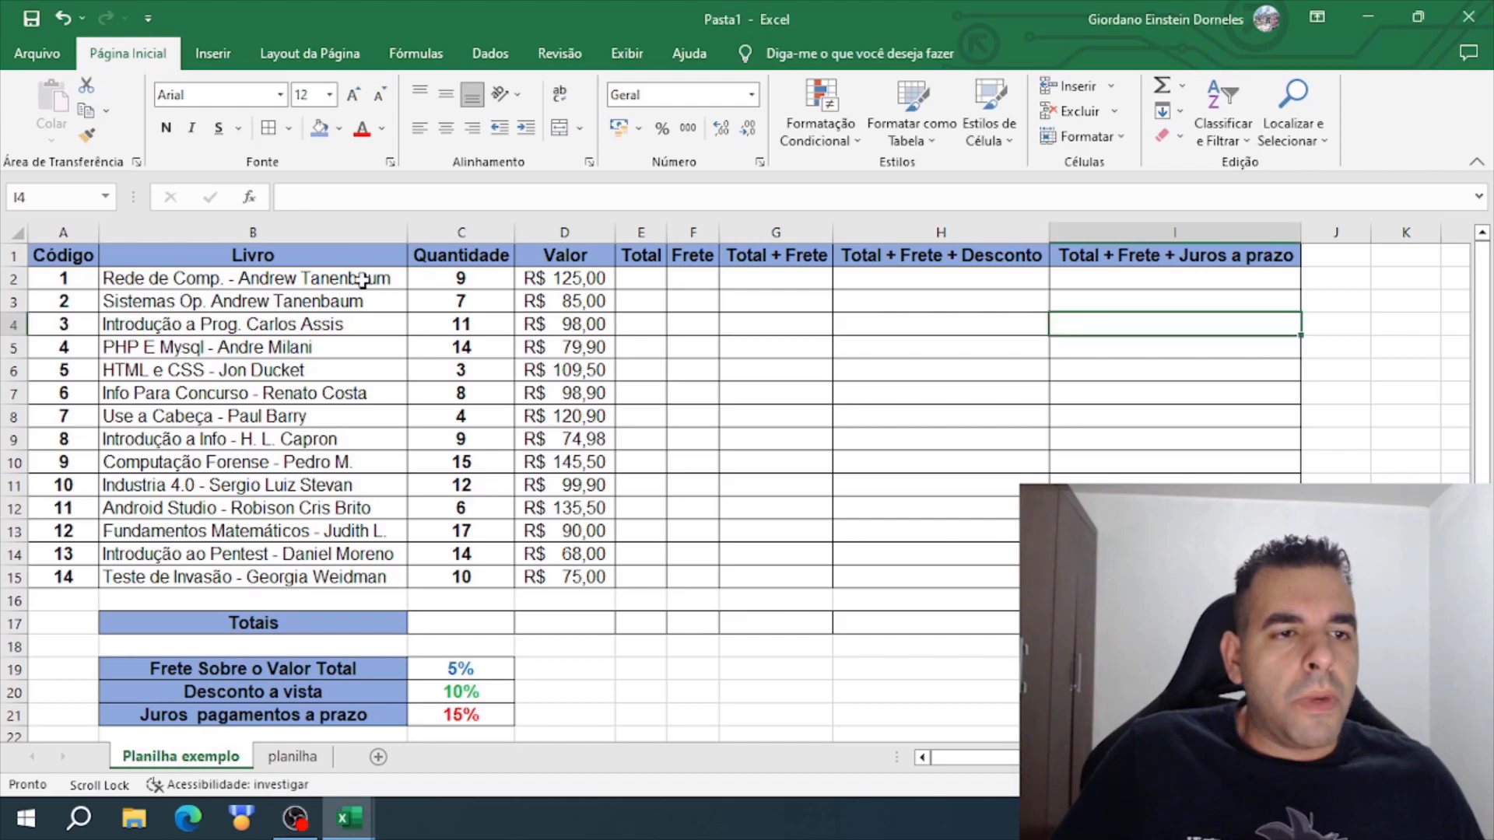
left_click(633, 281)
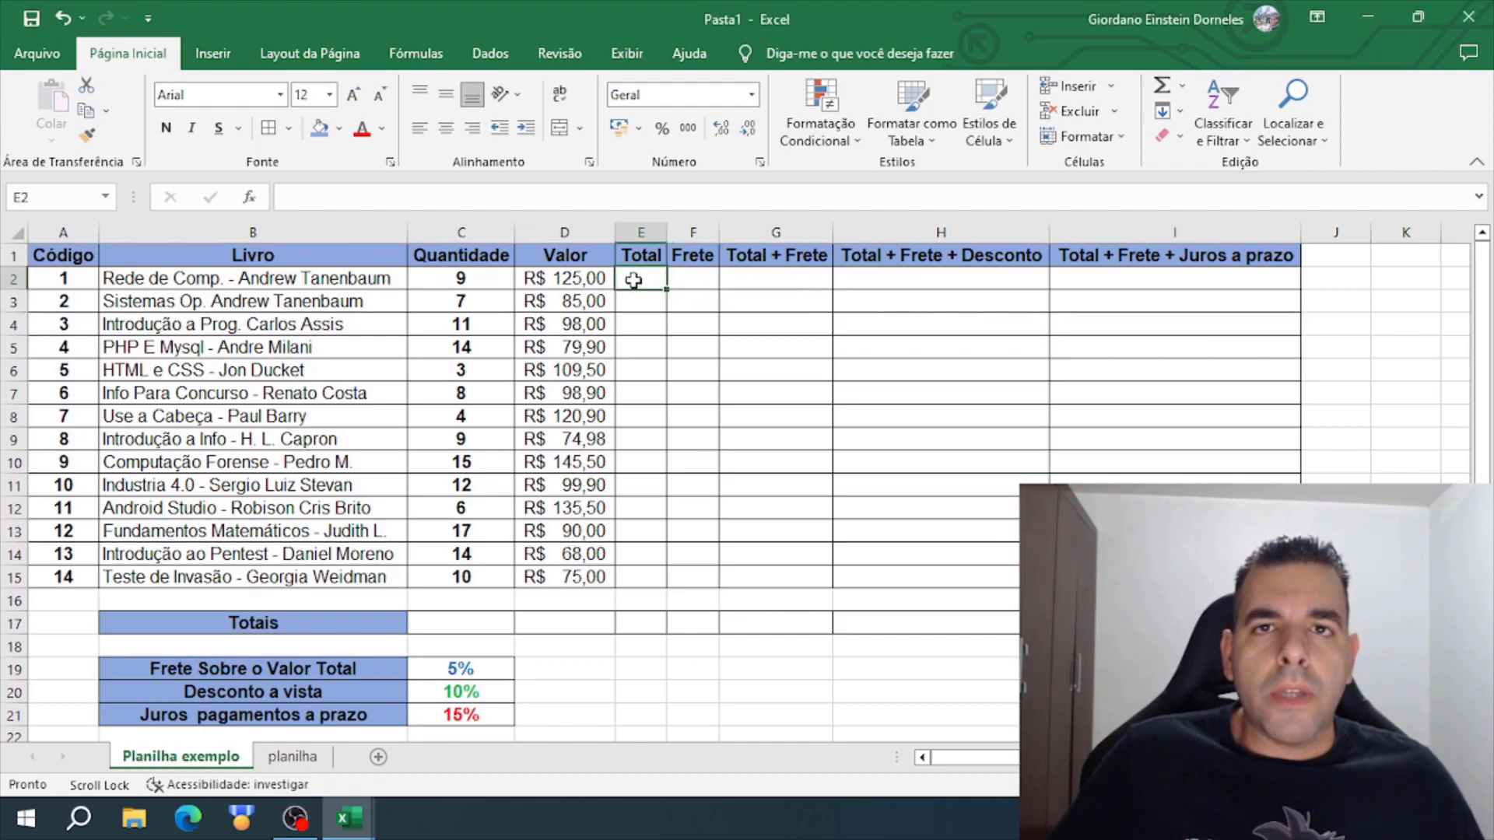
left_click_drag(471, 278, 490, 574)
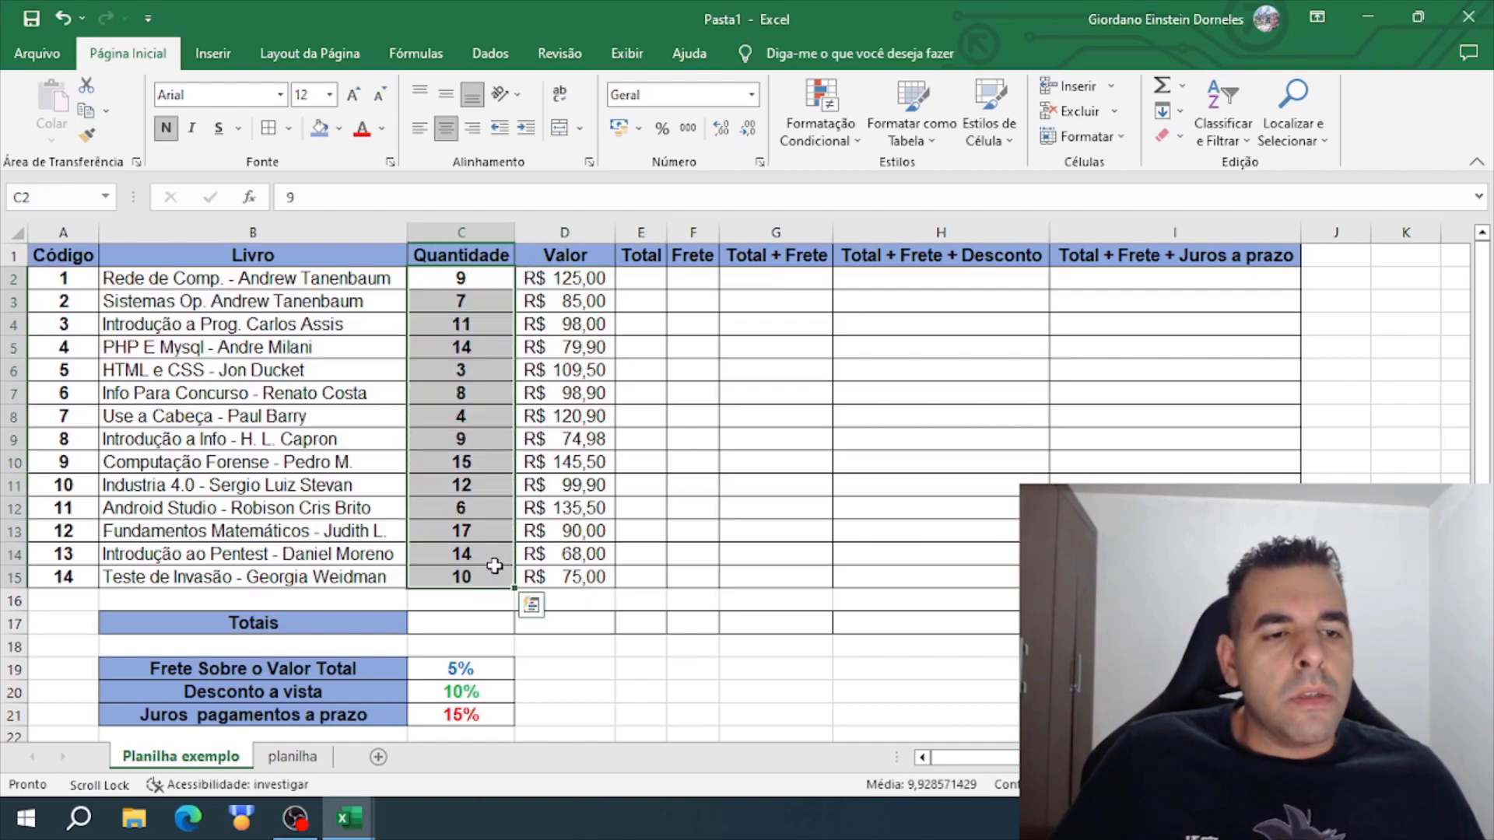
left_click(372, 512)
left_click(381, 296)
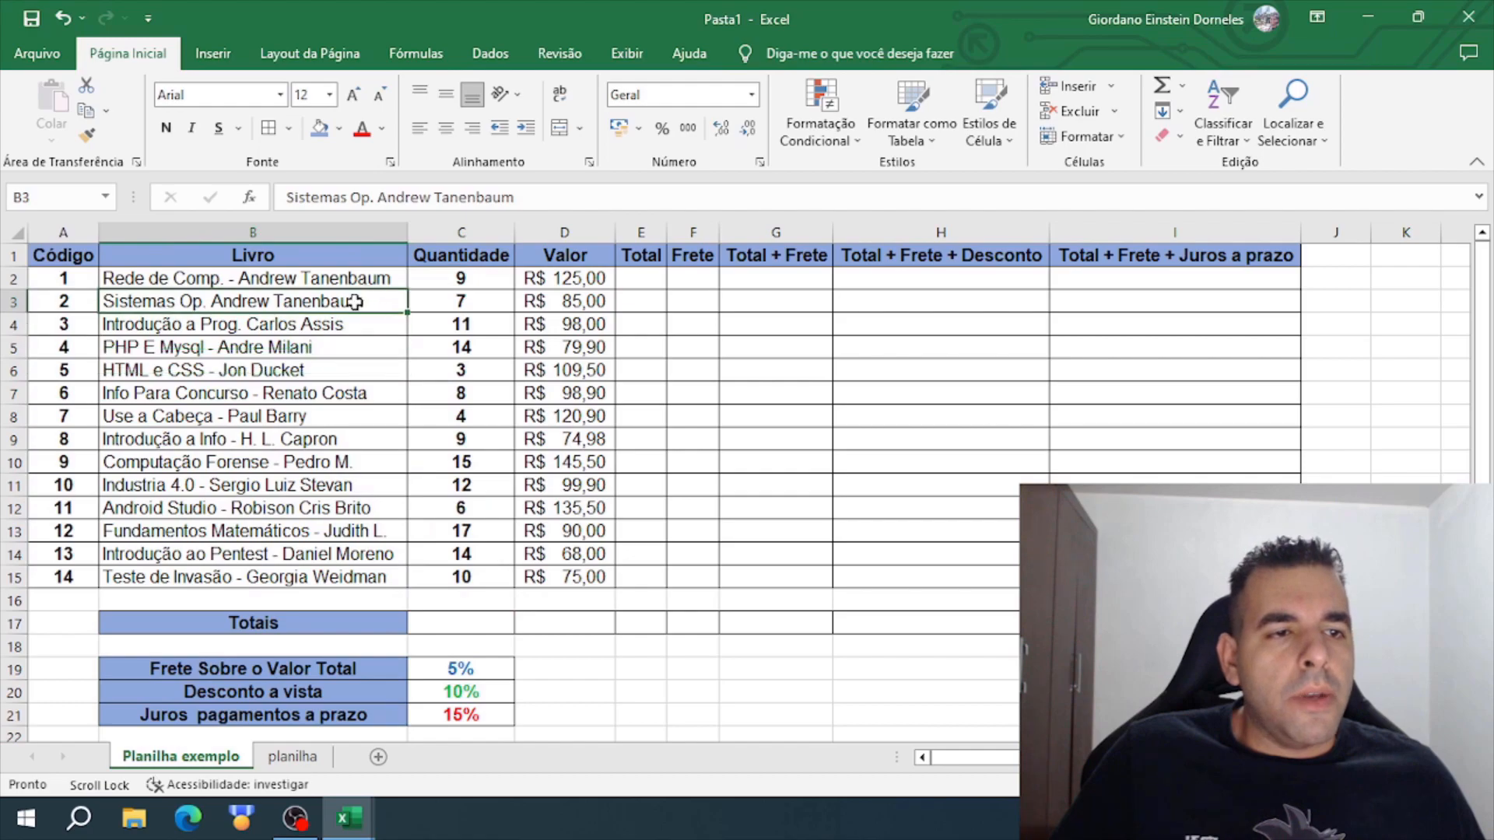
left_click(277, 279)
left_click(475, 283)
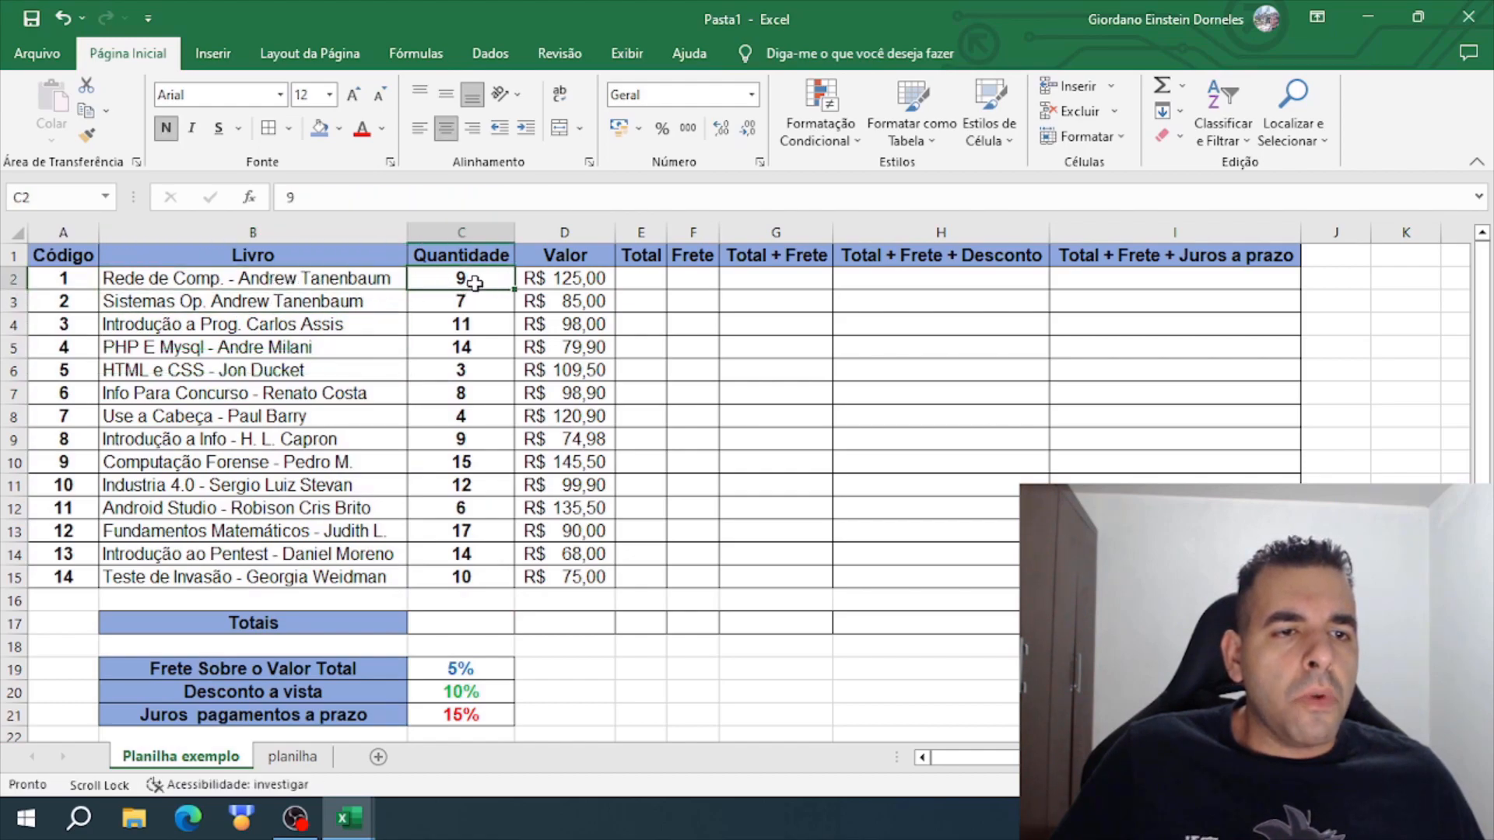
left_click(589, 281)
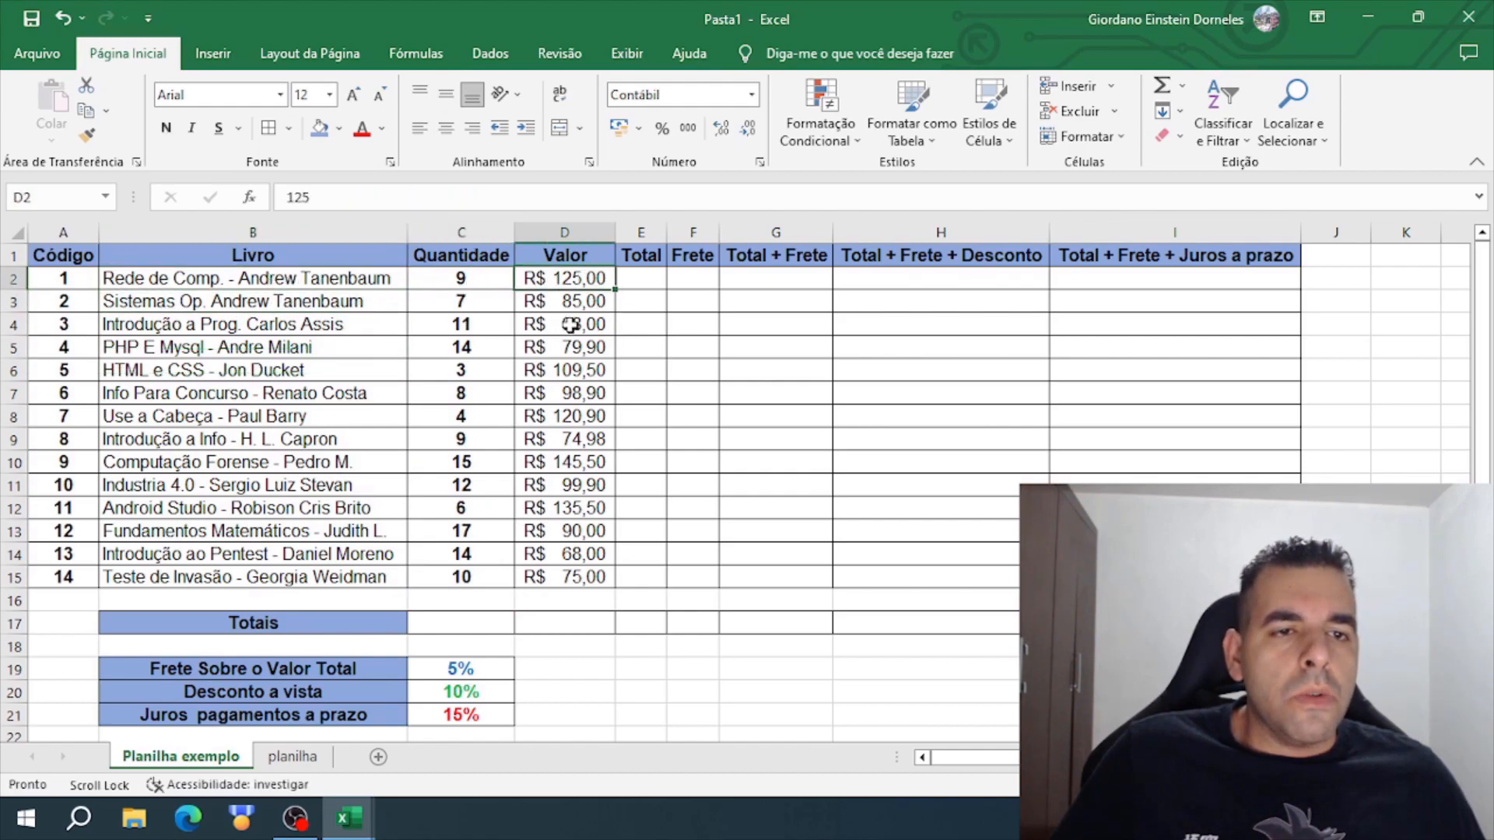
- Enter the formula =D2*C2 in E2 to compute the first book's Total, and check it against its quantity
left_click(635, 281)
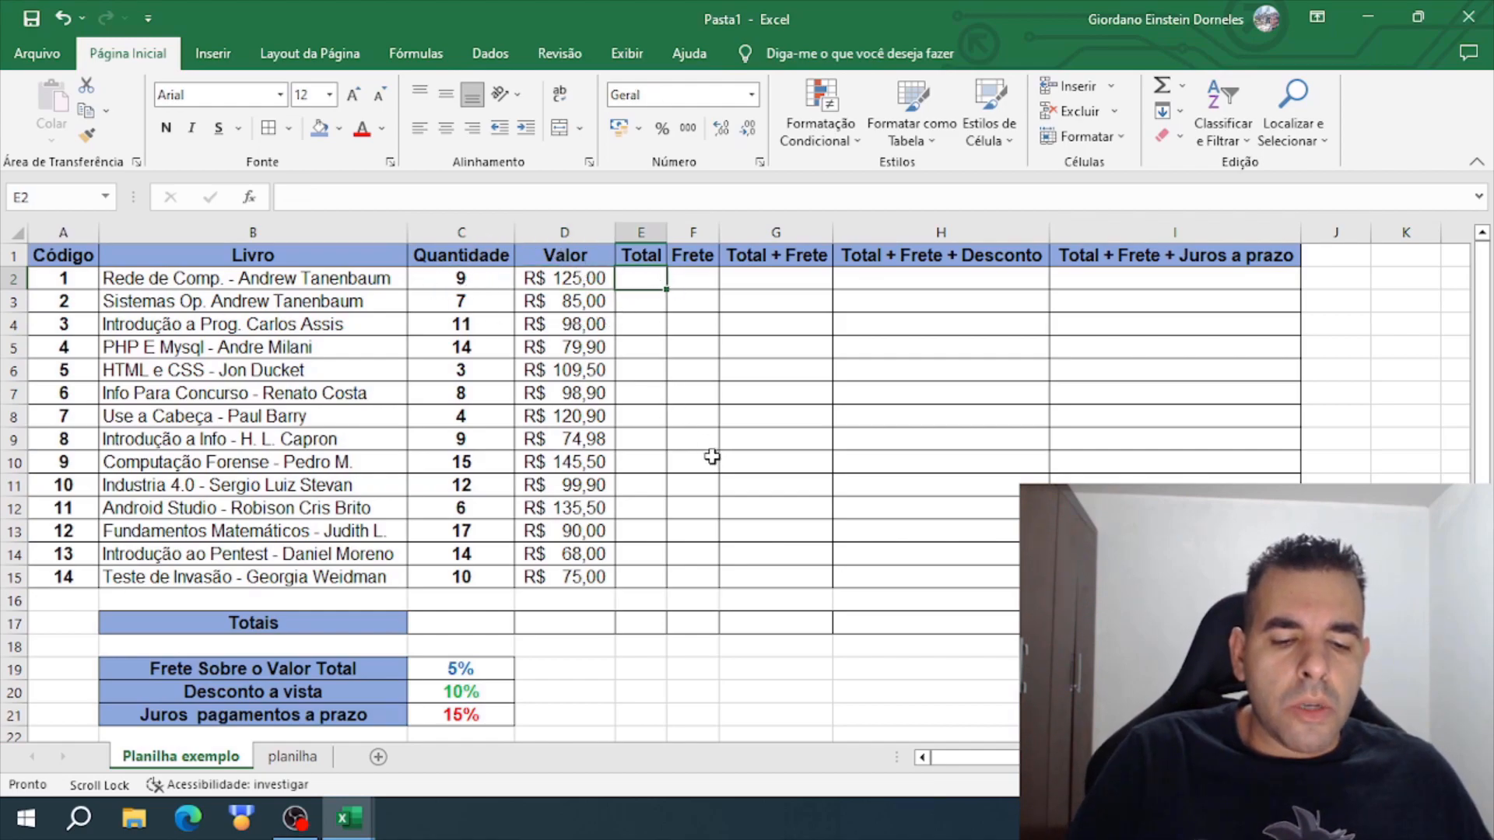
type("=")
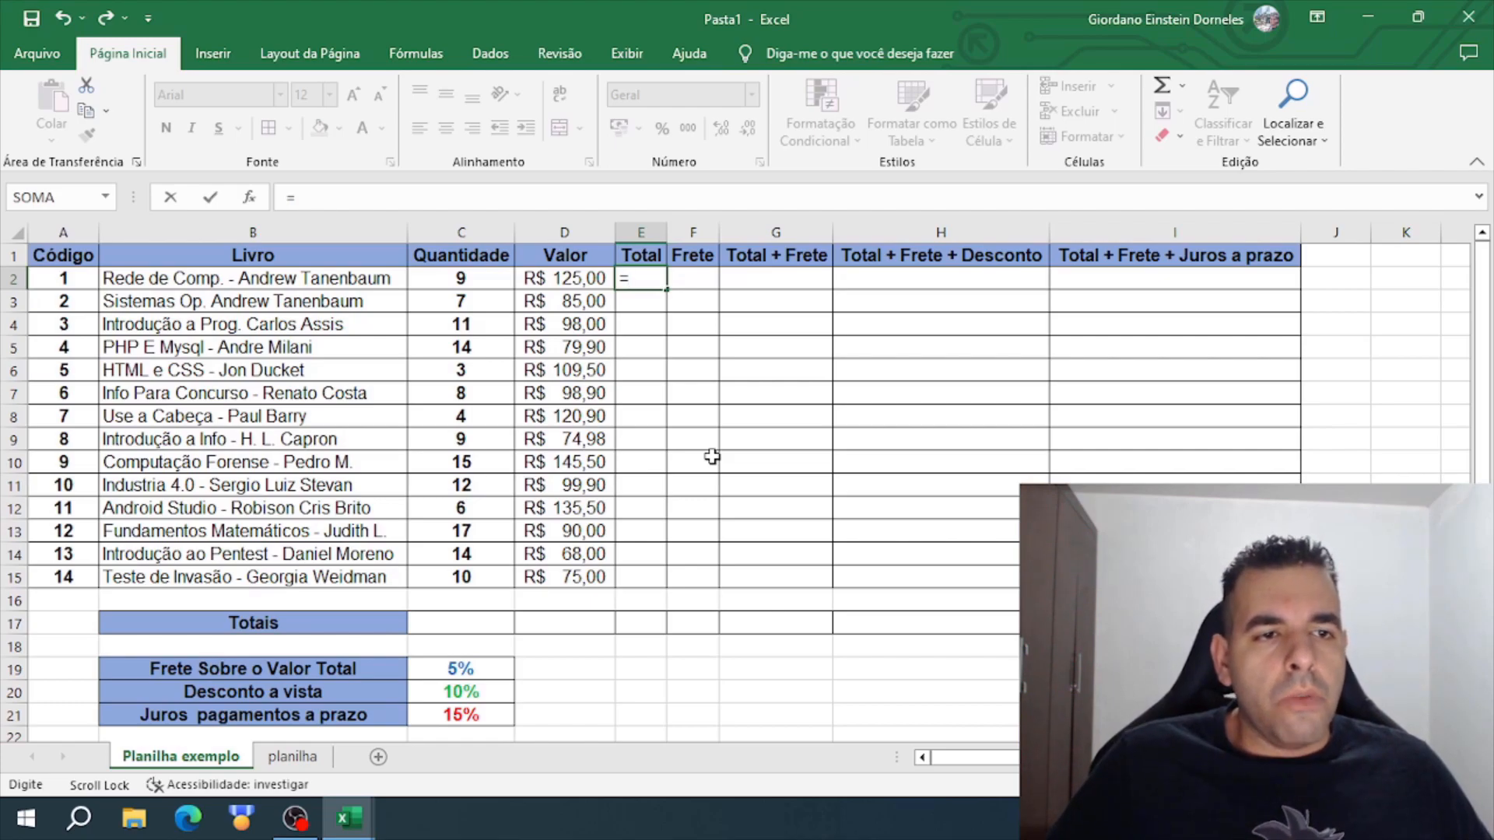
left_click(583, 278)
type("*")
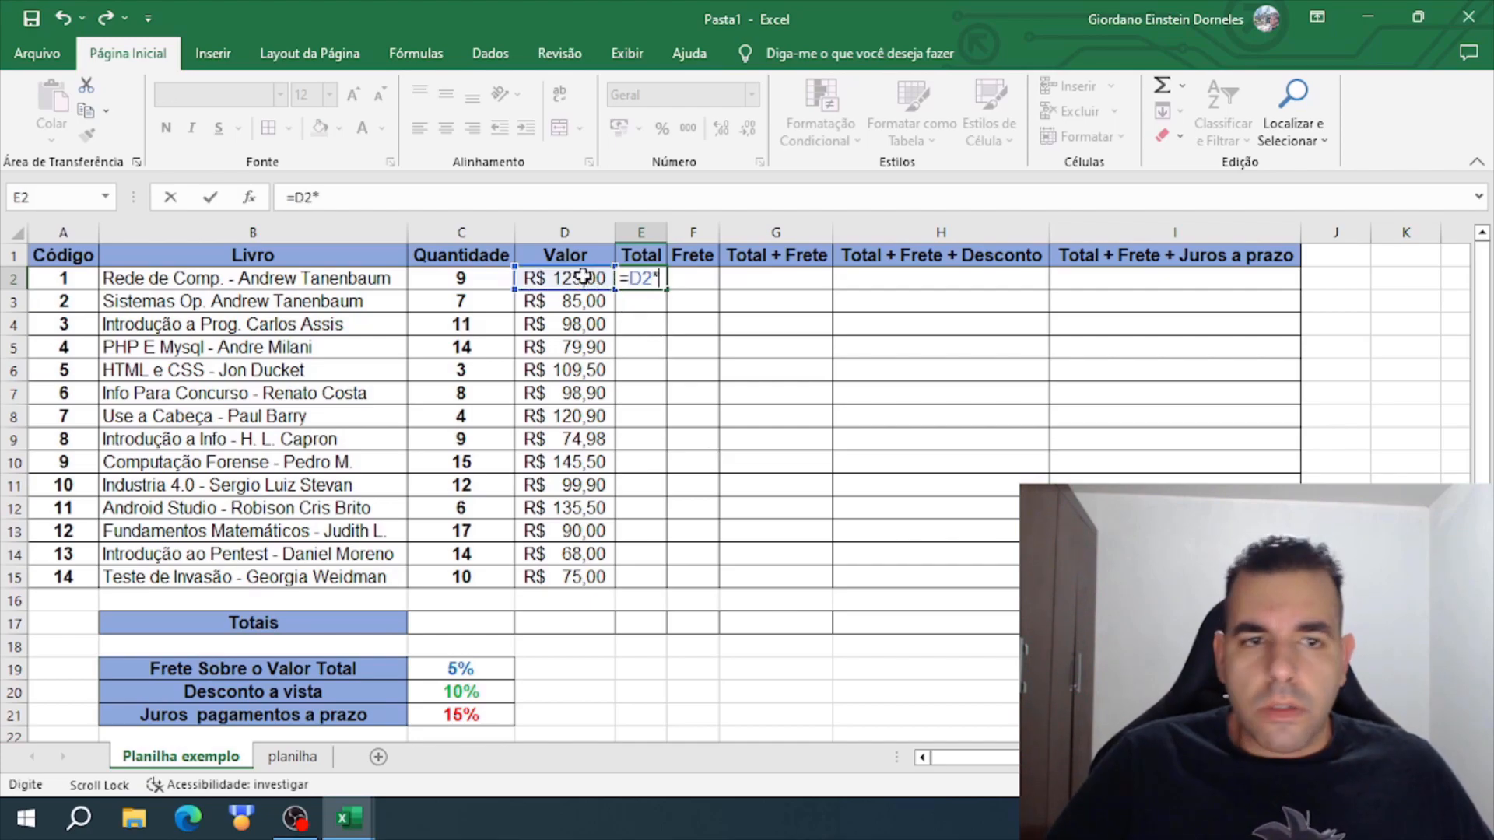
left_click(491, 281)
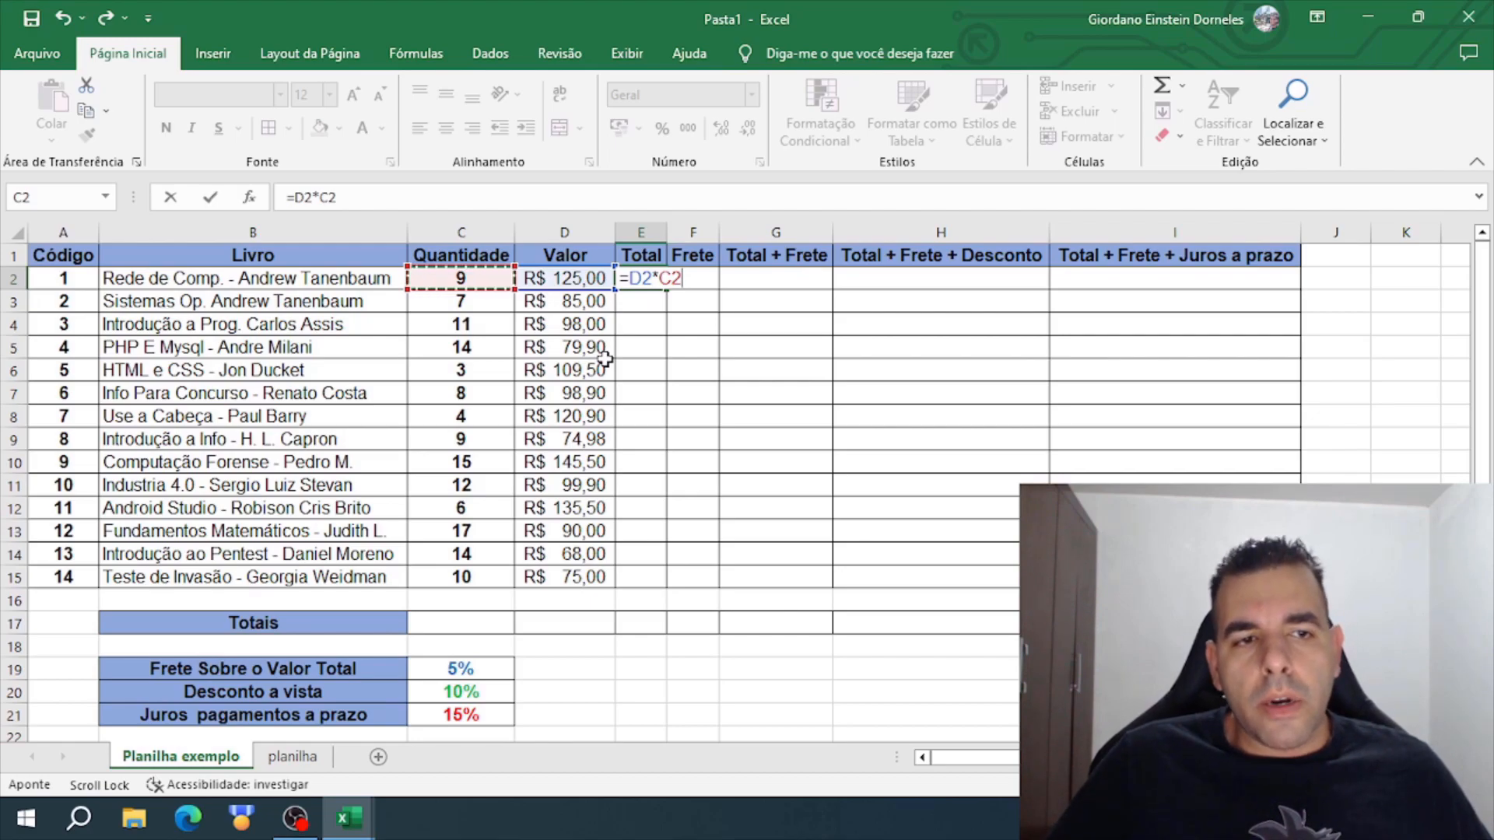
key("Return")
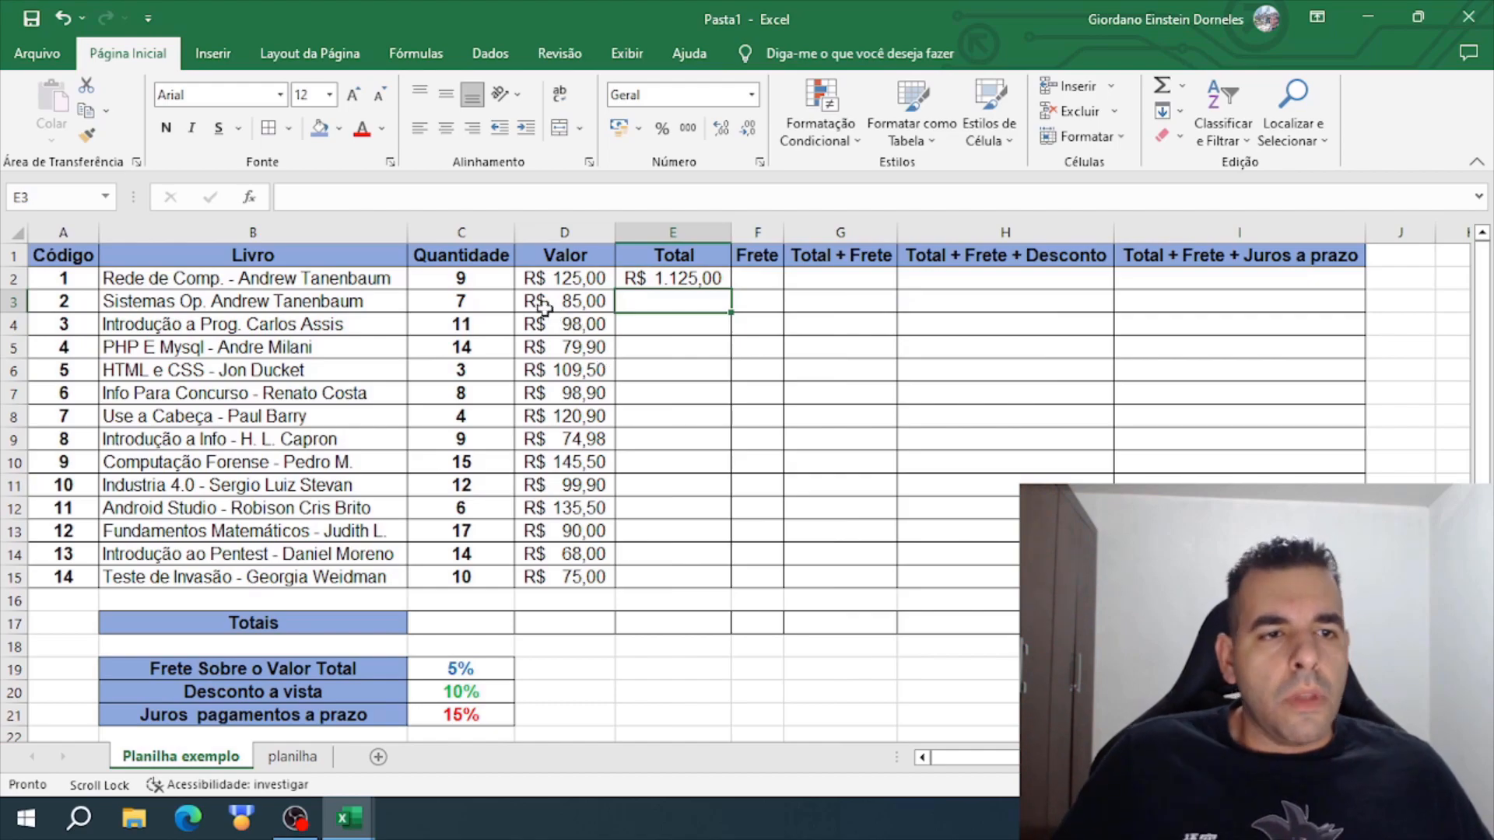
left_click(467, 279)
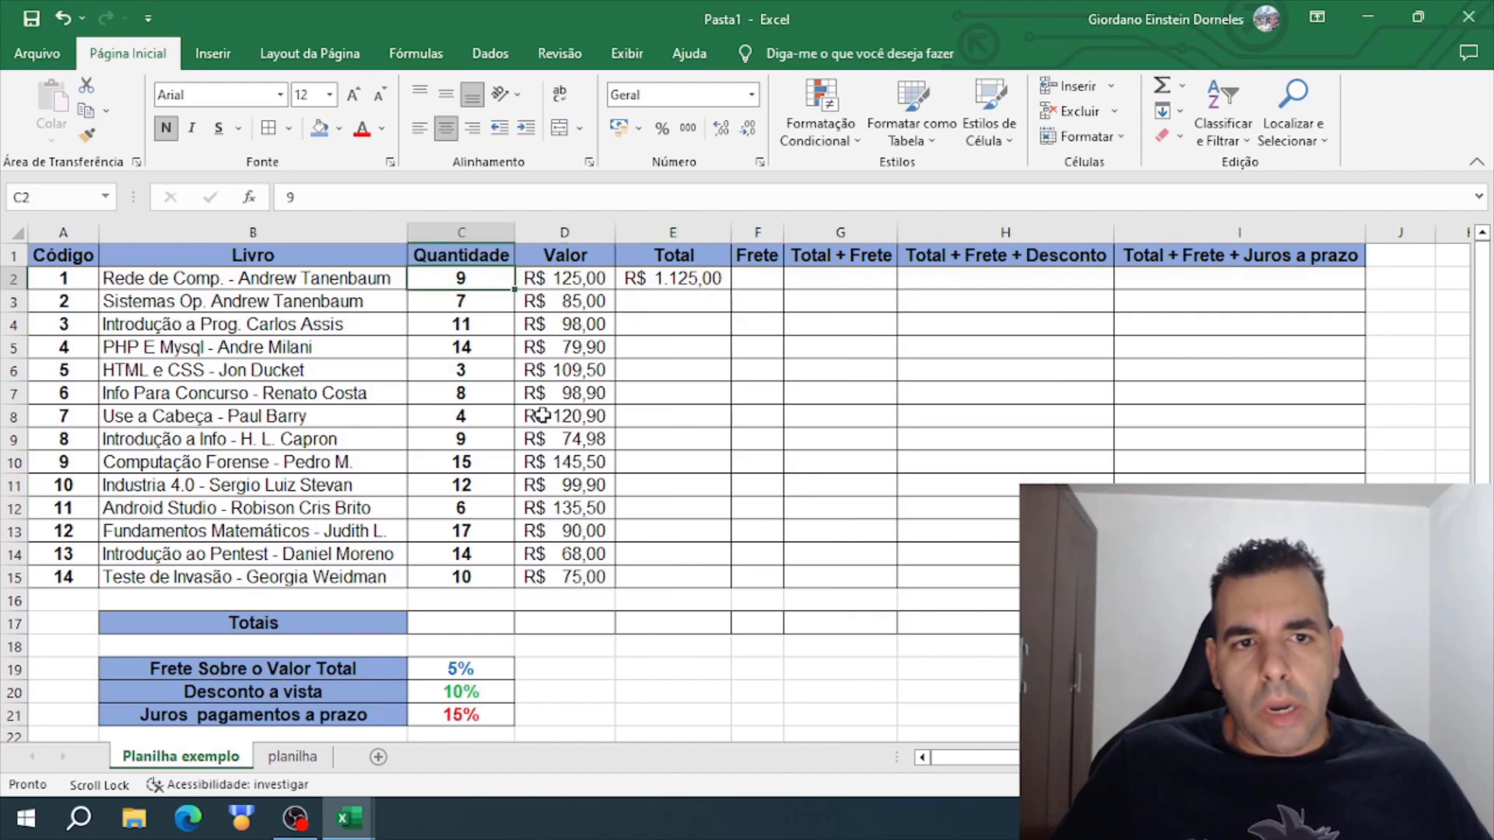
left_click(706, 278)
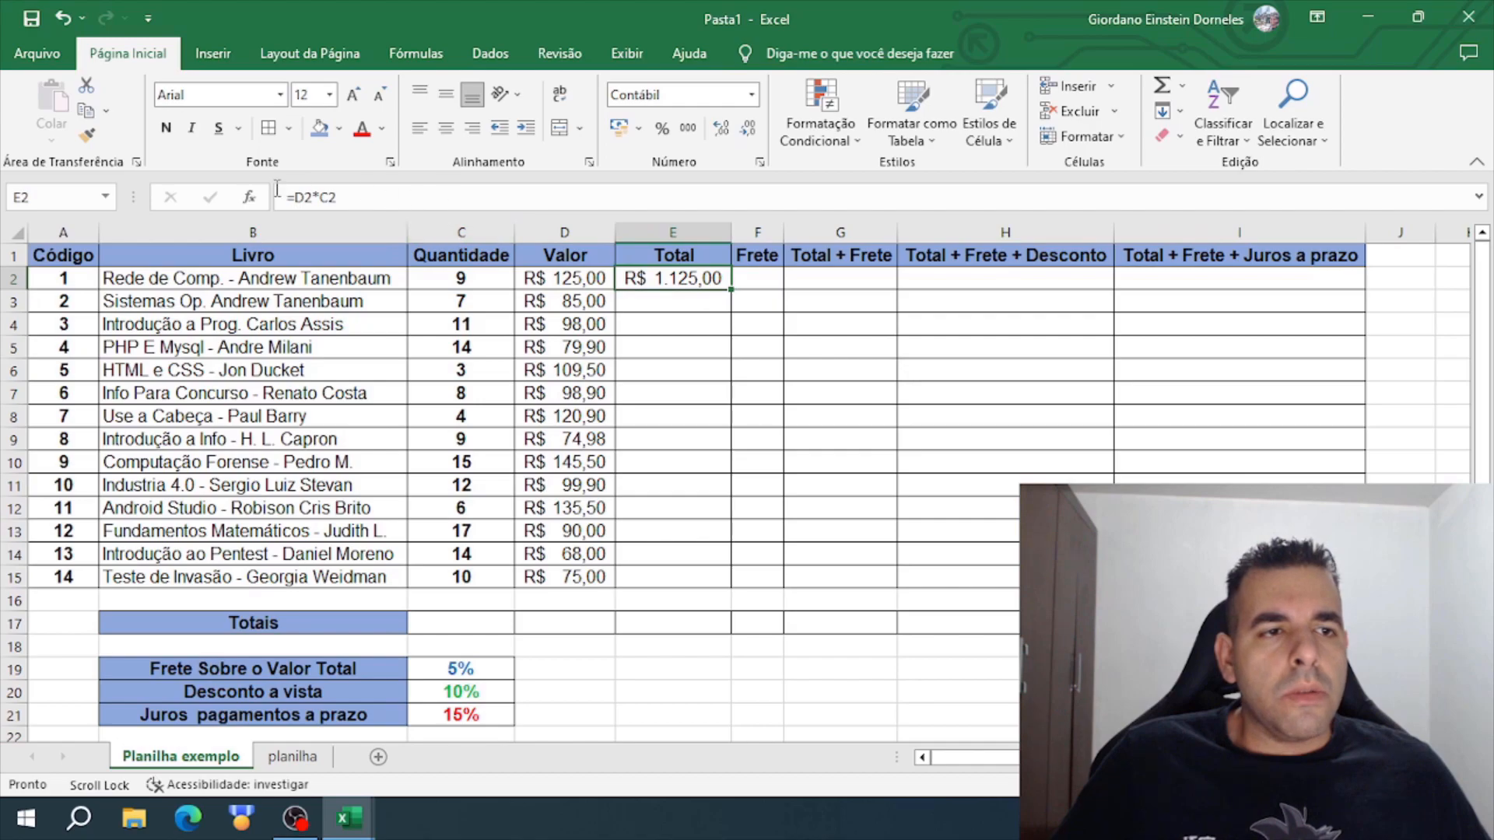
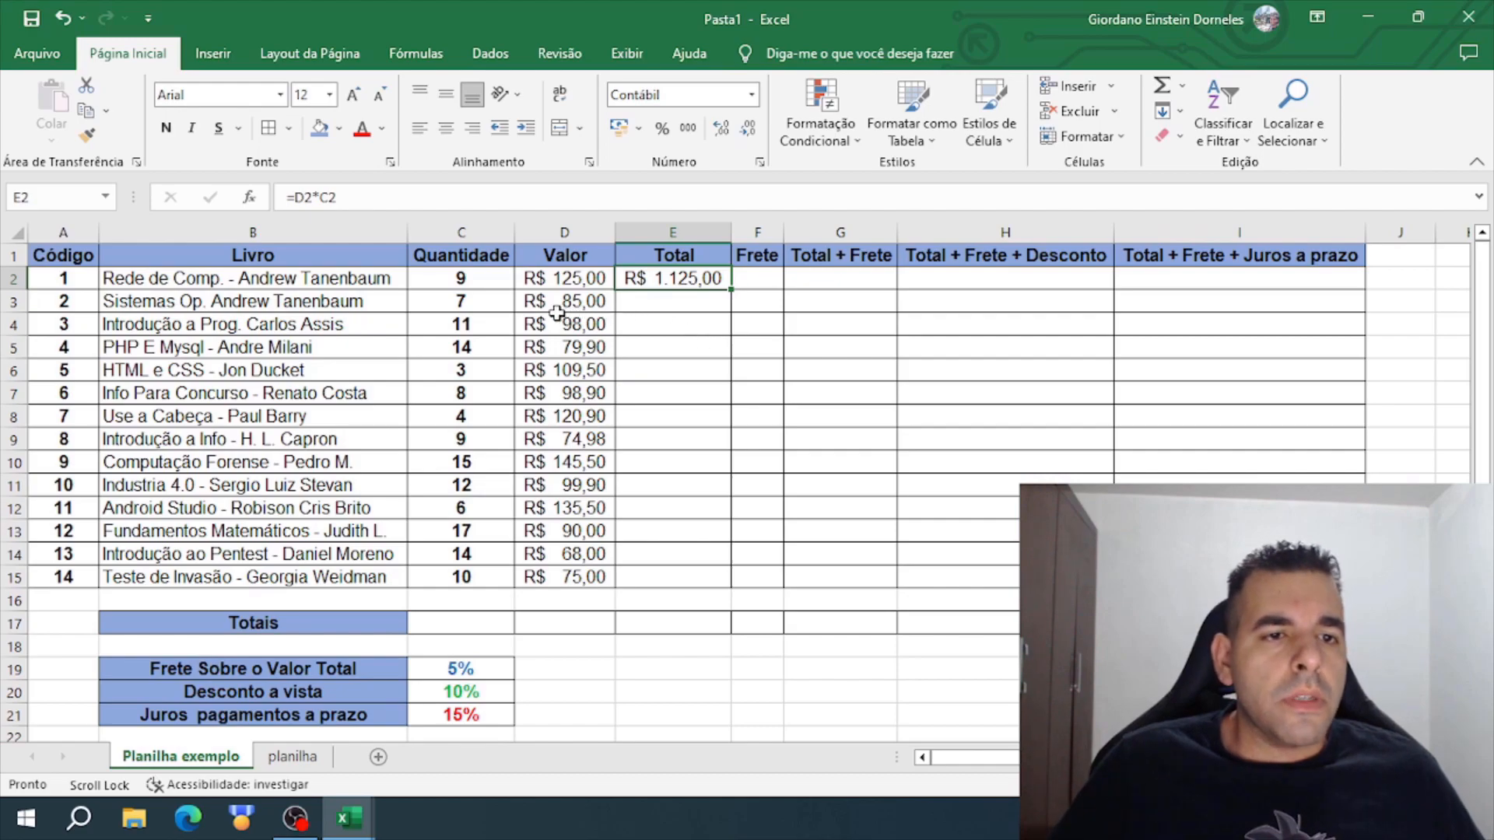
- Enter the formula =D3*C3 in E3 for the second book's Total, and clear that cell again
left_click(646, 307)
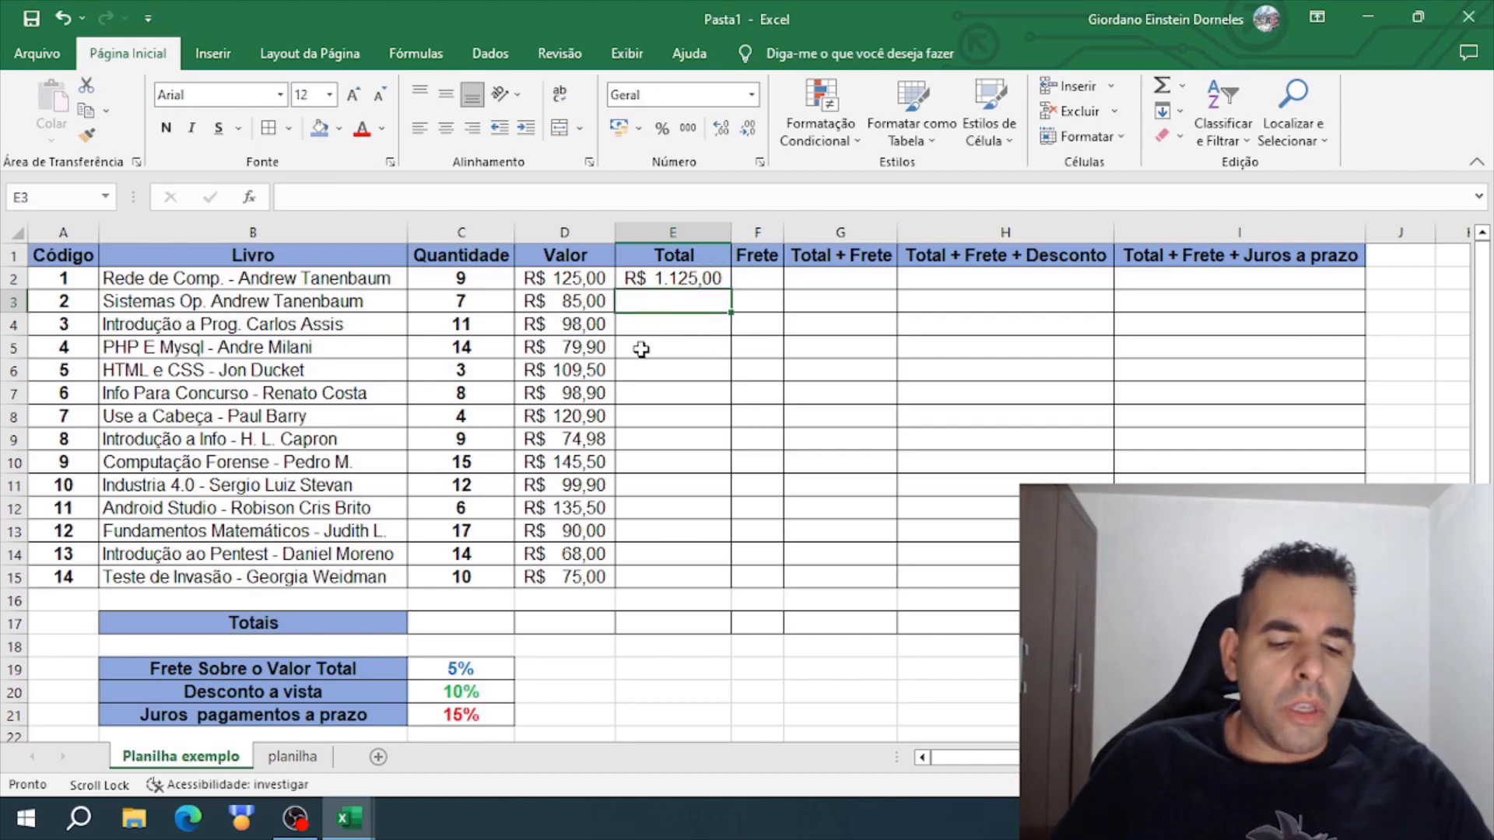
type("=")
left_click(570, 302)
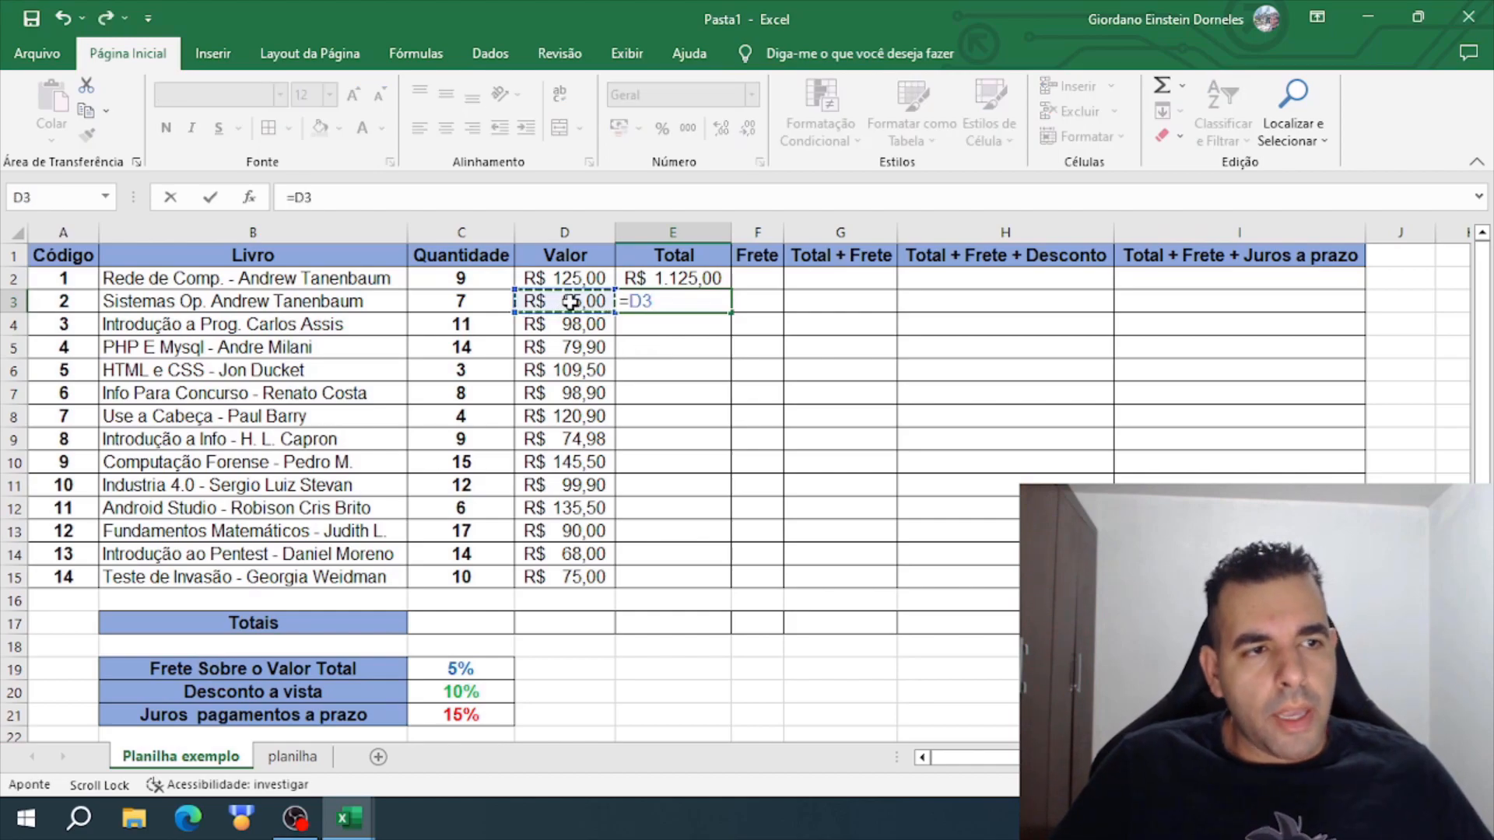
type("*")
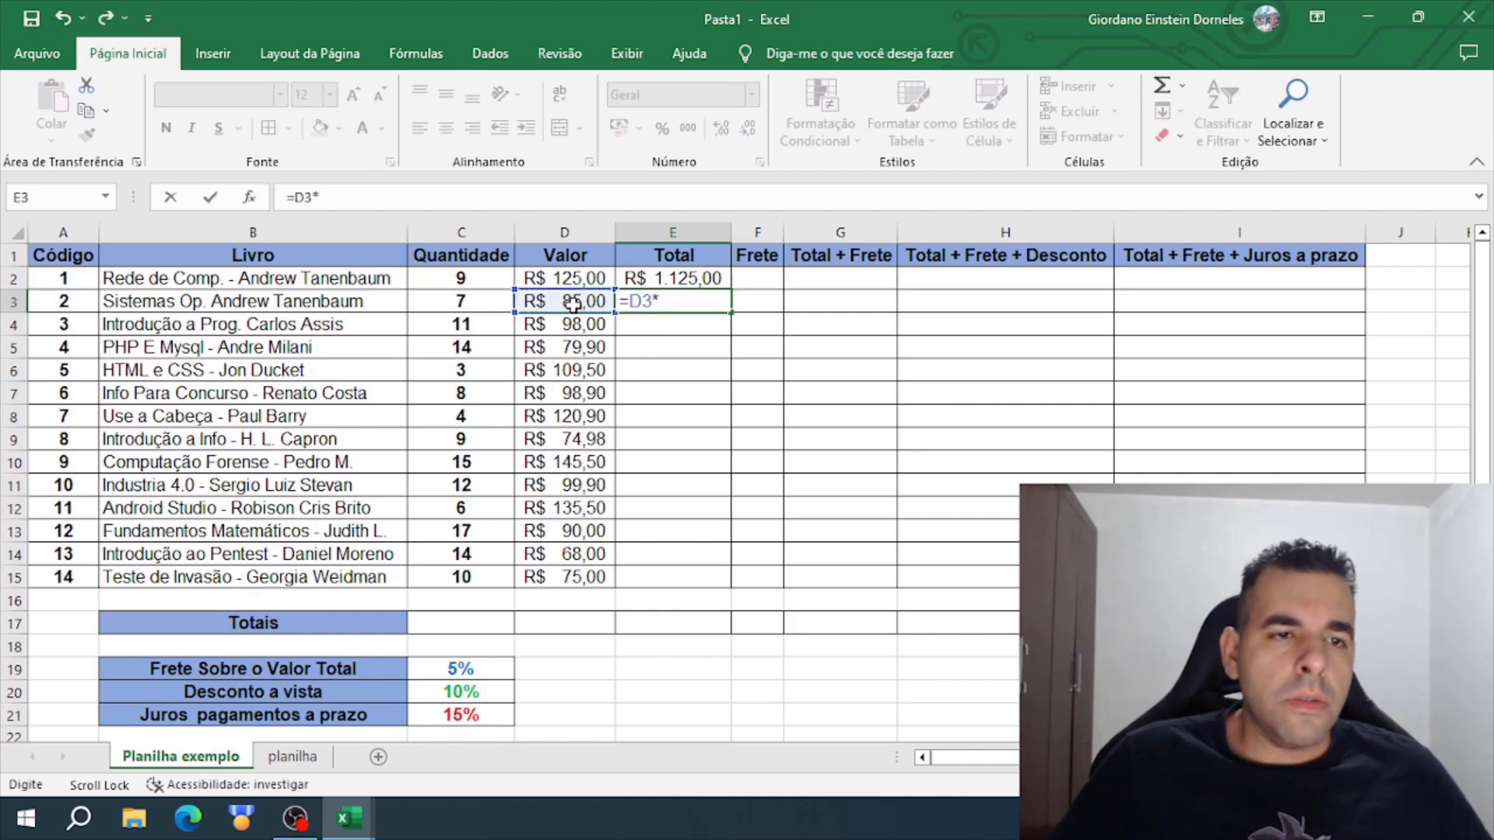
left_click(497, 302)
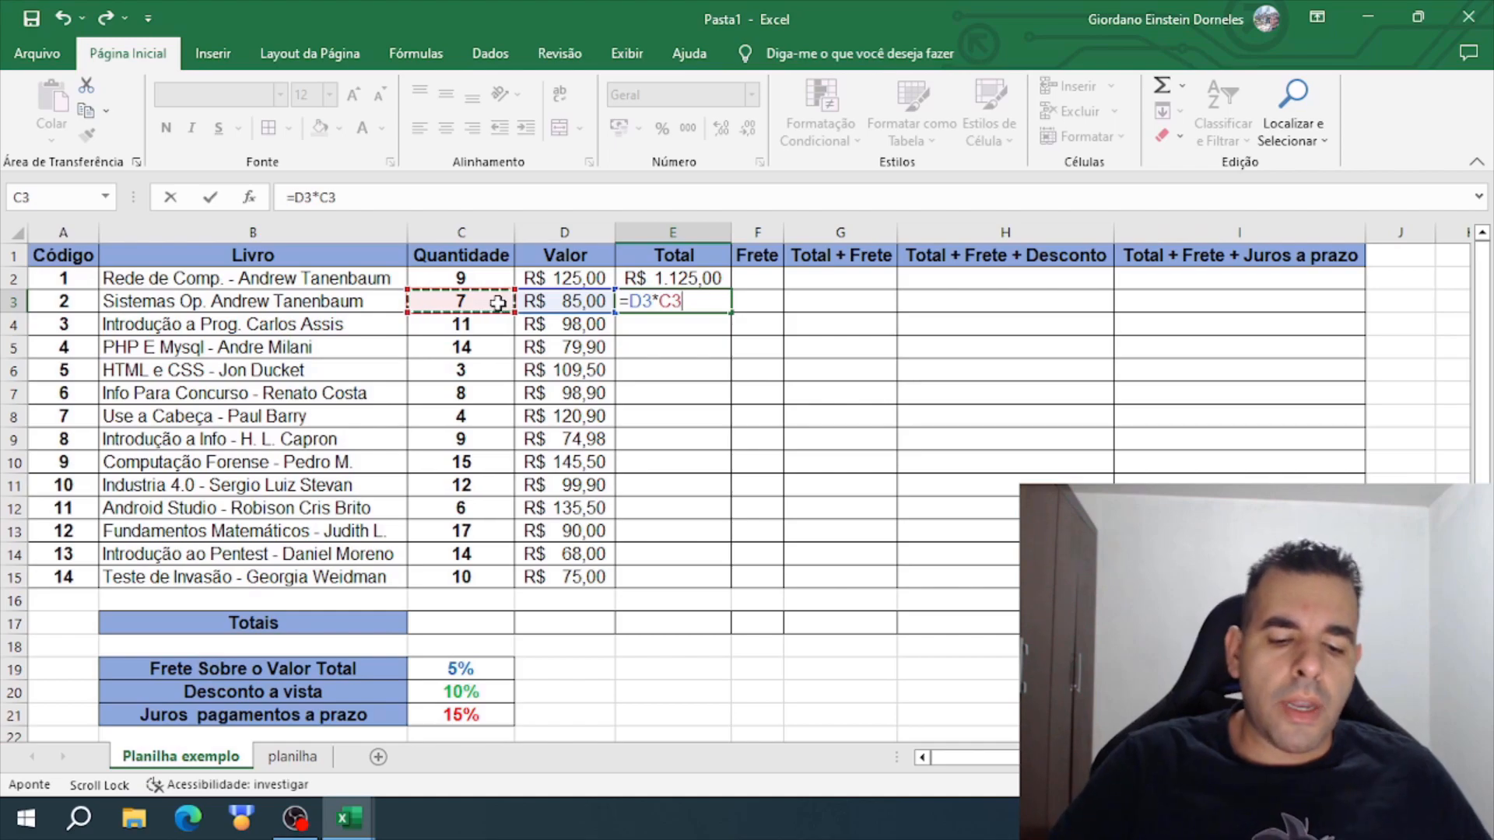
key("Return")
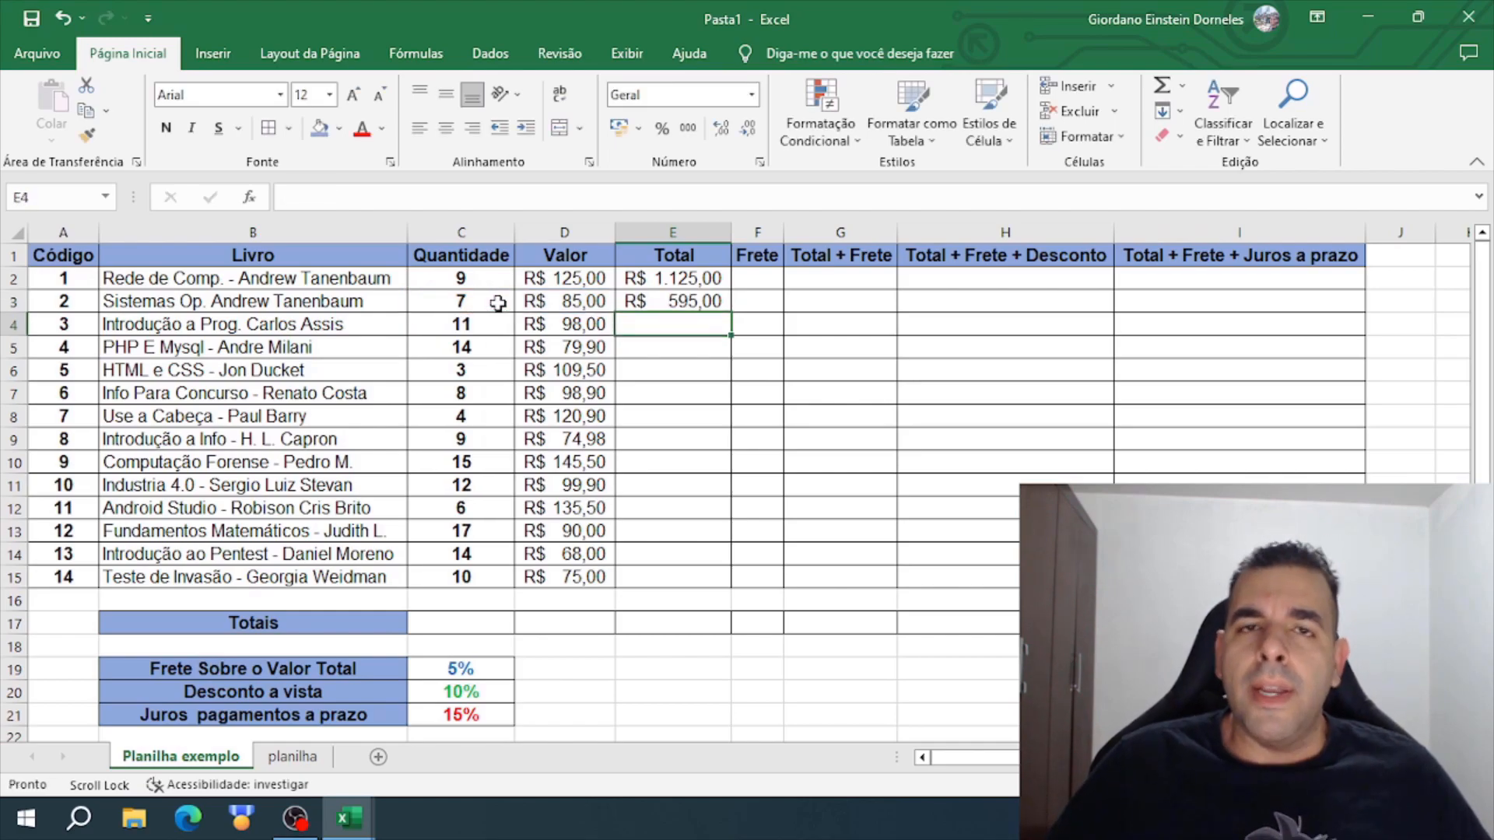
left_click(704, 305)
key("Delete")
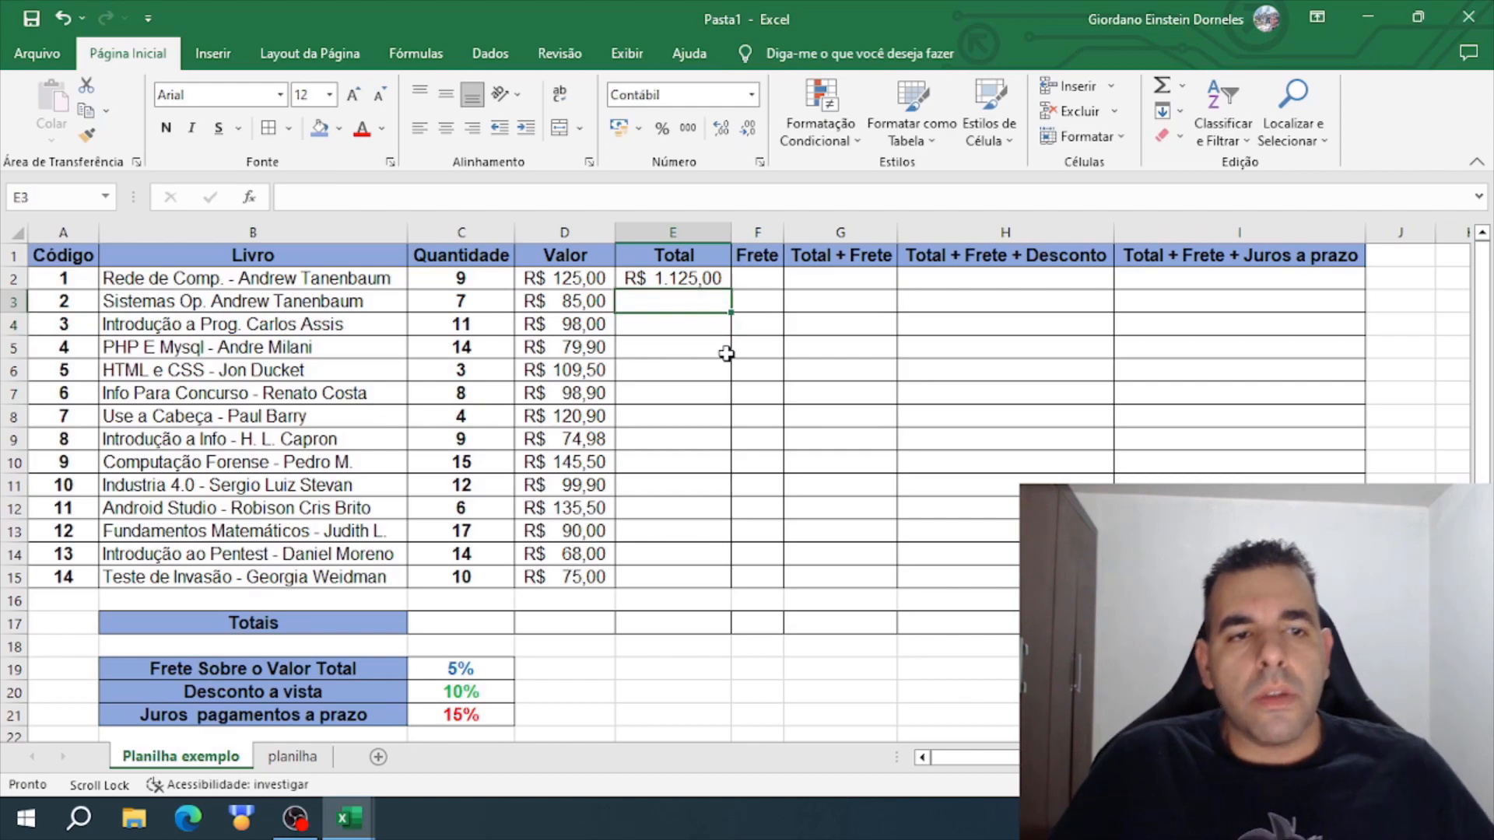
- Fill the Total formula from E2 down to E15, and check the copied formulas in several rows
left_click(710, 282)
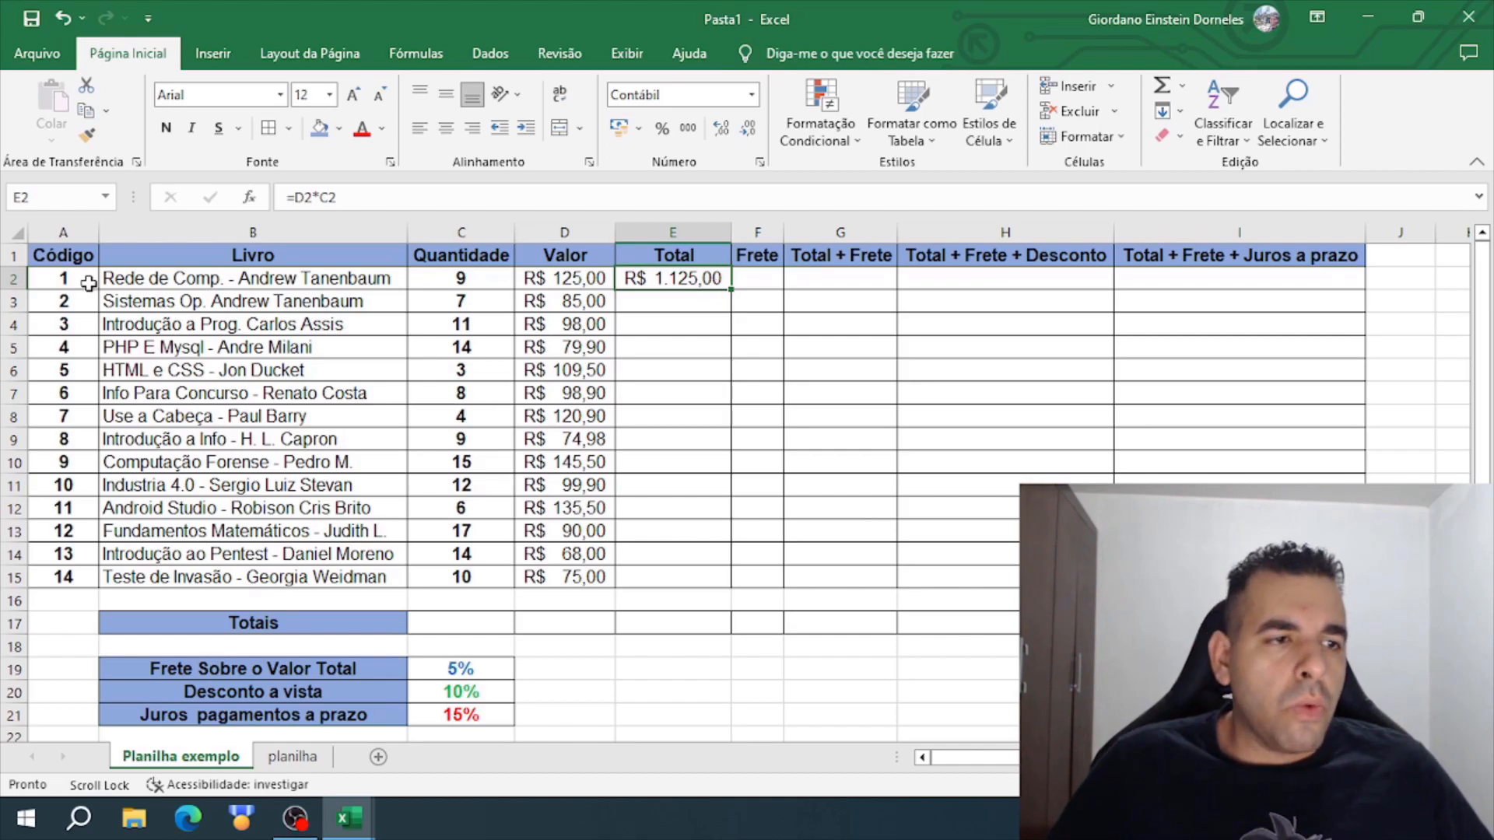
double_click(732, 289)
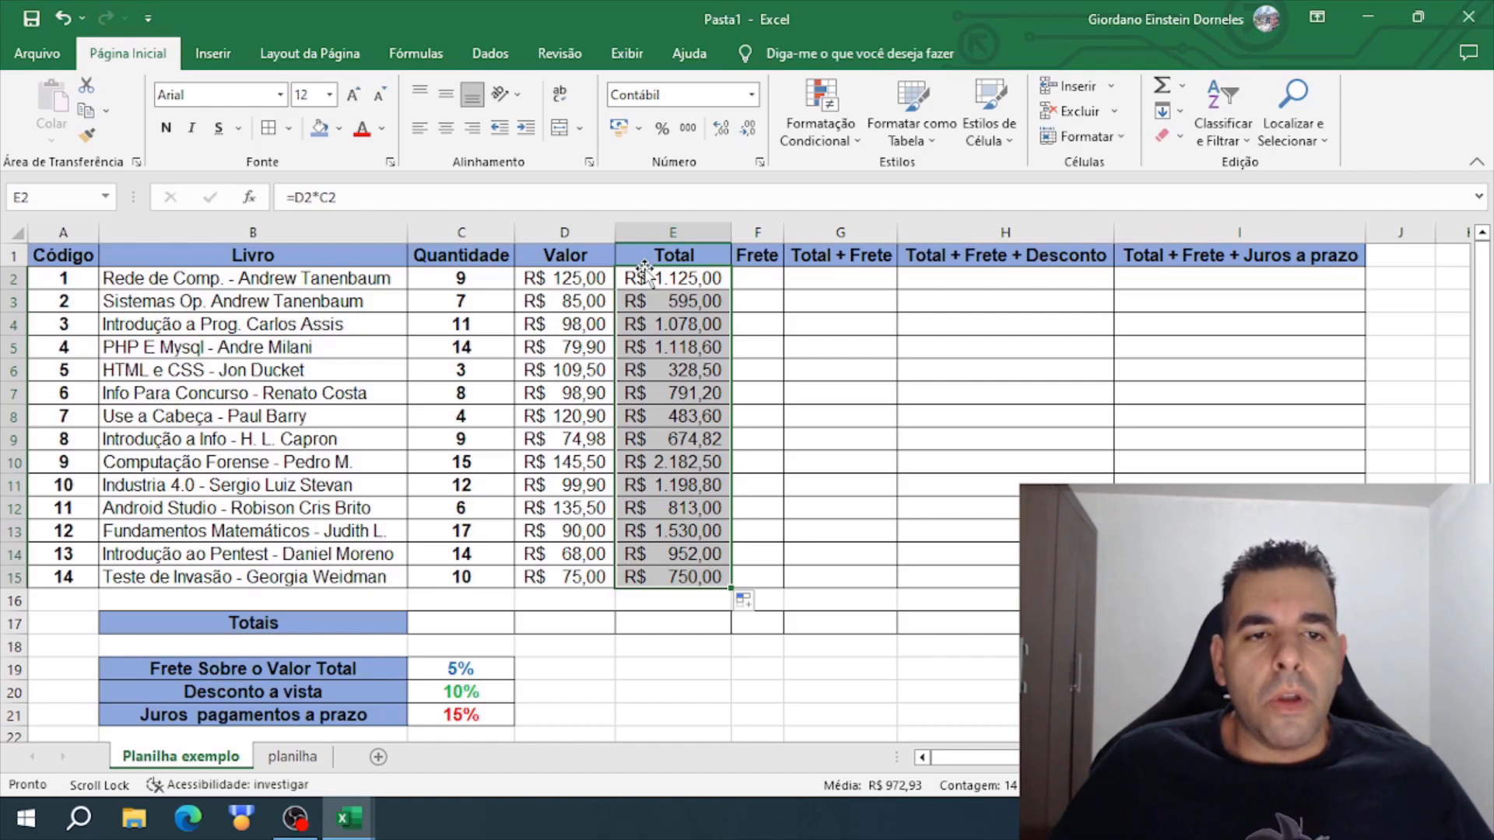
left_click(696, 306)
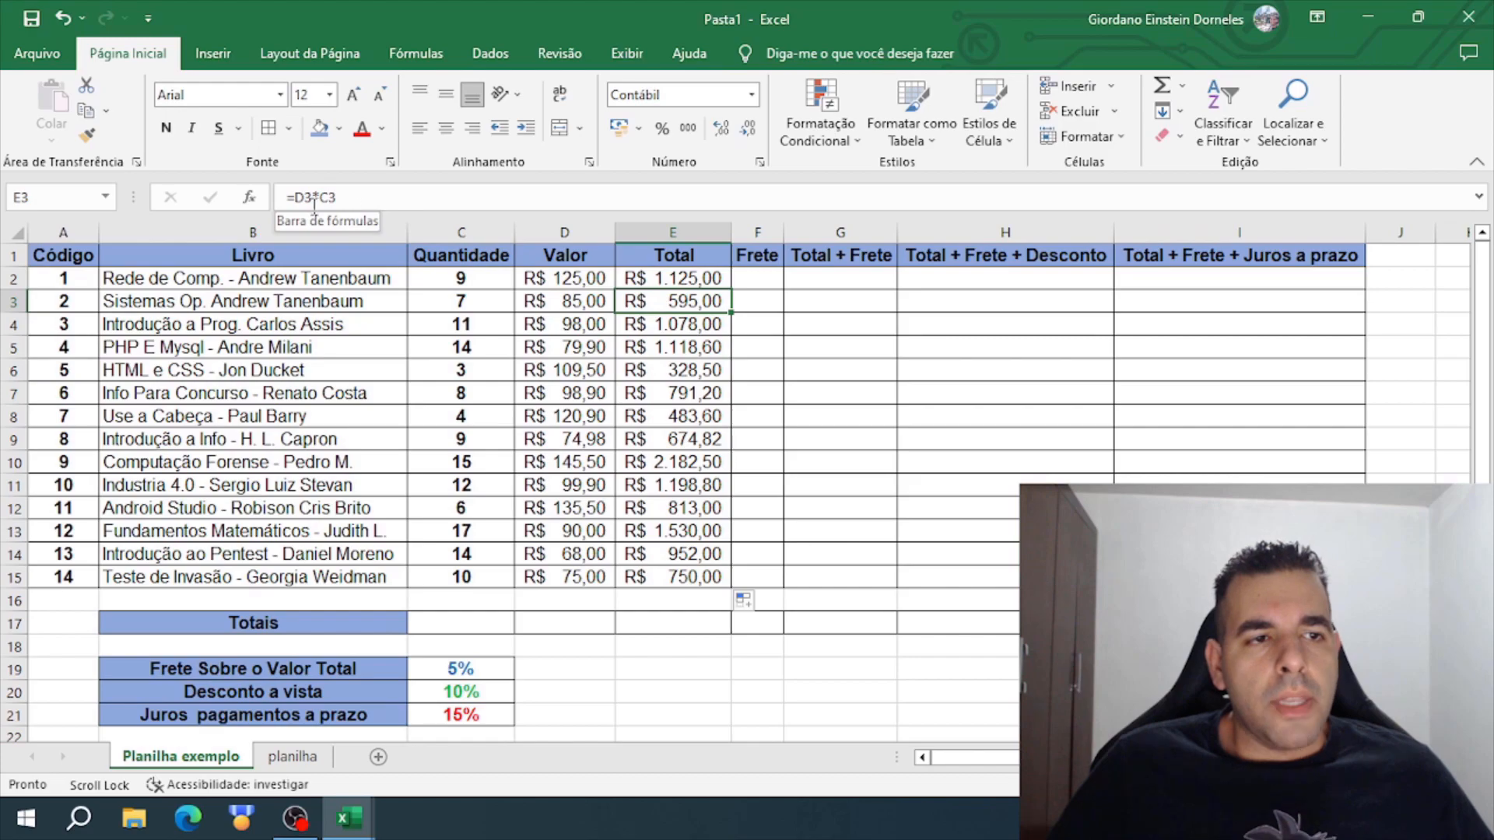
left_click(636, 319)
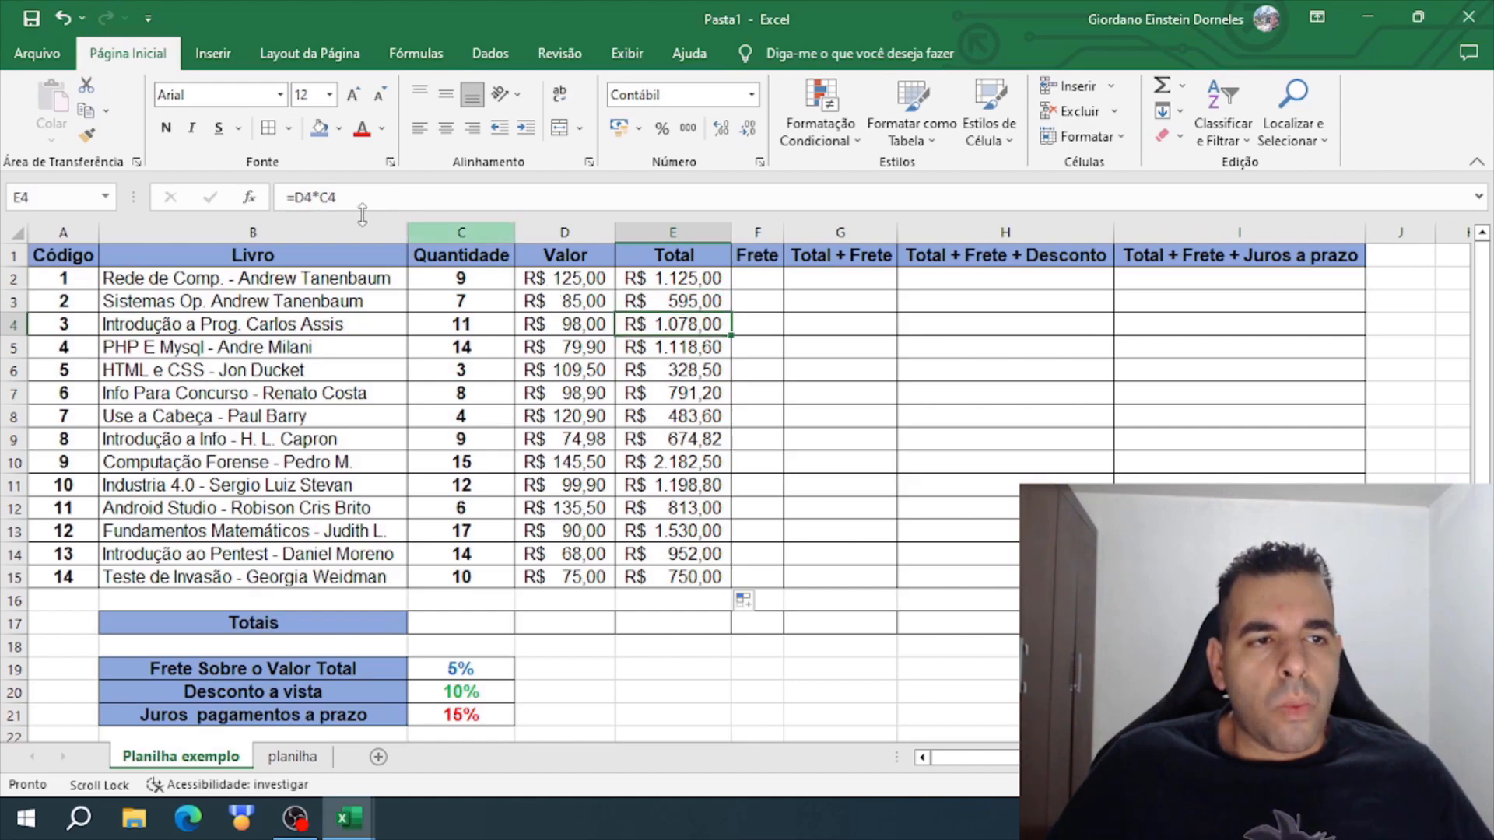
left_click(705, 531)
left_click(657, 393)
left_click(657, 347)
left_click(666, 302)
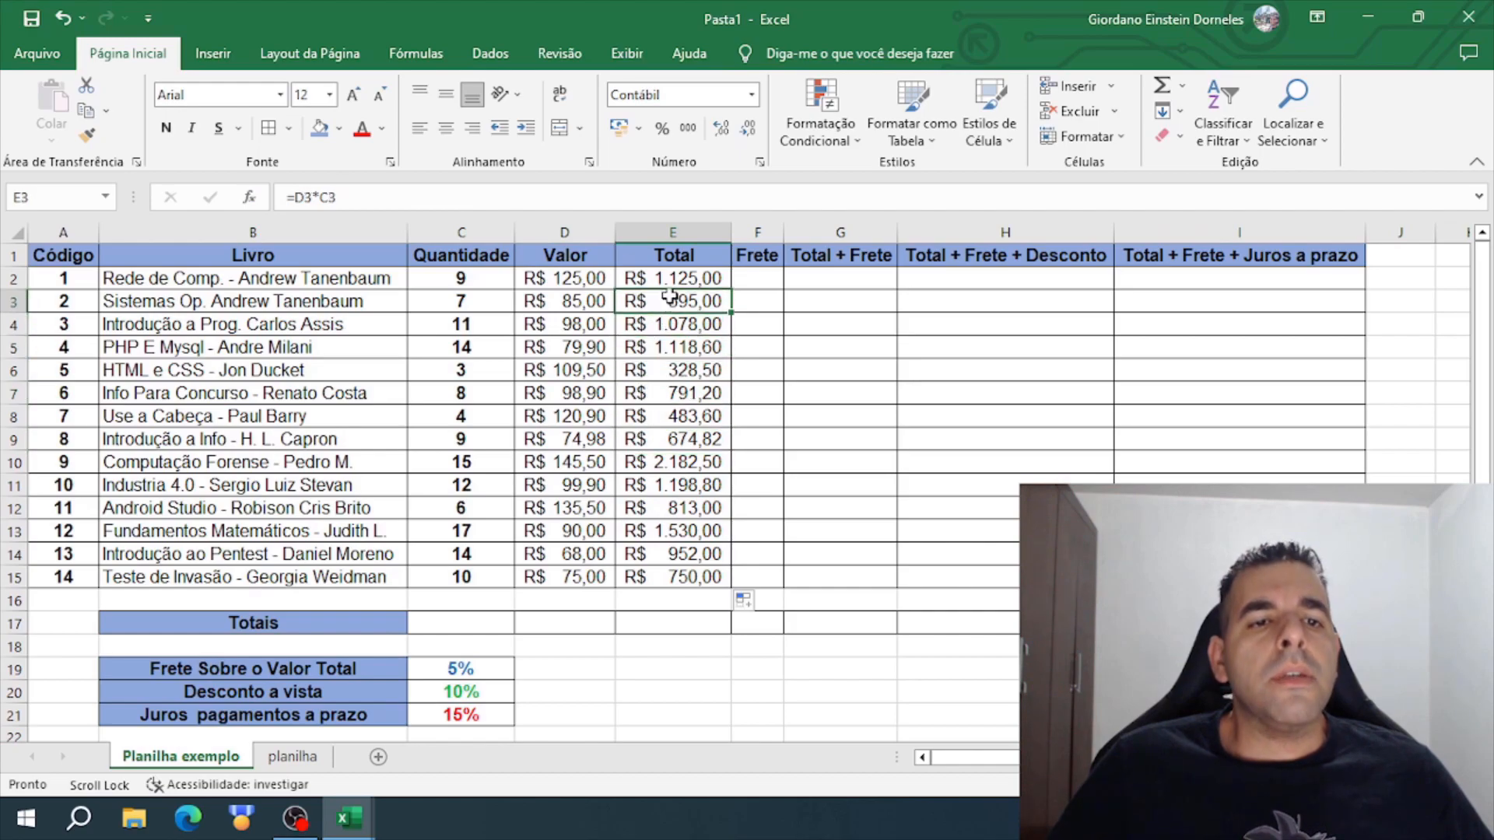
left_click(669, 278)
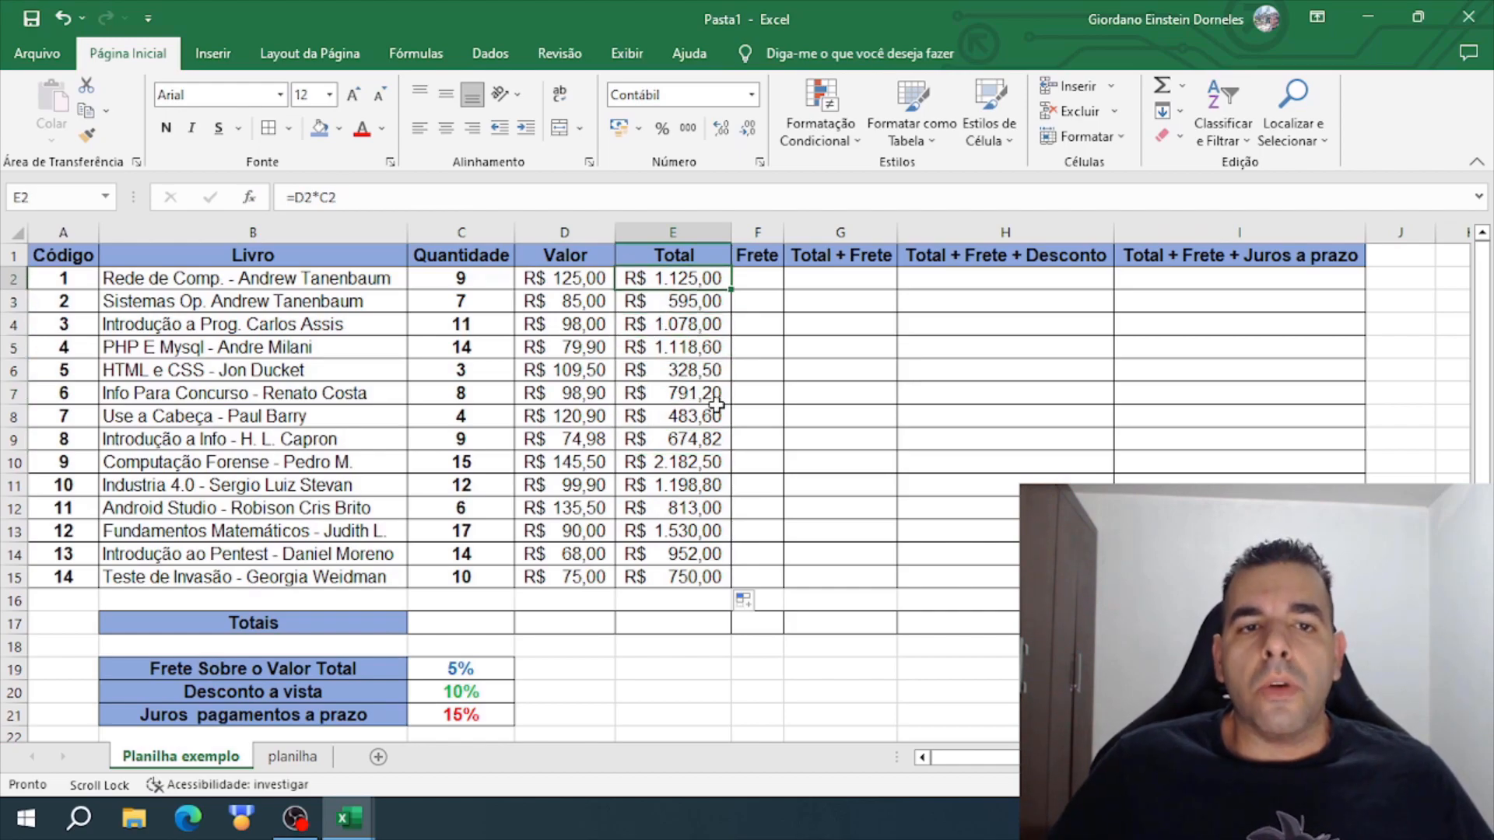
- Enter the formula =E2*C19 in F2 to compute the first book's Frete from its Total and the freight rate
left_click(754, 280)
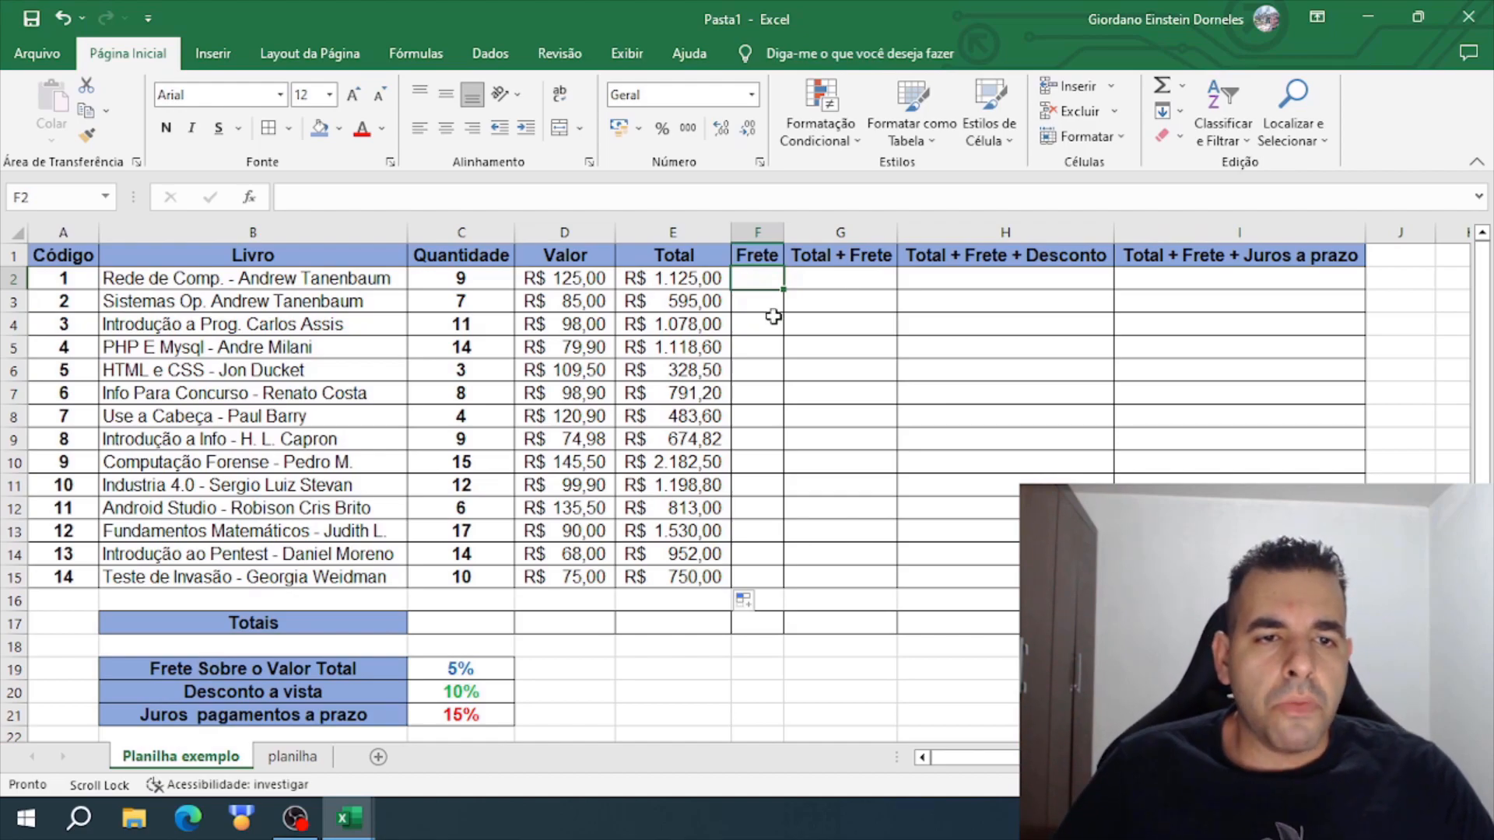
type("=")
left_click(687, 281)
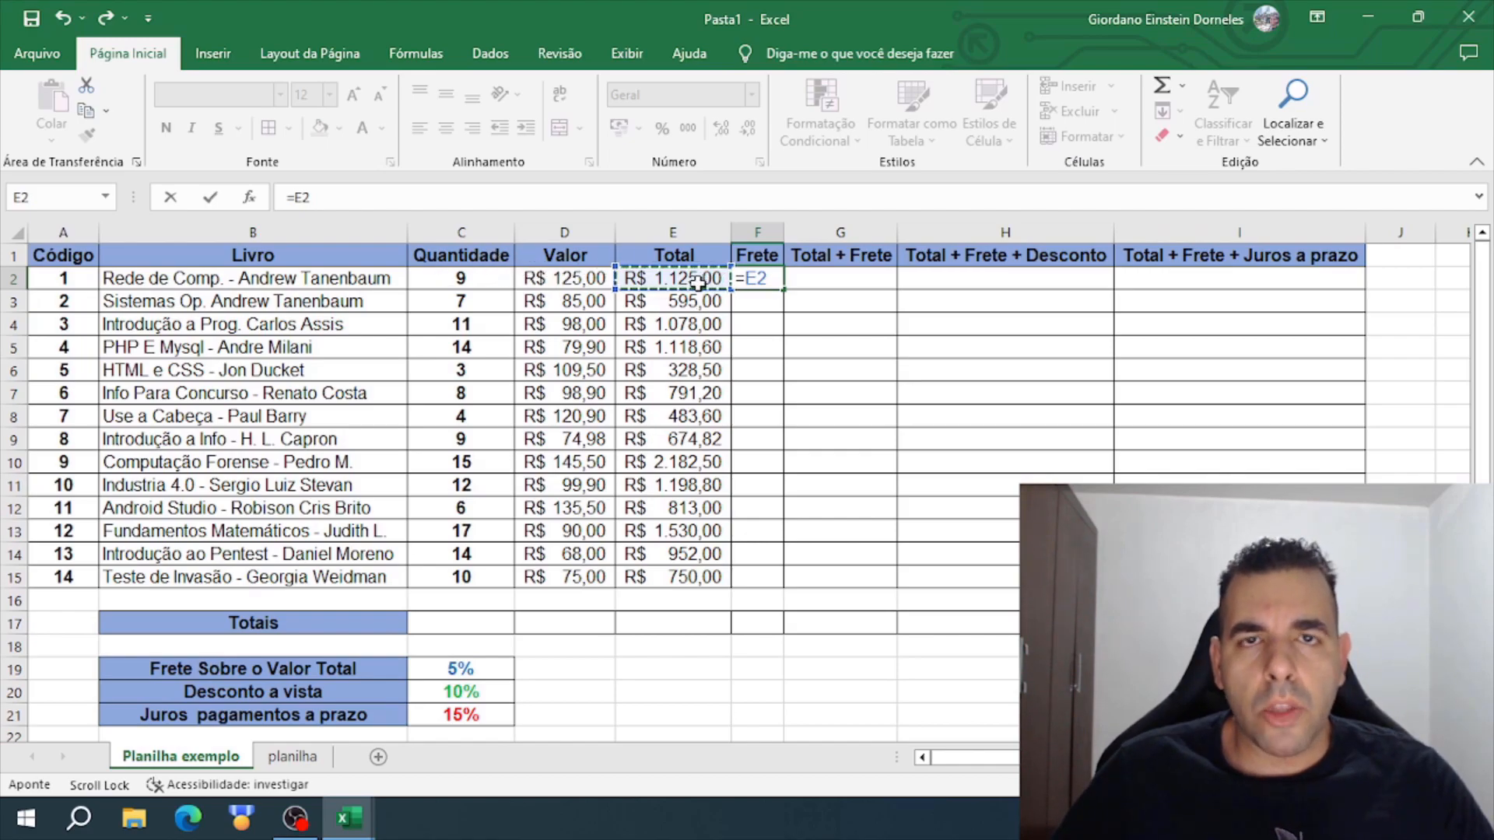
type("*")
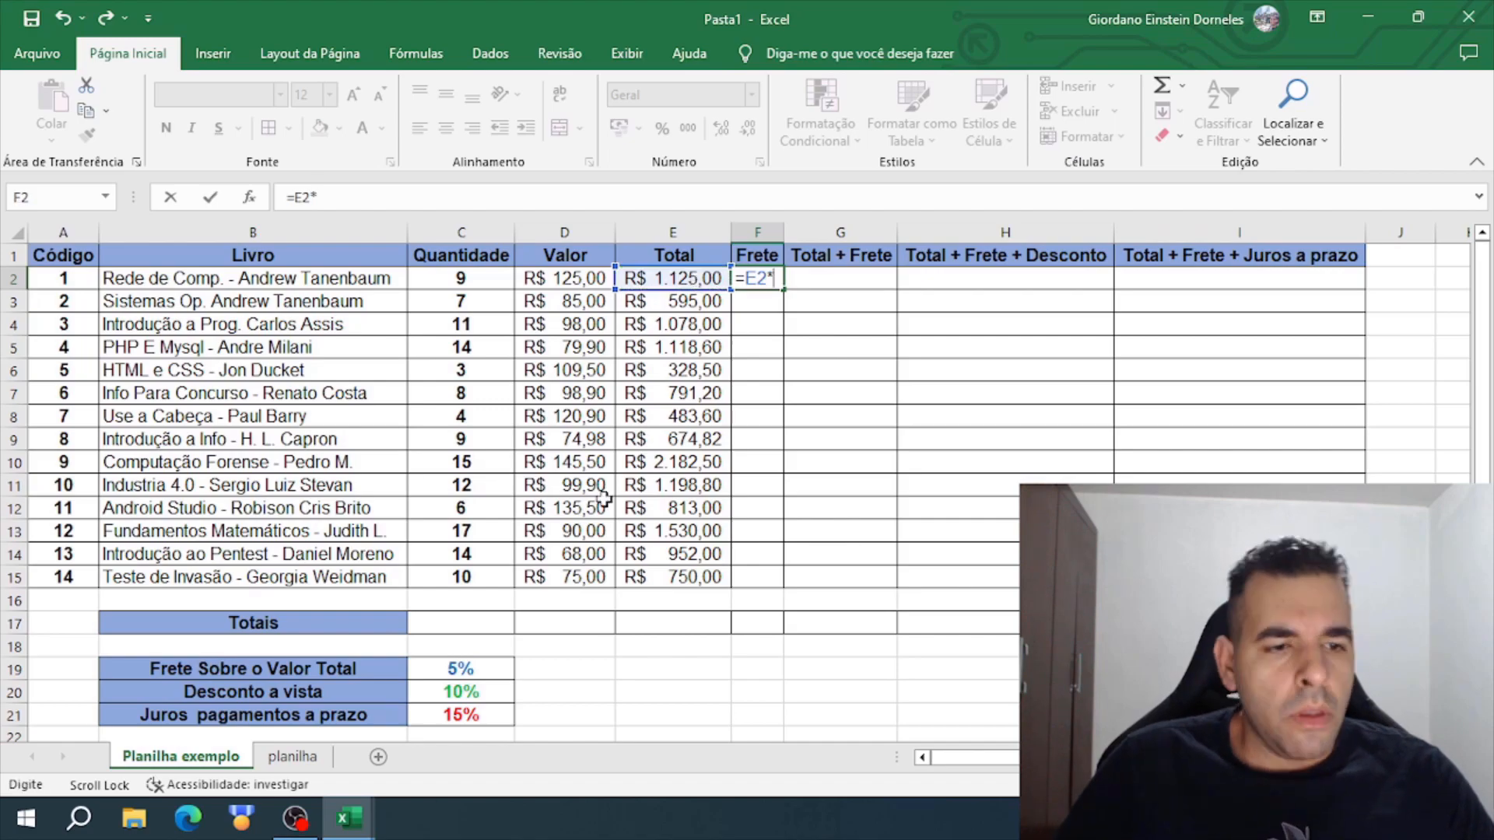
left_click(473, 668)
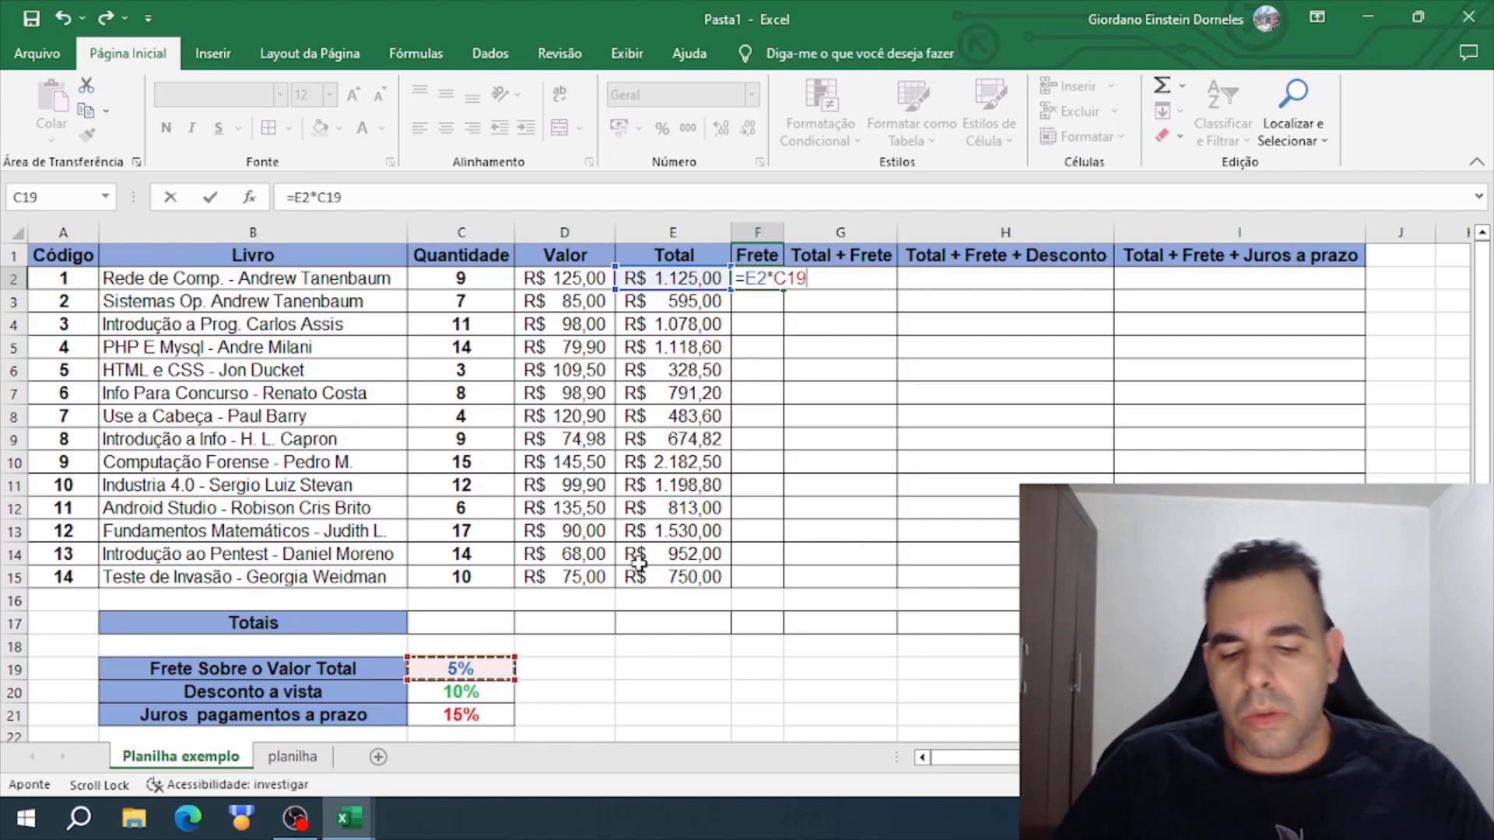
key("Return")
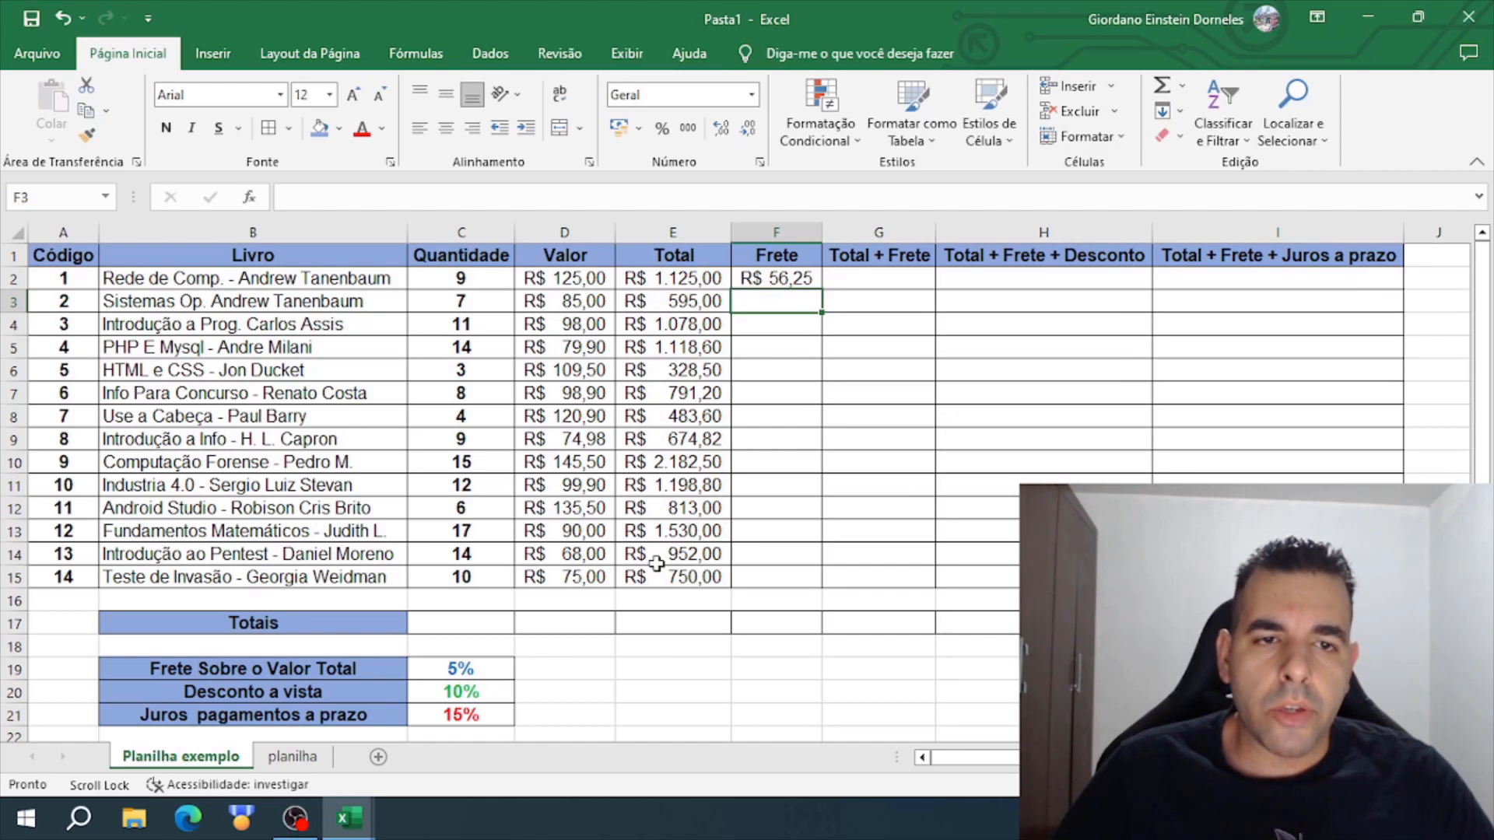
- Fill the Frete formula from F2 down to F15, and autofit column F to its contents
left_click(808, 280)
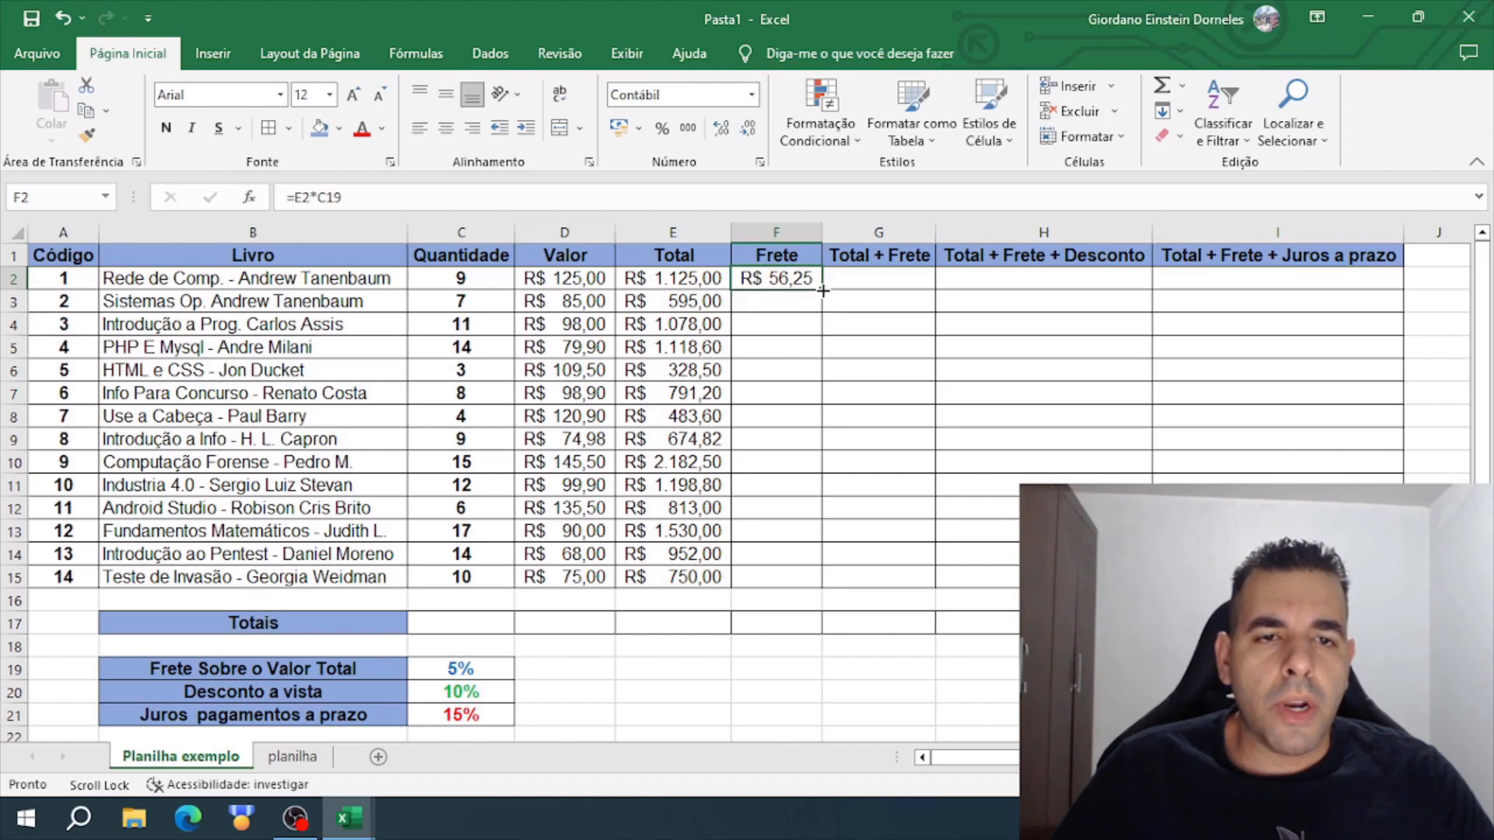
double_click(823, 290)
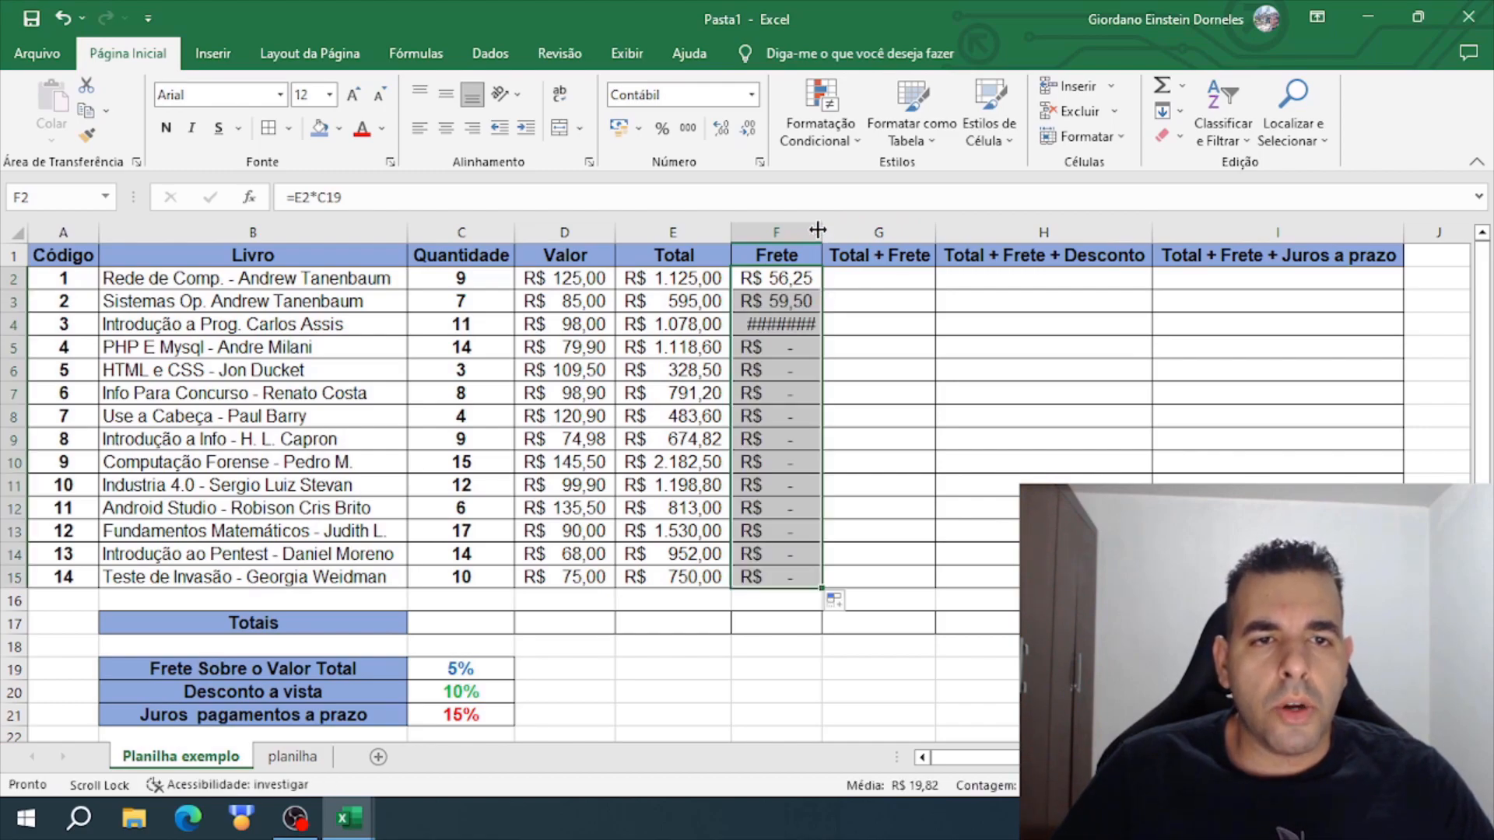
double_click(822, 231)
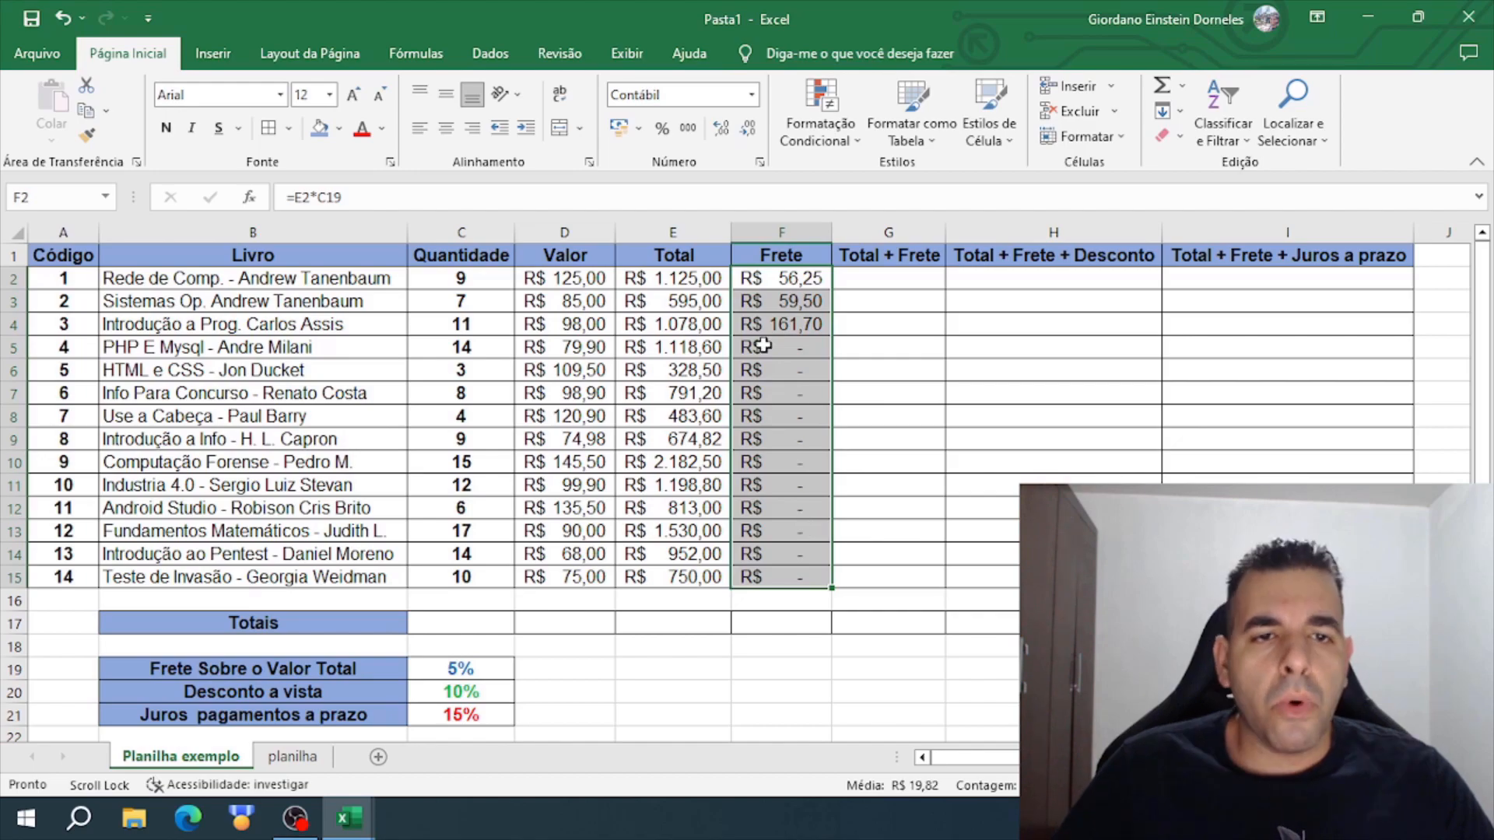
- Examine the Frete formulas in F2, F3 and F4, checking which Total and percentage cells each one references
left_click(791, 283)
left_click(792, 300)
left_click(790, 319)
left_click(794, 302)
left_click(792, 282)
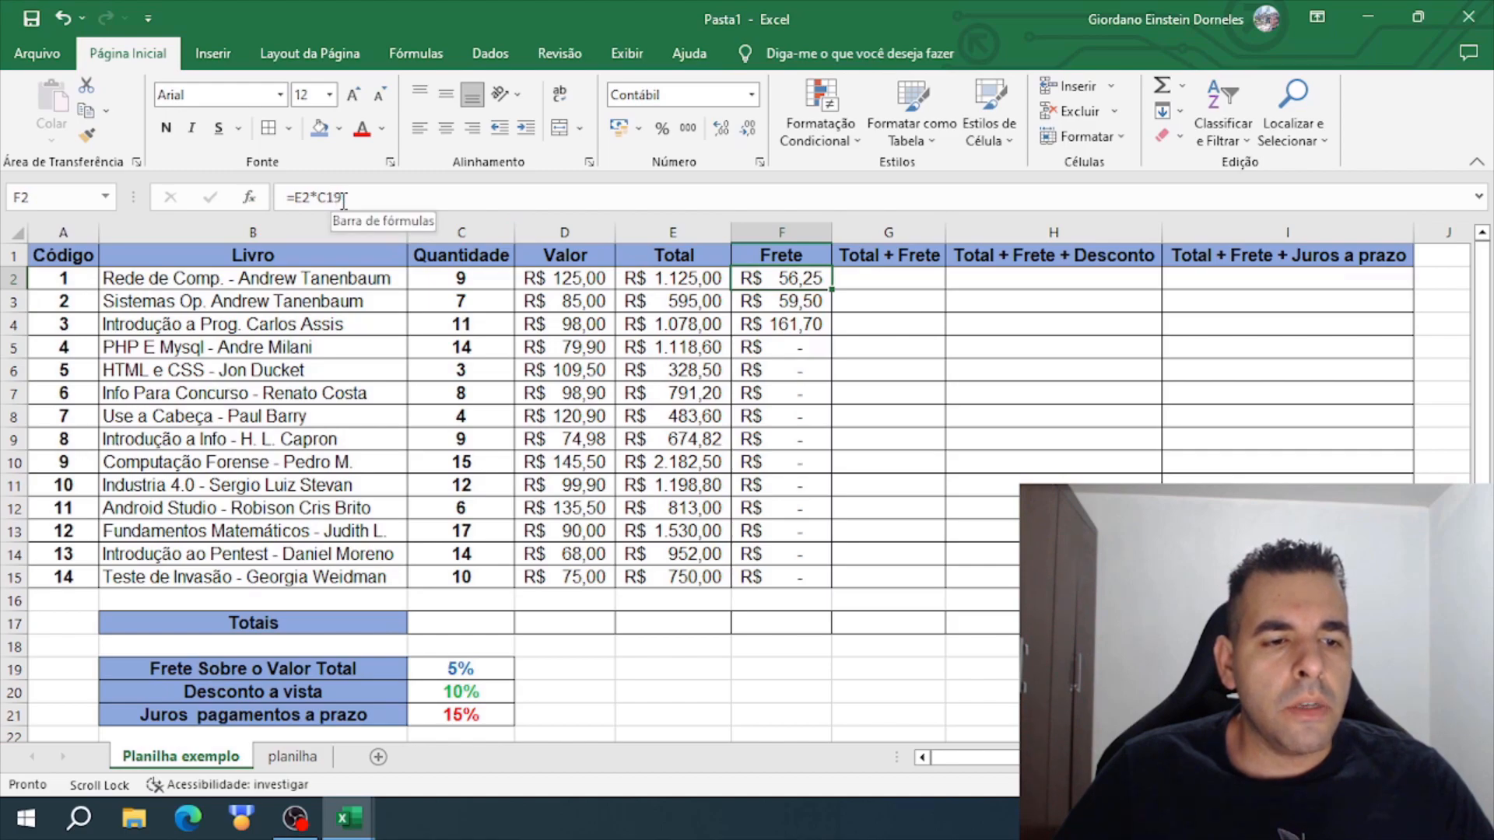
mouse_move(481, 667)
left_mouse_down()
mouse_move(31, 667)
mouse_move(461, 667)
left_mouse_up()
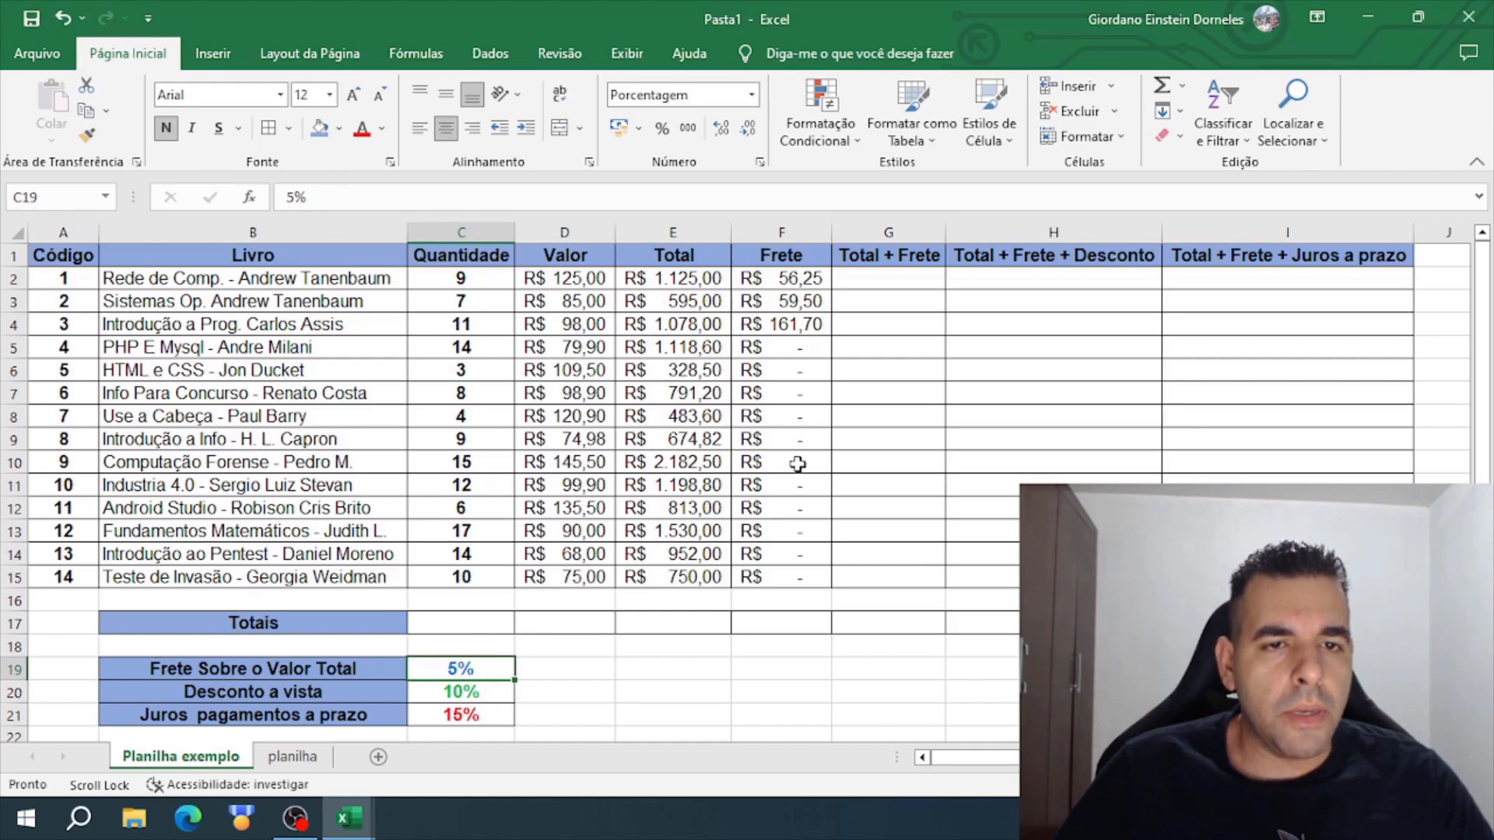
left_click(815, 304)
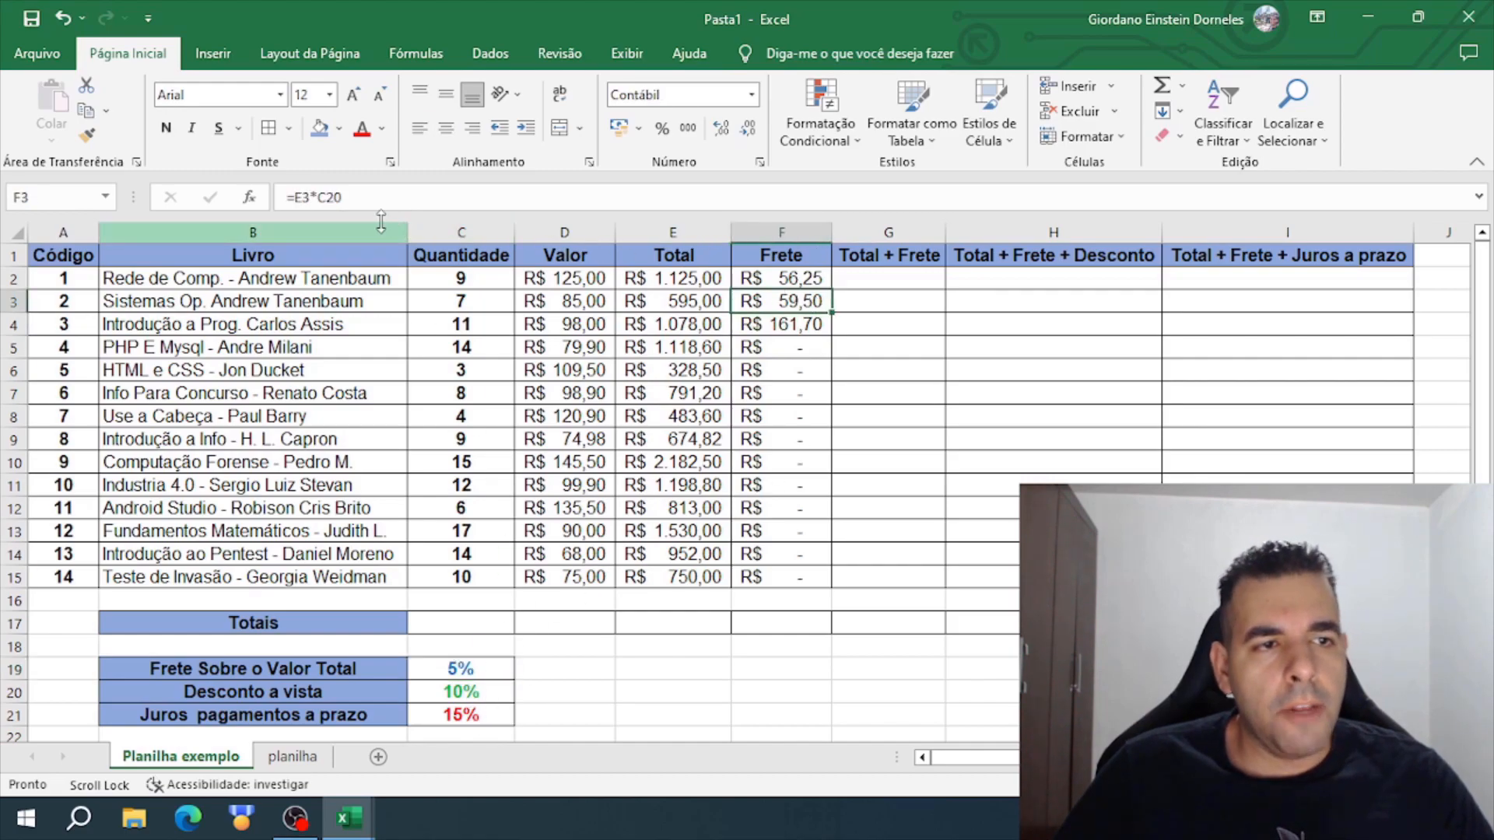
left_click(702, 301)
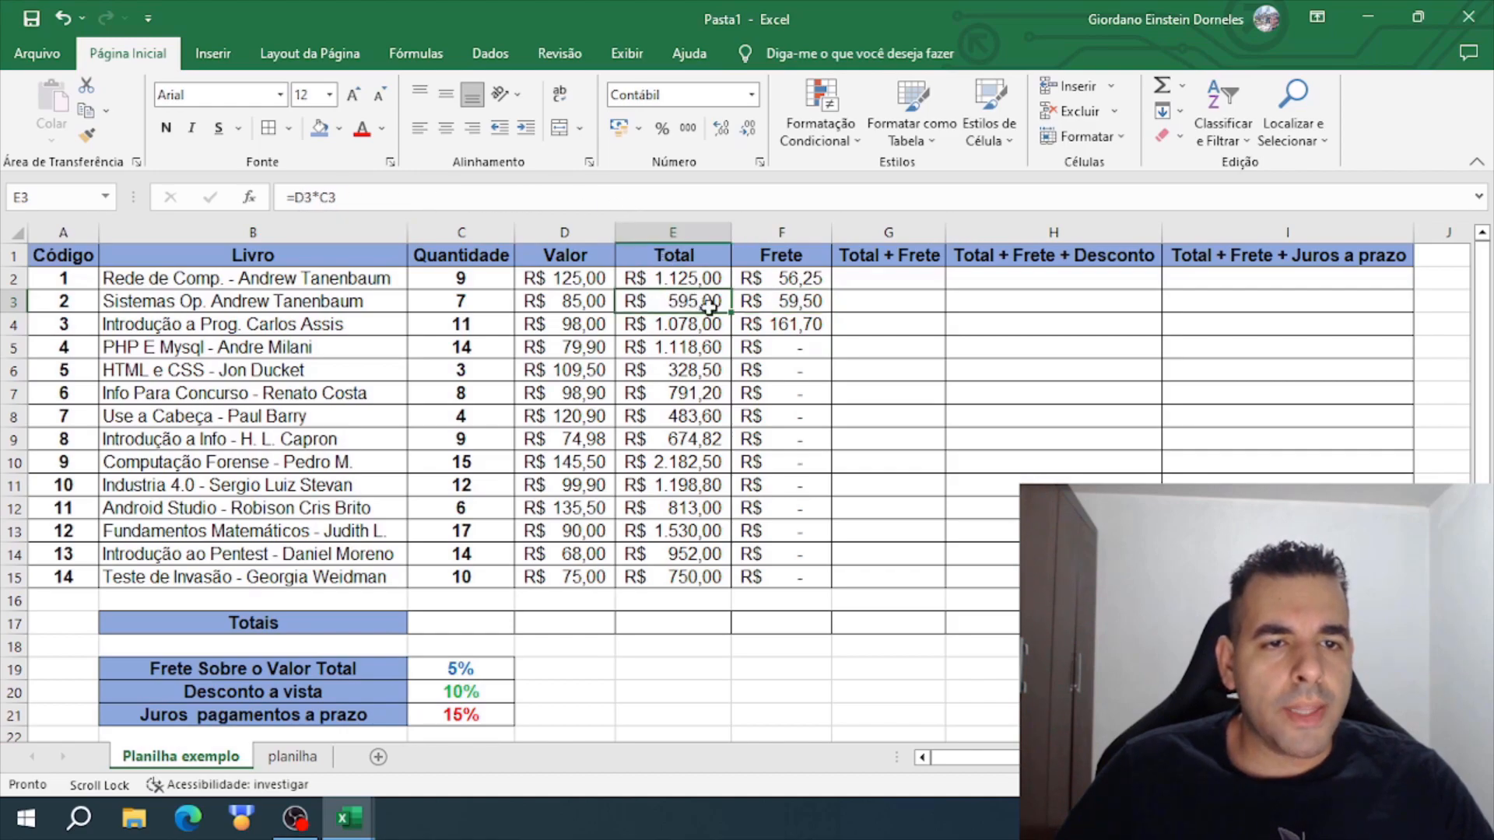
key("Right")
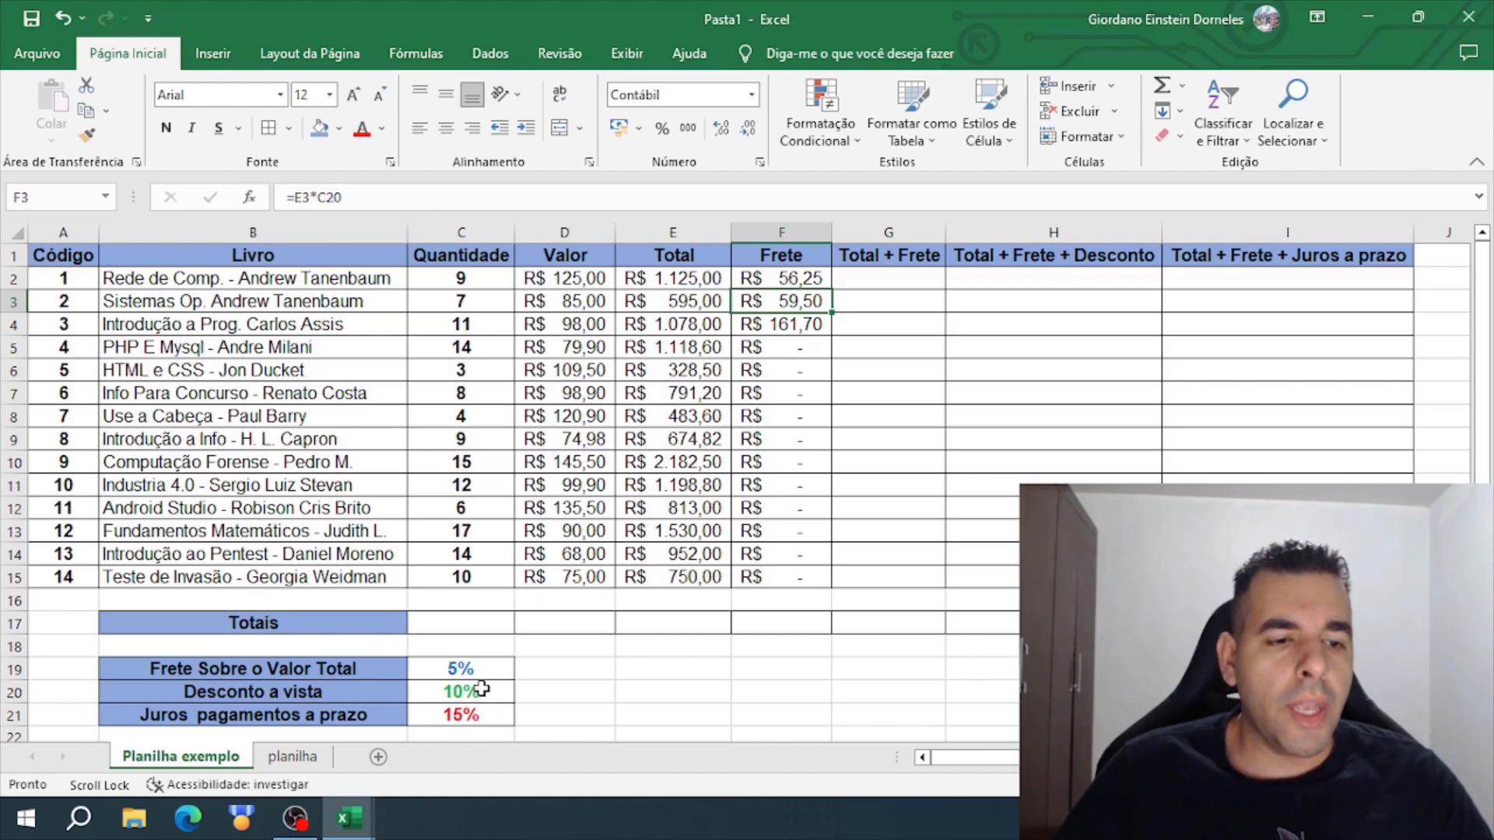
left_click(813, 324)
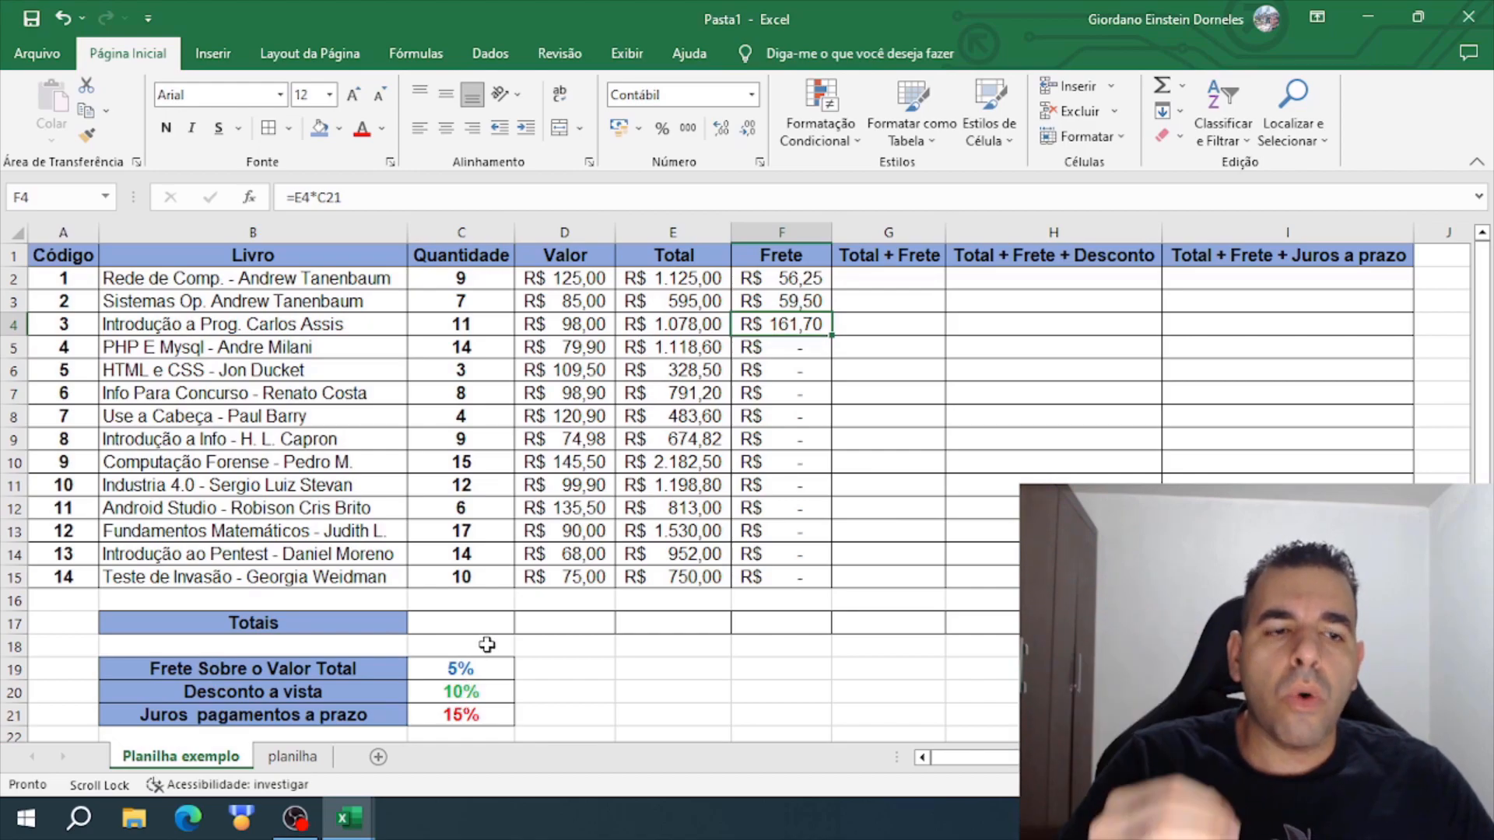
- Compare the cell references in the Total formulas E2 to E4 with those in the Frete formulas F2 and F3
left_click(689, 296)
left_click(677, 270)
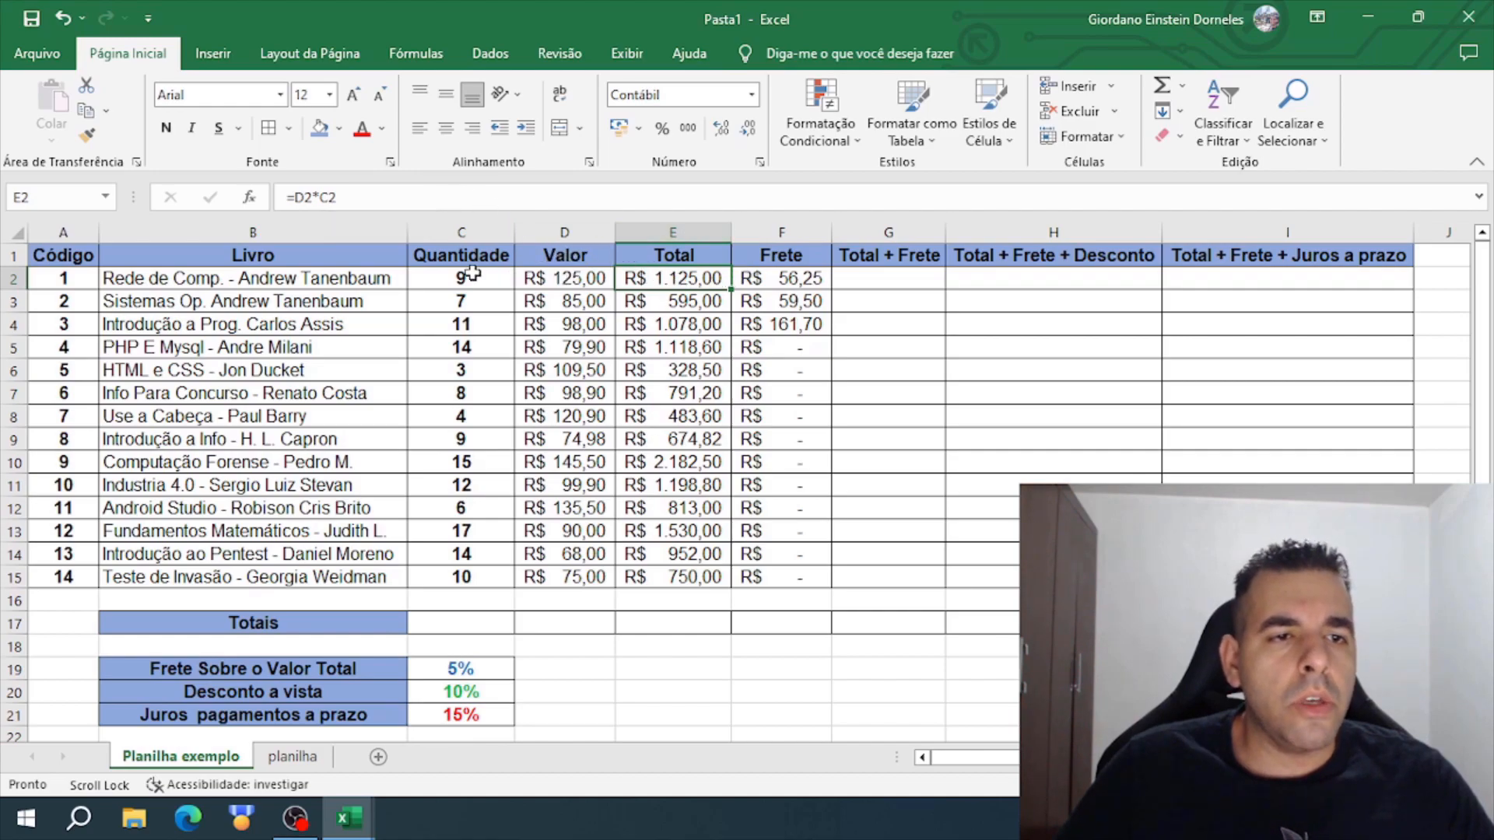
left_click(555, 280)
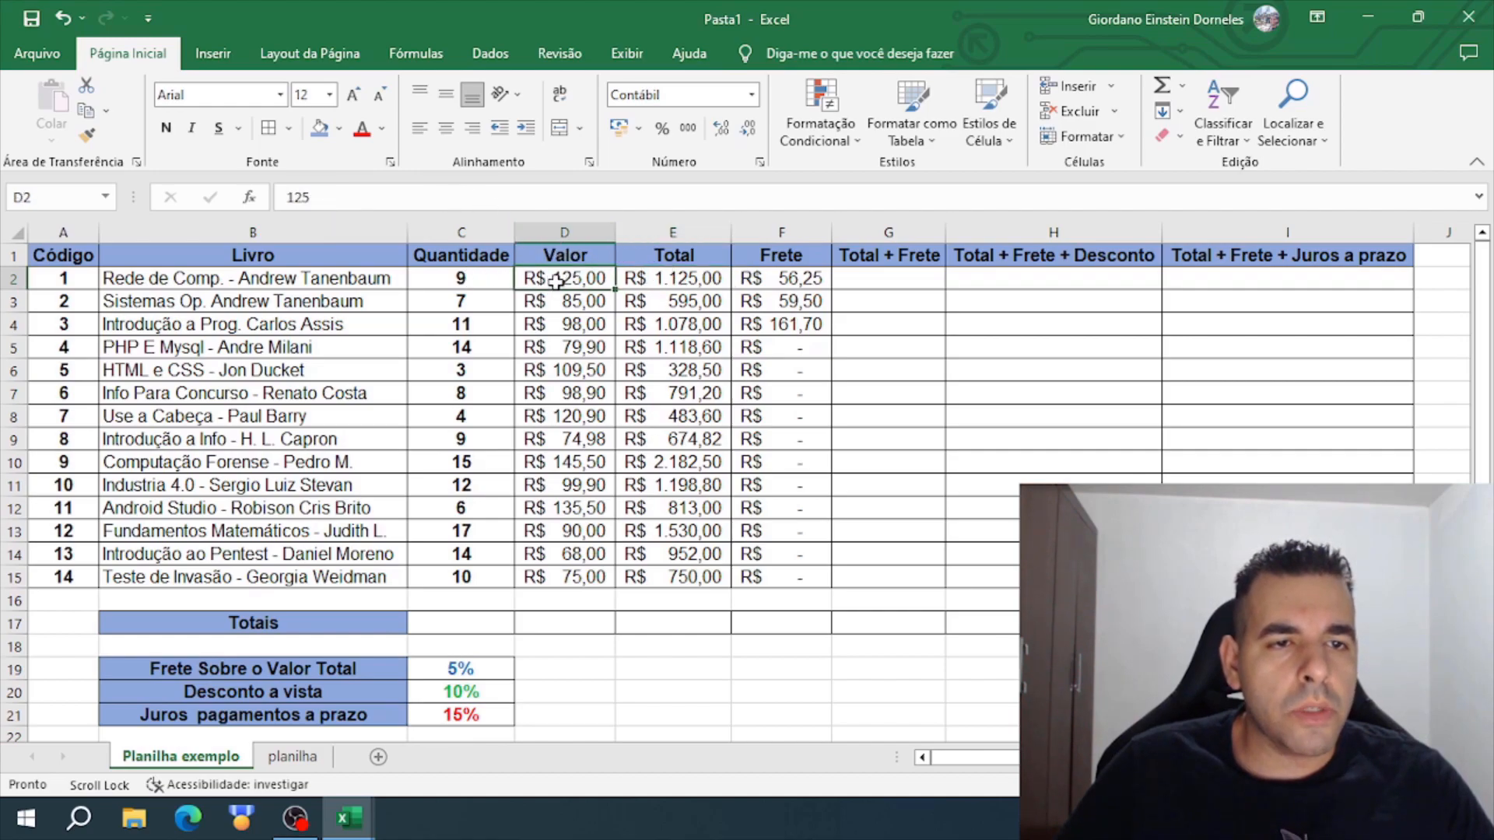
left_click(465, 278)
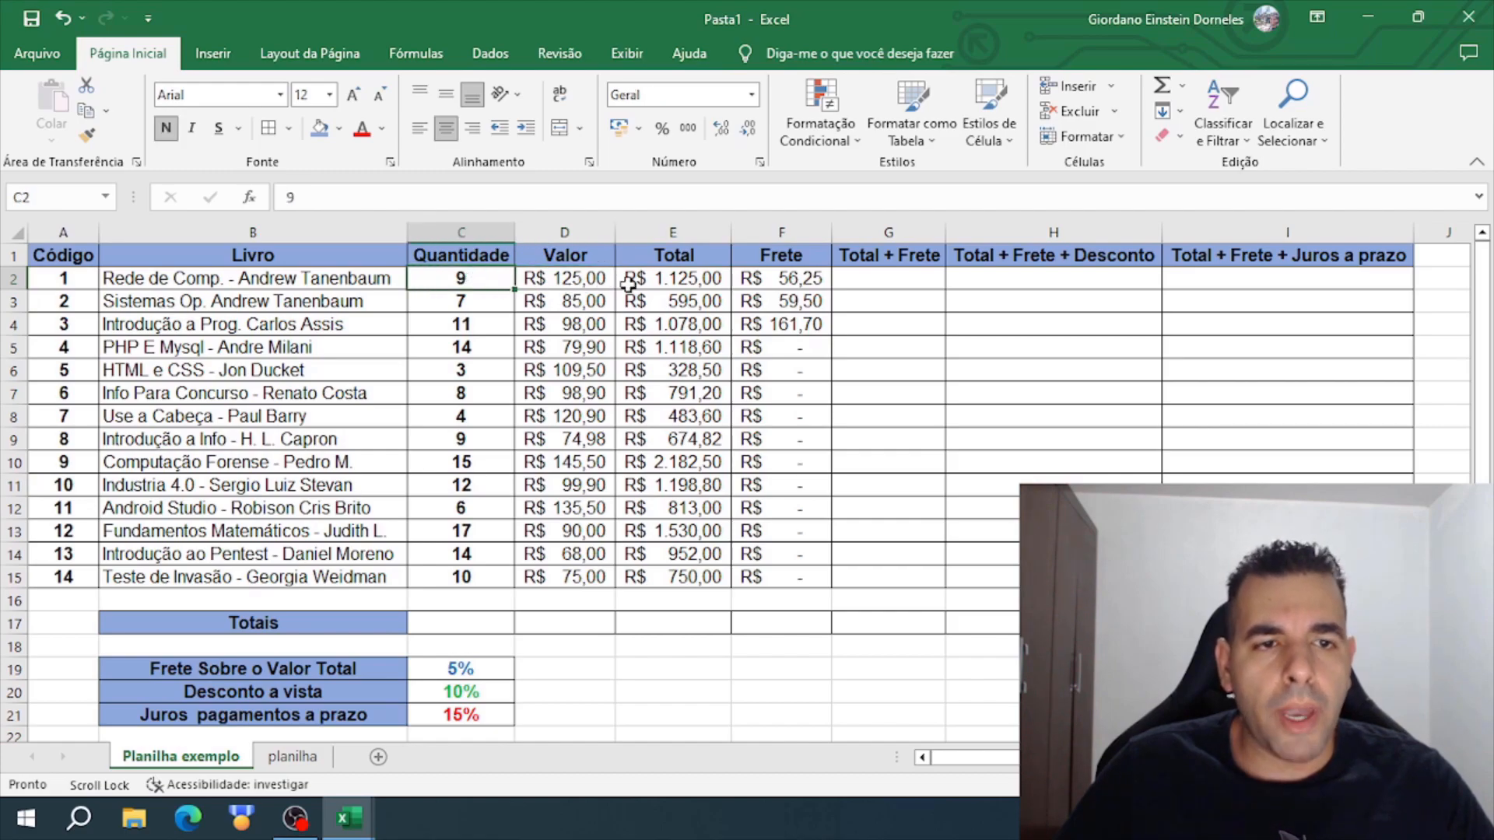
left_click(691, 309)
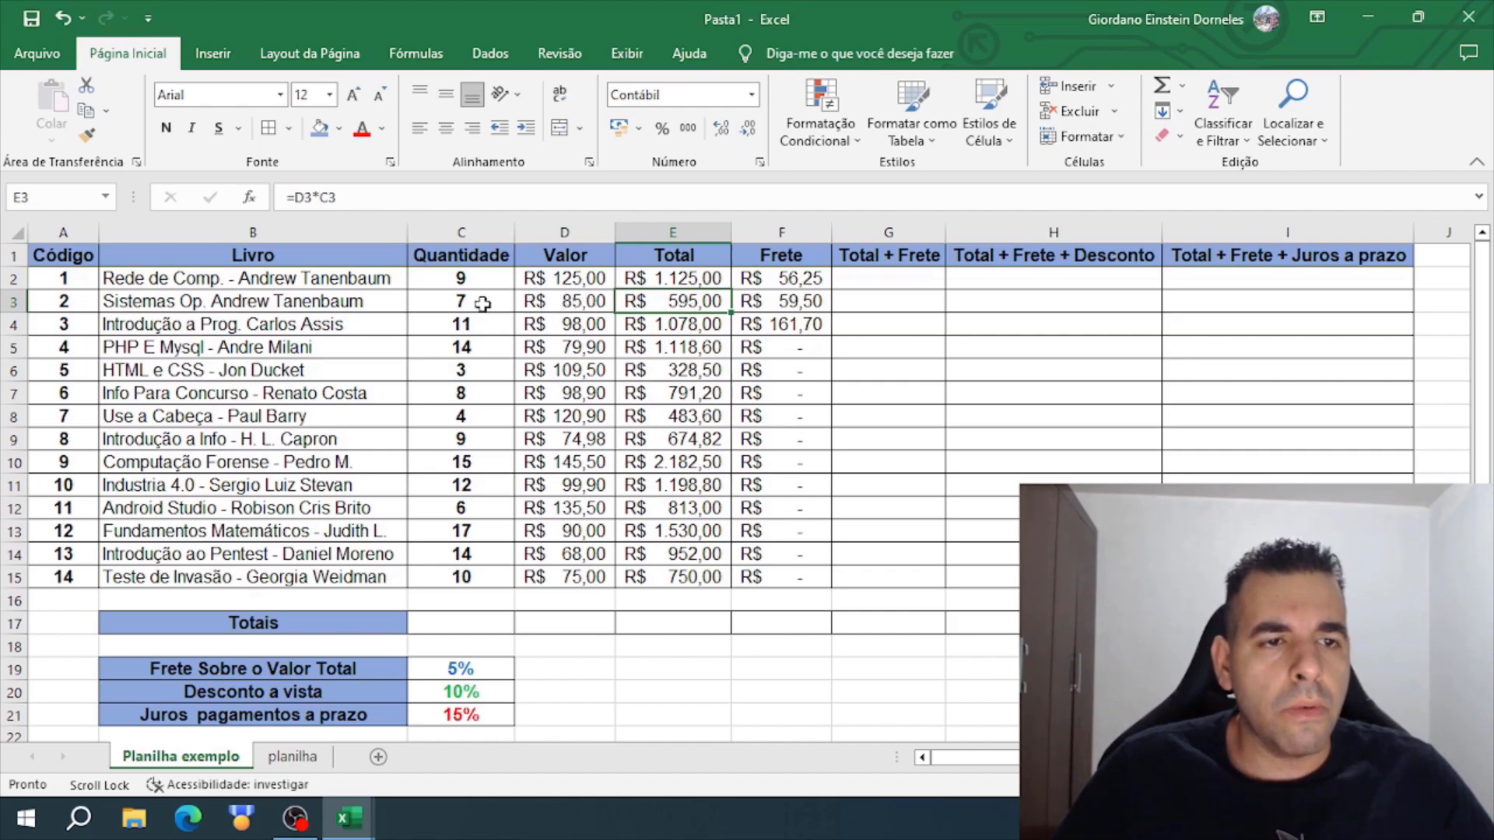
left_click(669, 327)
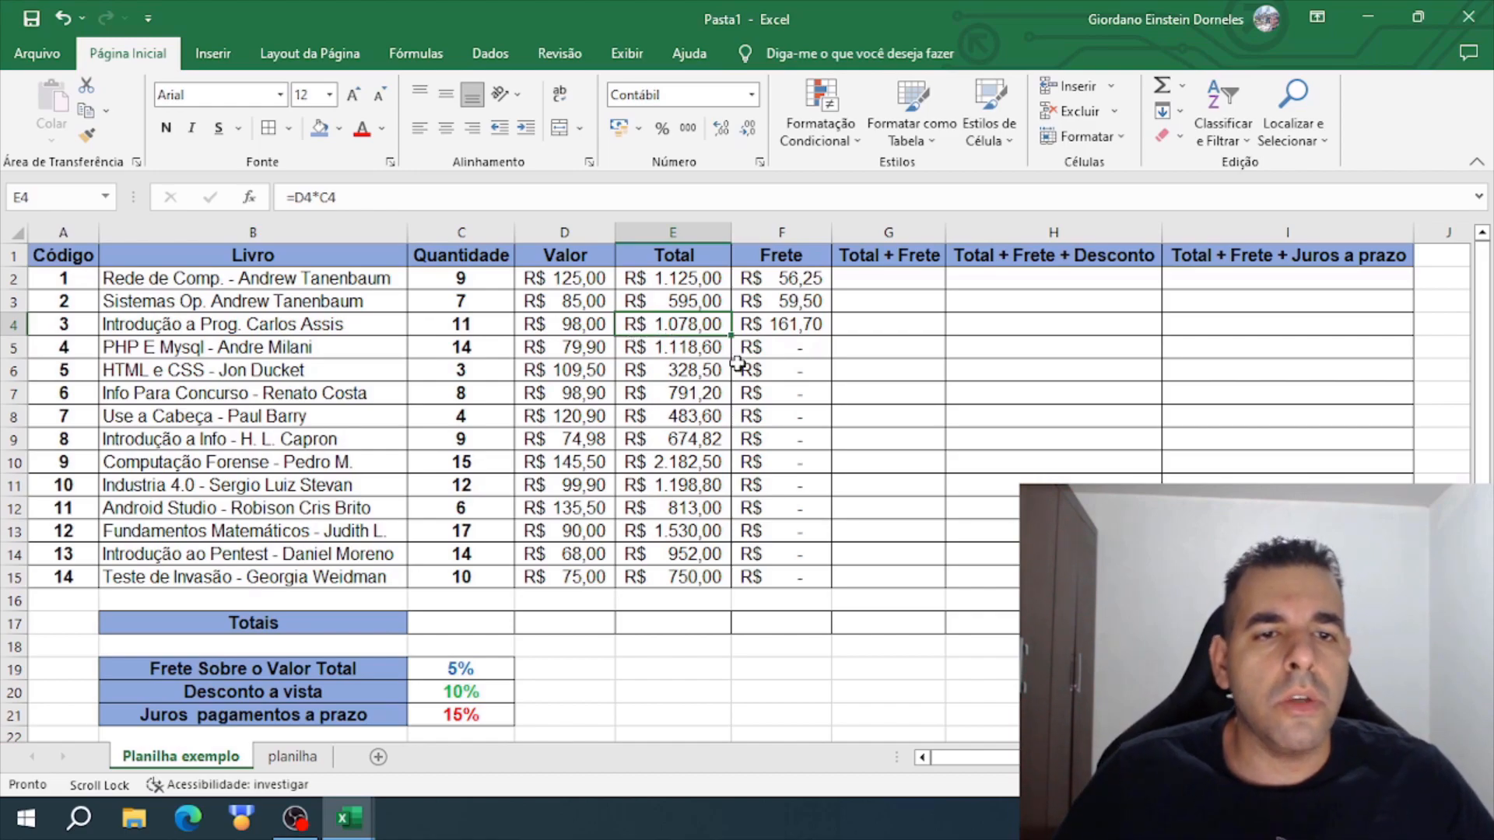
left_click(804, 281)
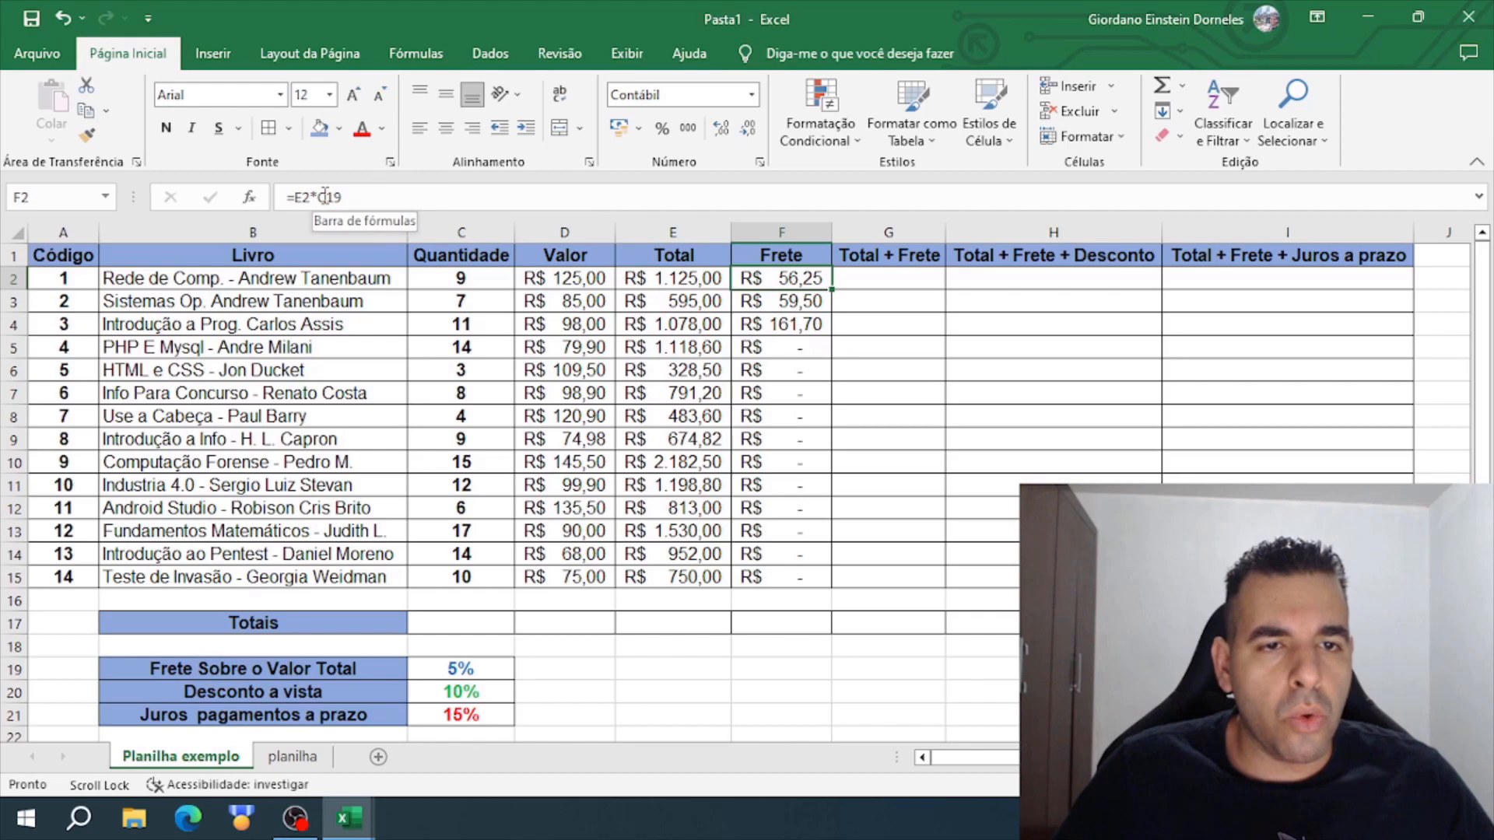
left_click(682, 288)
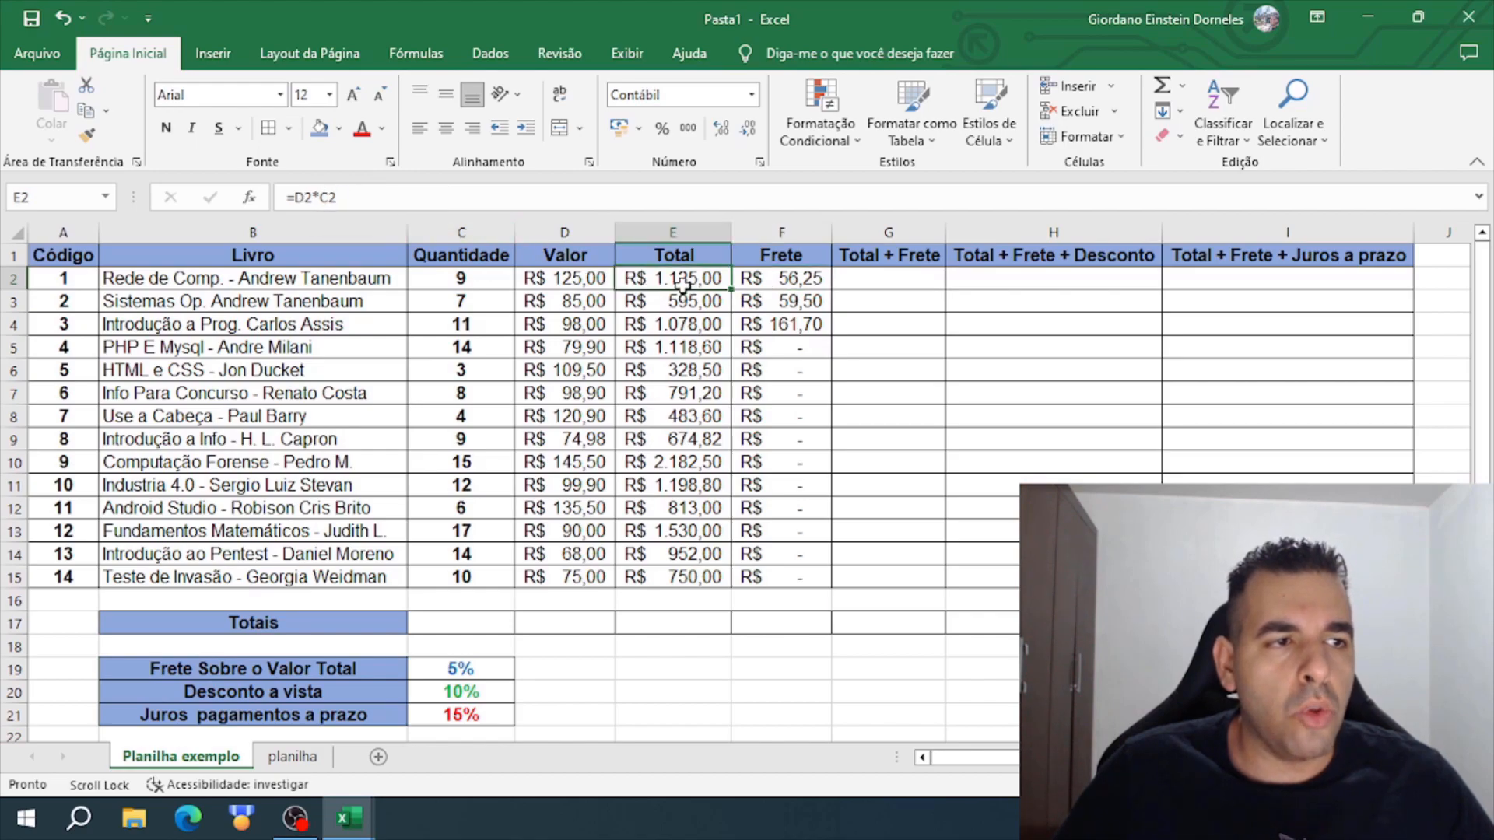
left_click(769, 285)
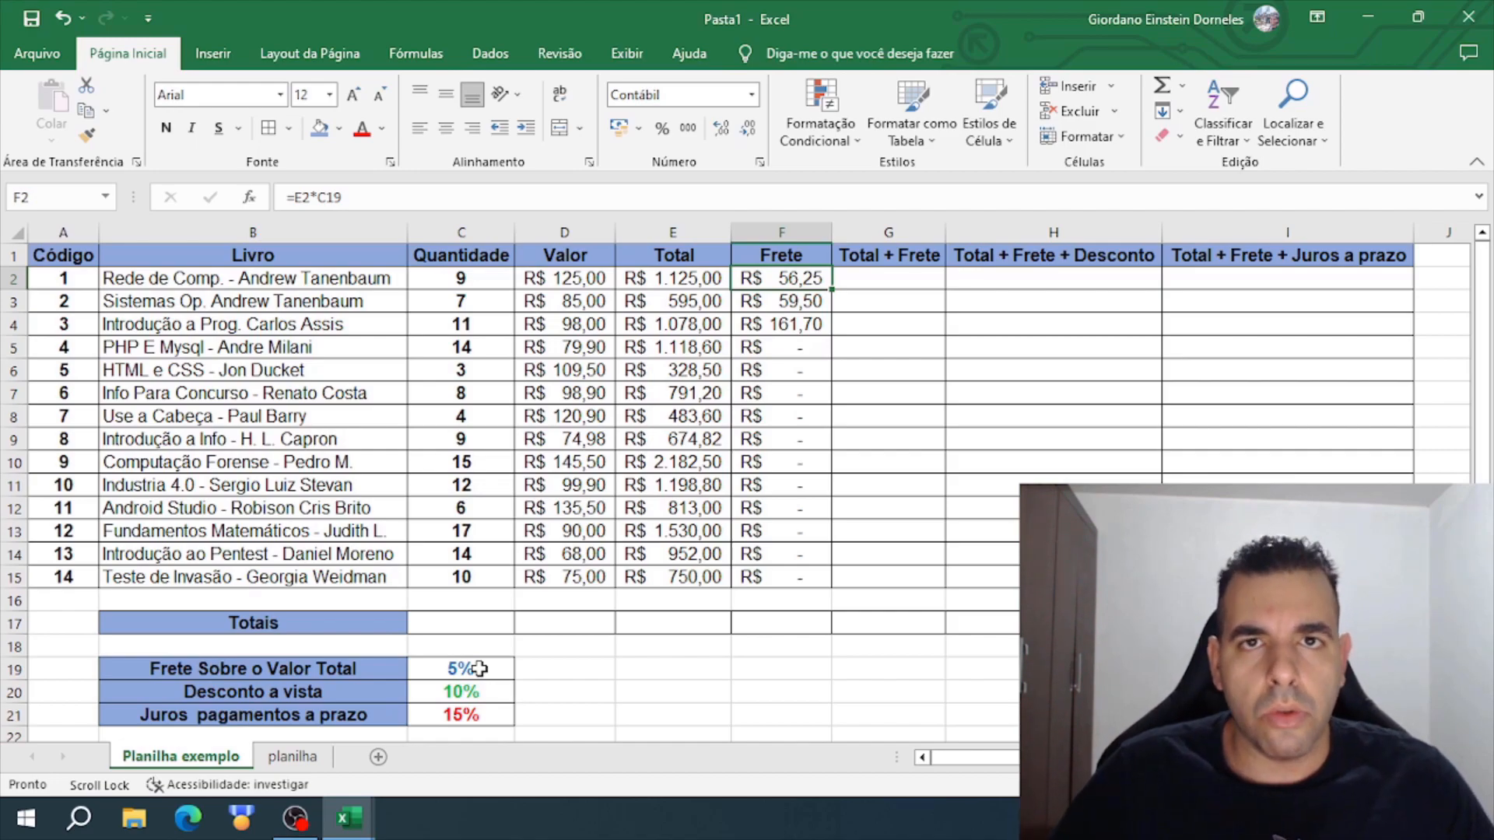
left_click(799, 301)
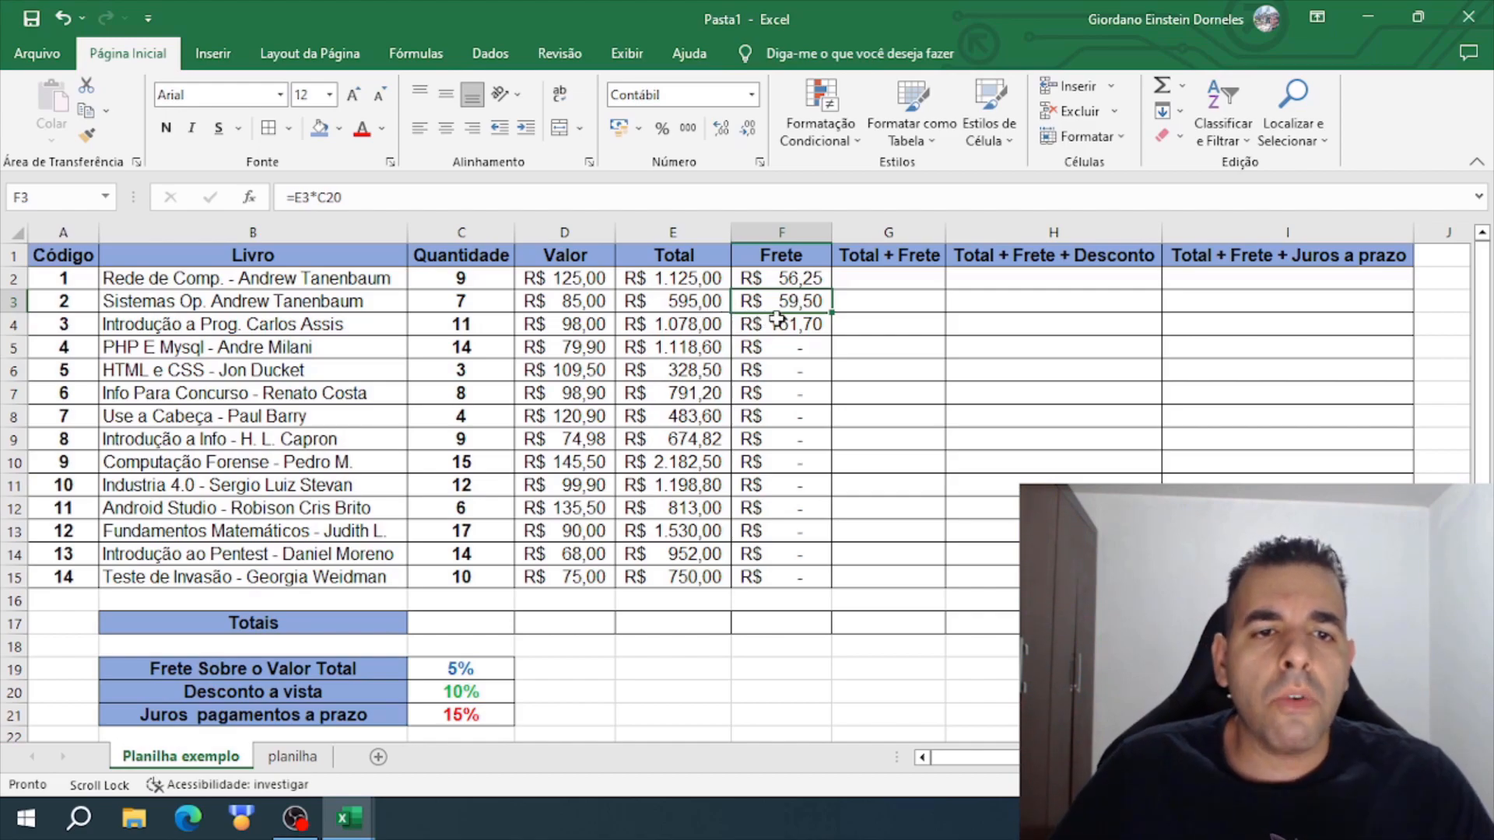
- Examine the Frete formulas from F2 to F15 and the cells under the percentage table that the copied formulas reference
key("Up")
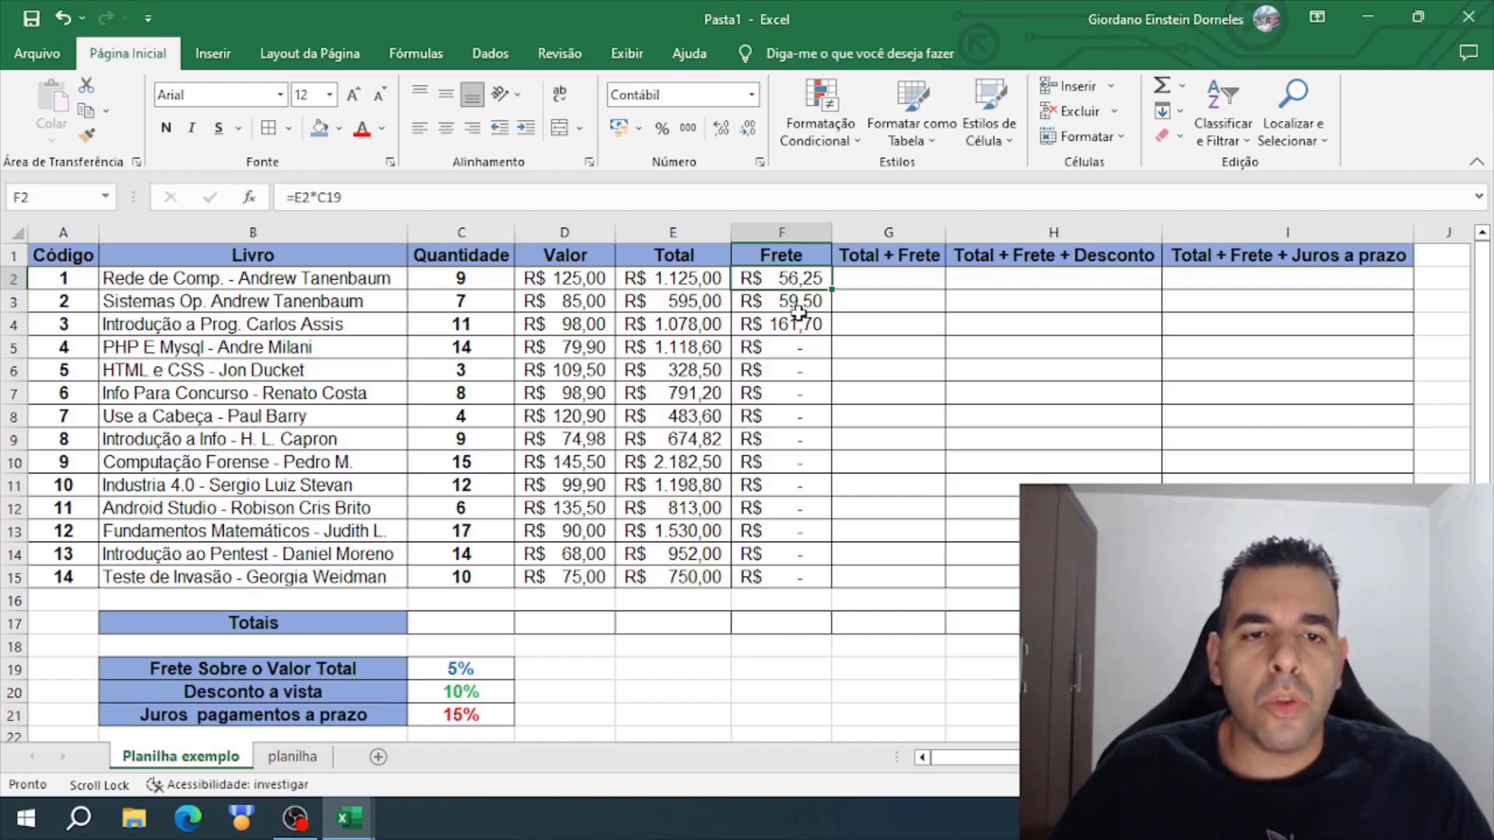
left_click(674, 279)
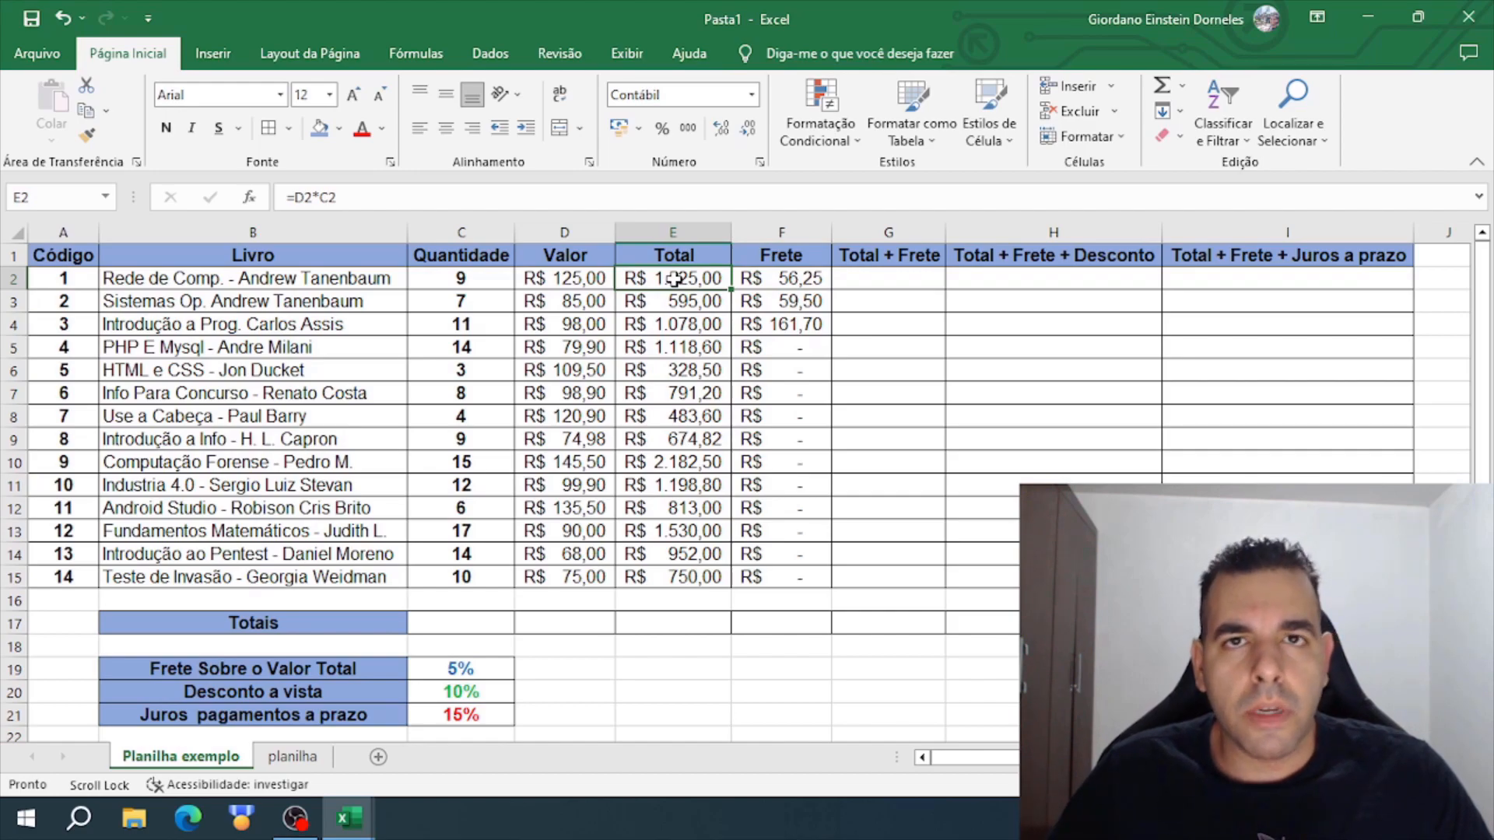
left_click(782, 282)
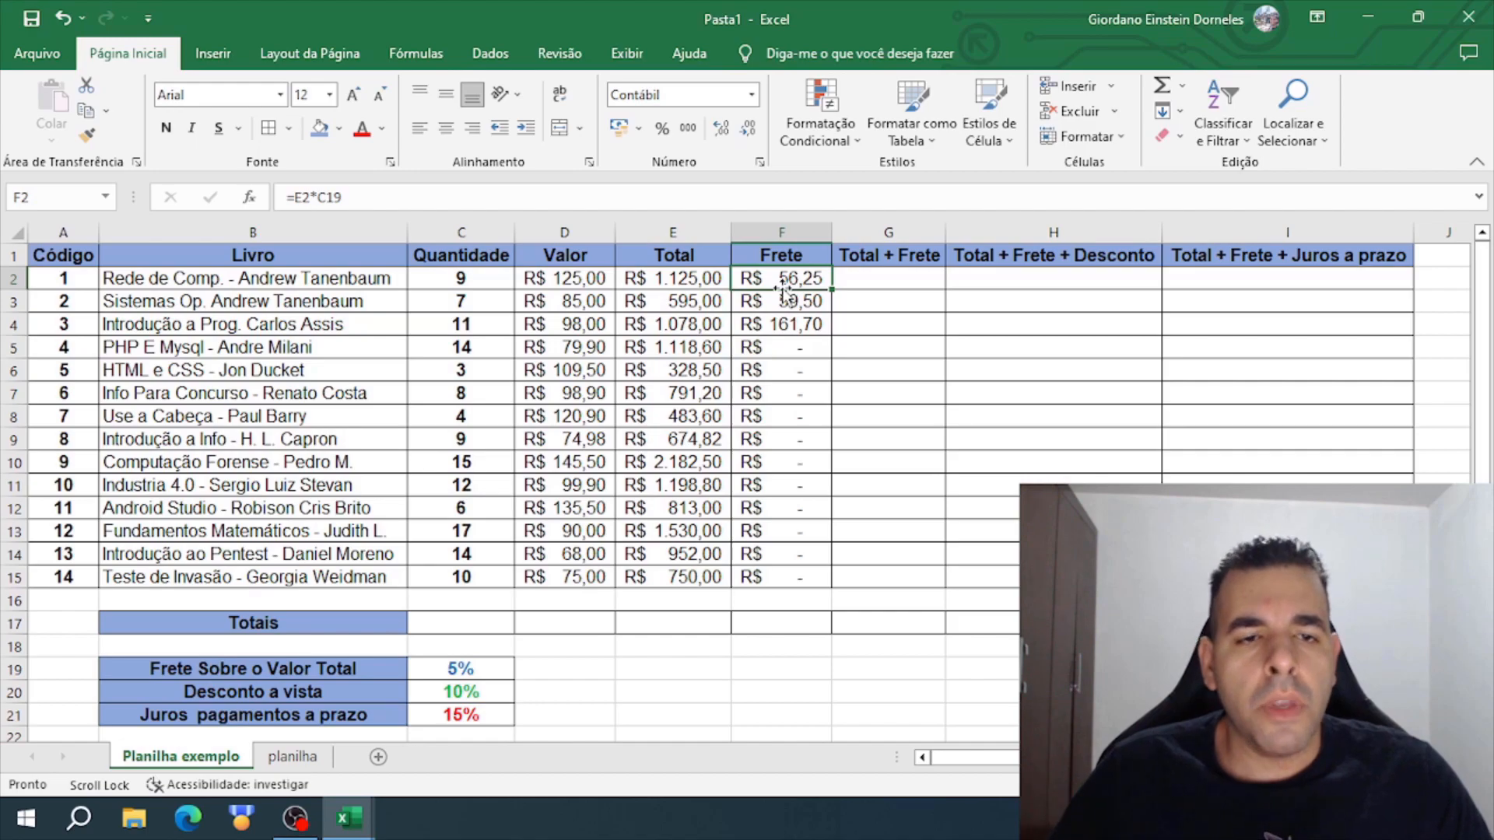
left_click_drag(791, 281, 800, 579)
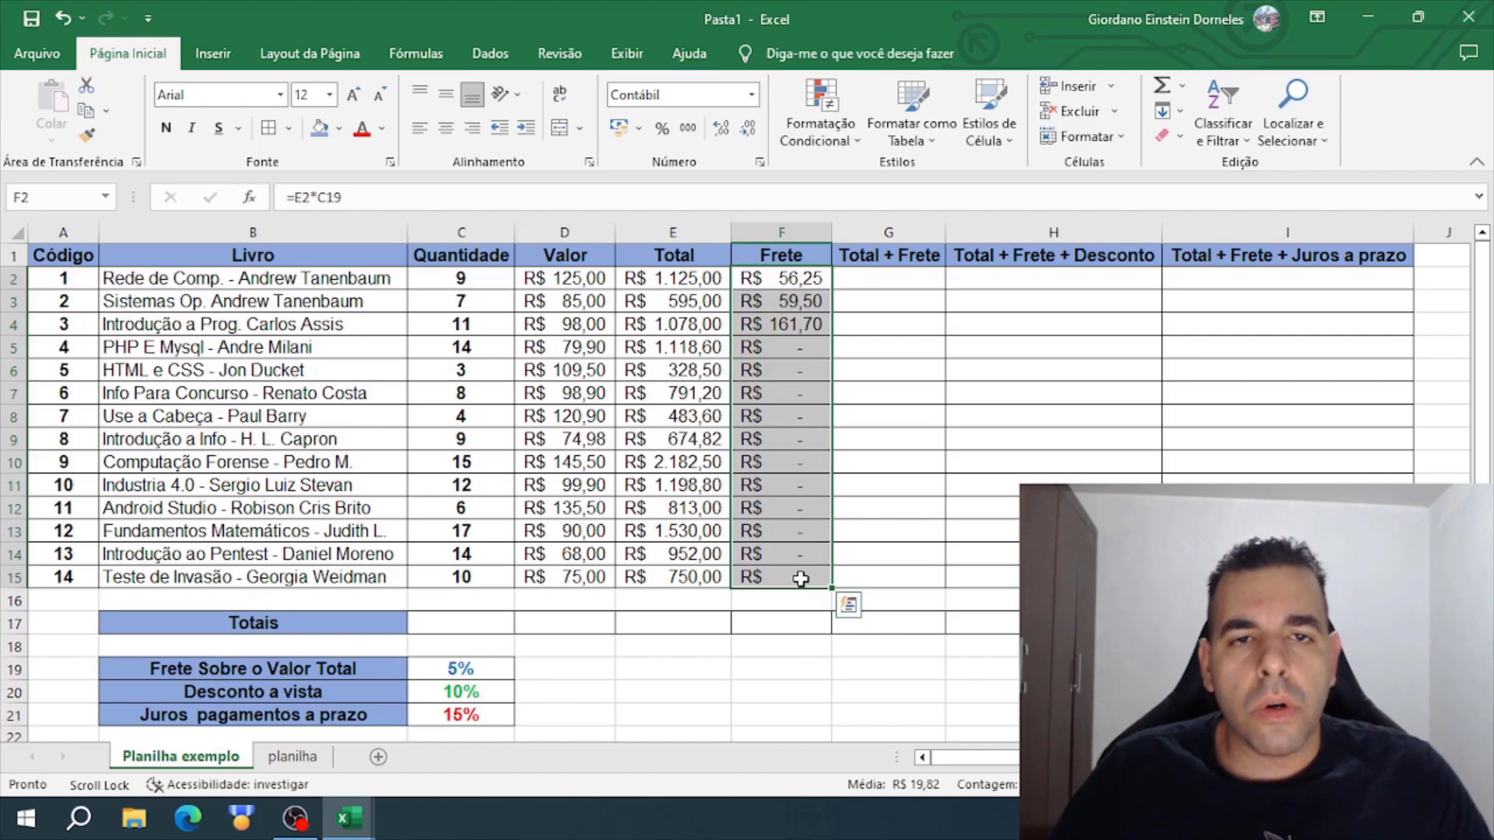
left_click(801, 462)
left_click_drag(809, 346, 818, 573)
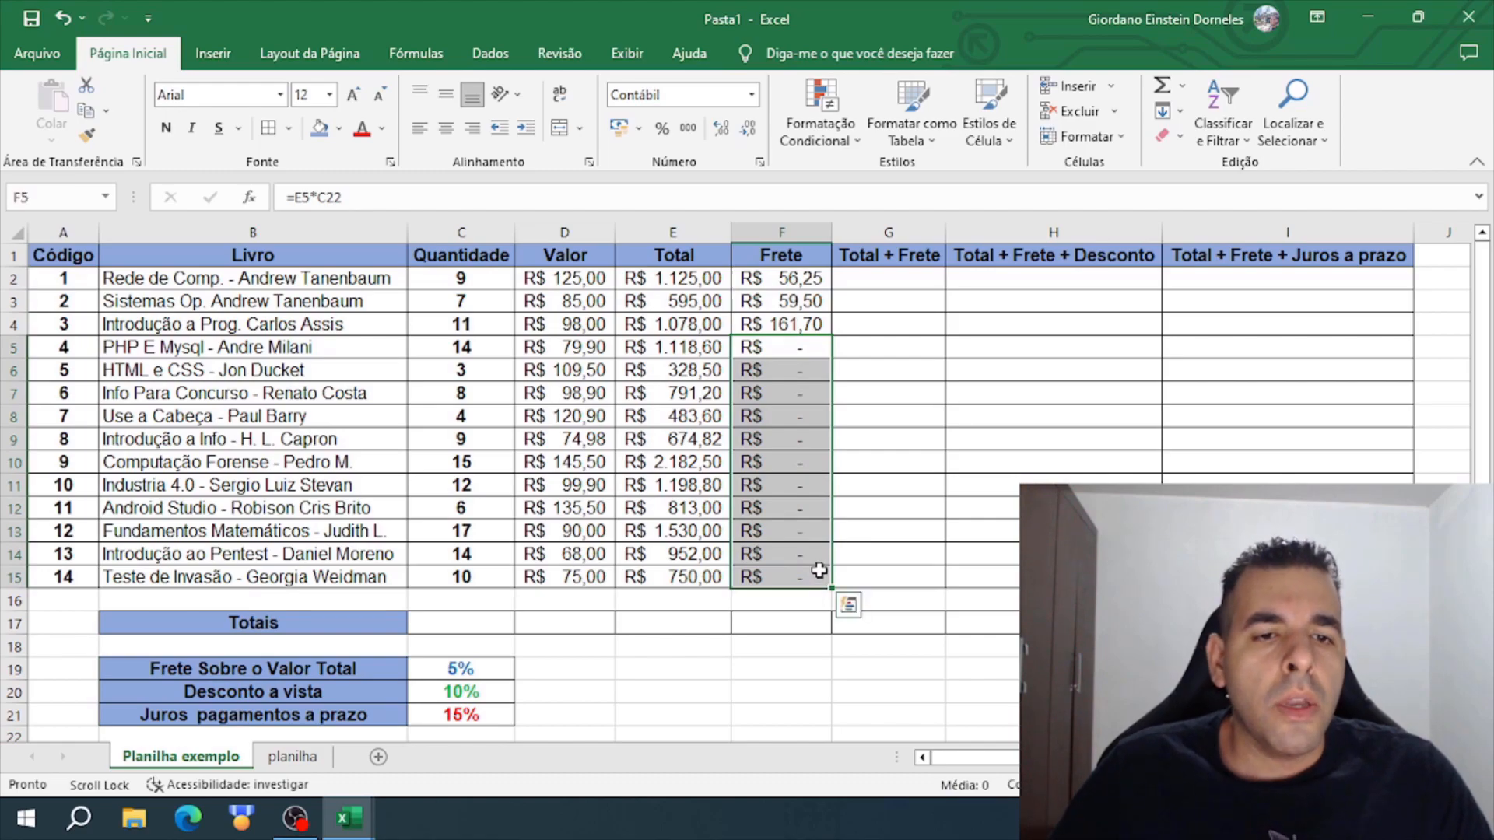
scroll(495, 499, "down", 4)
left_click_drag(477, 460, 366, 623)
scroll(788, 481, "up", 5)
left_click(790, 347)
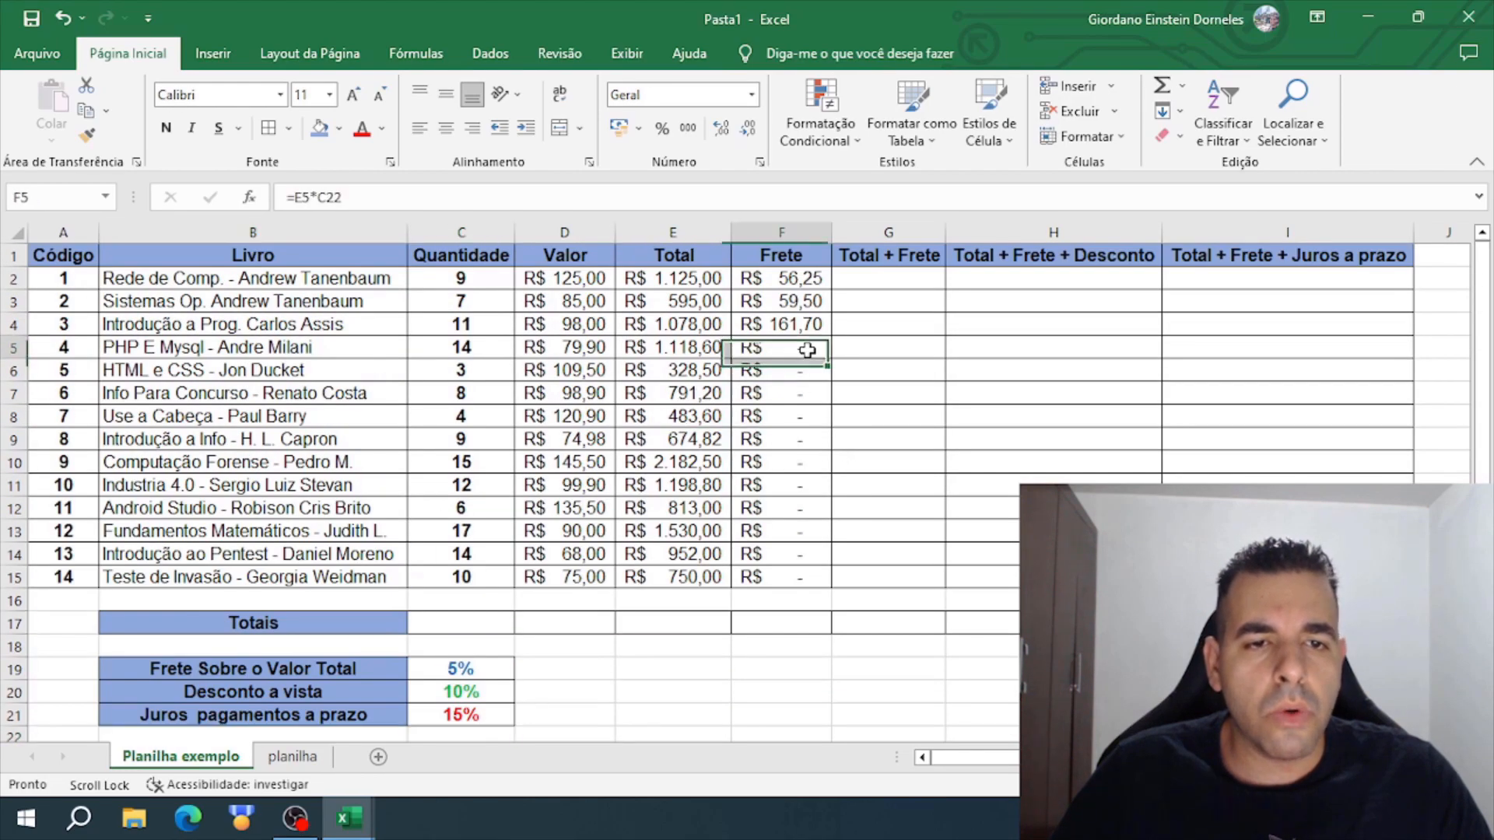
- Make the freight rate reference absolute in F2, giving =E2*$C$19, and fill the formula down to F15
left_click(788, 277)
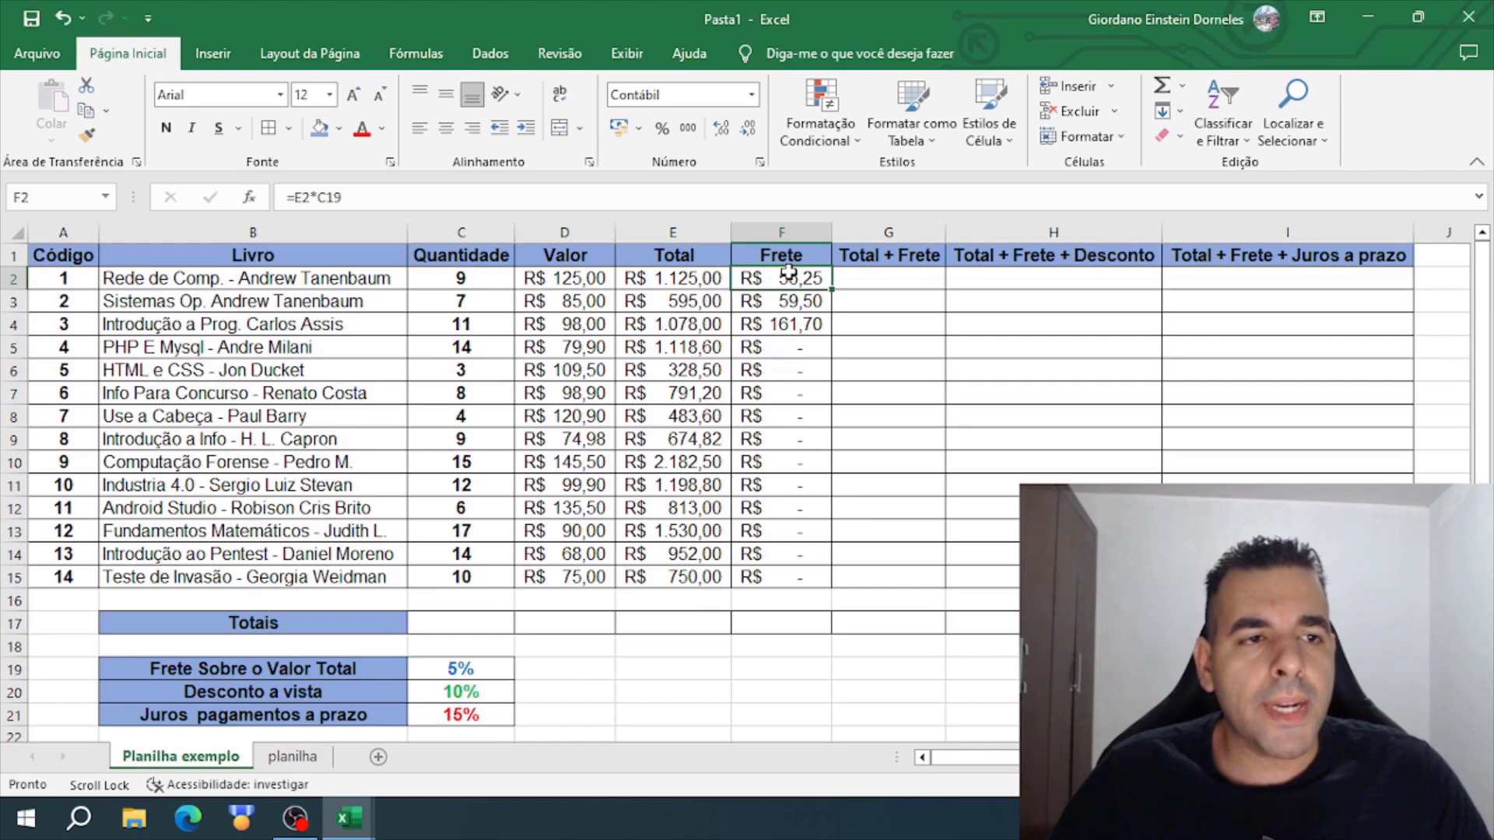
left_click(319, 196)
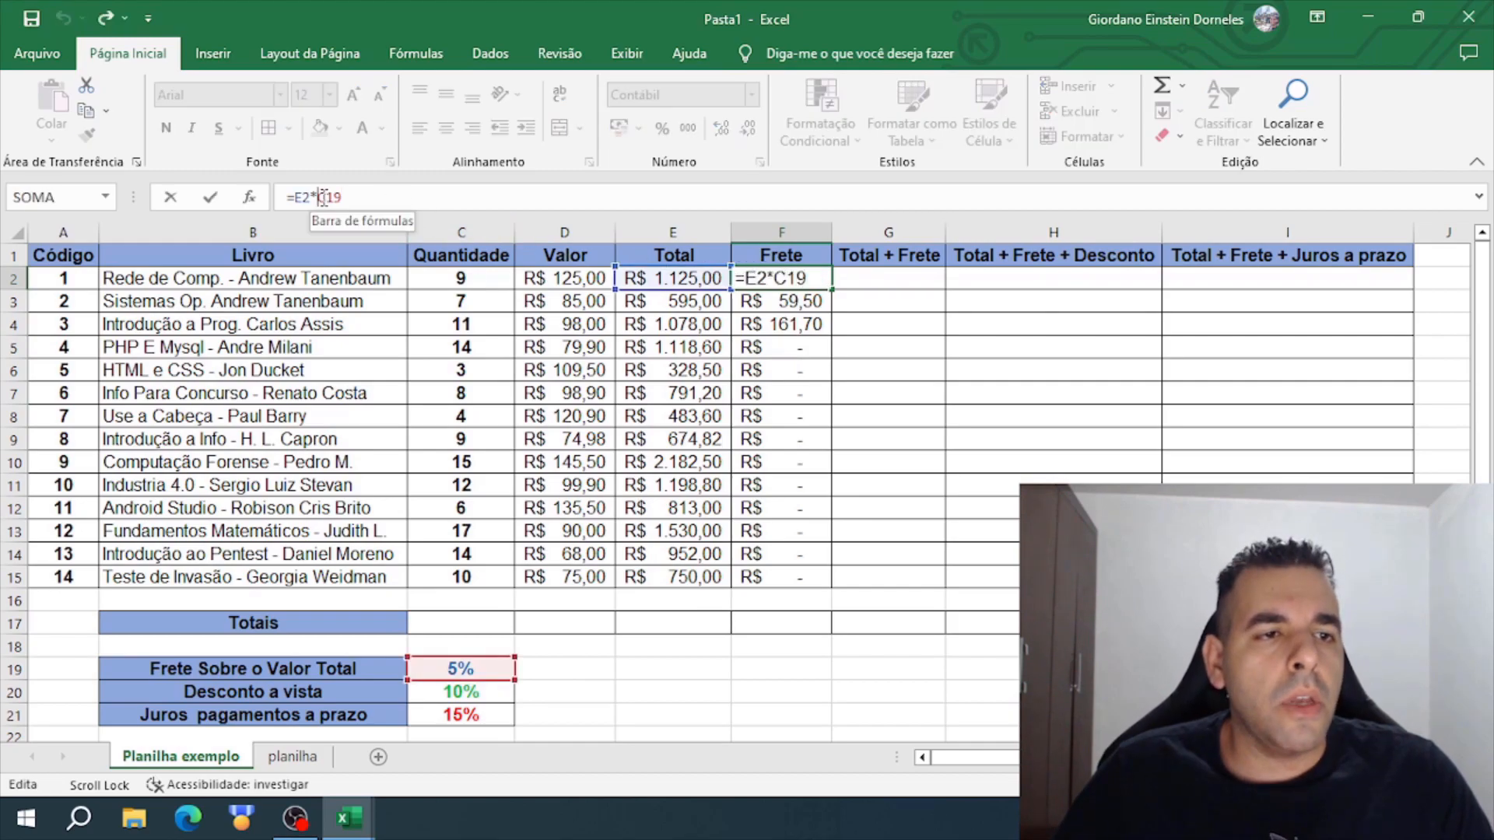
double_click(328, 196)
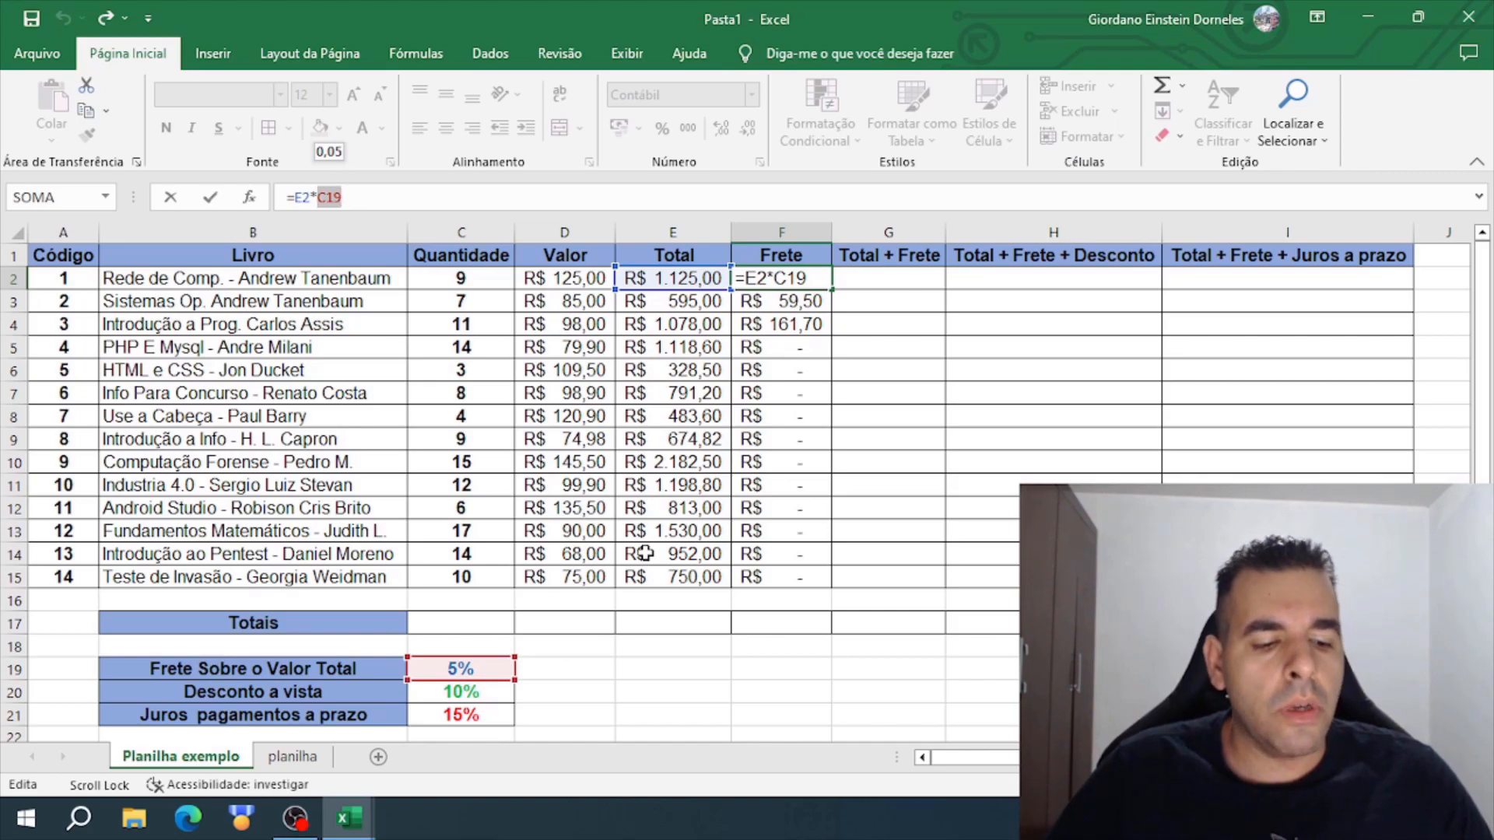
key("F4")
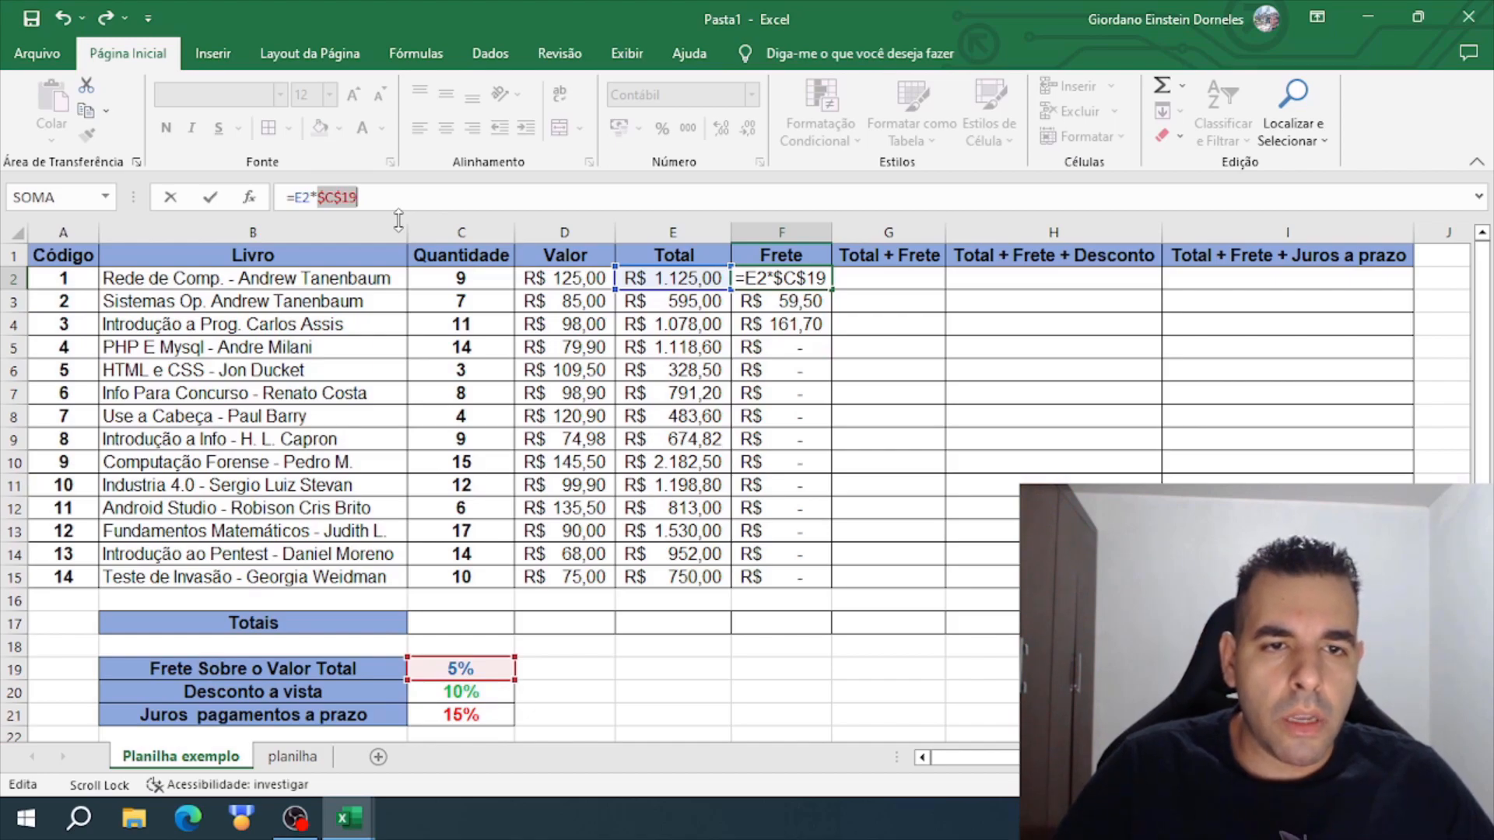
key("Return")
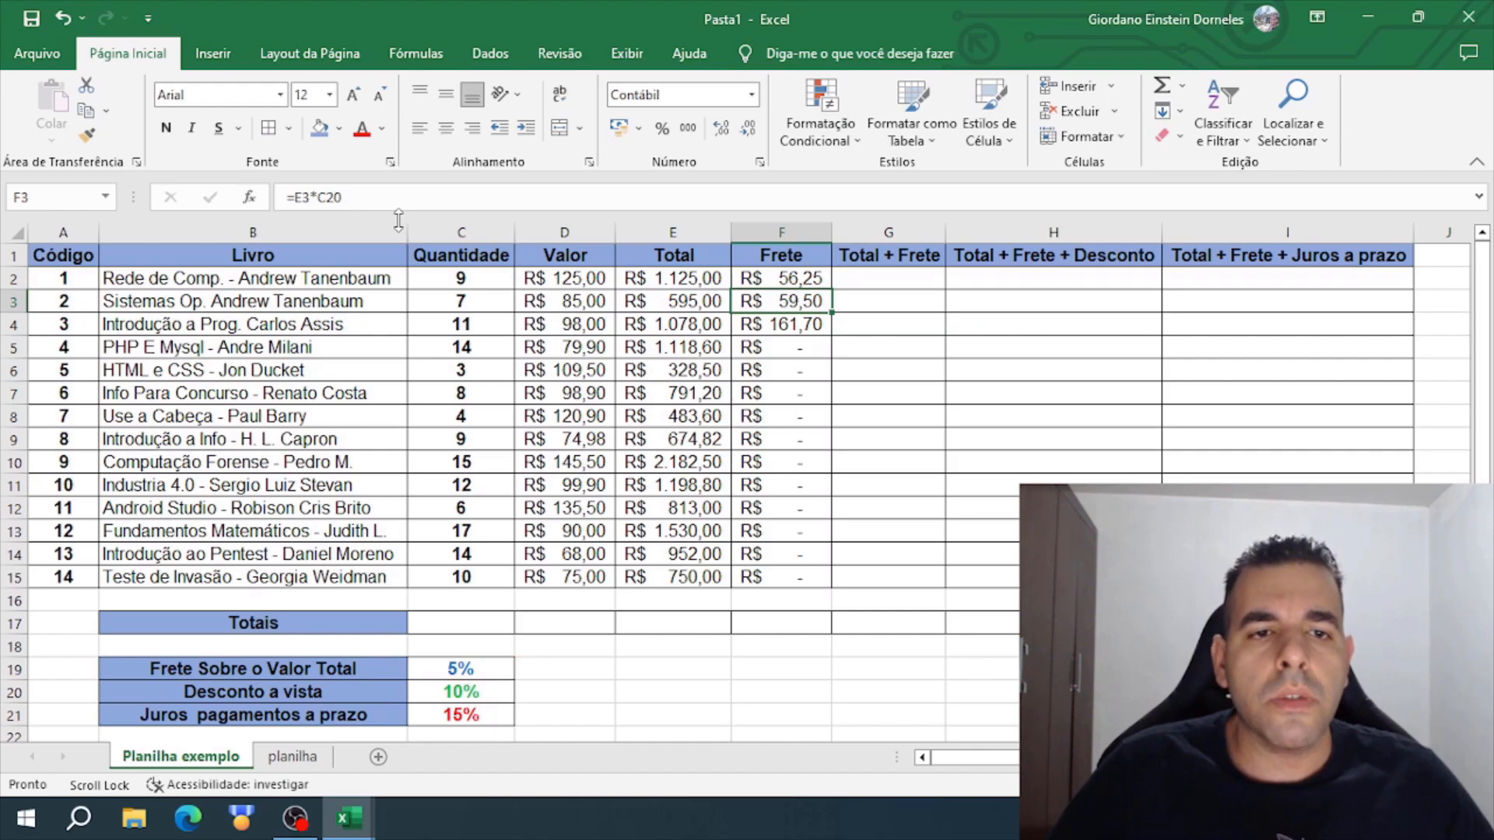
left_click(795, 279)
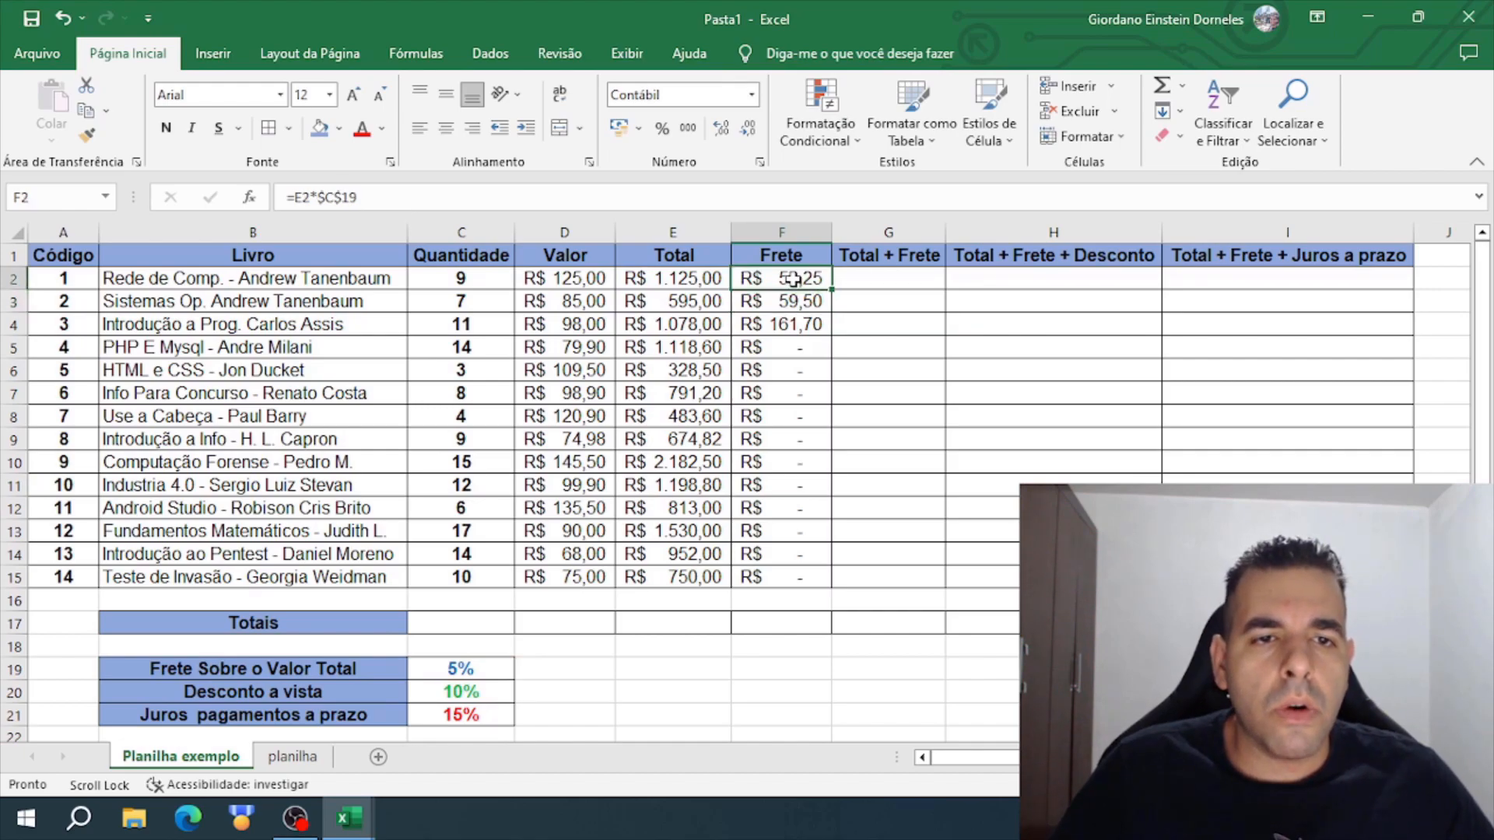
double_click(831, 291)
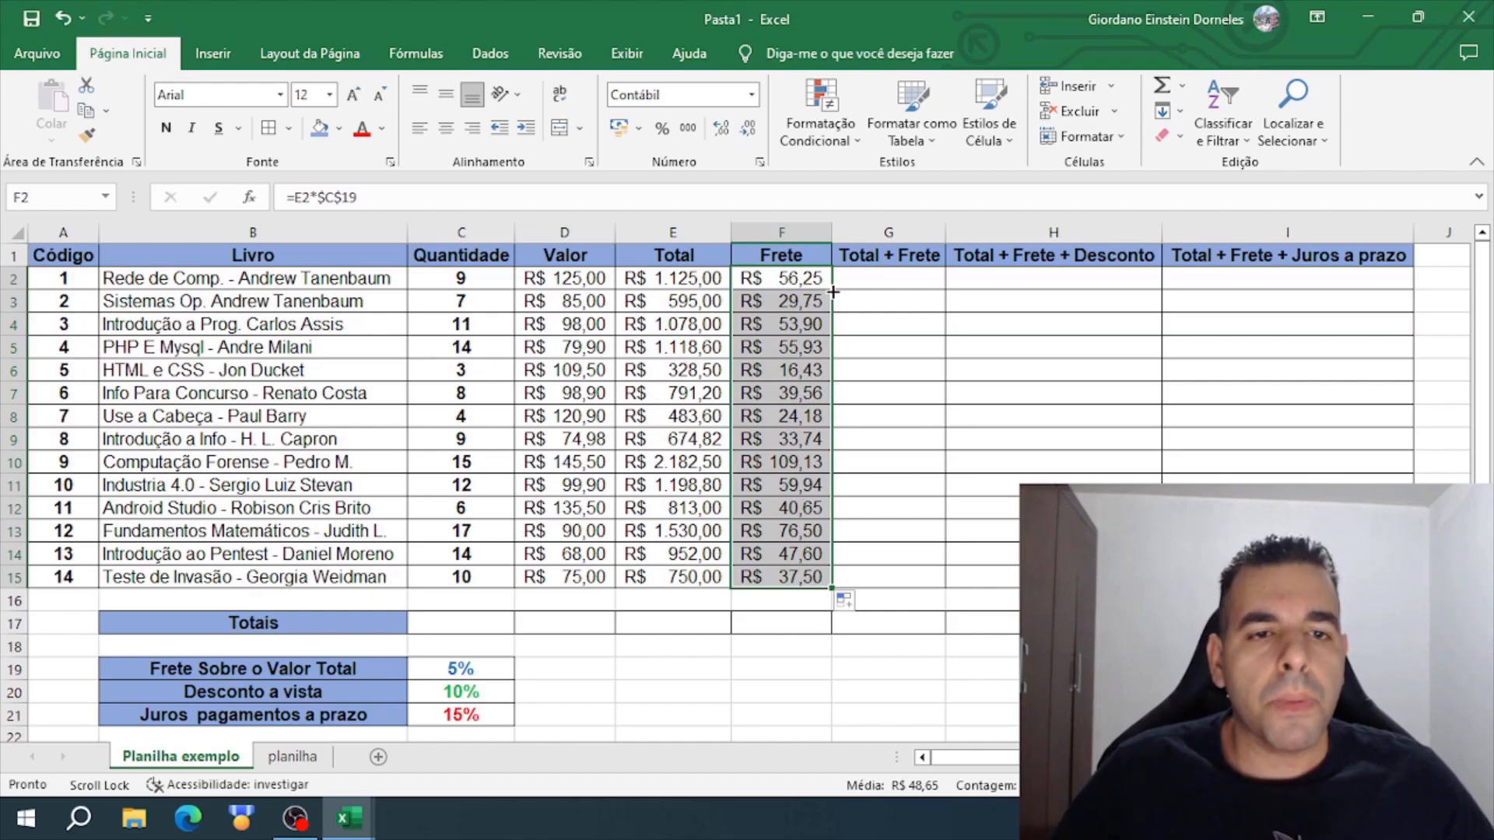
- Check the refilled Frete formulas throughout F2 to F15, comparing the Total cell and the freight rate cell each one references
left_click(790, 305)
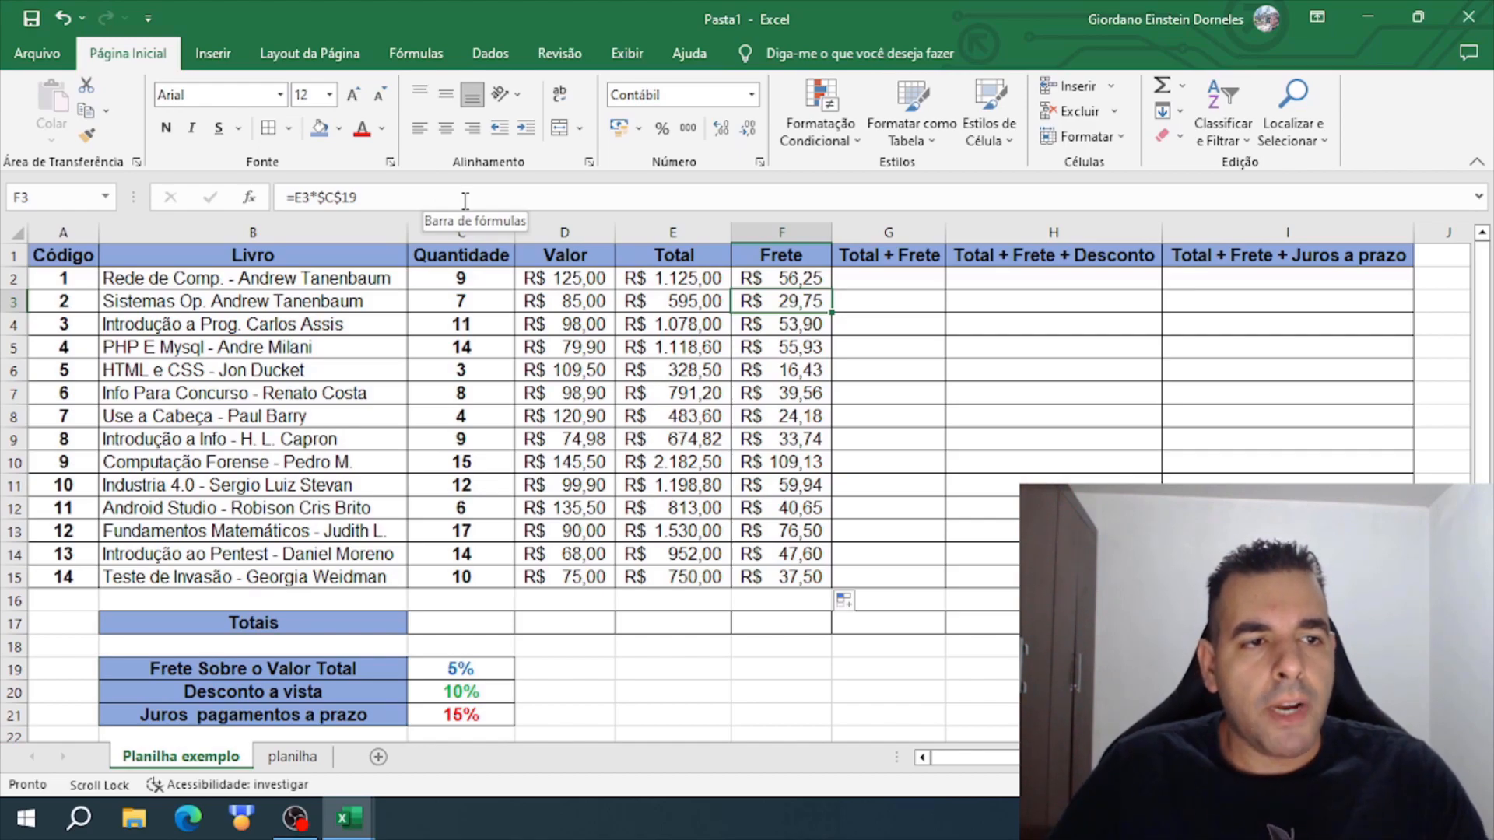
left_click(791, 350)
left_click(799, 390)
left_click(797, 439)
left_click(796, 486)
left_click(797, 528)
left_click(801, 572)
left_click(800, 459)
left_click(800, 399)
left_click(799, 365)
left_click(789, 318)
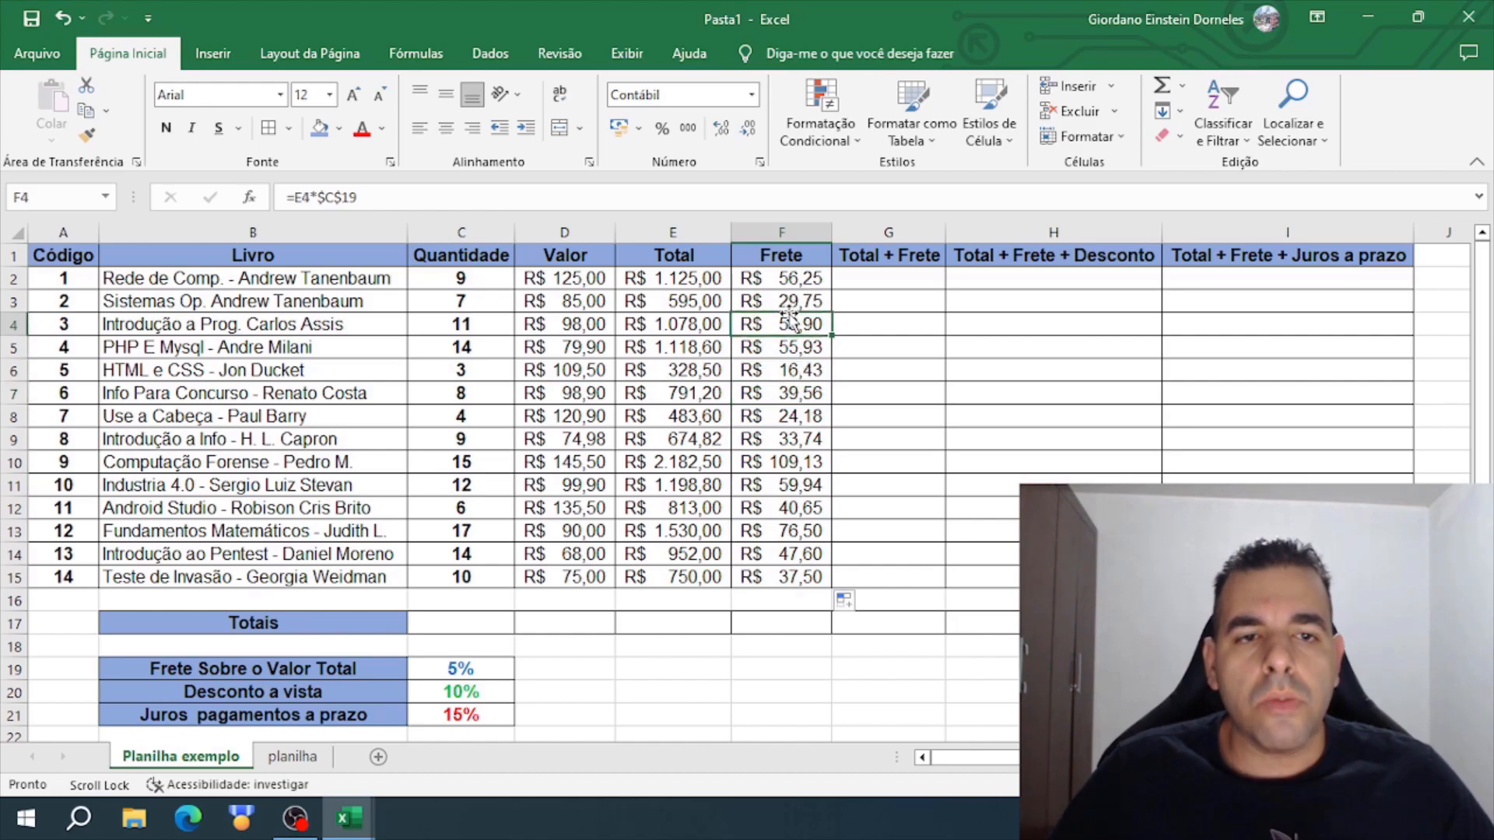
left_click(789, 278)
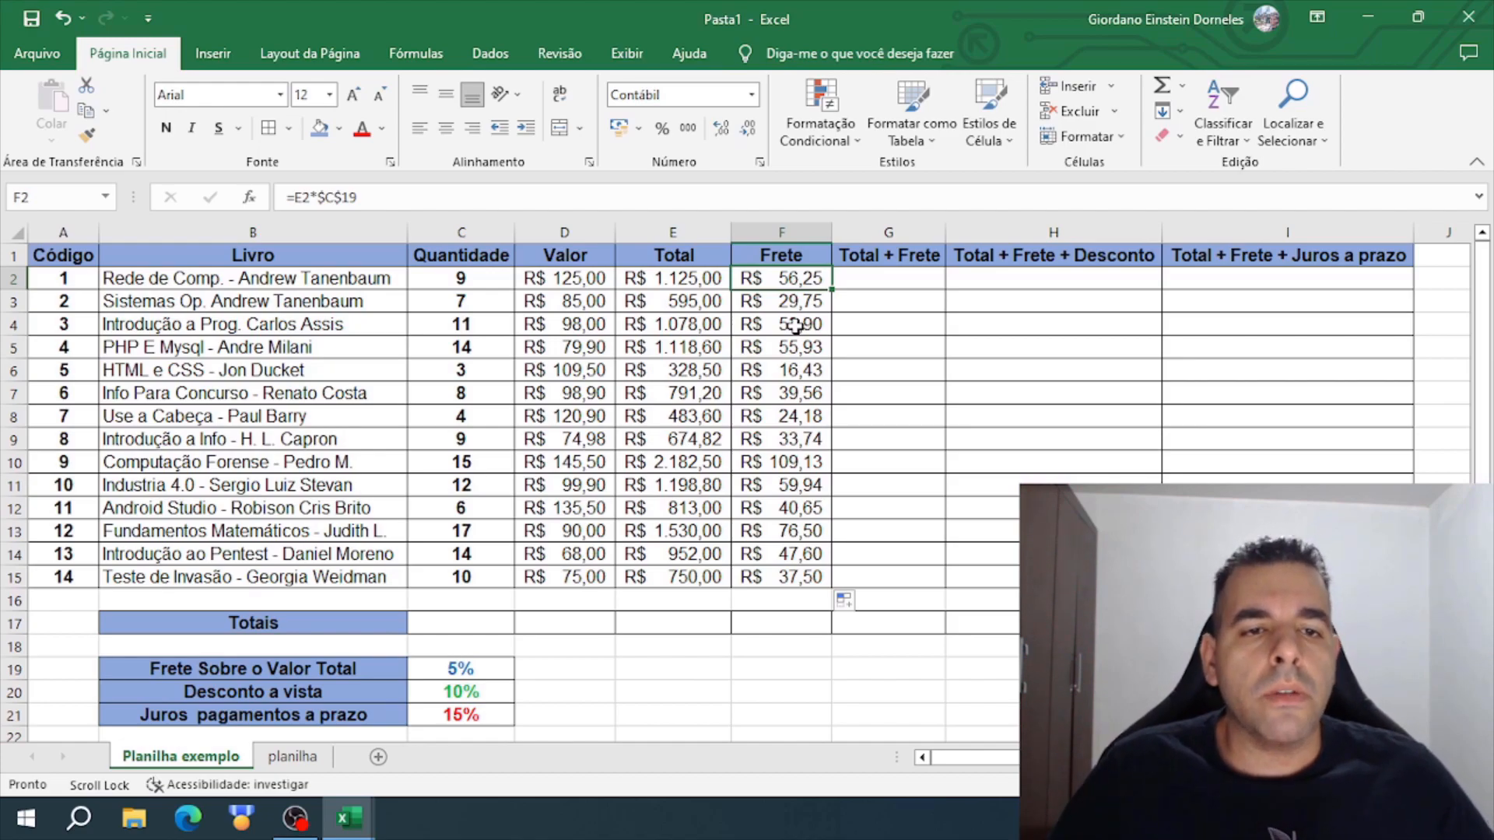
- Enter the formula =E2+F2 in G2 to add the first book's Total and Frete
left_click(892, 278)
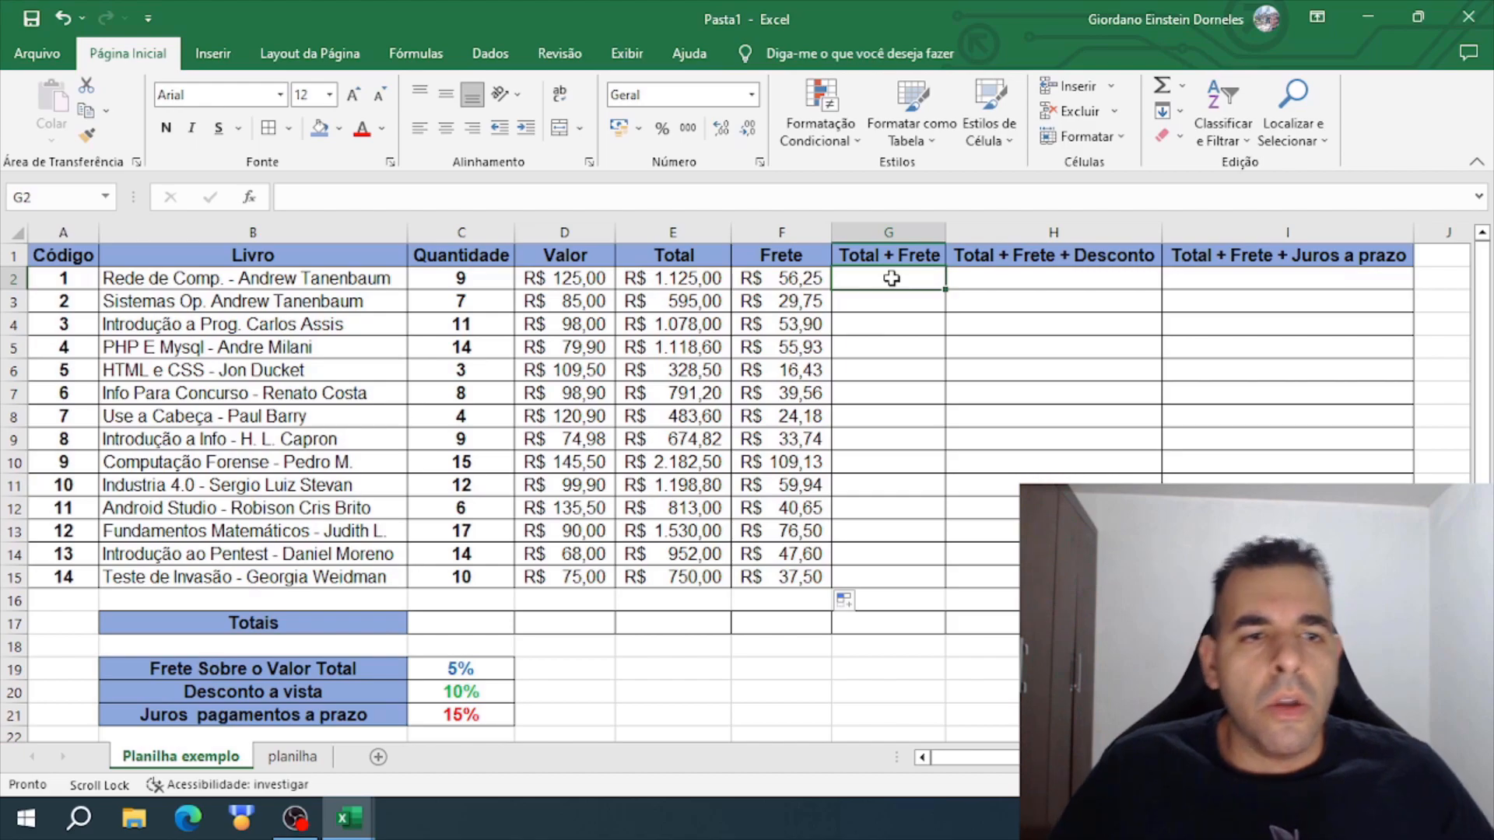
left_click(669, 277)
left_click(794, 278)
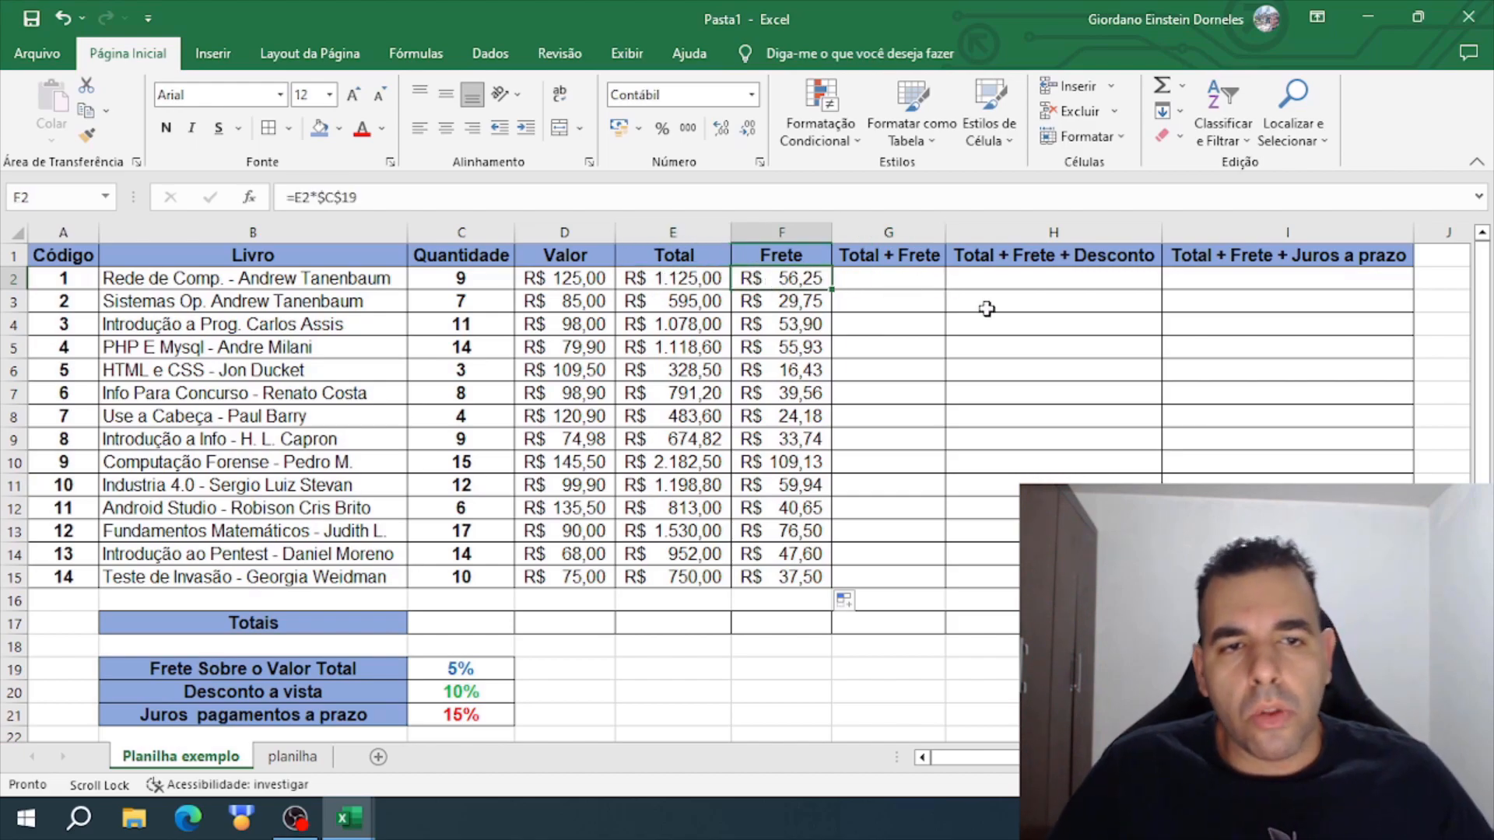
left_click(900, 281)
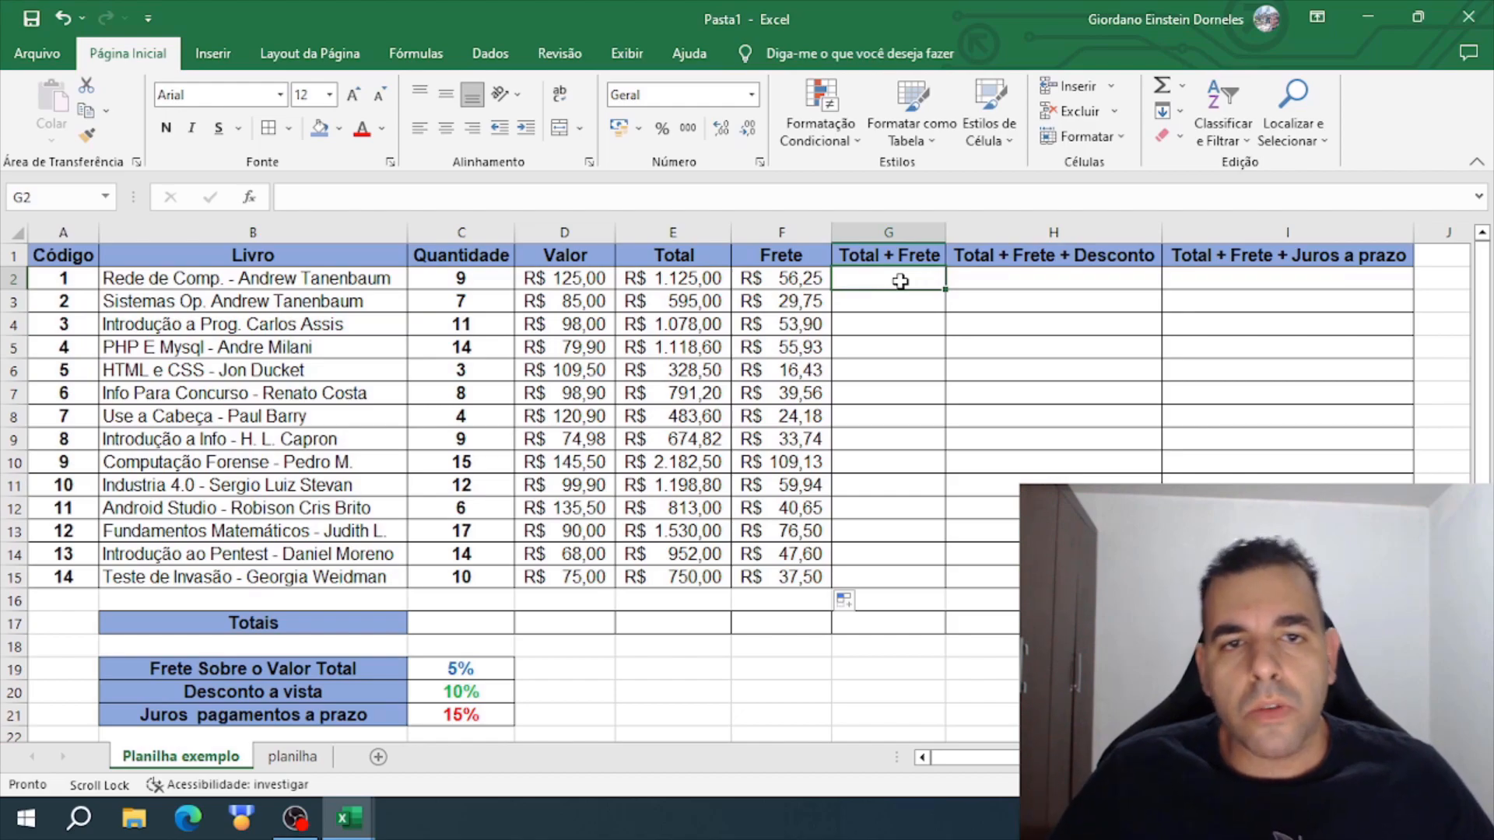
left_click(676, 278)
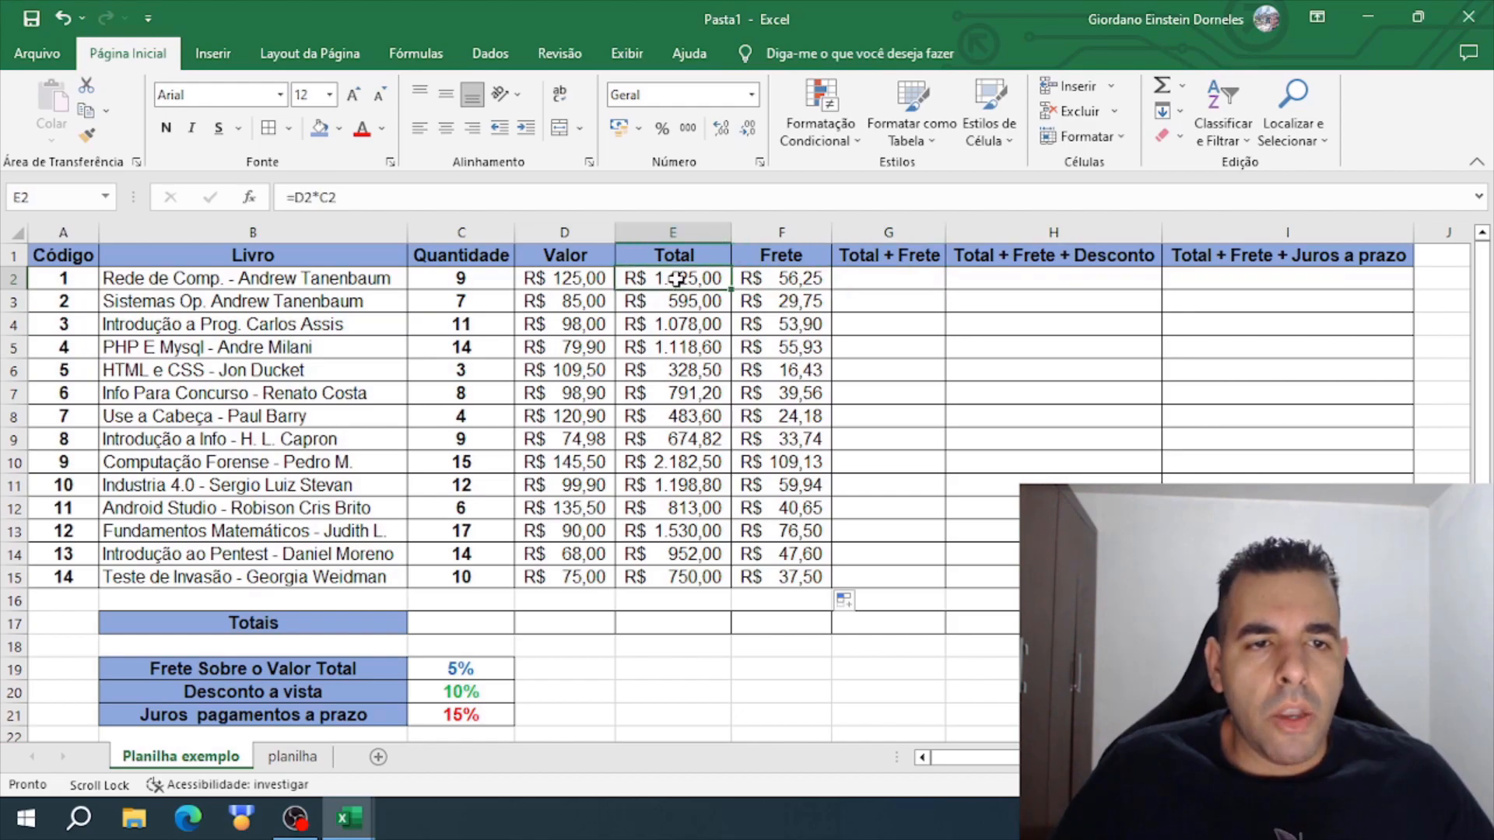
left_click(867, 278)
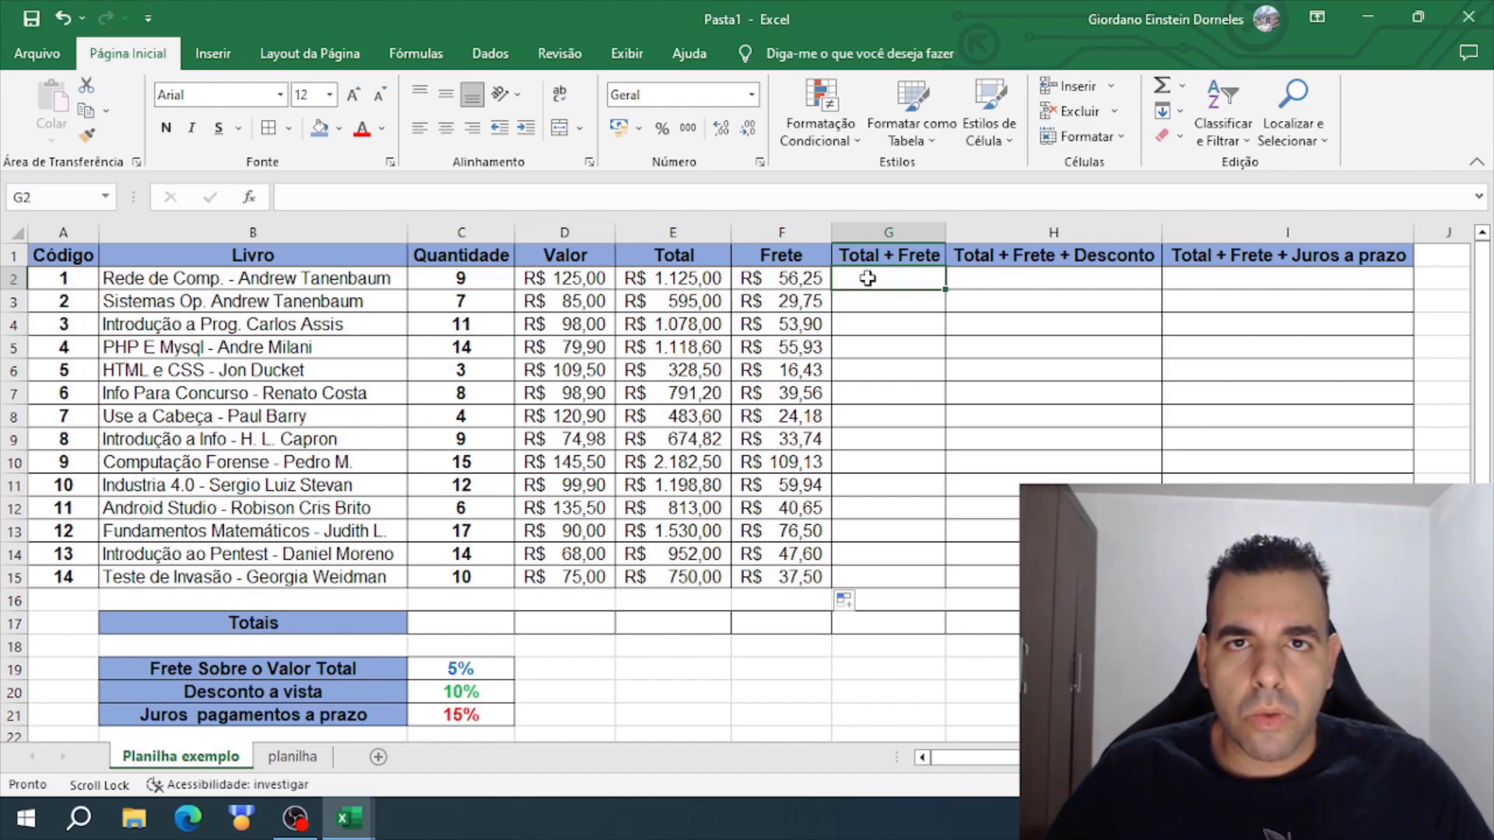
type("=")
left_click(705, 280)
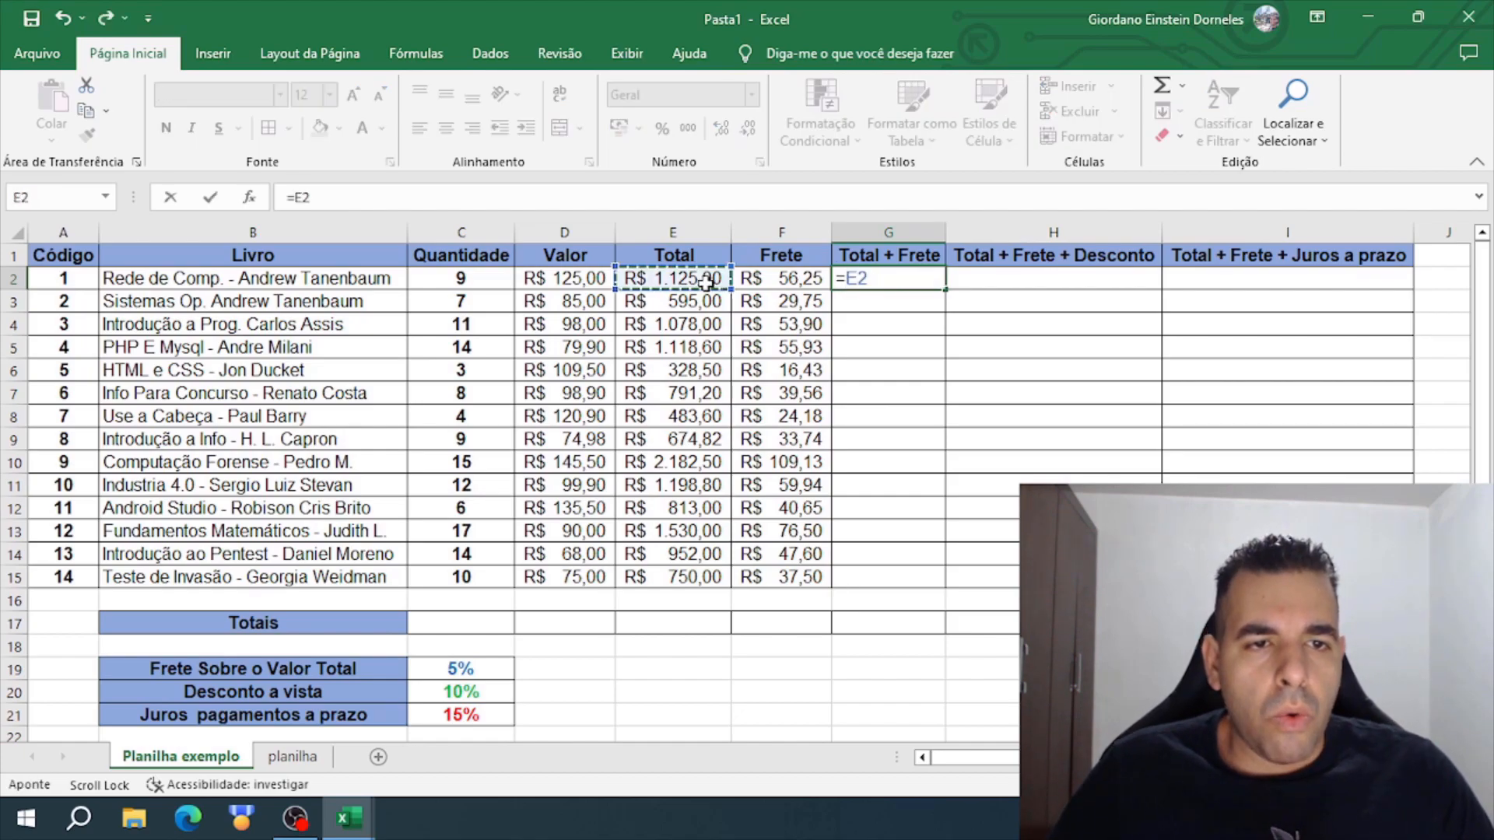
type("+")
left_click(770, 274)
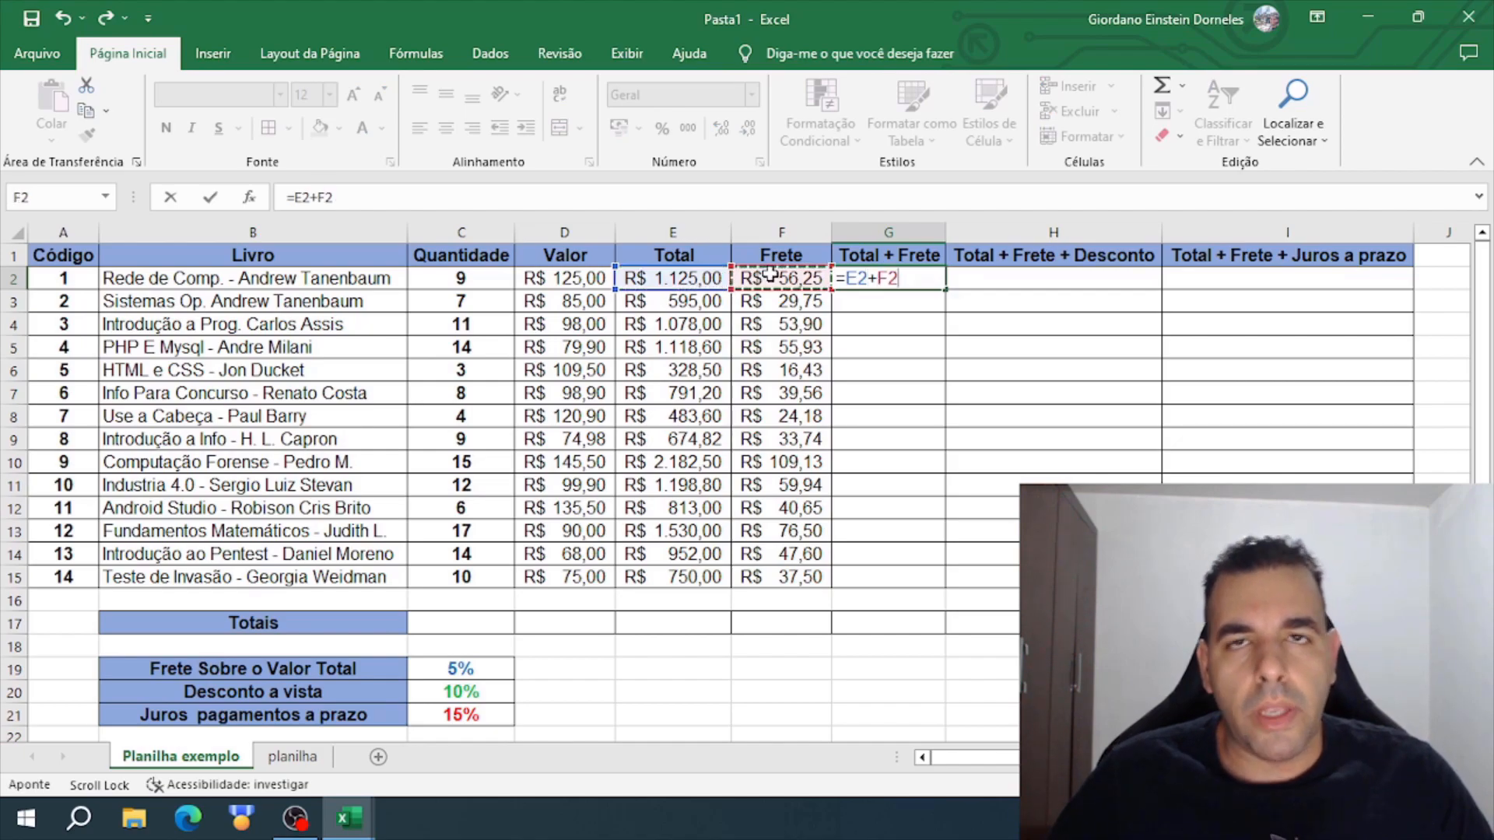
key("Return")
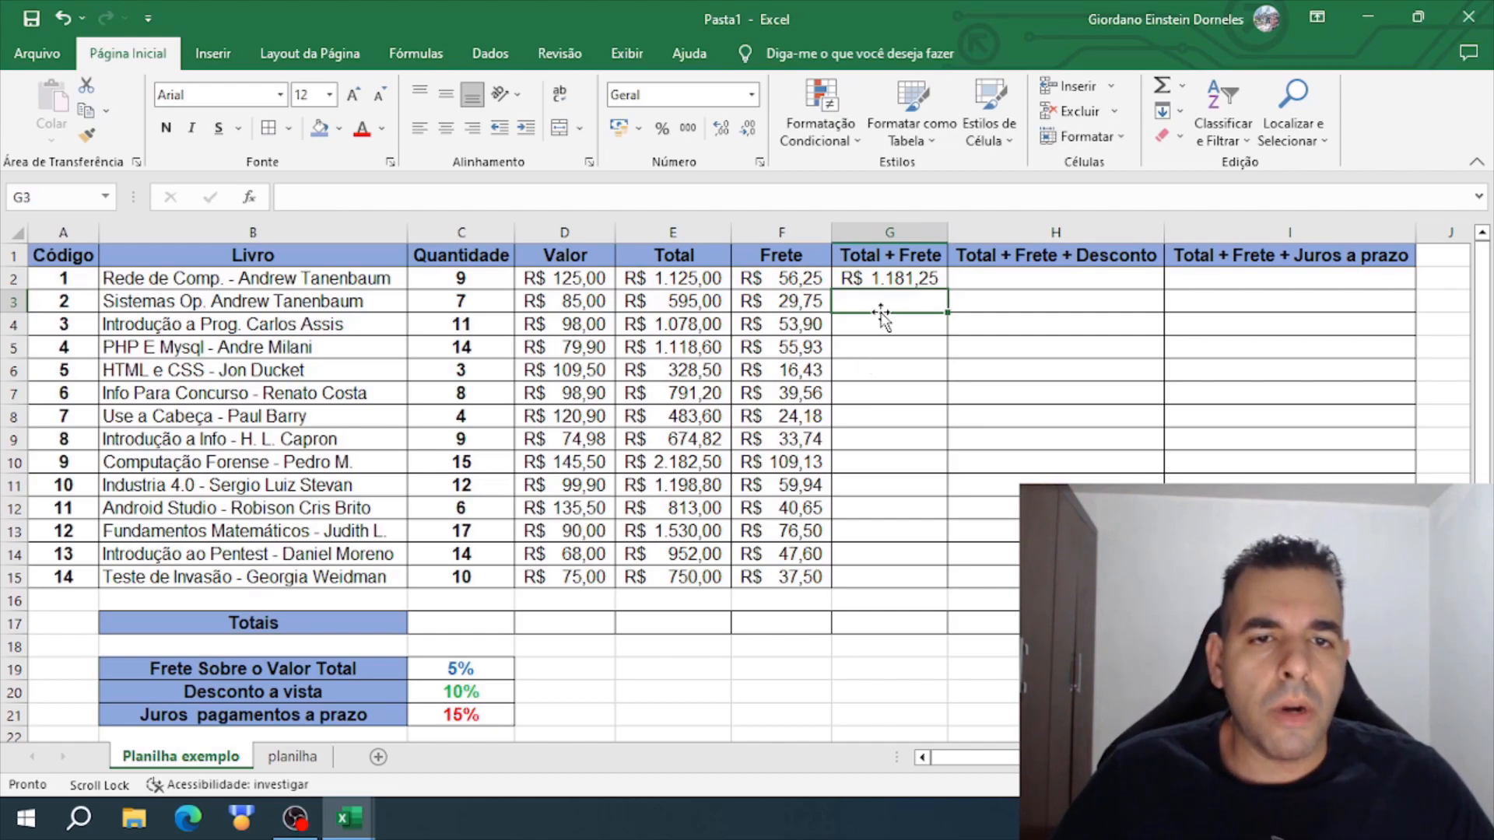
- Replace the formula in G2 with =SOMA(E2;F2) to add Total and Frete using the sum function
left_click(887, 280)
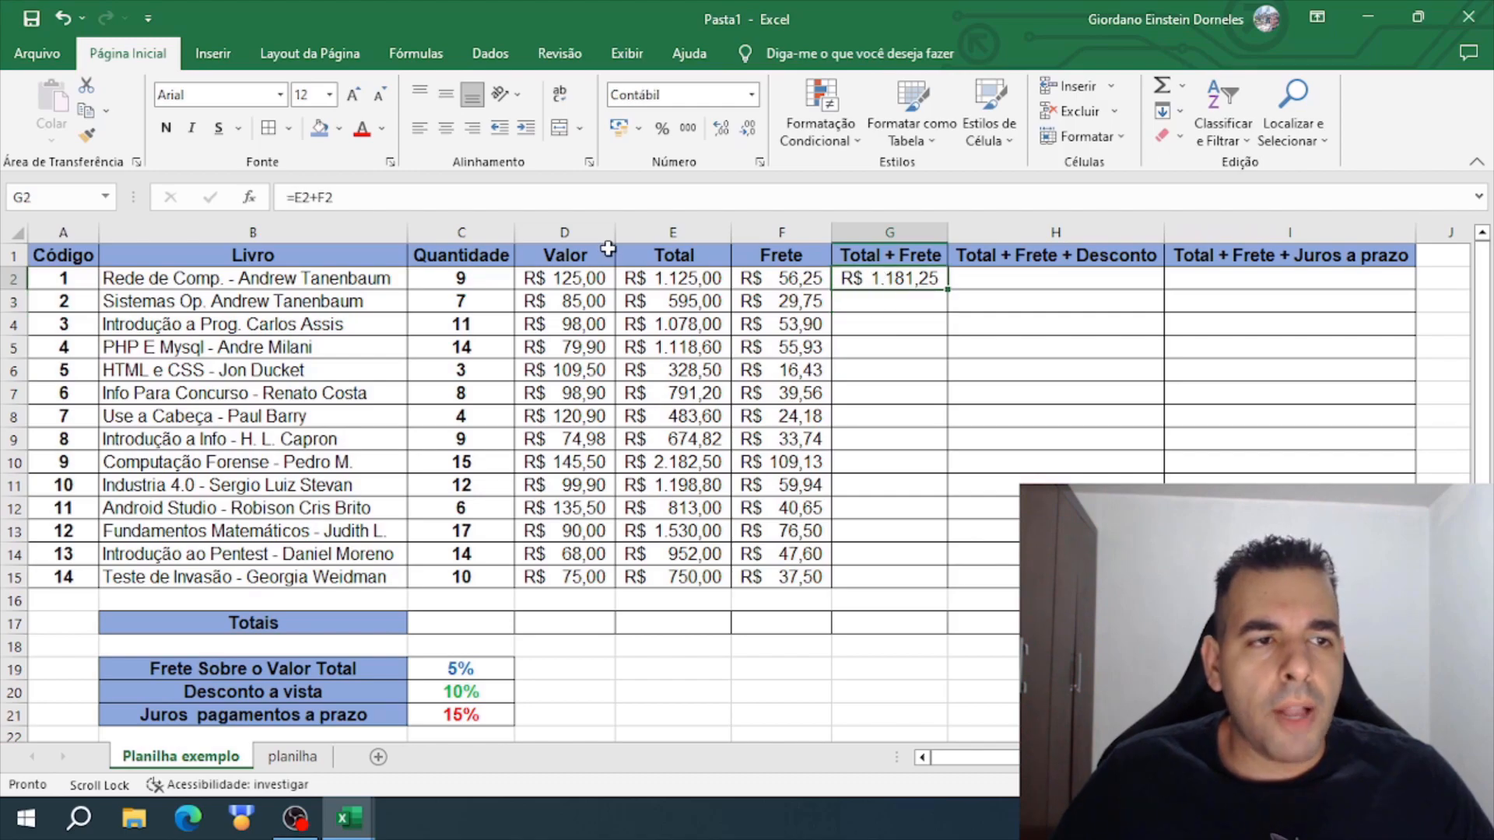
double_click(881, 277)
key("BackSpace")
key("BackSpace")
key("BackSpace")
key("BackSpace")
key("BackSpace")
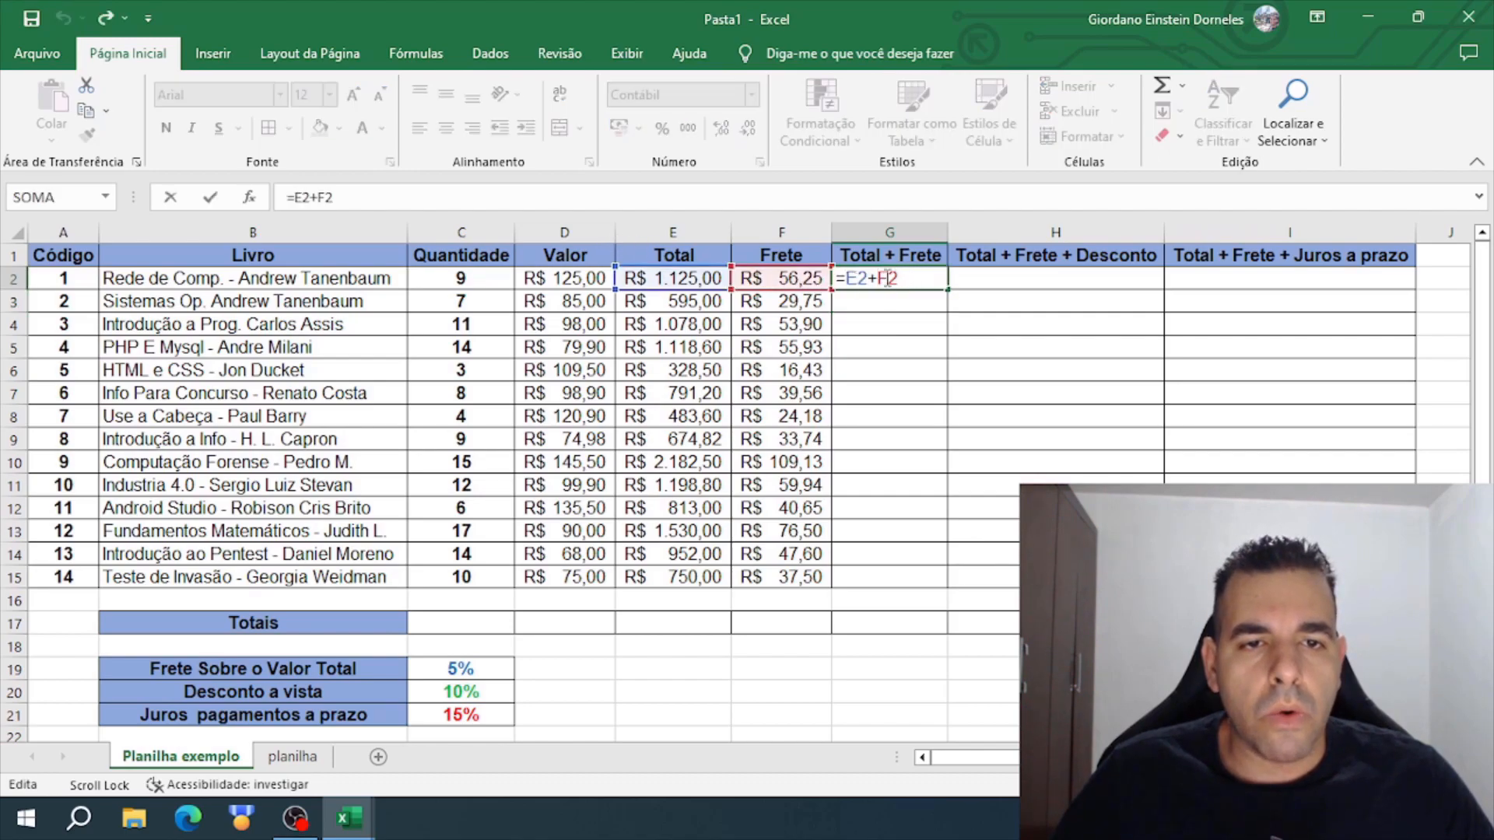
type("soma")
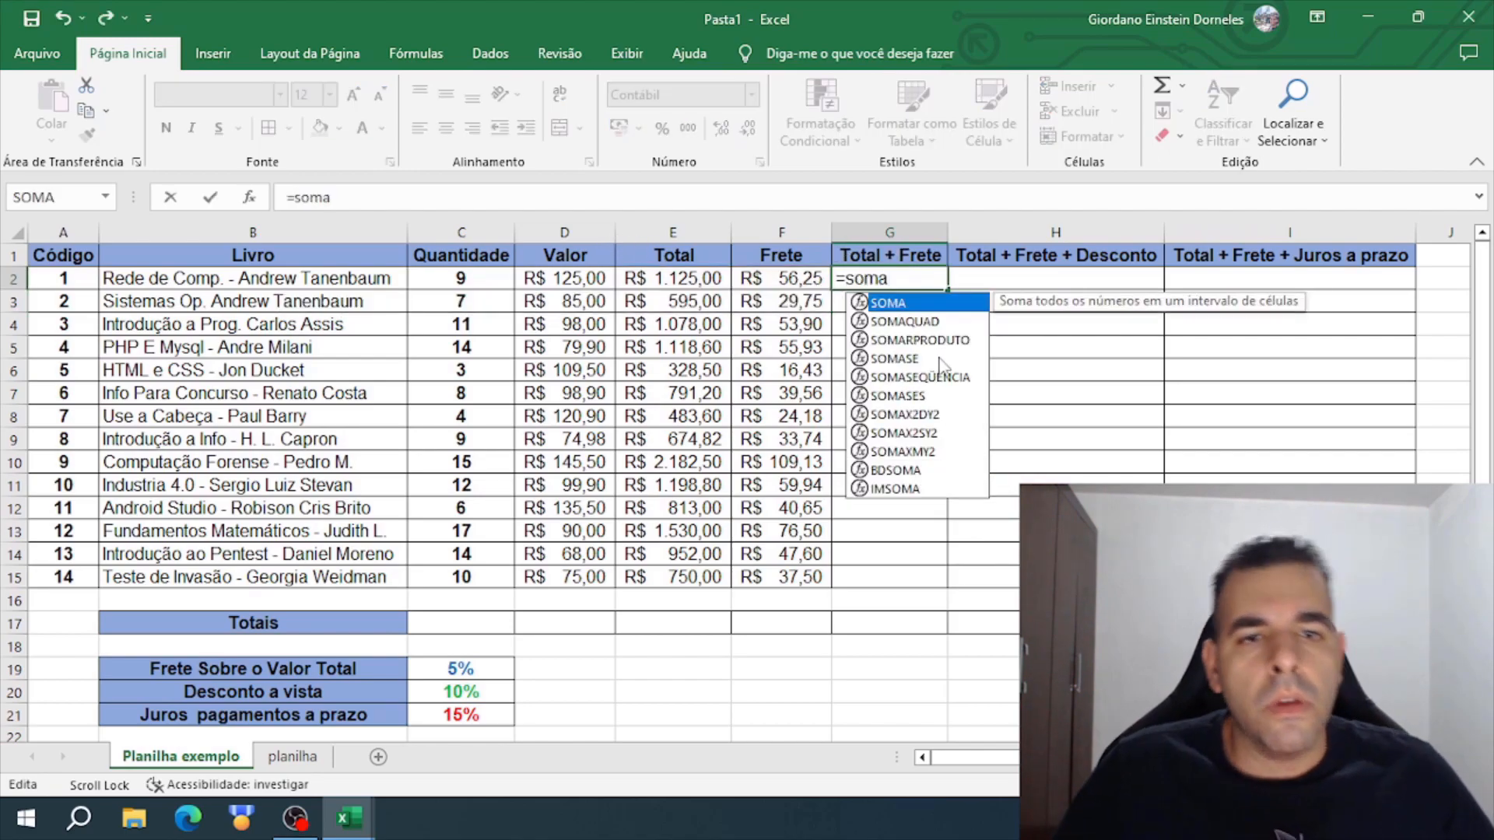
double_click(929, 304)
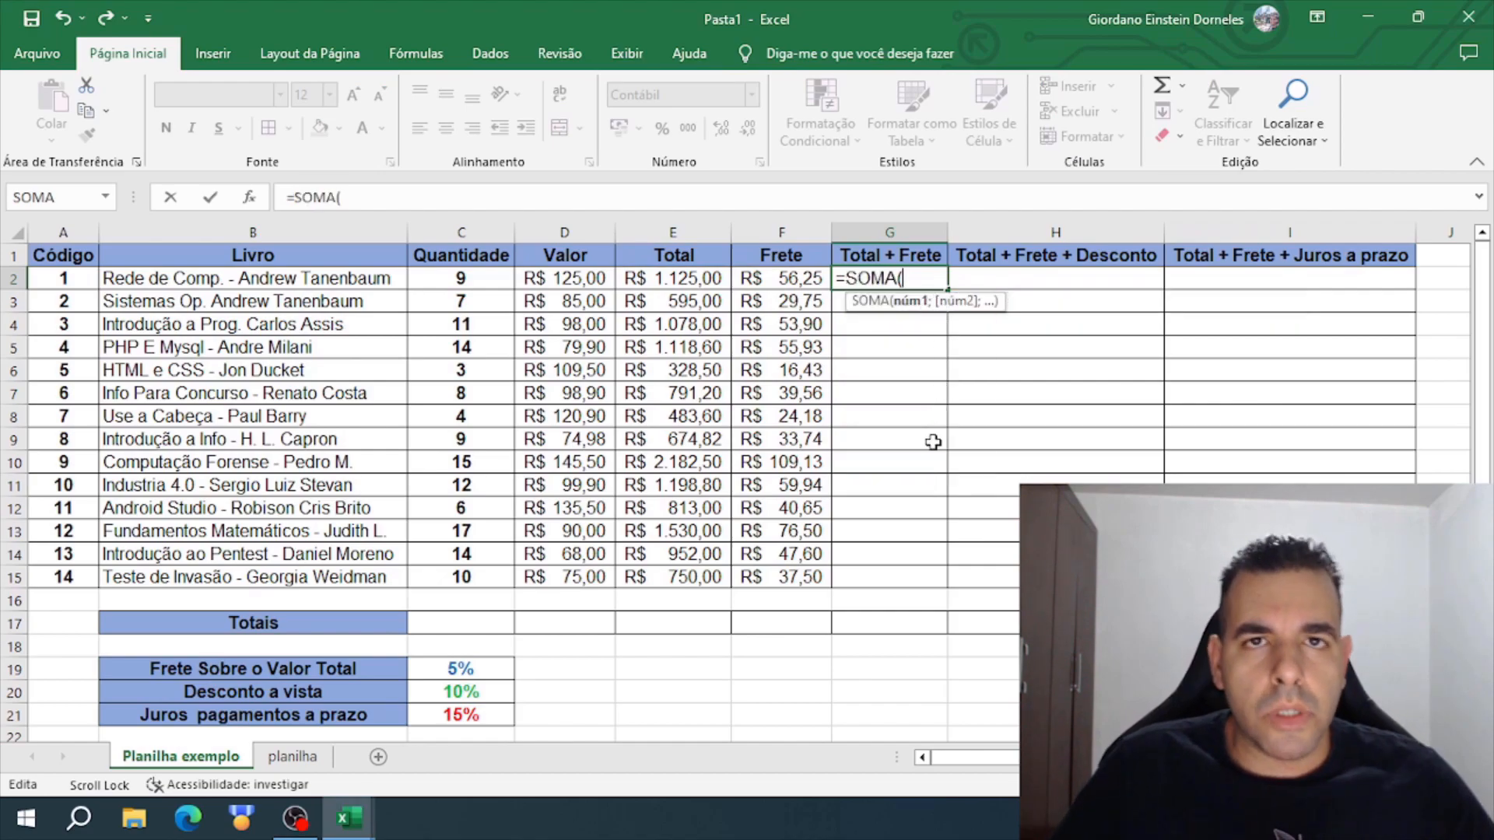
left_click(702, 272)
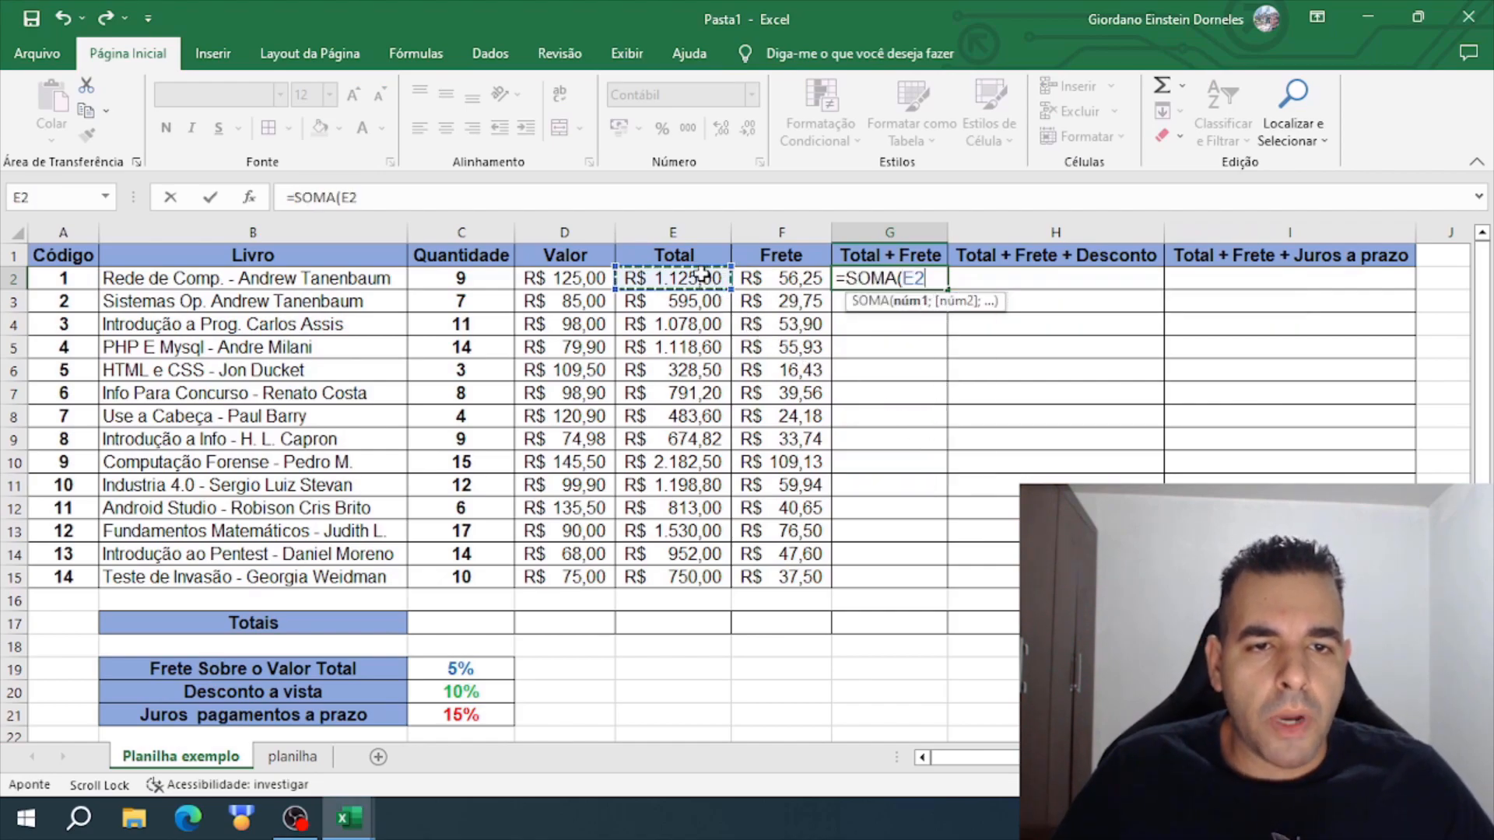
type(";")
left_click(810, 281)
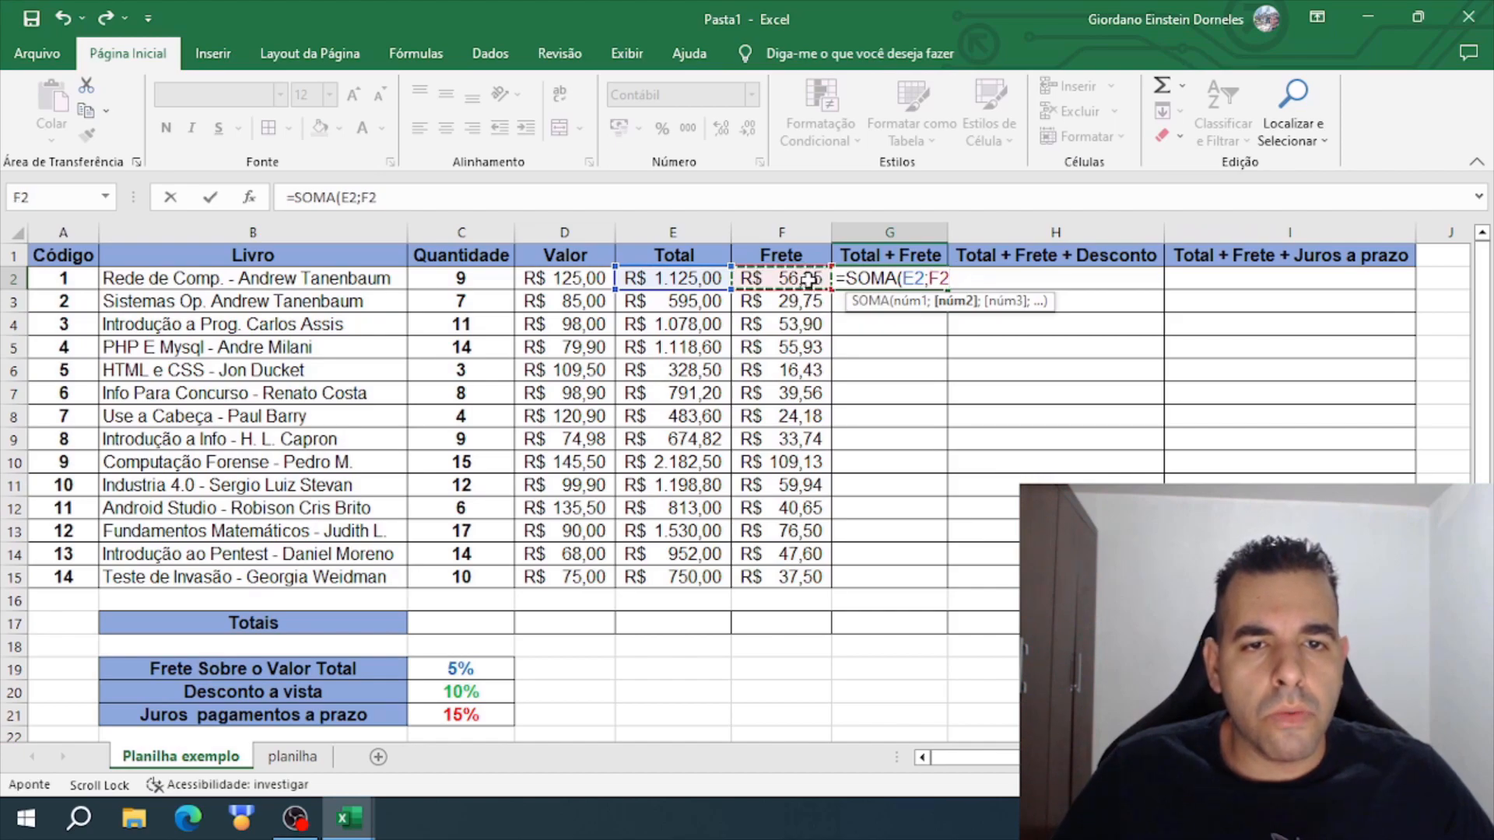
key("Return")
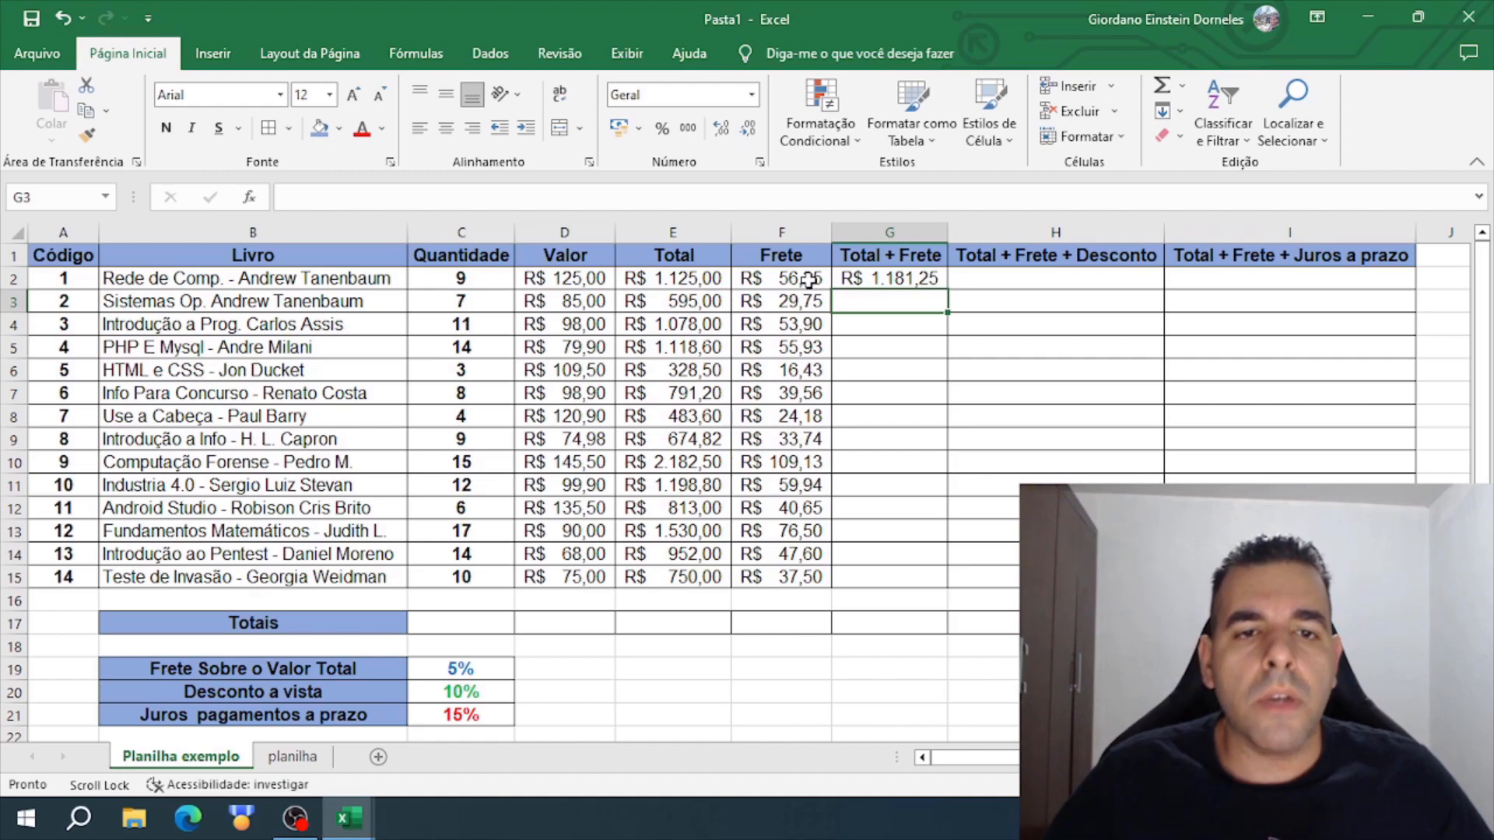
- Replace the formula in G2 with =SOMA(E2:F2) to add the first book's Total and Frete as a range
left_click(928, 278)
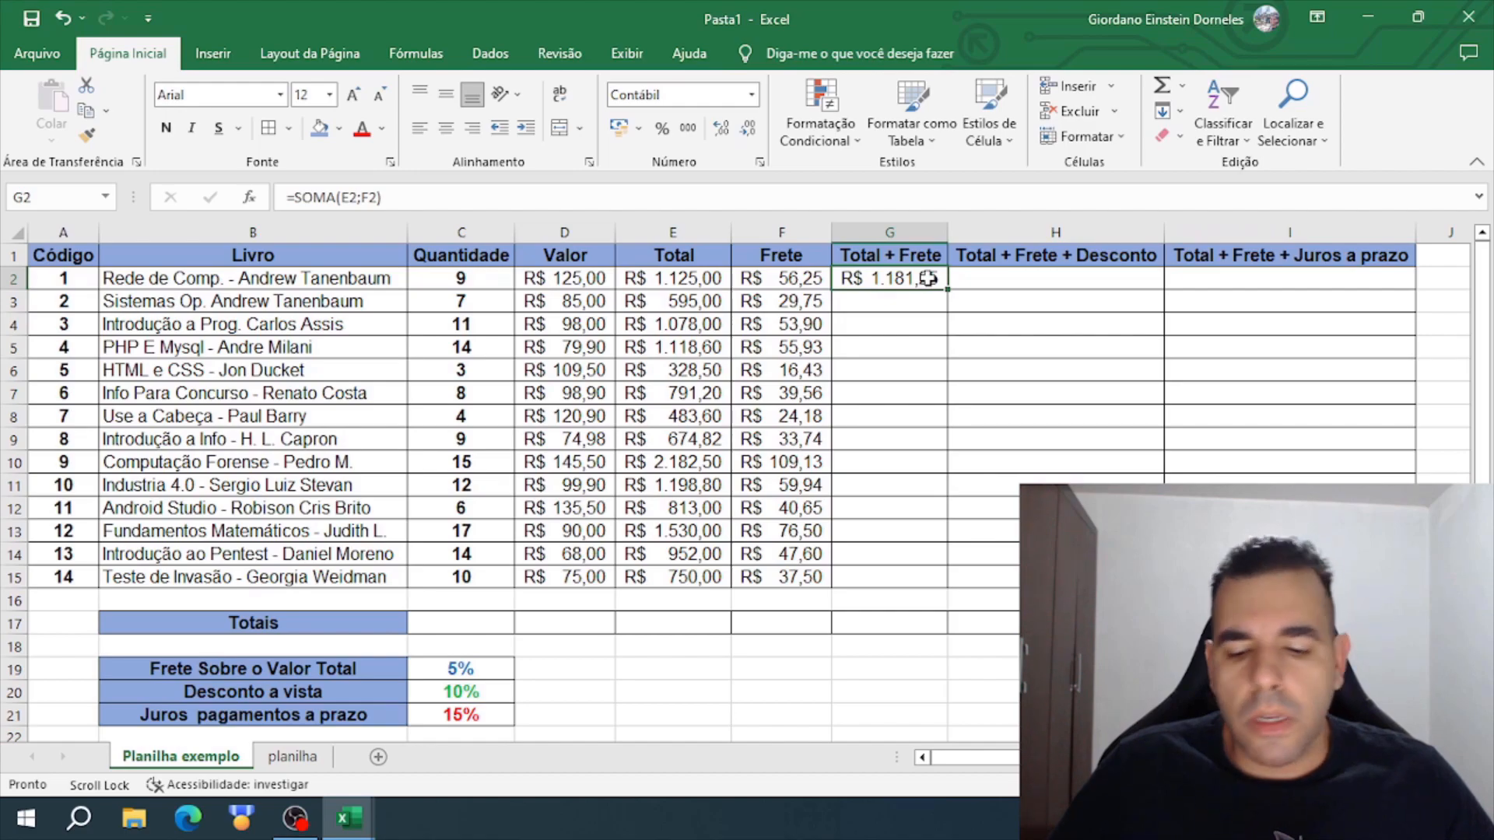
key("Delete")
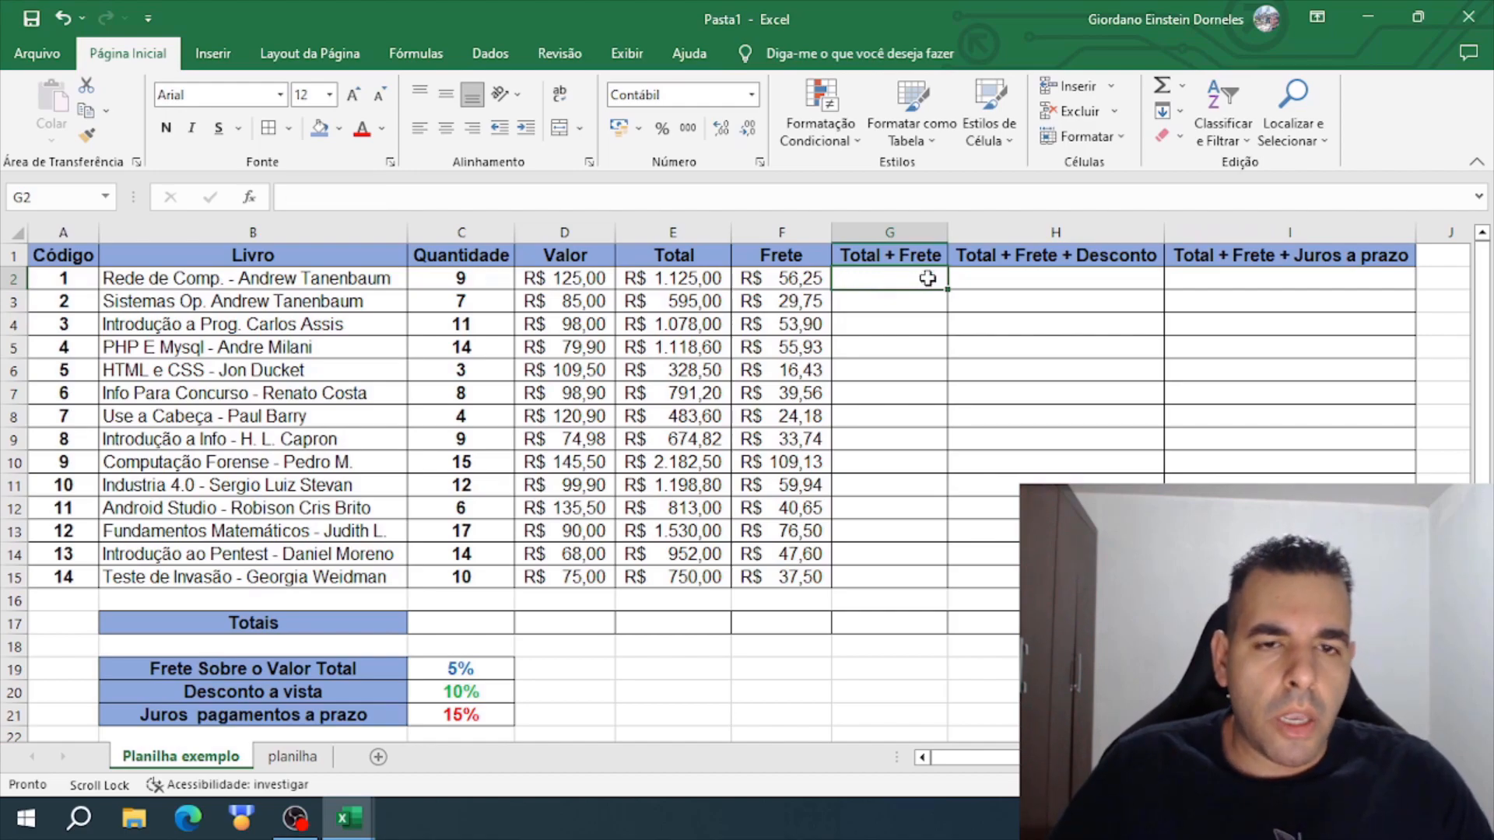
type("=SOMA(")
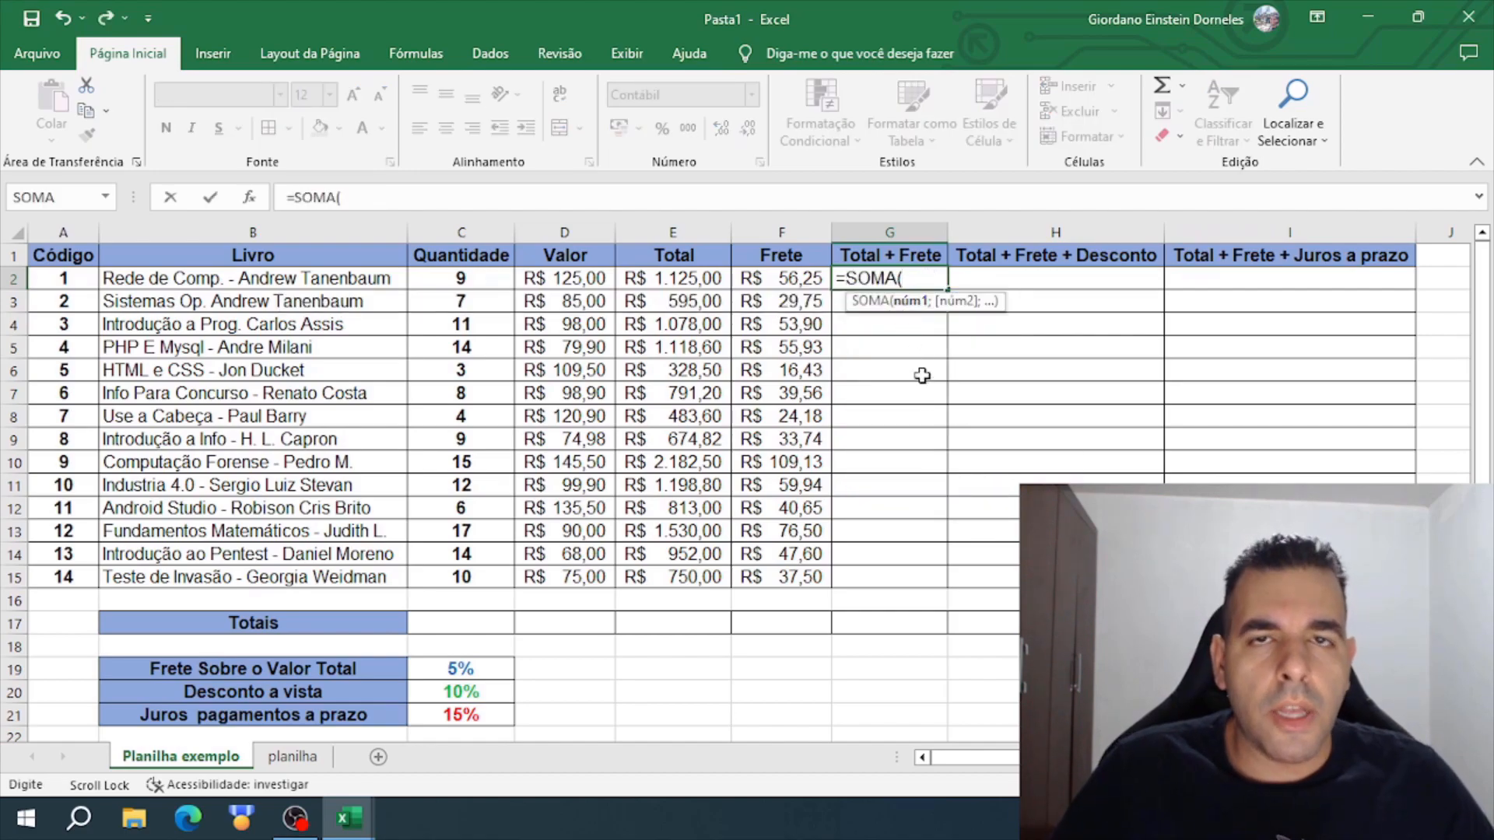
left_click(687, 278)
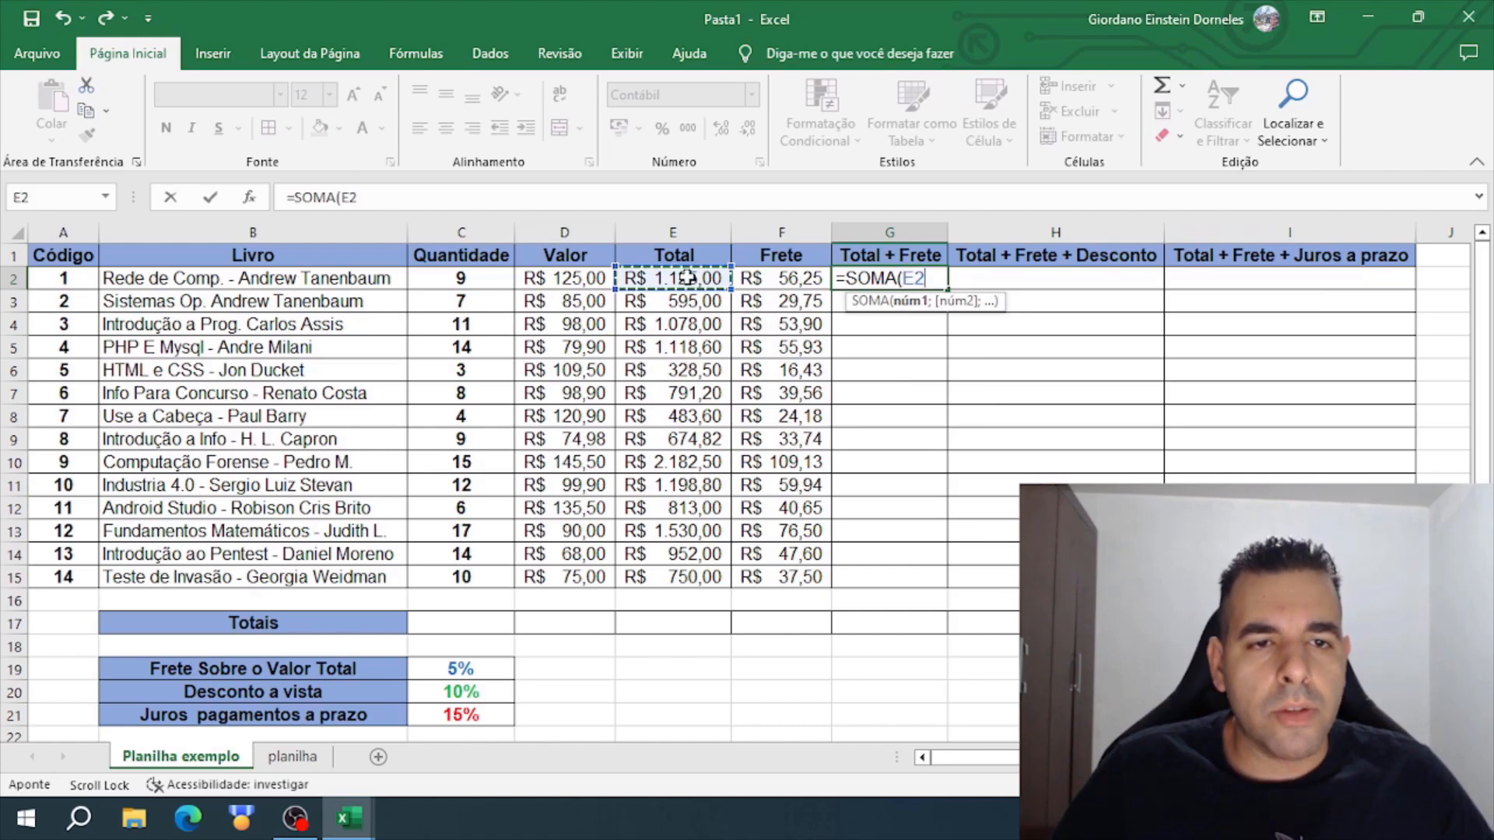
left_click_drag(687, 278, 769, 282)
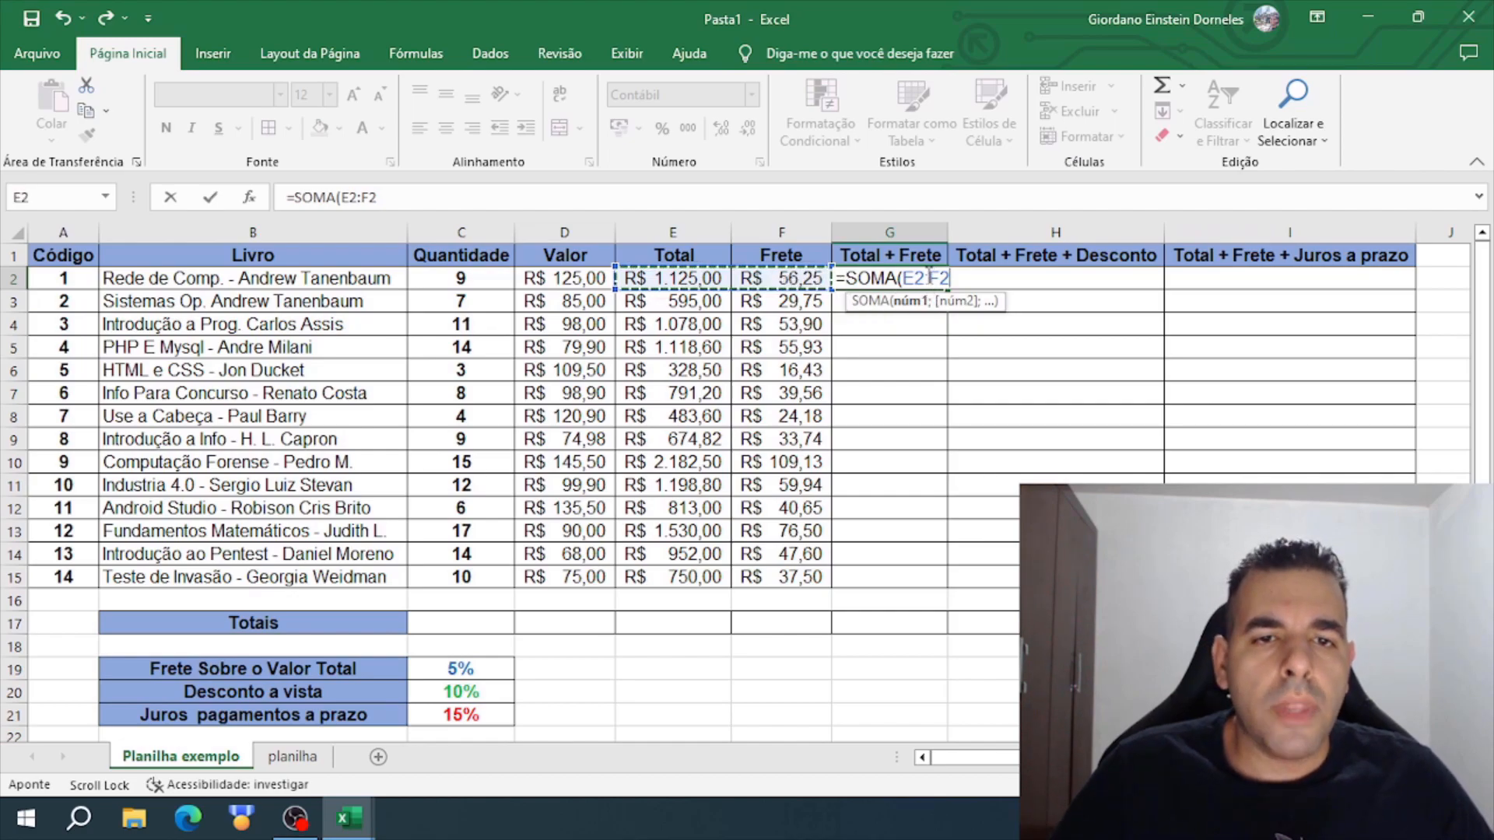
key("BackSpace")
key("BackSpace")
key("BackSpace")
key("BackSpace")
key("BackSpace")
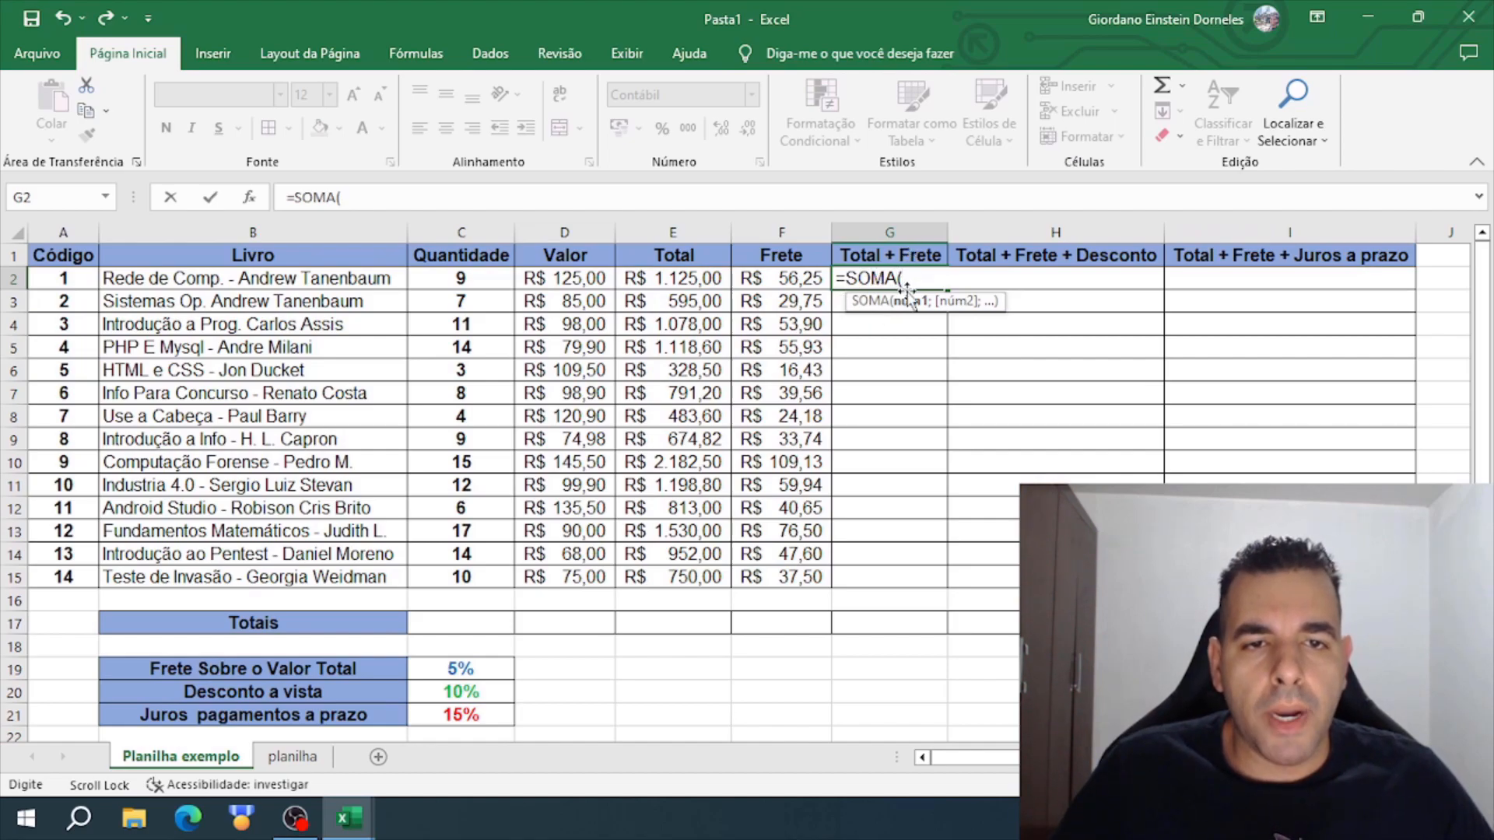
left_click(680, 280)
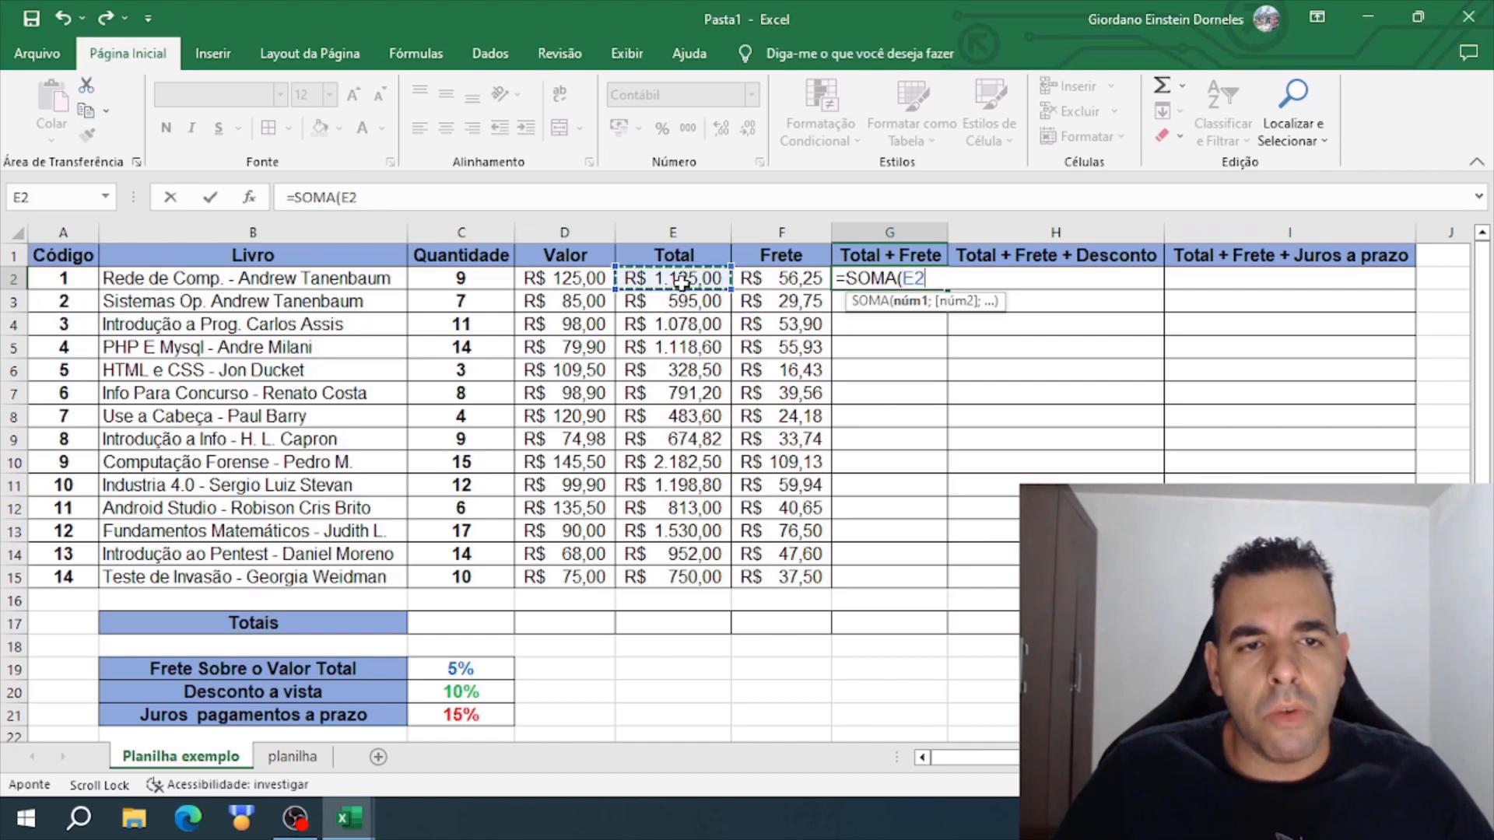
left_click_drag(725, 280, 757, 280)
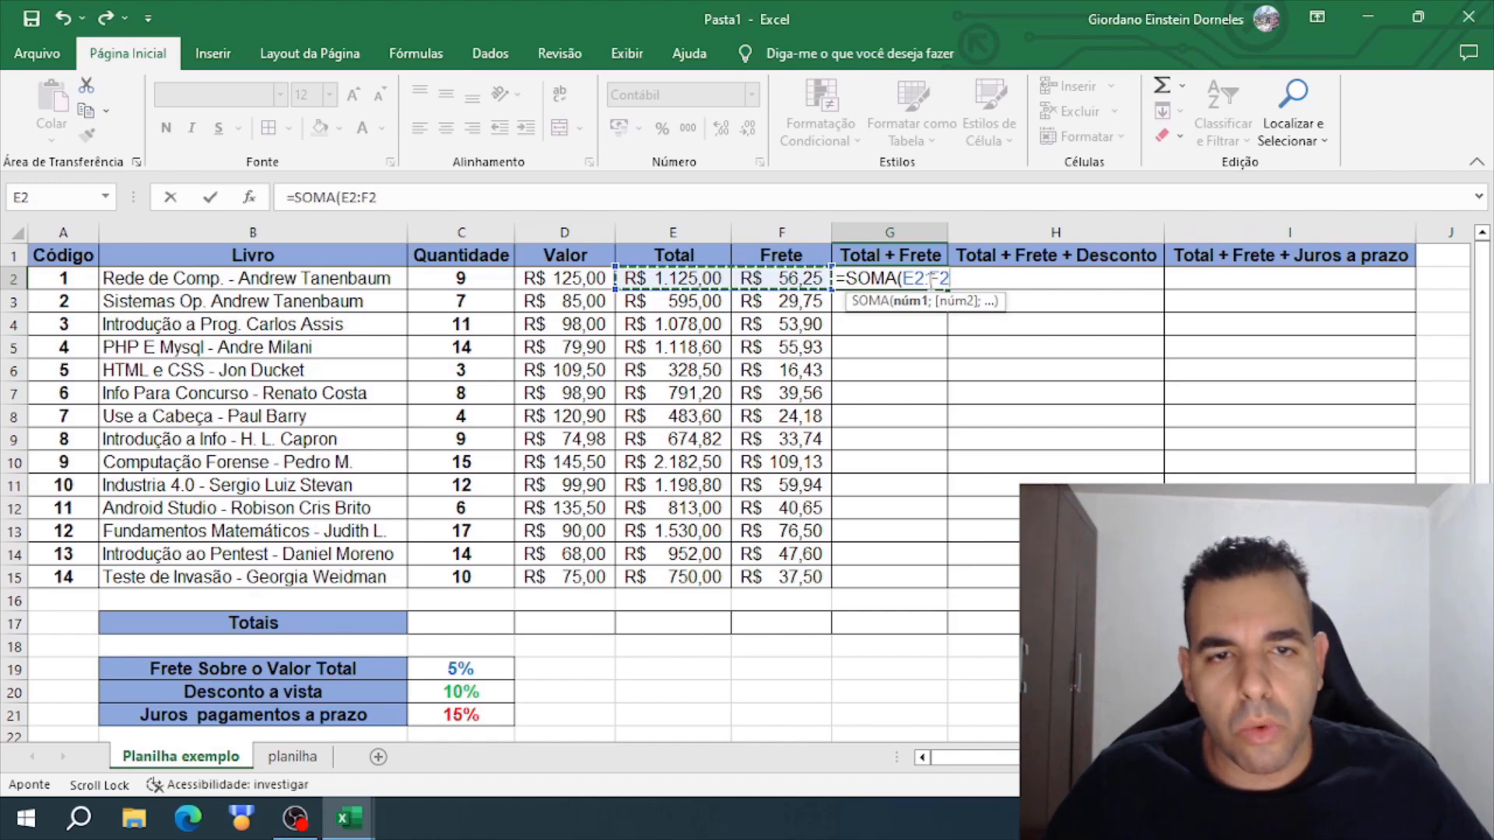
key("Return")
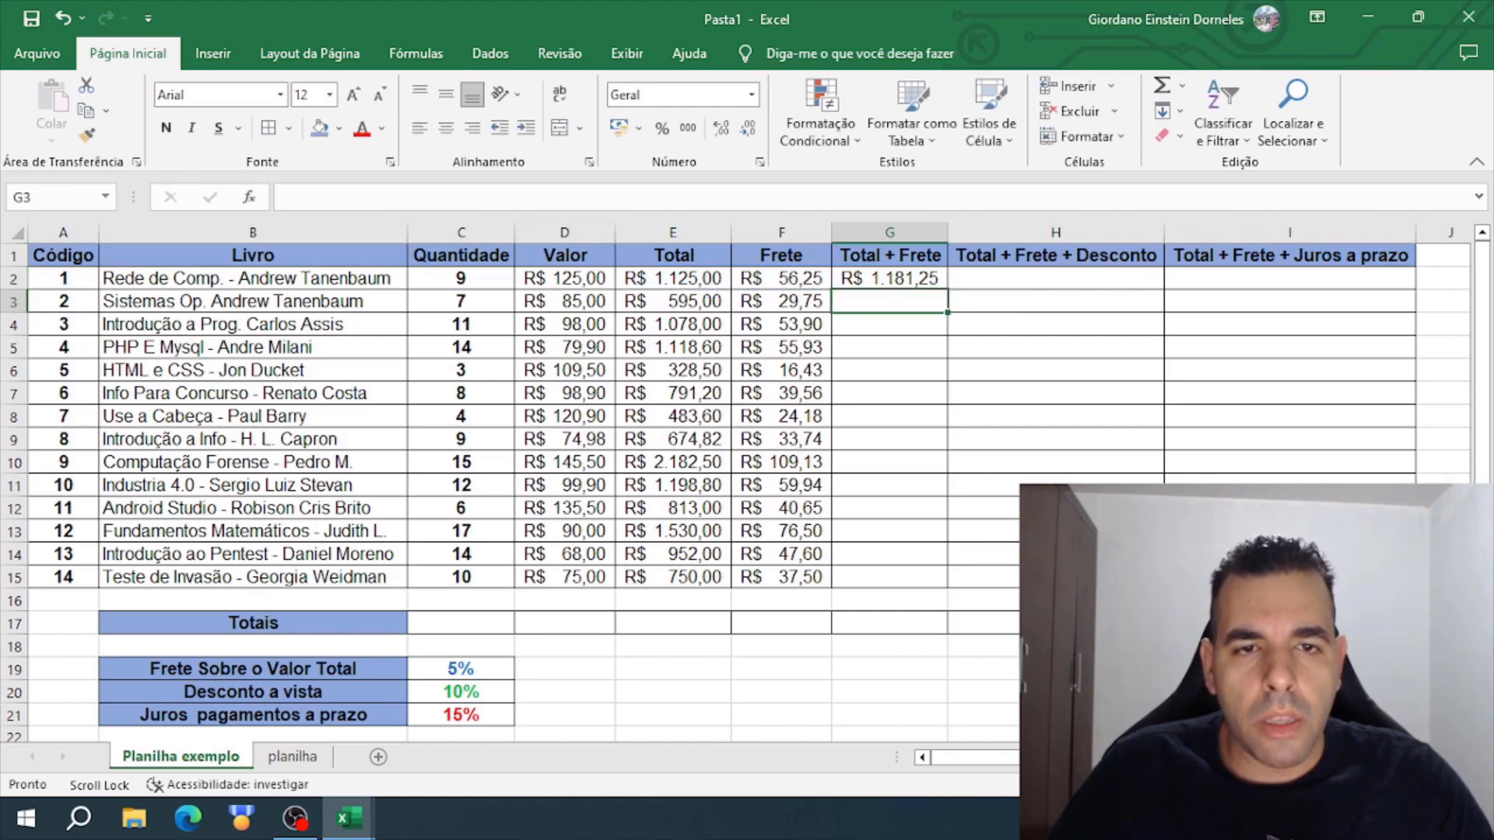
- Remove the SOMA formula from G2 completely, leaving the cell empty for a new entry
double_click(901, 279)
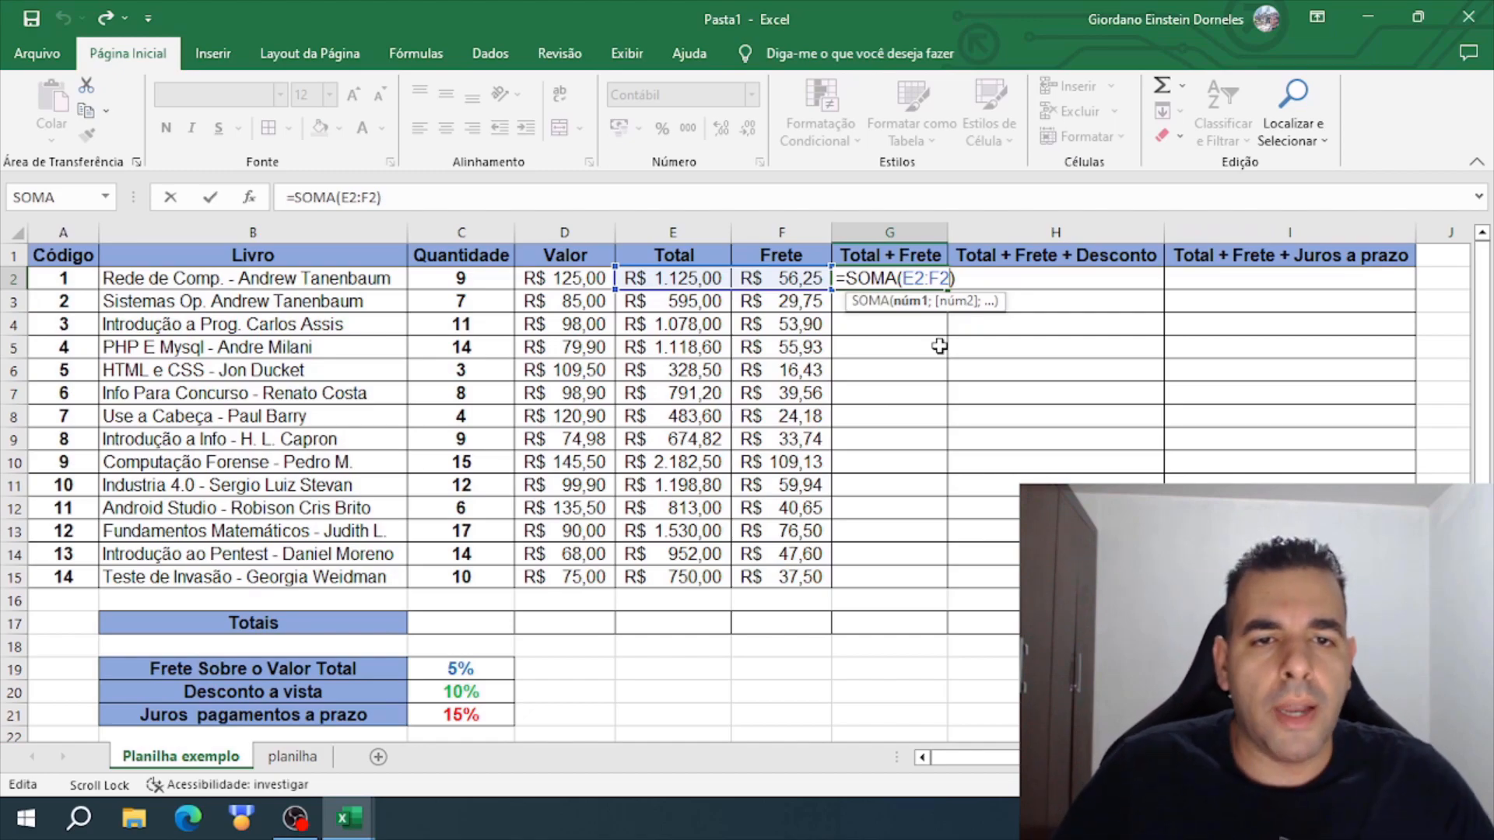
key("BackSpace")
key("BackSpace")
key("BackSpace")
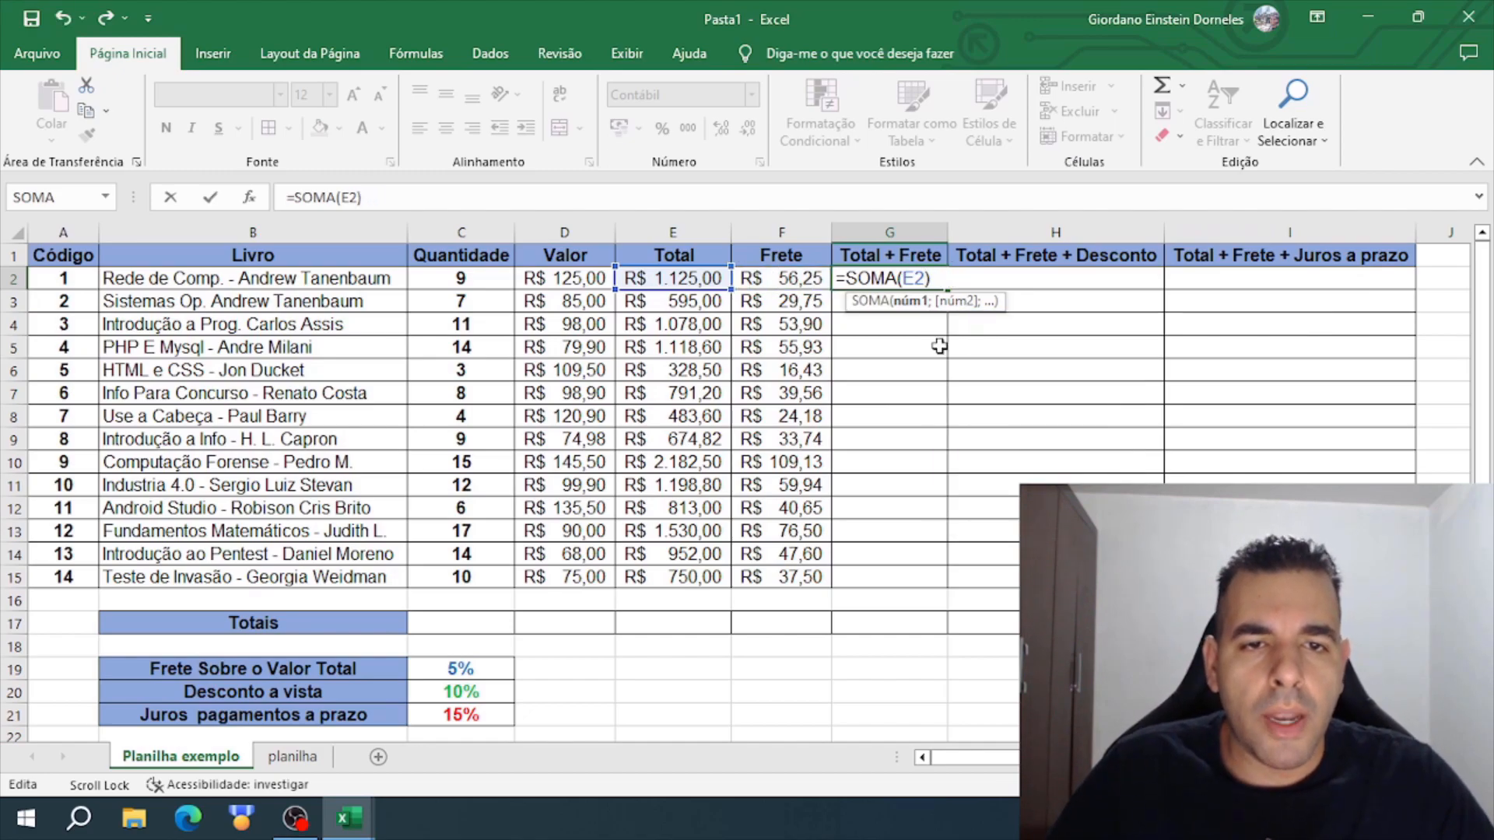
key("Return")
left_click(693, 282)
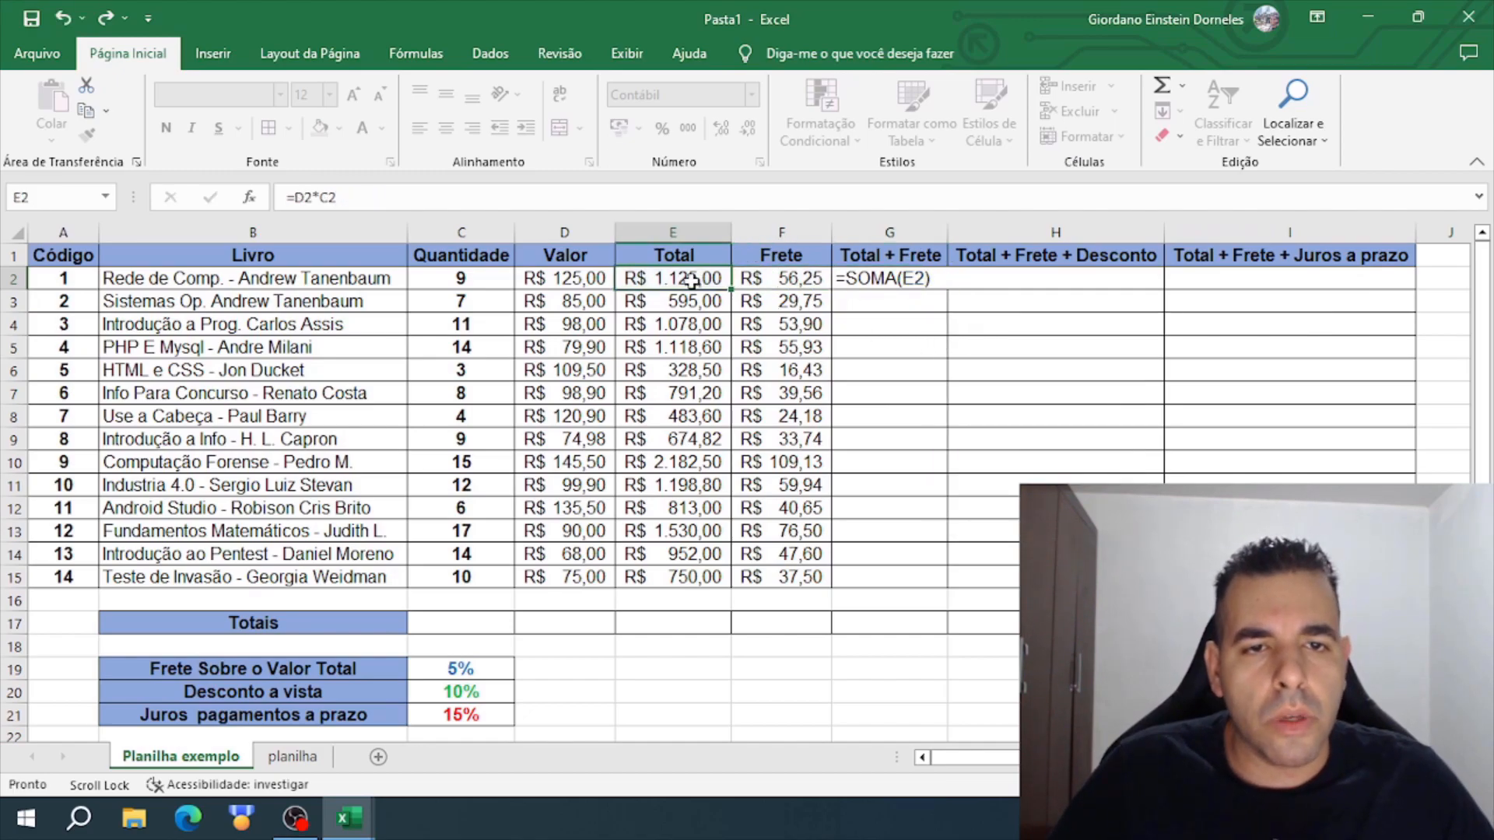
left_click(850, 282)
left_click(391, 200)
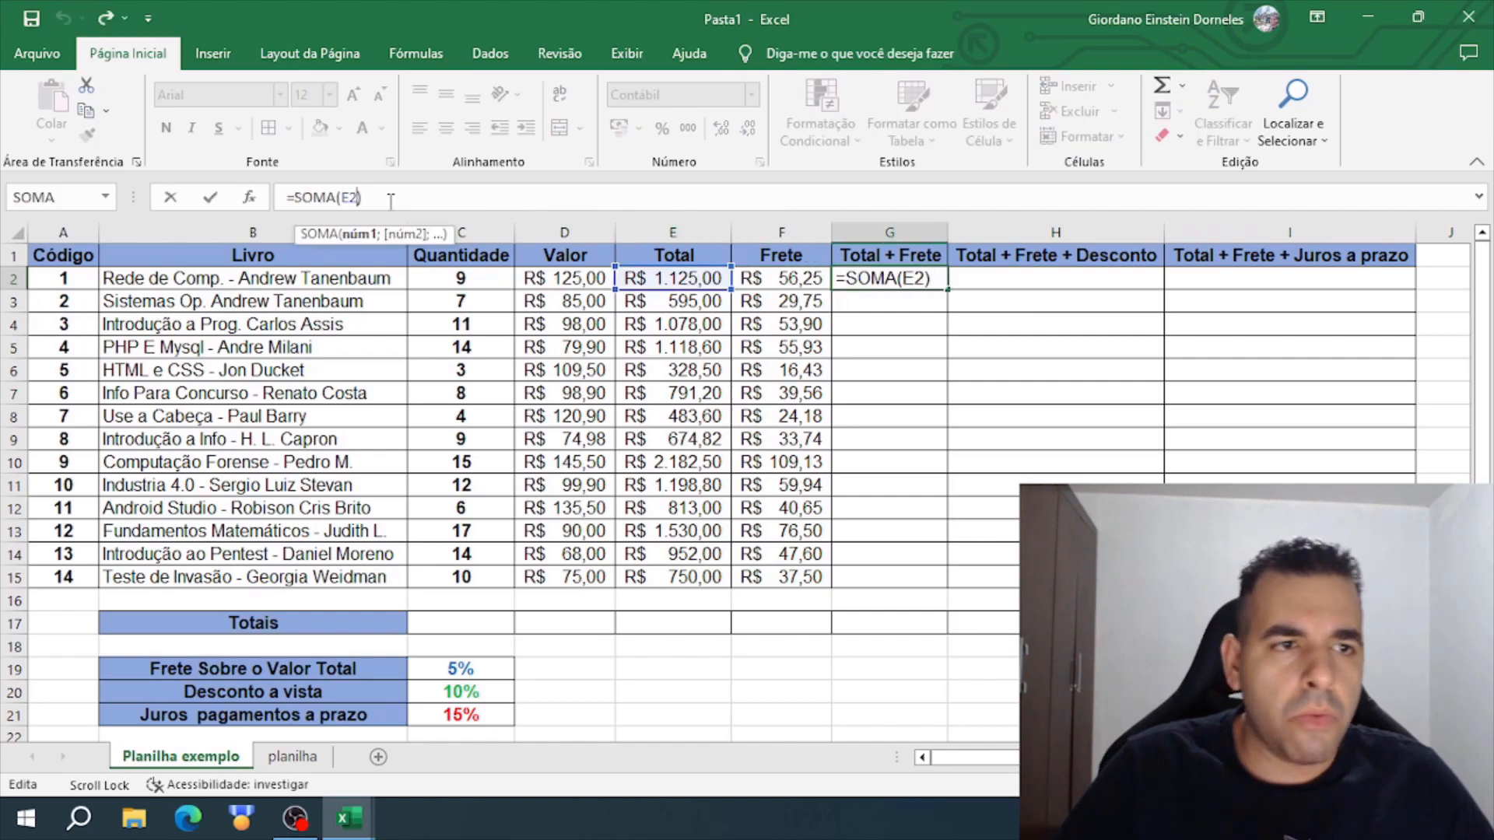
key("BackSpace")
key("BackSpace")
key("BackSpace")
key("BackSpace")
key("BackSpace")
key("BackSpace")
key("BackSpace")
key("BackSpace")
key("BackSpace")
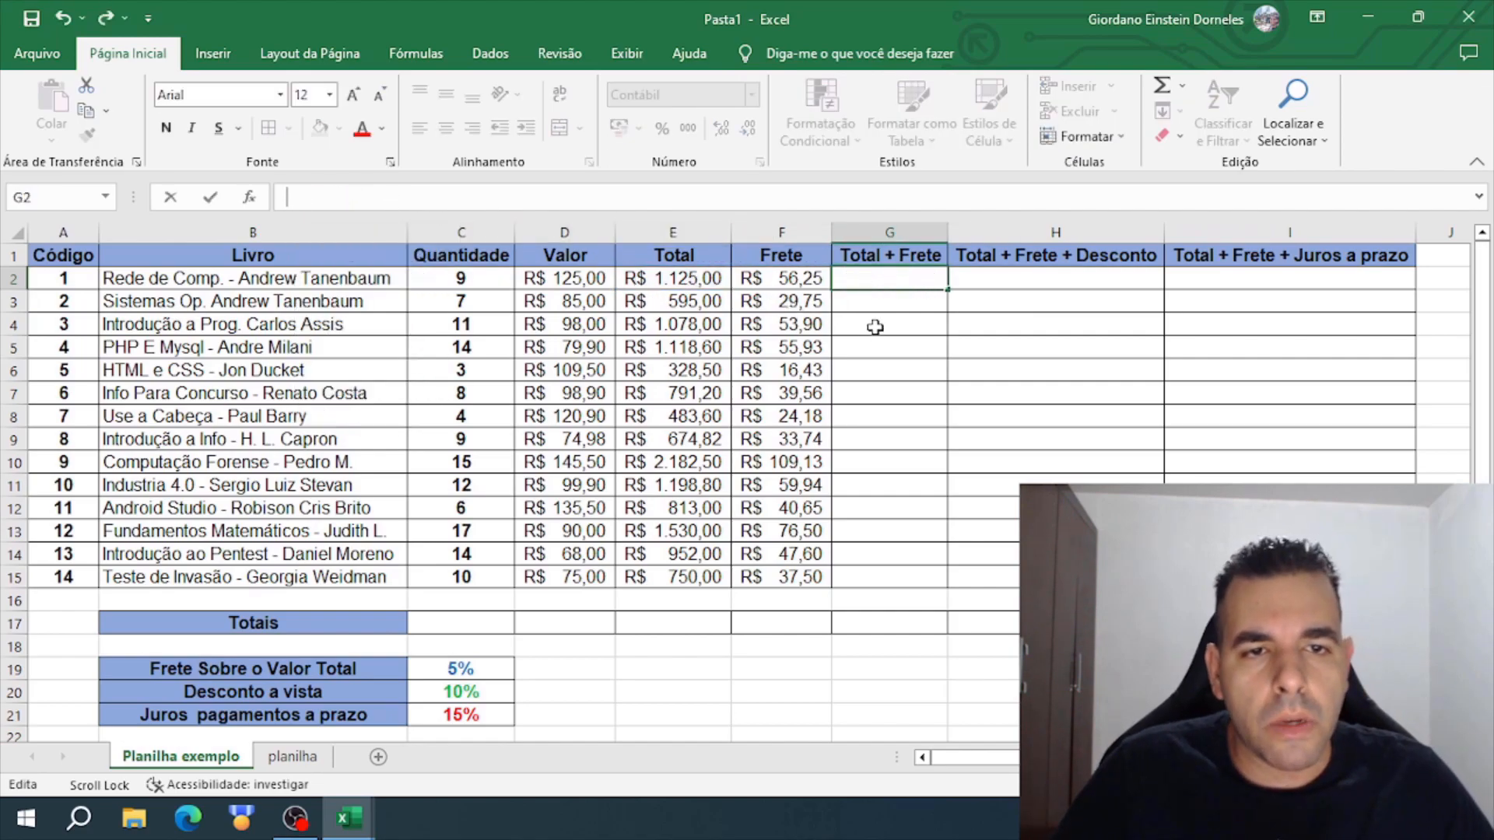
- Enter =SOMA(E2:F15) in G2 to sum all Total and Frete values, and highlight the summed range E2:F15
type("=soma")
double_click(936, 299)
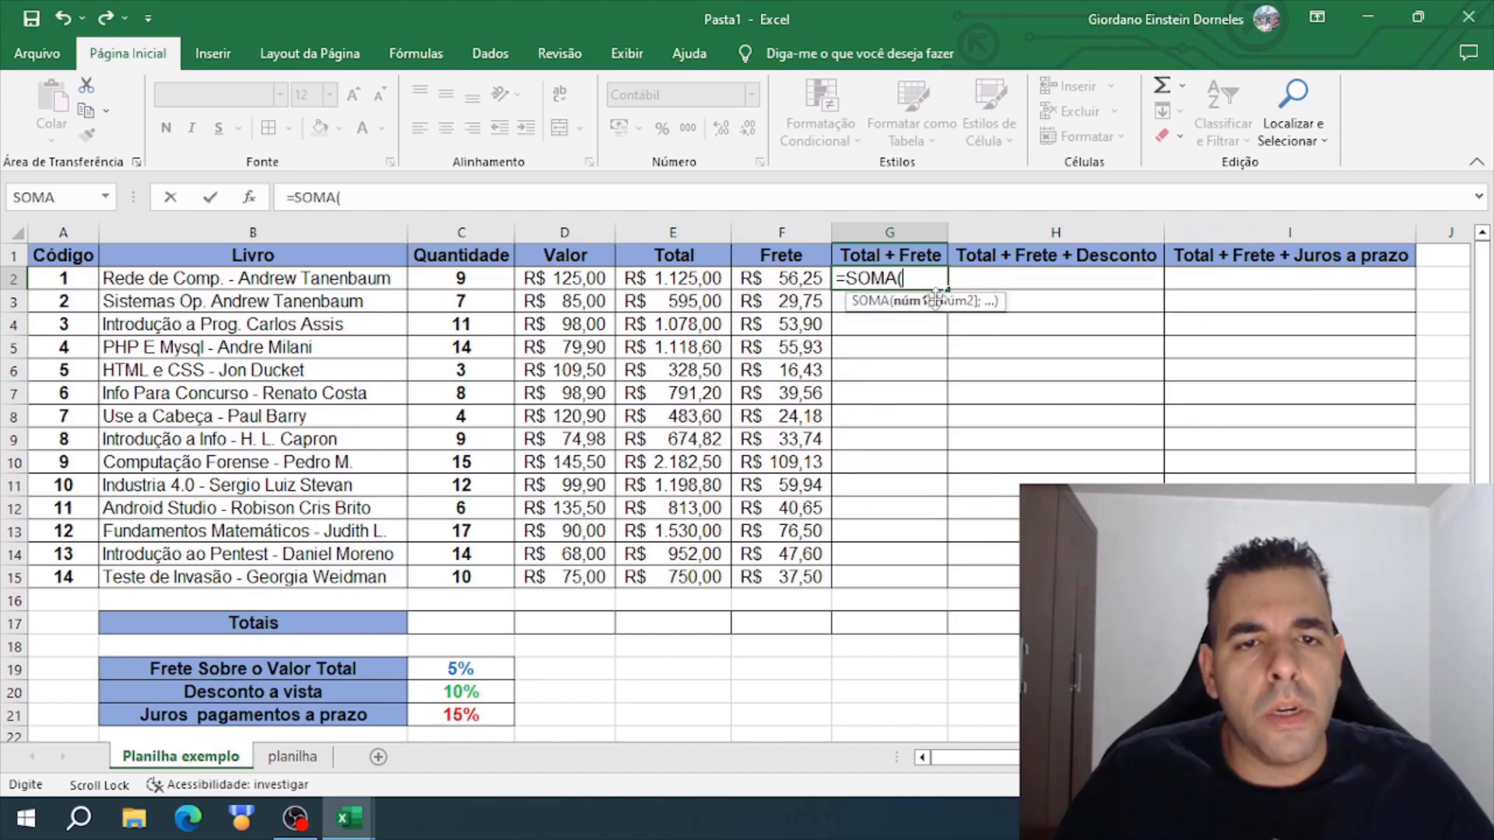
left_click(700, 277)
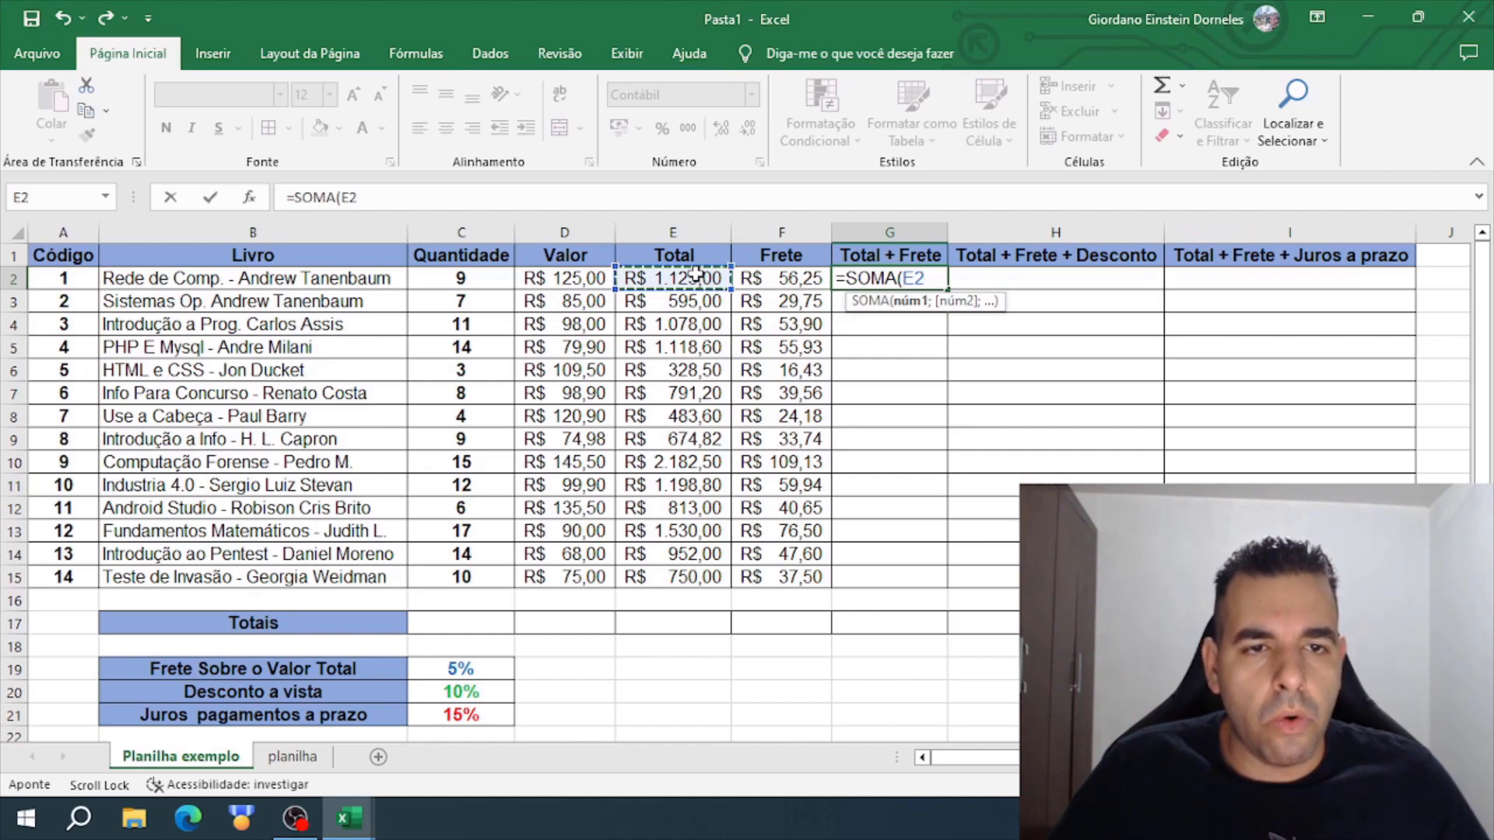
left_click_drag(696, 274, 786, 572)
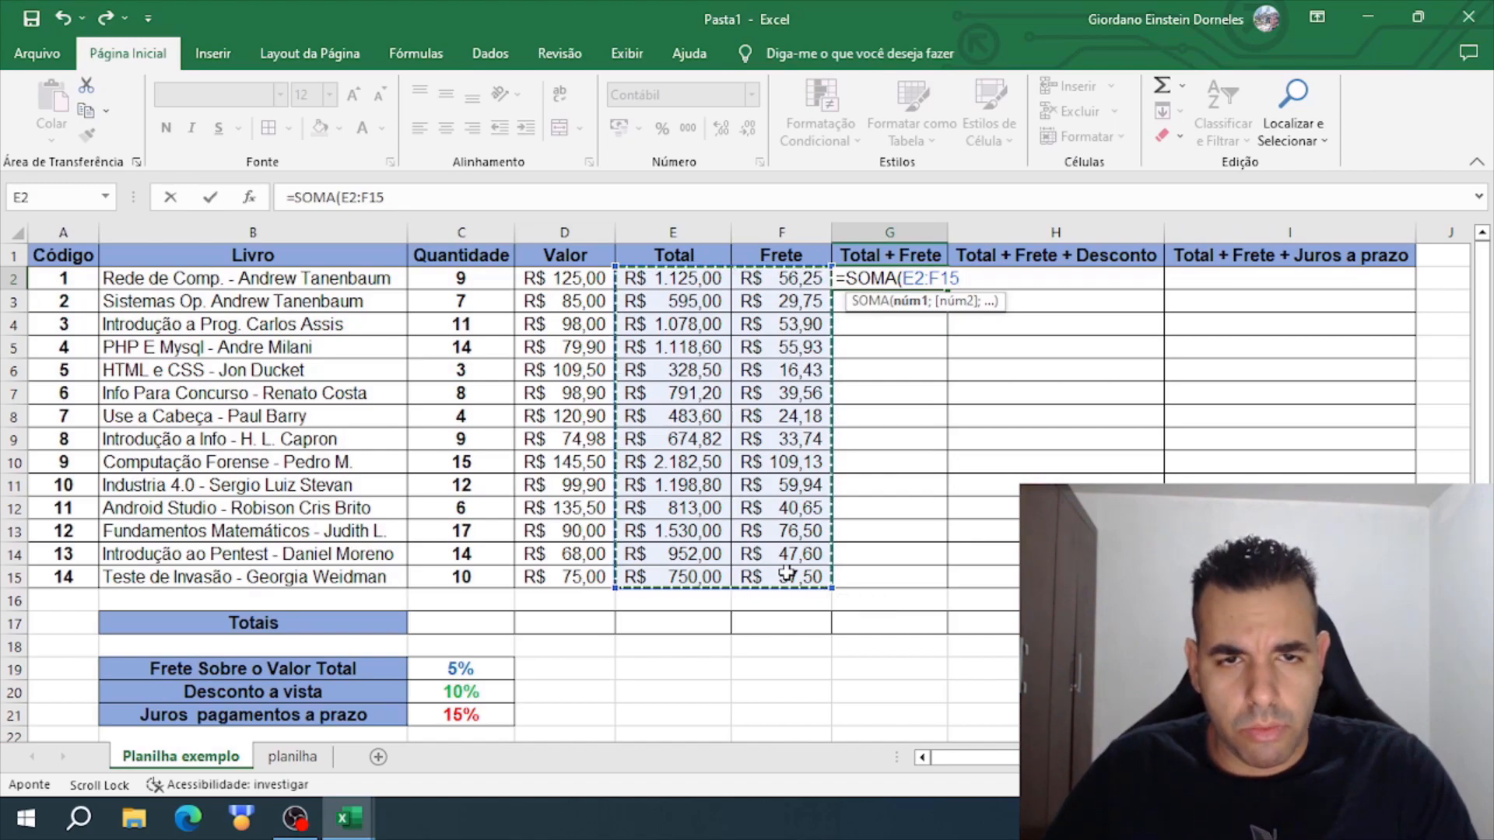
key("Return")
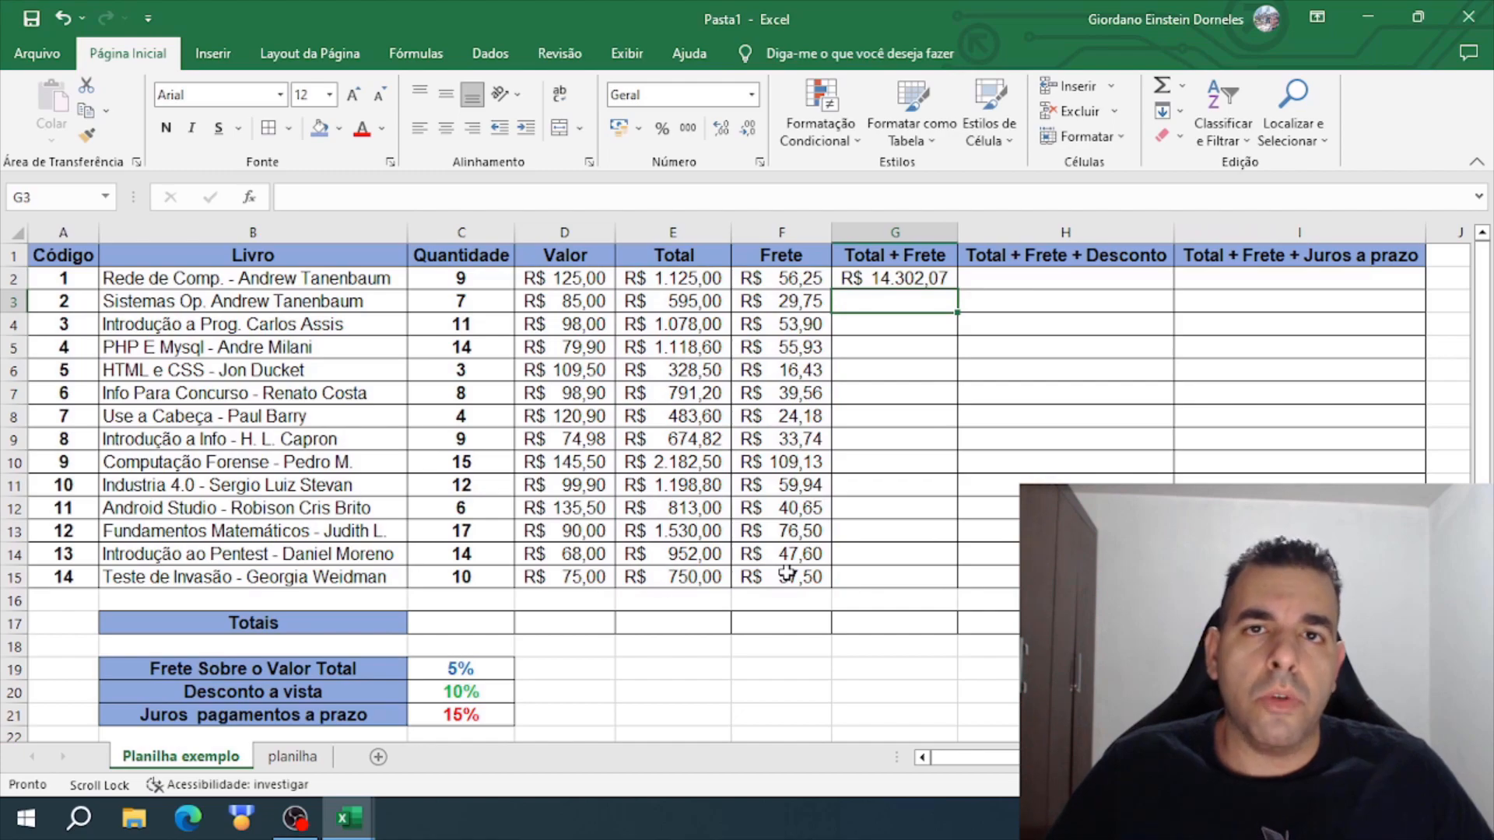
left_click(693, 276)
left_click_drag(747, 274, 781, 576)
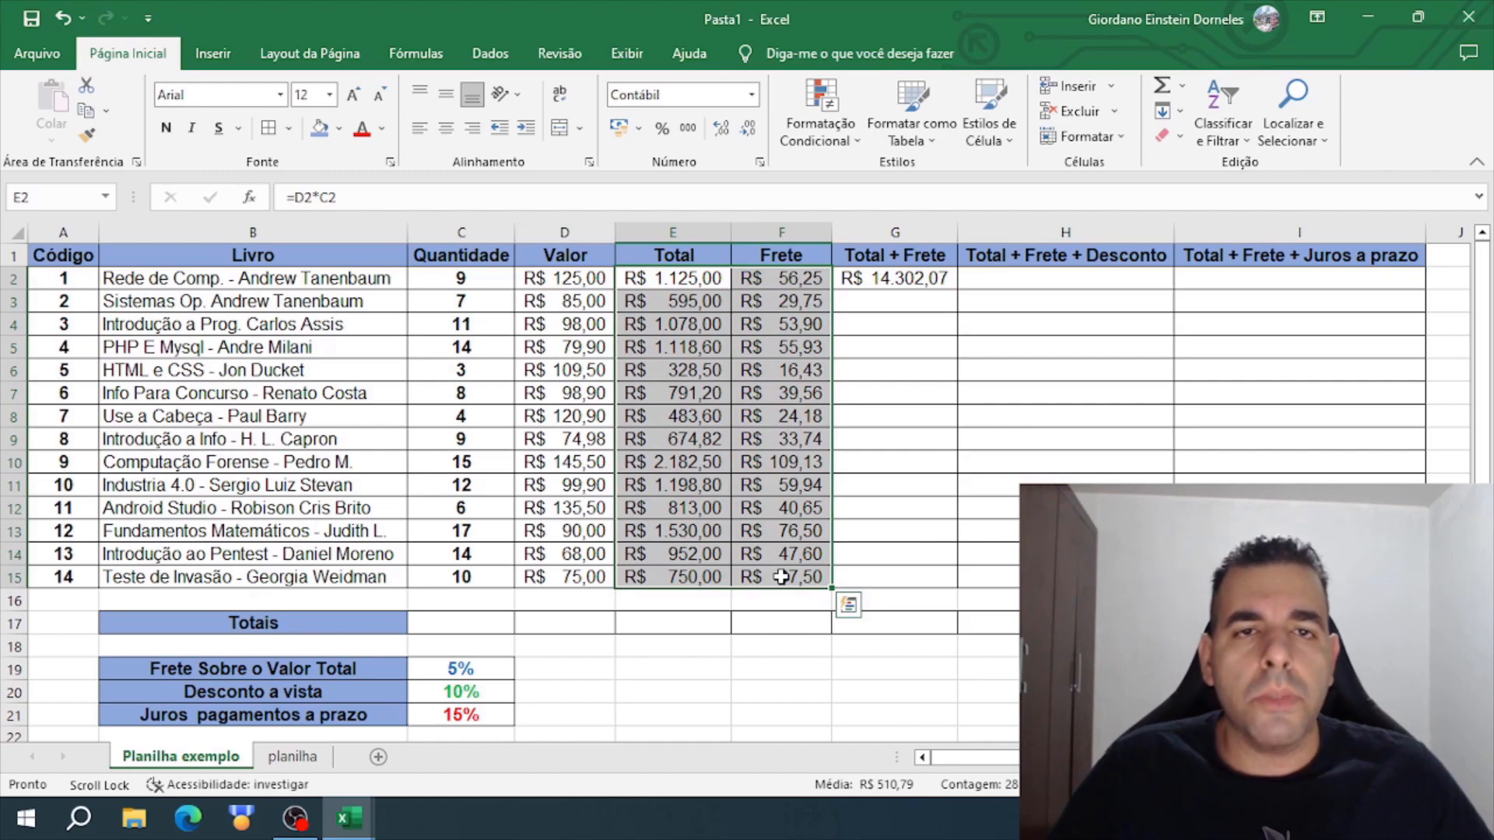
- Clear G2 and apply AutoSum across E2:G2 to add the first book's Total and Frete
left_click(882, 280)
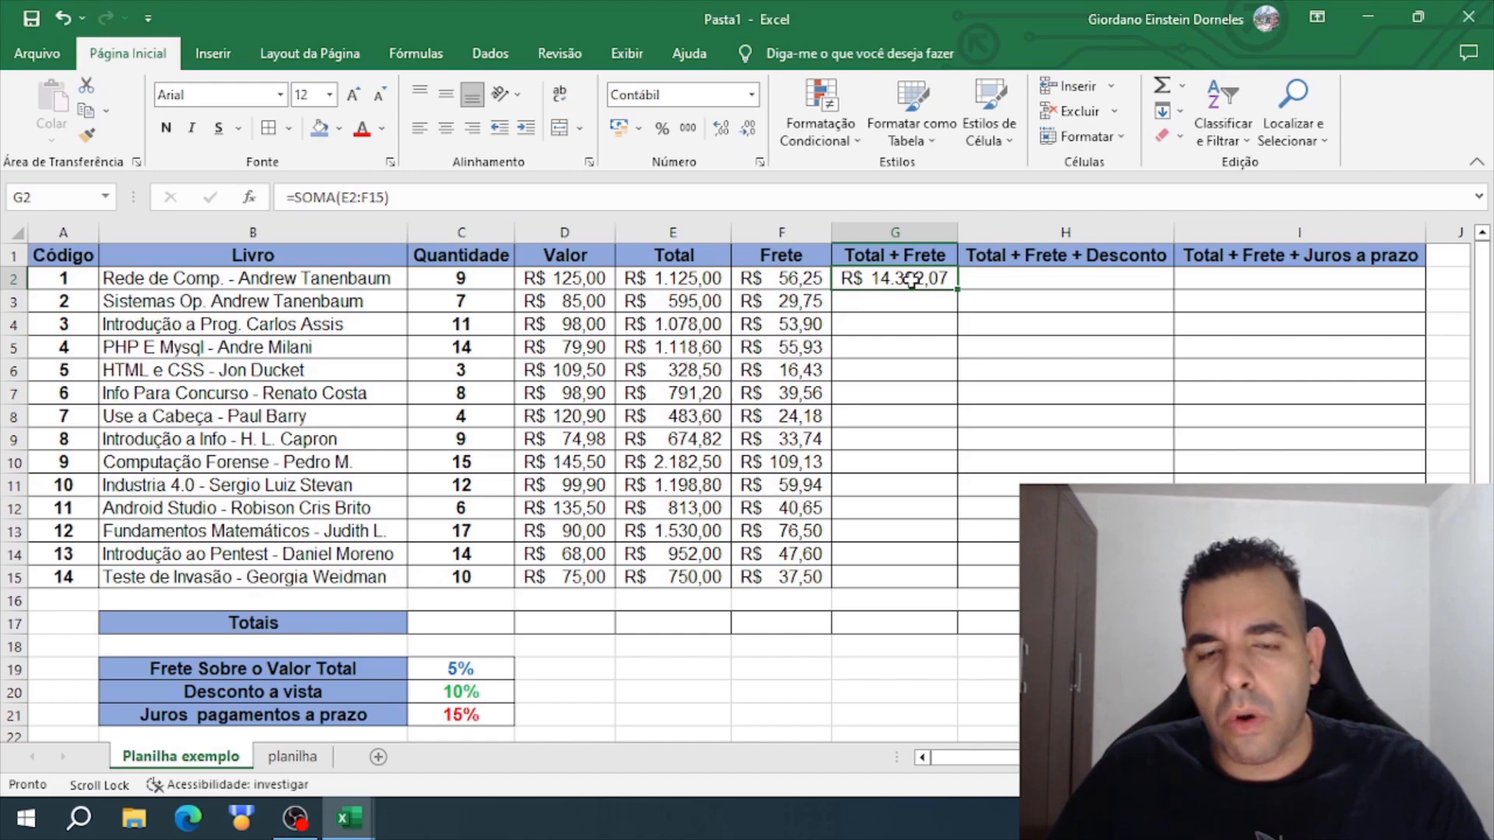
key("Delete")
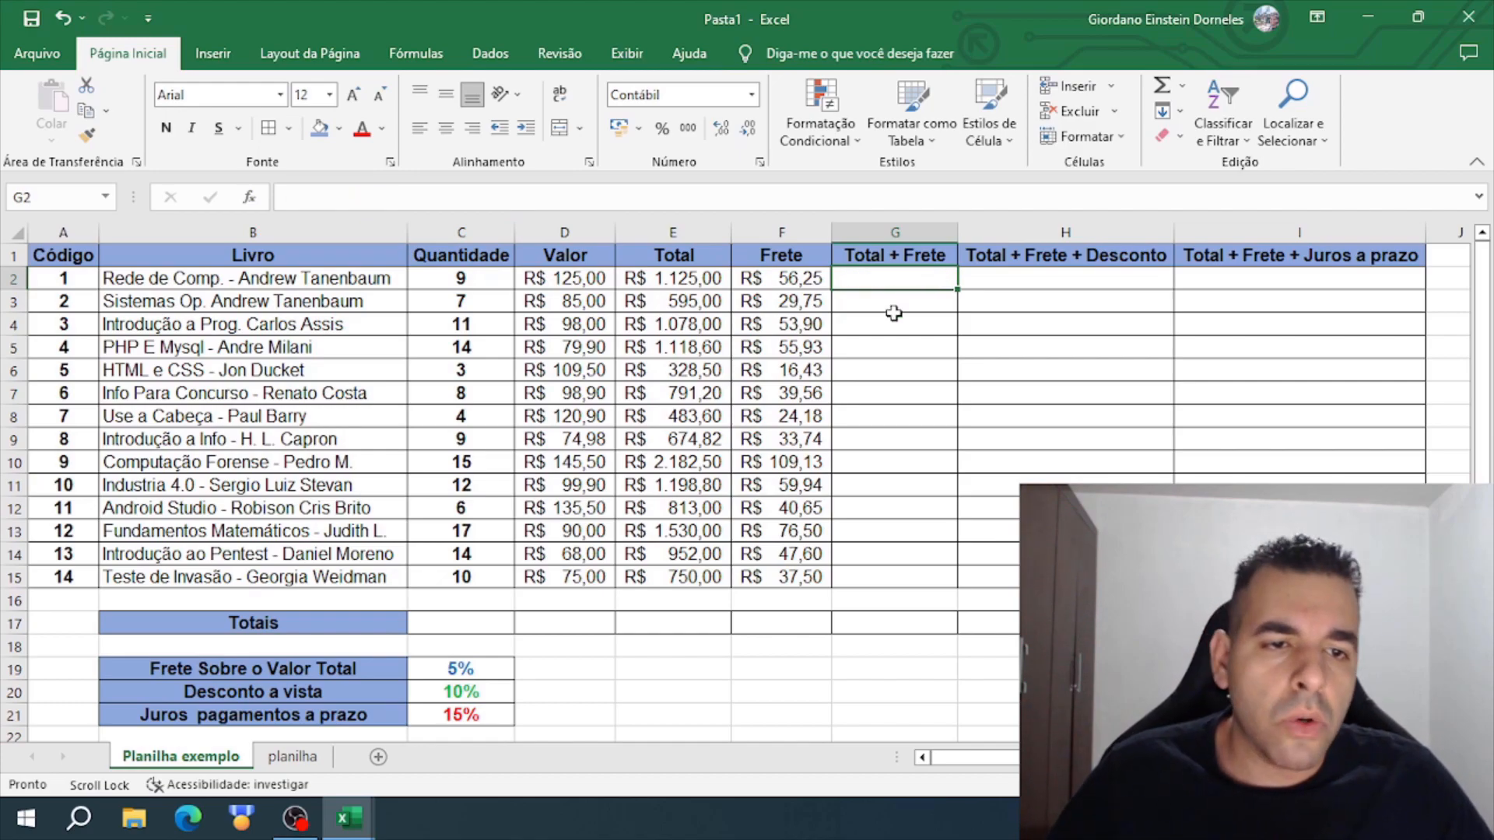
left_click(660, 279)
left_click_drag(658, 279, 878, 289)
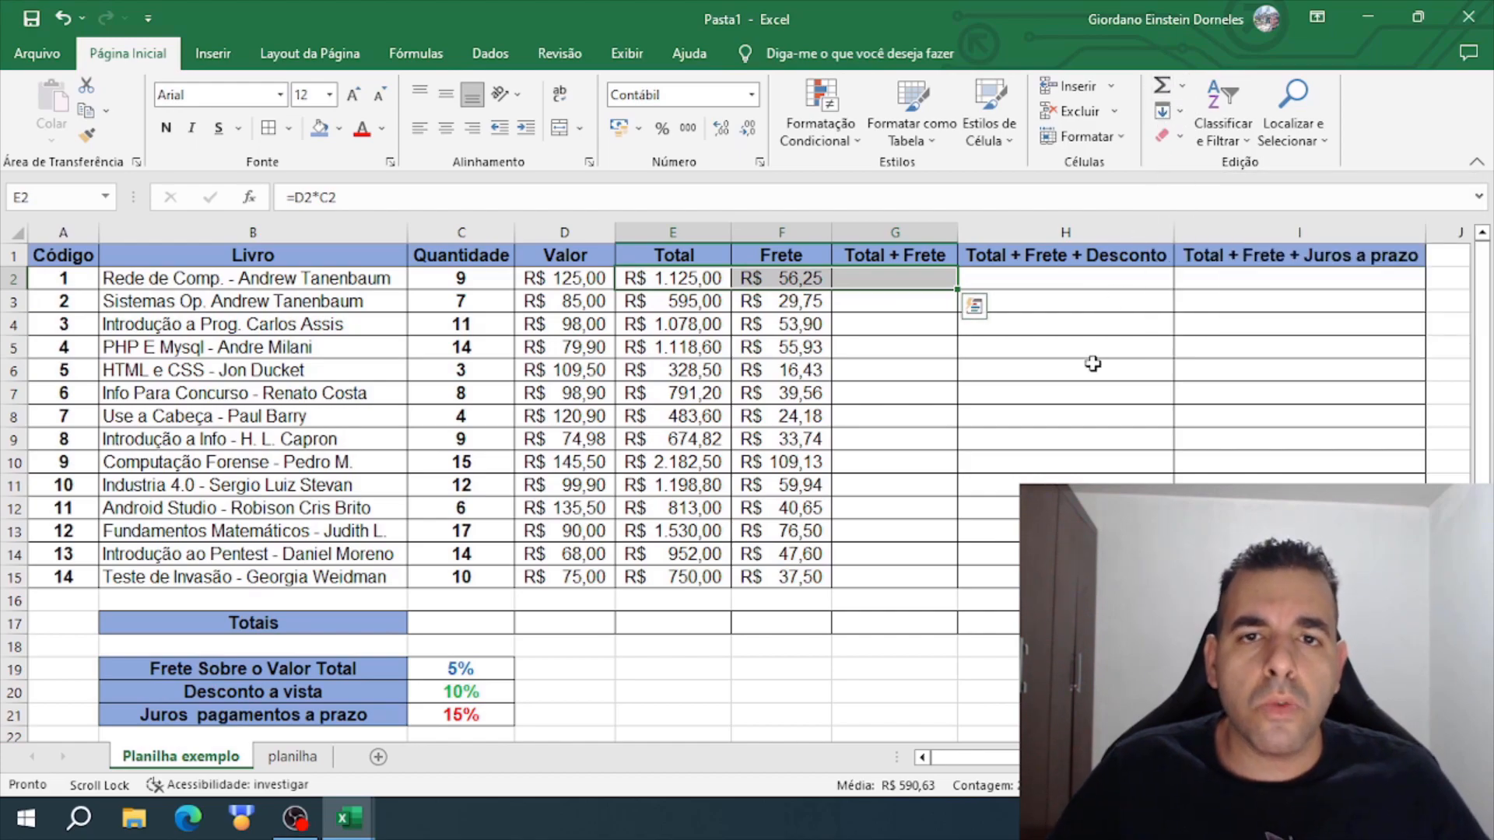
left_click(1160, 87)
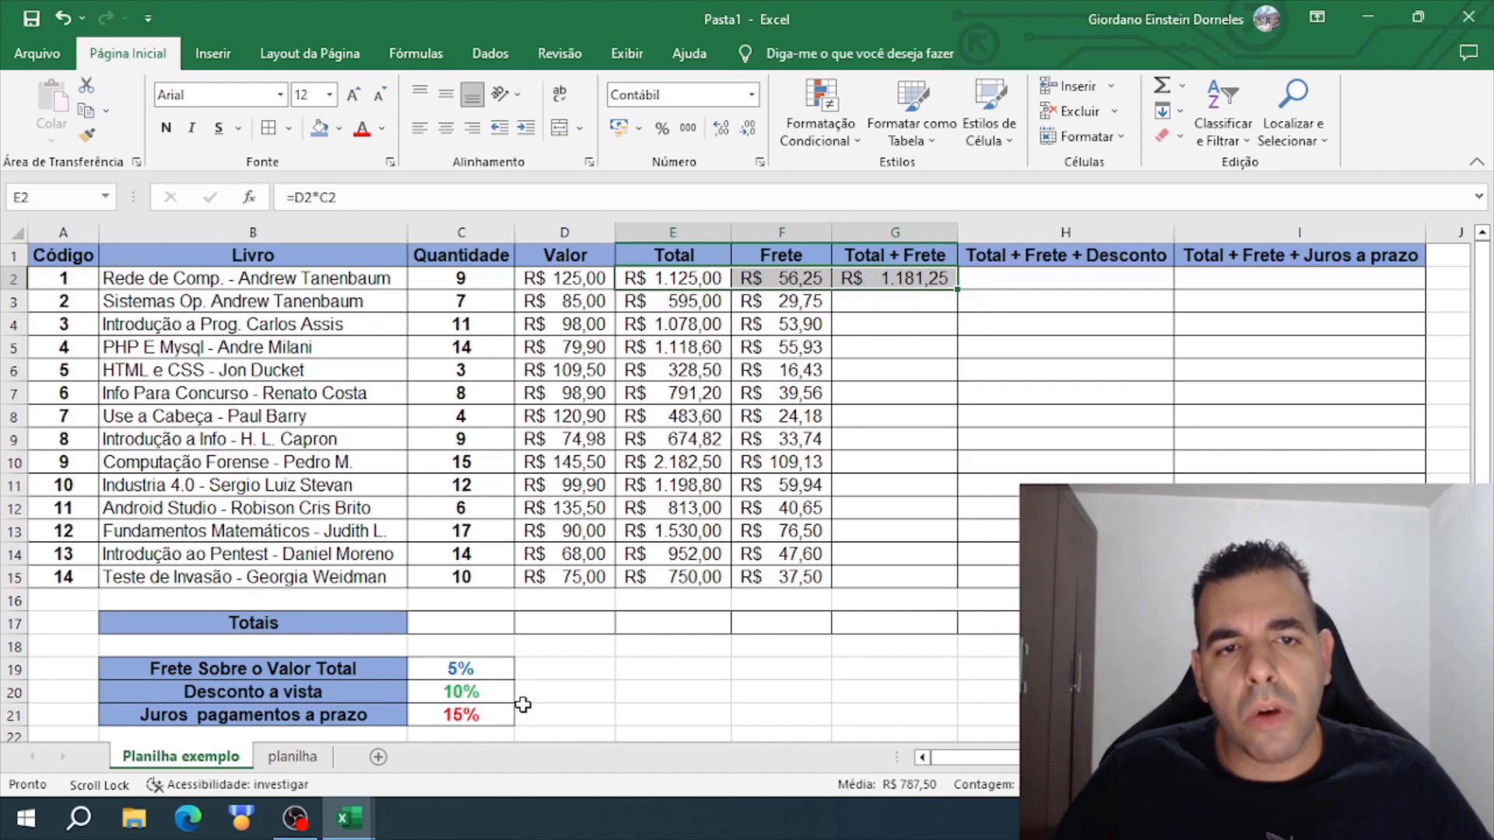
- Clear G2 and apply AutoSum across E2:G15 to fill the Total + Frete column for all books
left_click(878, 278)
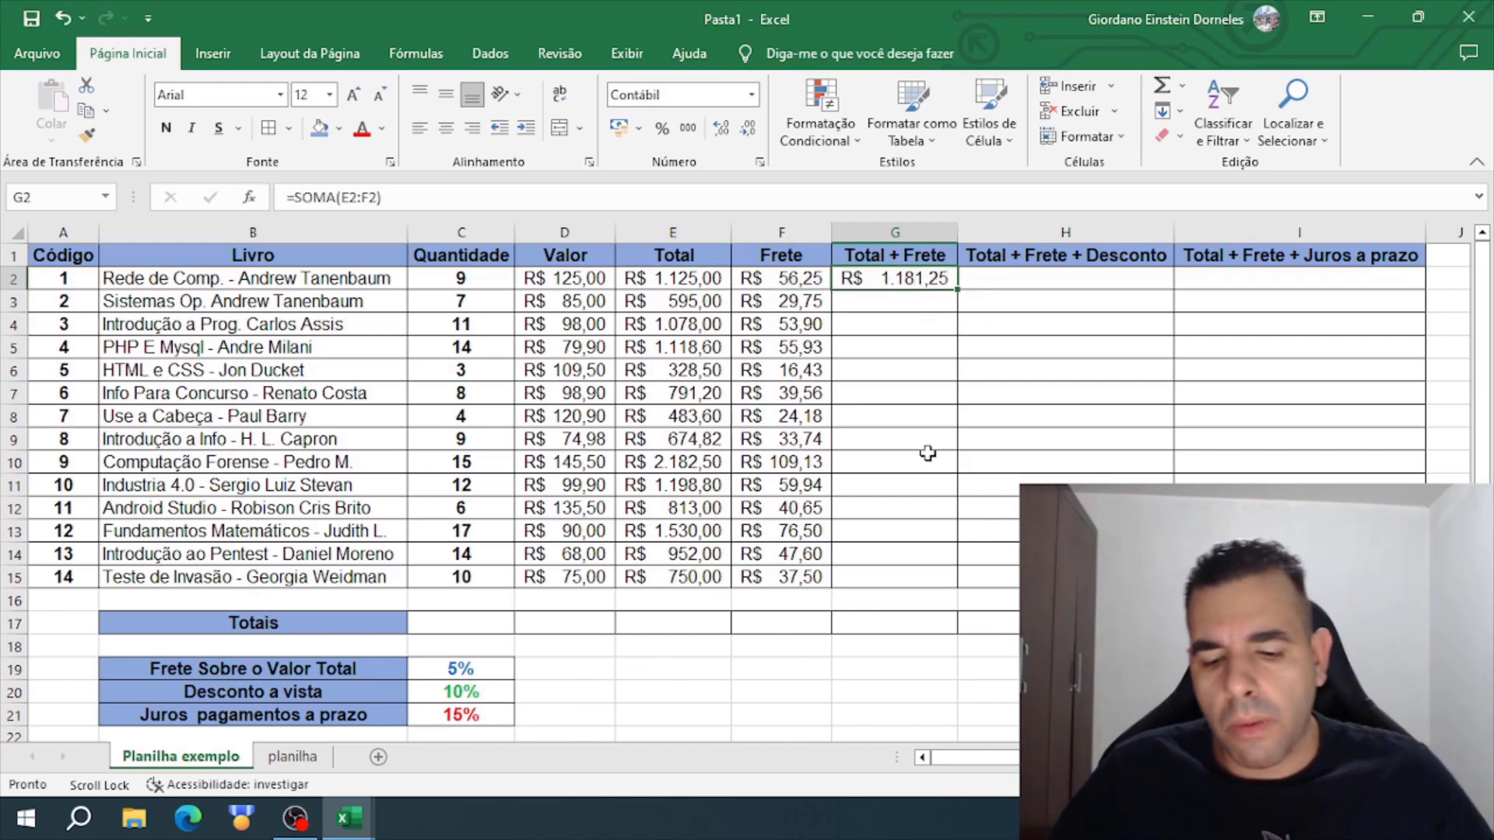
key("Delete")
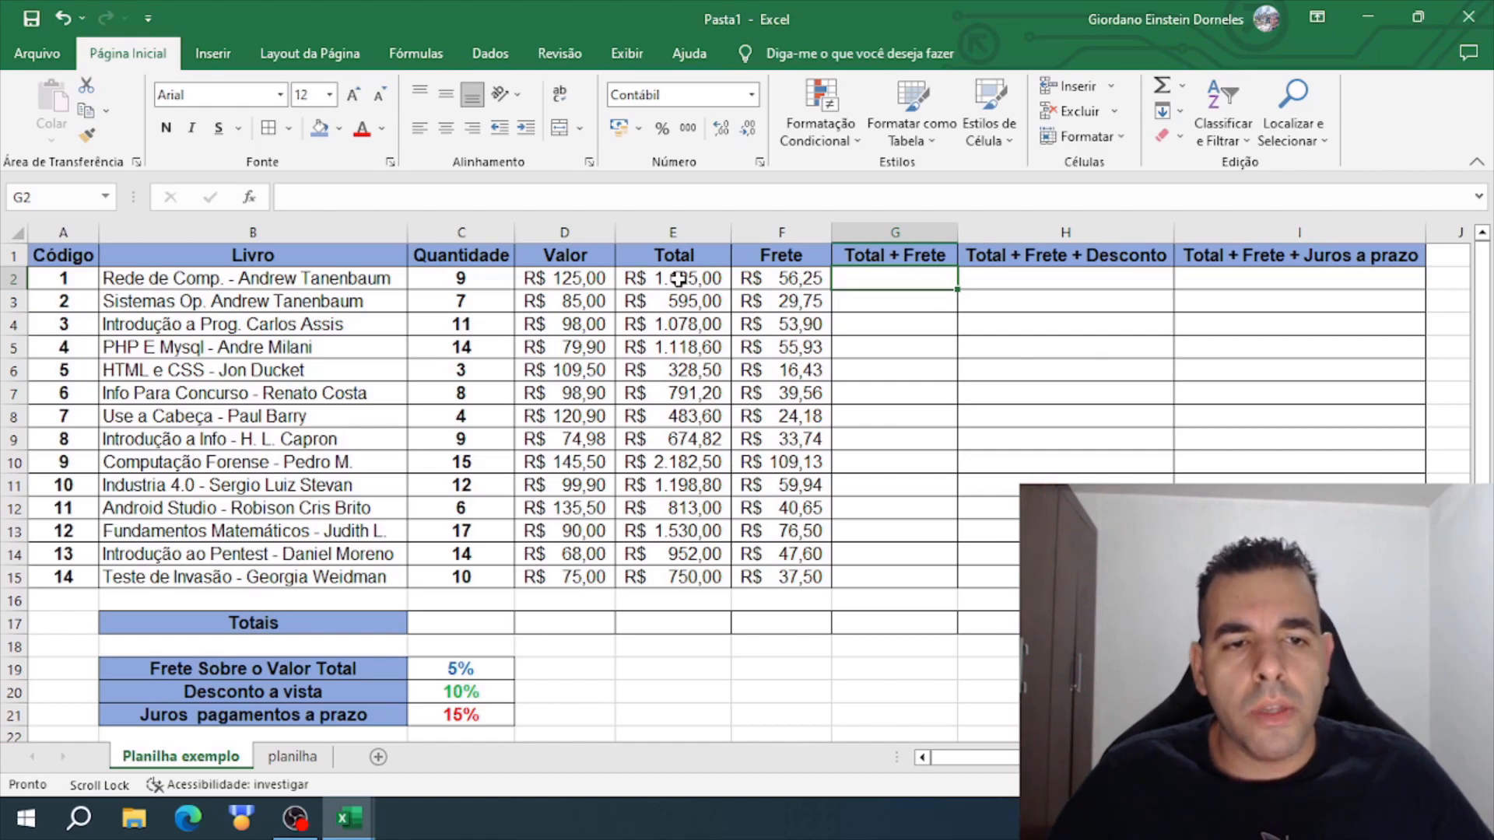
left_click_drag(678, 277, 893, 576)
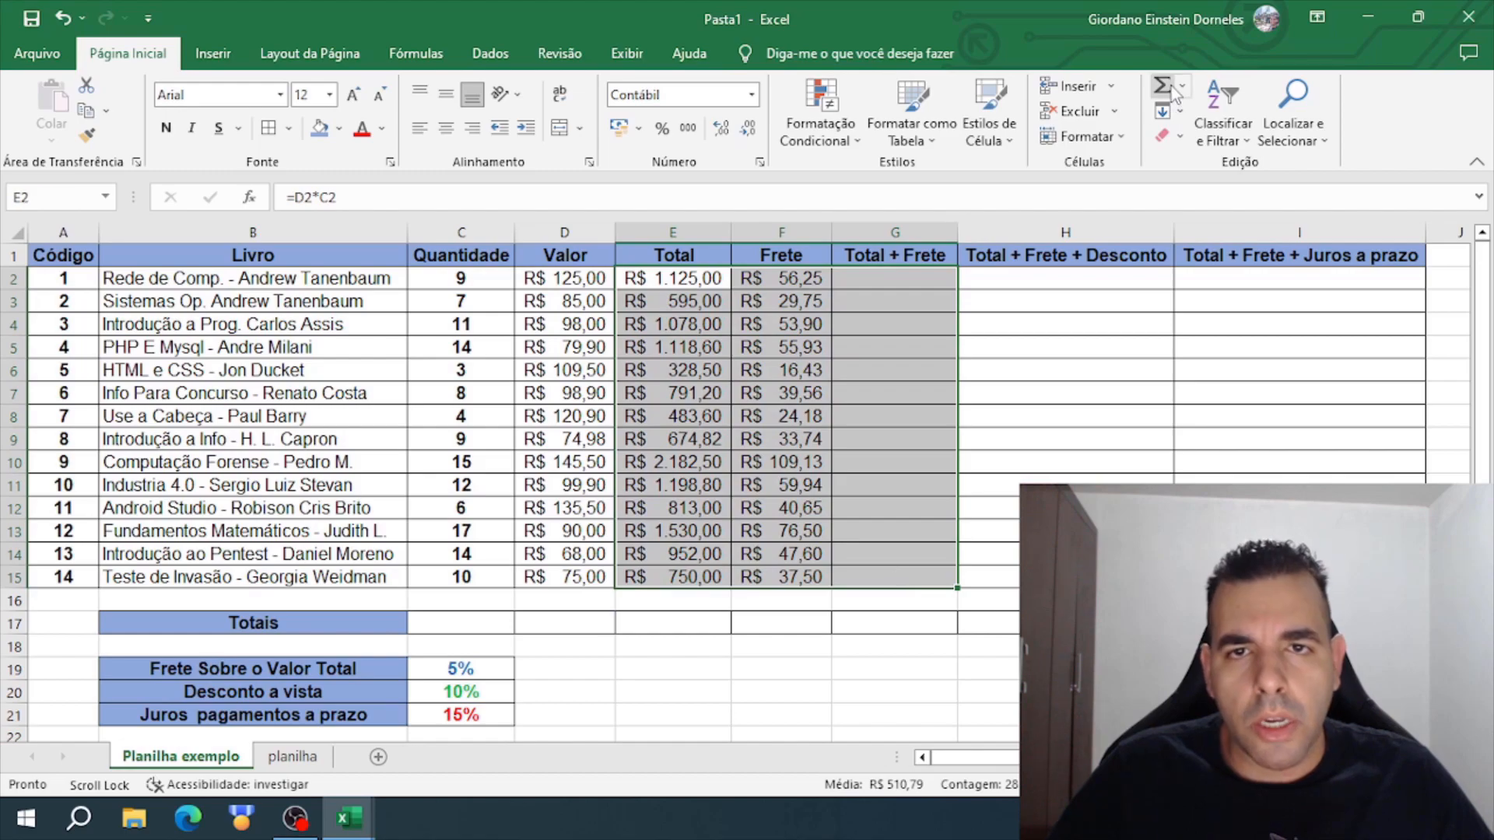
left_click(1174, 91)
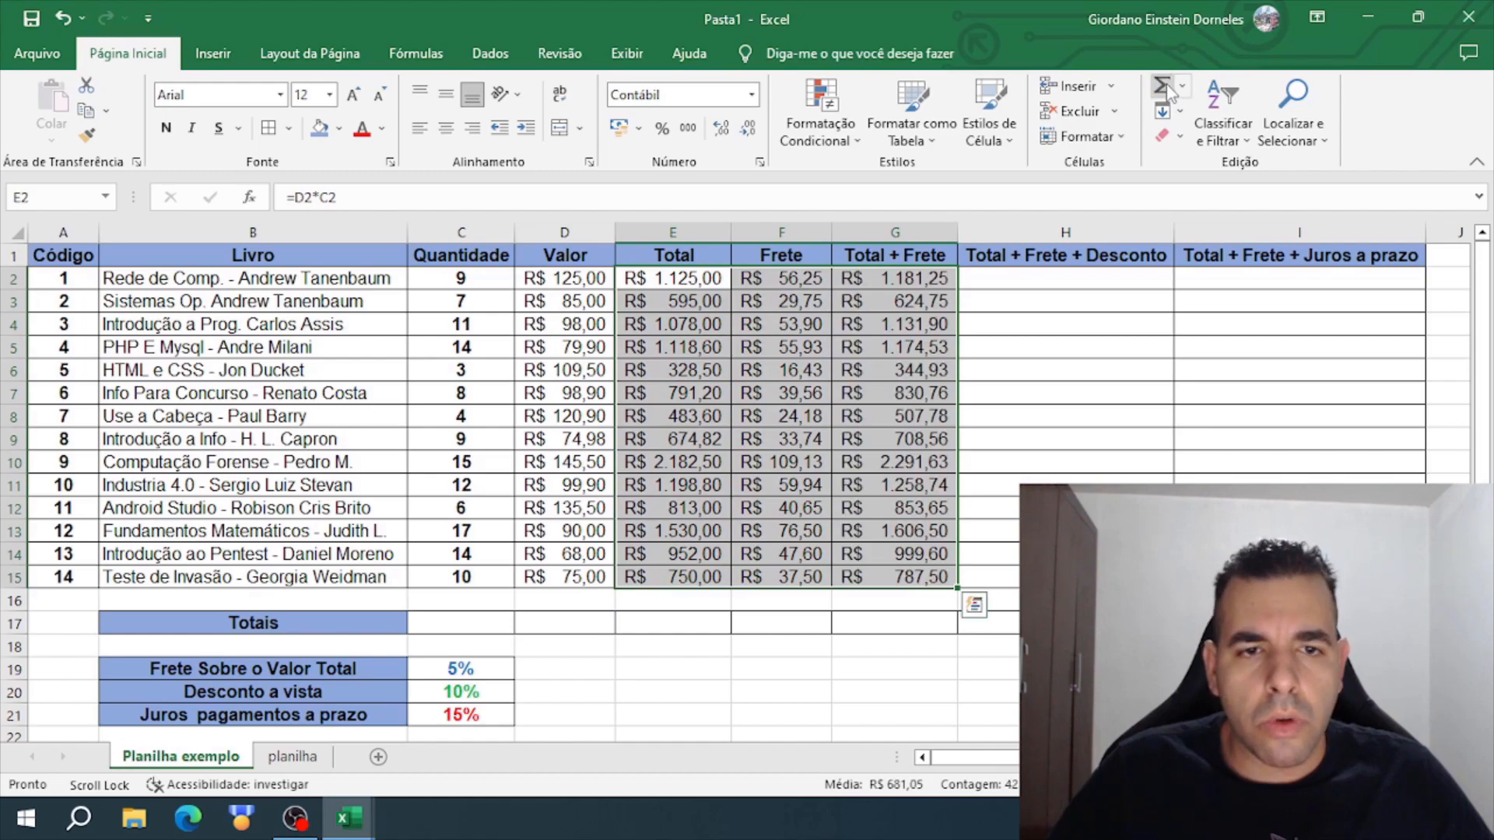
left_click(981, 367)
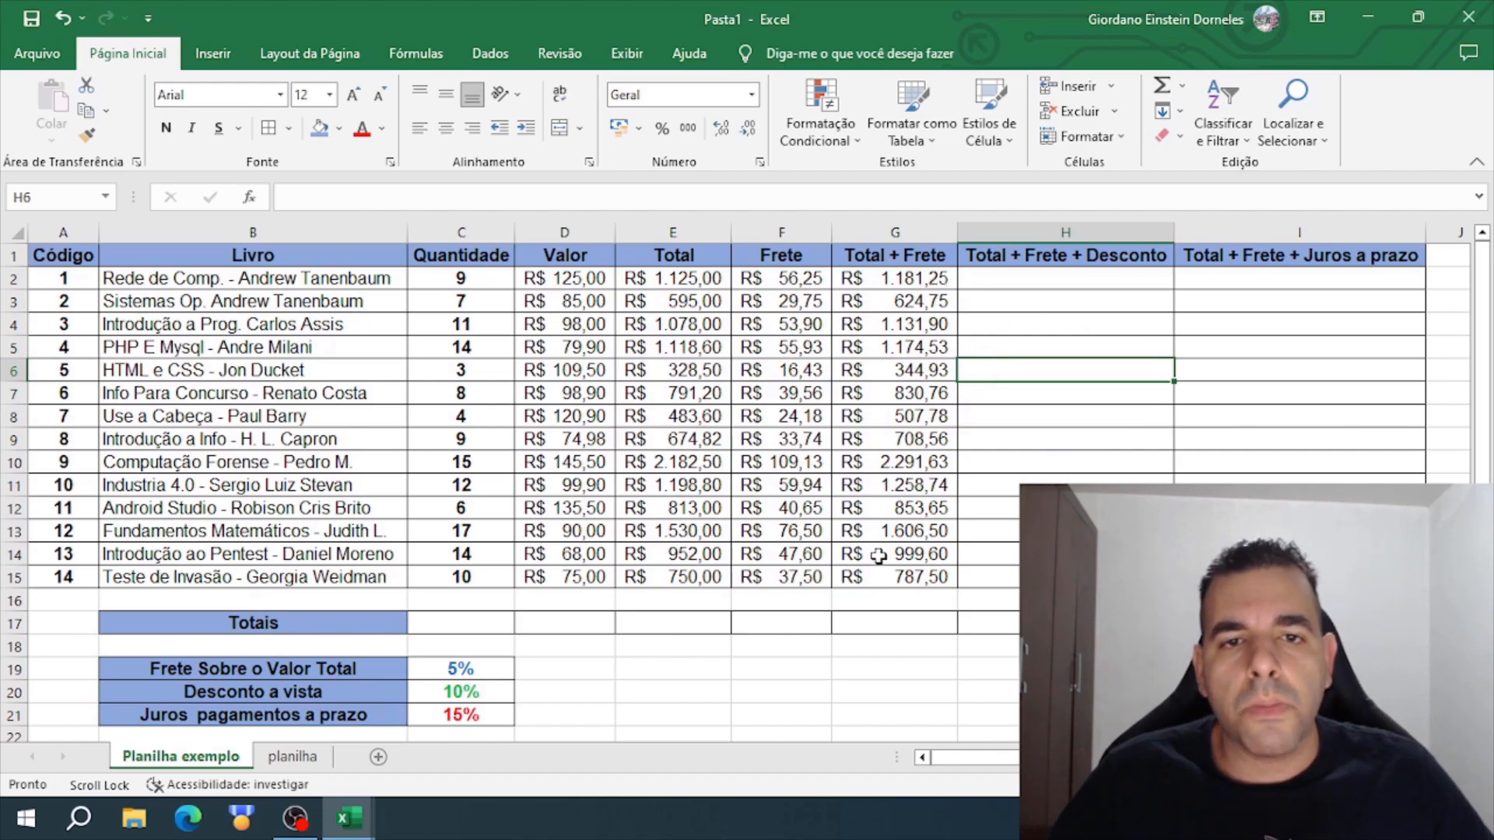
- Enter =G2-(G2*C20) in H2 to subtract the cash discount from the first book's Total + Frete
left_click(1003, 278)
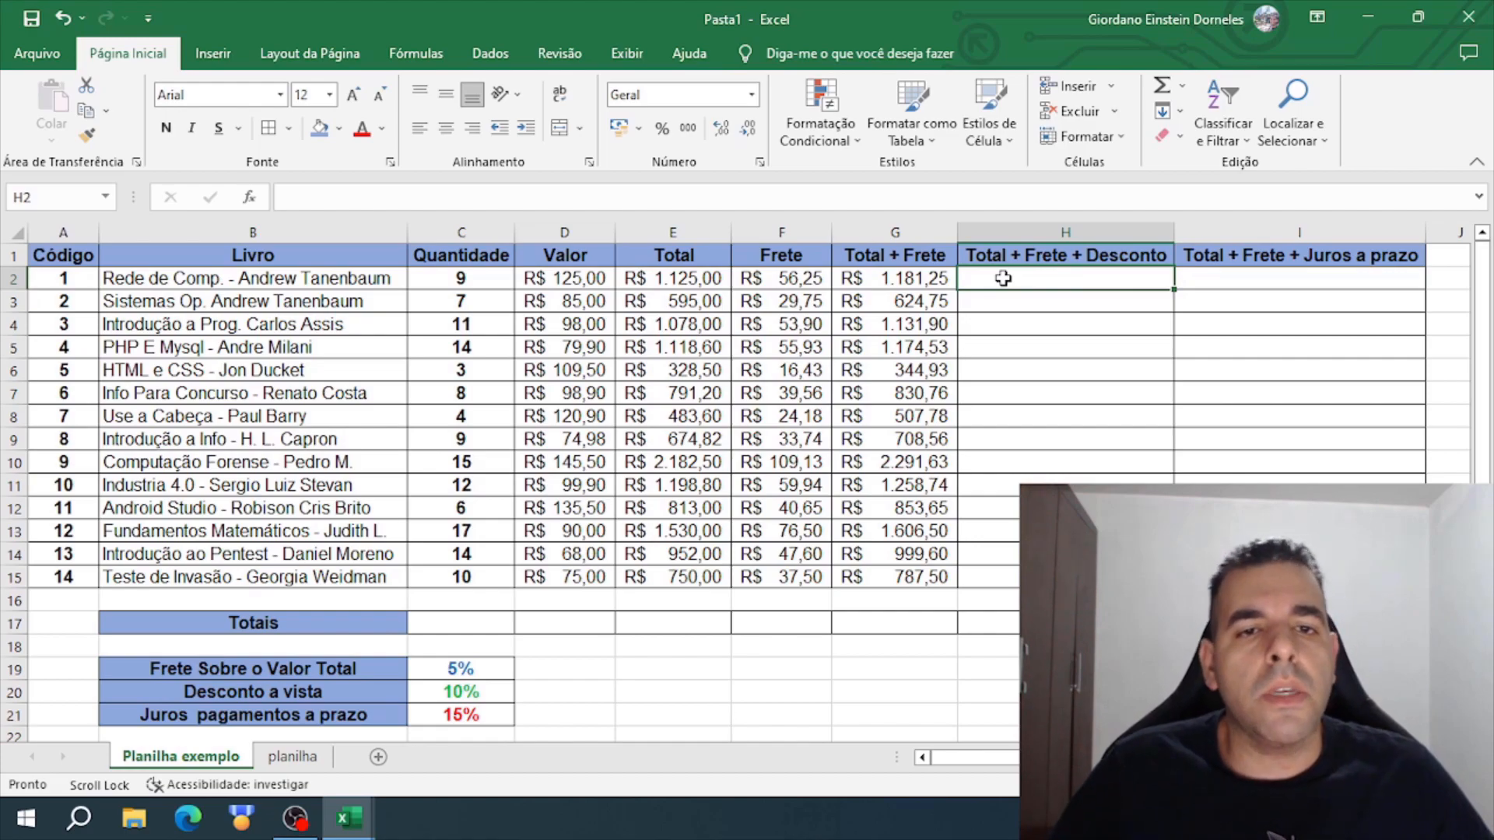
left_click(922, 281)
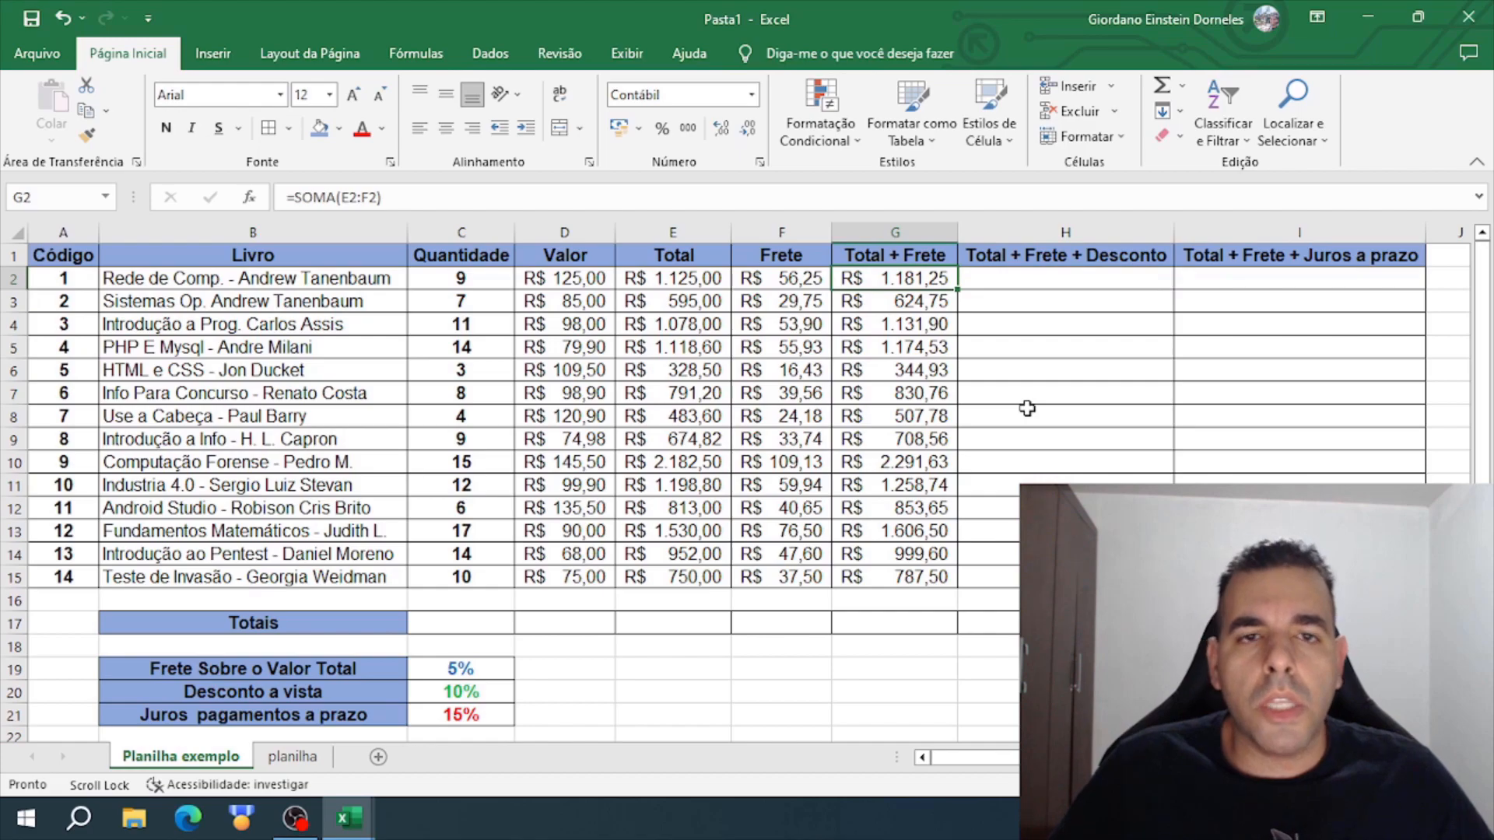
left_click(907, 230)
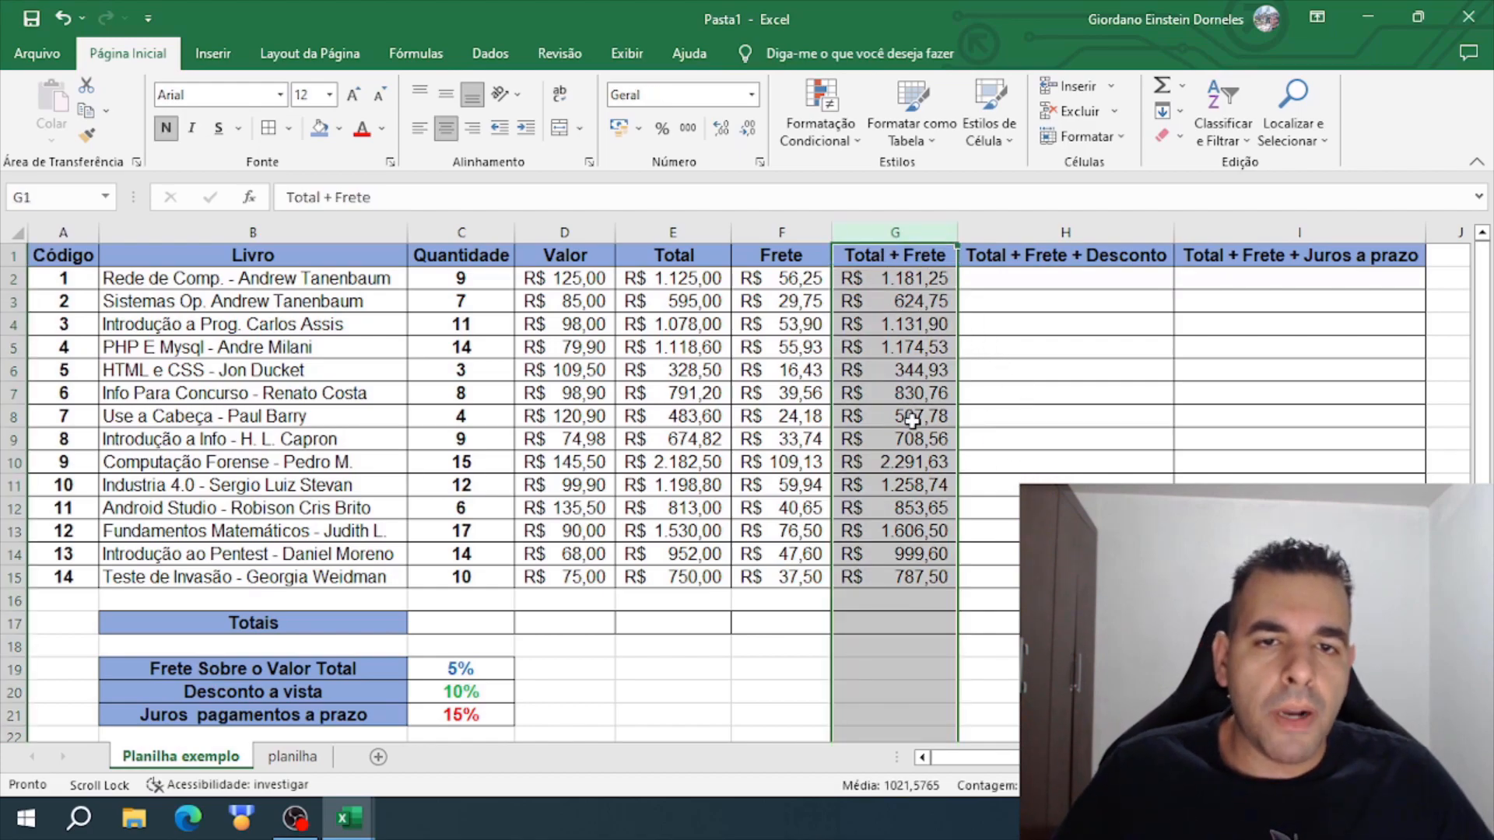
left_click(1004, 283)
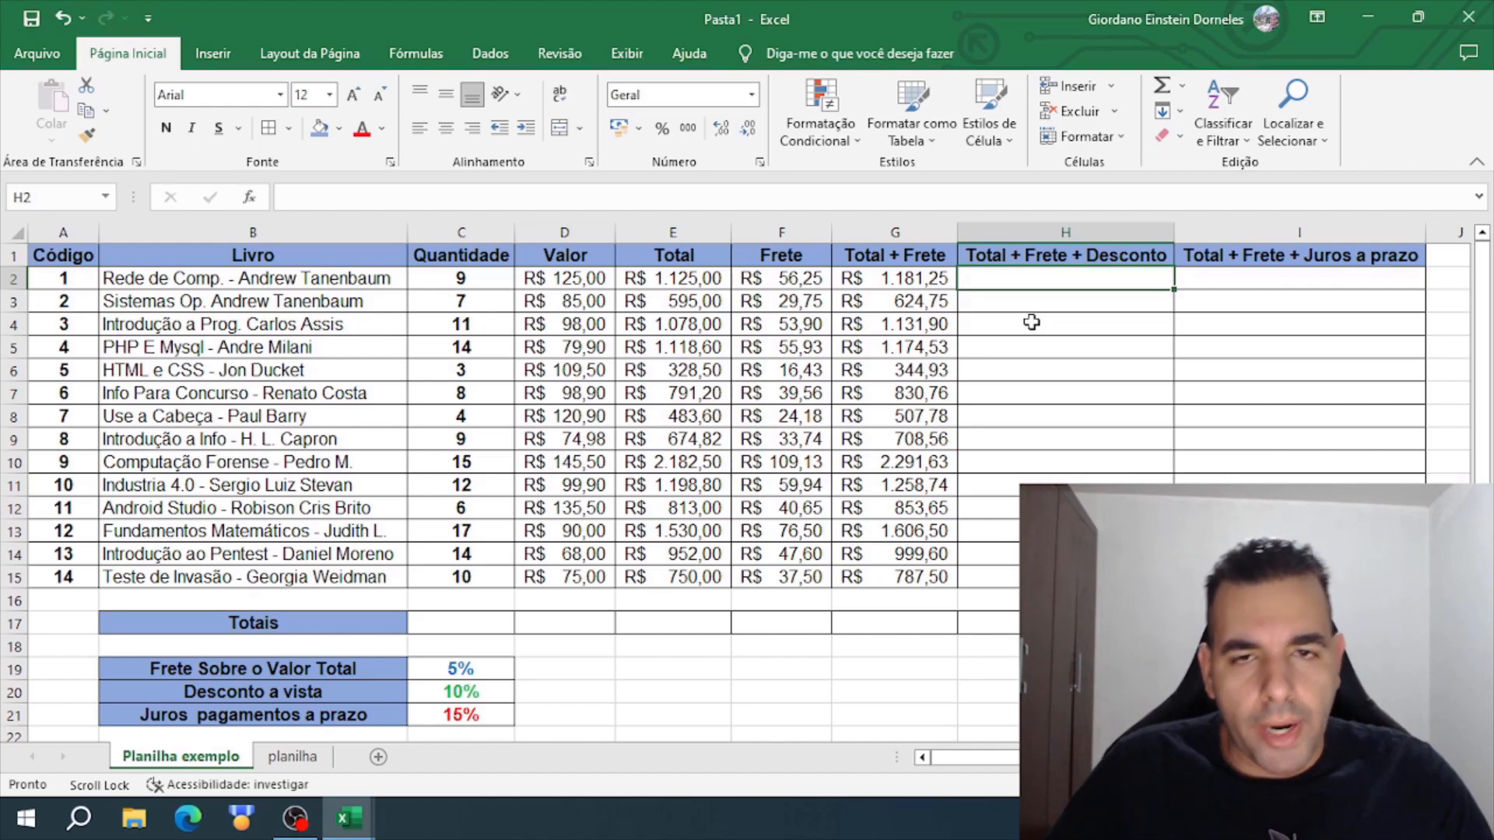
type("=")
left_click(911, 278)
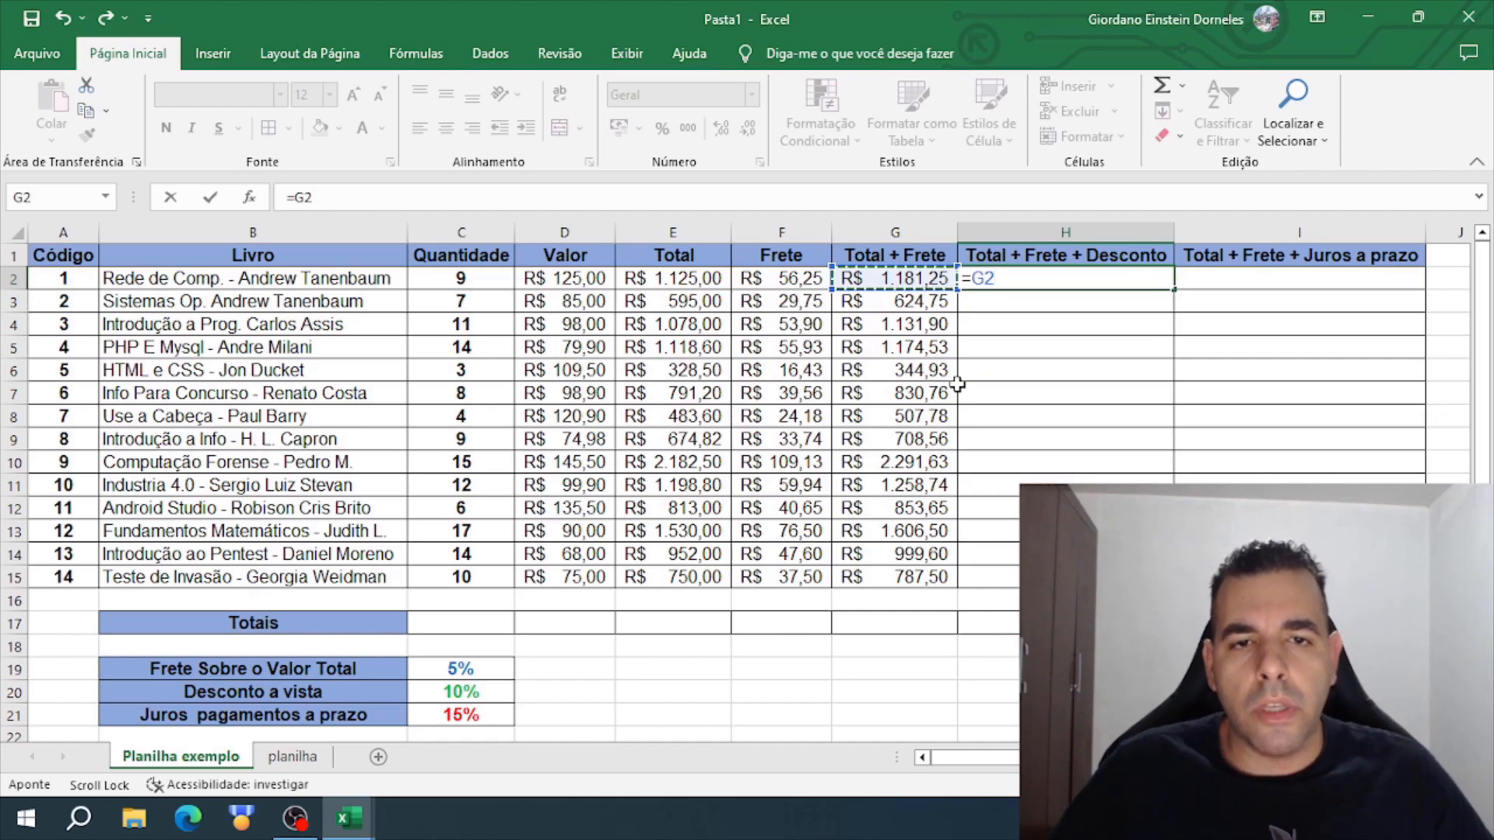
type("-(")
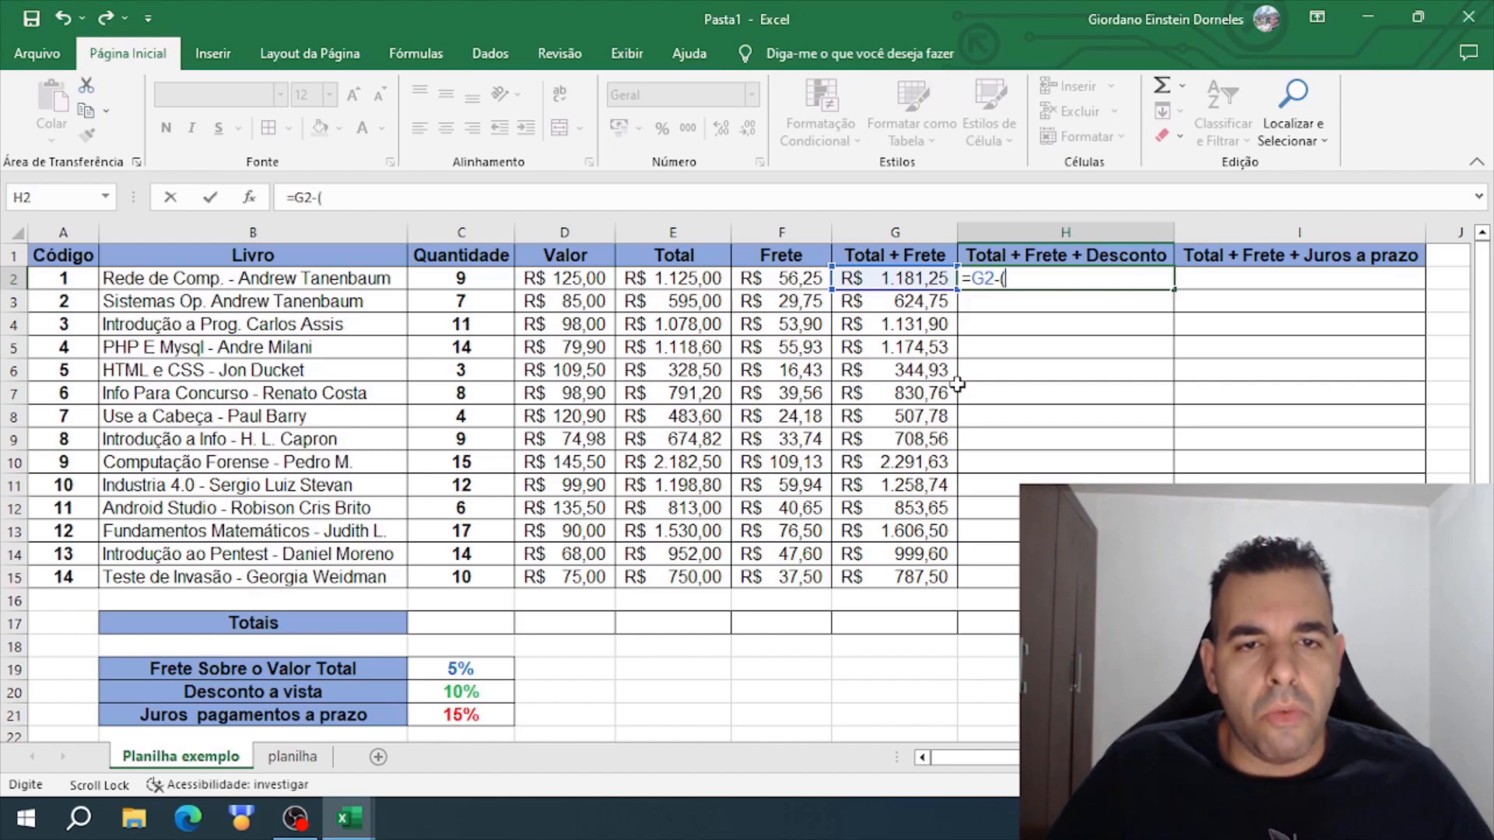
left_click(924, 280)
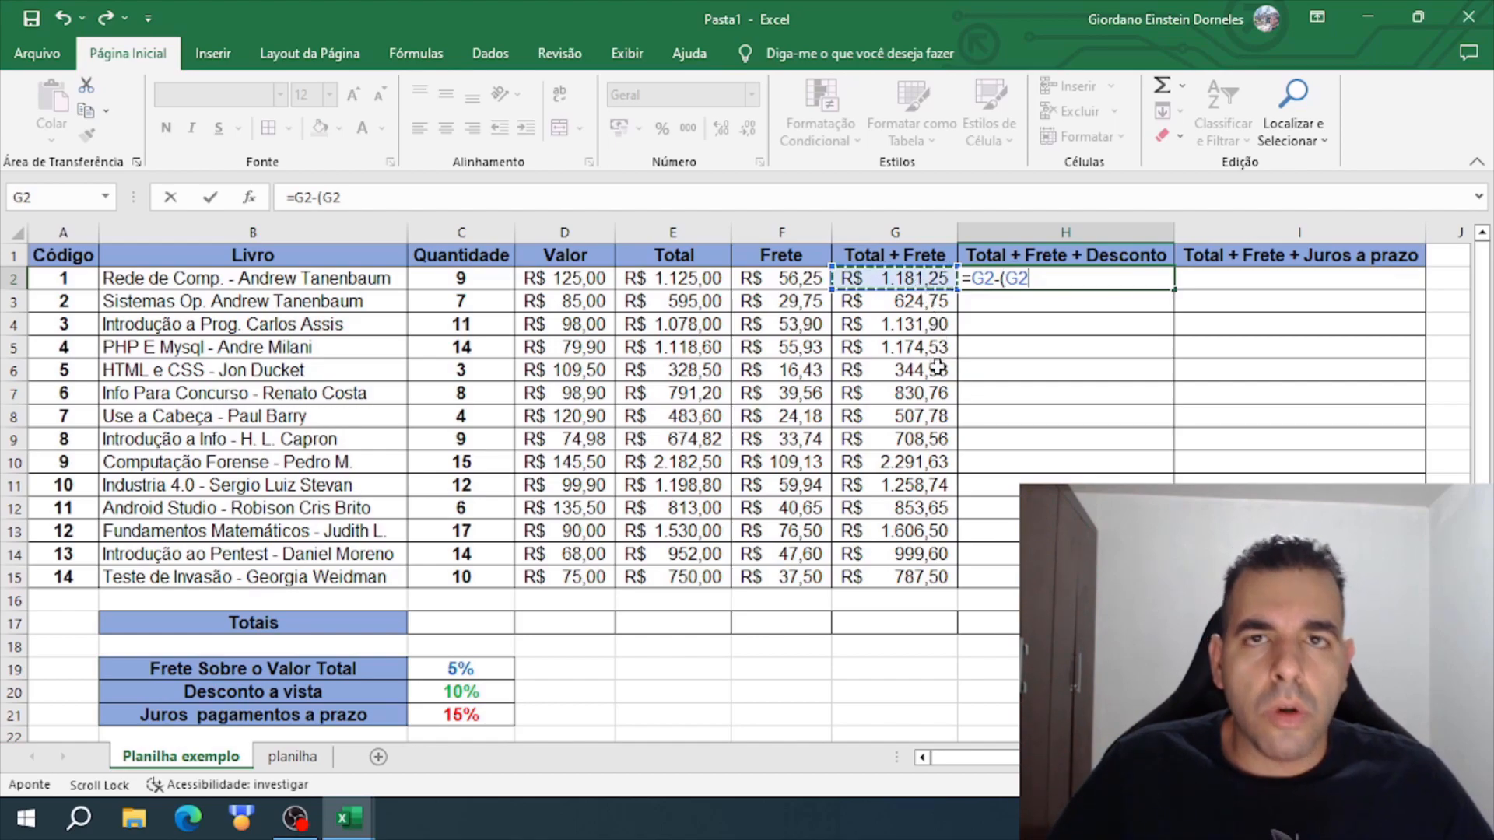
type("*")
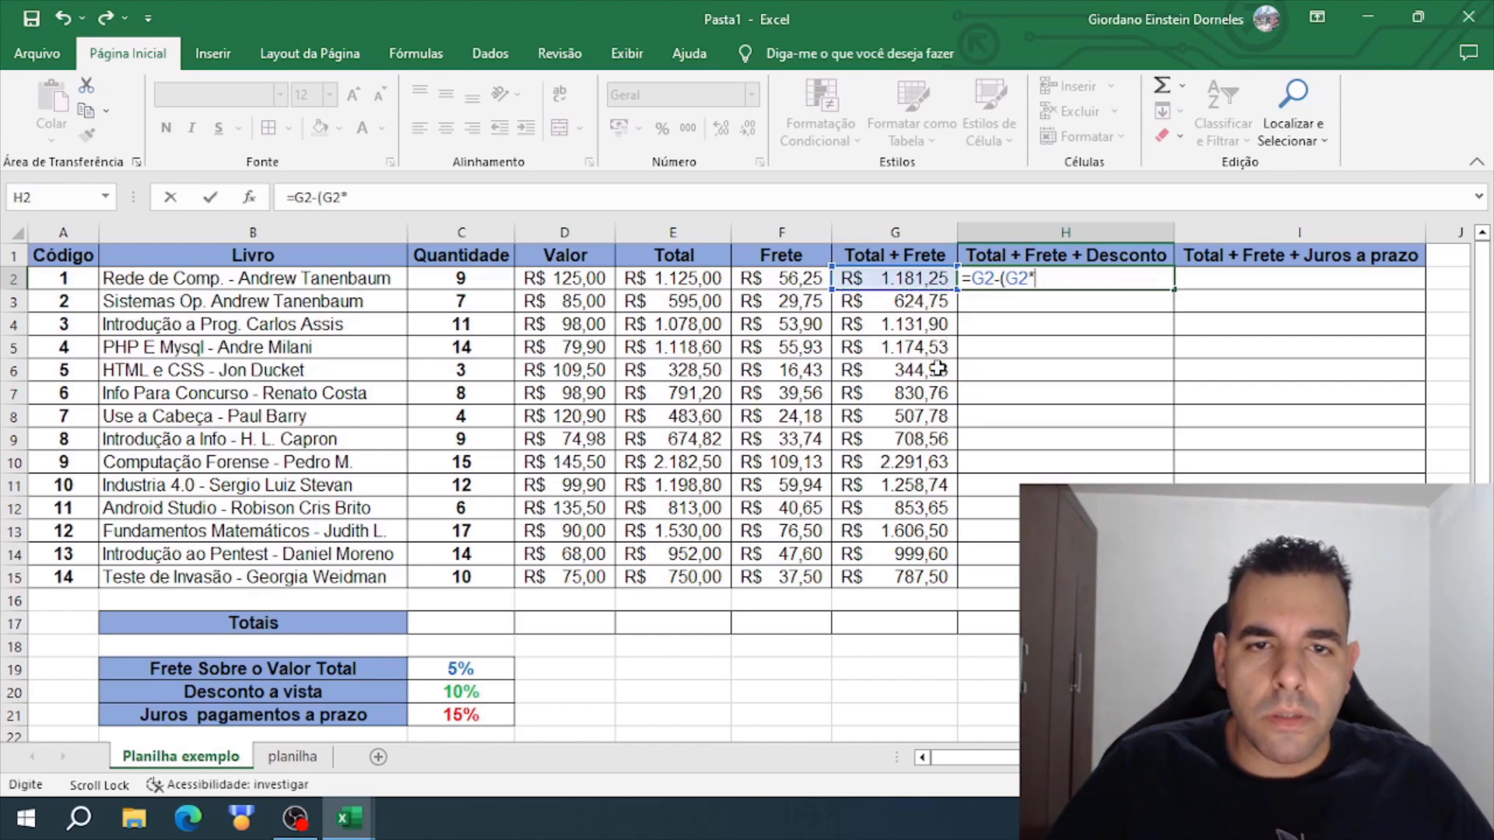
left_click(480, 690)
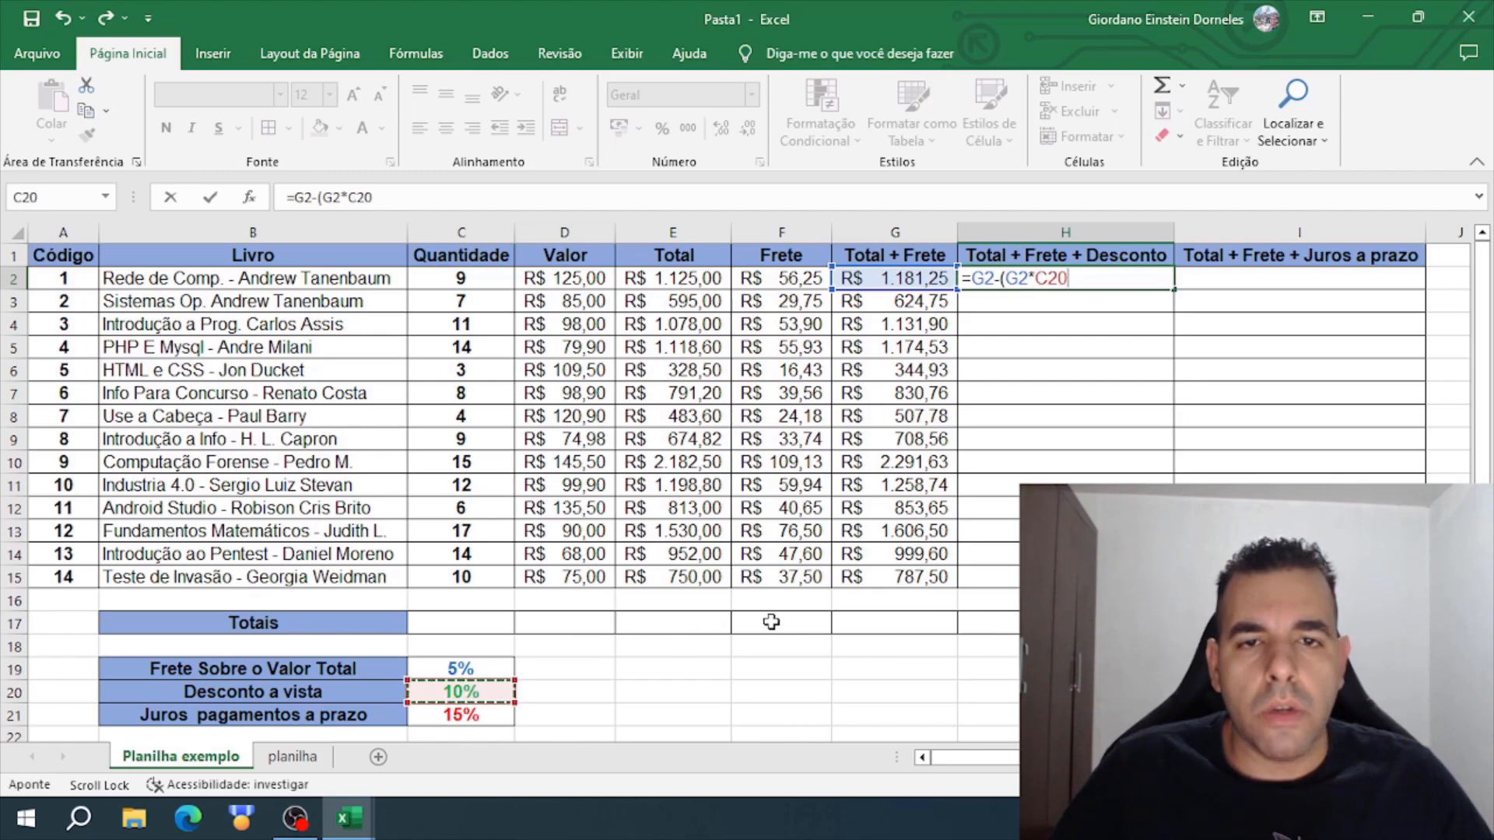
type(")")
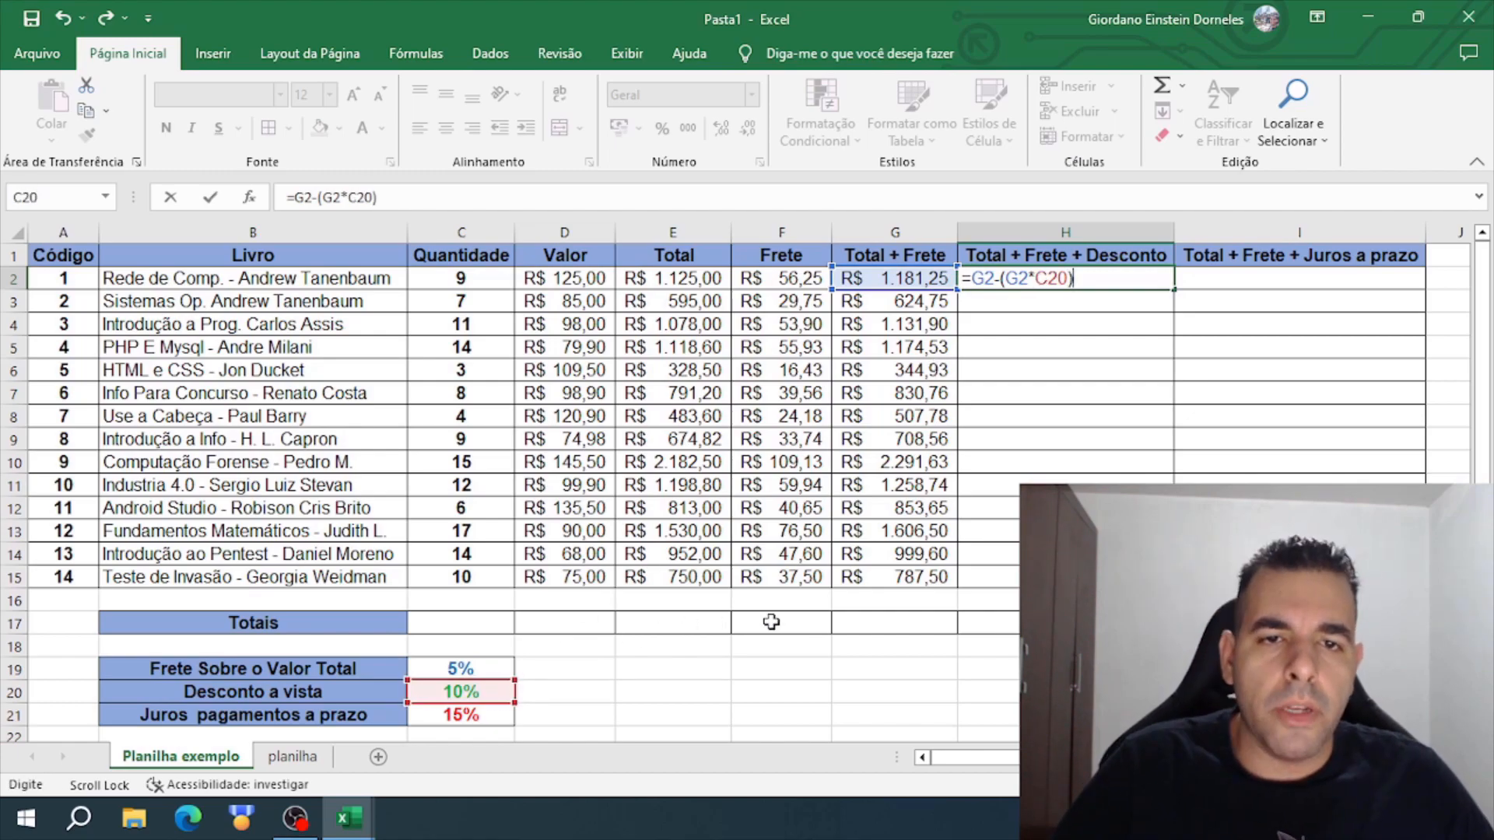
key("Return")
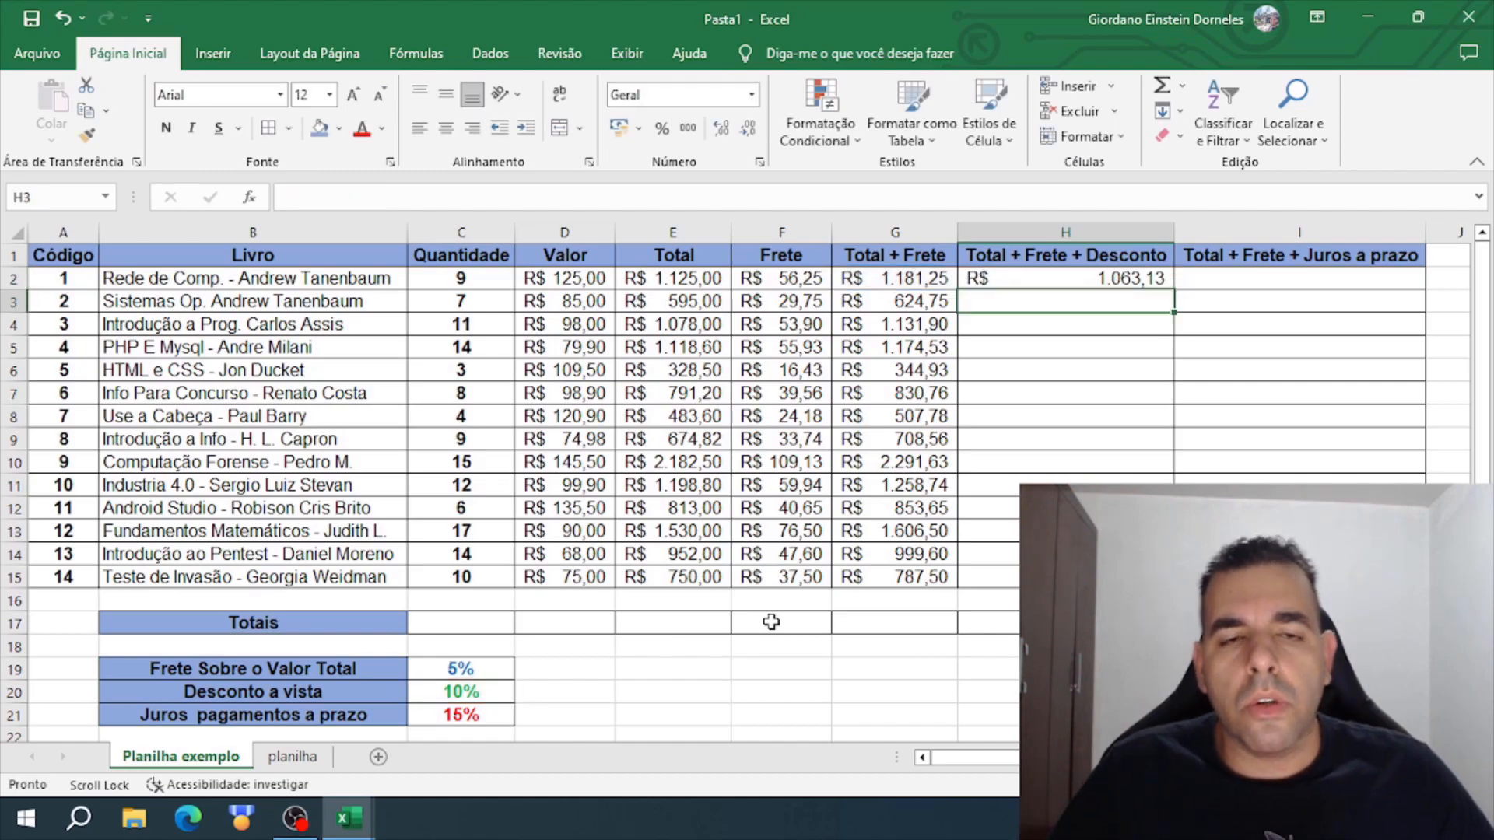
- Examine which cells the H2 formula uses, comparing it with F2's absolute reference, G2:G14, C20 and the cells below C20
left_click(1093, 289)
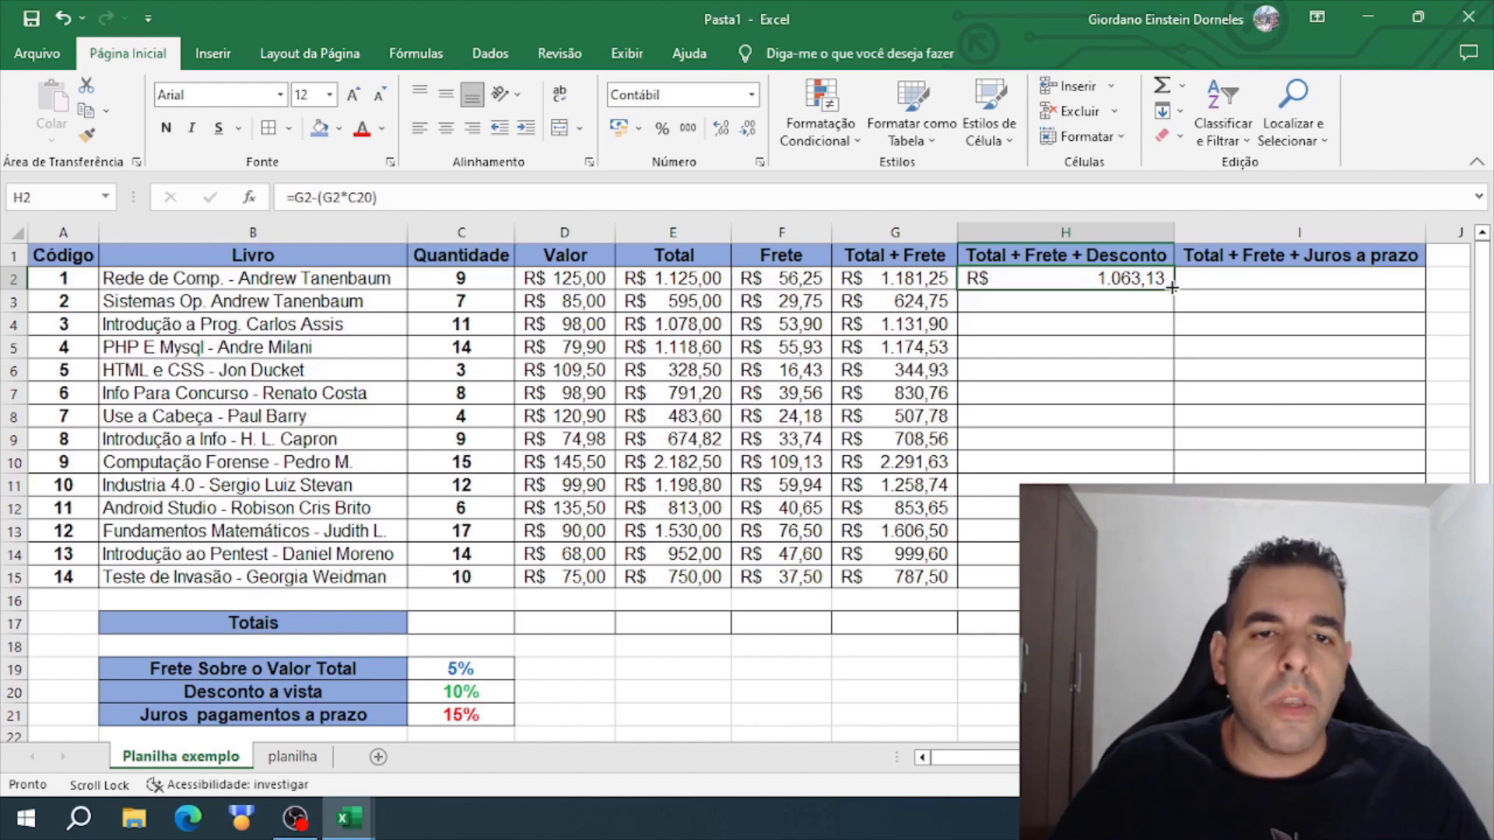
left_click(783, 278)
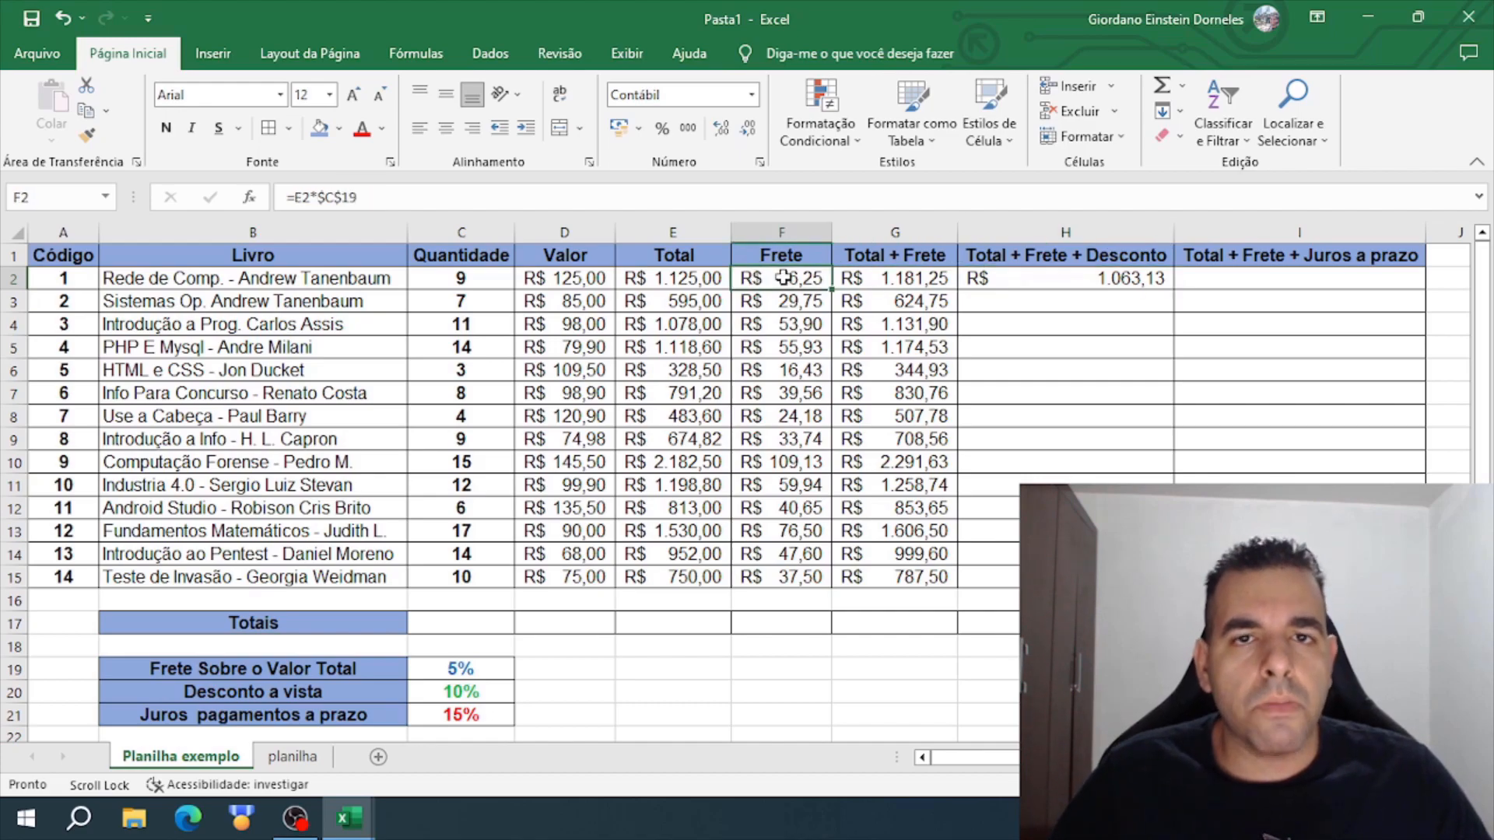
left_click_drag(871, 282, 889, 555)
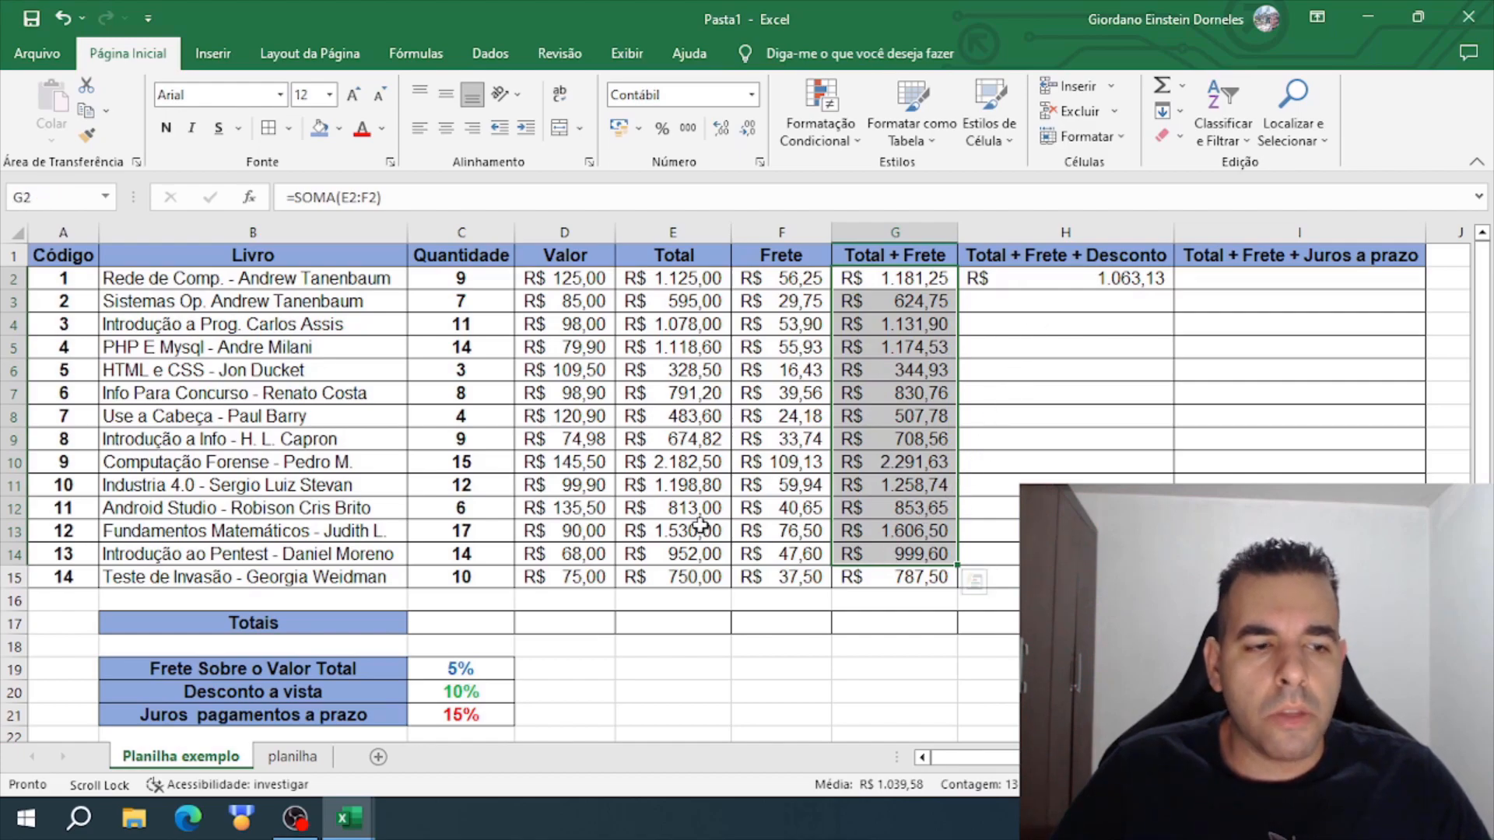
left_click(481, 695)
left_click(1117, 302)
left_click(1142, 281)
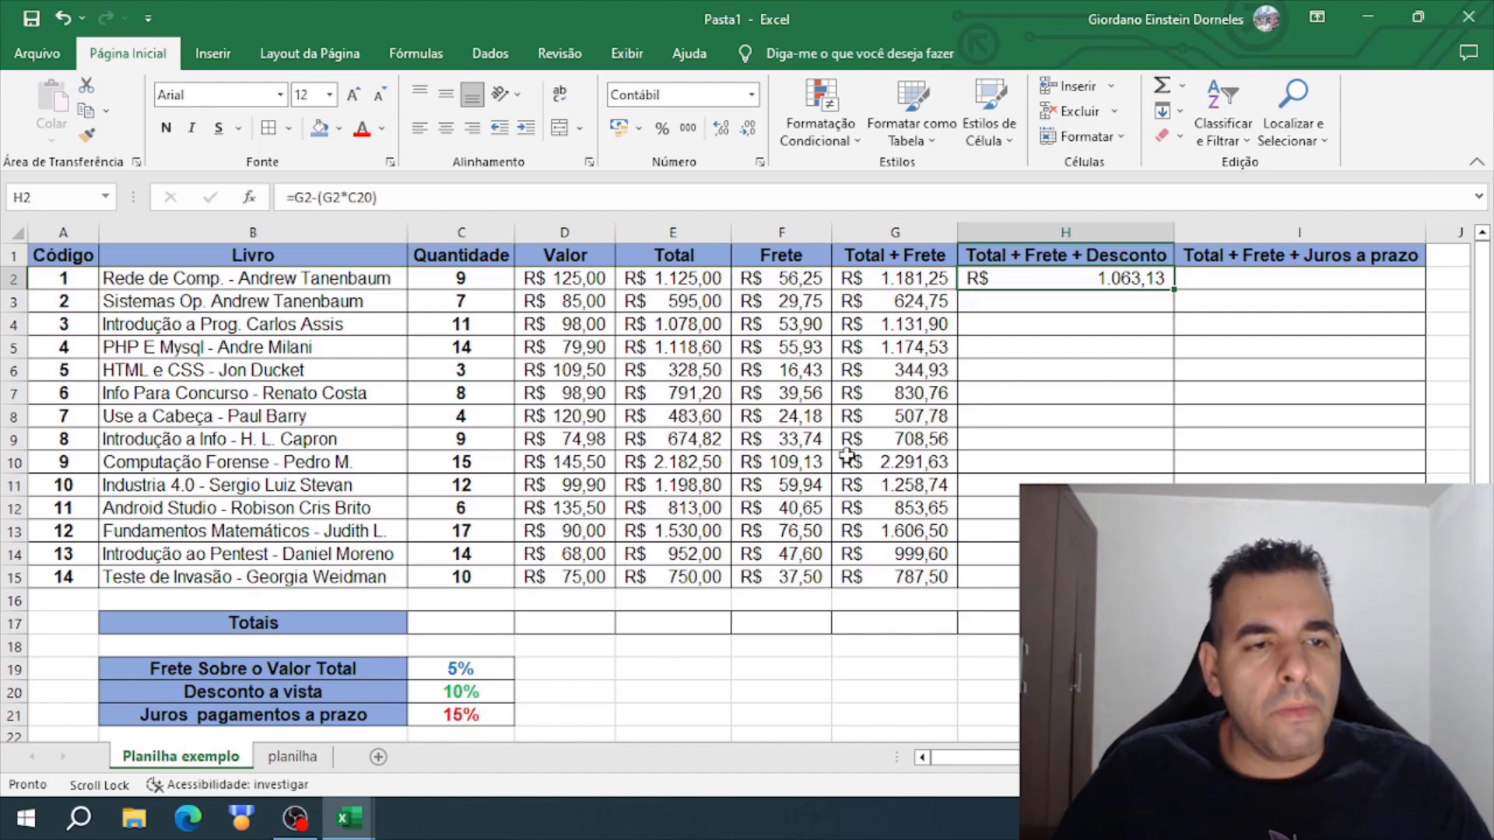
left_click(467, 693)
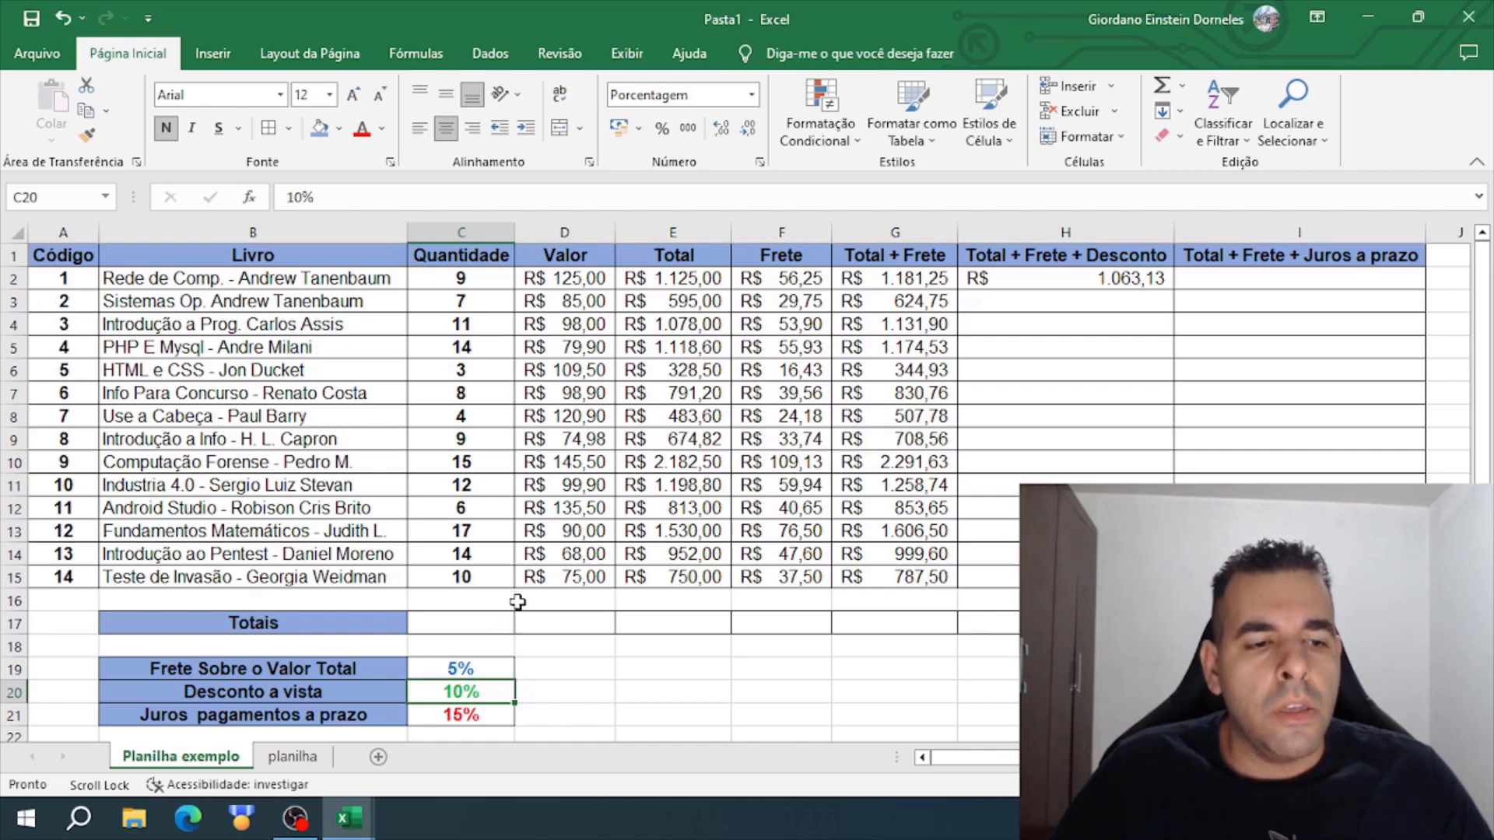
scroll(517, 599, "down", 1)
left_click(472, 646)
scroll(479, 684, "down", 2)
left_click_drag(470, 553, 484, 748)
scroll(513, 490, "up", 5)
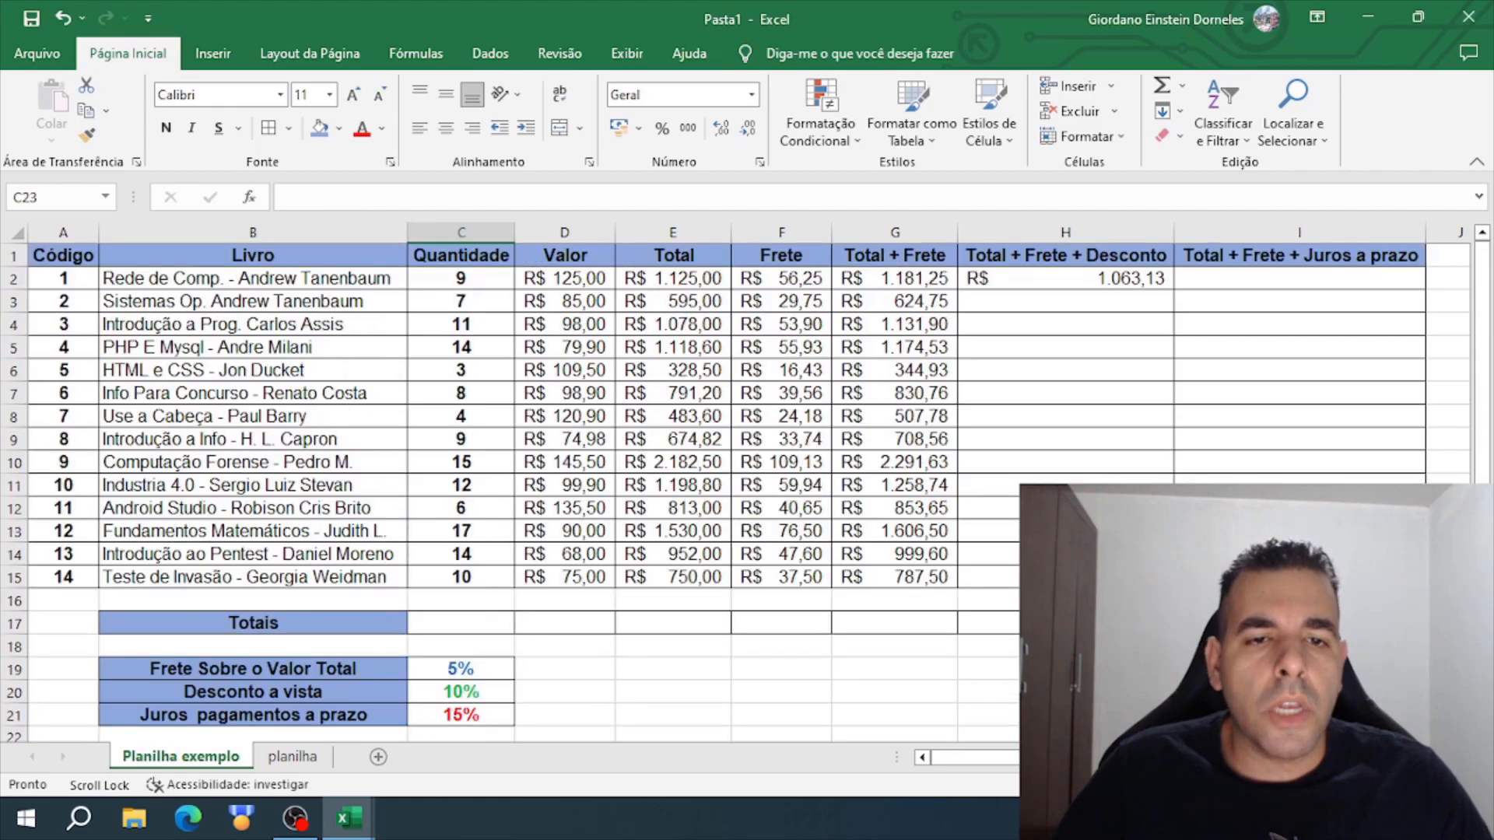
- Change C20 to $C$20 in the H2 formula and fill it down through H15
left_click(1096, 282)
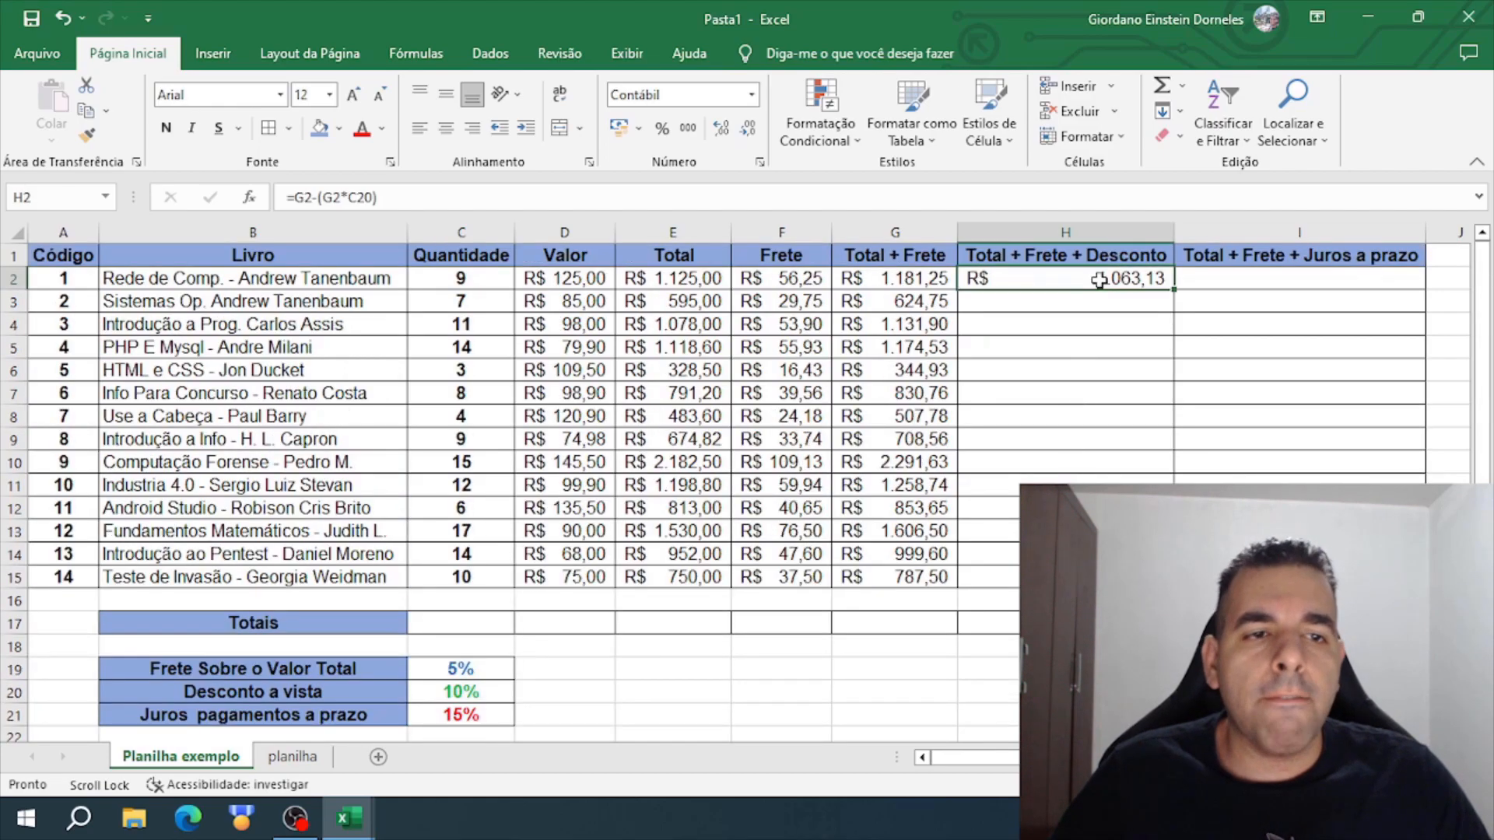
double_click(363, 197)
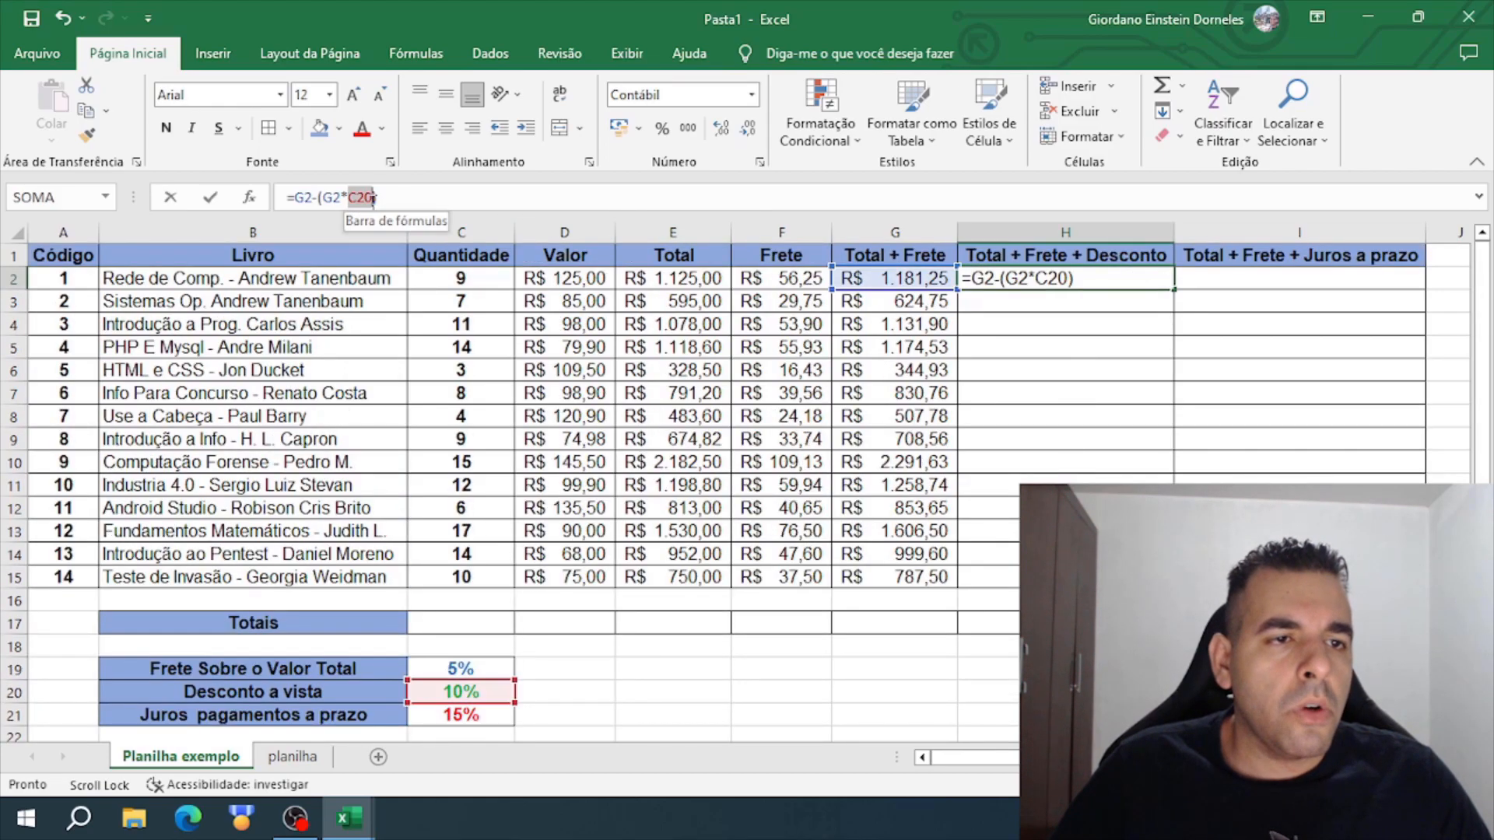
key("F4")
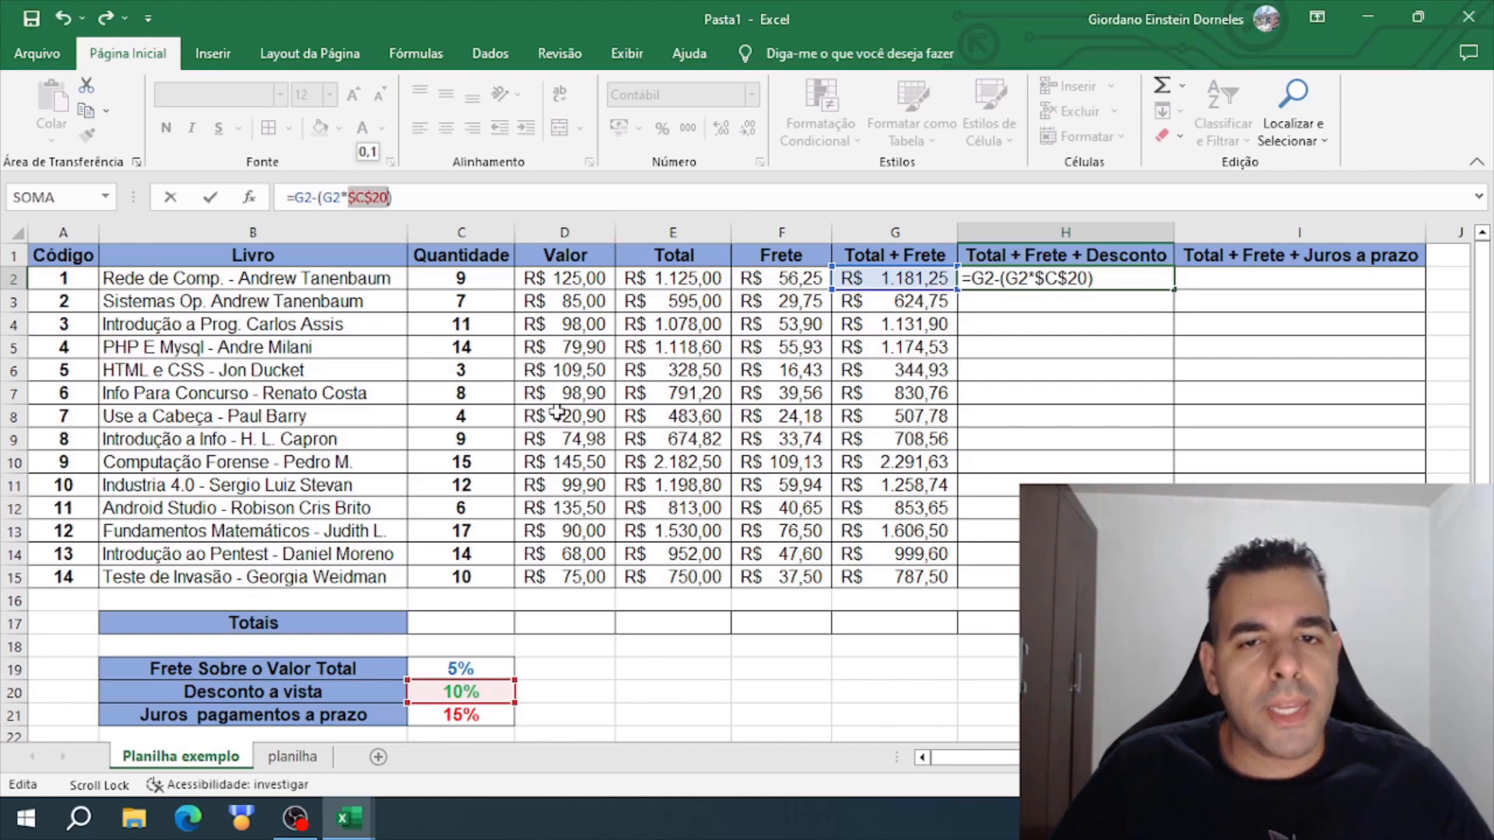
key("Return")
key("Up")
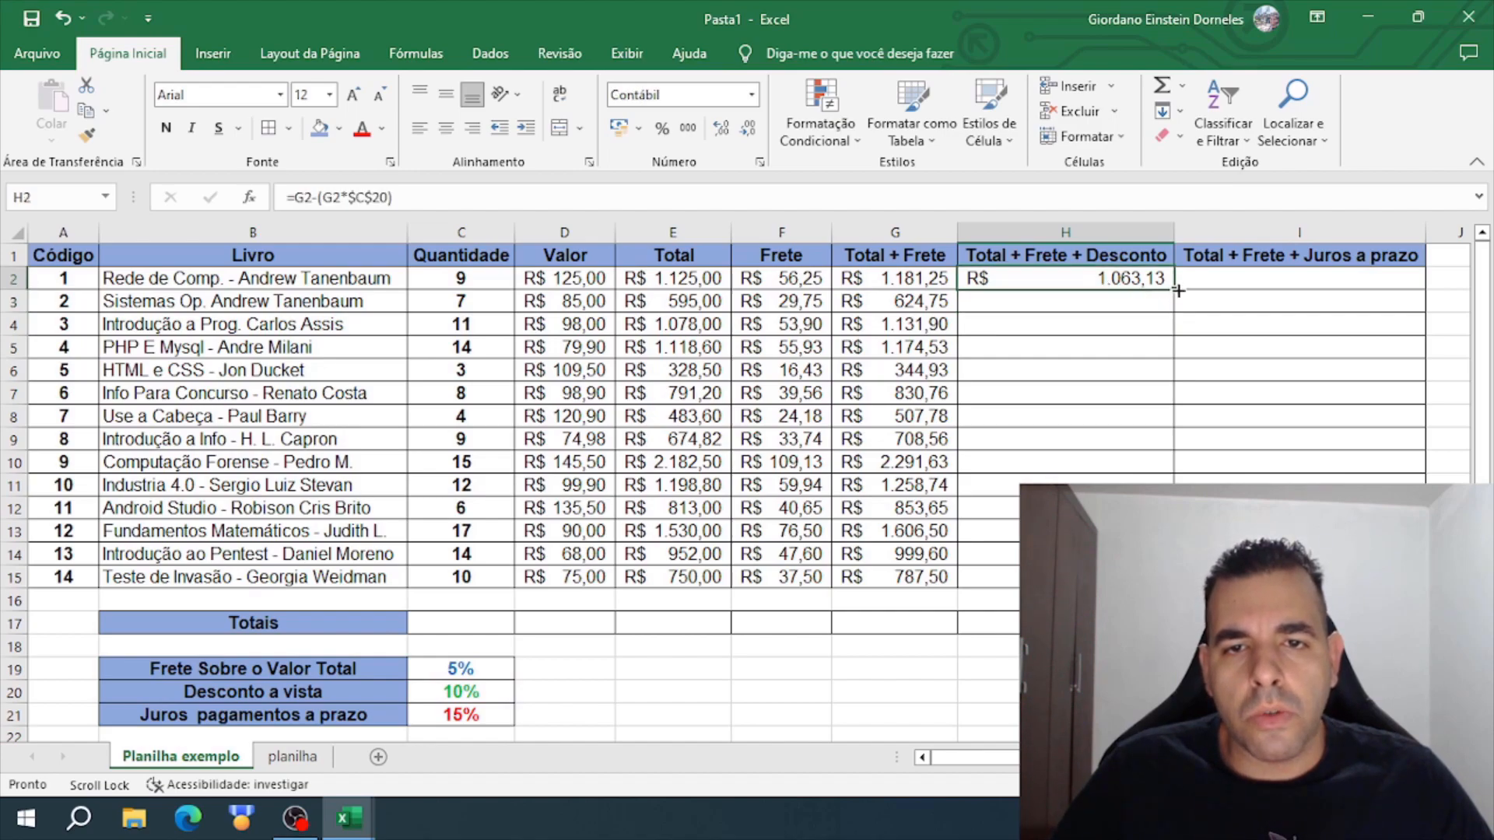
double_click(1178, 290)
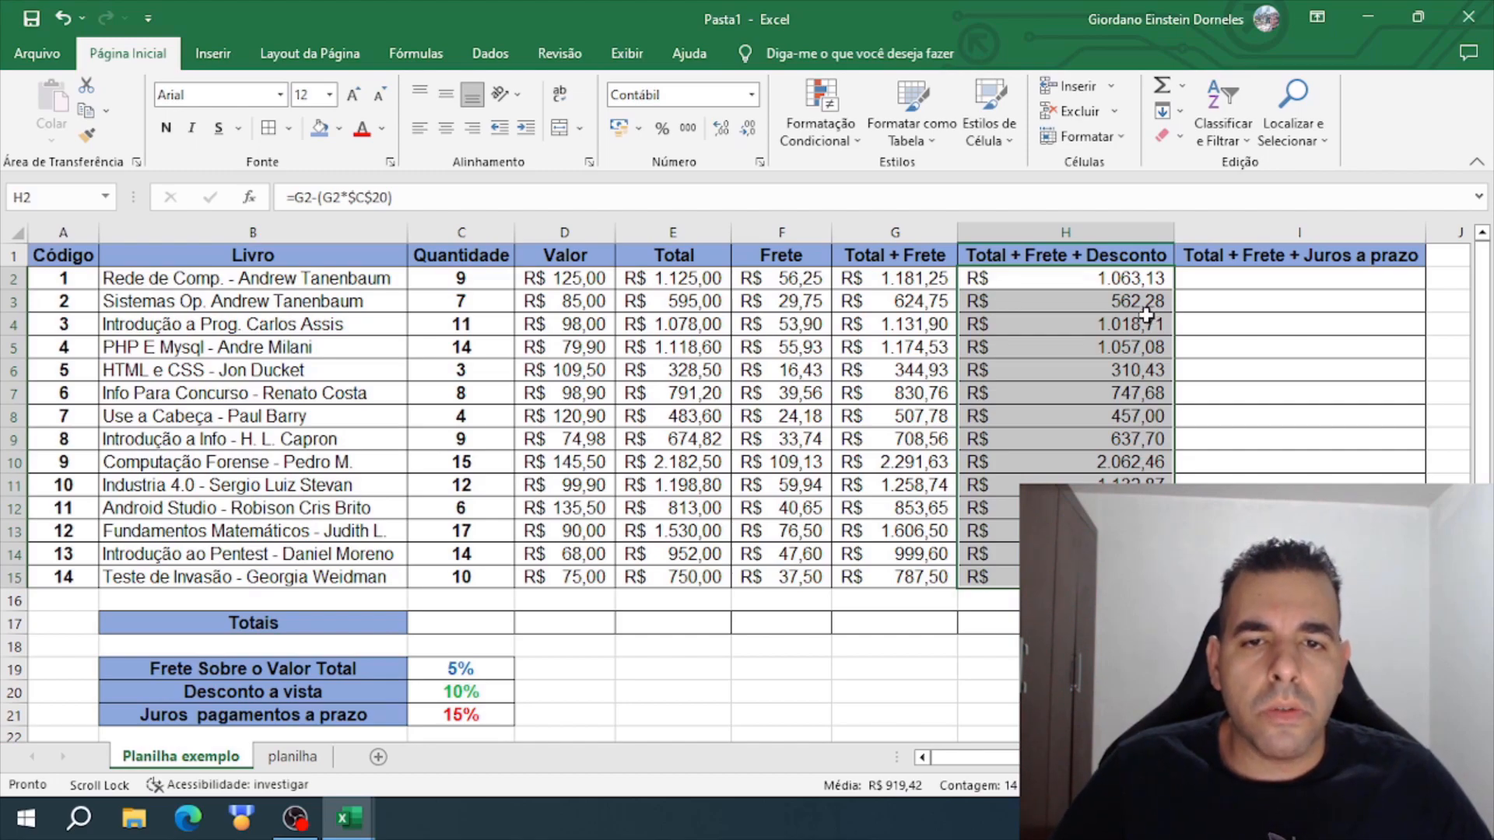
- Write =G2+(G2*C21) in I2 to add the installment interest to the first book's Total + Frete
left_click(1210, 285)
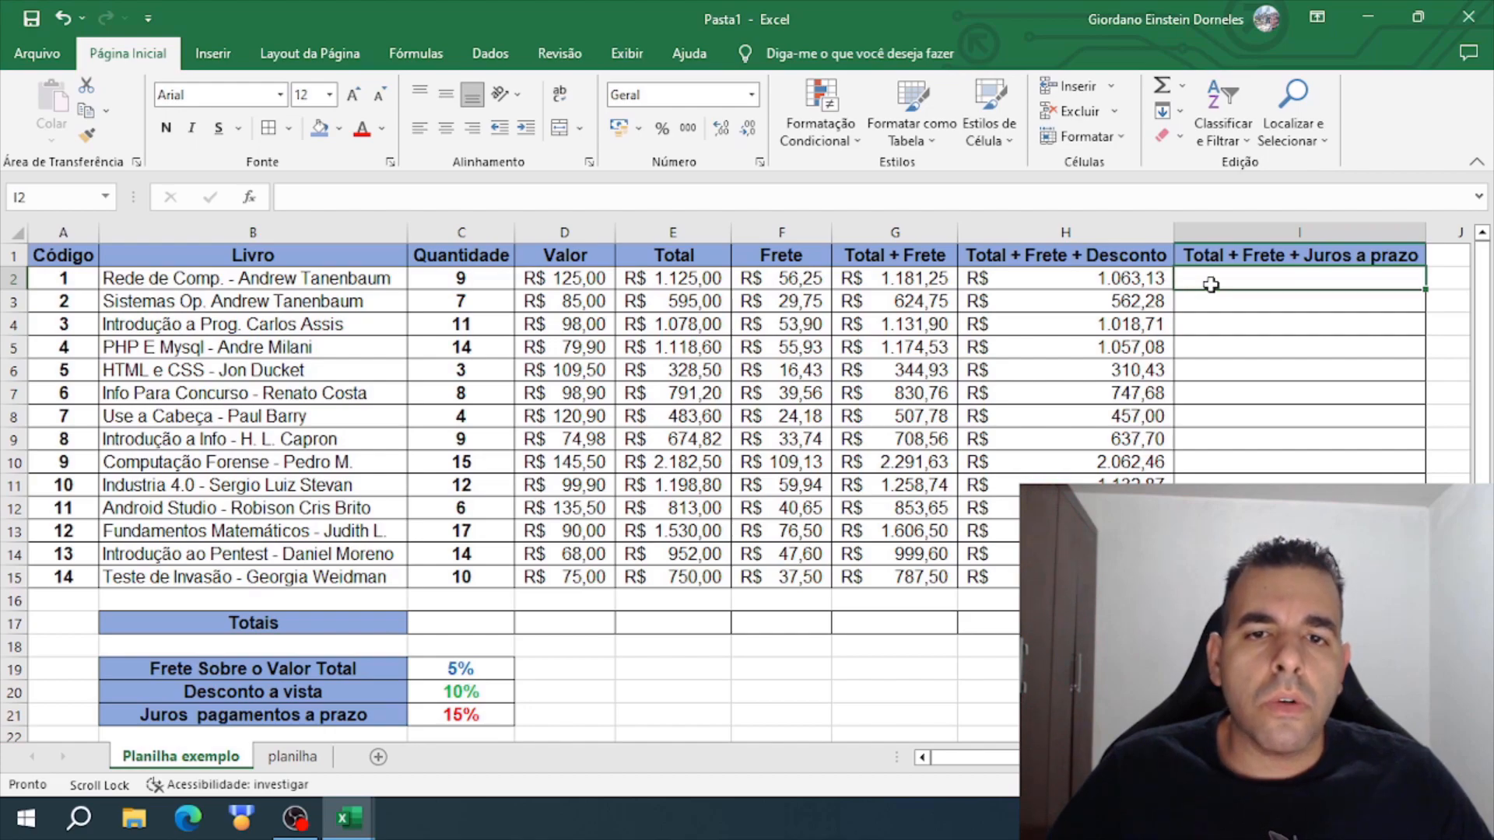
left_click(1151, 285)
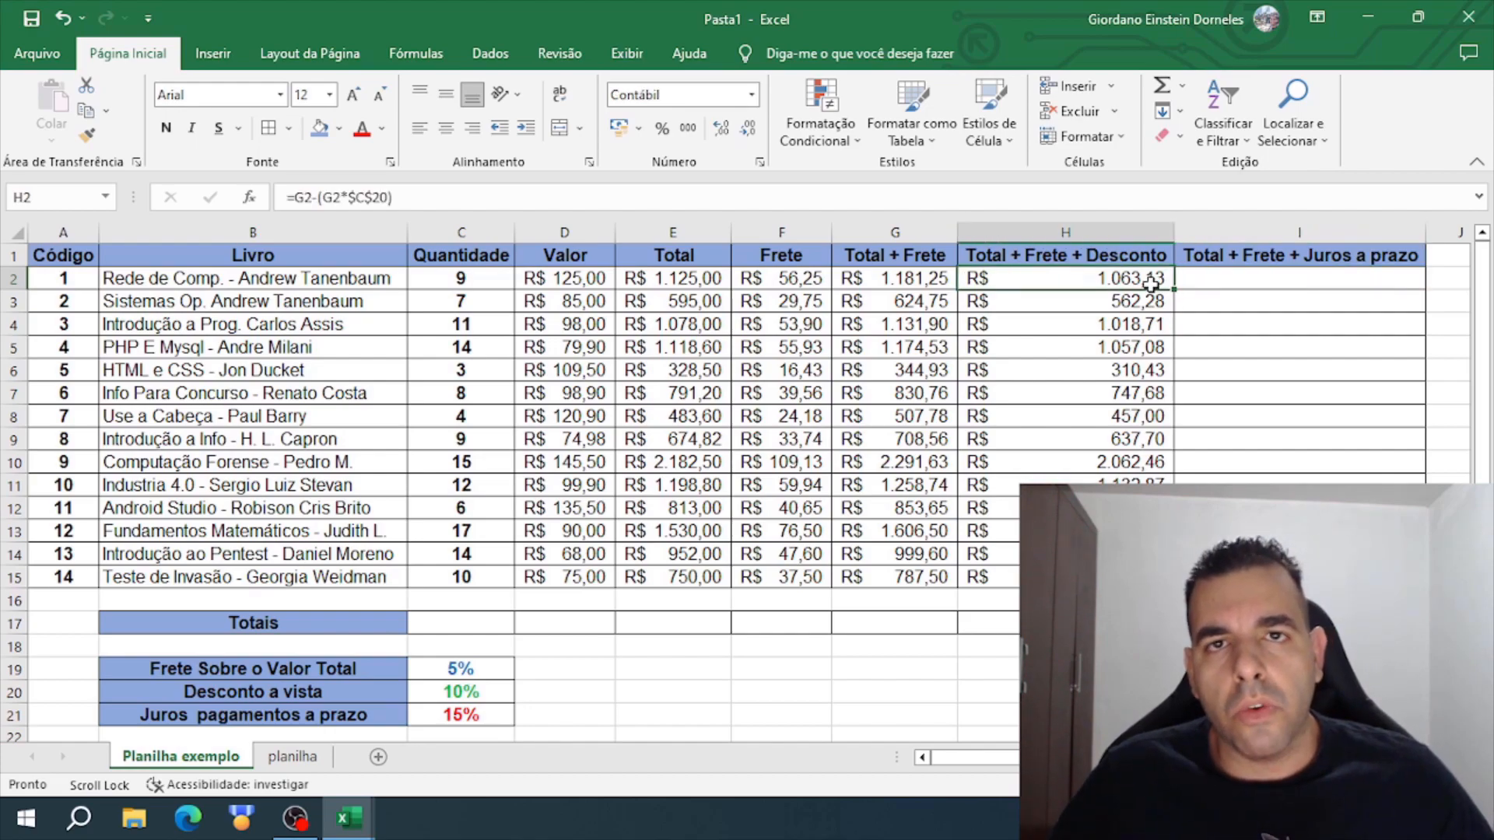
left_click(1185, 284)
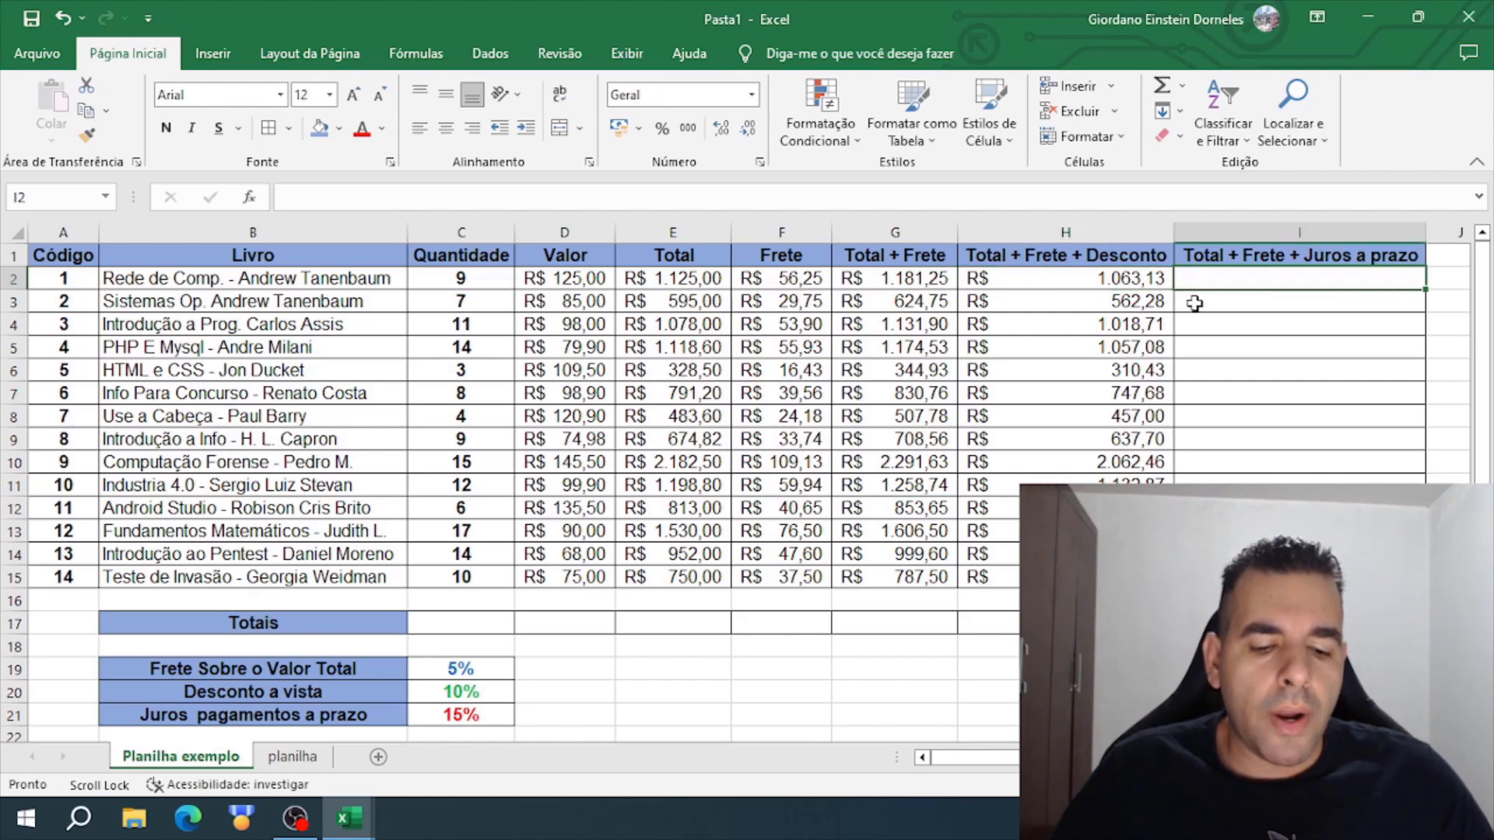
type("=")
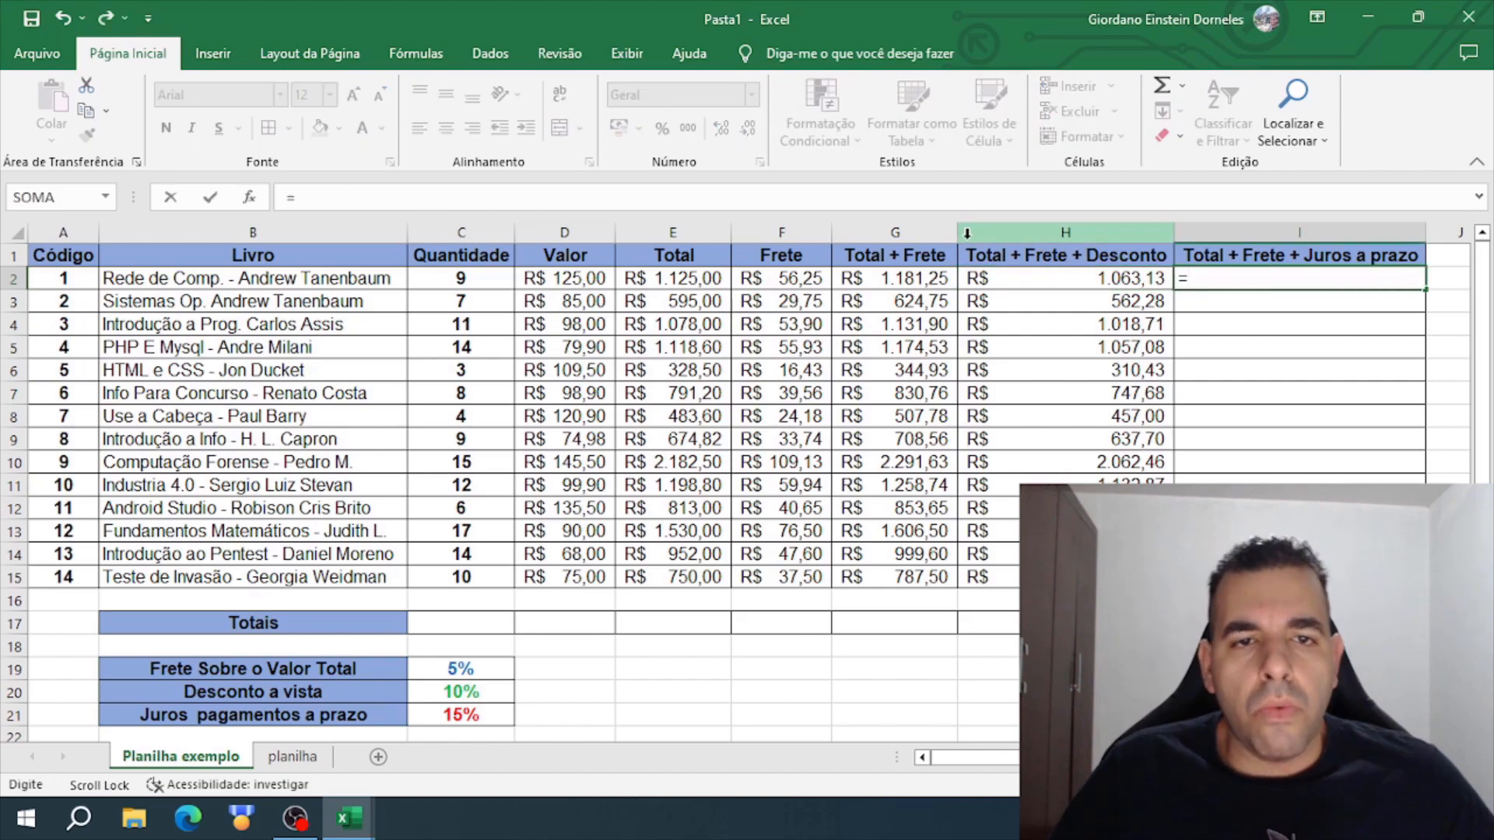
left_click(915, 280)
type("+")
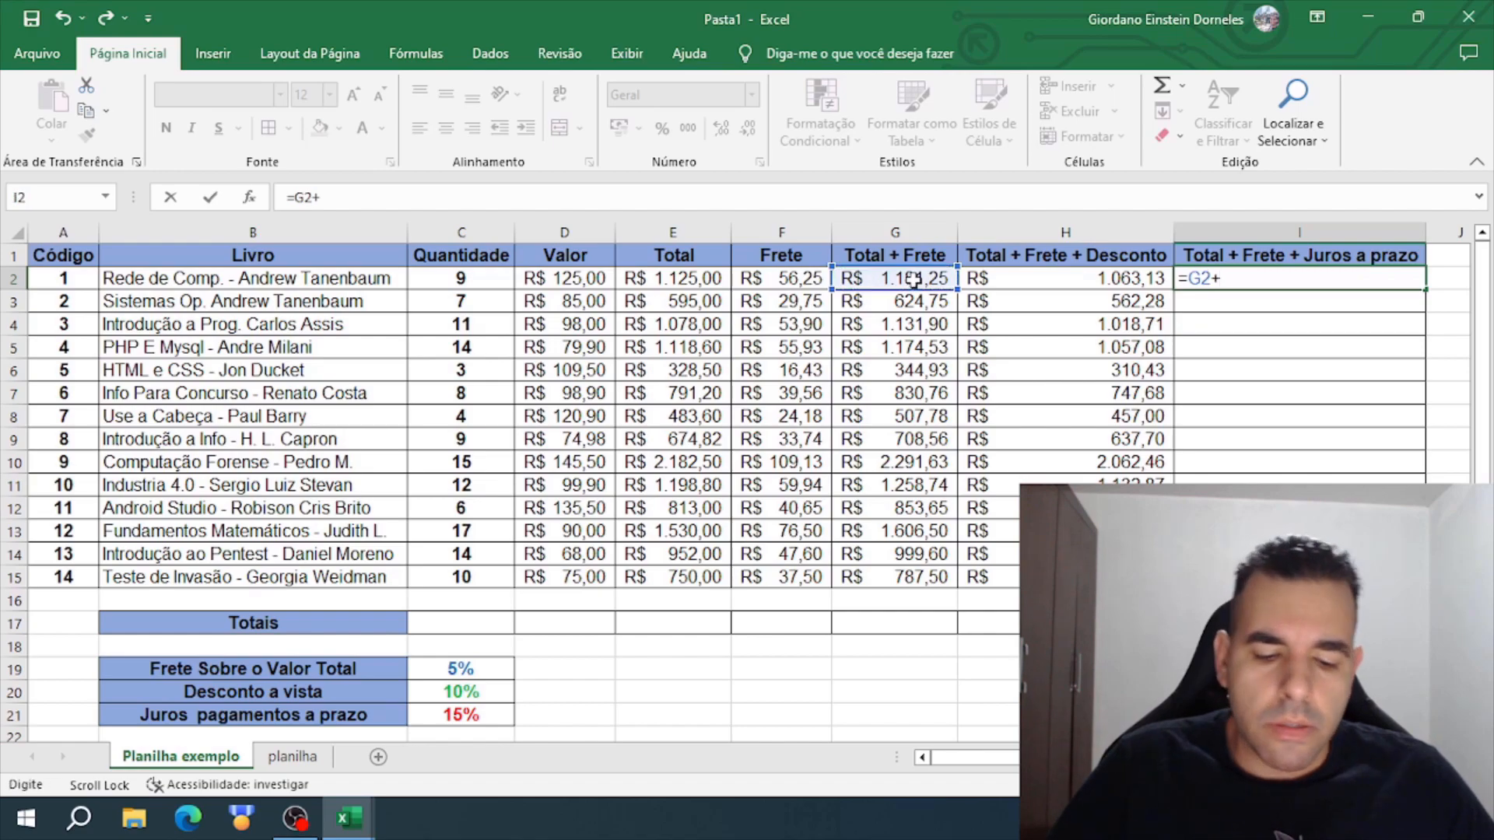
type("(")
left_click(915, 280)
type("*")
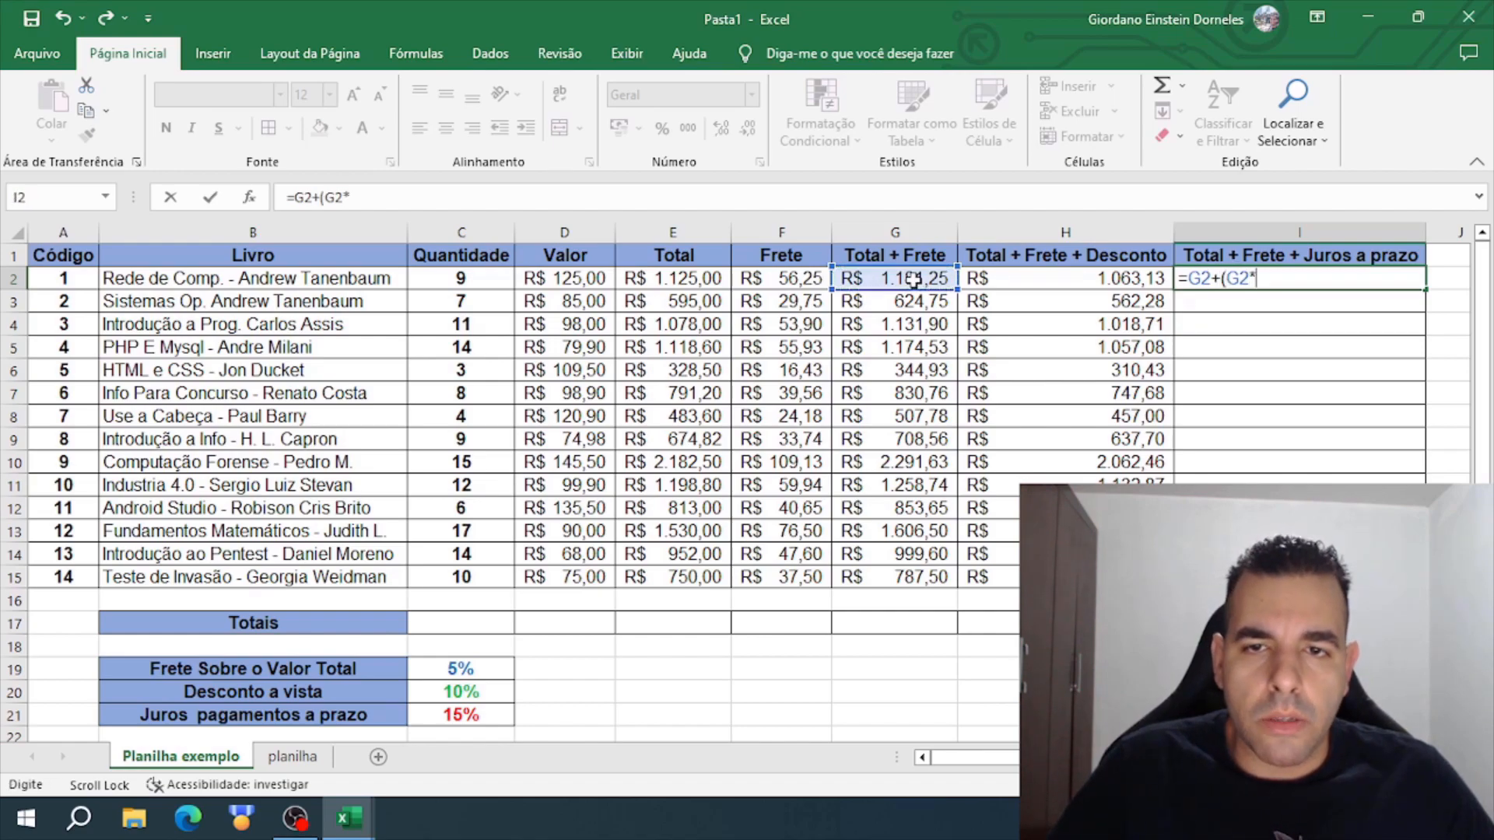
left_click(495, 714)
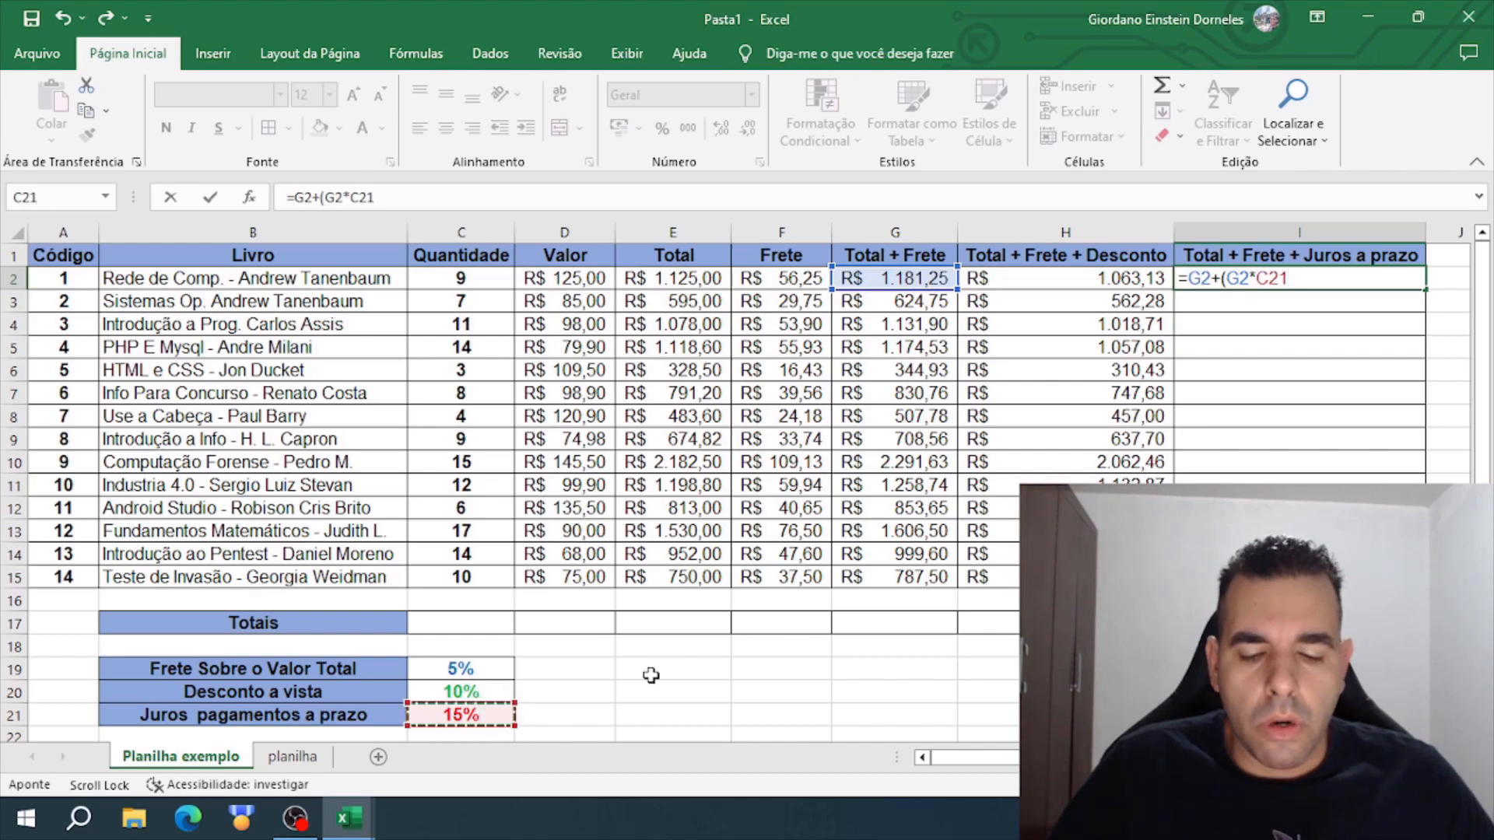
type(")")
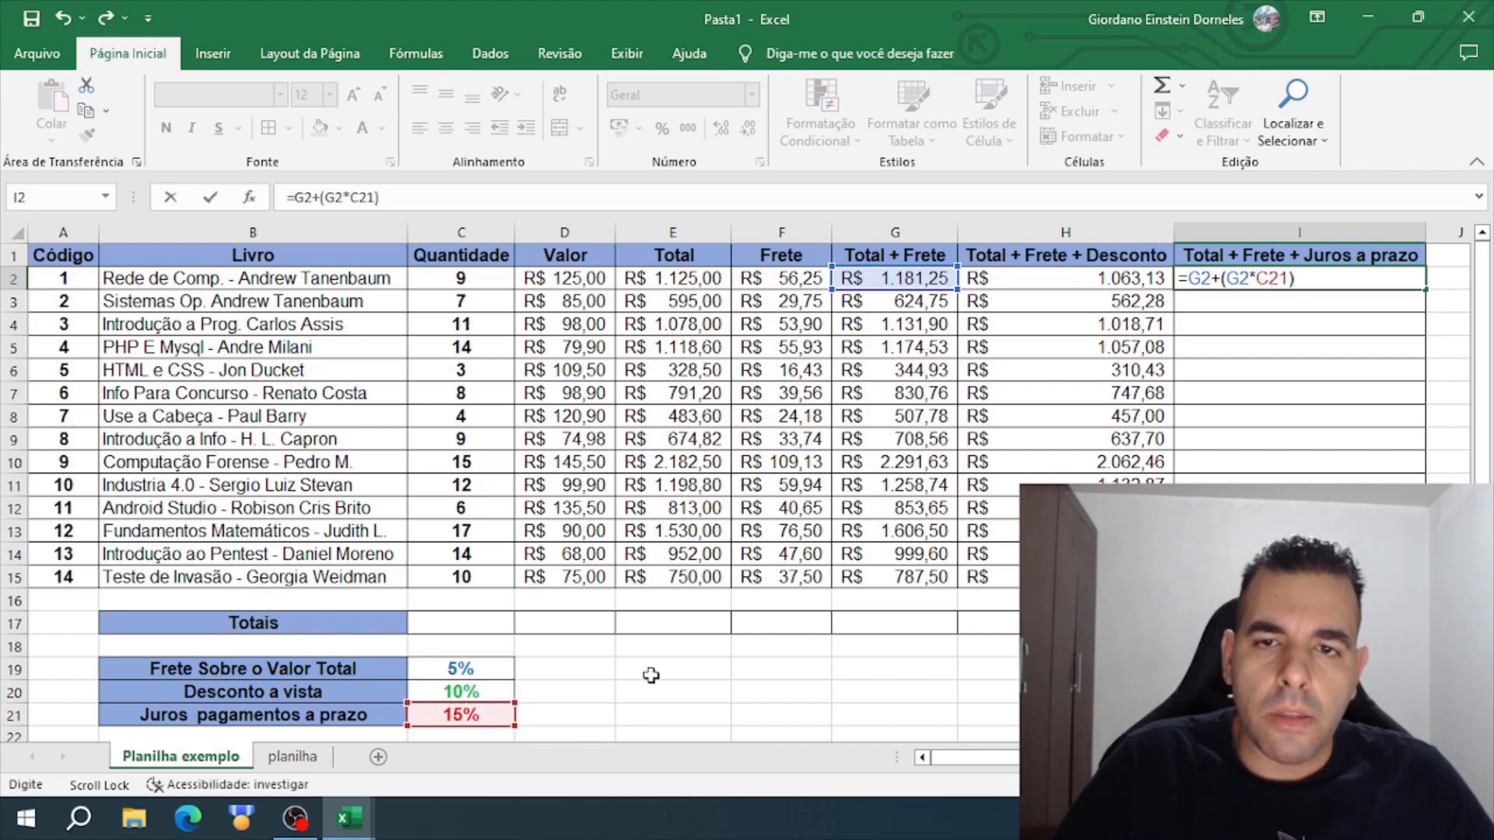
- Make the interest rate reference absolute as $C$21 in the I2 formula and fill it down through I15
left_click_drag(1290, 279, 1256, 278)
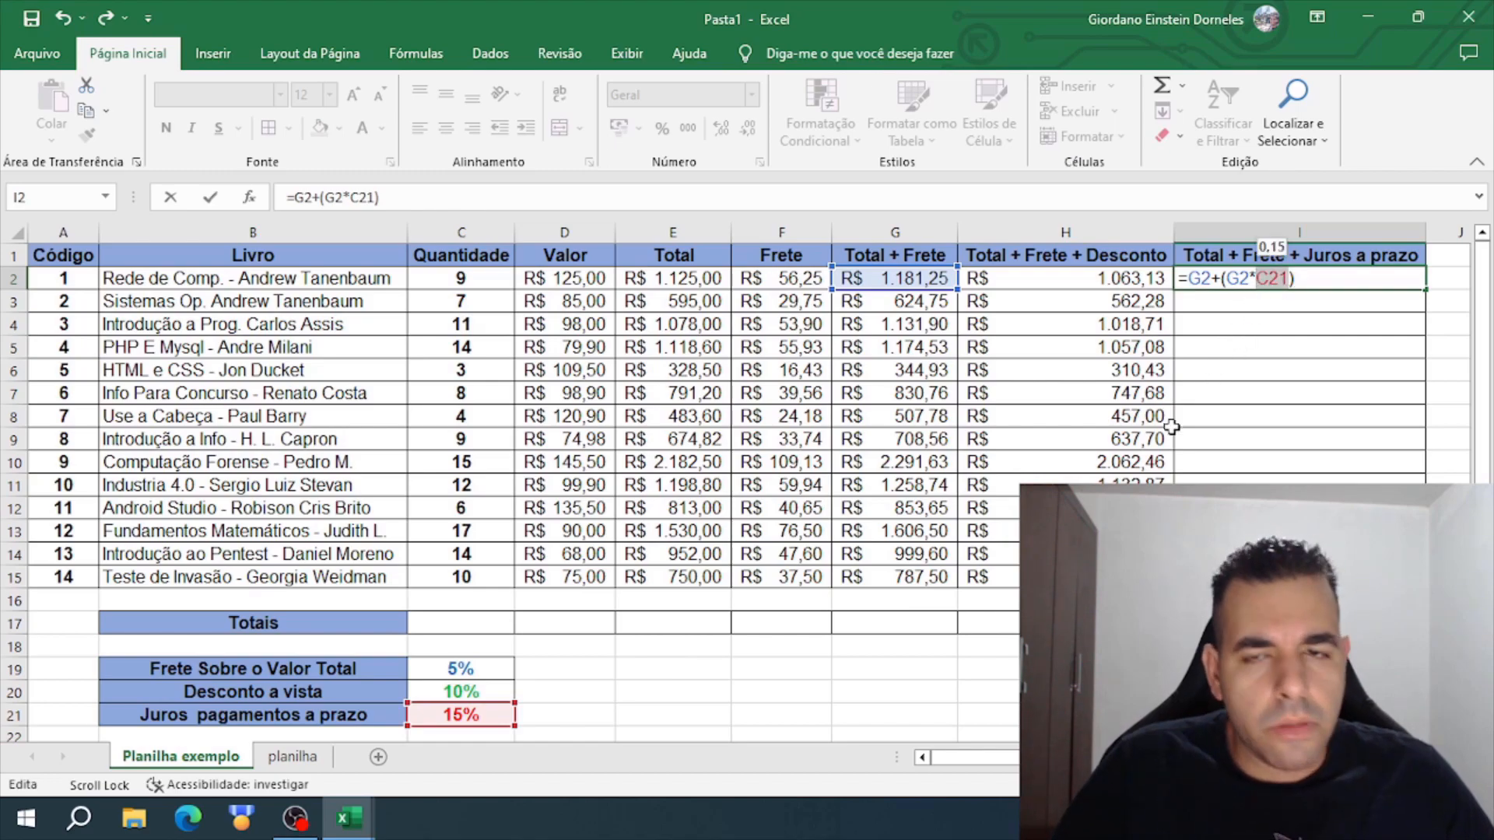
key("F4")
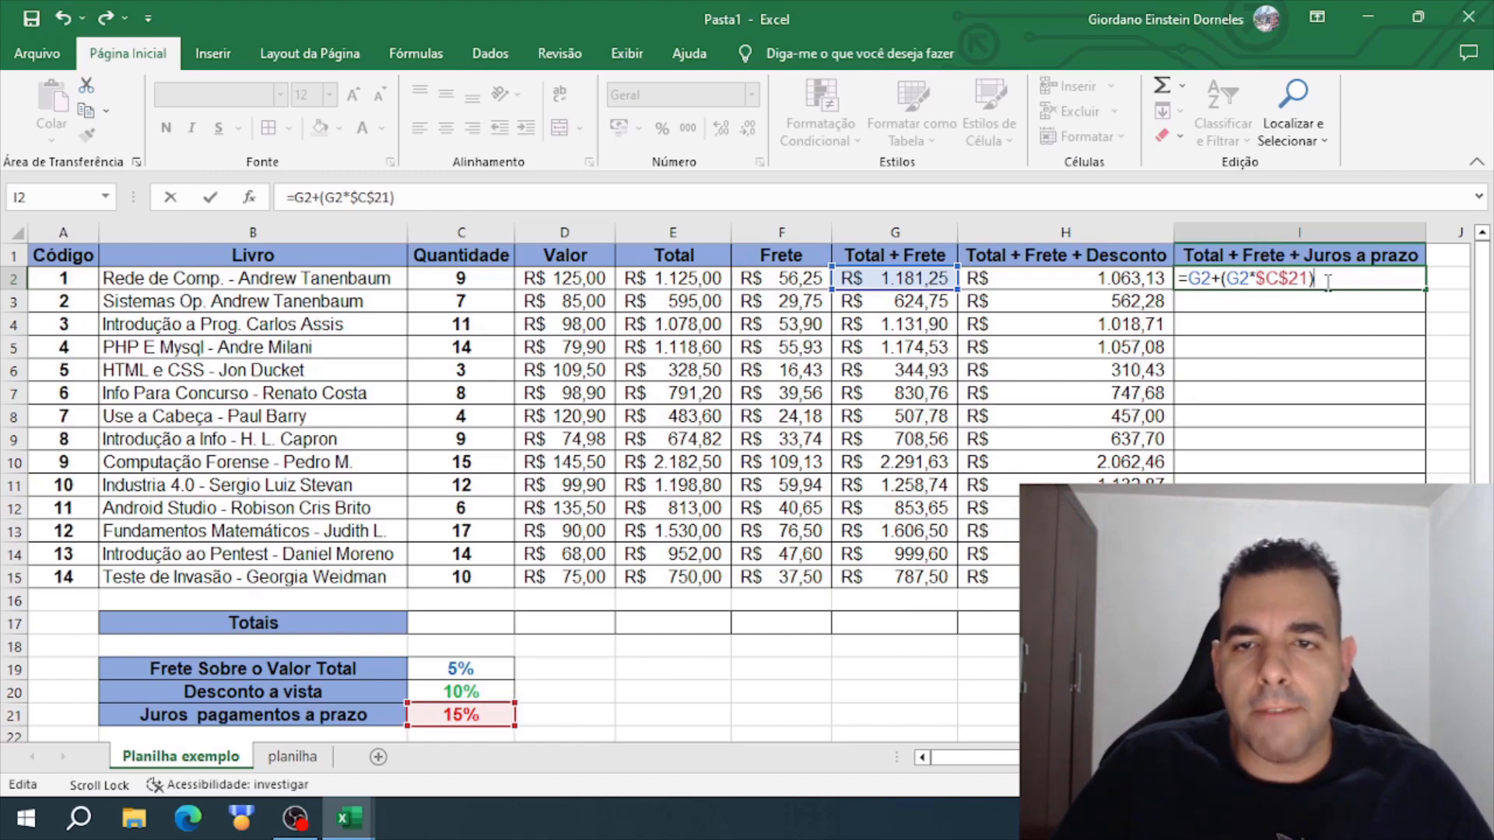
key("Return")
left_click(1400, 280)
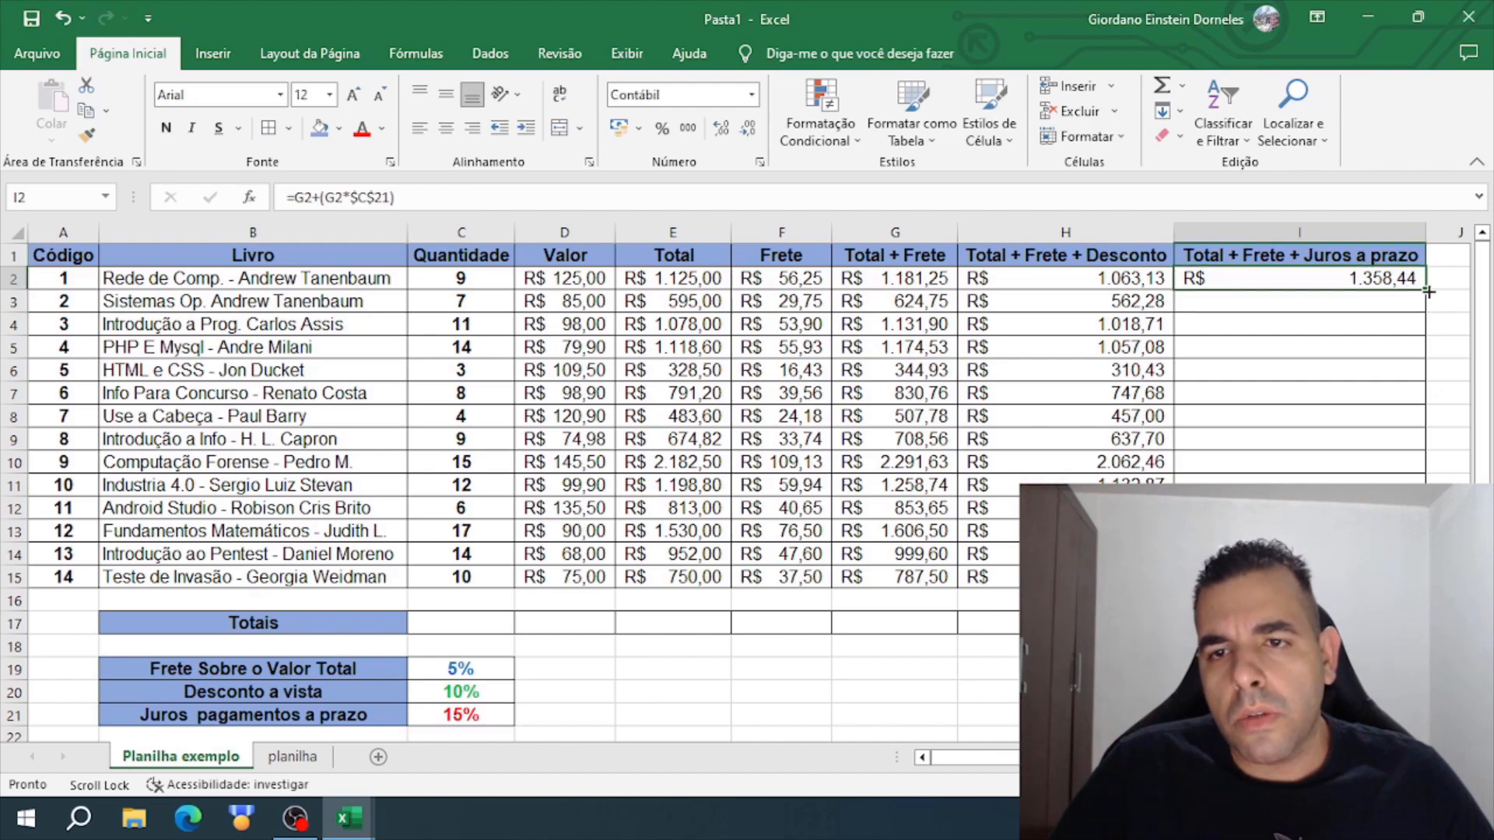
double_click(1428, 290)
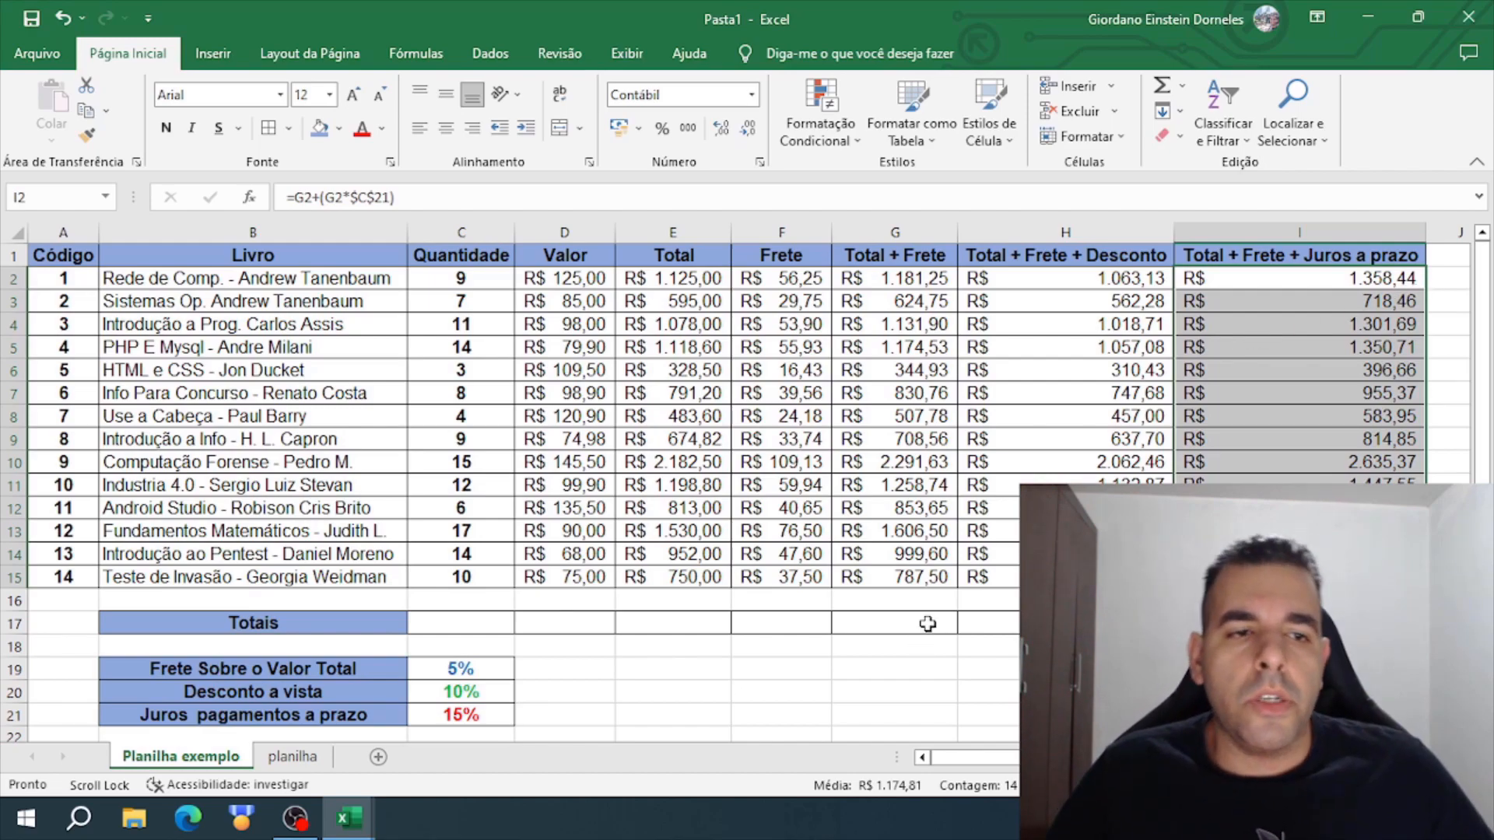
left_click(799, 369)
left_click(878, 319)
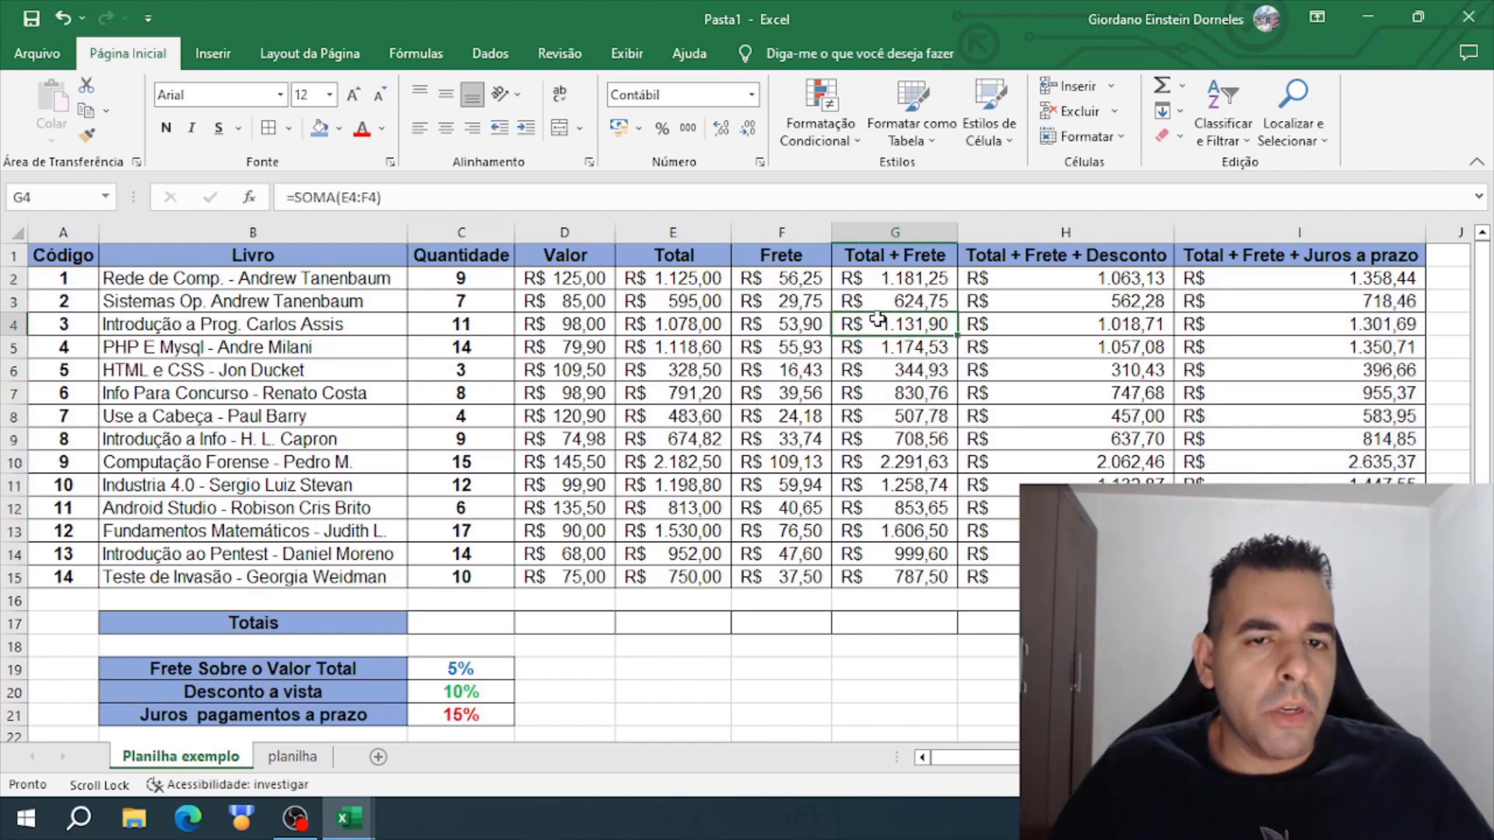
- Review the filled price columns and the empty Totais row, tracing each column from its header down to row 17
left_click(1064, 343)
left_click_drag(1237, 278, 668, 593)
left_click(734, 607)
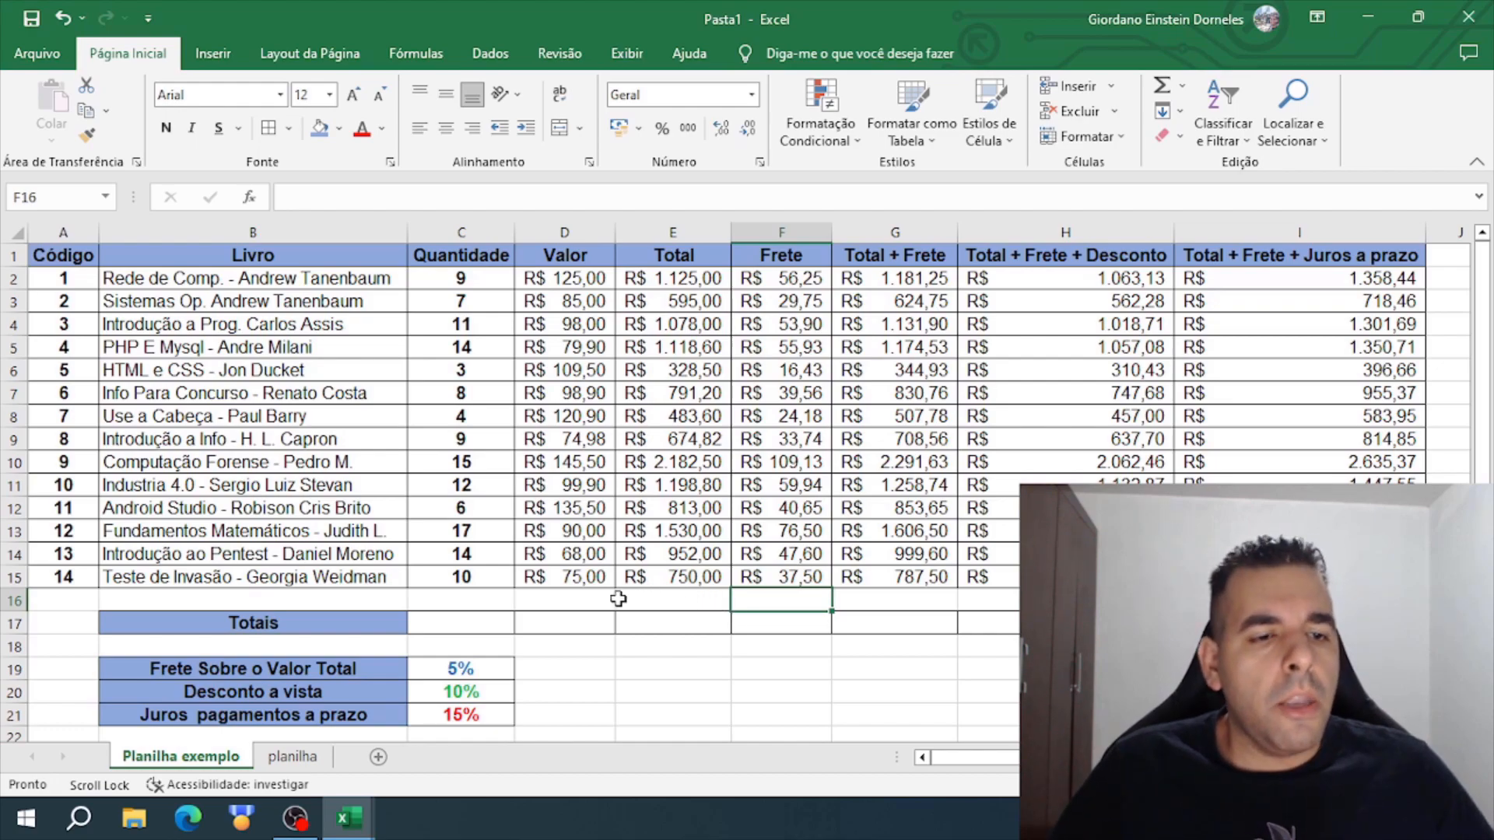
left_click_drag(434, 629, 1323, 623)
left_click_drag(1299, 256, 1300, 622)
left_click_drag(1101, 255, 1101, 622)
left_click_drag(875, 254, 903, 620)
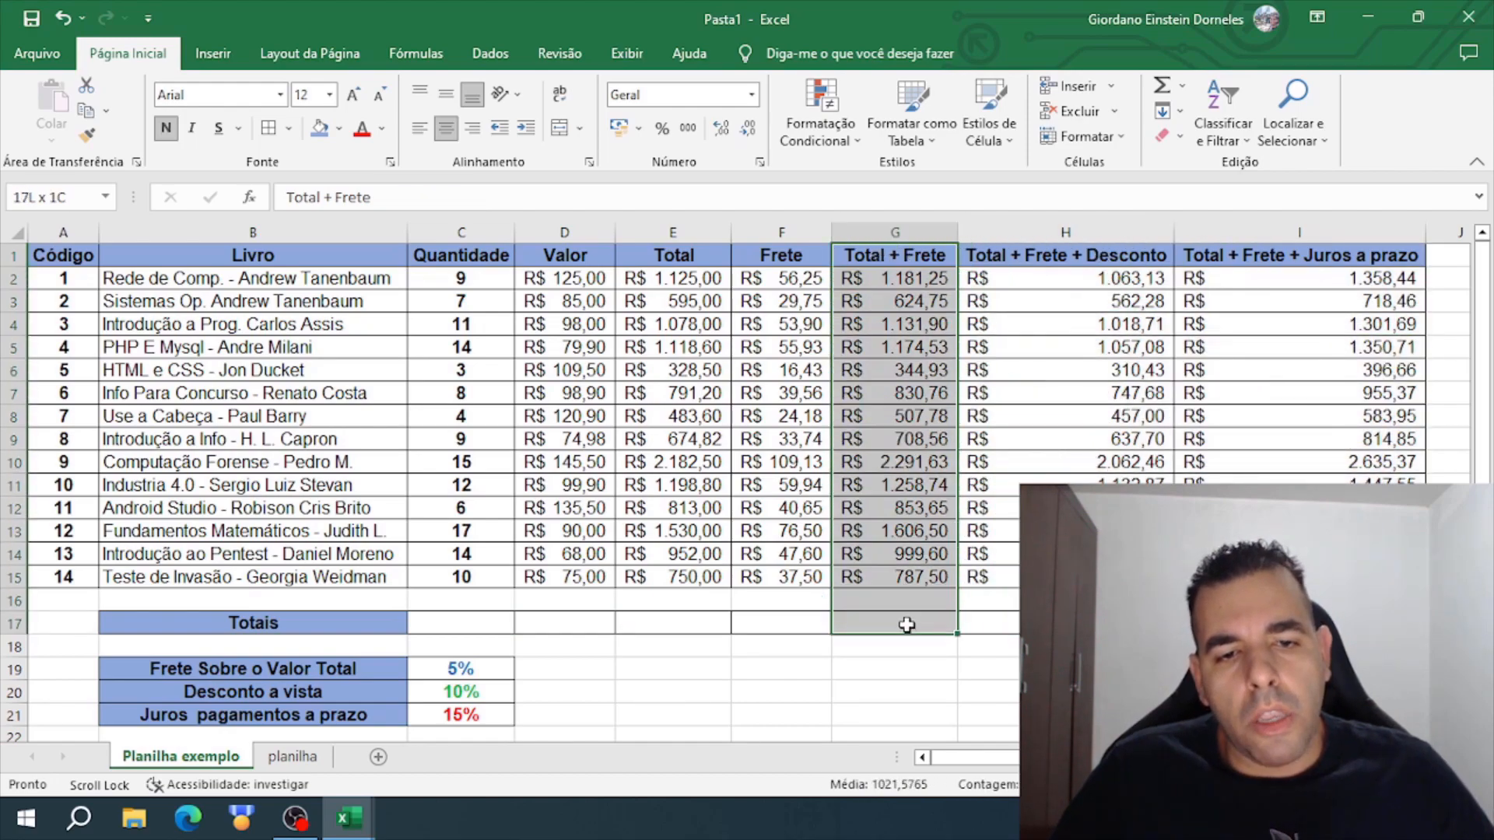
left_click_drag(781, 256, 847, 674)
- Enter =SOMA(C2:C15) in C17 to total the Quantidade column
left_click(463, 624)
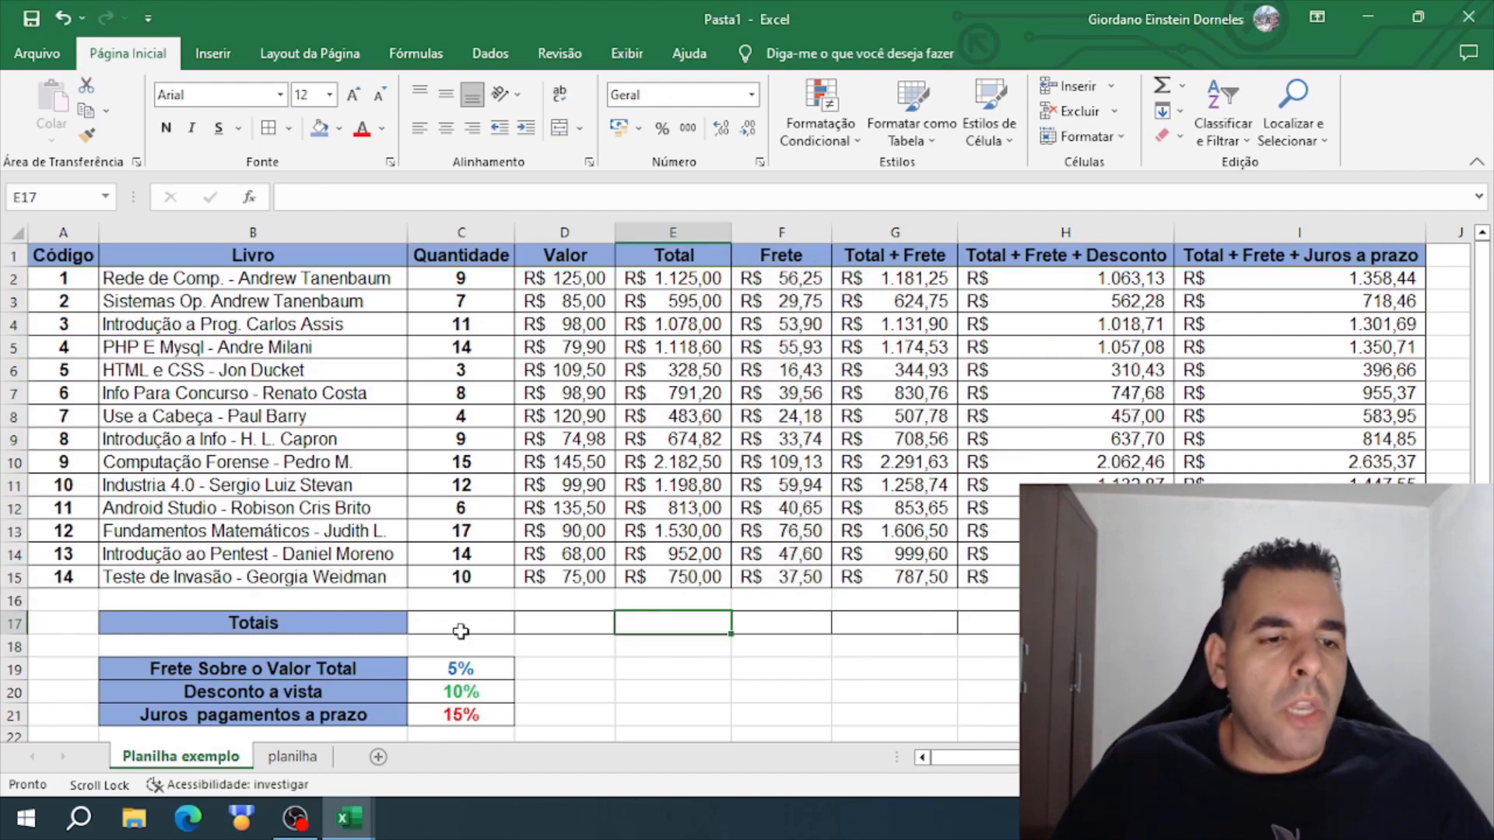
type("=SOMA(")
left_click(479, 278)
left_click_drag(479, 278, 490, 572)
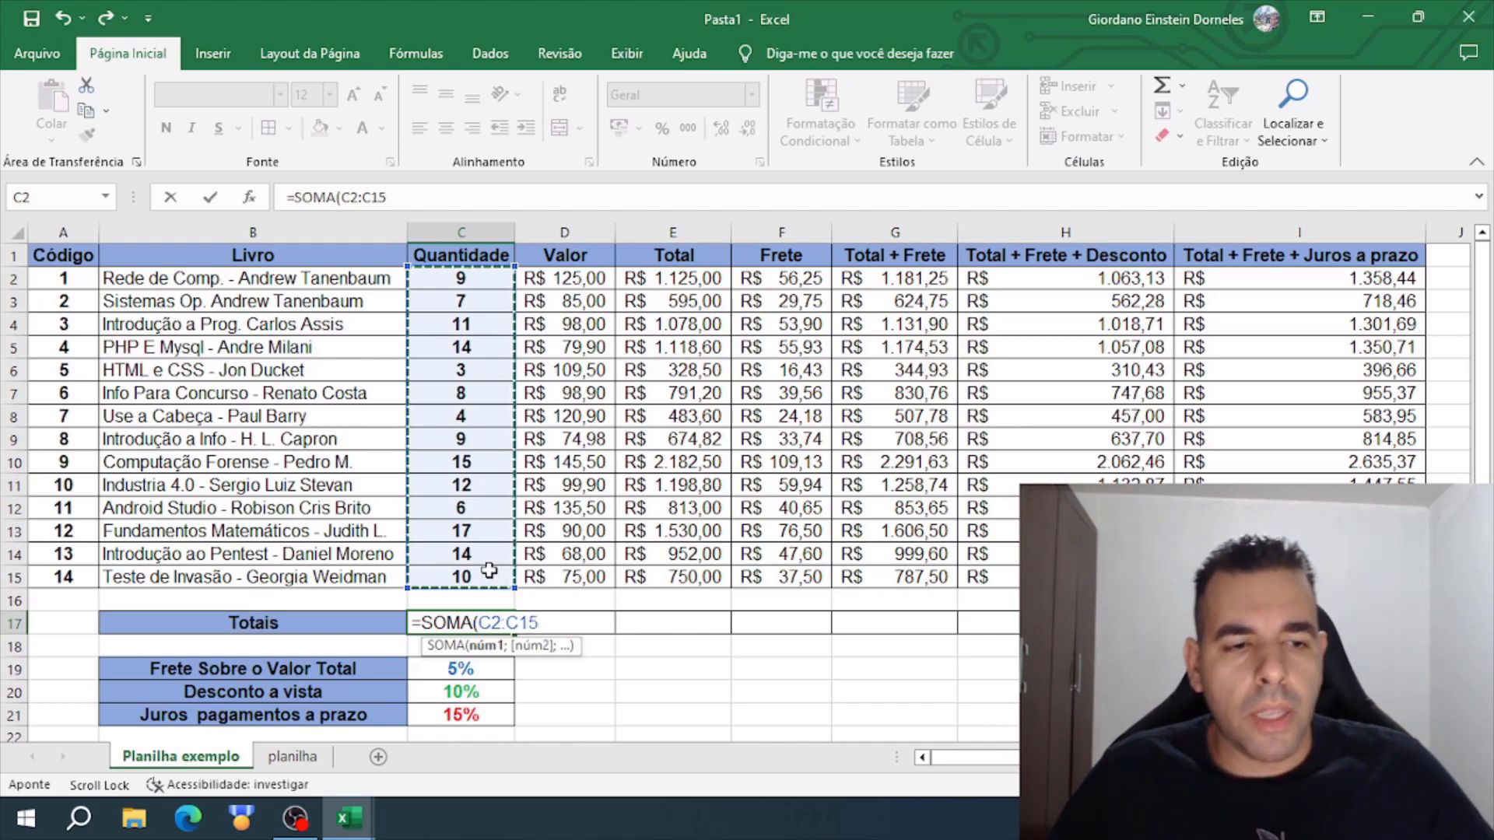
key("Return")
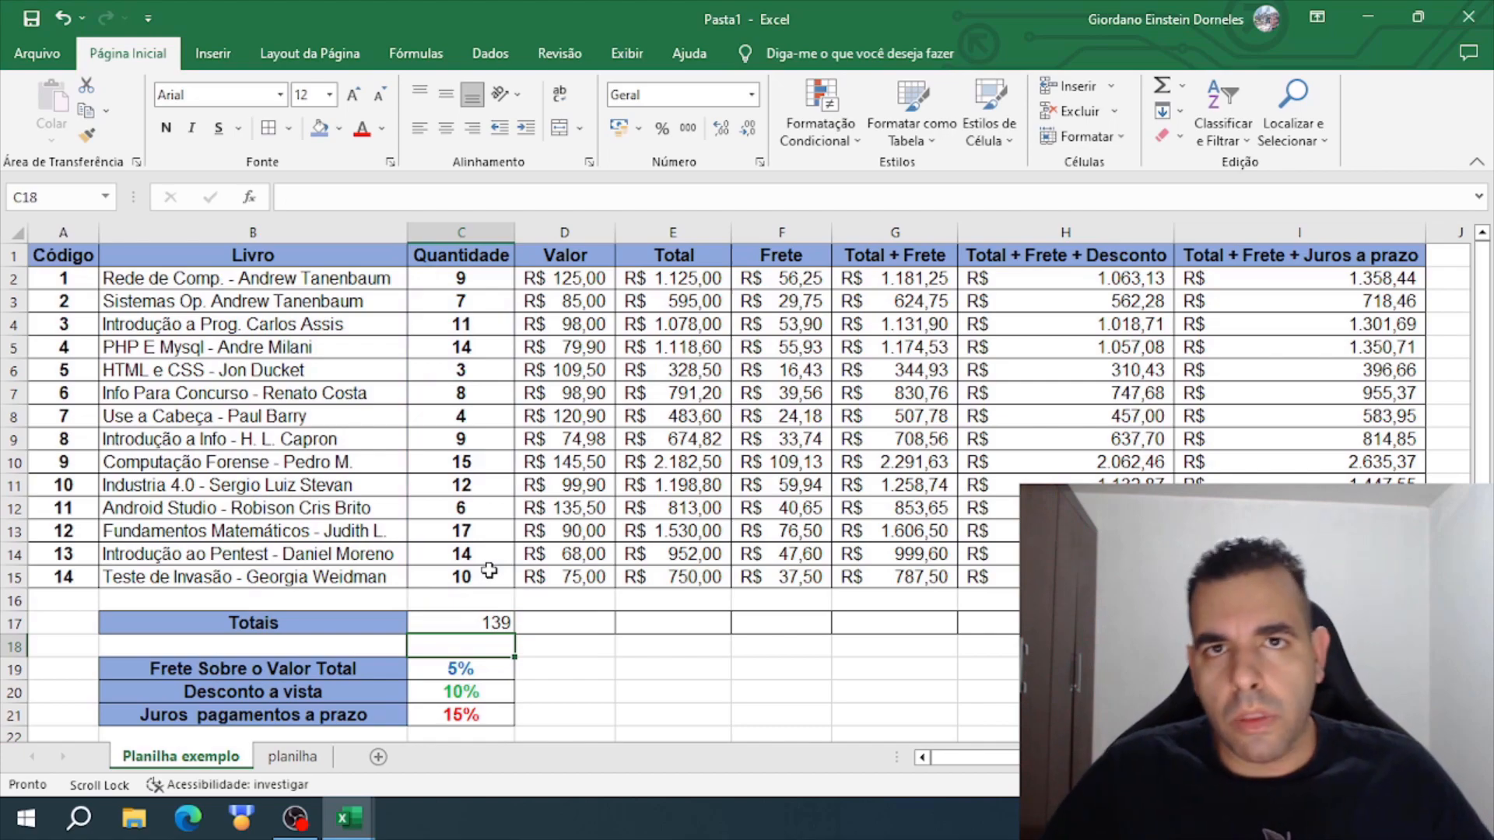
- Fill the SOMA formula from C17 across the Totais row through I17
left_click(466, 622)
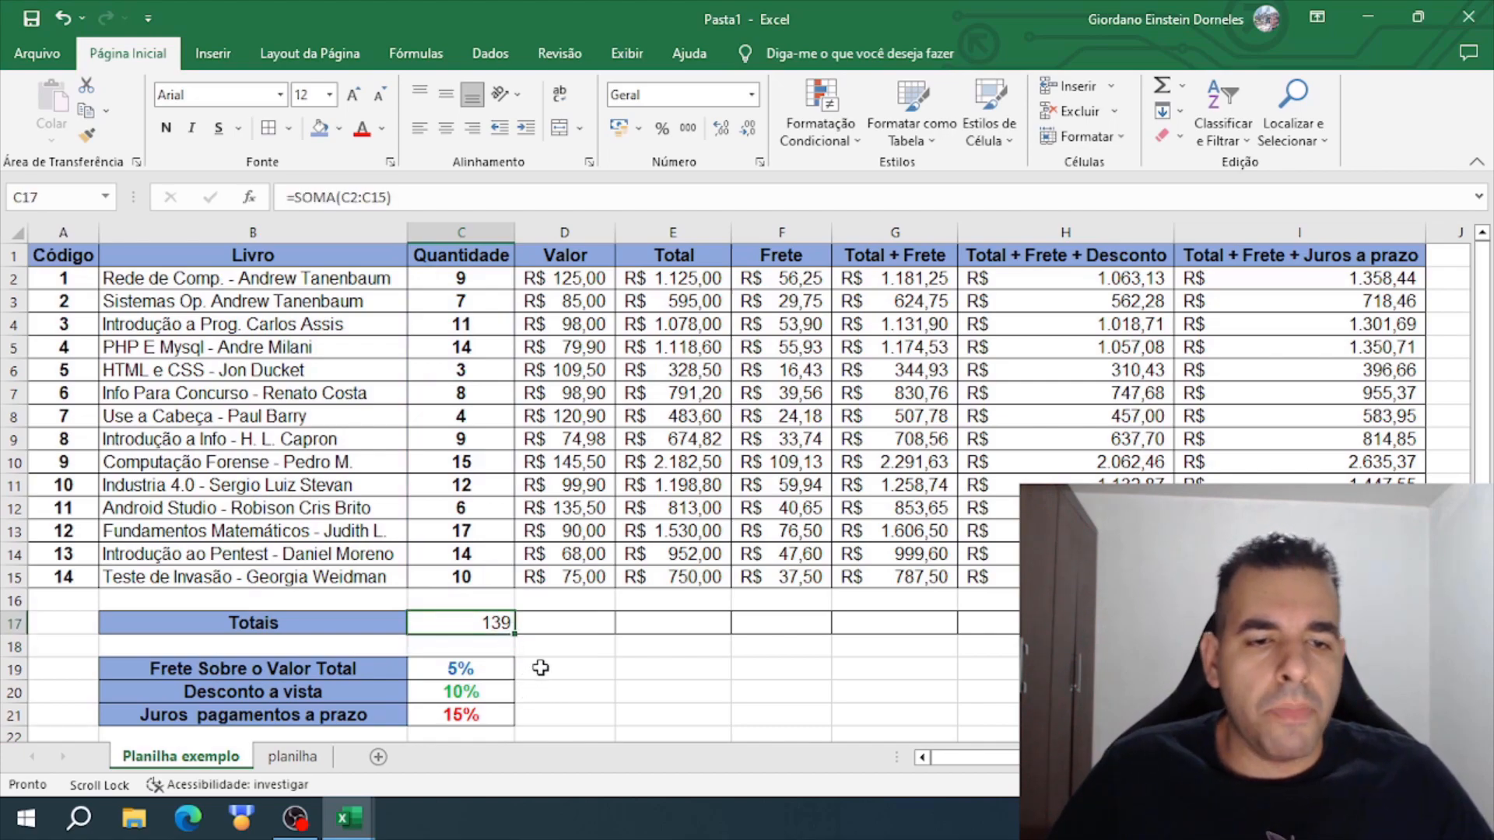
left_click(577, 628)
left_click(657, 626)
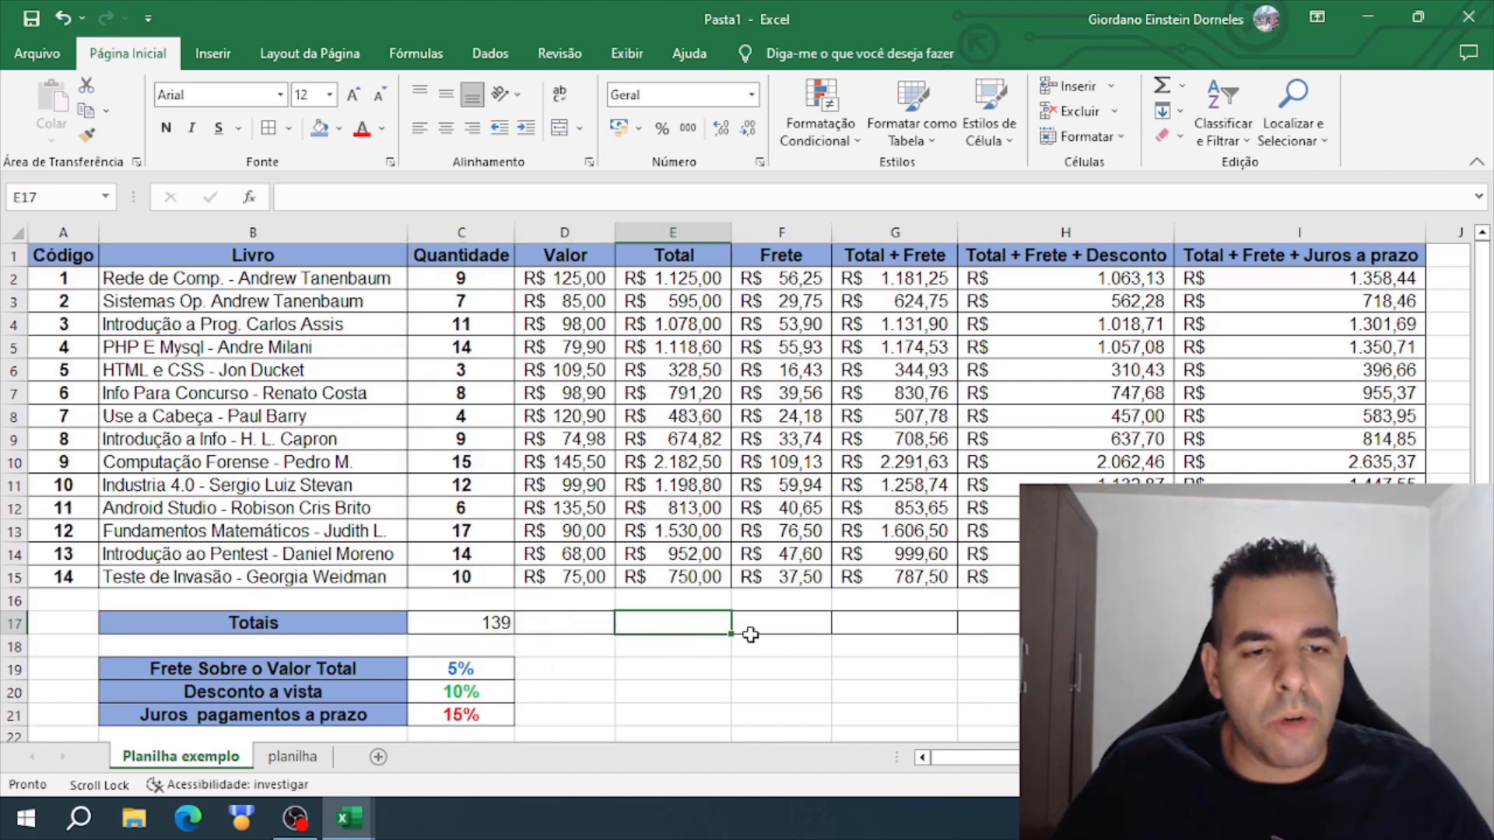
left_click(602, 616)
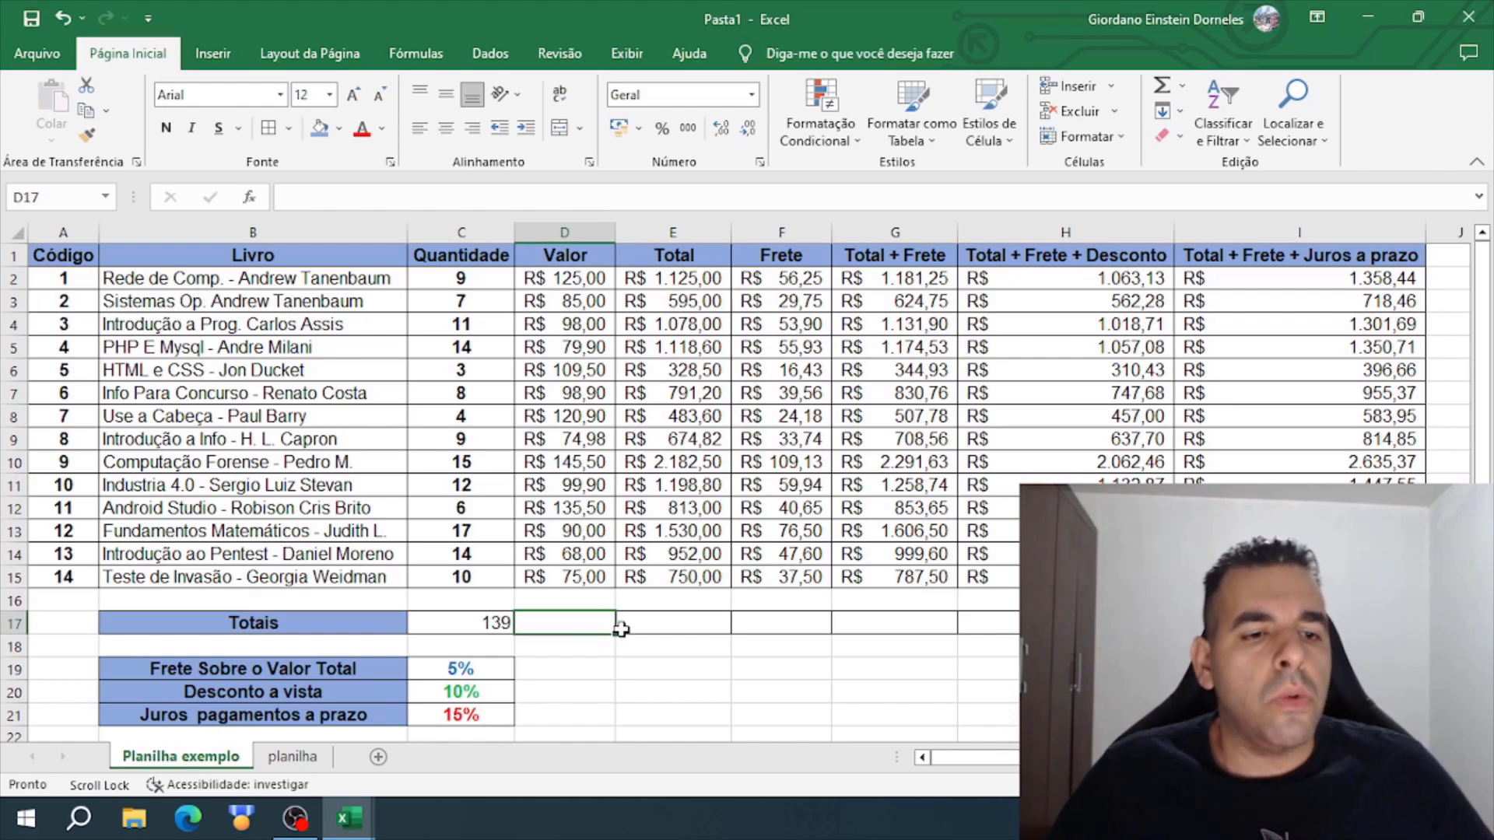
left_click(457, 630)
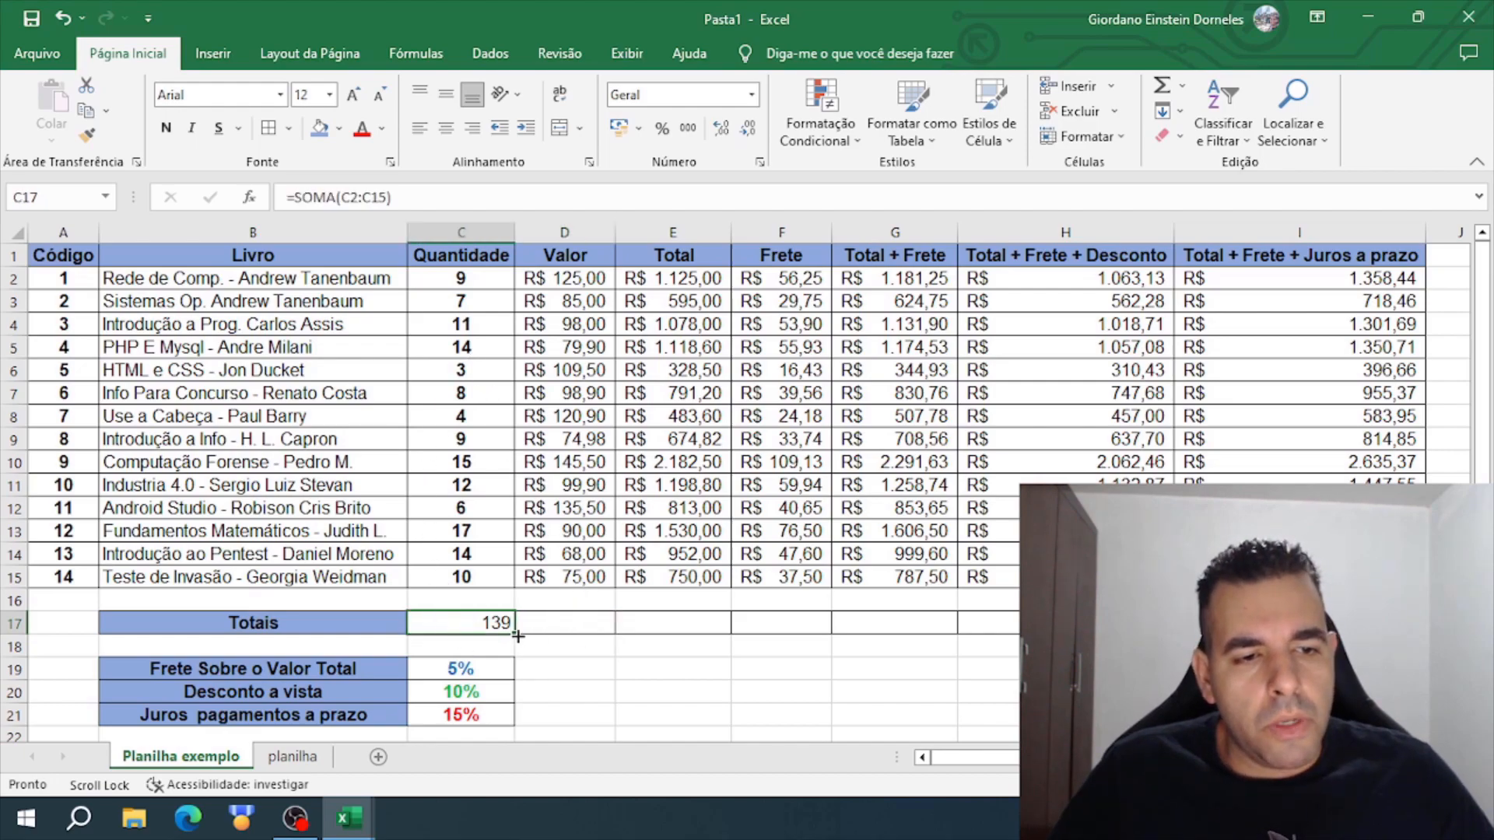
left_click_drag(518, 635, 1260, 626)
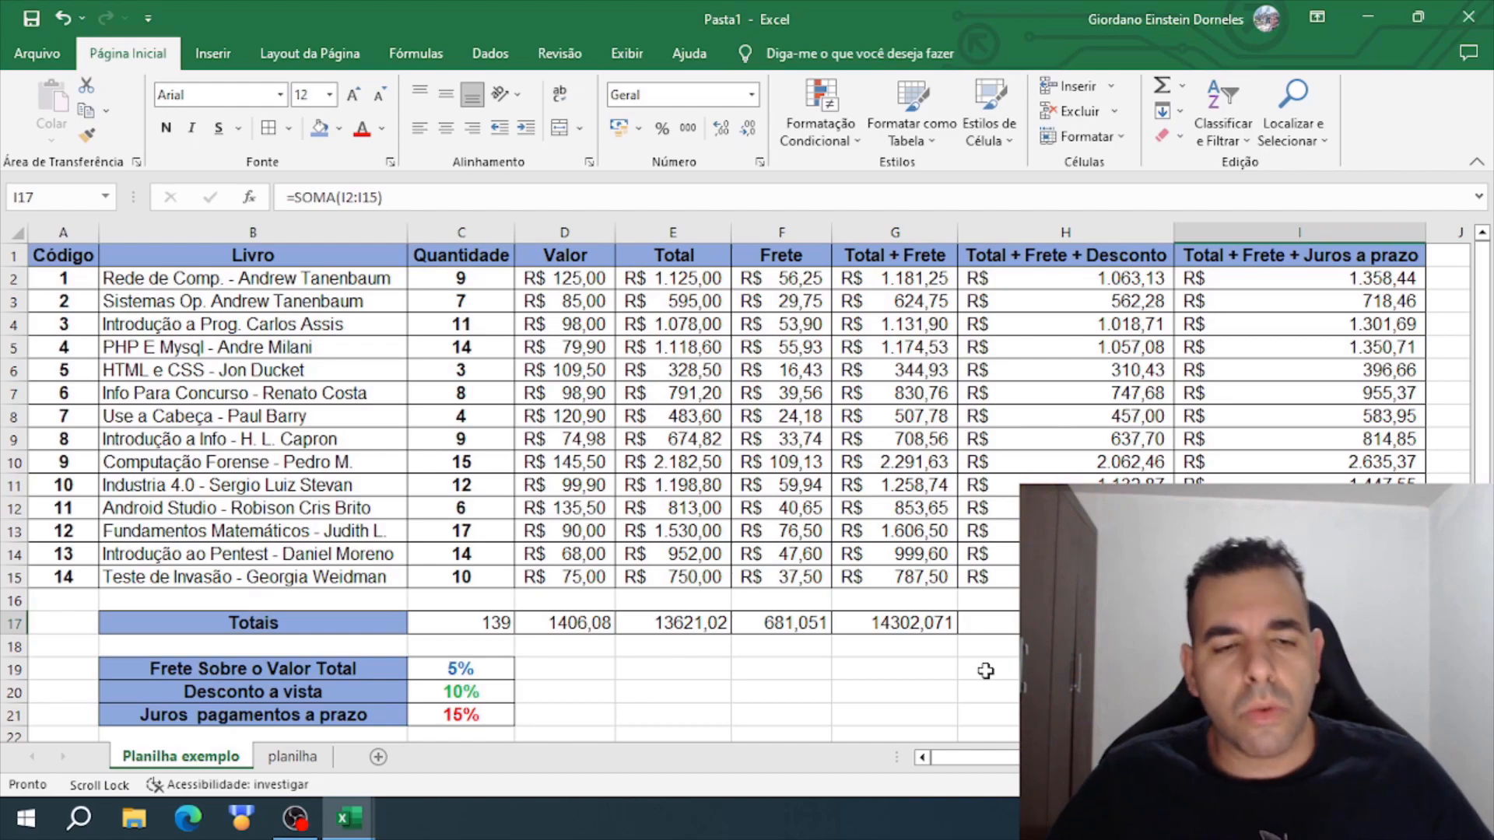
- Examine the SOMA range used by each total in row 17, from C17 through I17
left_click(506, 622)
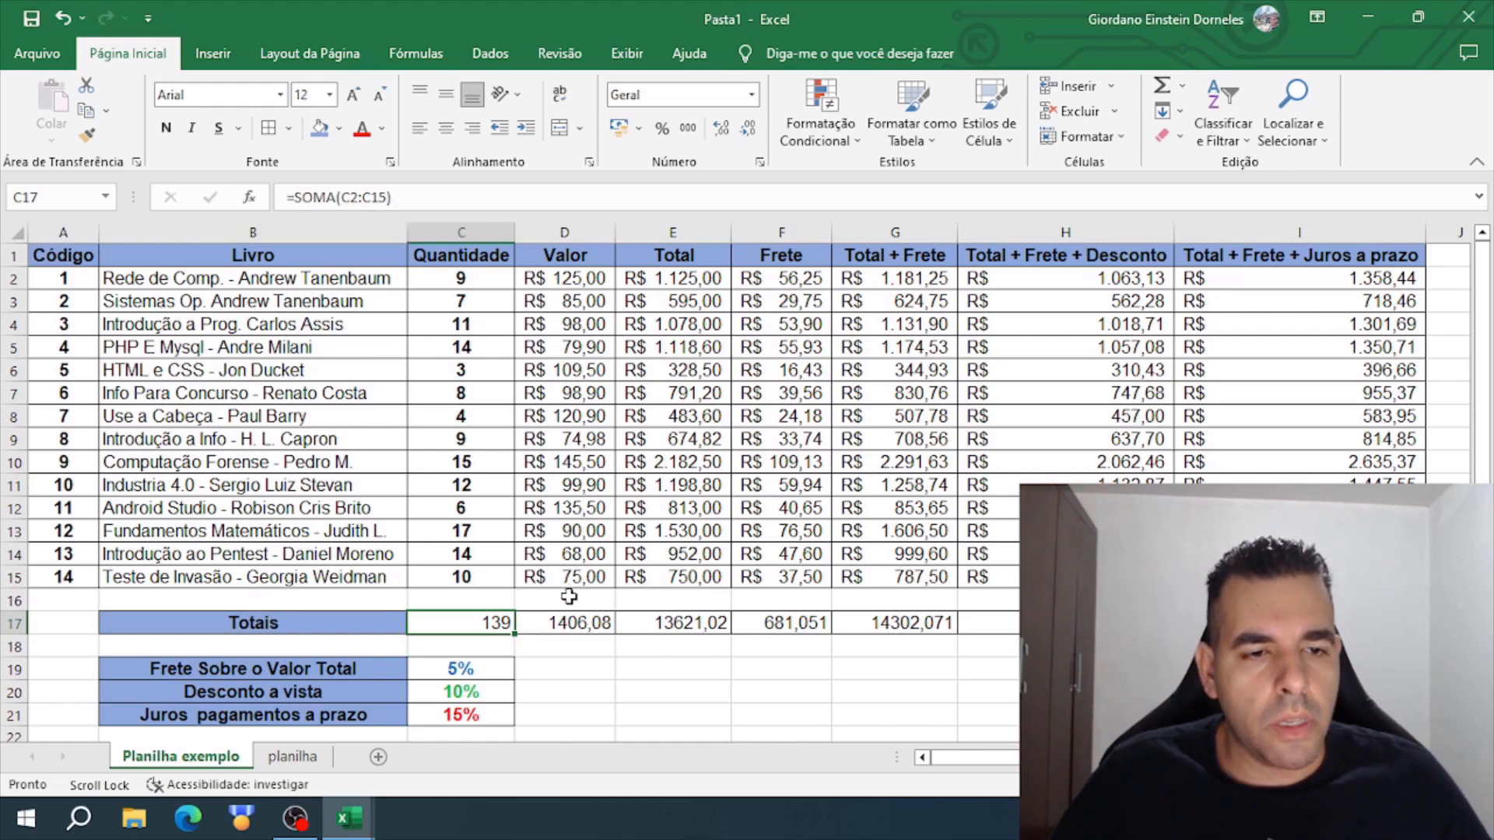
left_click(585, 622)
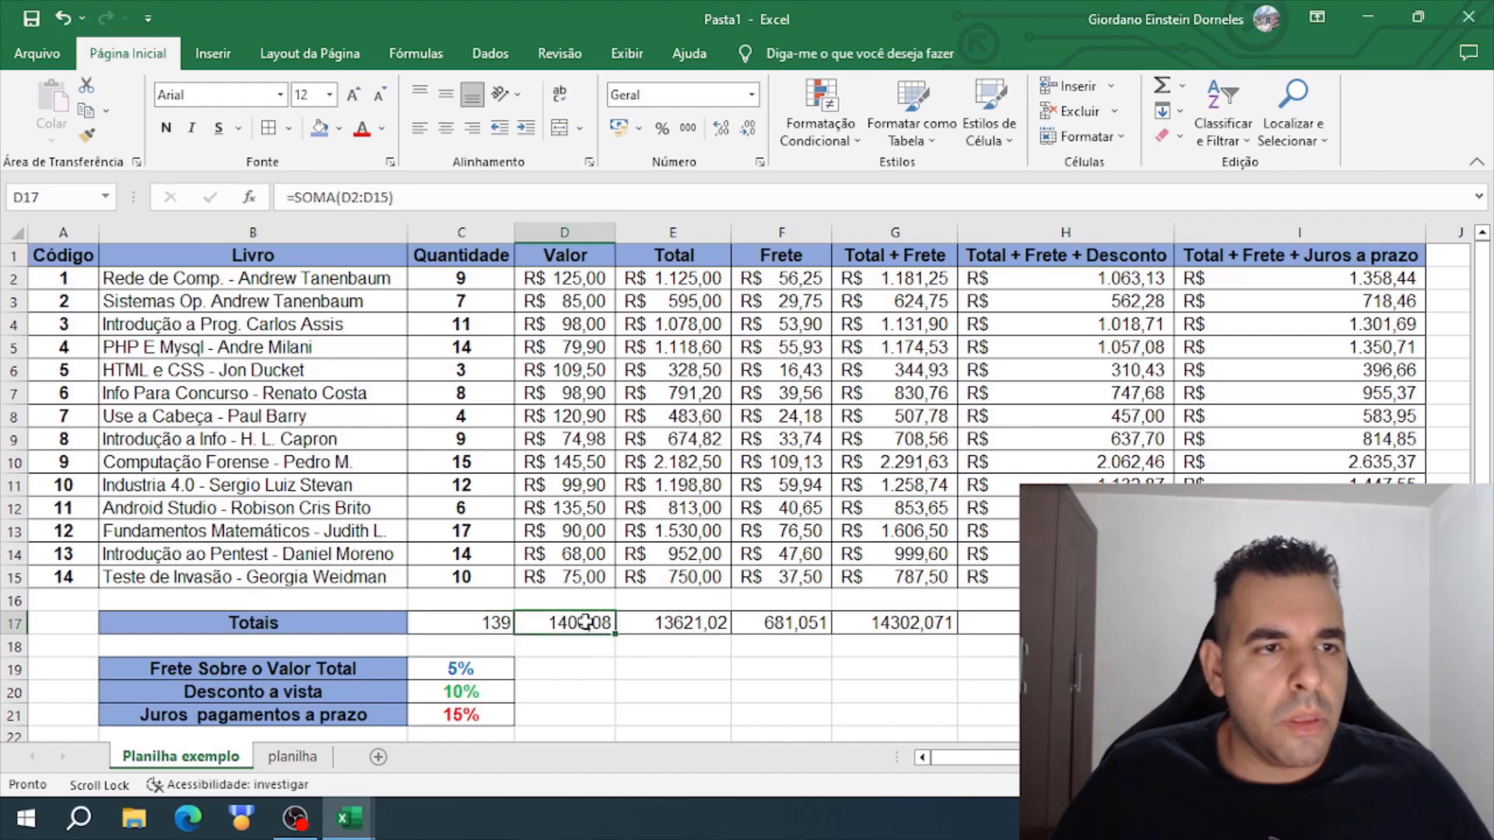
left_click(678, 619)
left_click(768, 619)
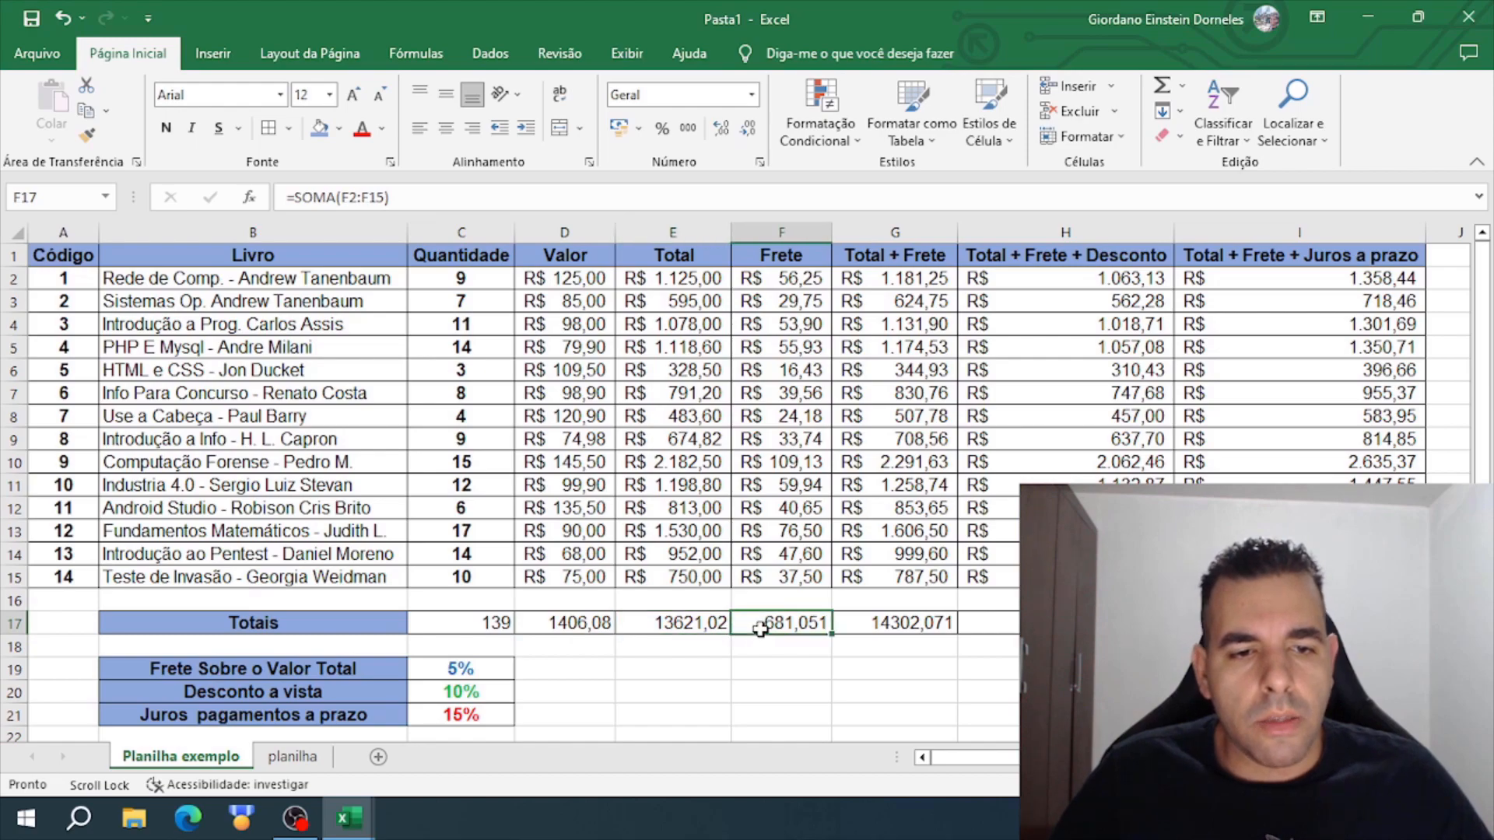
left_click(873, 625)
left_click(1073, 624)
left_click(1276, 624)
left_click(1089, 692)
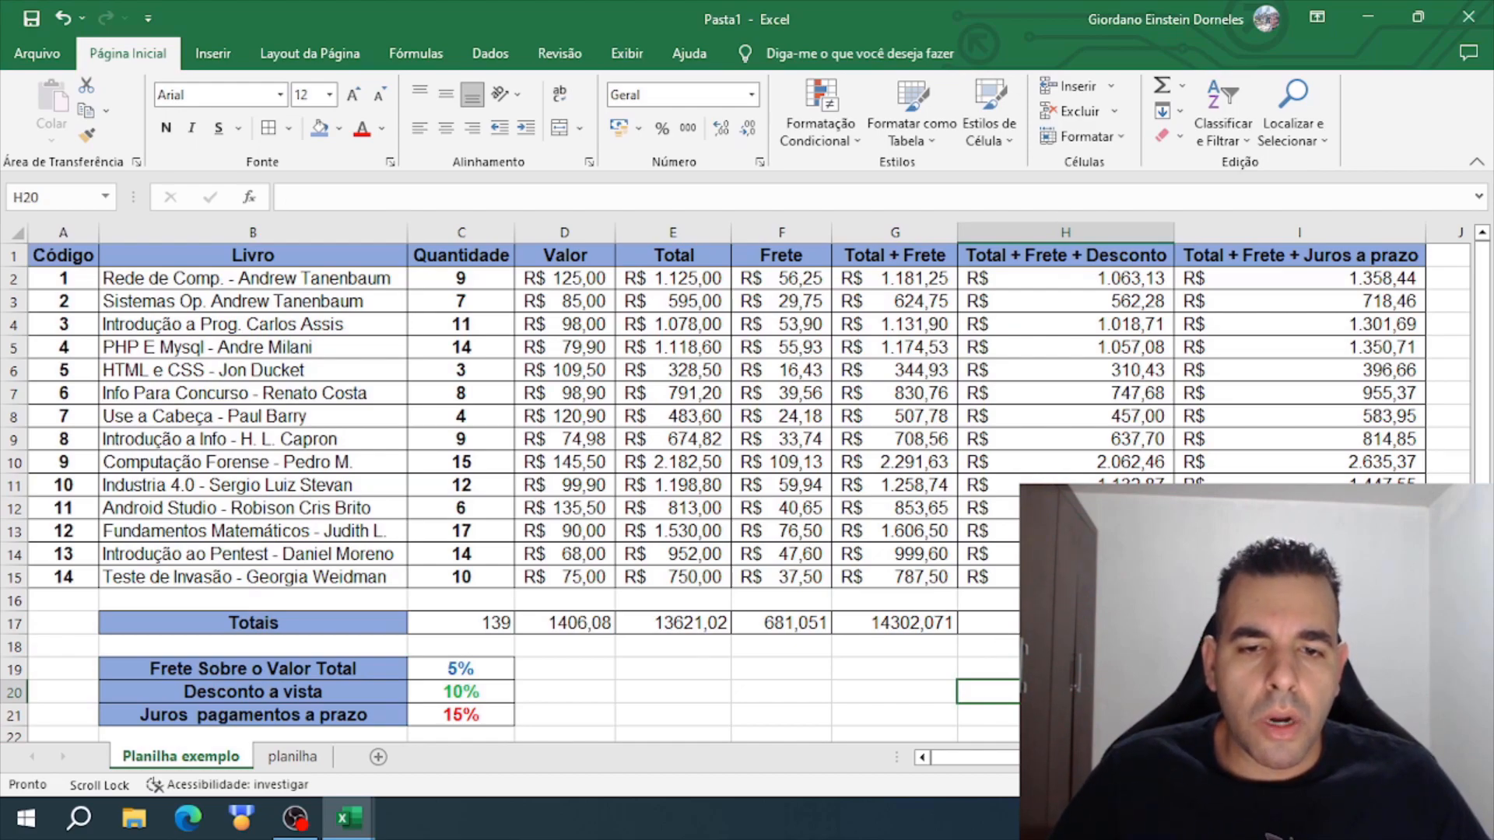
left_click(1276, 624)
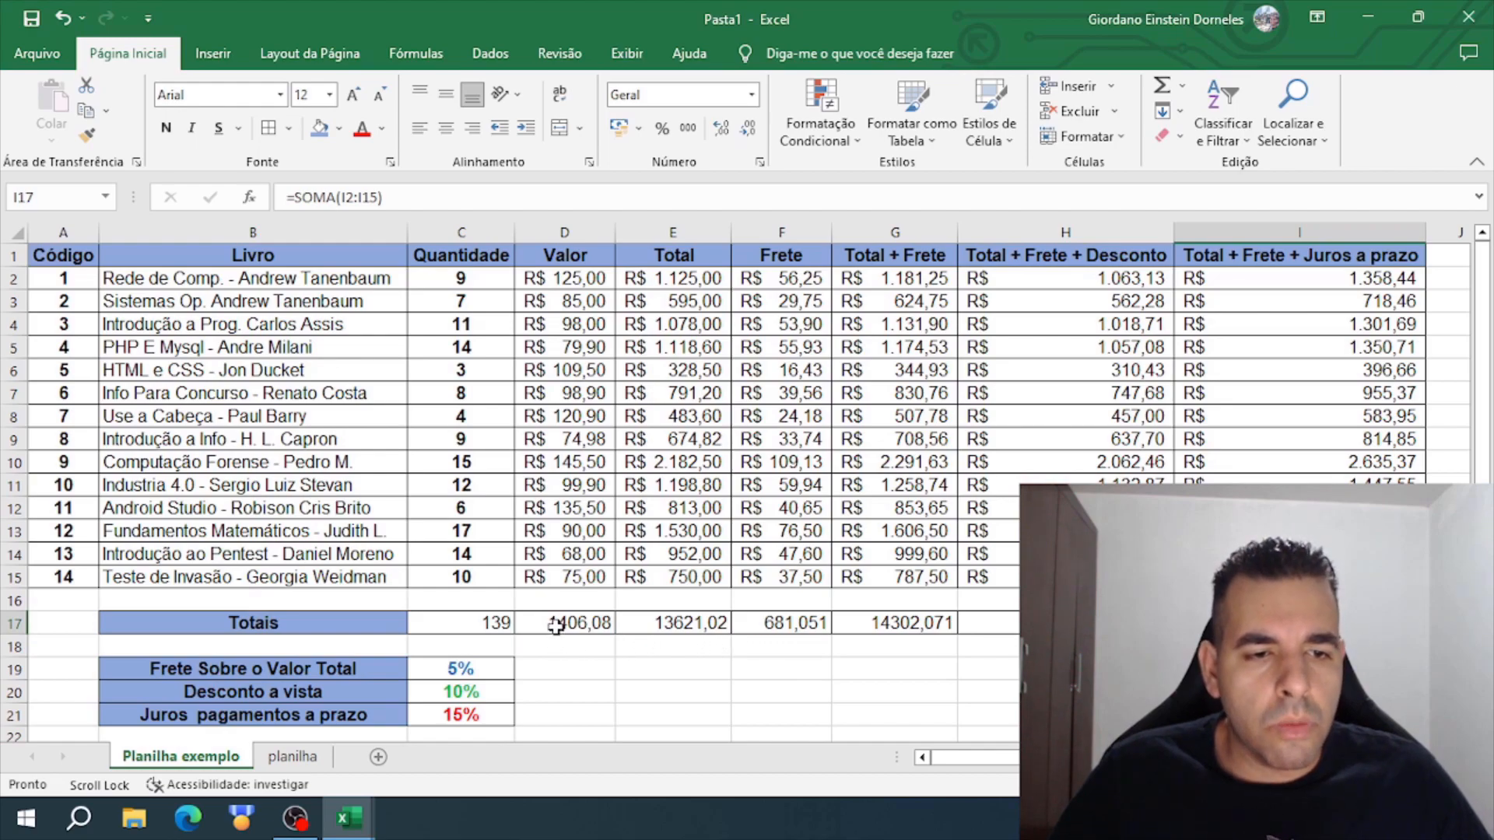
- Format the totals in D17:I17 with the Contábil number format
left_click_drag(553, 625, 1299, 622)
left_click(751, 95)
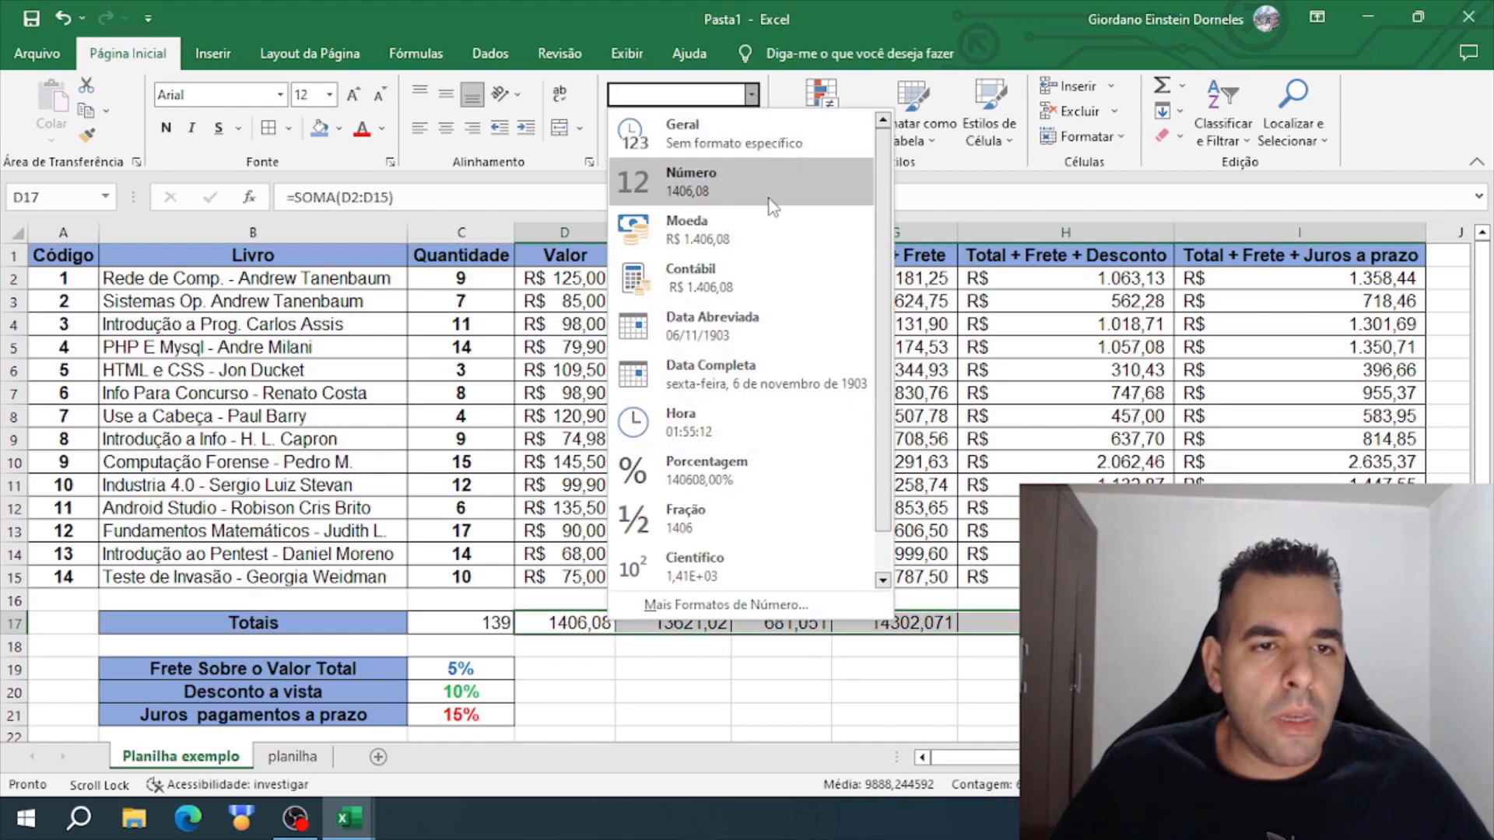
left_click(743, 266)
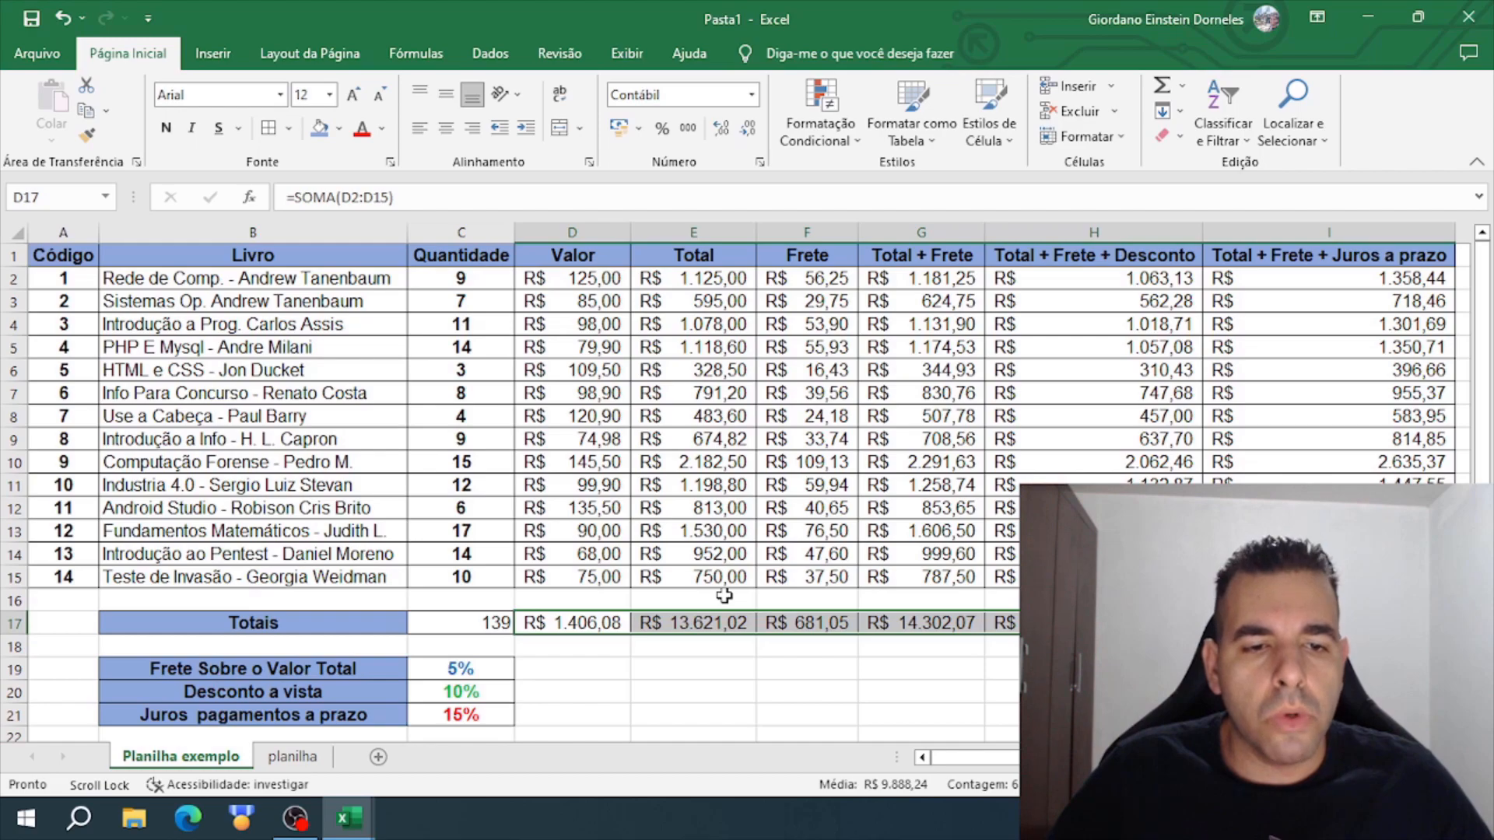
left_click(672, 643)
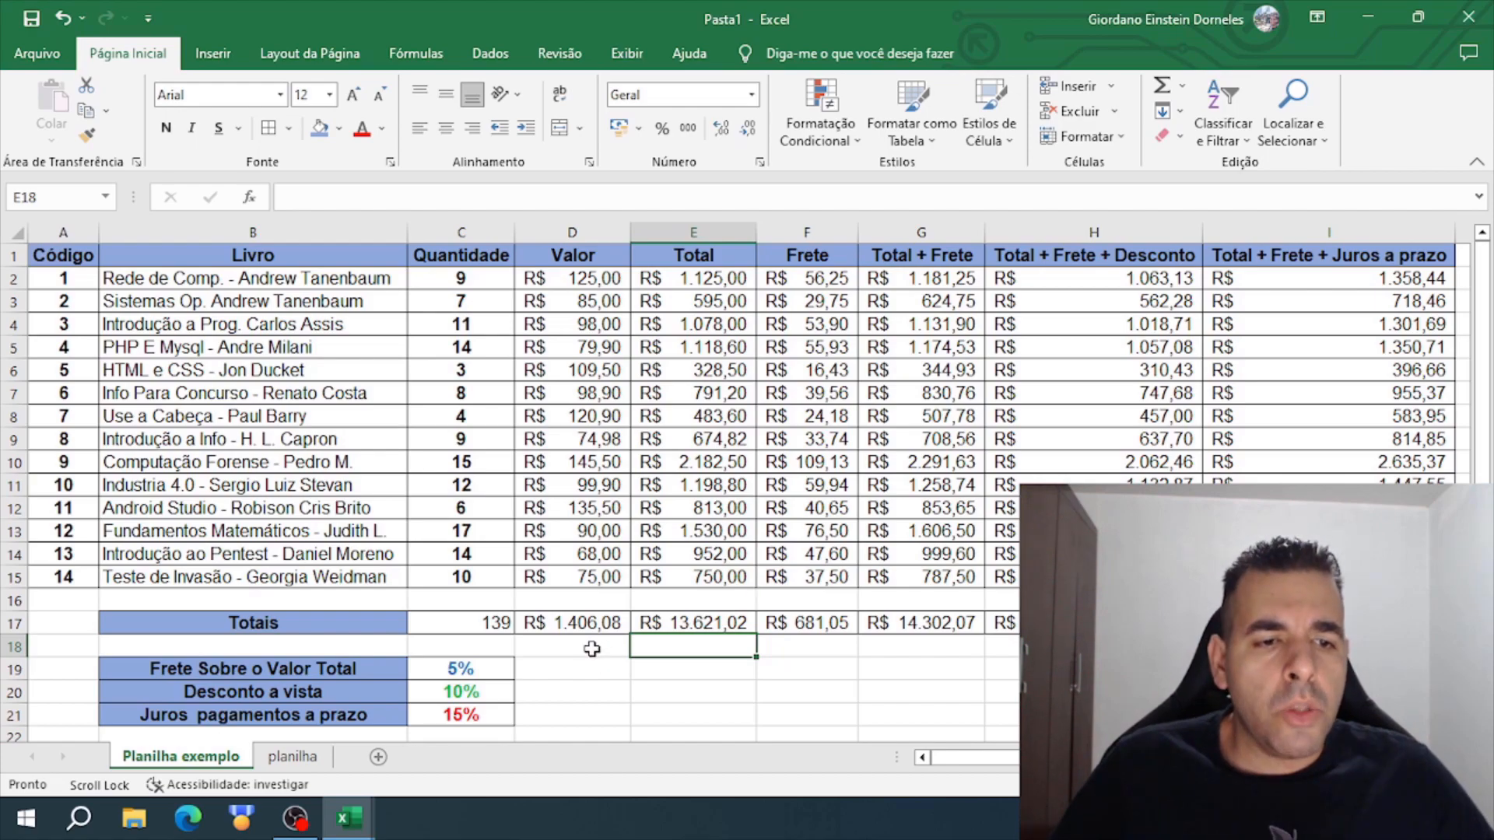
- Make the totals in C17:I17 bold and color their text dark orange
left_click(481, 625)
left_click_drag(481, 624, 1338, 623)
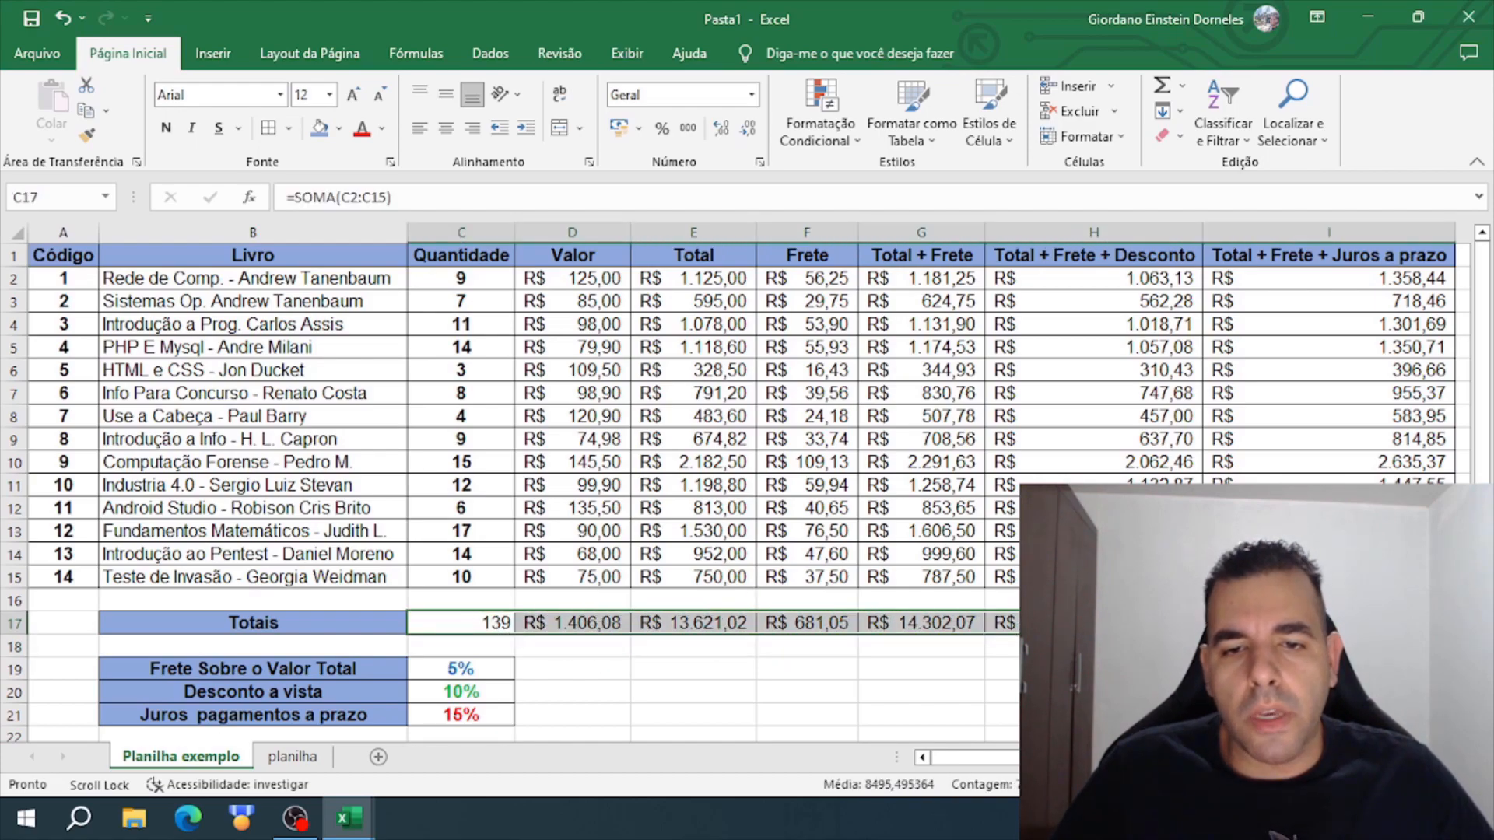
left_click(165, 128)
left_click(382, 128)
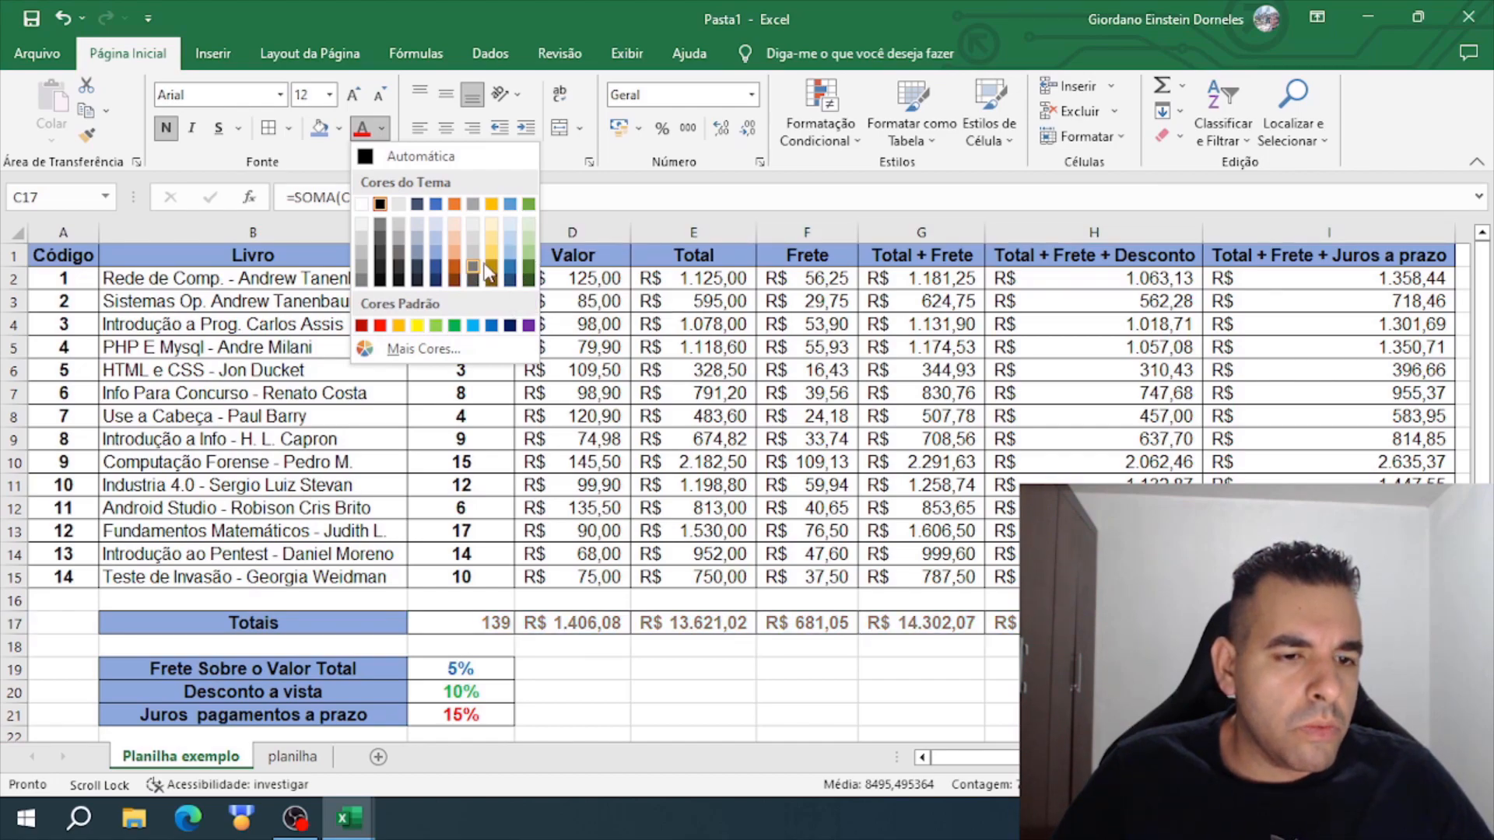
left_click(455, 266)
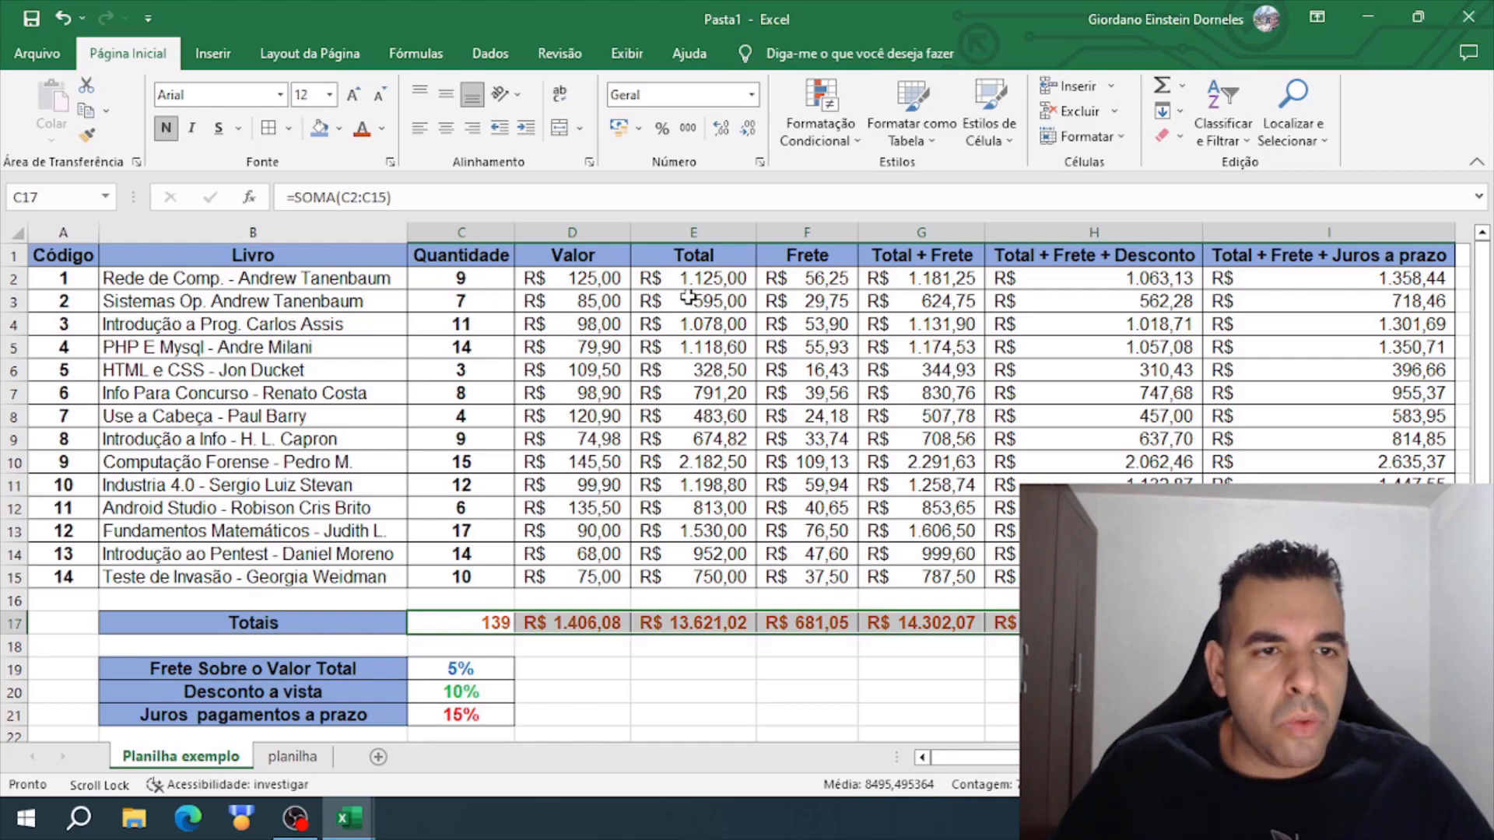
- Apply the same dark orange font color and bold to the calculated values in E2:I15
left_click_drag(688, 279, 1362, 577)
left_click(361, 129)
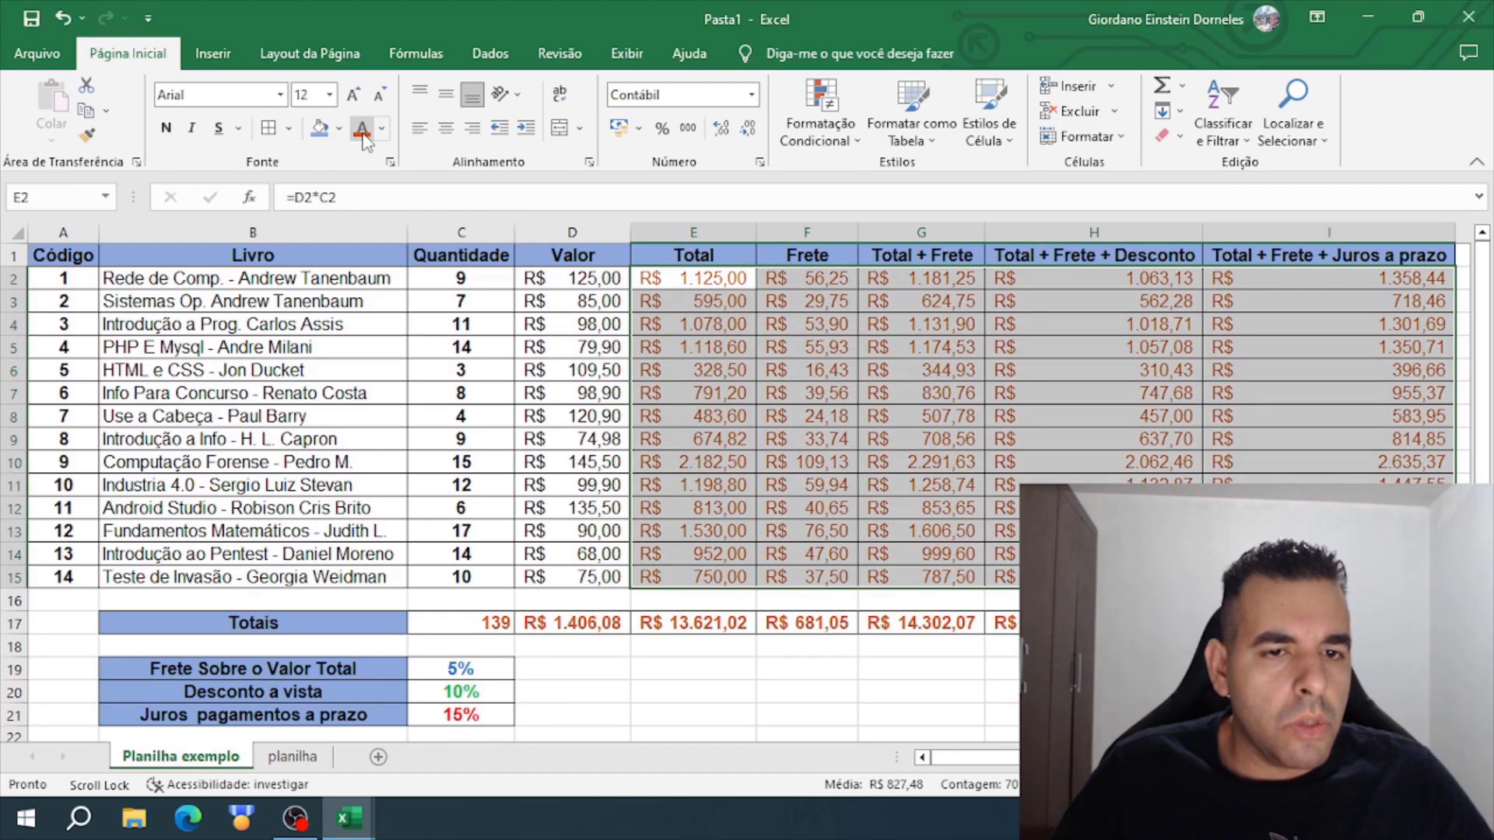
left_click(166, 127)
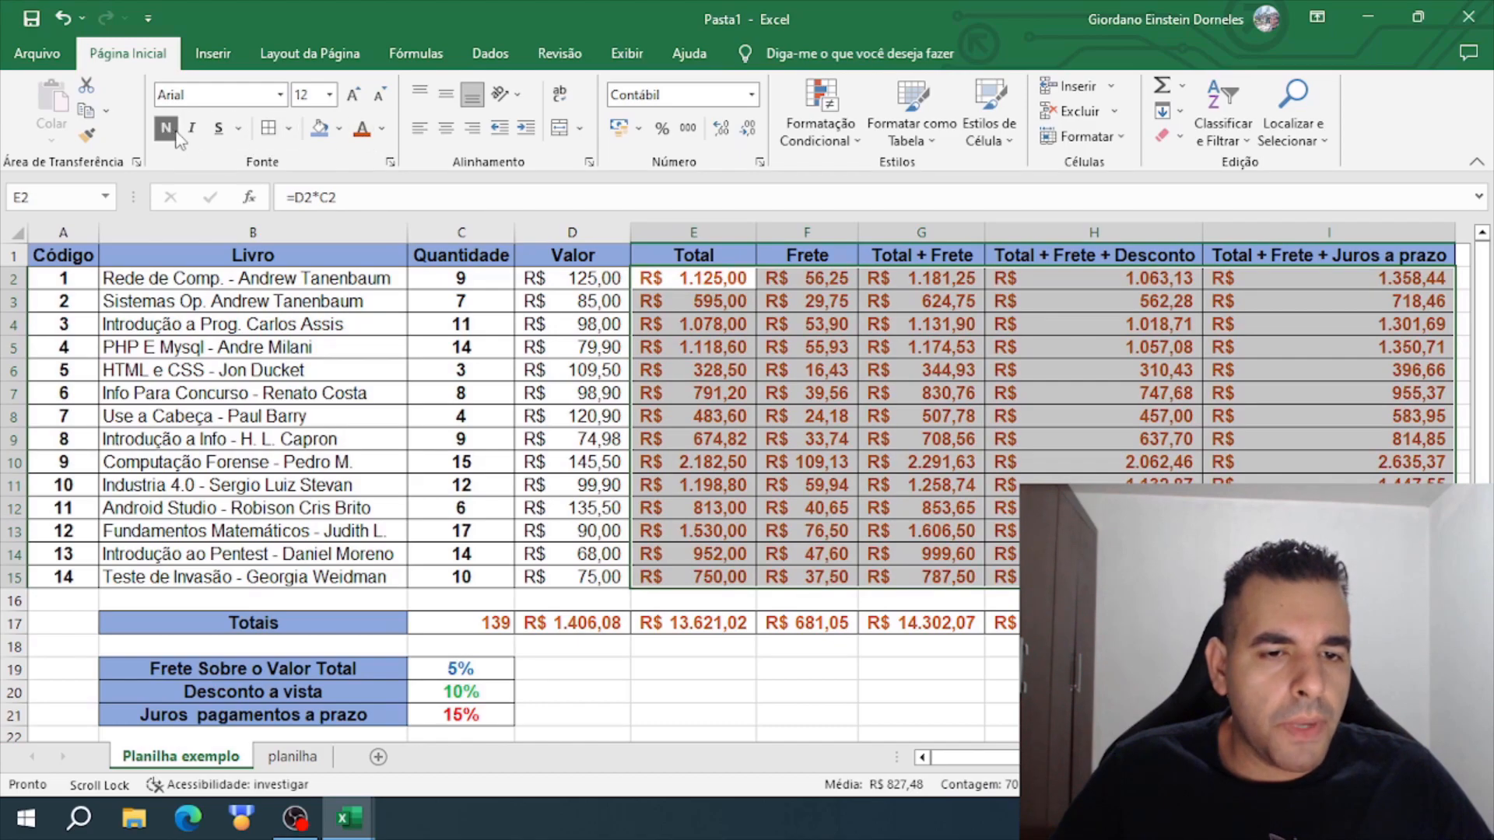
left_click(745, 687)
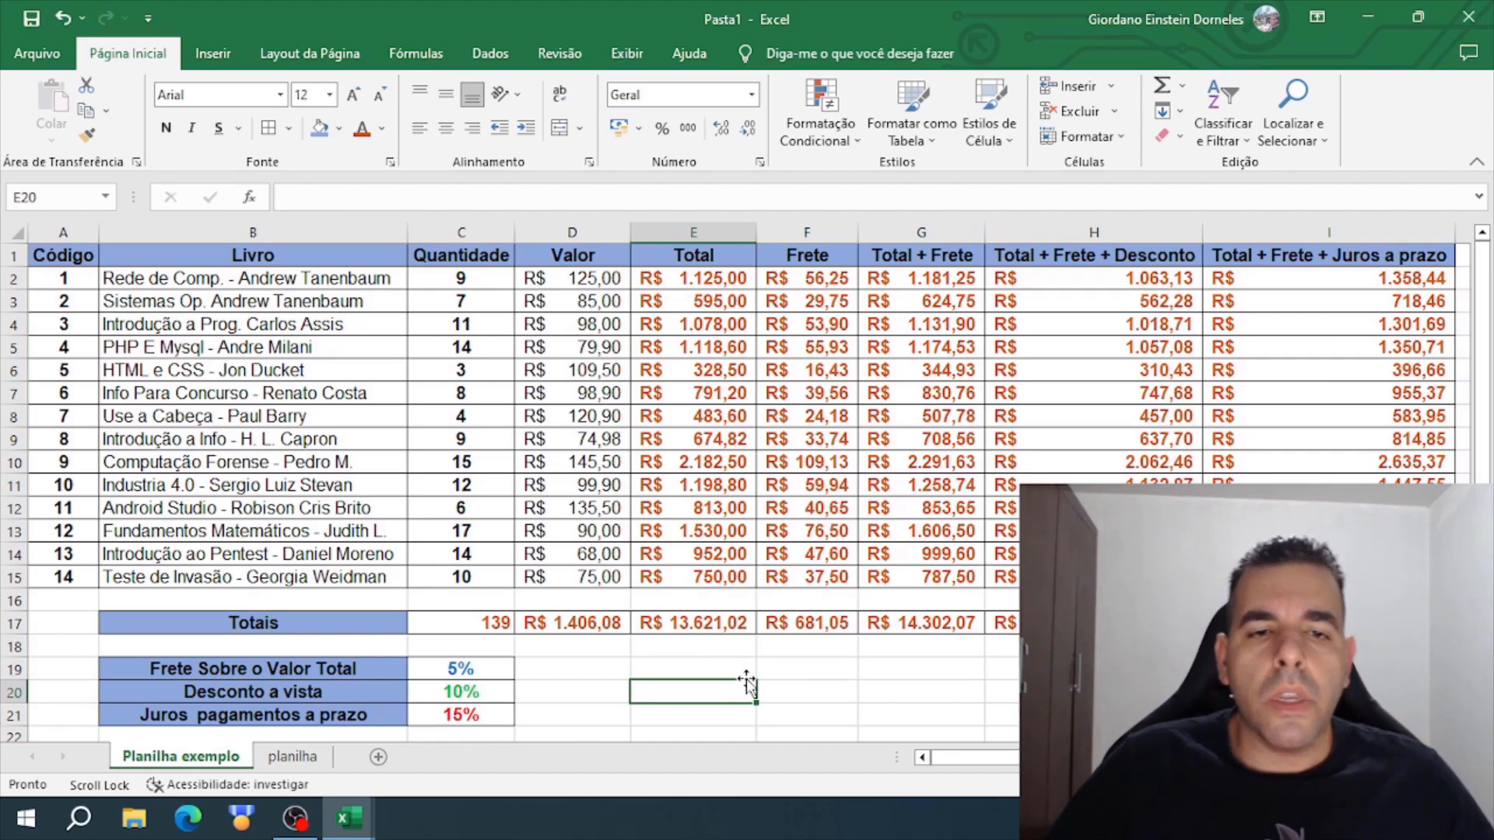
- Review the finished sheet, comparing the given data in A1:D15 and the percentages in B19:C21 with the calculated columns E to I
left_click_drag(45, 251, 571, 584)
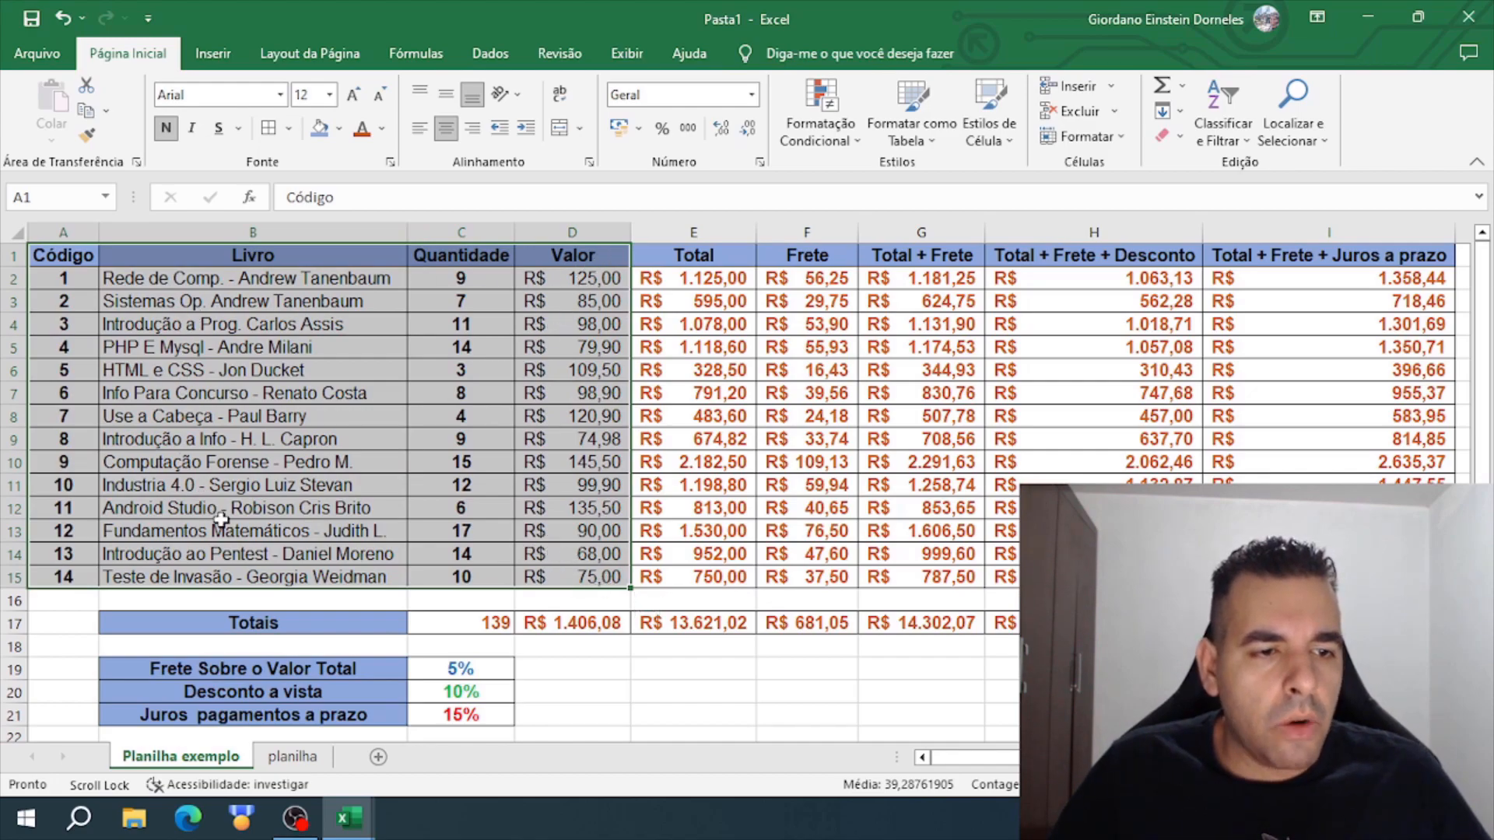
left_click(403, 659)
left_click_drag(403, 660, 483, 669)
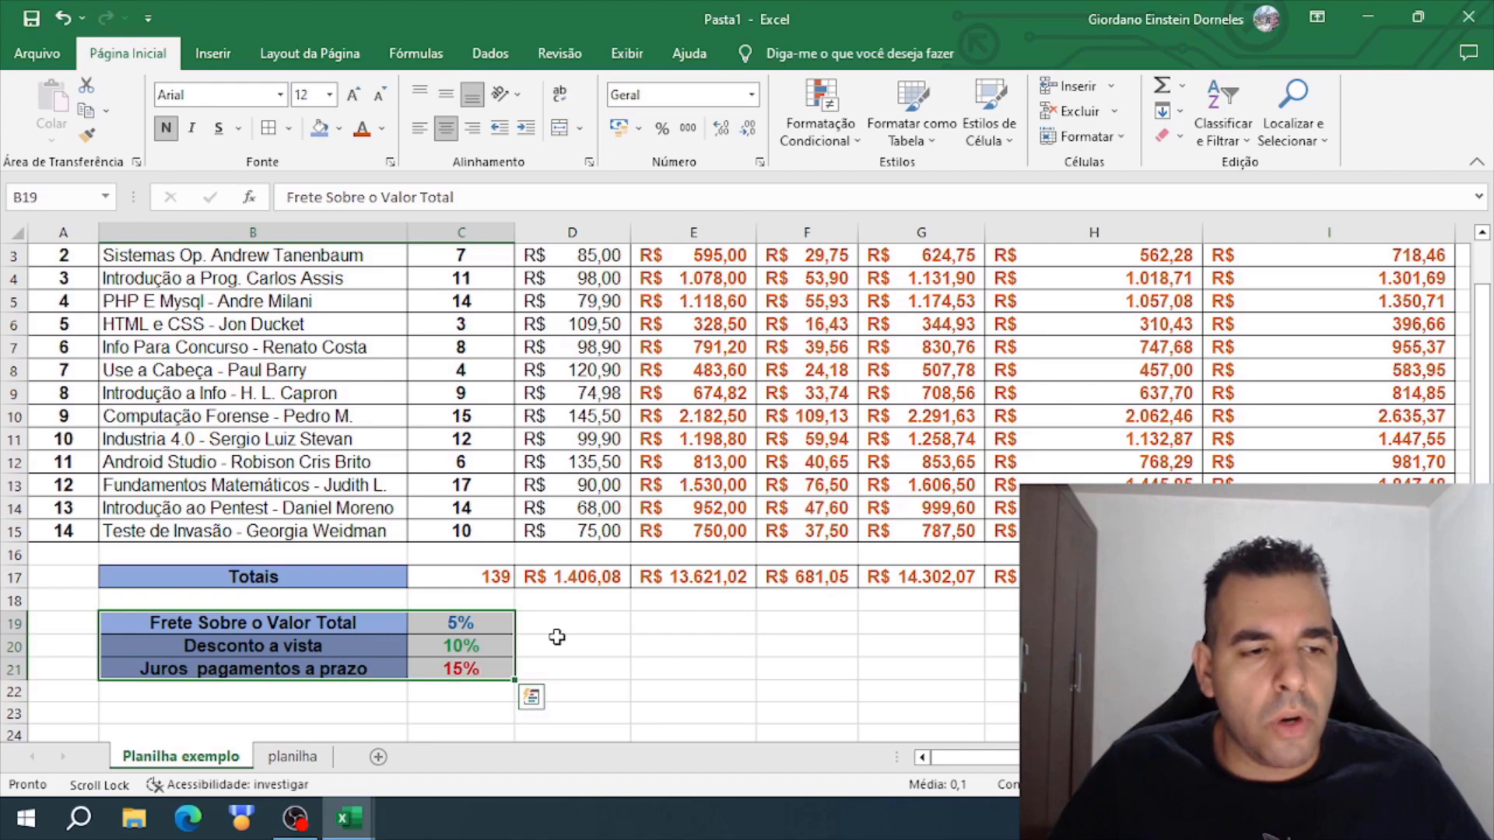
scroll(557, 637, "up", 1)
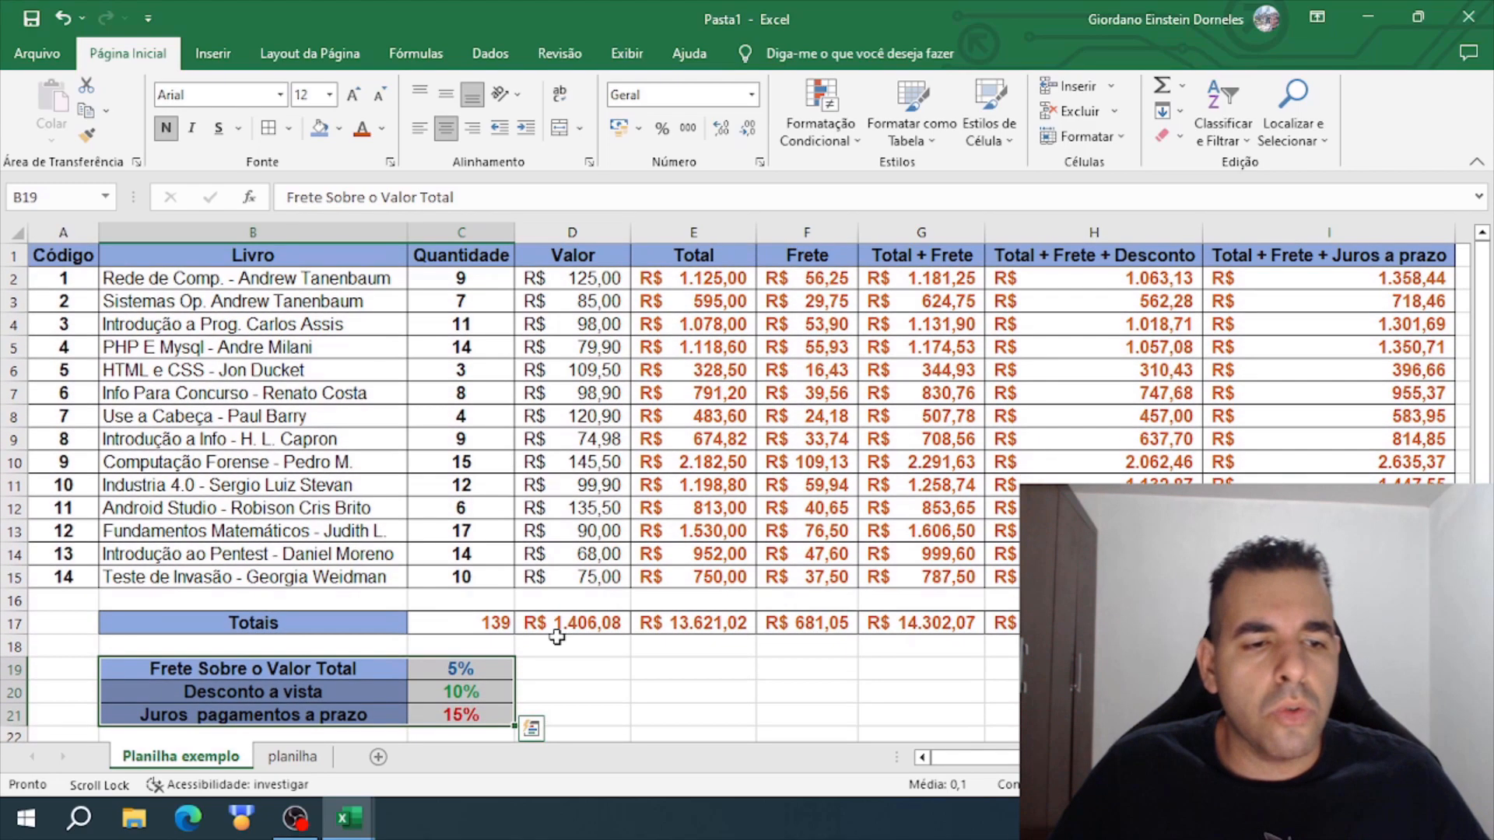
left_click(560, 667)
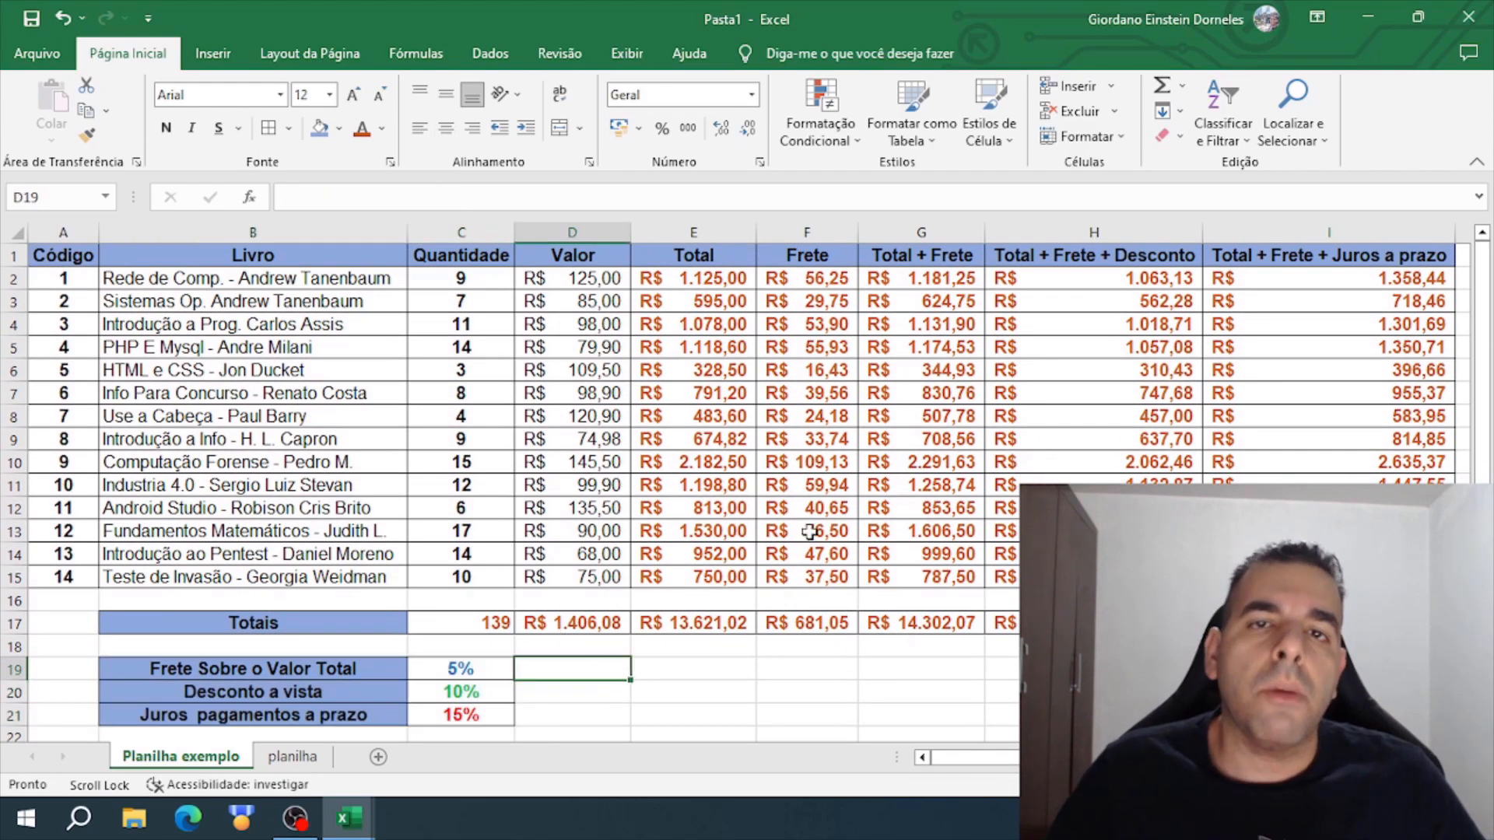
left_click_drag(1338, 256, 693, 622)
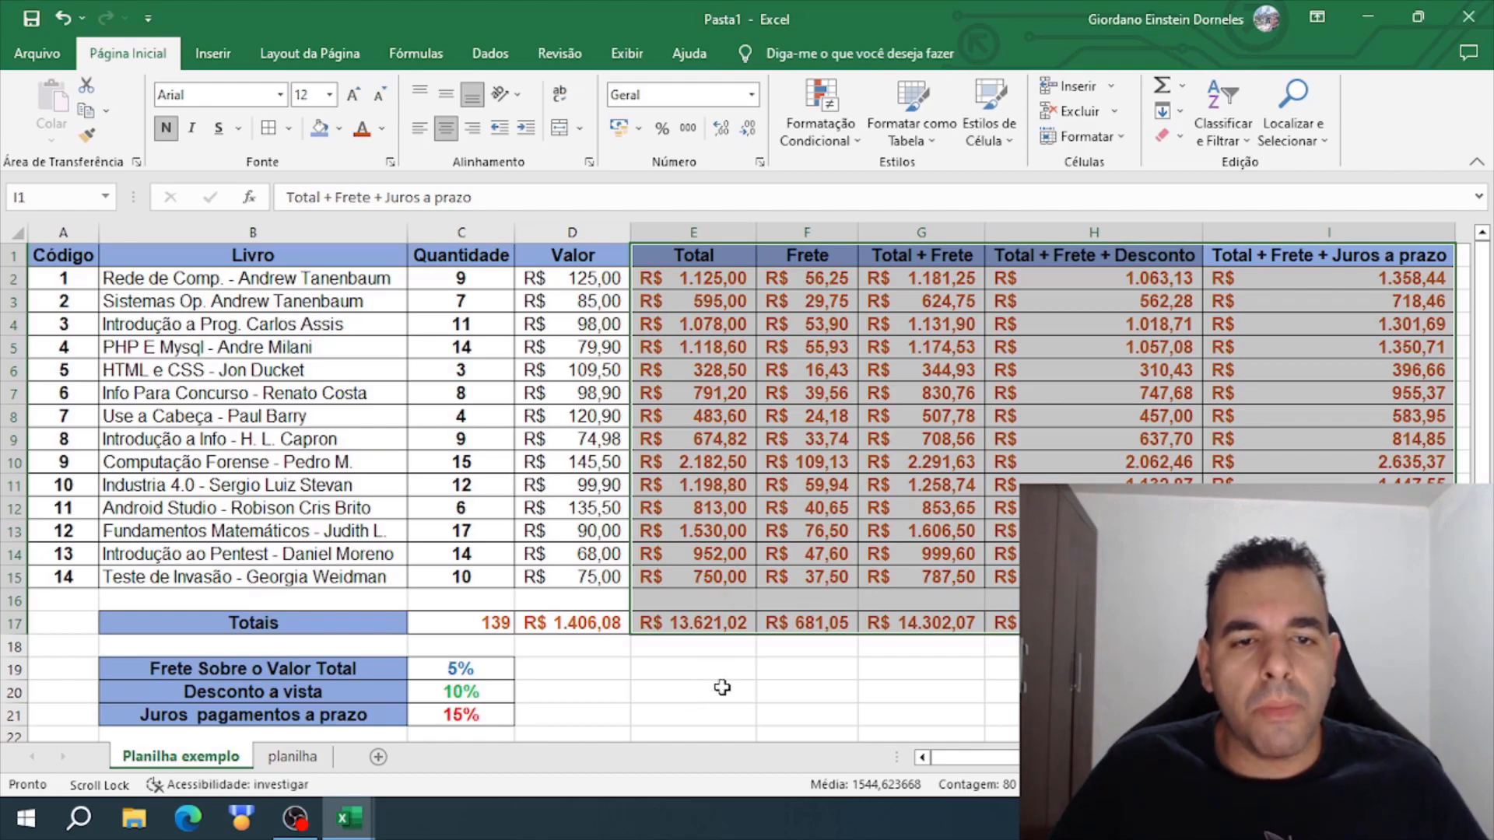
left_click(708, 691)
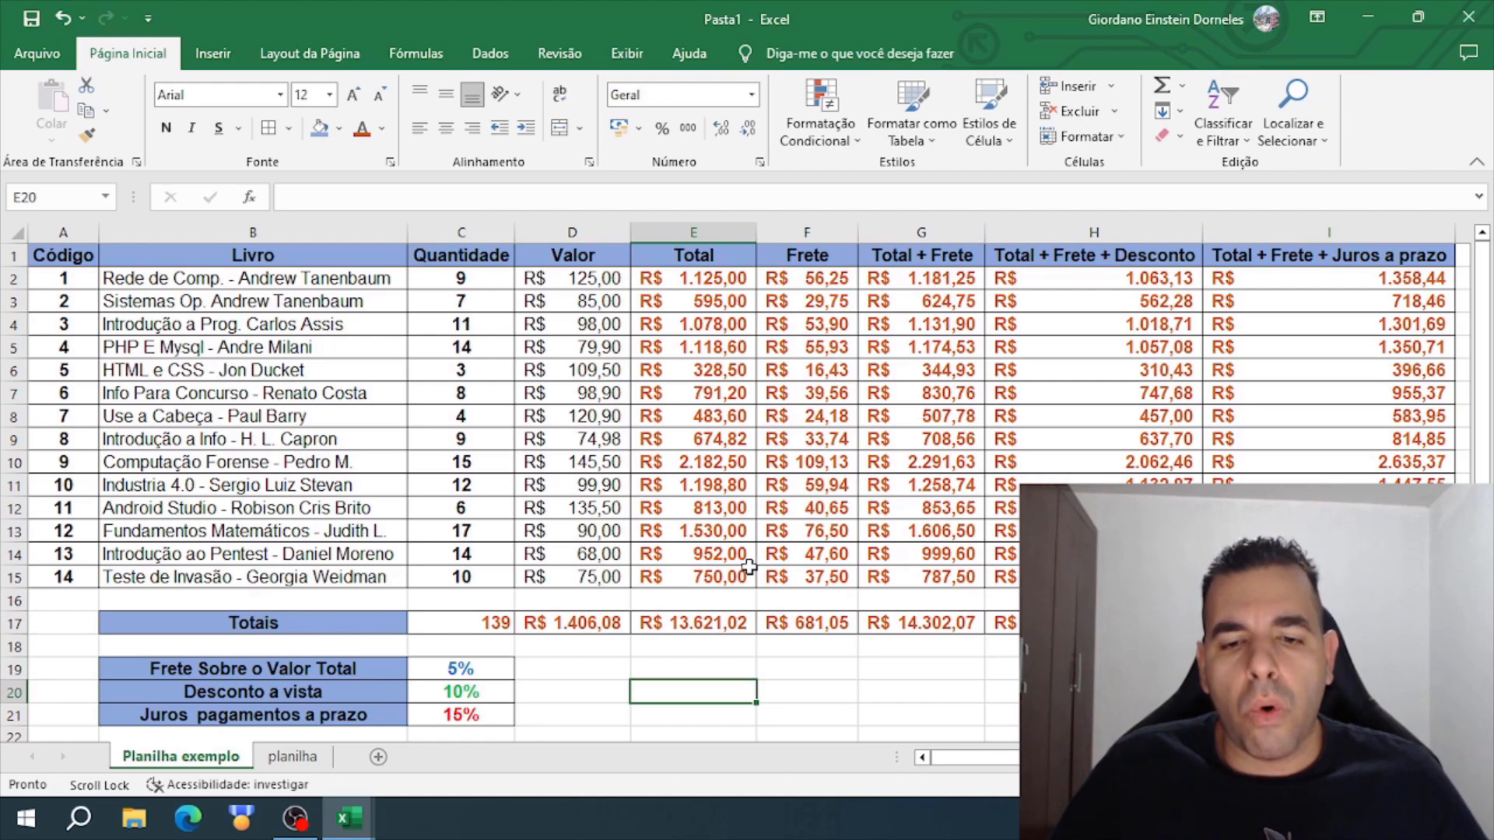
left_click(547, 598)
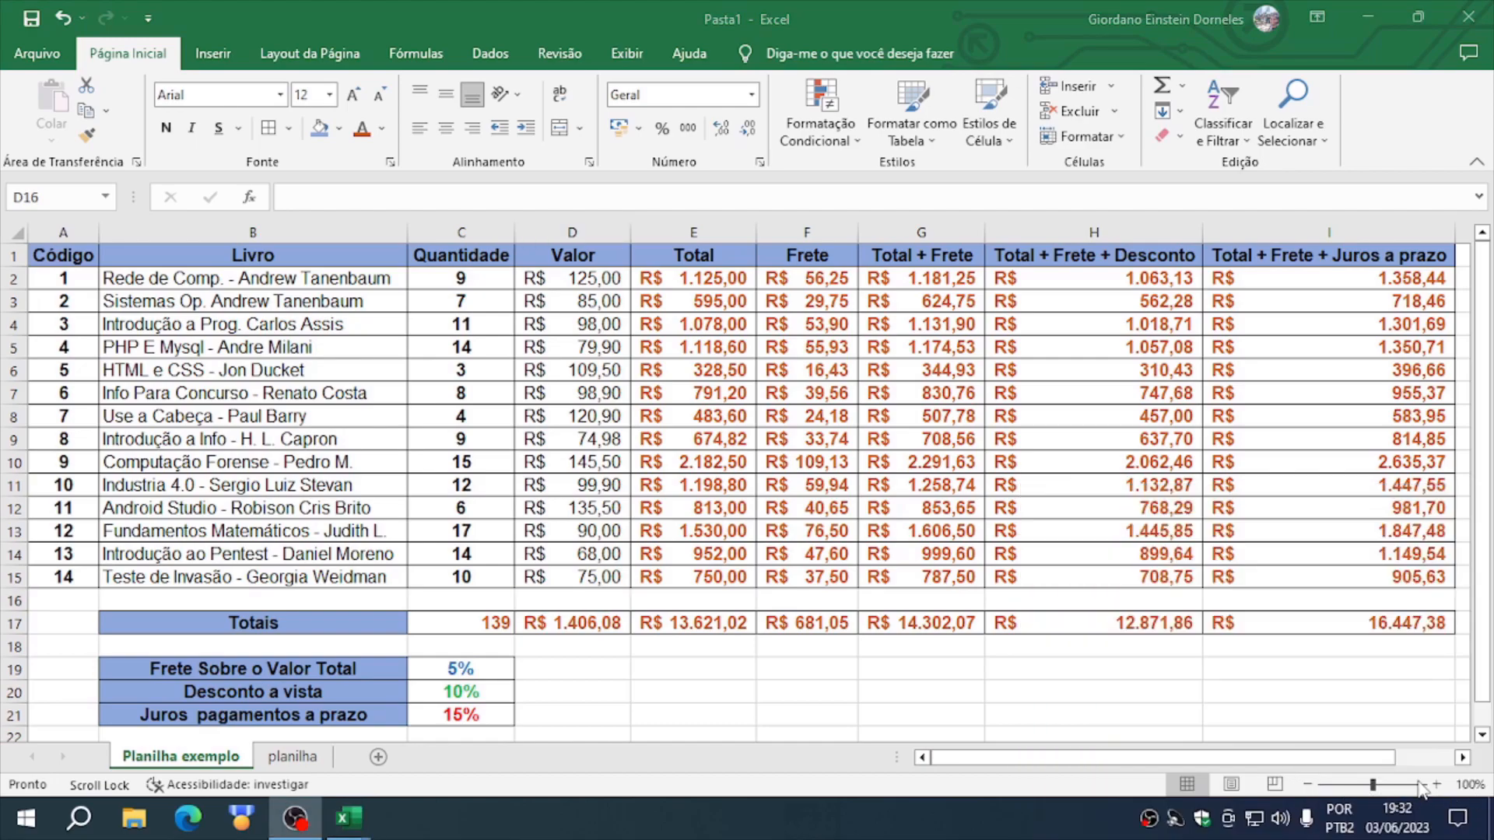
- Try different zoom levels on the sheet, enlarging it up to 140% and reducing it until the whole table fits with space around it
left_click(1307, 784)
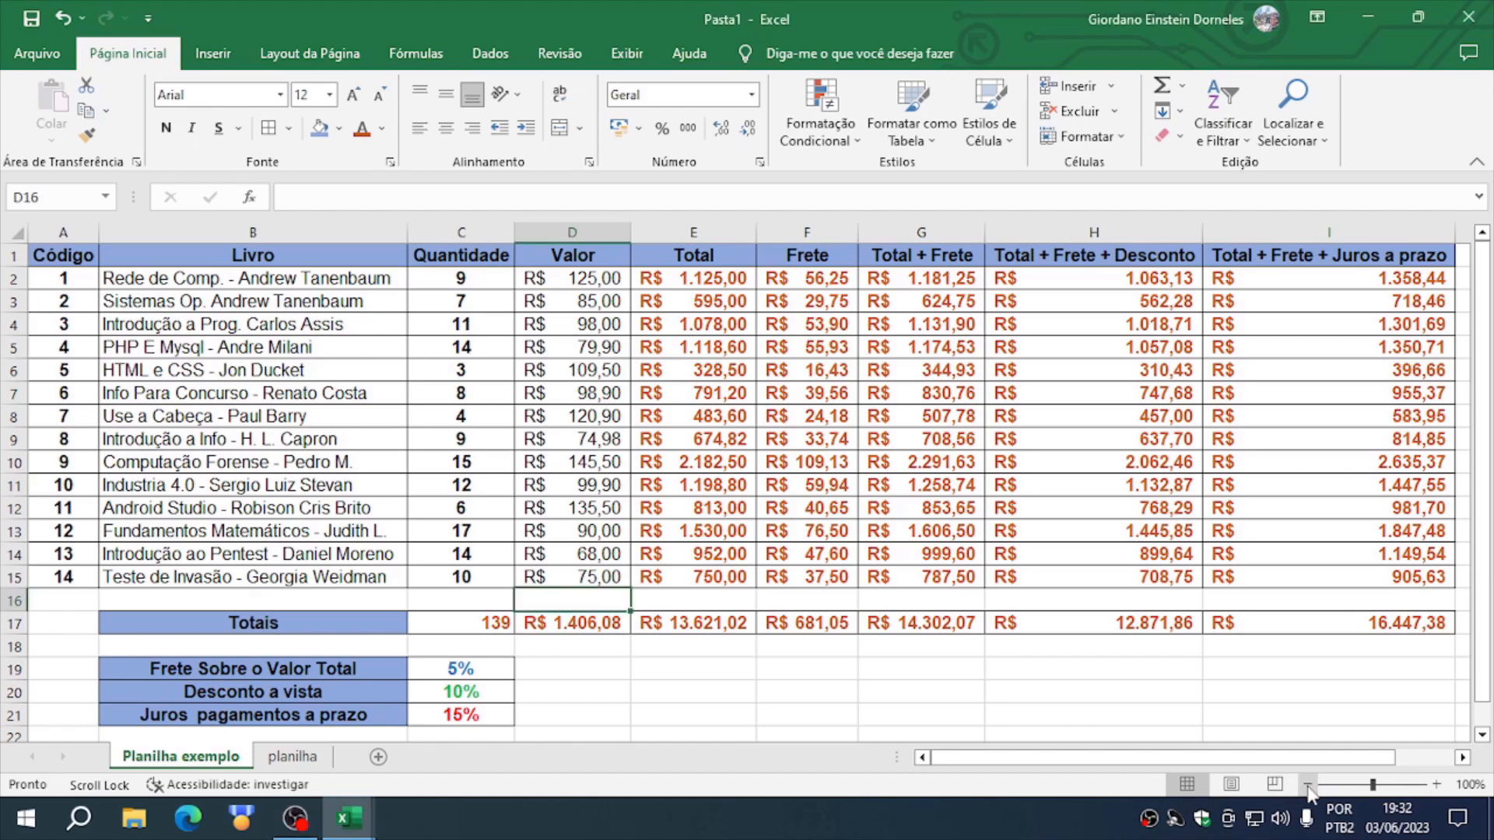
left_click(1307, 785)
left_click(1307, 784)
left_click(1307, 784)
left_click(1307, 784)
left_click(1436, 785)
left_click(1436, 784)
left_click(1436, 784)
left_click(1436, 784)
left_click(1436, 784)
left_click(1436, 784)
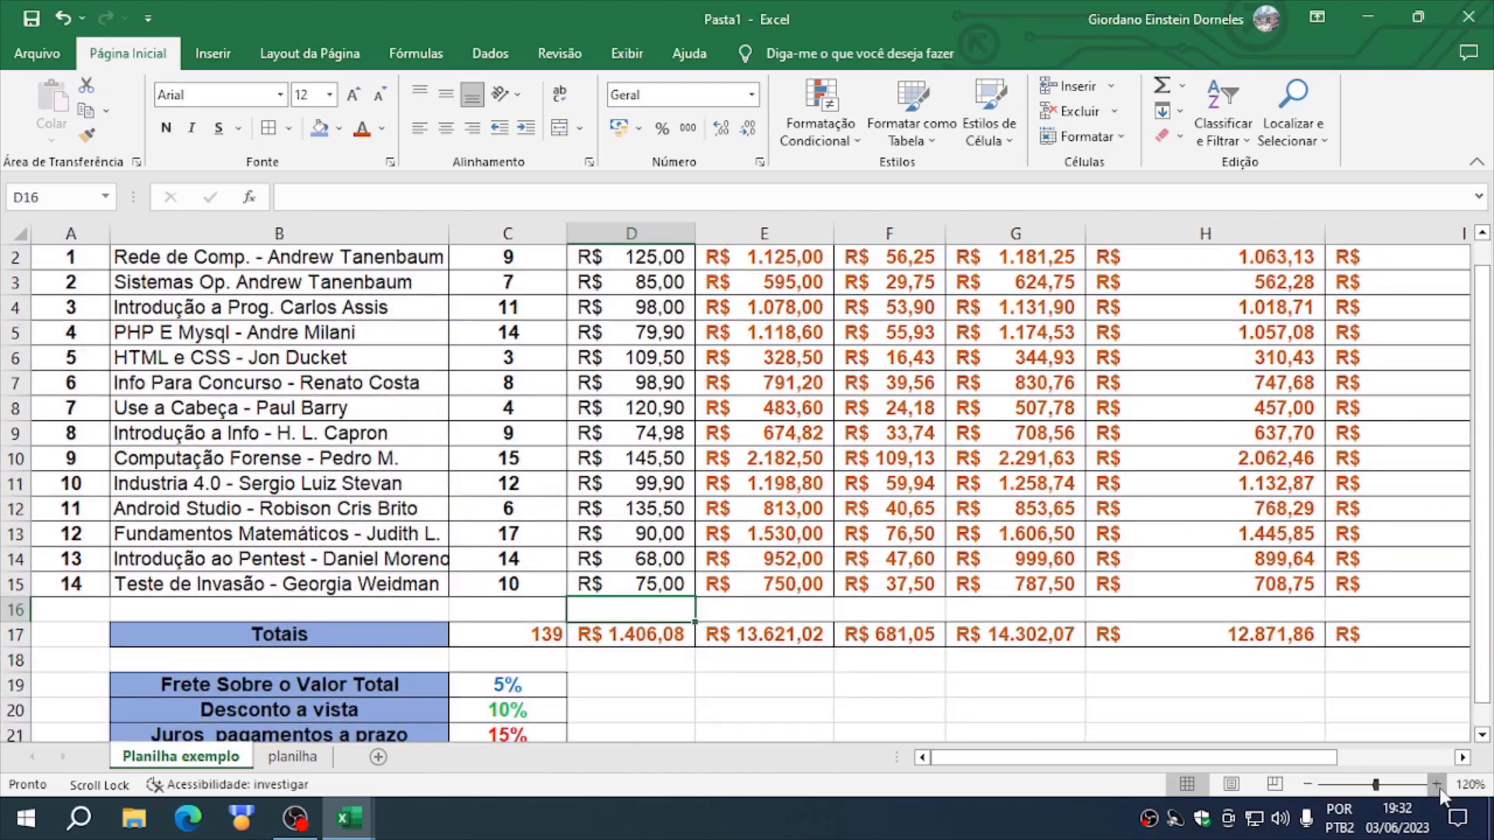
left_click(1436, 784)
left_click(1436, 784)
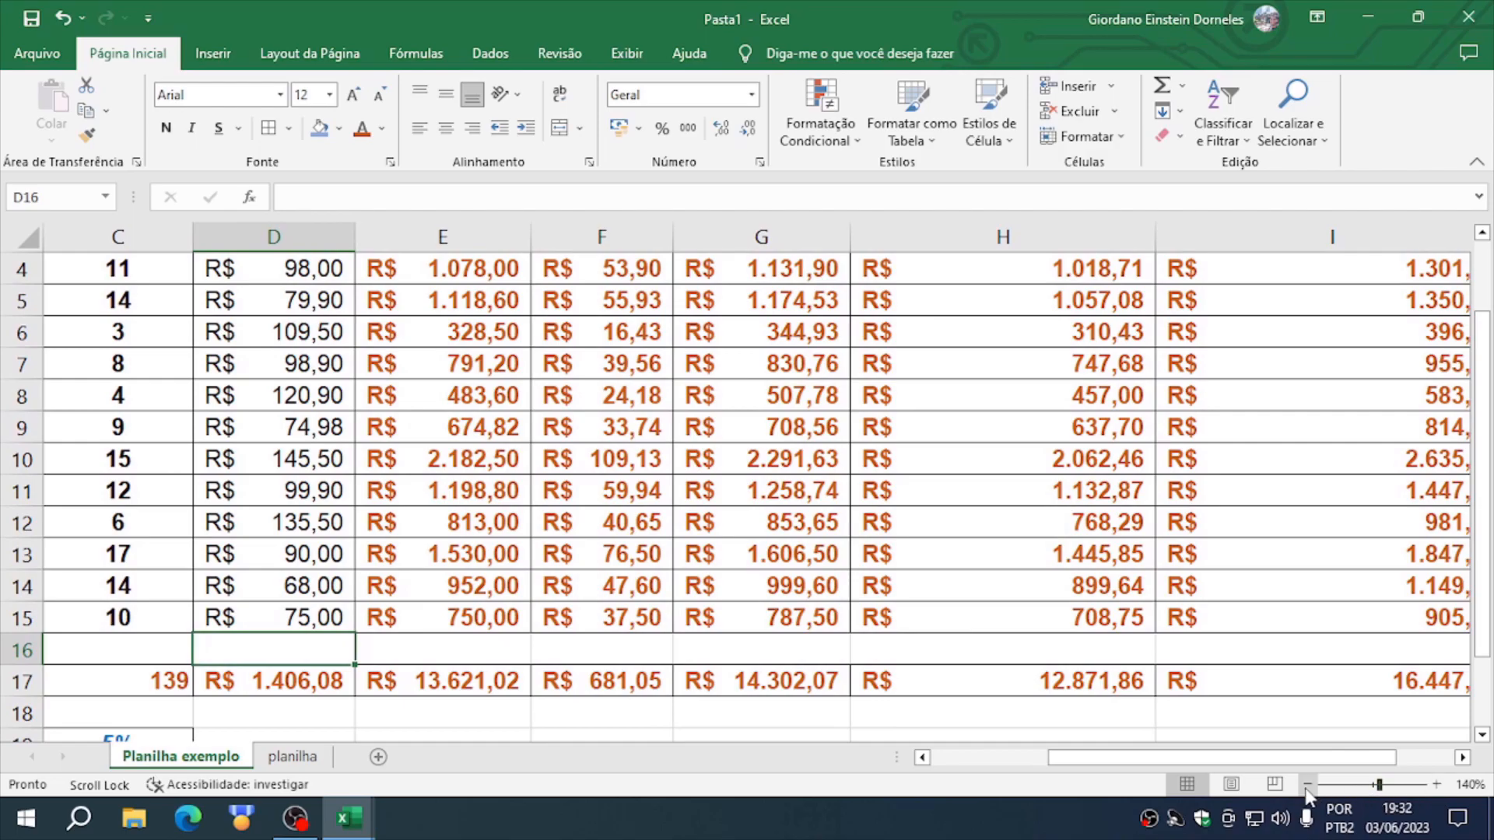
left_click(1307, 786)
left_click(1308, 785)
left_click(1308, 786)
left_click(1308, 785)
left_click(1308, 785)
left_click(1308, 785)
left_click(1308, 786)
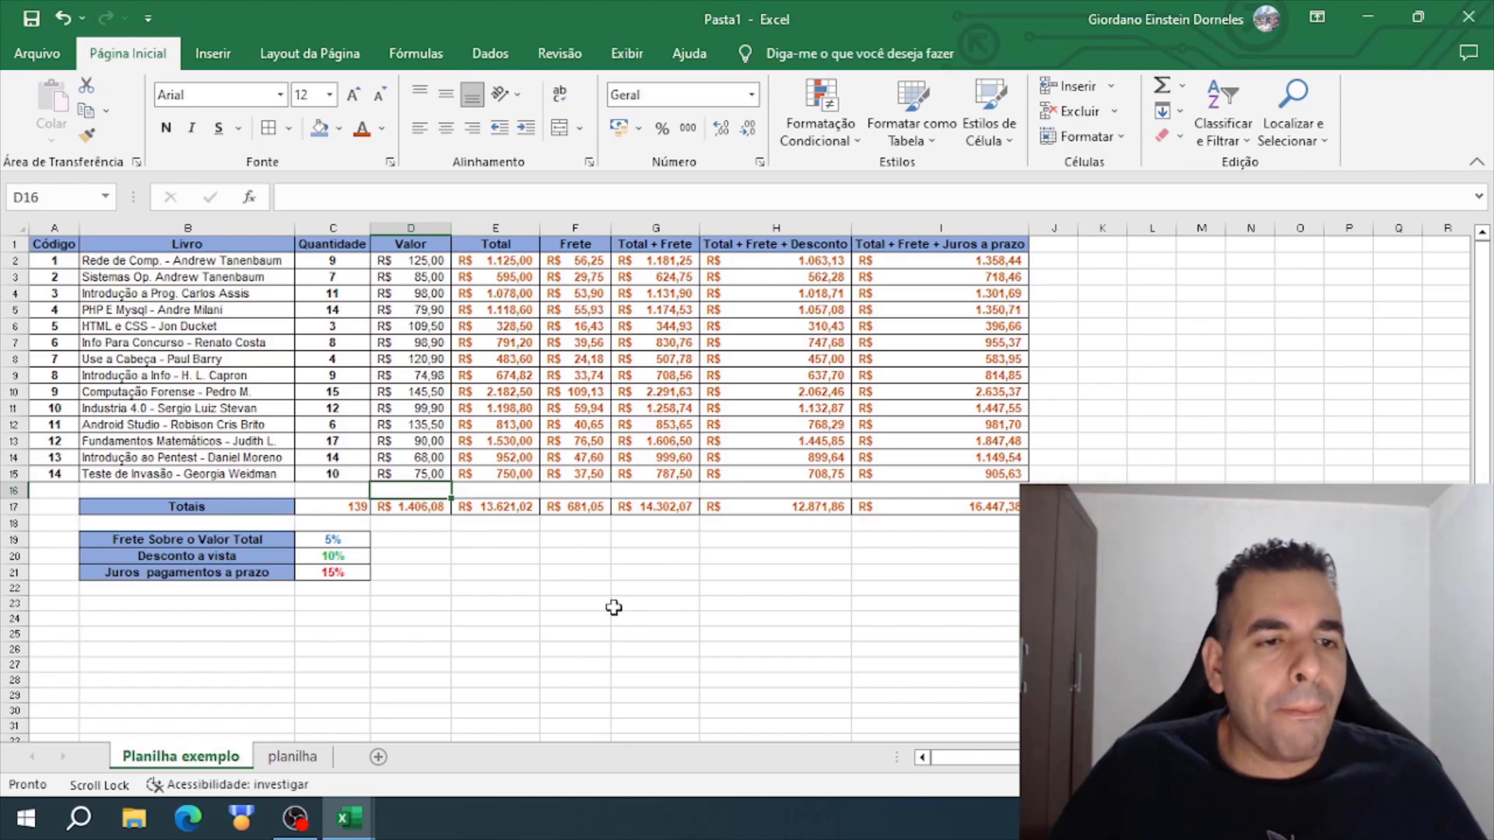
left_click_drag(187, 244, 895, 541)
left_click(740, 634)
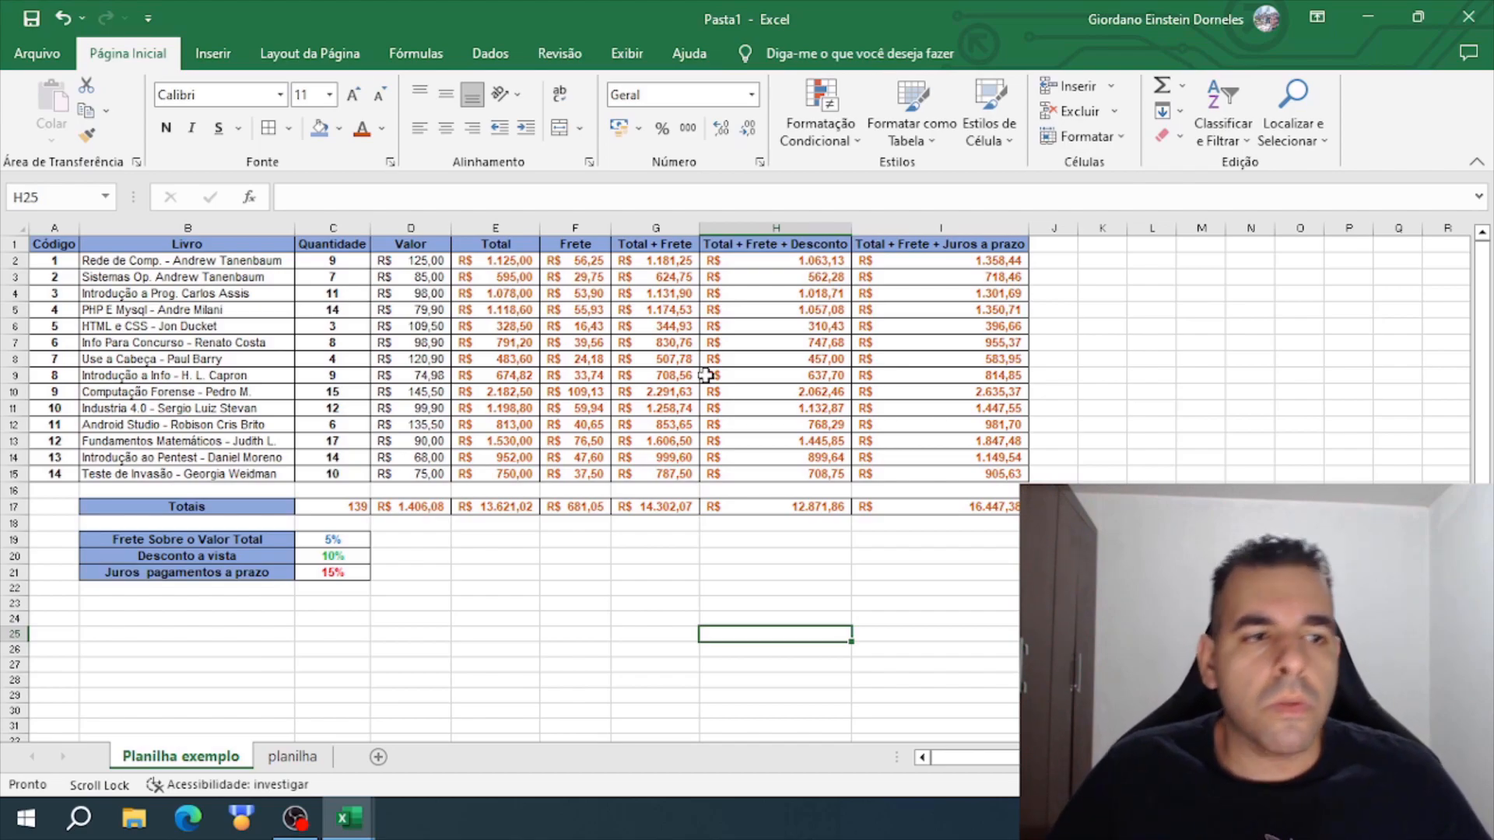
left_click(437, 615)
- Insert a recommended Coluna Agrupada chart from the Livro, Valor, Total + Frete + Desconto and Total + Frete + Juros a prazo columns, rows 1 to 15
left_click(251, 244)
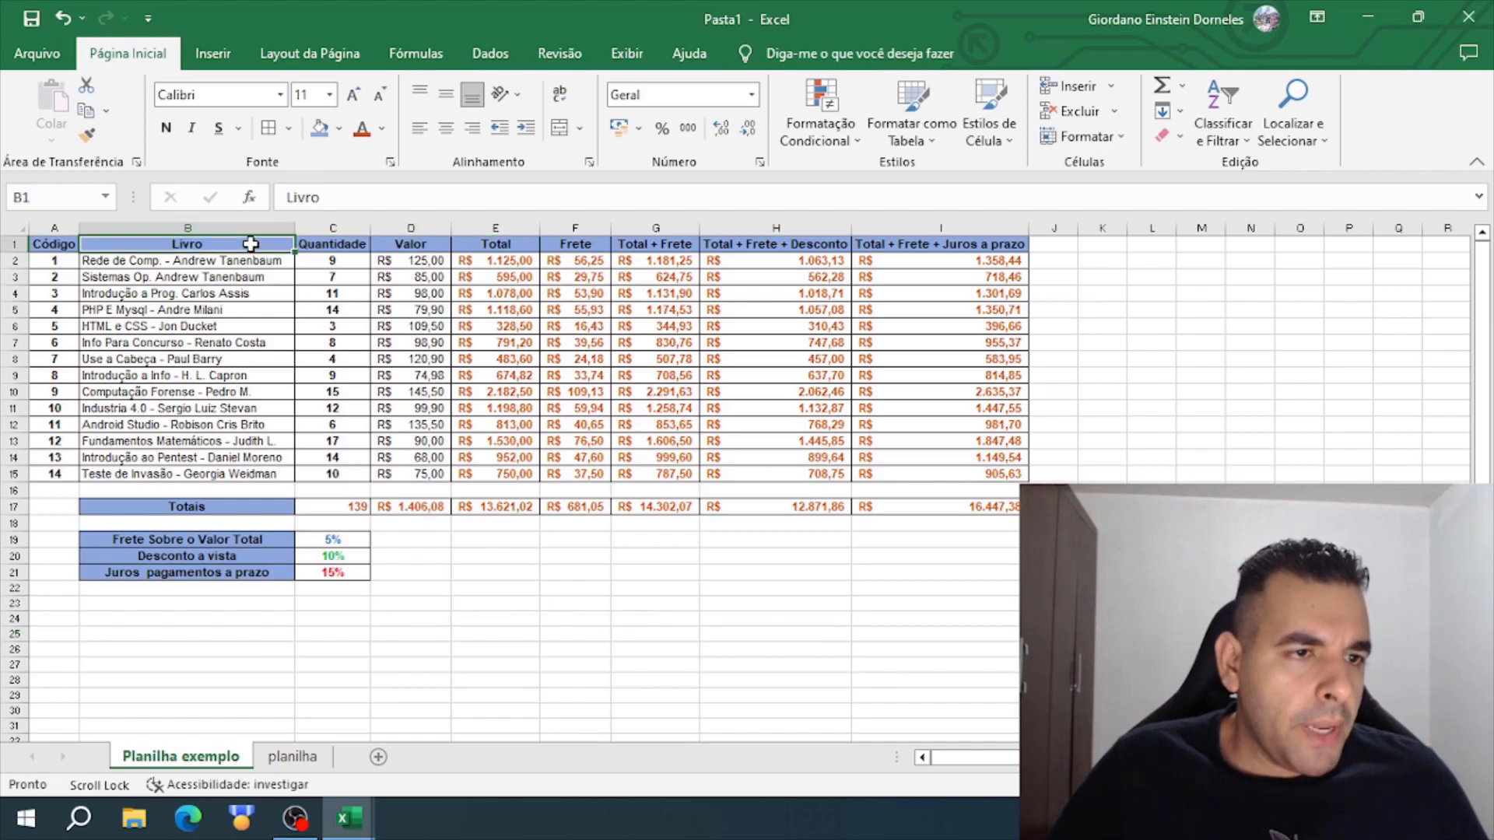
left_click_drag(251, 245, 240, 473)
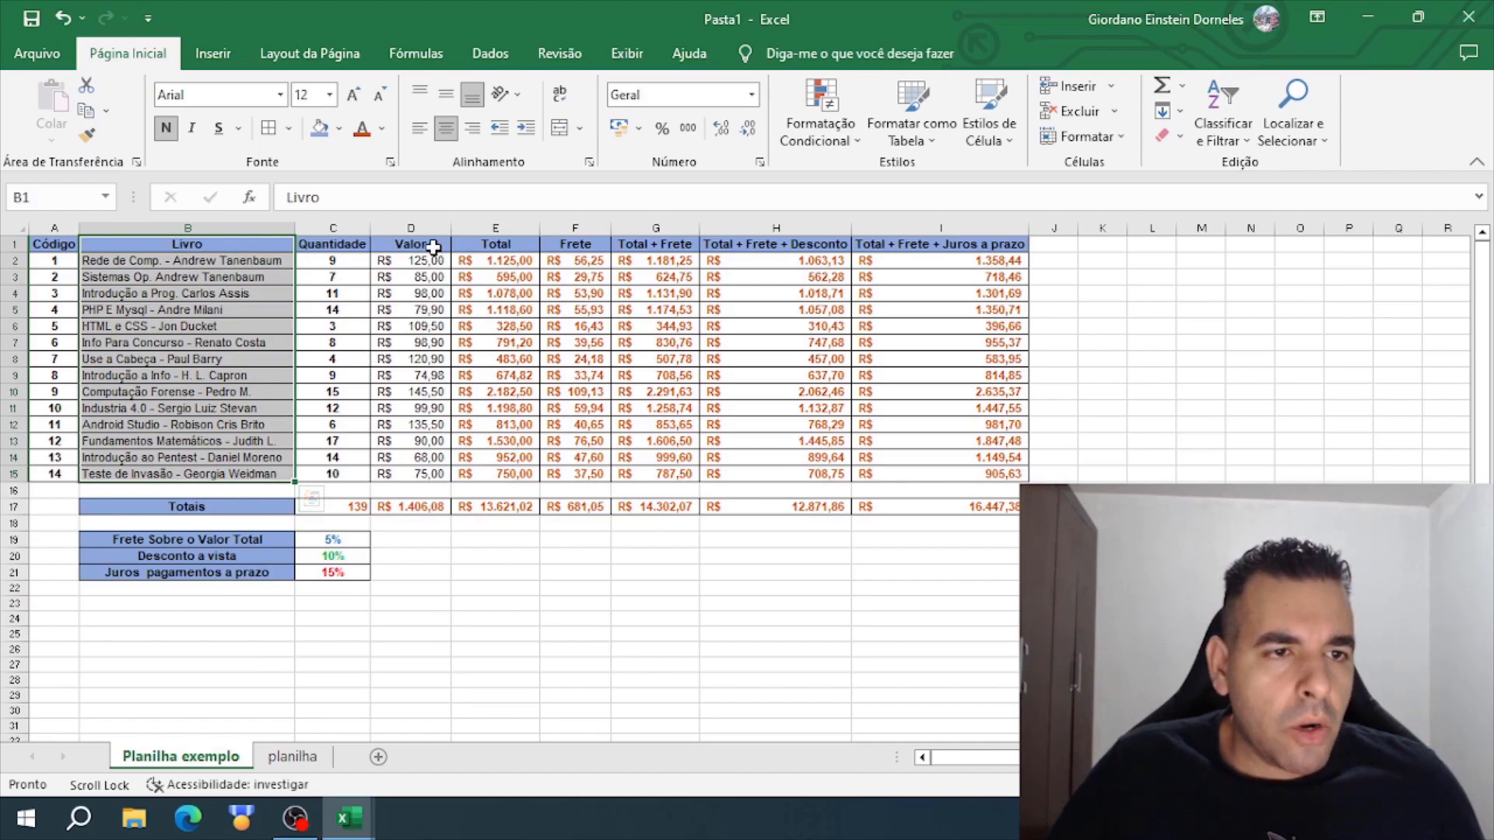
left_click_drag(435, 238, 422, 480)
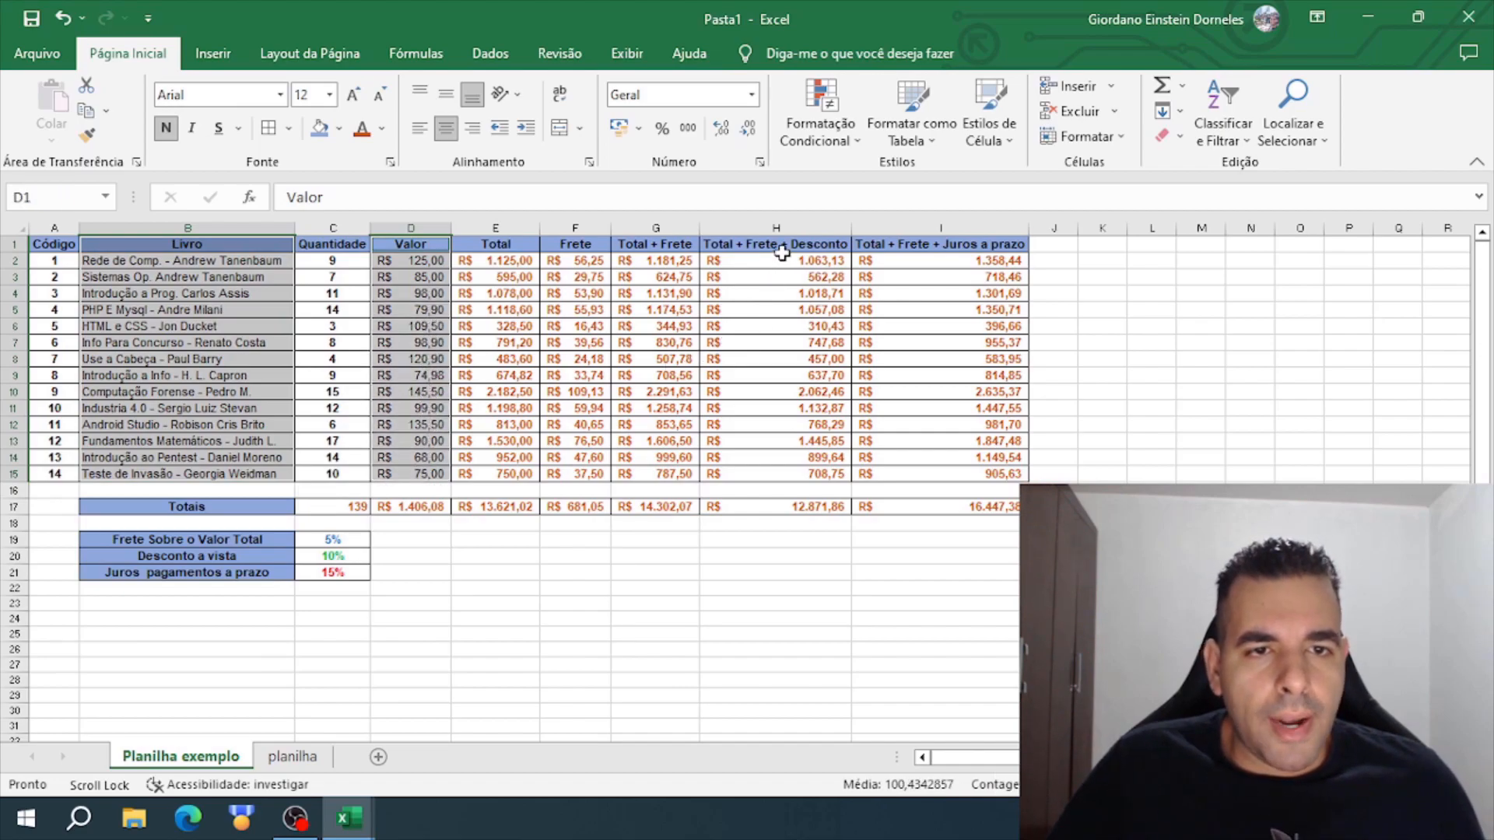
left_click(803, 244, "ctrl")
left_click_drag(803, 244, 803, 475)
left_click_drag(962, 244, 957, 476)
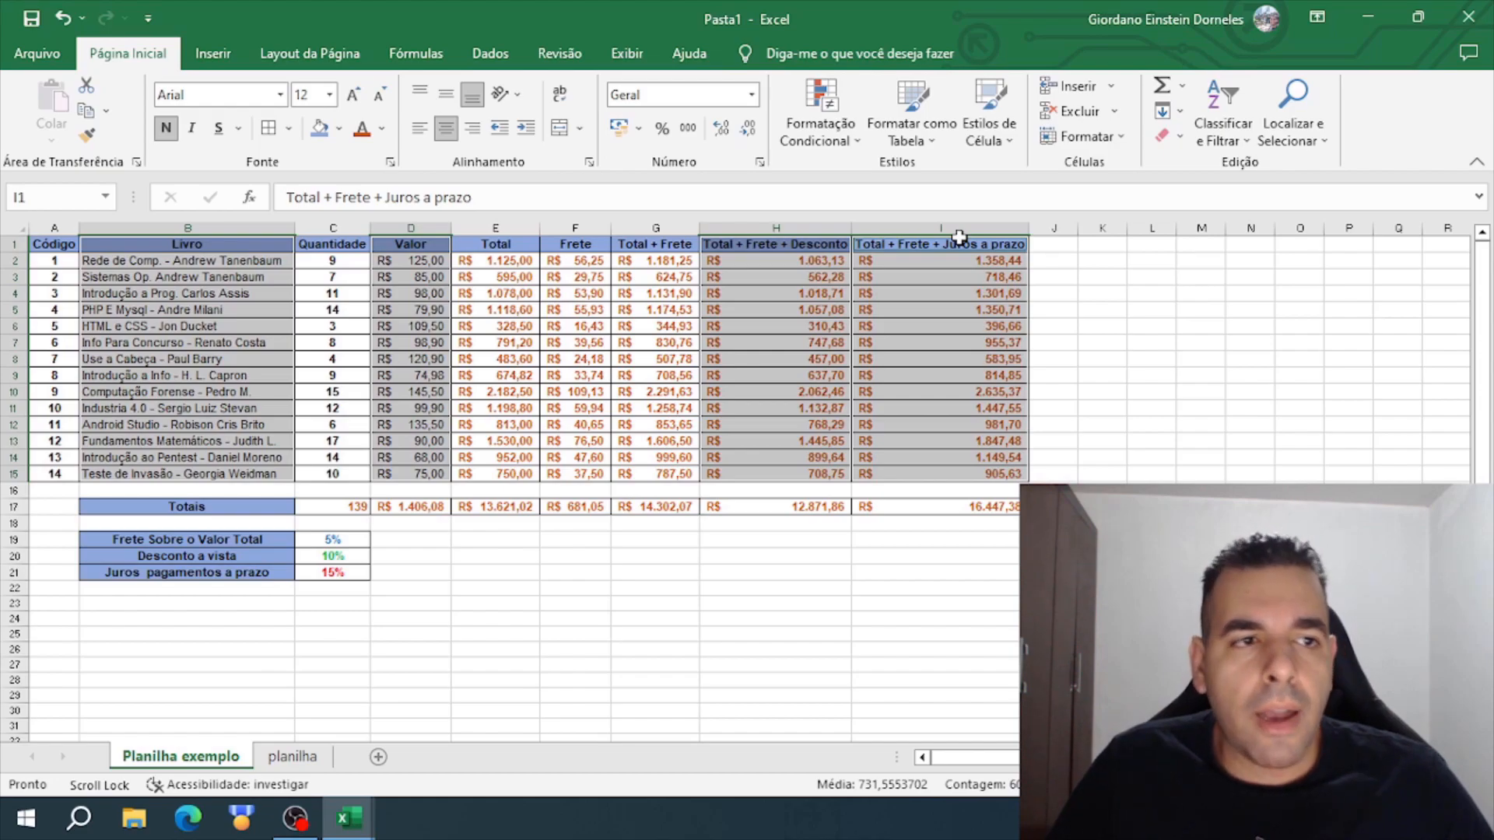
left_click(214, 54)
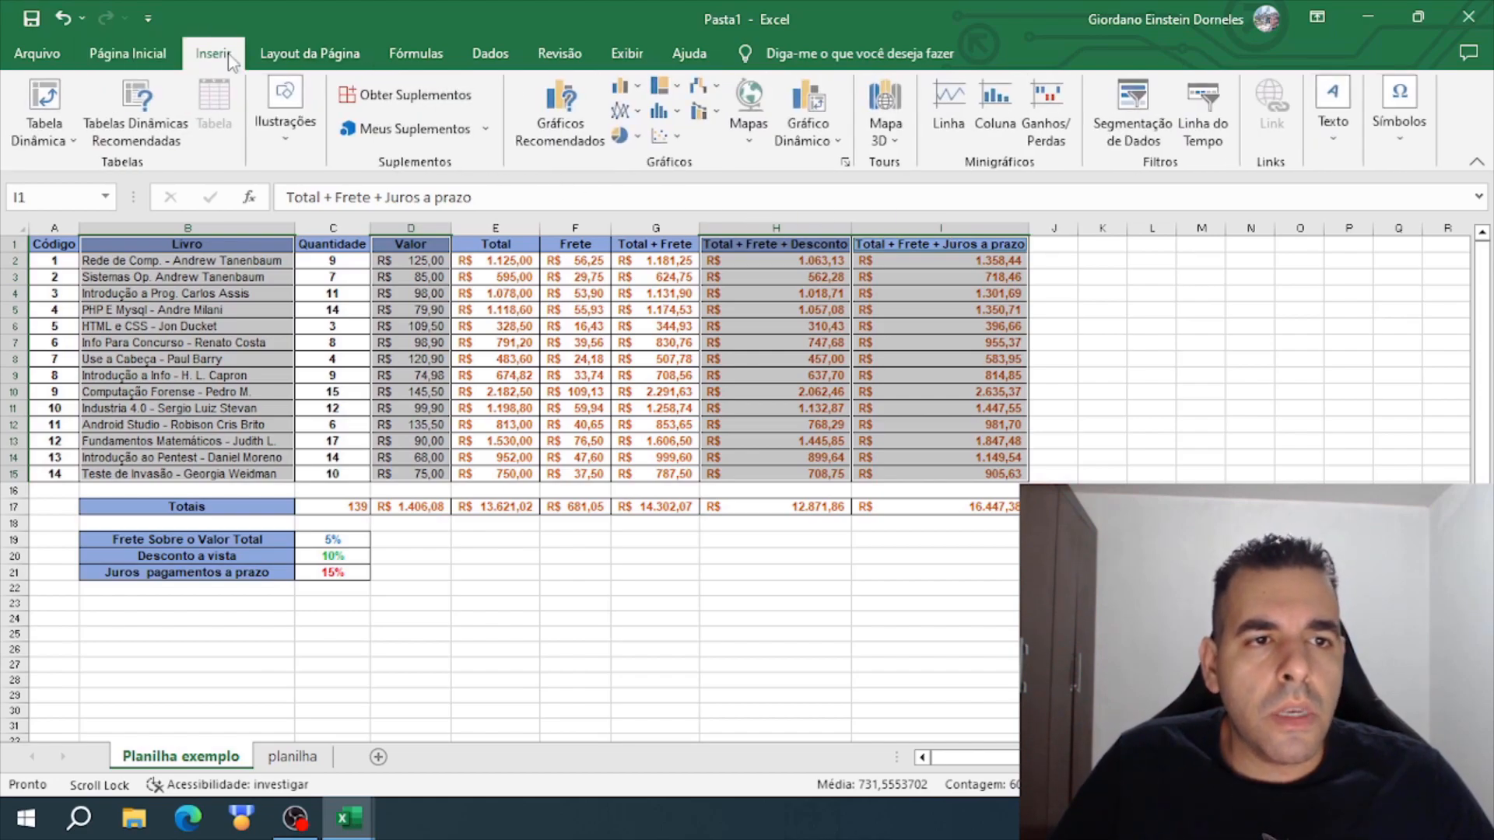
left_click(573, 130)
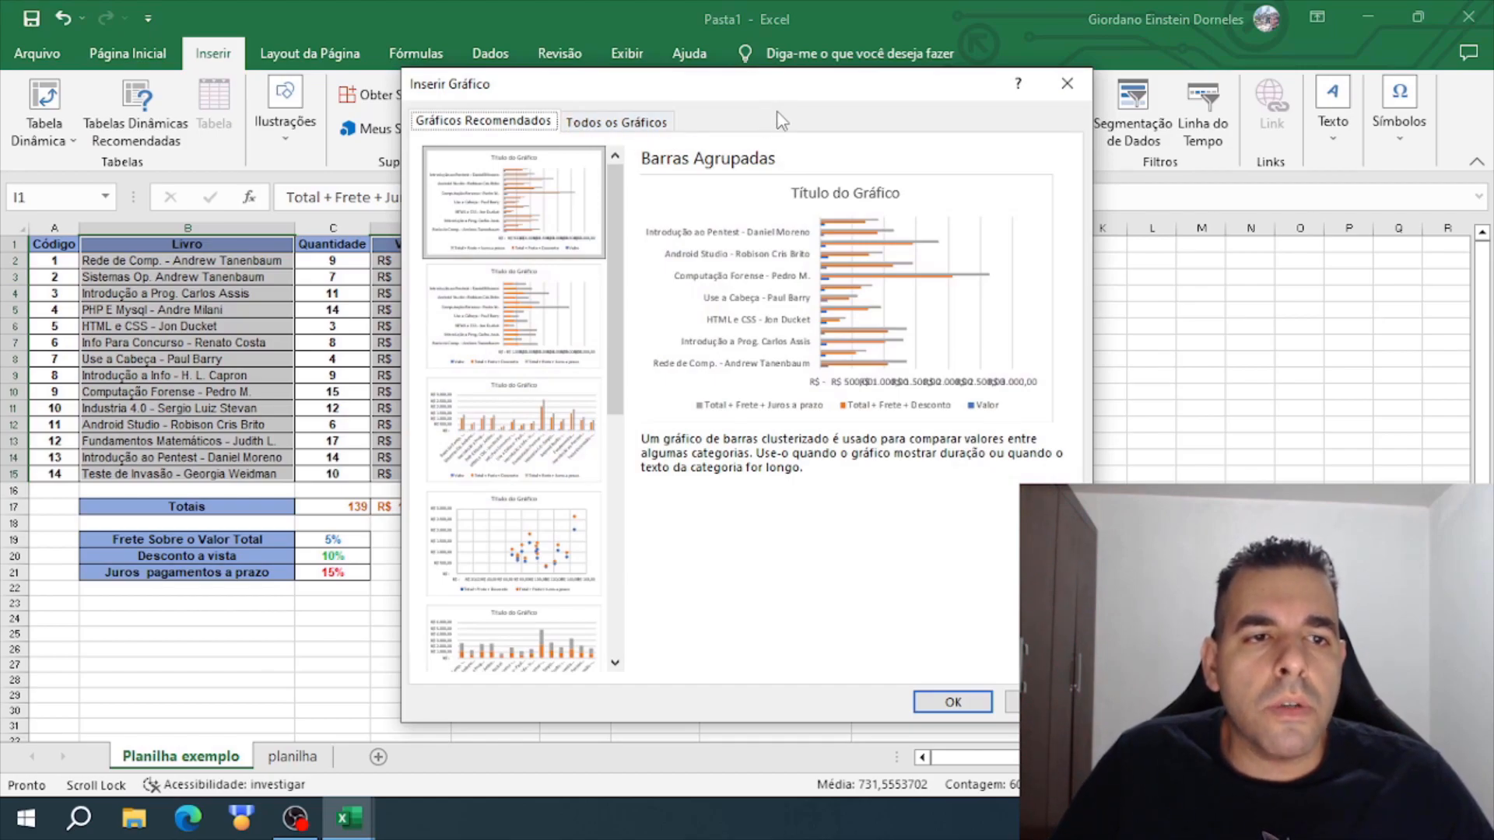
left_click_drag(767, 89, 763, 50)
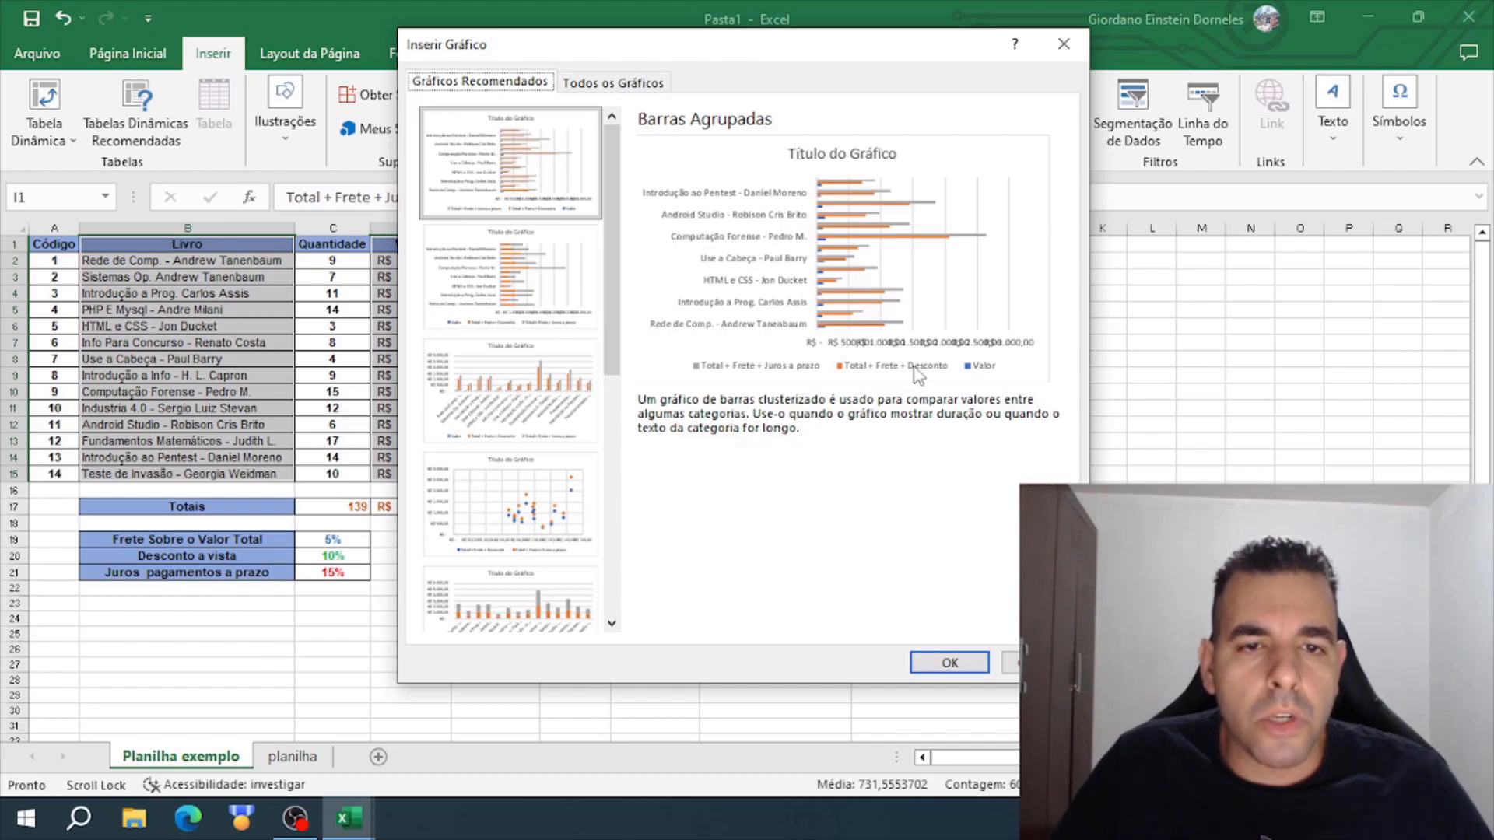
left_click(570, 385)
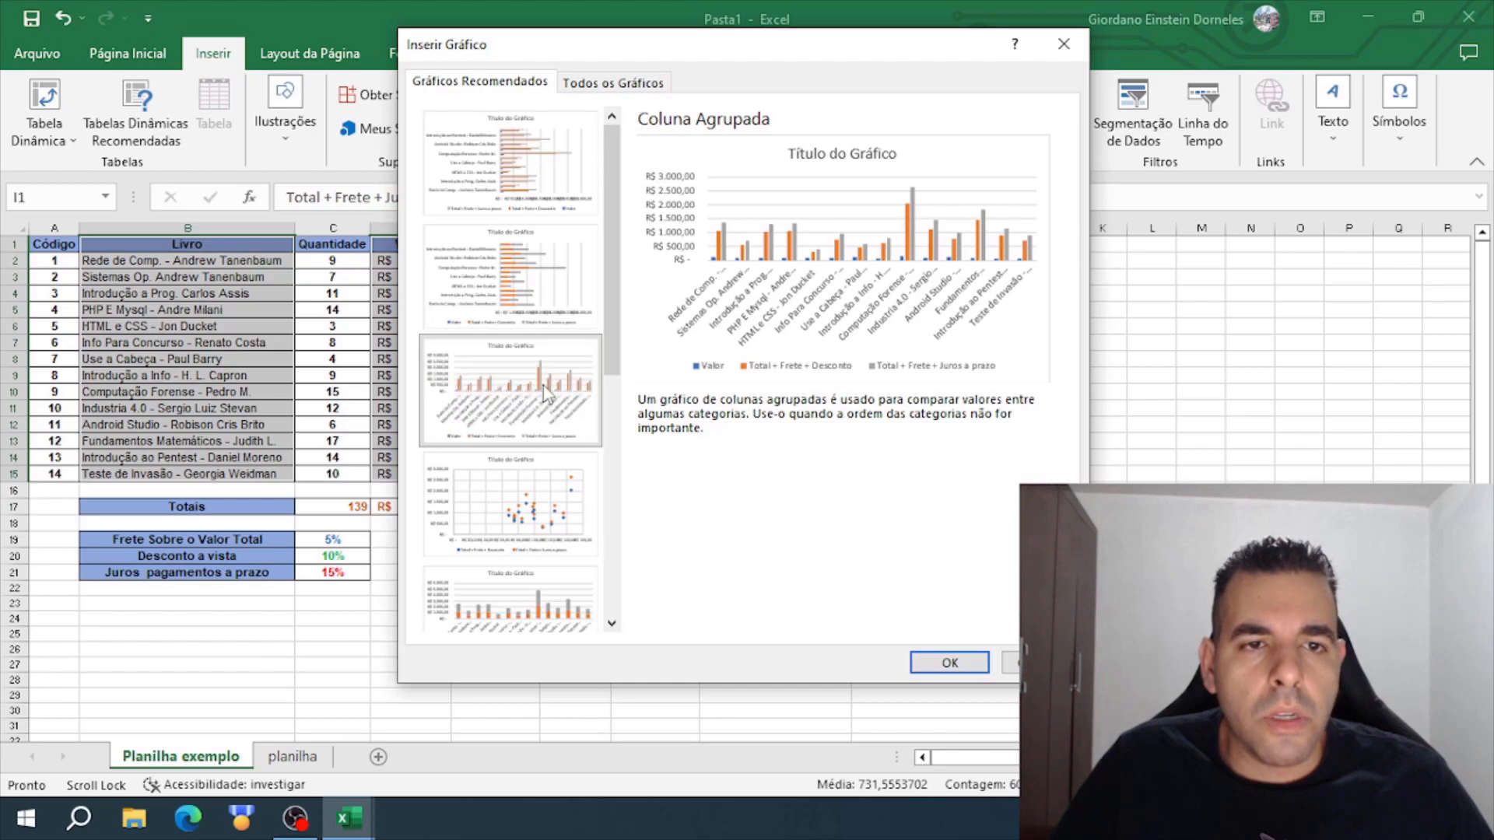
left_click(945, 664)
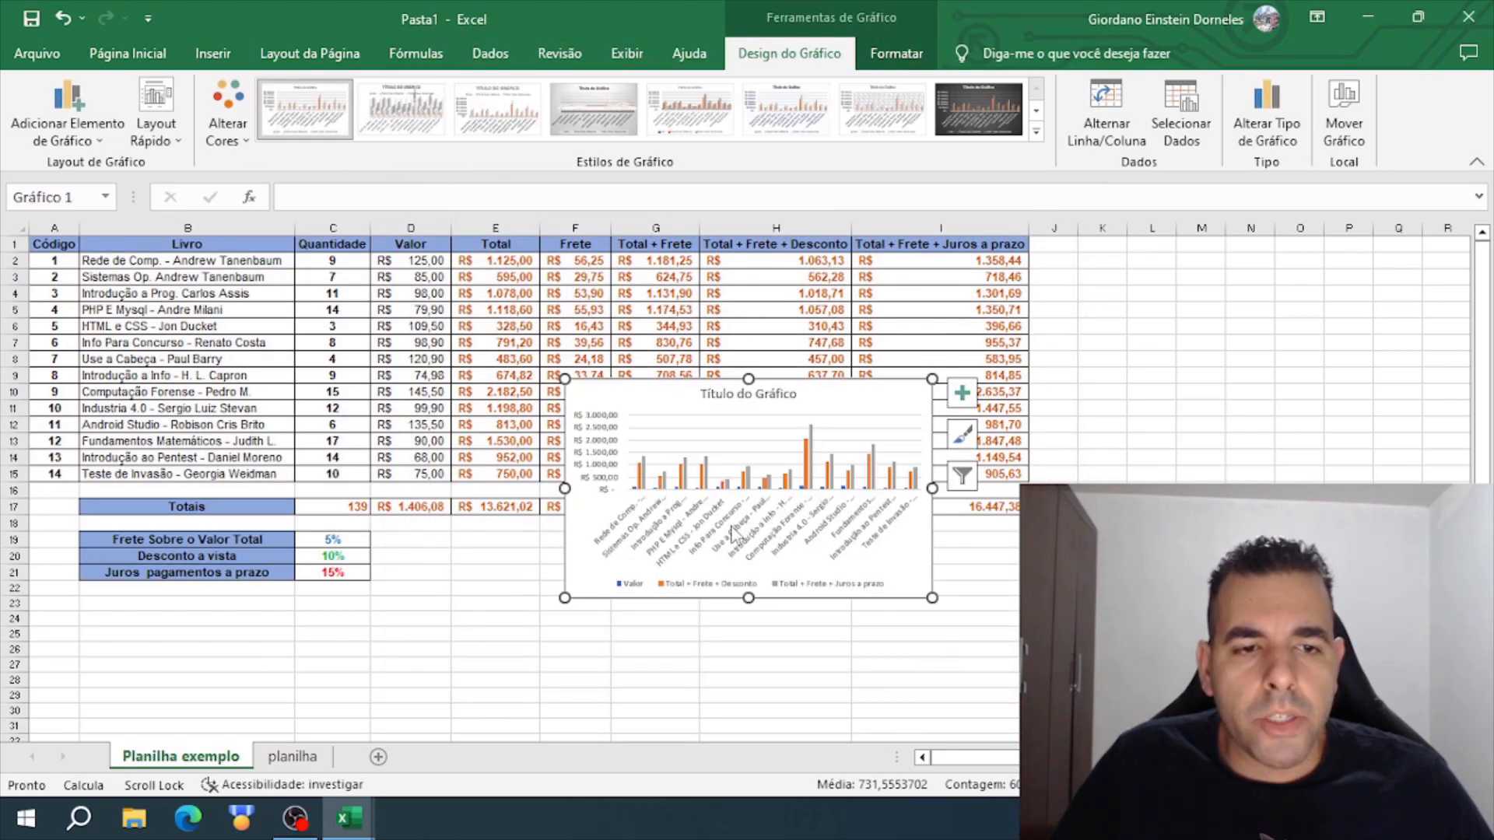
- Move the chart into the empty area beside the table, starting at column J, and enlarge it to reach about column Y and row 28
left_click_drag(581, 574, 1073, 451)
left_click_drag(1089, 757, 1119, 757)
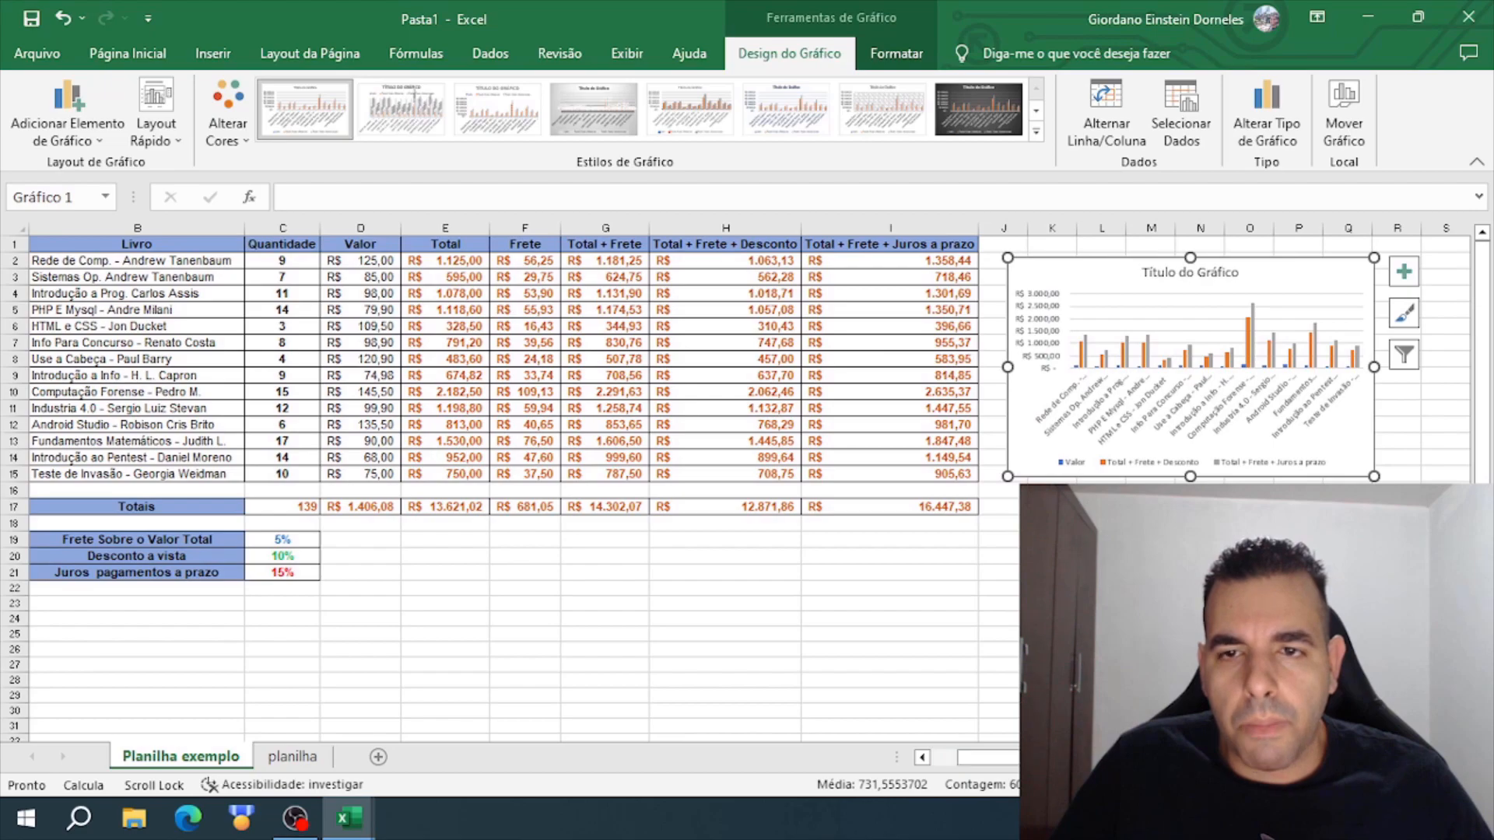
left_click_drag(1375, 477, 1371, 587)
left_click_drag(1370, 422, 1470, 422)
left_click_drag(1097, 587, 1098, 681)
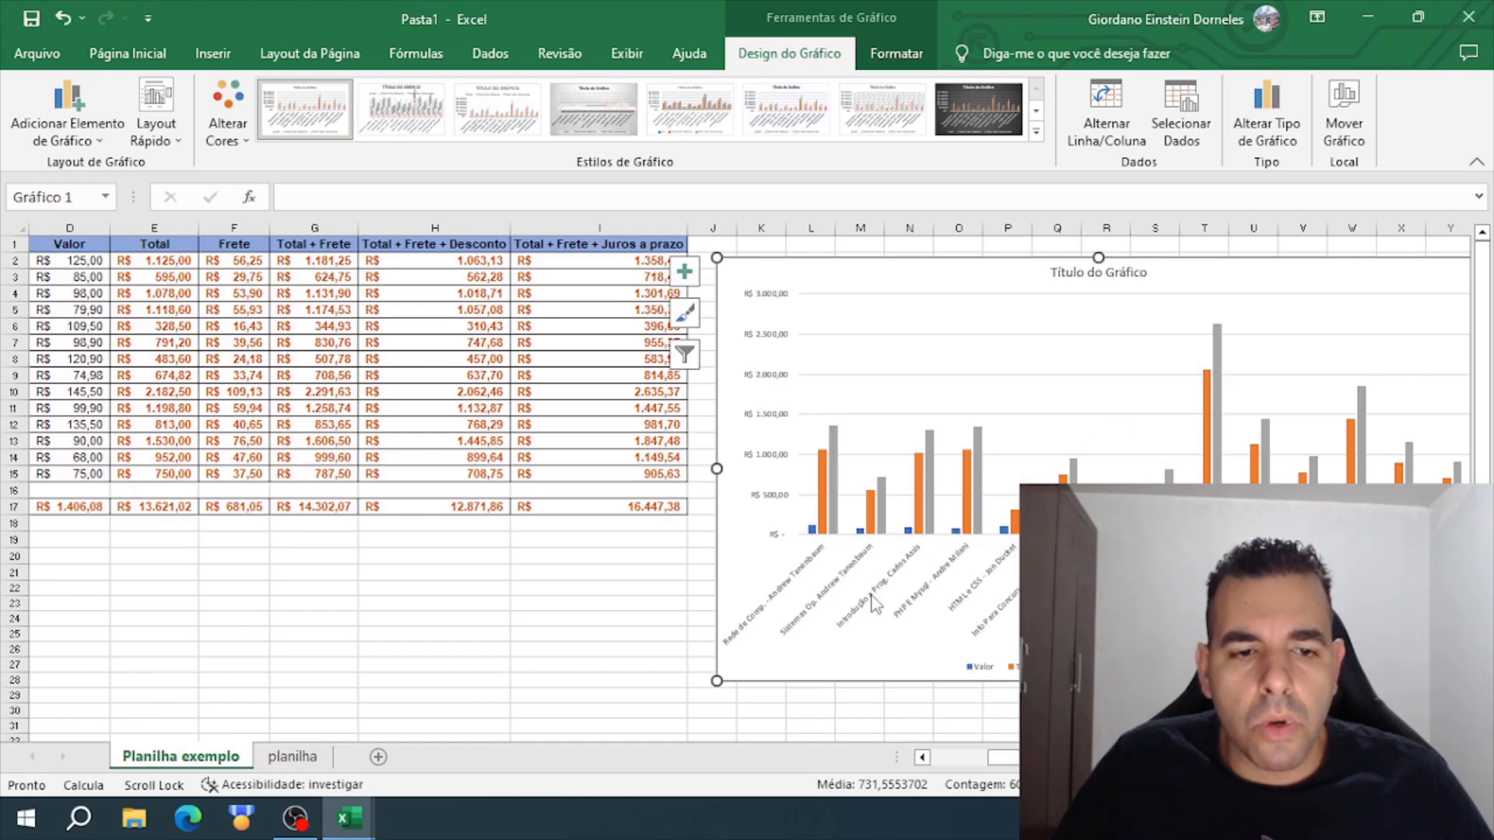
- Shift the enlarged chart slightly upward so its upper edge lines up with the table's header row
left_click(1448, 246)
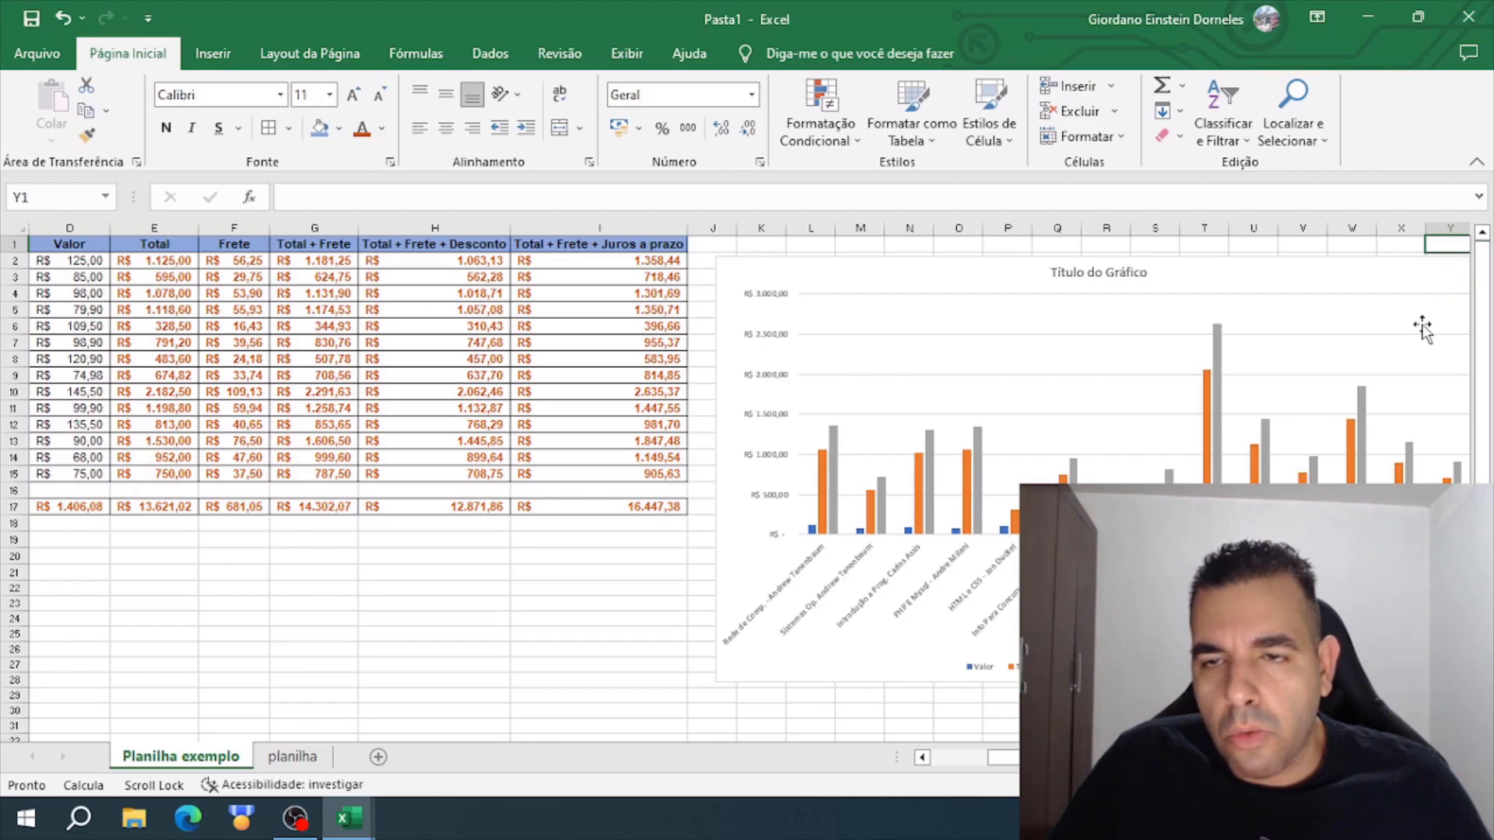
key("Right")
key("Right")
key("Right")
key("Right")
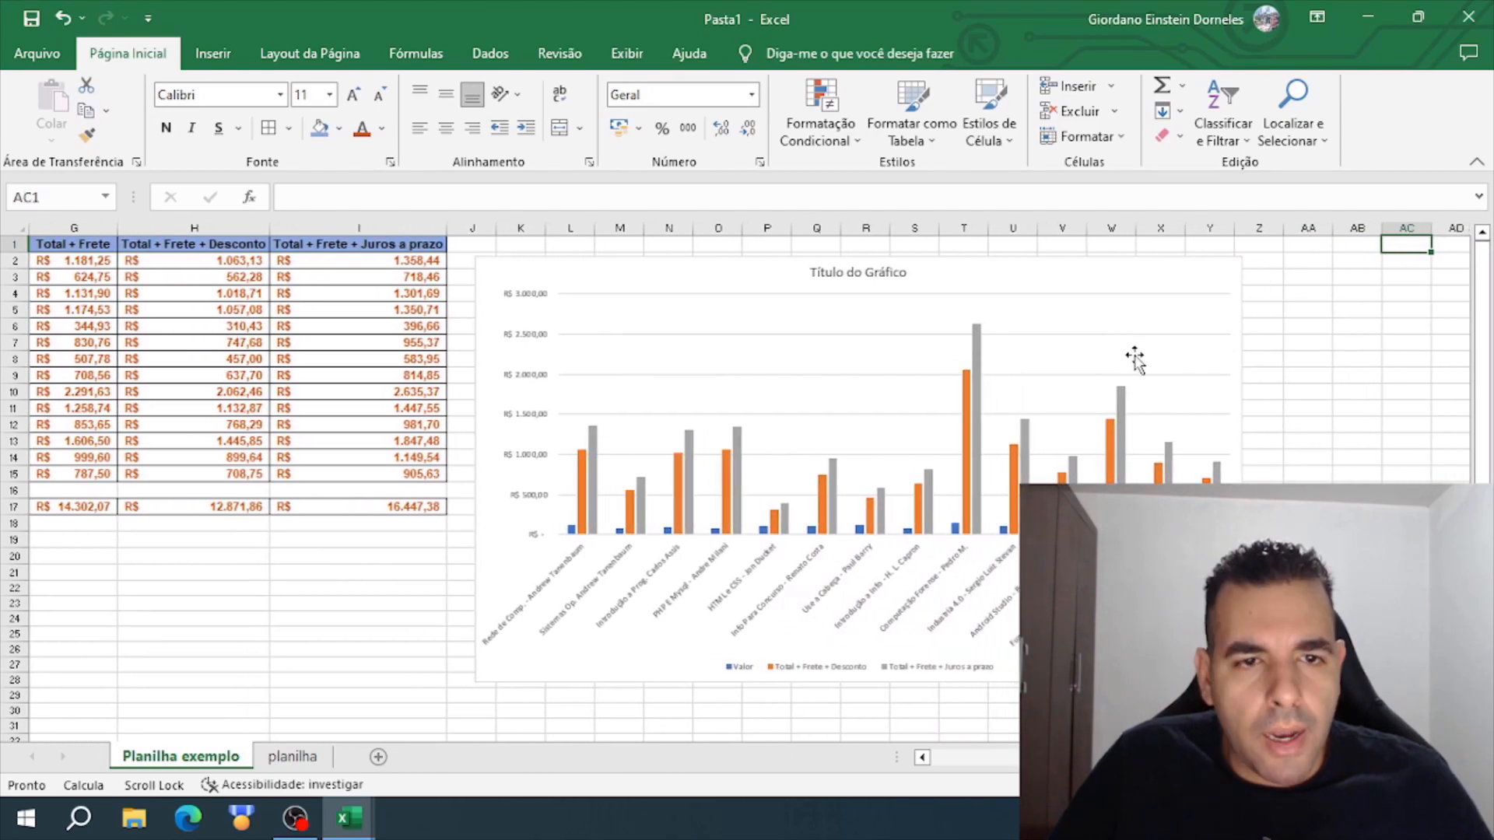
left_click_drag(989, 280, 988, 265)
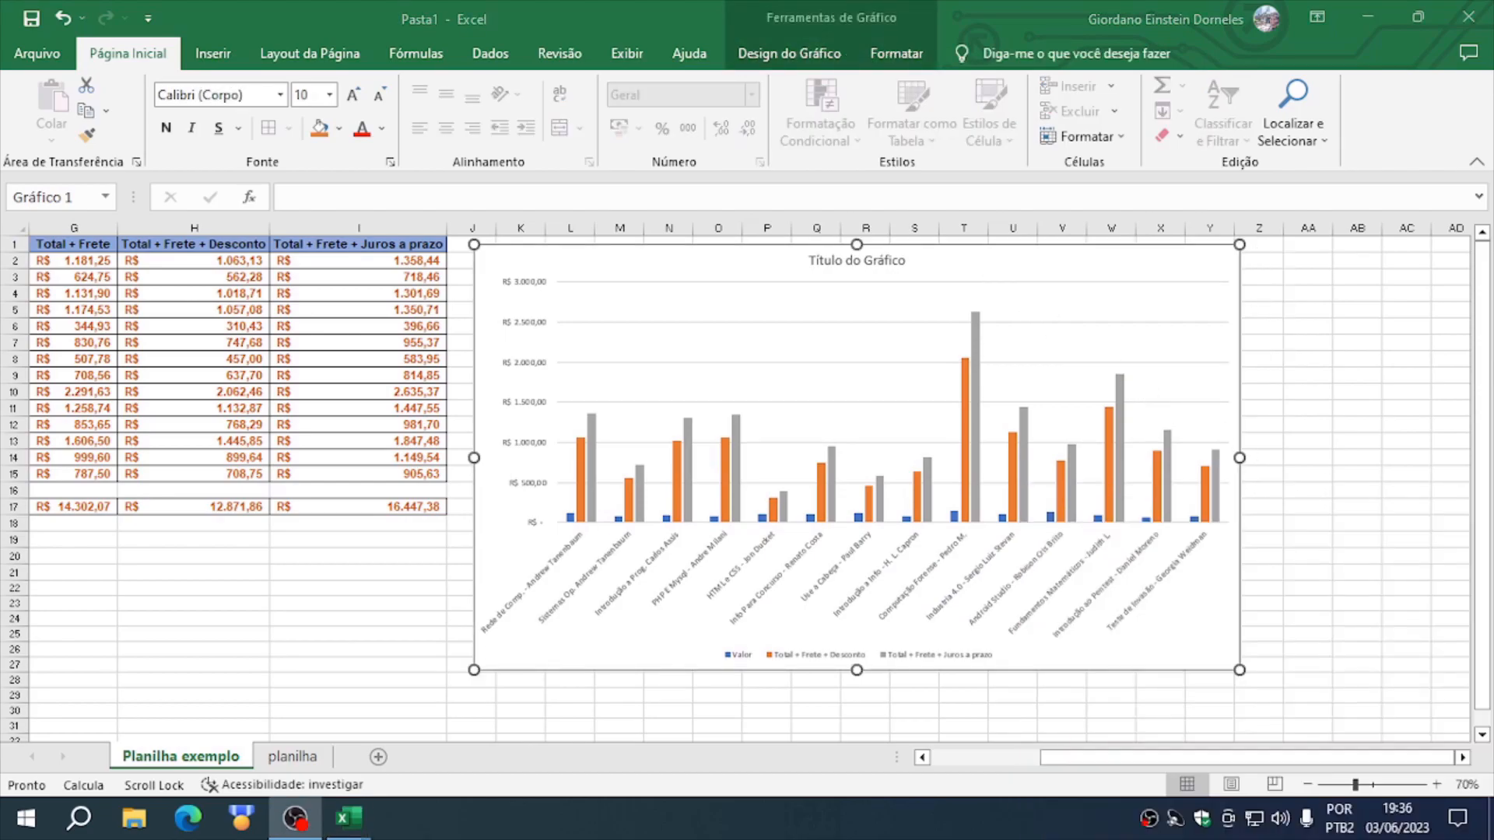
- Examine the chart's book labels, legend and bars, comparing Valor, the discounted total and the total with interest for individual books
left_click(1350, 589)
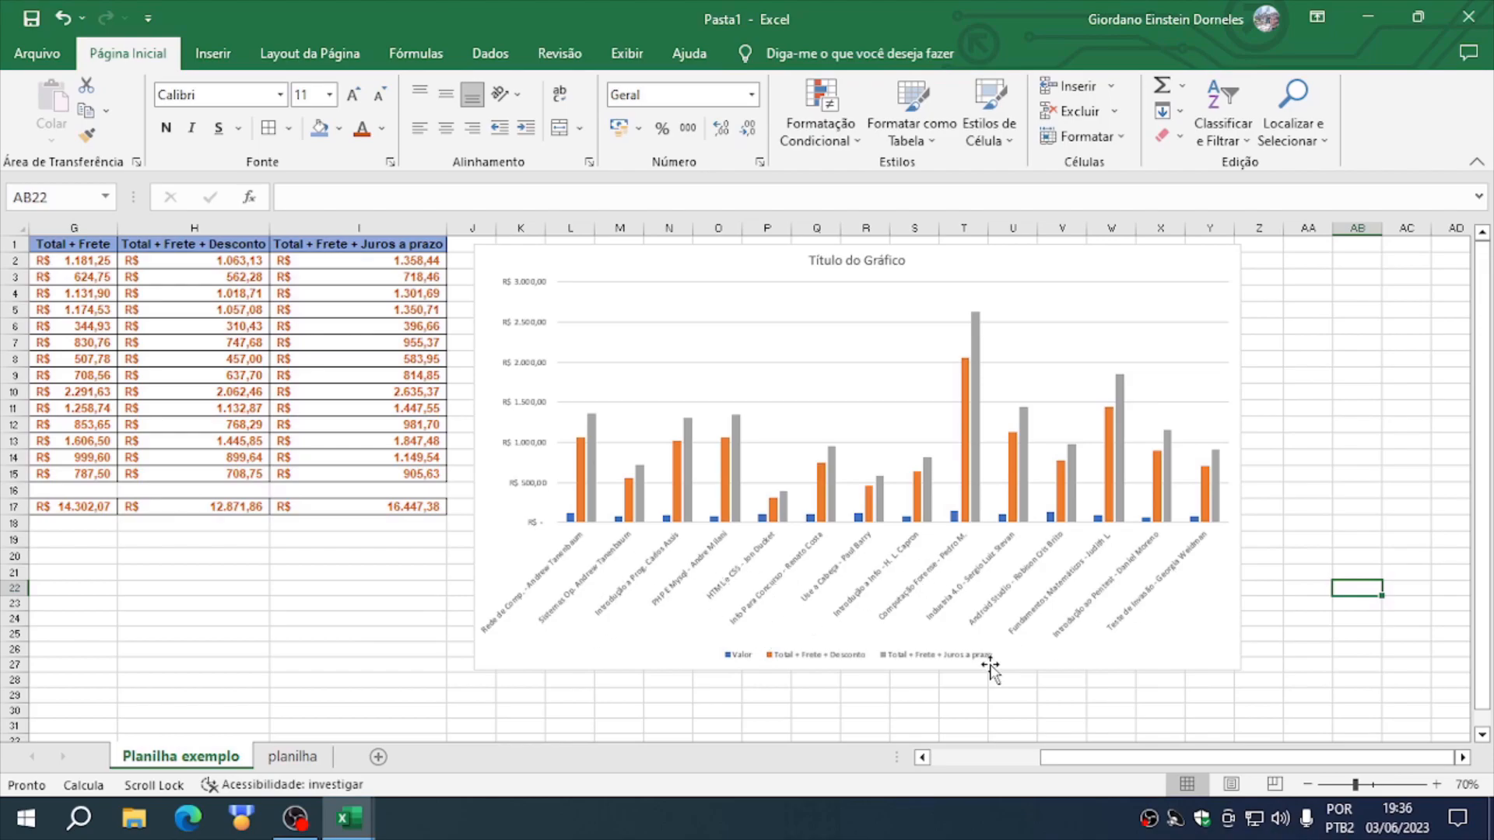
left_click(743, 616)
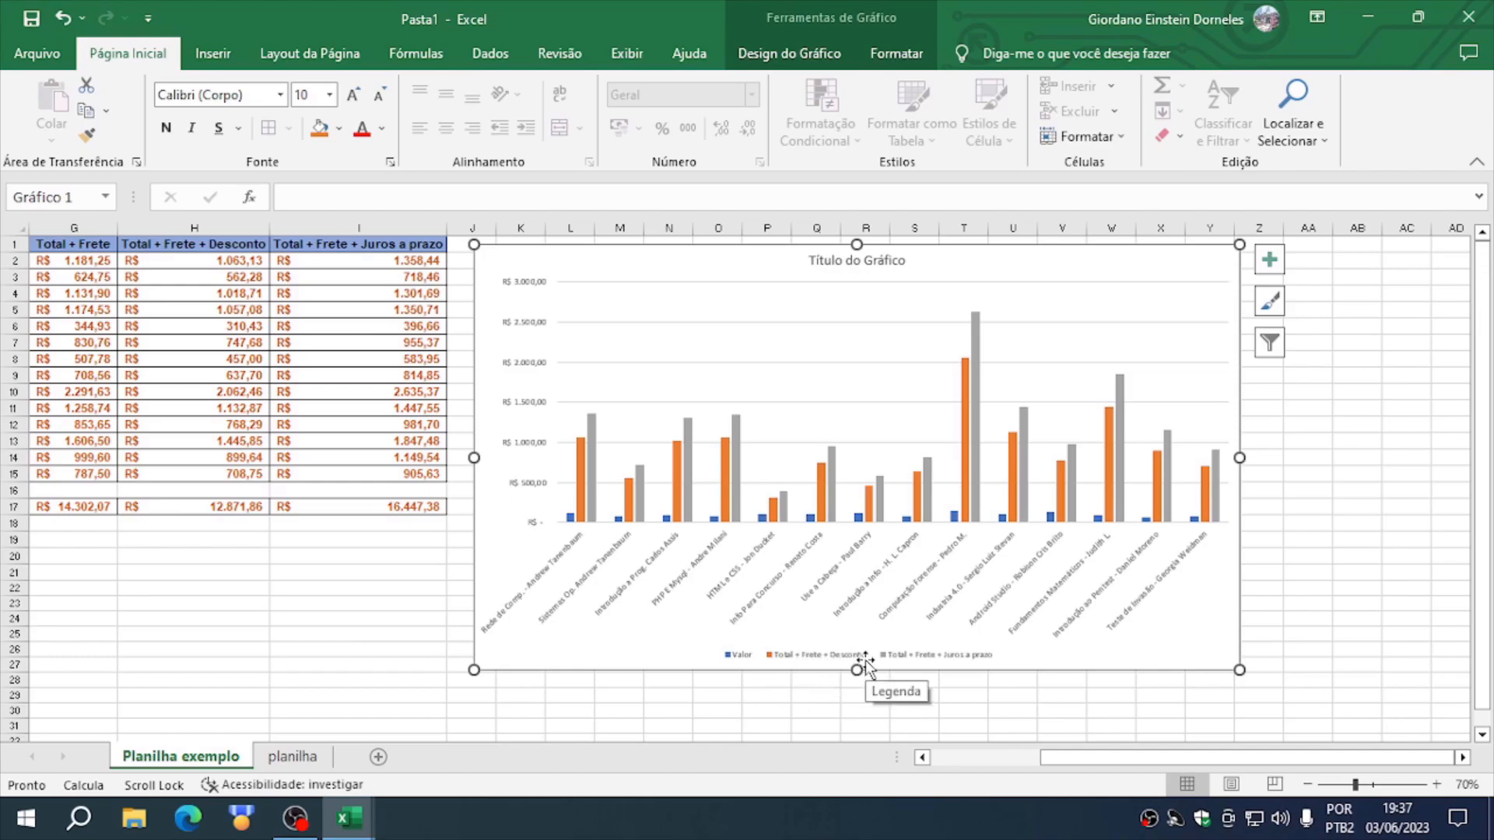
mouse_move(581, 498)
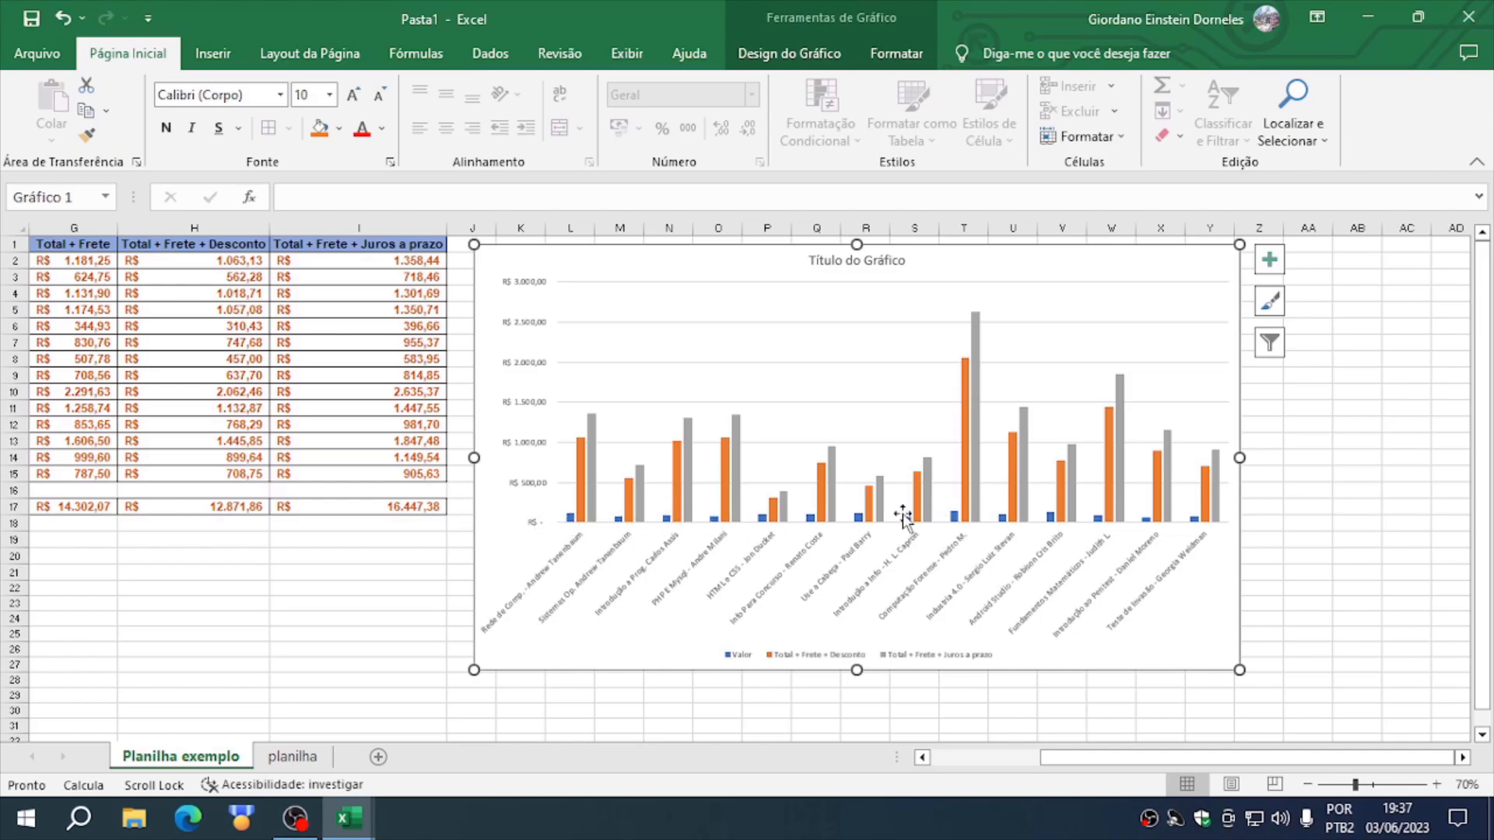
mouse_move(966, 372)
mouse_move(978, 490)
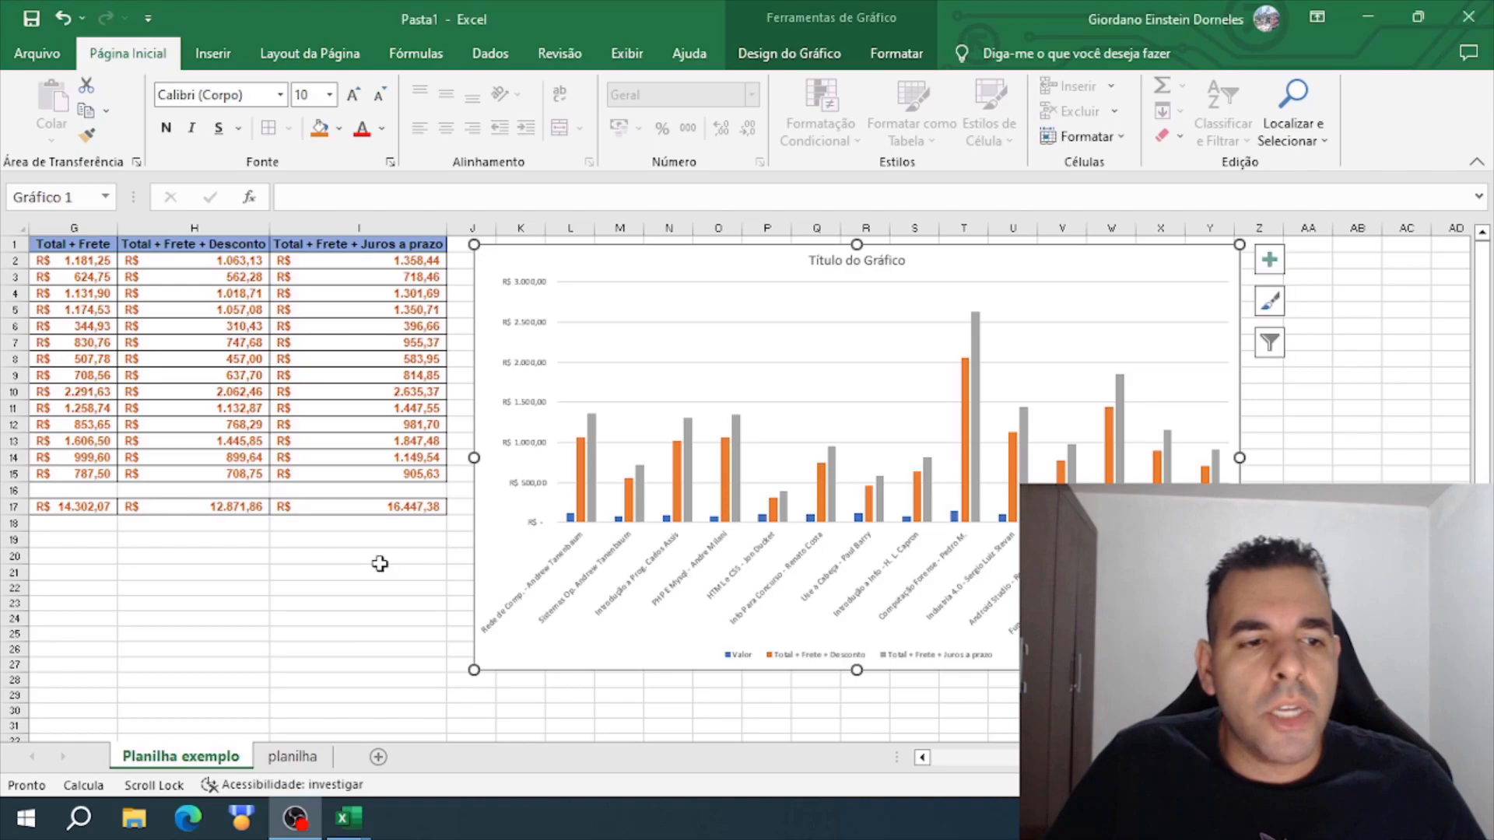
- Review the completed table, from the book data and calculated columns to the totals and percentages, together with the chart beside it
left_click(410, 572)
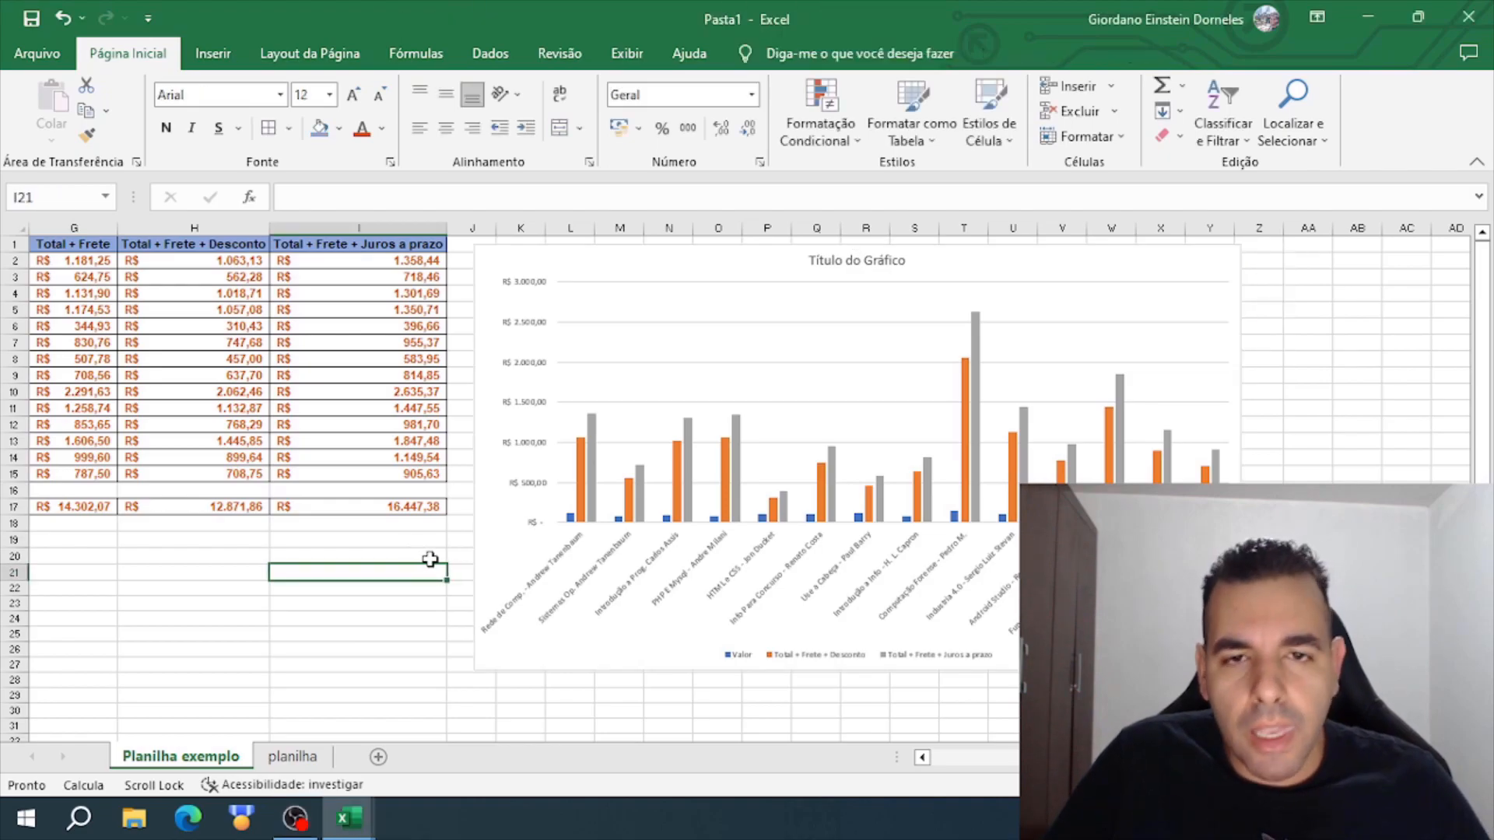
scroll(430, 560, "left", 3)
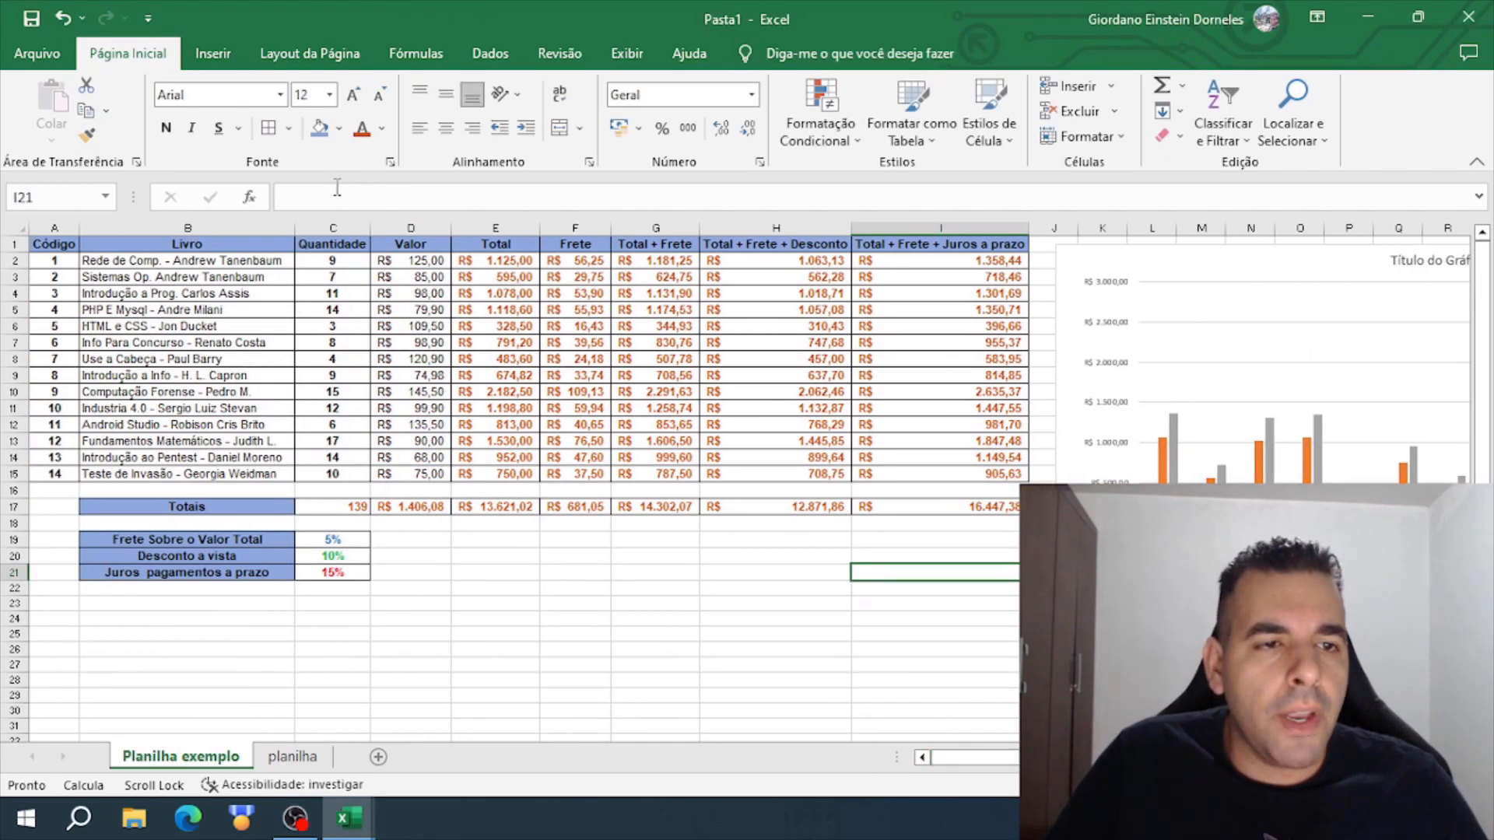
left_click_drag(55, 243, 976, 634)
left_click(681, 634)
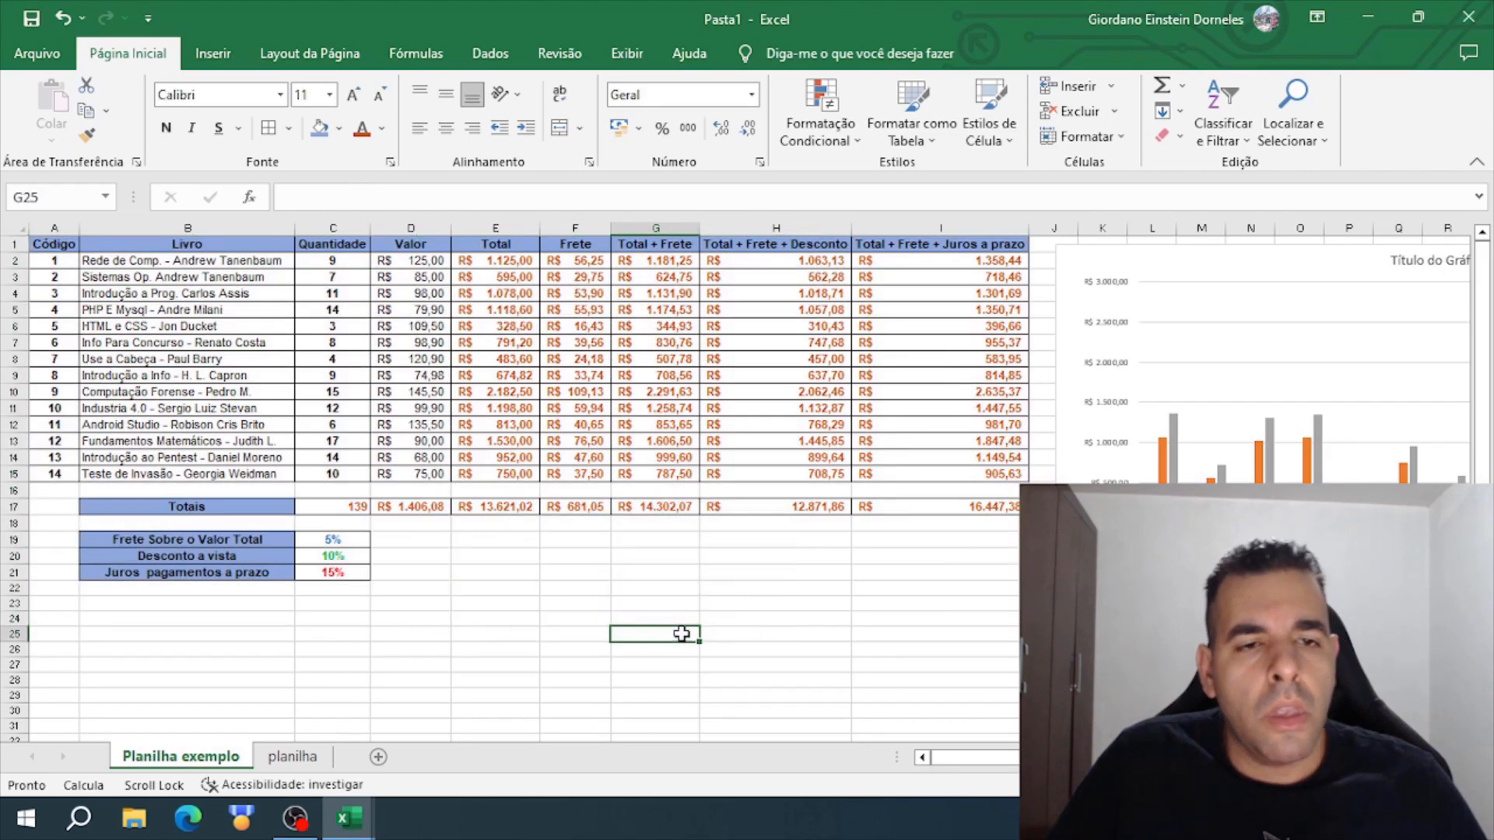
left_click_drag(992, 574, 413, 277)
left_click(817, 565)
left_click(1190, 442)
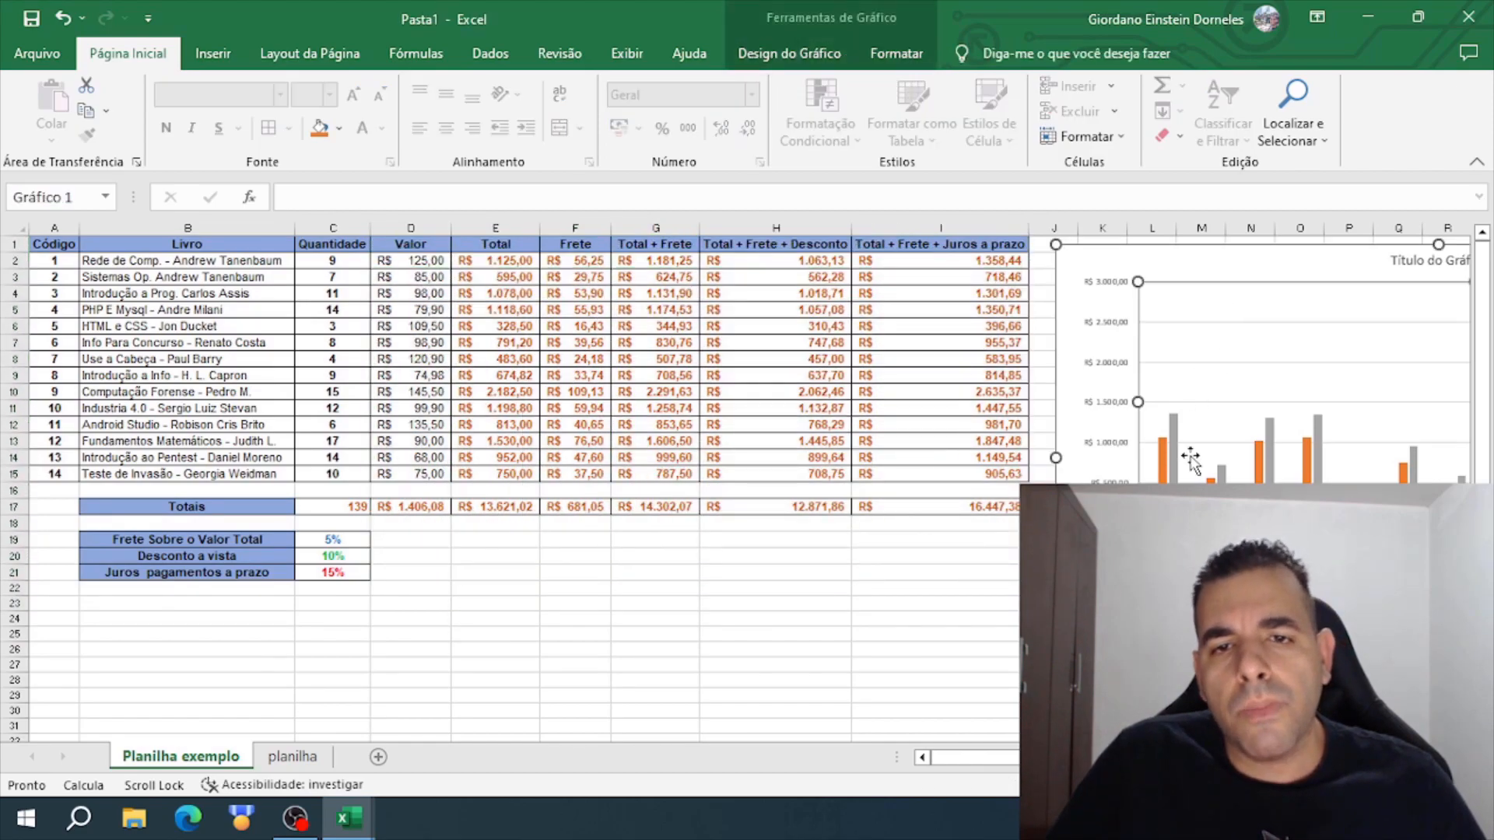
left_click(1120, 576)
- Replace the chart's title with "titulo qualquer" and close the title formatting options
left_click_drag(995, 760, 1101, 762)
double_click(973, 261)
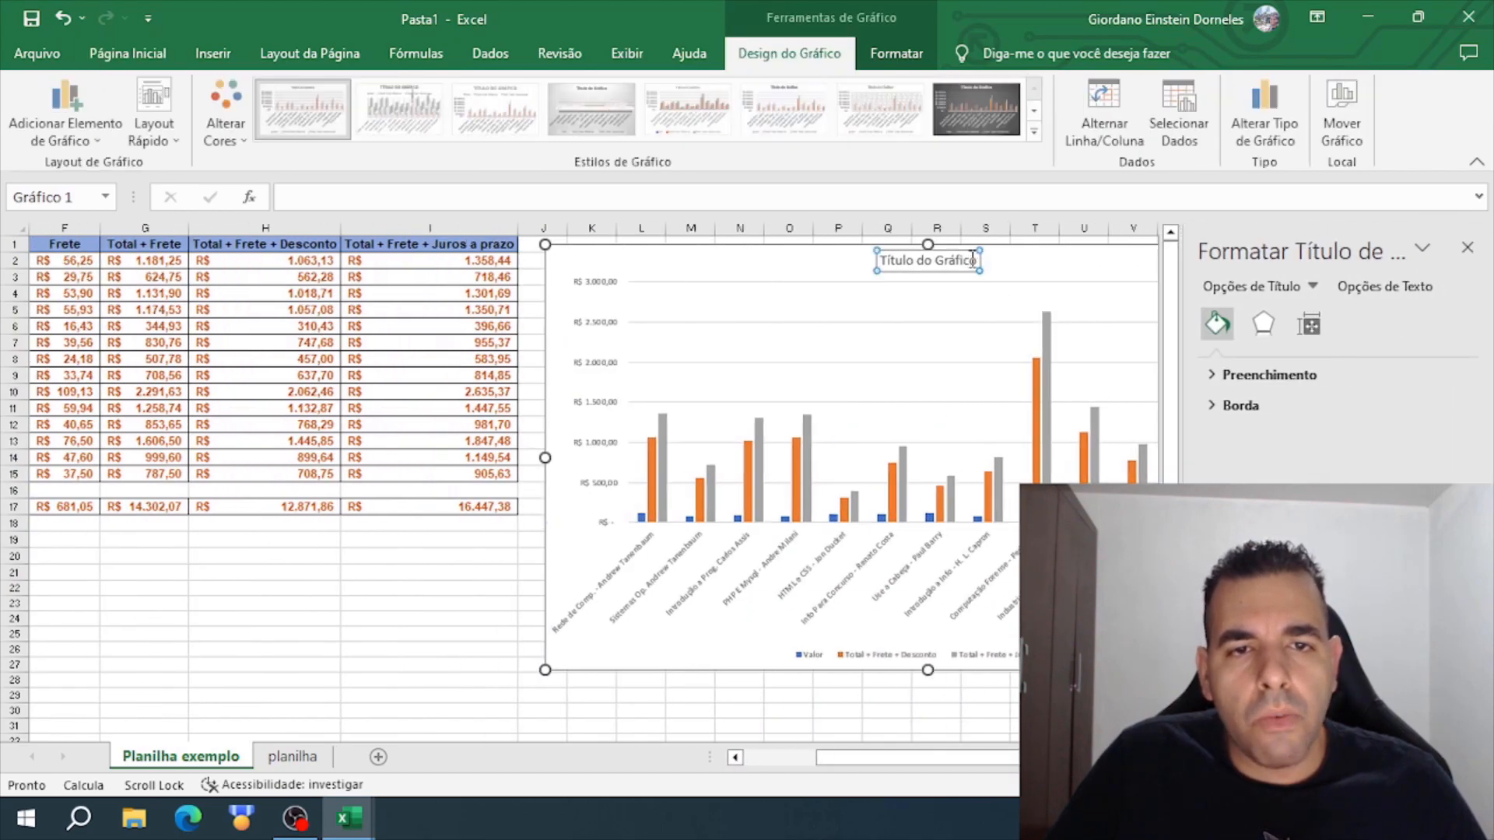
triple_click(972, 262)
key("Delete")
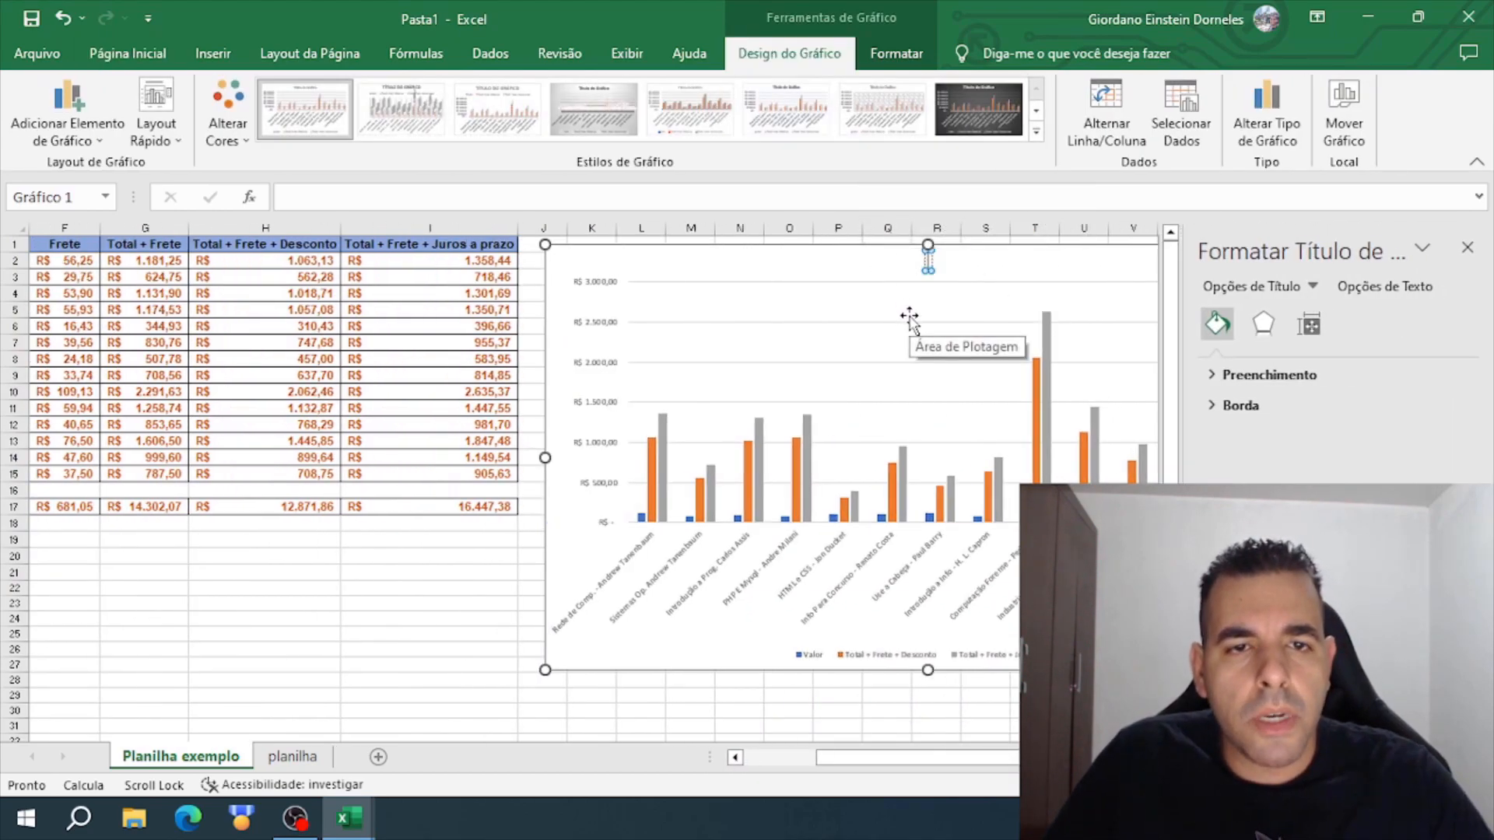
type("titulo qualquer")
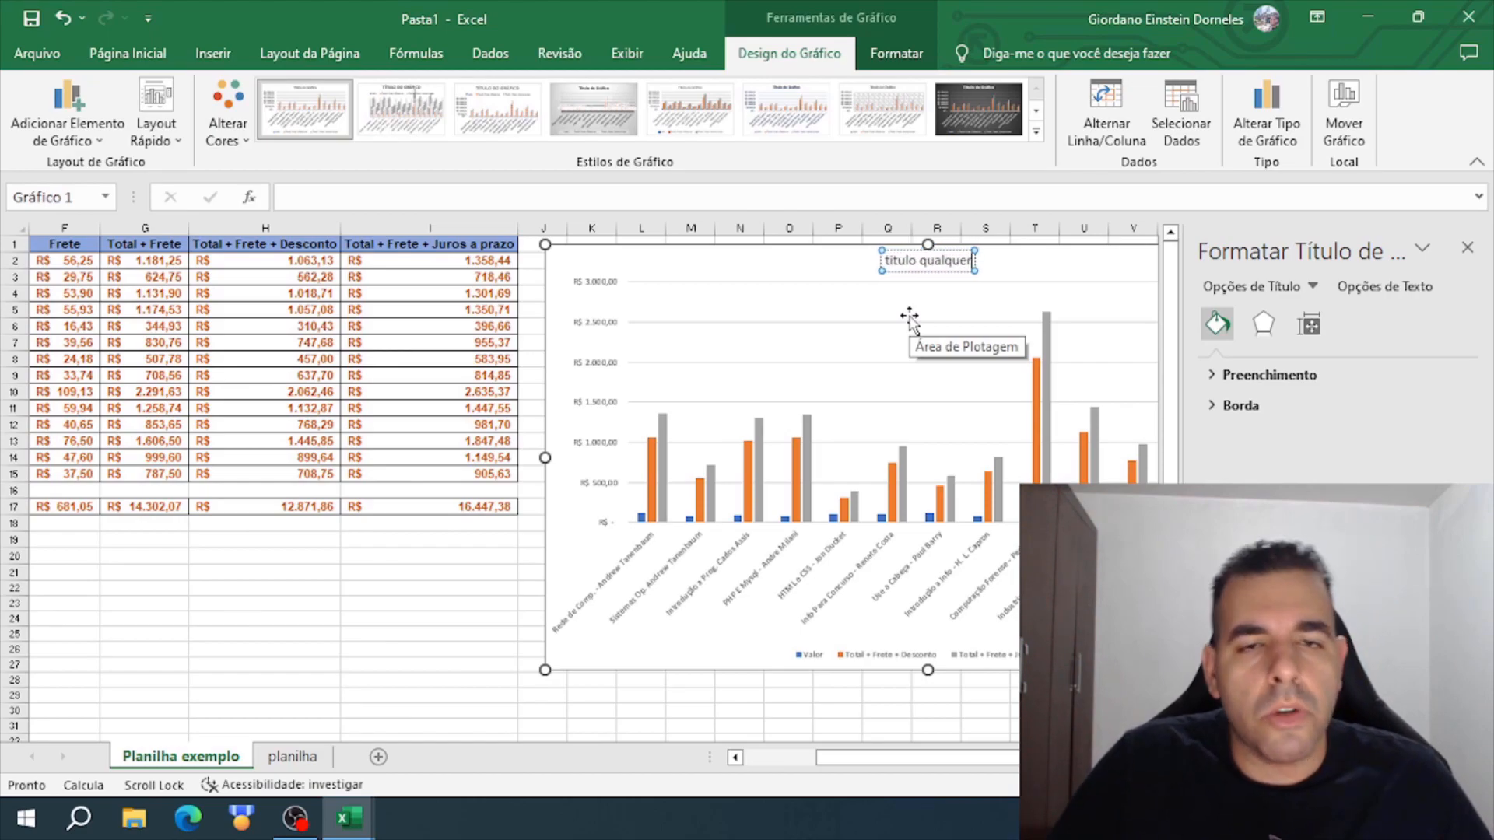
left_click(405, 572)
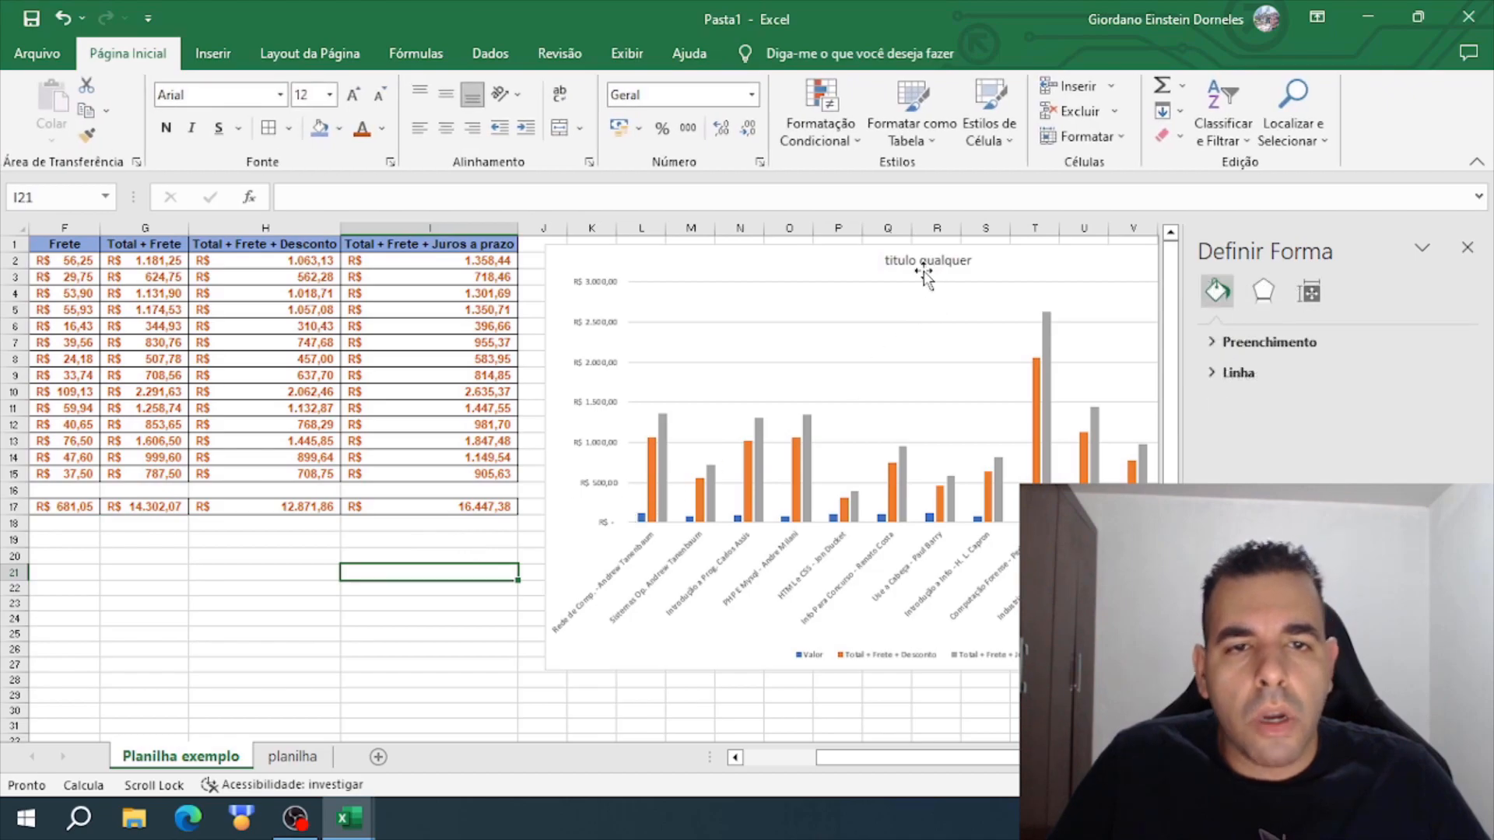
left_click(1467, 247)
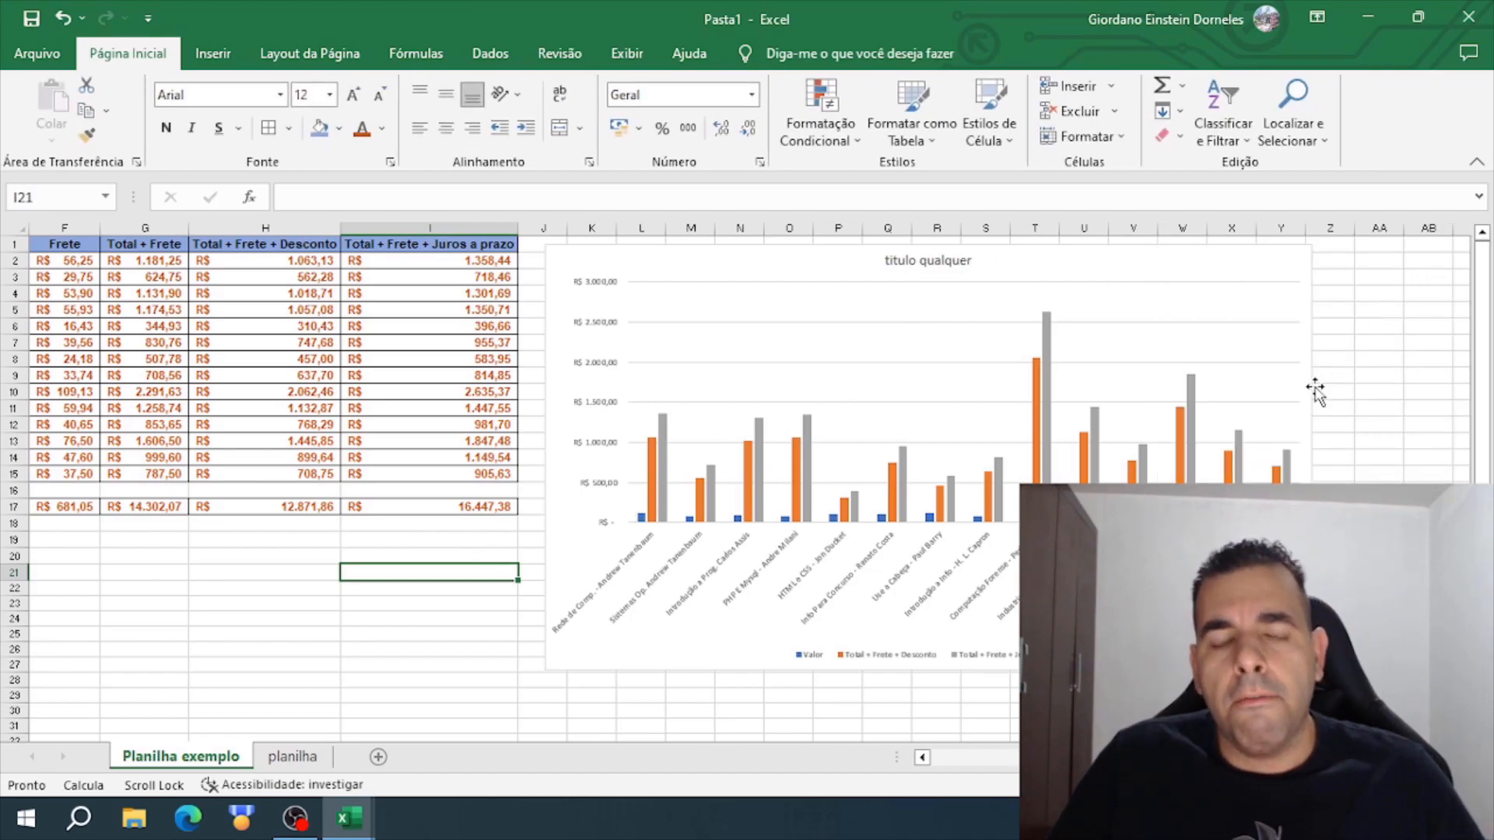